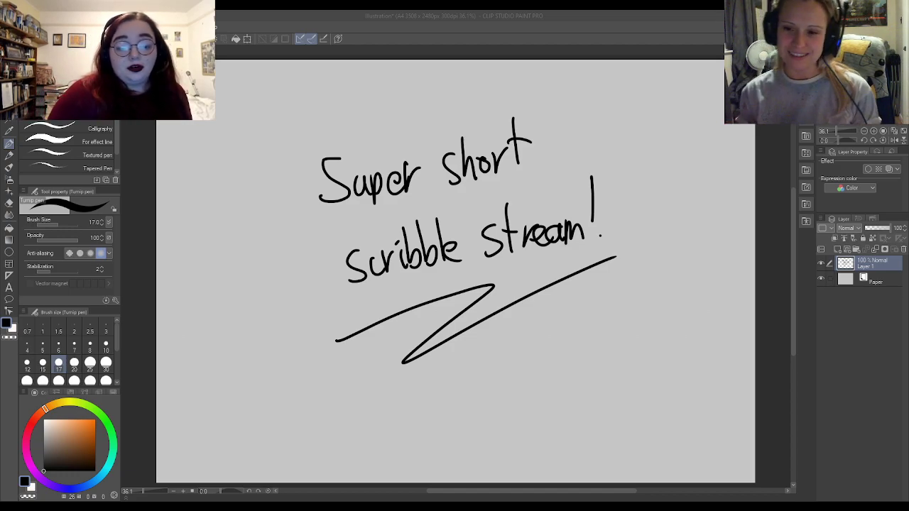
- Scribble large loose loops around the "Super short scribble stream!" lettering
click(253, 228)
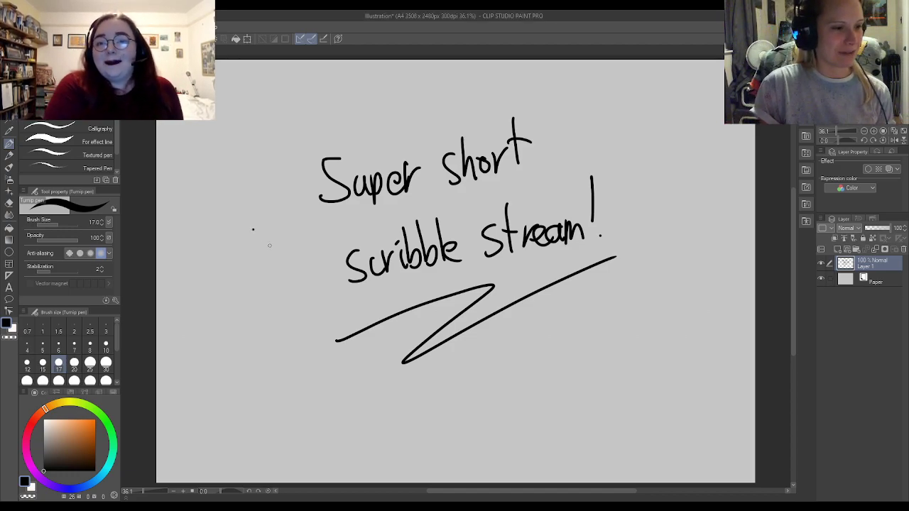
mouse_move(171, 124)
mouse_down()
mouse_move(227, 364)
mouse_move(682, 288)
mouse_move(221, 106)
mouse_move(337, 290)
mouse_up()
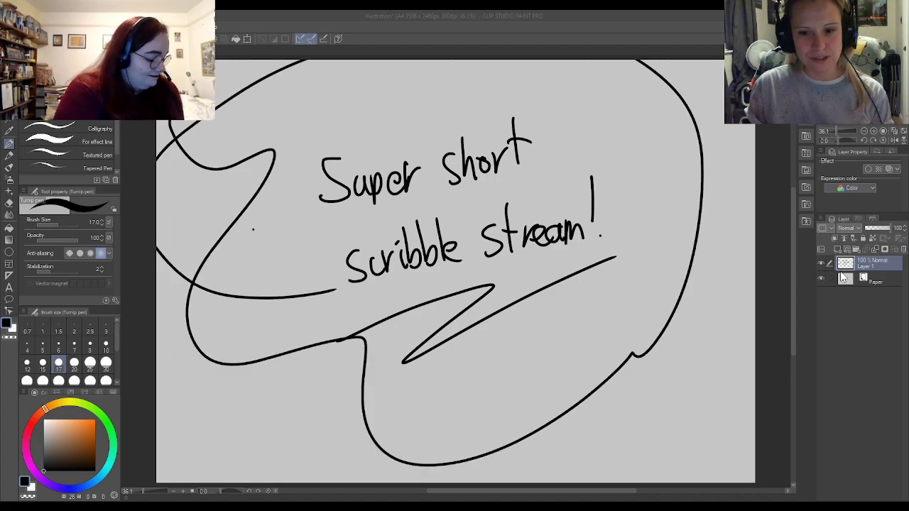
- Replace the scribbled layer with a new blank layer and handwrite "Warm up" in black in the upper middle of the canvas
click(453, 196)
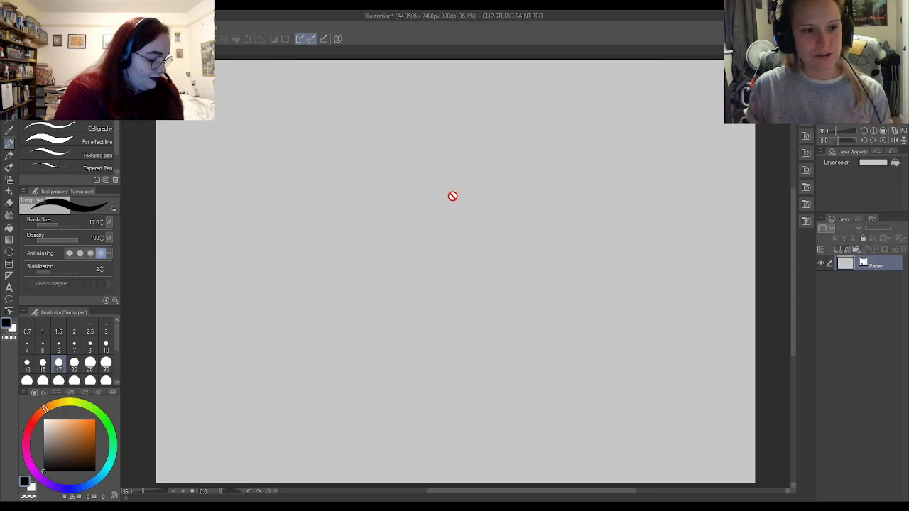
click(838, 240)
mouse_move(369, 189)
mouse_down()
mouse_move(394, 190)
mouse_move(438, 222)
mouse_move(458, 203)
mouse_move(463, 217)
mouse_up()
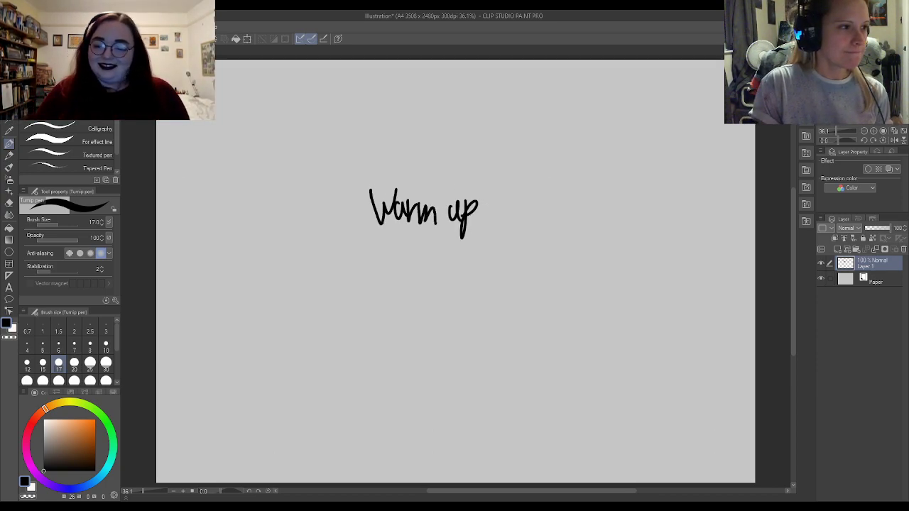
- Draw a row of small freehand circles along the canvas's upper edge with the Turnip pen at size 17
drag(240, 69, 300, 69)
mouse_move(334, 64)
mouse_down()
mouse_move(363, 100)
mouse_move(363, 67)
mouse_up()
mouse_move(419, 67)
mouse_down()
mouse_move(394, 100)
mouse_move(430, 98)
mouse_move(419, 67)
mouse_move(490, 64)
mouse_move(534, 89)
mouse_move(527, 66)
mouse_move(623, 71)
mouse_move(613, 69)
mouse_up()
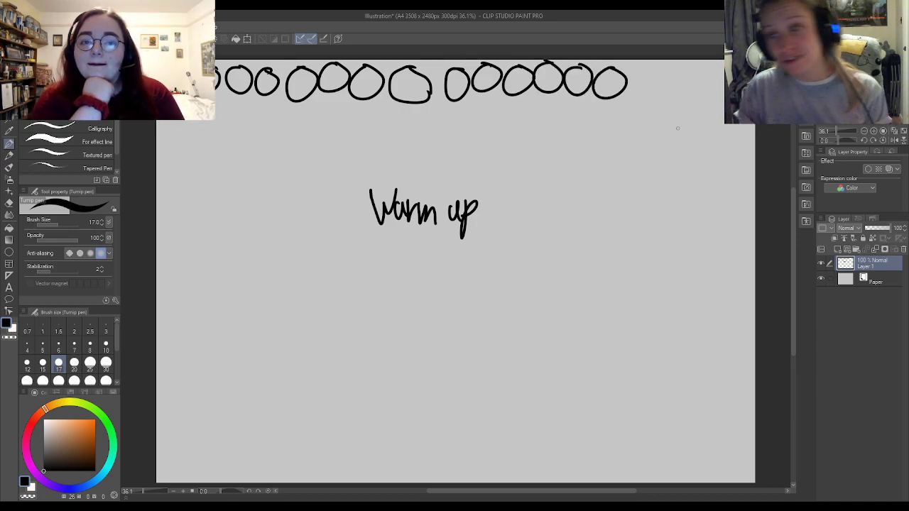
mouse_move(628, 68)
mouse_down()
mouse_move(670, 67)
mouse_move(709, 98)
mouse_move(698, 72)
mouse_up()
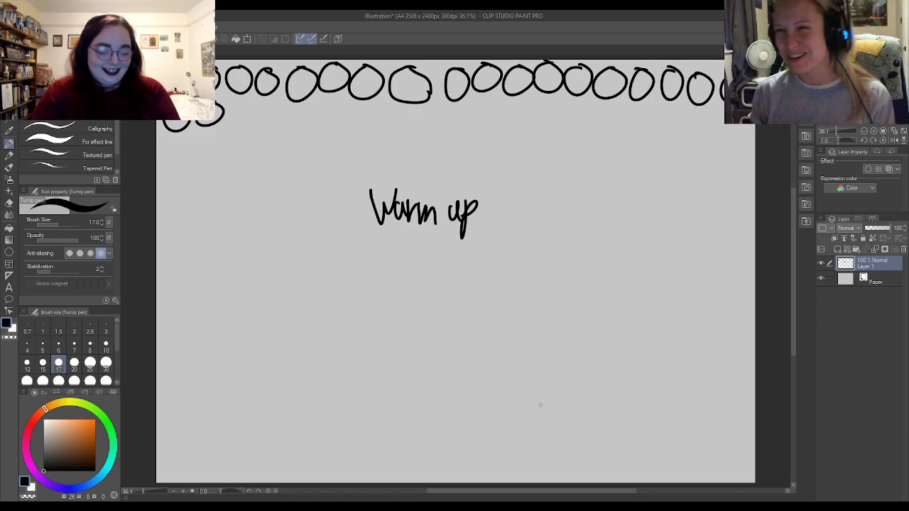
- Fill the second and third rows with small circles across the full canvas width, above the "Warm up" lettering
mouse_move(248, 103)
mouse_down()
mouse_move(269, 109)
mouse_move(294, 135)
mouse_move(343, 129)
mouse_move(370, 109)
mouse_move(383, 133)
mouse_move(444, 139)
mouse_move(495, 128)
mouse_move(478, 106)
mouse_up()
mouse_move(511, 109)
mouse_down()
mouse_move(675, 114)
mouse_move(699, 140)
mouse_move(701, 121)
mouse_move(732, 124)
mouse_up()
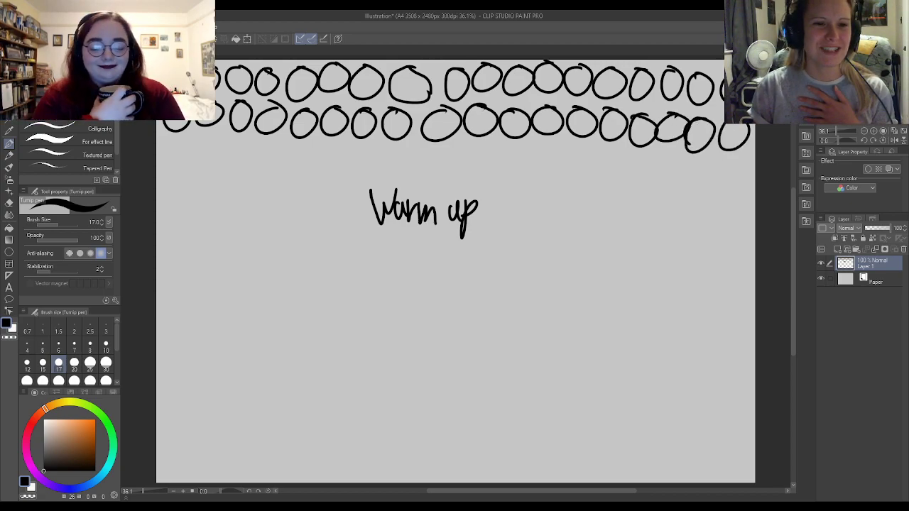
mouse_move(174, 142)
mouse_down()
mouse_move(211, 163)
mouse_move(237, 144)
mouse_up()
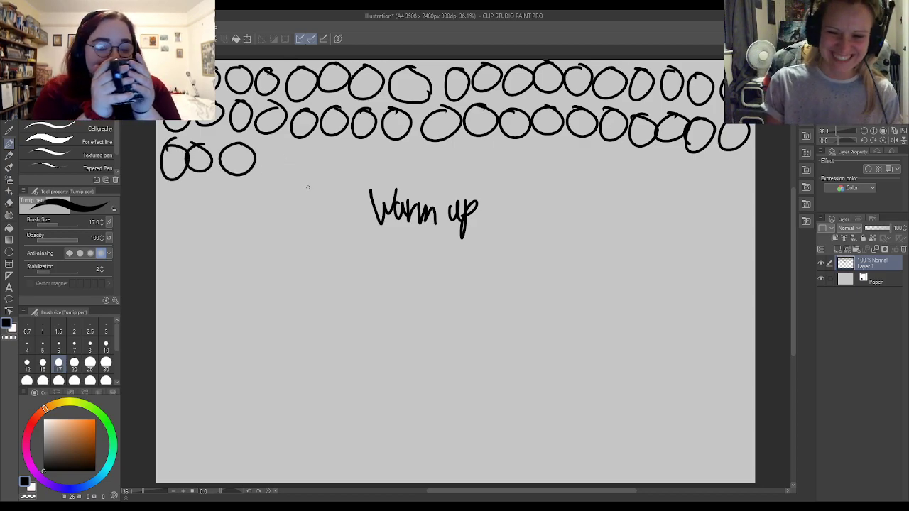
mouse_move(279, 143)
mouse_down()
mouse_move(492, 142)
mouse_move(530, 146)
mouse_move(568, 170)
mouse_move(572, 142)
mouse_move(608, 149)
mouse_move(631, 183)
mouse_move(643, 157)
mouse_move(723, 170)
mouse_move(742, 162)
mouse_up()
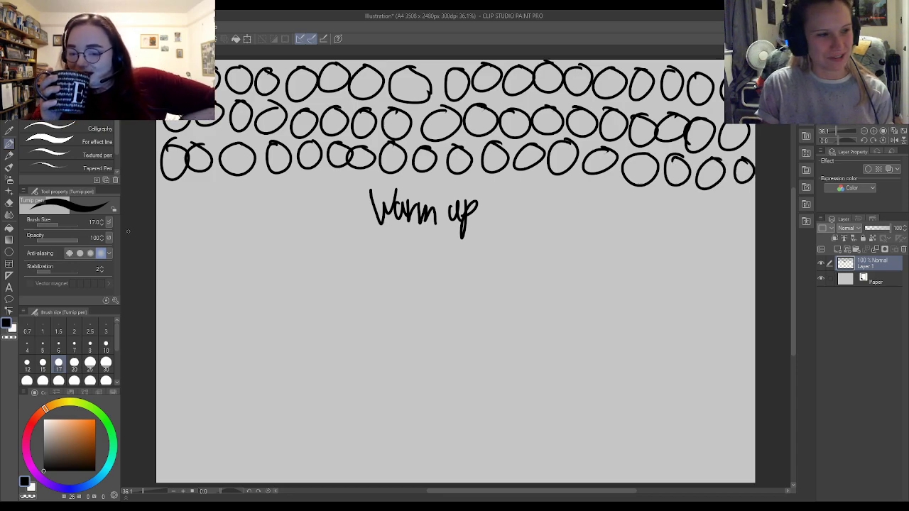
- Draw a fourth row of circles across the canvas, using smaller ones directly above the "Warm up" lettering
mouse_move(166, 192)
mouse_down()
mouse_move(181, 197)
mouse_move(196, 186)
mouse_move(264, 213)
mouse_move(285, 183)
mouse_move(415, 175)
mouse_up()
drag(441, 178, 439, 178)
mouse_move(470, 173)
mouse_down()
mouse_move(463, 179)
mouse_move(475, 174)
mouse_up()
mouse_move(505, 180)
mouse_down()
mouse_move(499, 183)
mouse_move(543, 180)
mouse_move(581, 204)
mouse_move(573, 180)
mouse_up()
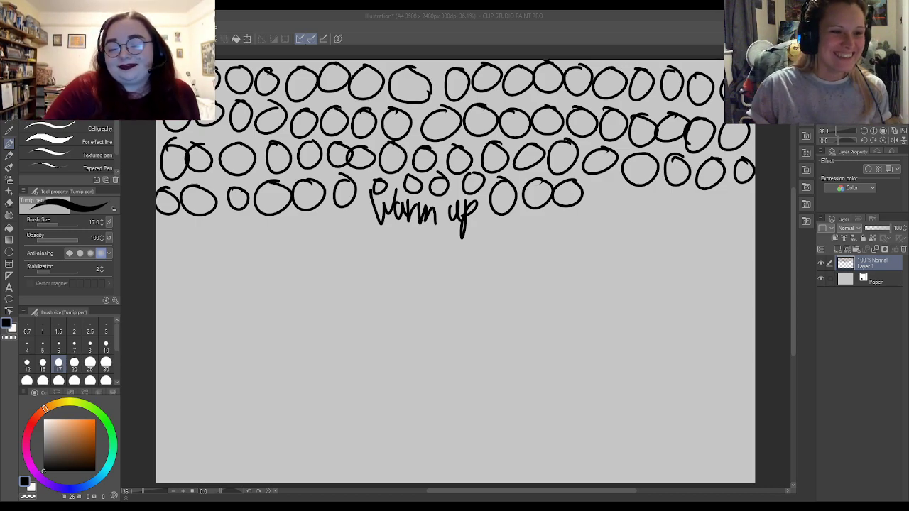
click(638, 218)
mouse_move(605, 179)
mouse_down()
mouse_move(595, 188)
mouse_move(605, 177)
mouse_move(688, 210)
mouse_move(702, 199)
mouse_up()
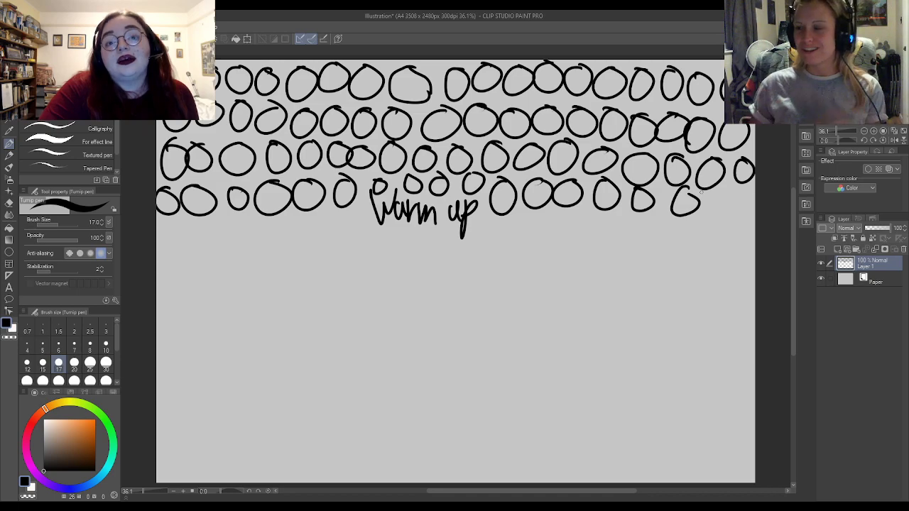
drag(728, 196, 730, 192)
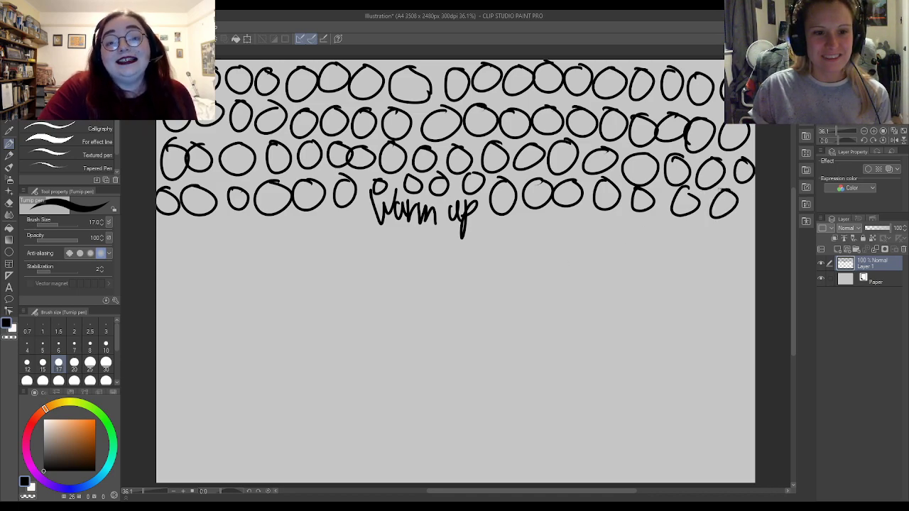
- Draw a fifth row of circles across the canvas, using smaller ones directly beneath the "Warm up" lettering
mouse_move(174, 224)
mouse_down()
mouse_move(172, 253)
mouse_move(178, 225)
mouse_move(331, 228)
mouse_move(357, 217)
mouse_move(385, 232)
mouse_move(446, 228)
mouse_move(496, 247)
mouse_move(489, 221)
mouse_move(538, 234)
mouse_up()
drag(590, 220, 624, 226)
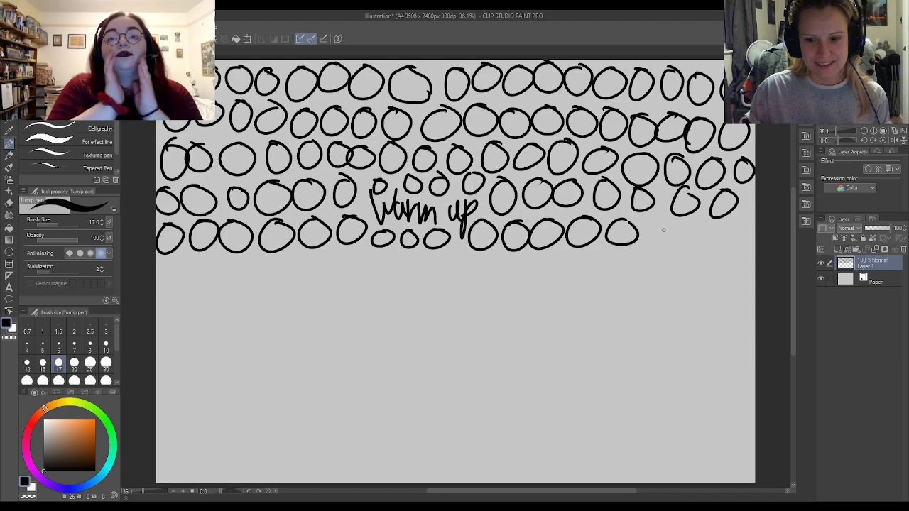
drag(662, 217, 696, 219)
mouse_move(724, 221)
mouse_down()
mouse_move(710, 241)
mouse_move(726, 223)
mouse_up()
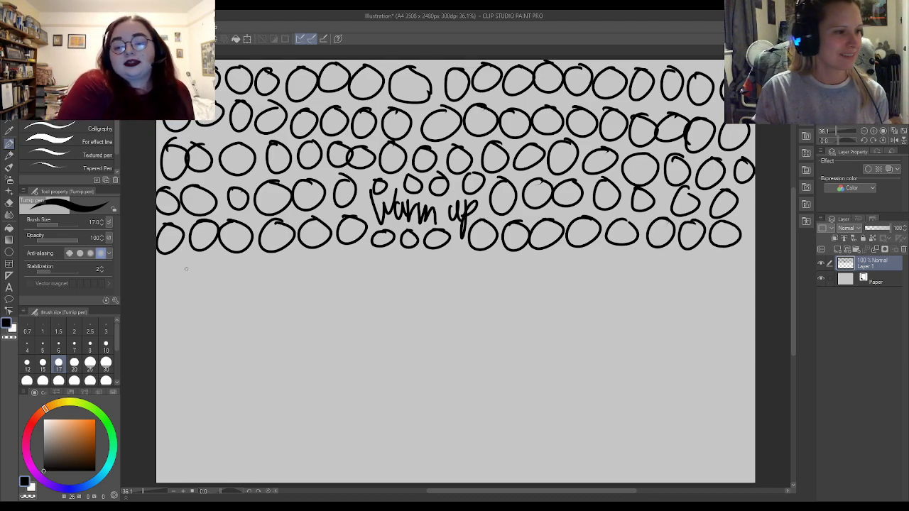
- Draw a sixth row of freehand circles across the full canvas width
mouse_move(185, 265)
mouse_down()
mouse_move(179, 260)
mouse_move(210, 261)
mouse_move(231, 288)
mouse_move(254, 269)
mouse_up()
mouse_move(284, 259)
mouse_down()
mouse_move(268, 267)
mouse_move(421, 256)
mouse_move(459, 280)
mouse_move(462, 261)
mouse_up()
mouse_move(487, 260)
mouse_down()
mouse_move(467, 267)
mouse_move(486, 260)
mouse_up()
mouse_move(527, 259)
mouse_down()
mouse_move(524, 281)
mouse_move(528, 262)
mouse_up()
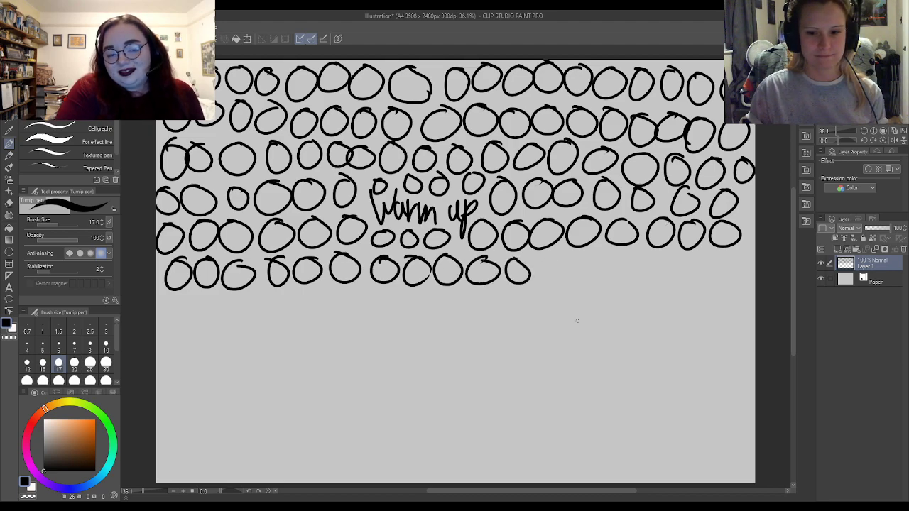
mouse_move(553, 257)
mouse_down()
mouse_move(568, 277)
mouse_move(581, 263)
mouse_move(655, 260)
mouse_move(706, 260)
mouse_move(721, 272)
mouse_move(737, 253)
mouse_up()
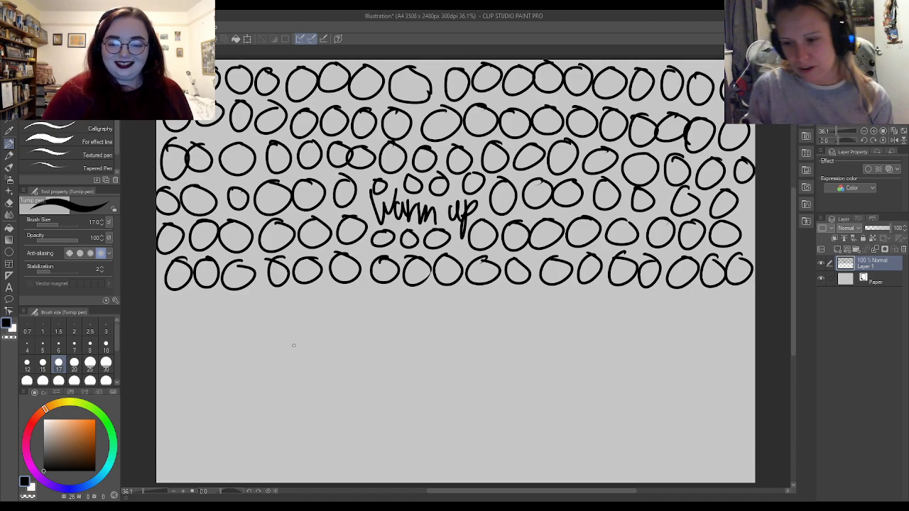
- Draw a seventh row of freehand circles across the canvas, directly below the sixth
mouse_move(179, 297)
mouse_down()
mouse_move(167, 301)
mouse_move(181, 297)
mouse_up()
mouse_move(199, 301)
mouse_down()
mouse_move(284, 288)
mouse_move(343, 312)
mouse_move(359, 292)
mouse_up()
drag(387, 291, 433, 292)
mouse_move(463, 294)
mouse_down()
mouse_move(444, 310)
mouse_move(465, 296)
mouse_move(574, 307)
mouse_move(590, 296)
mouse_move(697, 304)
mouse_move(690, 301)
mouse_up()
drag(719, 301, 727, 299)
drag(739, 292, 734, 289)
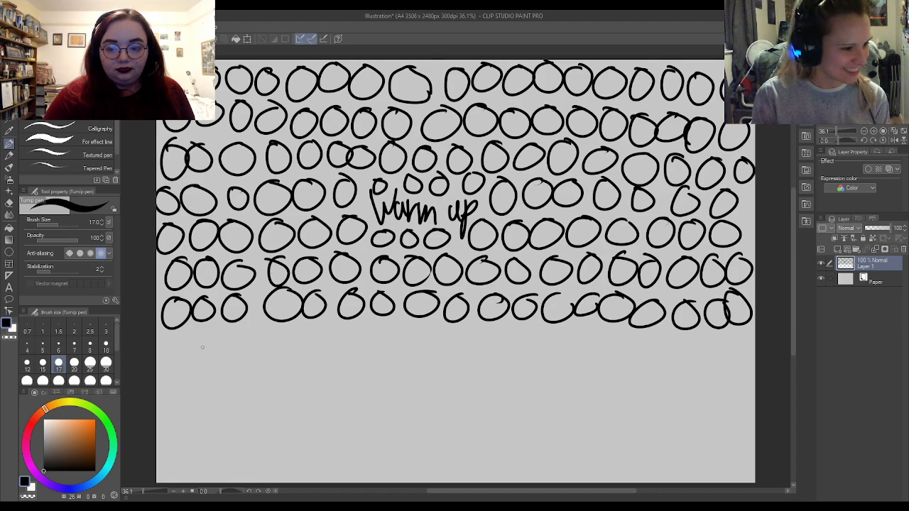
- Add an eighth row of circles from one canvas edge to the other
mouse_move(181, 331)
mouse_down()
mouse_move(169, 336)
mouse_move(250, 332)
mouse_up()
mouse_move(283, 324)
mouse_down()
mouse_move(296, 346)
mouse_move(288, 326)
mouse_move(381, 324)
mouse_move(442, 338)
mouse_move(460, 328)
mouse_move(537, 330)
mouse_move(561, 356)
mouse_move(568, 329)
mouse_up()
mouse_move(598, 330)
mouse_down()
mouse_move(643, 331)
mouse_move(635, 332)
mouse_up()
drag(670, 331, 669, 333)
drag(706, 331, 704, 331)
drag(732, 332, 731, 332)
- Draw the ninth and tenth rows of circles across the lower part of the canvas
mouse_move(184, 366)
mouse_down()
mouse_move(169, 372)
mouse_move(264, 368)
mouse_move(250, 359)
mouse_up()
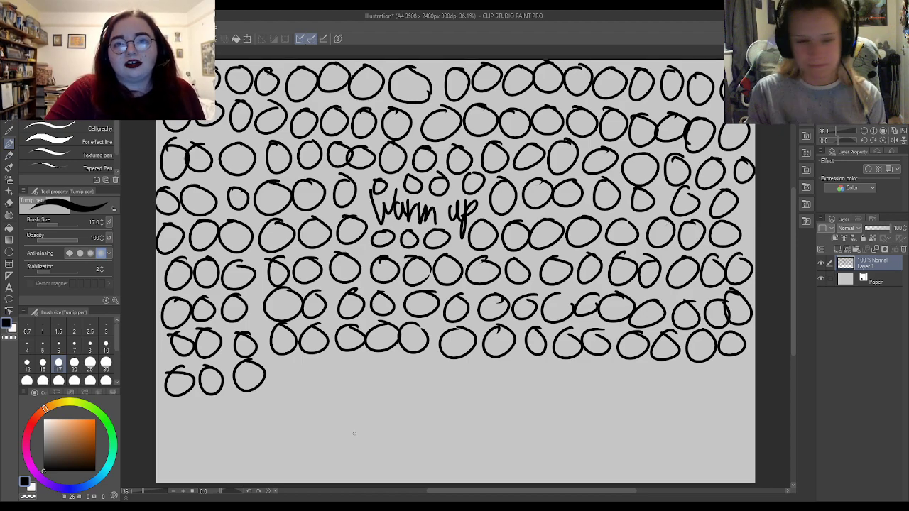
mouse_move(286, 363)
mouse_down()
mouse_move(278, 389)
mouse_move(289, 363)
mouse_move(360, 363)
mouse_move(385, 384)
mouse_move(394, 360)
mouse_up()
mouse_move(426, 355)
mouse_down()
mouse_move(417, 369)
mouse_move(429, 355)
mouse_move(460, 373)
mouse_move(644, 364)
mouse_move(680, 368)
mouse_move(698, 392)
mouse_move(710, 369)
mouse_move(734, 385)
mouse_up()
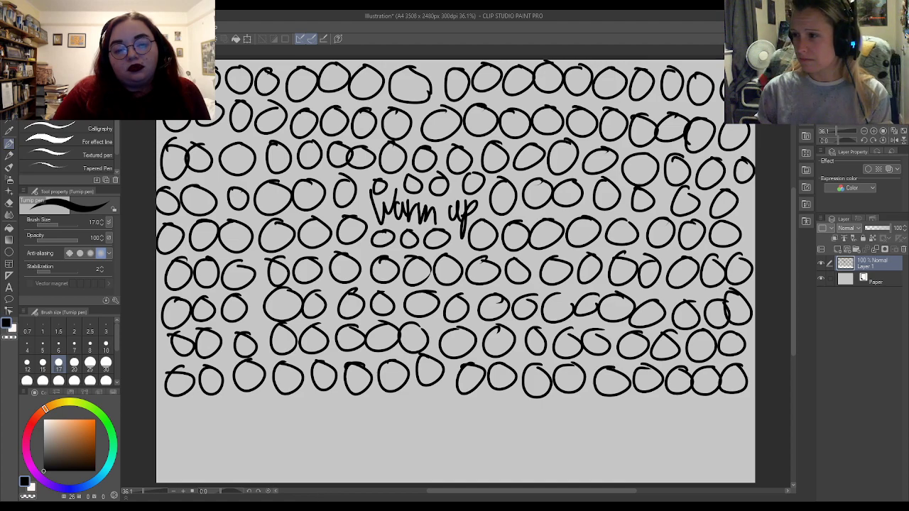
drag(181, 404, 211, 401)
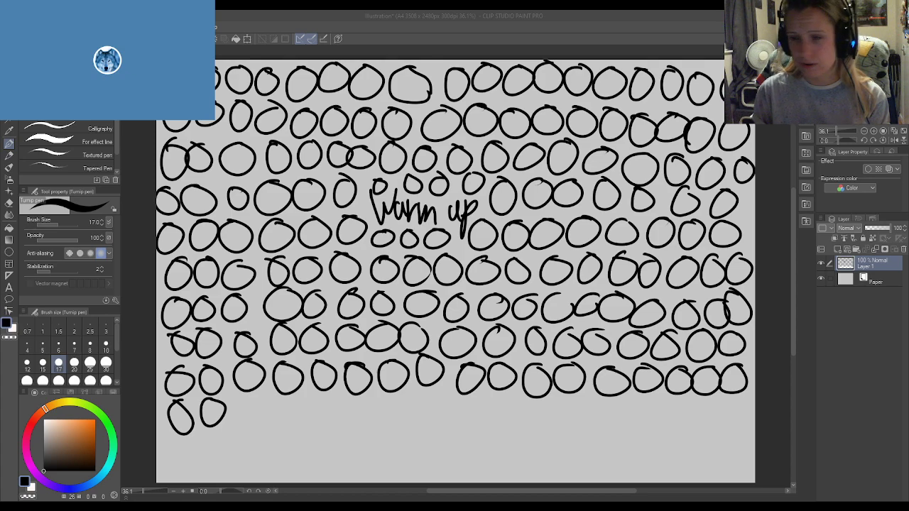
drag(247, 396, 284, 399)
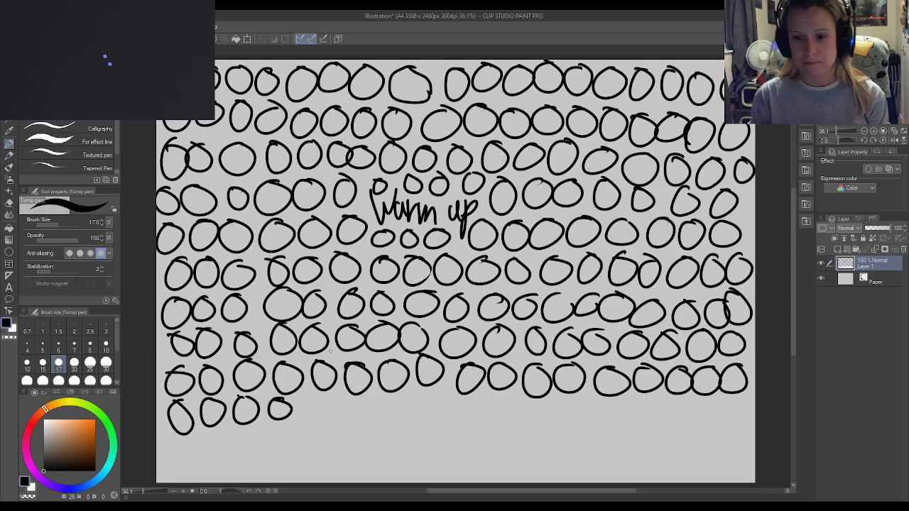
mouse_move(315, 397)
mouse_down()
mouse_move(373, 397)
mouse_move(498, 397)
mouse_move(521, 425)
mouse_move(564, 399)
mouse_up()
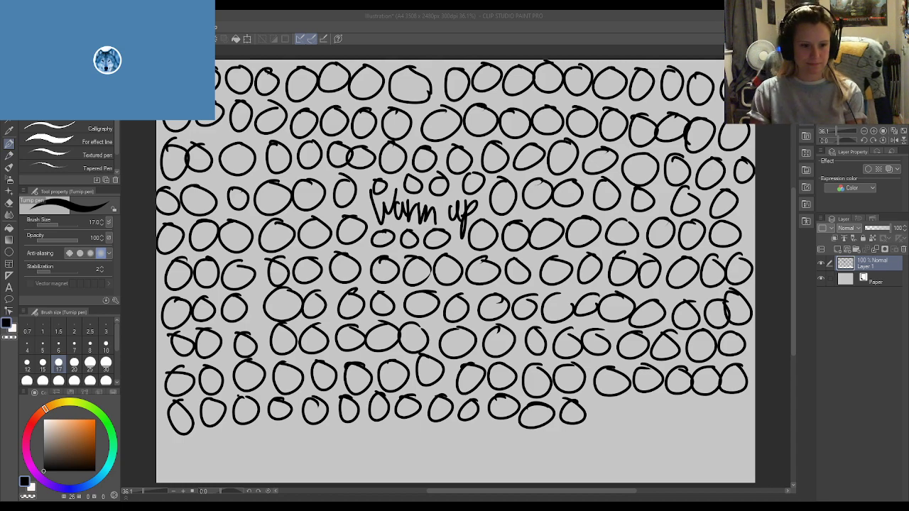
mouse_move(605, 399)
mouse_down()
mouse_move(659, 426)
mouse_move(709, 426)
mouse_move(734, 398)
mouse_up()
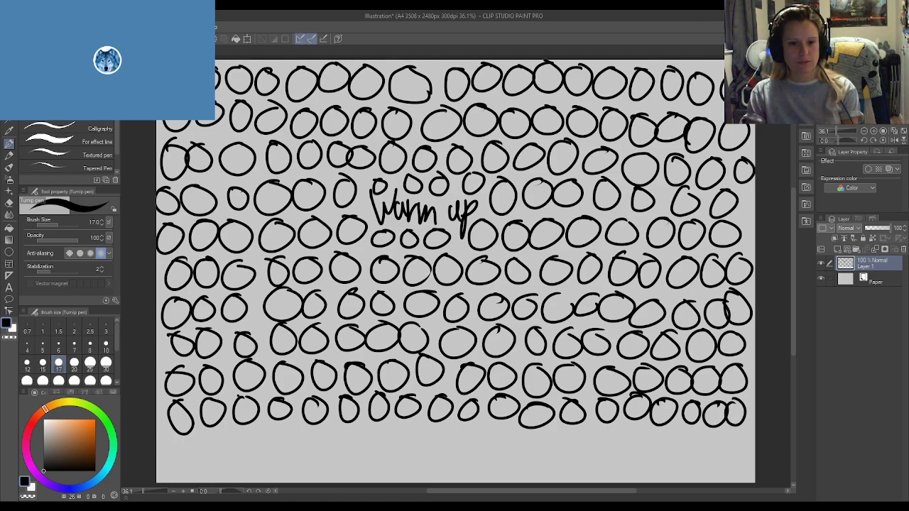
- Draw an eleventh row of circles below the tenth, making most of them smaller to fit the remaining space
drag(186, 446, 247, 436)
mouse_move(271, 425)
mouse_down()
mouse_move(261, 440)
mouse_move(272, 426)
mouse_move(432, 426)
mouse_move(463, 438)
mouse_up()
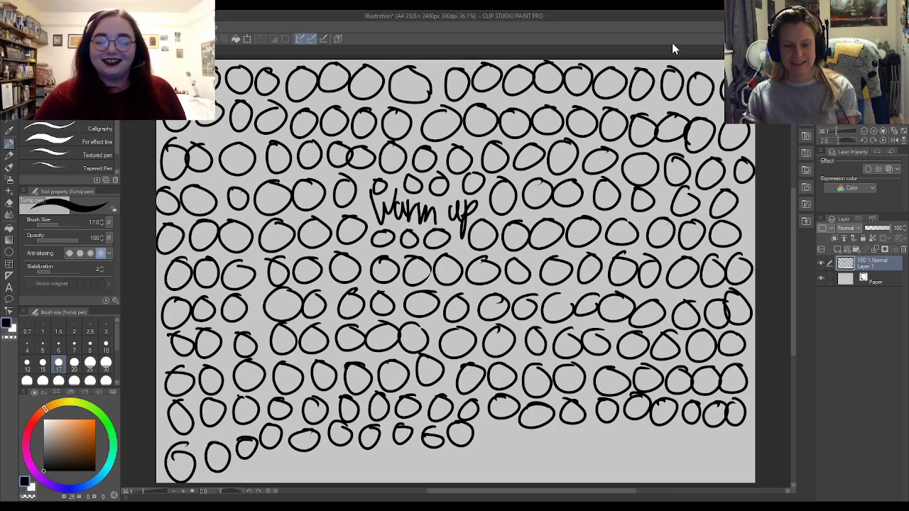
mouse_move(495, 424)
mouse_down()
mouse_move(506, 443)
mouse_move(488, 427)
mouse_up()
mouse_move(521, 426)
mouse_down()
mouse_move(510, 436)
mouse_move(524, 429)
mouse_up()
drag(564, 438, 561, 431)
mouse_move(584, 426)
mouse_down()
mouse_move(574, 444)
mouse_move(584, 426)
mouse_move(692, 426)
mouse_move(705, 443)
mouse_move(720, 427)
mouse_move(746, 429)
mouse_up()
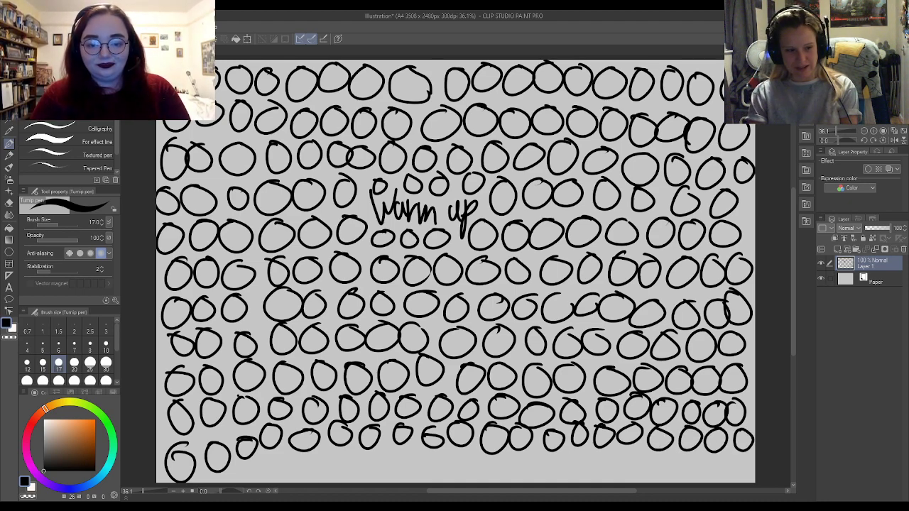
- Fill the remaining gap along the canvas's lower edge with a final row of small circles
mouse_move(264, 452)
mouse_down()
mouse_move(350, 462)
mouse_move(363, 454)
mouse_move(389, 472)
mouse_move(399, 452)
mouse_move(426, 453)
mouse_move(449, 469)
mouse_move(461, 451)
mouse_move(490, 453)
mouse_up()
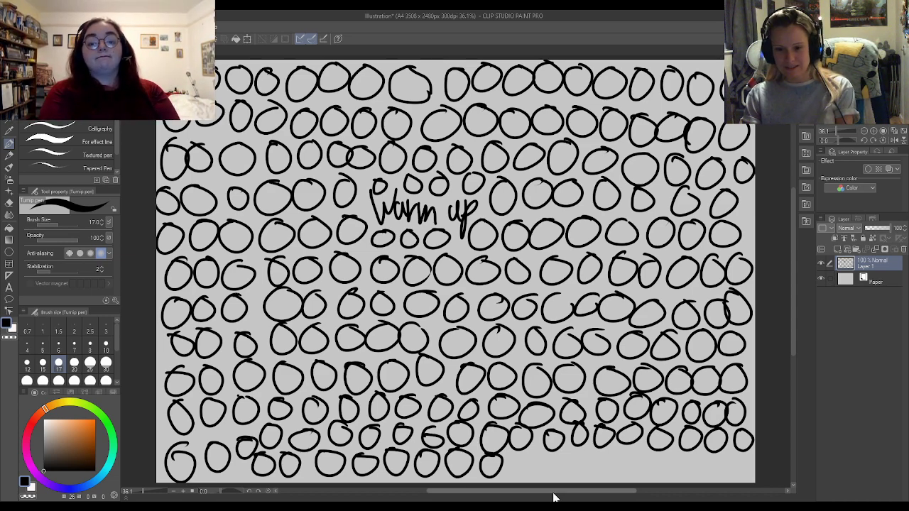
mouse_move(525, 455)
mouse_down()
mouse_move(522, 479)
mouse_move(531, 458)
mouse_move(546, 454)
mouse_move(572, 475)
mouse_move(584, 453)
mouse_move(675, 456)
mouse_move(690, 473)
mouse_move(703, 457)
mouse_up()
mouse_move(727, 456)
mouse_down()
mouse_move(747, 469)
mouse_move(739, 459)
mouse_up()
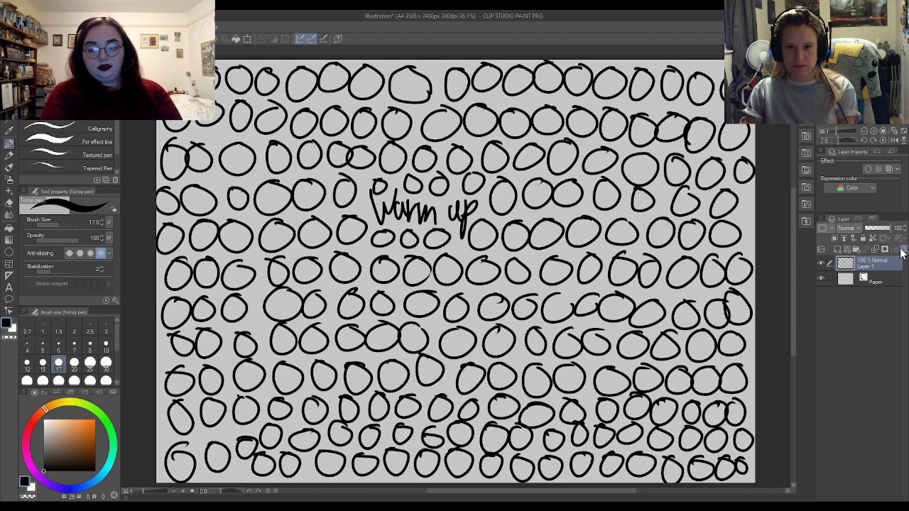
- Delete the circle-filled layer and add a new blank layer above the paper
click(443, 197)
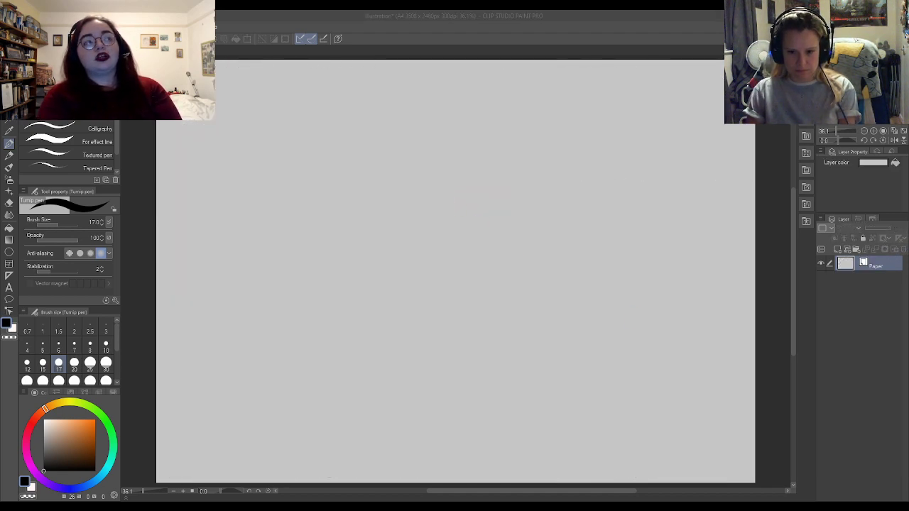
click(837, 249)
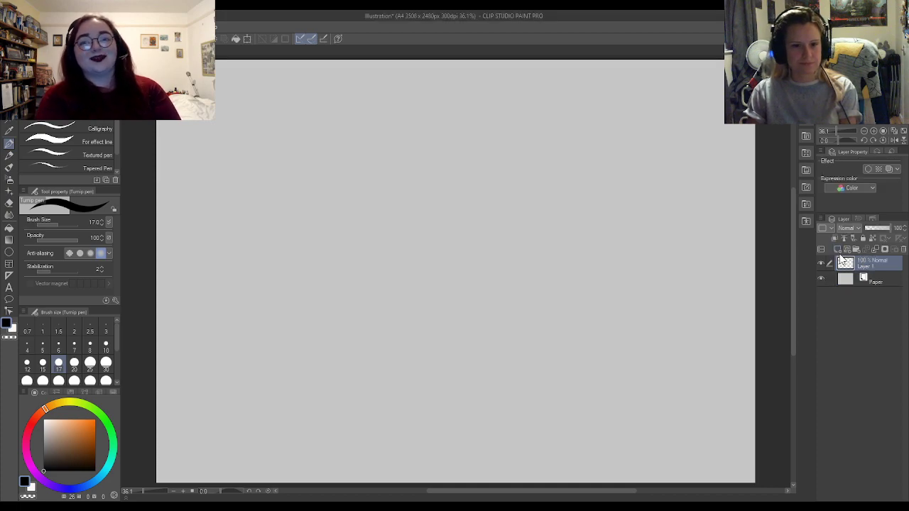
- Set the pen's brush size to 12 and handwrite "Warm up" in the upper middle of the canvas
click(27, 363)
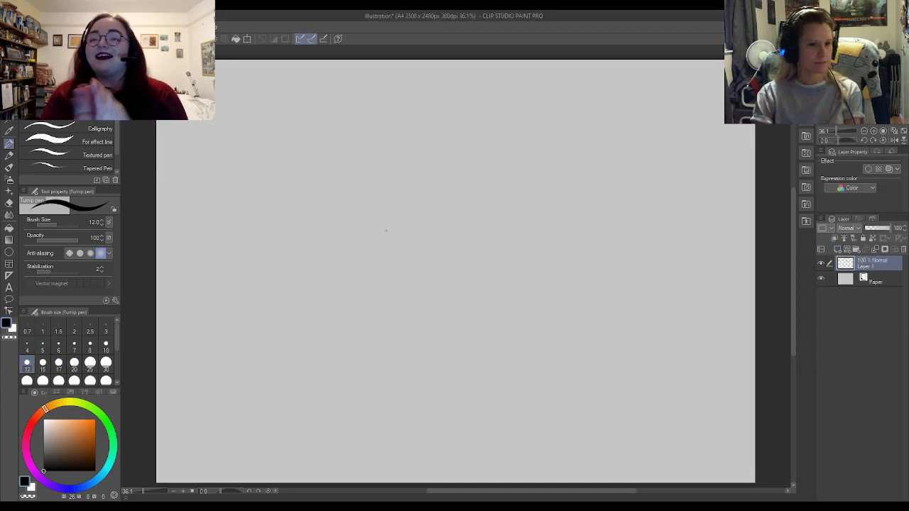
mouse_move(378, 174)
mouse_down()
mouse_move(392, 189)
mouse_move(402, 182)
mouse_up()
drag(409, 187, 411, 203)
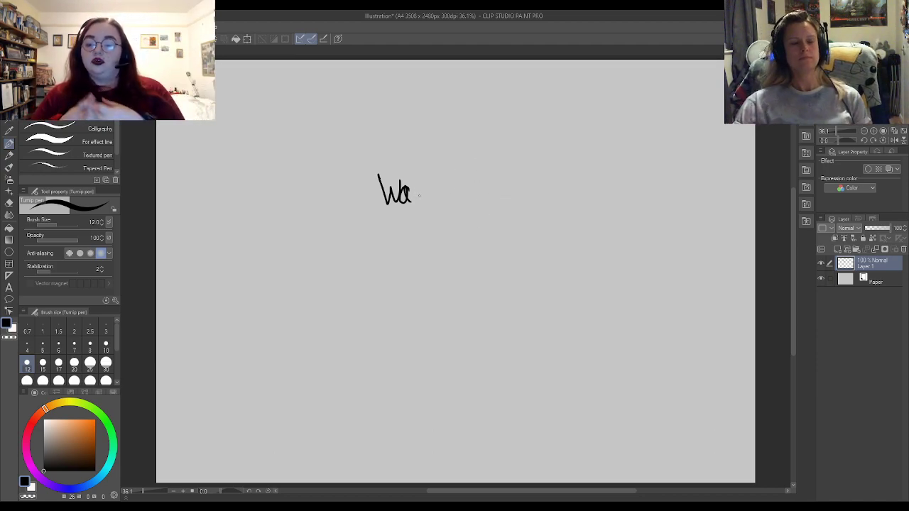
drag(413, 203, 423, 186)
mouse_move(423, 203)
mouse_down()
mouse_move(426, 186)
mouse_move(440, 204)
mouse_move(453, 187)
mouse_move(463, 213)
mouse_up()
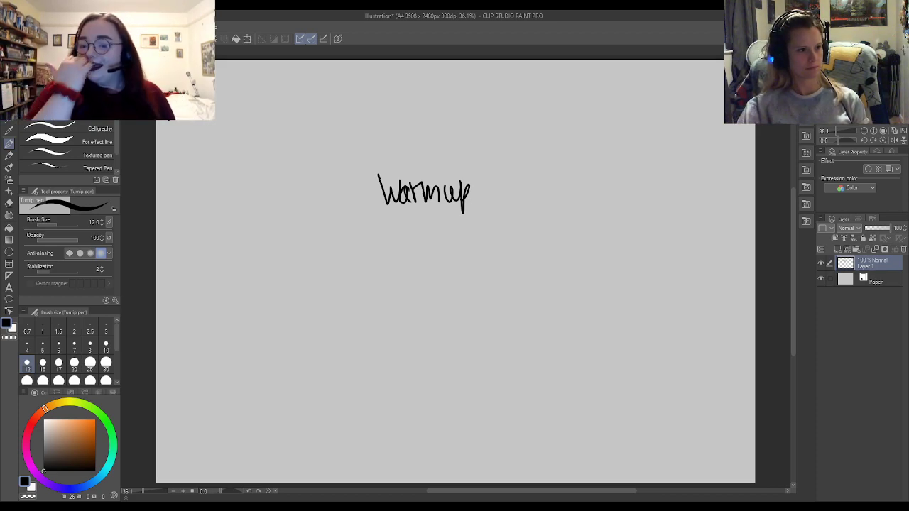
- Draw a dense row of short, closely spaced vertical lines along the entire upper edge of the canvas
mouse_move(216, 110)
mouse_down()
mouse_move(220, 65)
mouse_move(226, 116)
mouse_up()
mouse_move(234, 80)
mouse_down()
mouse_move(235, 117)
mouse_move(249, 115)
mouse_move(257, 65)
mouse_move(272, 71)
mouse_move(276, 114)
mouse_move(286, 64)
mouse_move(294, 117)
mouse_move(304, 104)
mouse_move(311, 112)
mouse_up()
mouse_move(318, 65)
mouse_down()
mouse_move(332, 110)
mouse_move(345, 71)
mouse_move(354, 107)
mouse_up()
mouse_move(359, 64)
mouse_down()
mouse_move(363, 112)
mouse_move(378, 64)
mouse_move(399, 69)
mouse_move(407, 105)
mouse_move(411, 62)
mouse_move(424, 100)
mouse_move(436, 60)
mouse_move(443, 106)
mouse_up()
mouse_move(440, 62)
mouse_down()
mouse_move(439, 106)
mouse_move(453, 112)
mouse_up()
drag(459, 65, 458, 115)
drag(465, 61, 463, 111)
drag(478, 63, 474, 101)
drag(484, 58, 484, 107)
mouse_move(492, 61)
mouse_down()
mouse_move(489, 96)
mouse_move(509, 105)
mouse_up()
mouse_move(520, 61)
mouse_down()
mouse_move(517, 112)
mouse_move(528, 111)
mouse_up()
drag(537, 65, 542, 110)
drag(548, 70, 547, 106)
drag(558, 70, 555, 109)
drag(565, 58, 568, 112)
drag(577, 58, 575, 113)
drag(581, 61, 579, 113)
drag(588, 64, 587, 115)
drag(594, 69, 595, 116)
drag(601, 63, 604, 115)
drag(611, 61, 610, 117)
drag(620, 63, 623, 118)
mouse_move(630, 61)
mouse_down()
mouse_move(629, 117)
mouse_move(634, 112)
mouse_up()
drag(639, 64, 638, 118)
mouse_move(645, 61)
mouse_down()
mouse_move(643, 119)
mouse_move(652, 85)
mouse_move(652, 122)
mouse_up()
drag(659, 63, 662, 118)
drag(668, 60, 667, 125)
drag(677, 64, 678, 121)
mouse_move(686, 58)
mouse_down()
mouse_move(685, 114)
mouse_move(697, 118)
mouse_up()
mouse_move(712, 64)
mouse_down()
mouse_move(710, 117)
mouse_move(721, 118)
mouse_up()
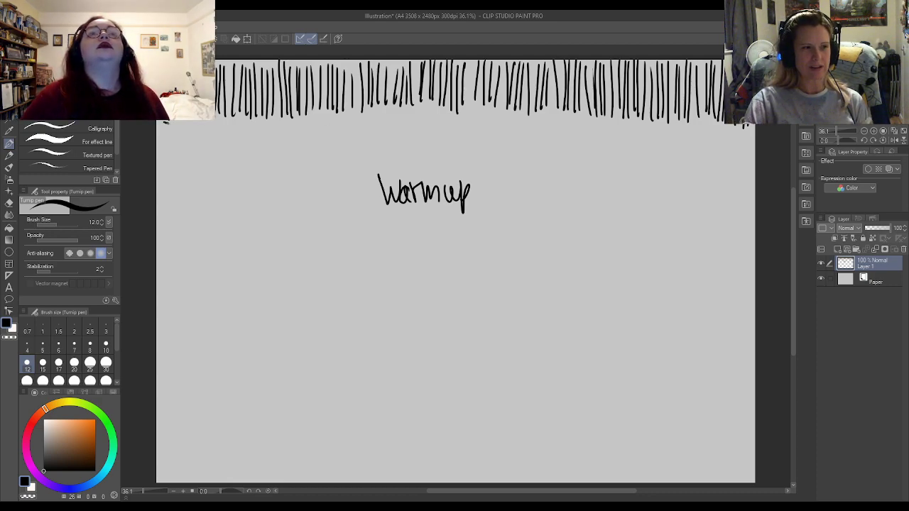
- Draw a band of closely stacked short horizontal lines across the canvas's full width, between the first vertical row and the "Warm up" lettering
drag(197, 122, 237, 122)
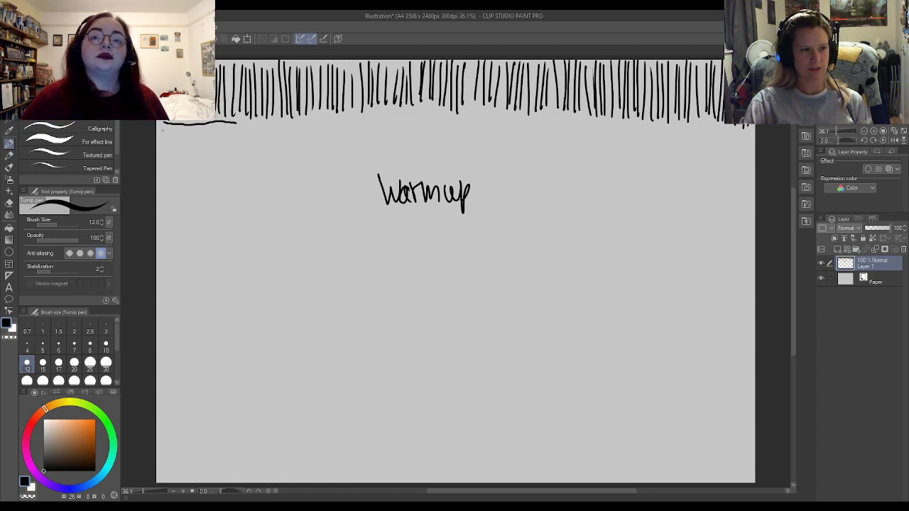
drag(164, 129, 222, 131)
drag(162, 136, 236, 138)
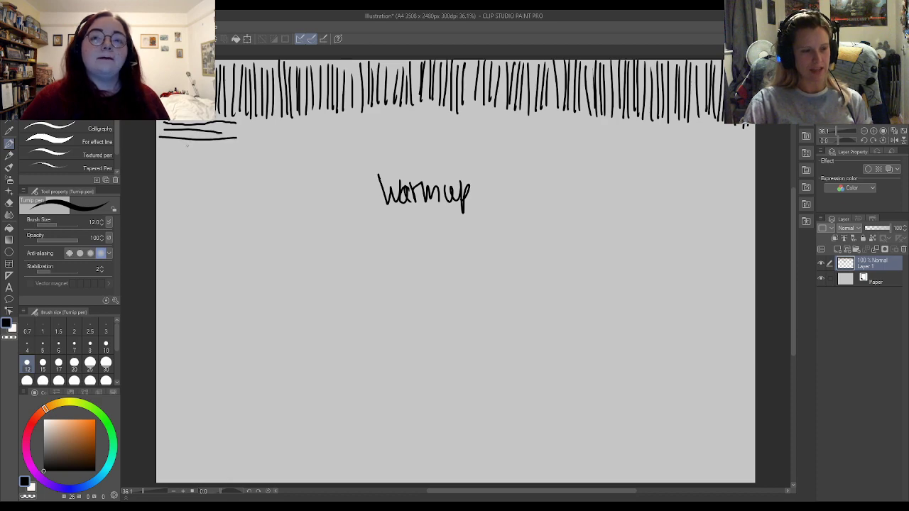
drag(161, 144, 237, 147)
drag(162, 150, 228, 152)
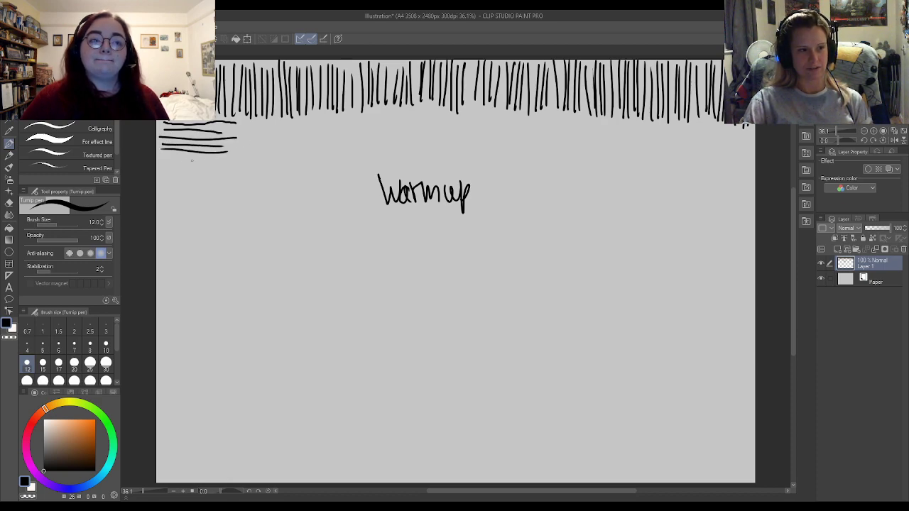
mouse_move(162, 159)
mouse_down()
mouse_move(229, 161)
mouse_move(221, 174)
mouse_up()
drag(166, 181, 232, 176)
mouse_move(240, 119)
mouse_down()
mouse_move(304, 119)
mouse_move(318, 131)
mouse_up()
drag(222, 142, 307, 149)
drag(220, 157, 311, 157)
drag(218, 160, 296, 159)
mouse_move(218, 164)
mouse_down()
mouse_move(302, 163)
mouse_move(302, 173)
mouse_up()
drag(234, 176, 311, 175)
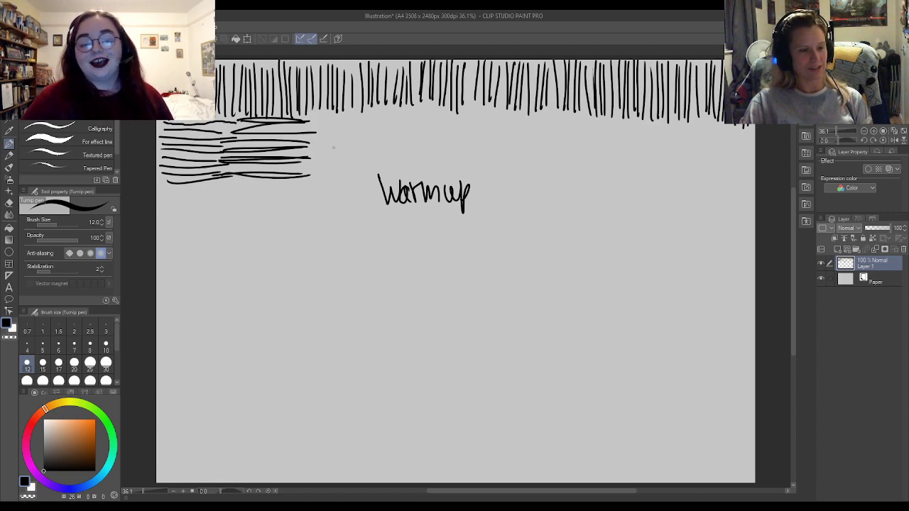
drag(311, 119, 395, 117)
drag(307, 125, 370, 123)
drag(288, 128, 388, 132)
mouse_move(311, 140)
mouse_down()
mouse_move(402, 139)
mouse_move(392, 148)
mouse_up()
mouse_move(302, 158)
mouse_down()
mouse_move(396, 150)
mouse_move(389, 170)
mouse_up()
drag(385, 115, 492, 112)
drag(381, 119, 481, 125)
mouse_move(366, 140)
mouse_down()
mouse_move(471, 137)
mouse_move(487, 150)
mouse_up()
drag(389, 159, 492, 156)
drag(386, 167, 493, 156)
mouse_move(389, 112)
mouse_down()
mouse_move(574, 110)
mouse_move(575, 121)
mouse_up()
mouse_move(397, 128)
mouse_down()
mouse_move(590, 131)
mouse_move(578, 138)
mouse_up()
mouse_move(412, 148)
mouse_down()
mouse_move(588, 145)
mouse_move(544, 154)
mouse_up()
drag(426, 162, 580, 159)
drag(397, 170, 552, 165)
drag(466, 168, 565, 167)
mouse_move(568, 122)
mouse_down()
mouse_move(683, 121)
mouse_move(658, 135)
mouse_up()
drag(584, 136, 676, 142)
mouse_move(571, 147)
mouse_down()
mouse_move(690, 151)
mouse_move(676, 153)
mouse_up()
drag(552, 163, 672, 169)
mouse_move(662, 125)
mouse_down()
mouse_move(752, 127)
mouse_move(751, 140)
mouse_up()
drag(649, 143, 746, 148)
mouse_move(651, 160)
mouse_down()
mouse_move(750, 162)
mouse_move(754, 172)
mouse_up()
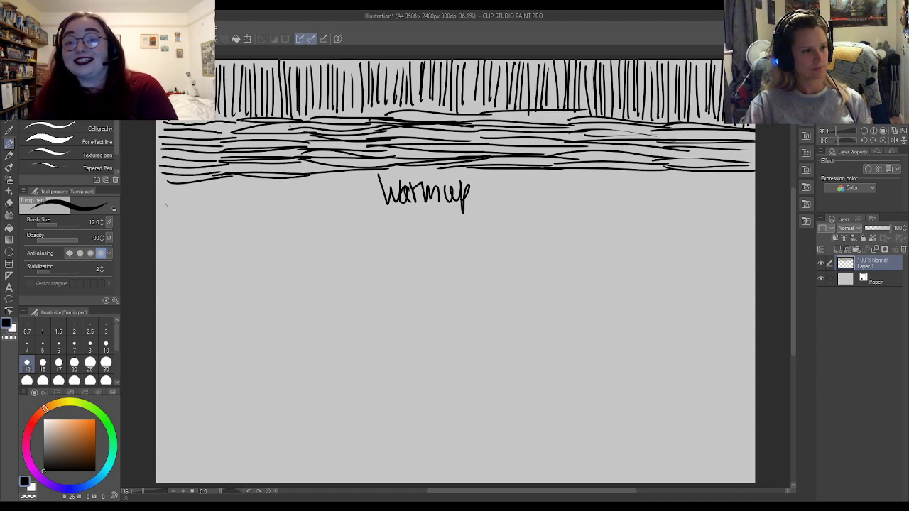
- Draw a row of closely spaced short vertical lines across the canvas beneath the first horizontal band, working around and below the "Warm up" lettering
drag(158, 185, 160, 246)
drag(164, 183, 167, 241)
drag(169, 179, 175, 247)
drag(177, 182, 178, 250)
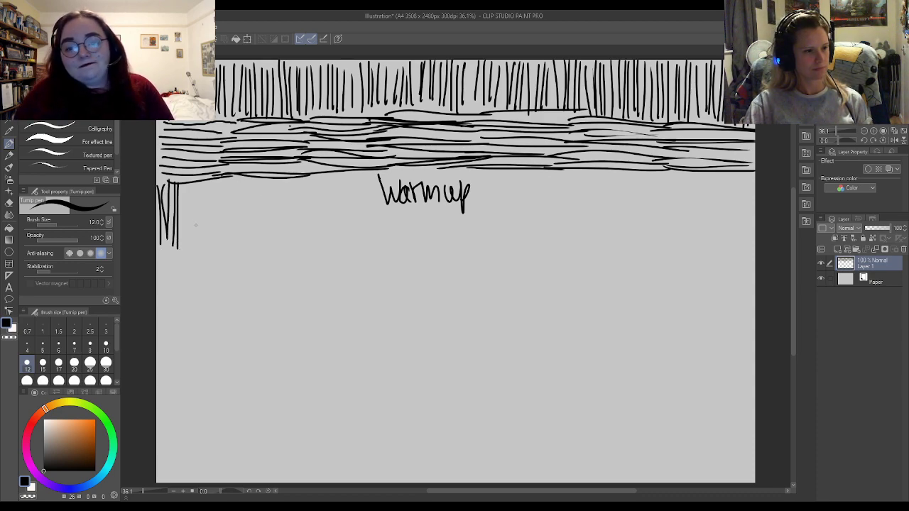
drag(183, 186, 183, 247)
drag(190, 182, 195, 240)
drag(201, 182, 200, 243)
mouse_move(206, 183)
mouse_down()
mouse_move(208, 243)
mouse_move(211, 235)
mouse_up()
drag(217, 182, 222, 239)
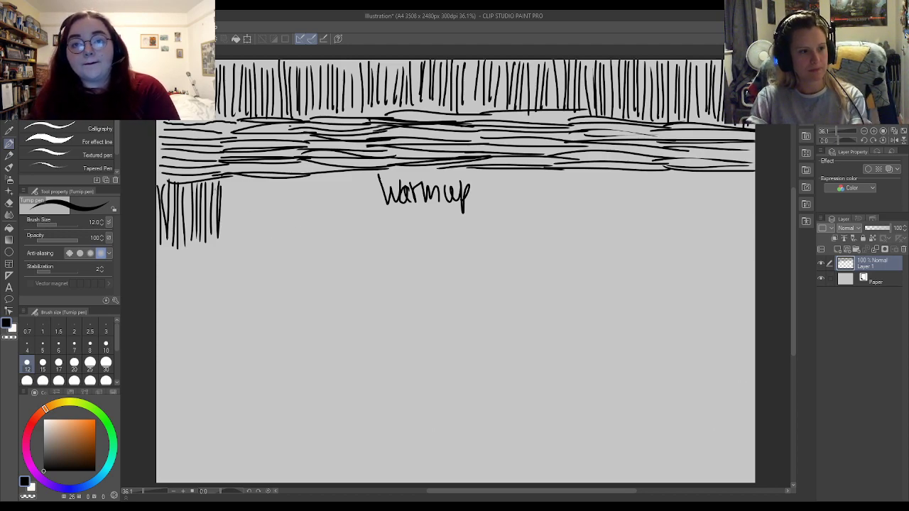
drag(225, 183, 231, 239)
drag(235, 178, 234, 231)
drag(239, 179, 244, 239)
drag(254, 196, 254, 233)
drag(259, 179, 263, 240)
drag(270, 179, 275, 241)
drag(281, 182, 280, 230)
mouse_move(282, 179)
mouse_down()
mouse_move(282, 238)
mouse_move(290, 241)
mouse_up()
drag(298, 190, 297, 241)
drag(303, 178, 302, 240)
drag(311, 175, 317, 240)
mouse_move(322, 176)
mouse_down()
mouse_move(320, 240)
mouse_move(330, 240)
mouse_up()
drag(339, 179, 339, 226)
mouse_move(345, 168)
mouse_down()
mouse_move(345, 238)
mouse_move(362, 240)
mouse_up()
drag(375, 175, 374, 242)
mouse_move(387, 207)
mouse_down()
mouse_move(386, 239)
mouse_move(407, 238)
mouse_up()
drag(417, 207, 419, 236)
drag(427, 213, 426, 233)
mouse_move(434, 210)
mouse_down()
mouse_move(442, 238)
mouse_move(450, 235)
mouse_up()
mouse_move(456, 214)
mouse_down()
mouse_move(456, 237)
mouse_move(468, 229)
mouse_move(468, 240)
mouse_up()
mouse_move(476, 182)
mouse_down()
mouse_move(476, 242)
mouse_move(489, 242)
mouse_up()
drag(495, 179, 494, 242)
drag(498, 175, 497, 237)
drag(504, 171, 509, 239)
drag(514, 171, 518, 240)
drag(529, 175, 529, 234)
mouse_move(534, 177)
mouse_down()
mouse_move(533, 242)
mouse_move(542, 237)
mouse_up()
drag(549, 176, 554, 248)
drag(563, 181, 562, 238)
drag(571, 176, 575, 235)
drag(580, 179, 586, 235)
drag(598, 176, 597, 232)
mouse_move(607, 171)
mouse_down()
mouse_move(606, 230)
mouse_move(614, 232)
mouse_up()
drag(619, 177, 620, 237)
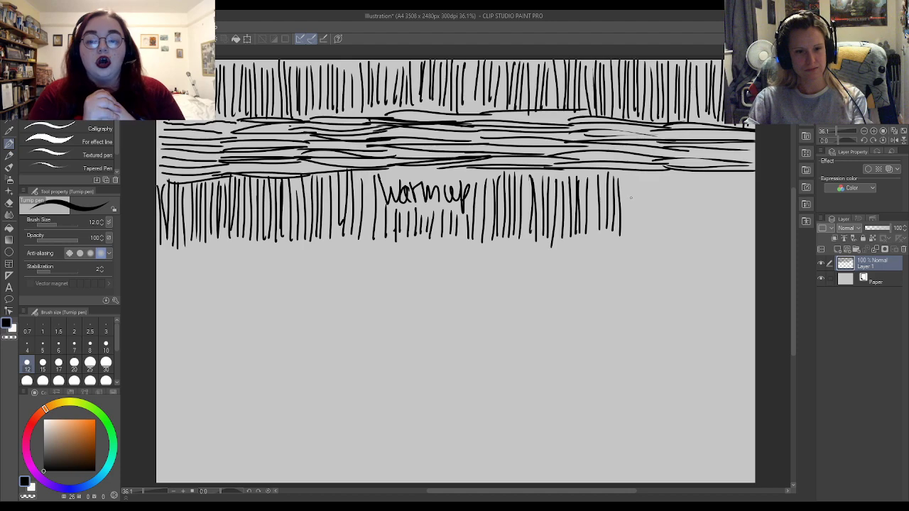
drag(626, 174, 625, 236)
mouse_move(637, 177)
mouse_down()
mouse_move(636, 233)
mouse_move(648, 239)
mouse_up()
drag(654, 179, 653, 244)
drag(662, 188, 666, 247)
drag(675, 174, 673, 239)
drag(681, 170, 684, 242)
drag(689, 178, 694, 237)
drag(703, 173, 705, 237)
mouse_move(713, 177)
mouse_down()
mouse_move(712, 240)
mouse_move(721, 241)
mouse_up()
mouse_move(727, 177)
mouse_down()
mouse_move(726, 250)
mouse_move(733, 240)
mouse_up()
drag(739, 182, 742, 251)
drag(750, 181, 749, 237)
- Draw a second band of closely stacked short horizontal lines across the canvas's full width, directly beneath the "Warm up" row
mouse_move(168, 250)
mouse_down()
mouse_move(240, 250)
mouse_move(230, 255)
mouse_up()
mouse_move(166, 262)
mouse_down()
mouse_move(265, 262)
mouse_move(254, 262)
mouse_up()
mouse_move(158, 269)
mouse_down()
mouse_move(256, 270)
mouse_move(241, 276)
mouse_up()
mouse_move(160, 285)
mouse_down()
mouse_move(246, 282)
mouse_move(243, 297)
mouse_up()
drag(156, 301, 256, 299)
mouse_move(193, 305)
mouse_down()
mouse_move(185, 306)
mouse_move(253, 304)
mouse_up()
drag(262, 247, 325, 244)
drag(245, 255, 328, 253)
mouse_move(244, 264)
mouse_down()
mouse_move(337, 263)
mouse_move(327, 278)
mouse_up()
drag(241, 290, 328, 288)
drag(242, 298, 330, 295)
drag(321, 245, 407, 243)
drag(311, 254, 408, 252)
drag(294, 266, 404, 263)
mouse_move(301, 268)
mouse_down()
mouse_move(405, 269)
mouse_move(408, 281)
mouse_up()
drag(302, 291, 411, 288)
drag(316, 295, 431, 298)
mouse_move(398, 247)
mouse_down()
mouse_move(493, 245)
mouse_move(496, 256)
mouse_up()
mouse_move(382, 269)
mouse_down()
mouse_move(493, 256)
mouse_move(420, 269)
mouse_move(485, 267)
mouse_up()
mouse_move(382, 277)
mouse_down()
mouse_move(487, 272)
mouse_move(484, 280)
mouse_up()
mouse_move(389, 294)
mouse_down()
mouse_move(484, 291)
mouse_move(487, 300)
mouse_up()
mouse_move(490, 245)
mouse_down()
mouse_move(585, 250)
mouse_move(573, 250)
mouse_up()
drag(493, 261, 585, 261)
mouse_move(482, 271)
mouse_down()
mouse_move(566, 270)
mouse_move(581, 280)
mouse_up()
mouse_move(452, 290)
mouse_down()
mouse_move(585, 288)
mouse_move(562, 293)
mouse_up()
drag(495, 298, 584, 297)
mouse_move(565, 242)
mouse_down()
mouse_move(658, 241)
mouse_move(631, 250)
mouse_up()
drag(552, 255, 667, 252)
mouse_move(562, 260)
mouse_down()
mouse_move(654, 261)
mouse_move(657, 271)
mouse_up()
drag(551, 276, 657, 275)
drag(568, 281, 657, 286)
drag(579, 298, 664, 298)
drag(668, 244, 746, 248)
mouse_move(639, 257)
mouse_down()
mouse_move(750, 259)
mouse_move(733, 266)
mouse_up()
mouse_move(658, 270)
mouse_down()
mouse_move(736, 268)
mouse_move(741, 276)
mouse_up()
drag(638, 285, 750, 289)
drag(651, 296, 741, 294)
drag(655, 300, 742, 298)
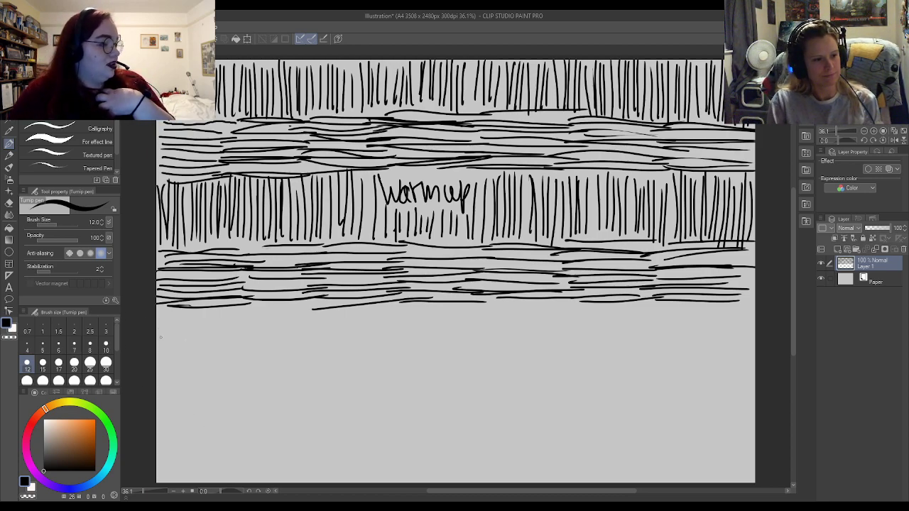
- Draw a third row of closely spaced short vertical lines across the canvas's full width, directly beneath the second horizontal band
mouse_move(160, 311)
mouse_down()
mouse_move(161, 366)
mouse_move(173, 366)
mouse_up()
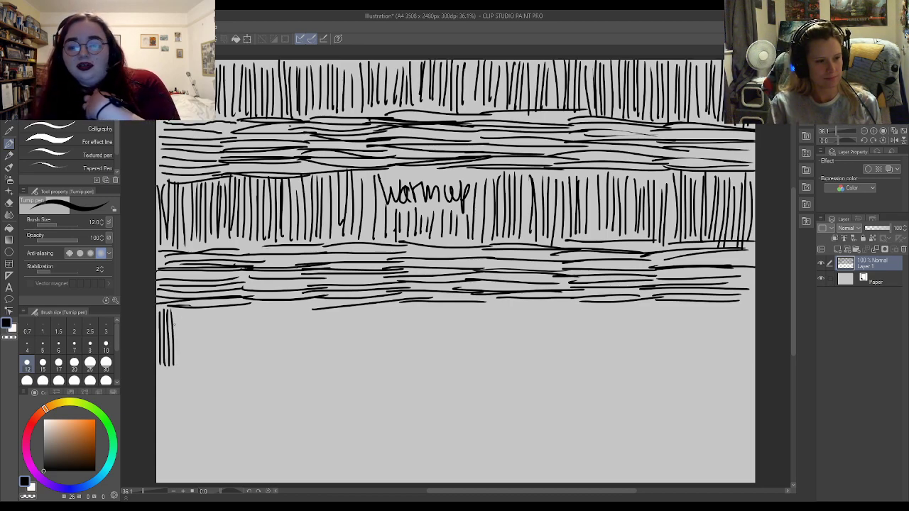
drag(177, 313, 176, 363)
drag(181, 313, 181, 365)
drag(184, 312, 189, 367)
drag(191, 311, 193, 369)
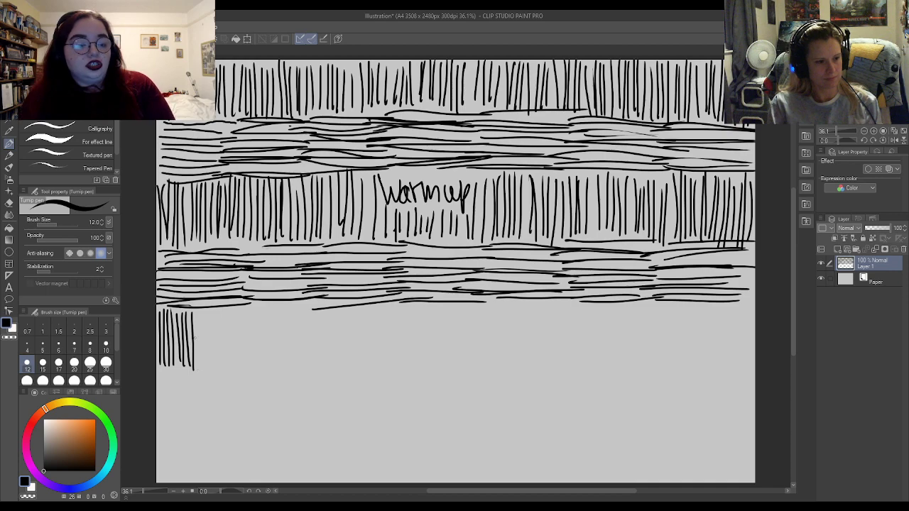
drag(197, 310, 198, 369)
drag(202, 309, 207, 369)
drag(210, 310, 210, 369)
drag(214, 309, 215, 368)
drag(219, 310, 225, 368)
drag(228, 308, 233, 369)
drag(237, 310, 237, 370)
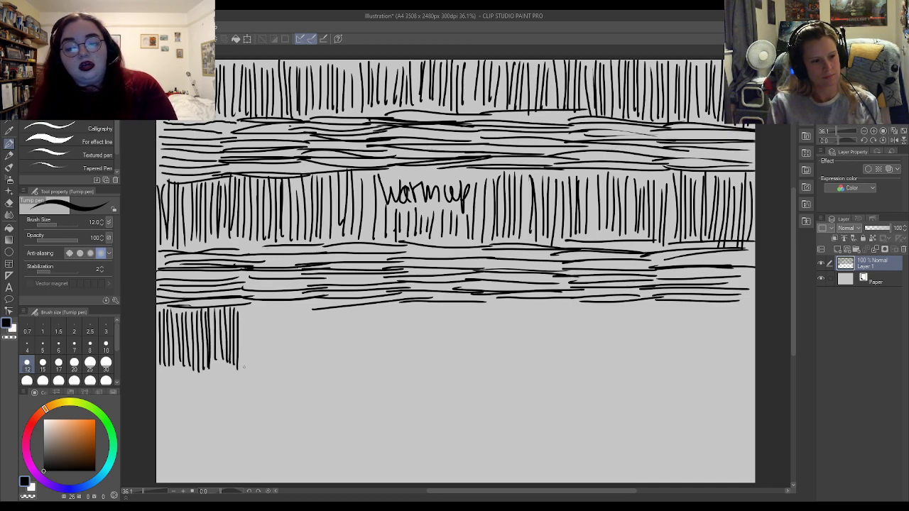
drag(241, 309, 243, 367)
drag(246, 308, 251, 365)
drag(255, 308, 255, 364)
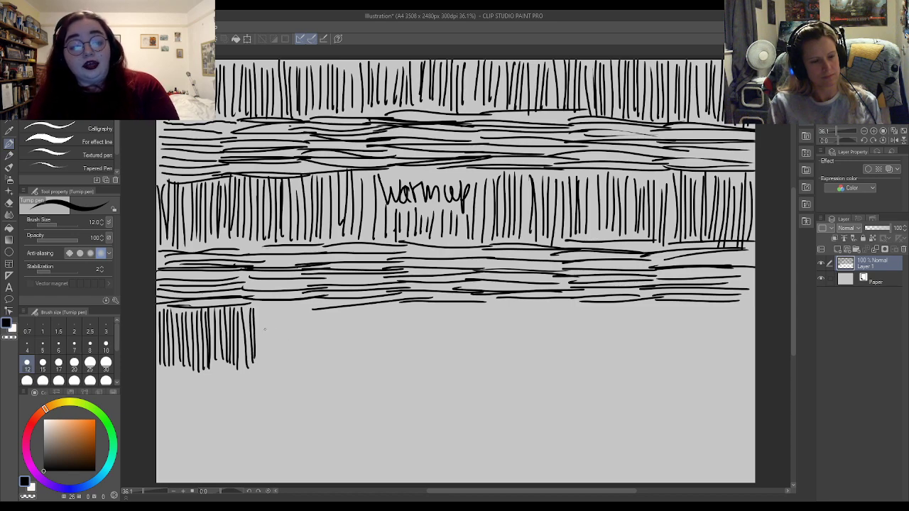
mouse_move(261, 304)
mouse_down()
mouse_move(262, 368)
mouse_move(267, 360)
mouse_up()
drag(271, 304, 274, 361)
mouse_move(277, 305)
mouse_down()
mouse_move(278, 364)
mouse_move(282, 357)
mouse_move(286, 366)
mouse_up()
drag(288, 308, 293, 363)
drag(295, 305, 299, 360)
drag(304, 303, 307, 360)
drag(310, 305, 313, 361)
drag(317, 302, 319, 369)
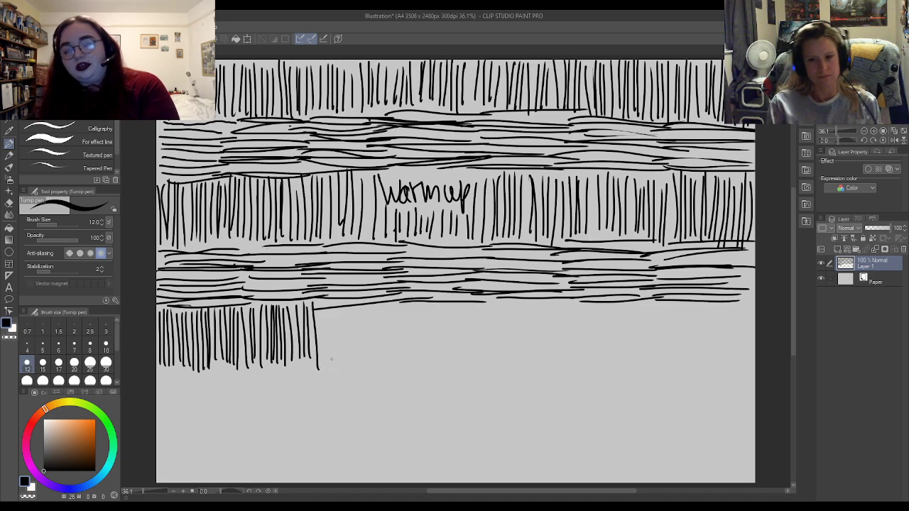
mouse_move(320, 307)
mouse_down()
mouse_move(319, 357)
mouse_move(333, 359)
mouse_move(340, 349)
mouse_up()
drag(342, 299, 347, 359)
drag(352, 308, 359, 366)
mouse_move(365, 300)
mouse_down()
mouse_move(365, 360)
mouse_move(379, 363)
mouse_up()
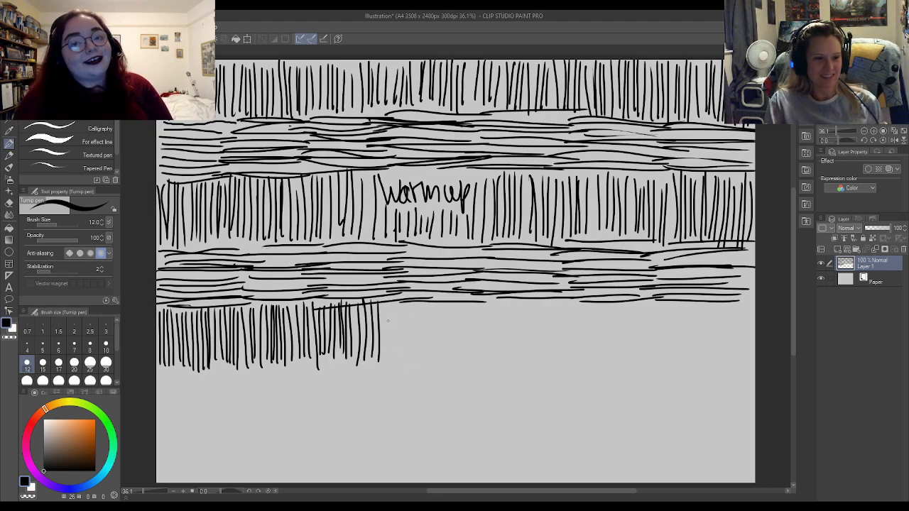
drag(383, 304, 384, 357)
drag(388, 303, 388, 355)
drag(393, 305, 395, 360)
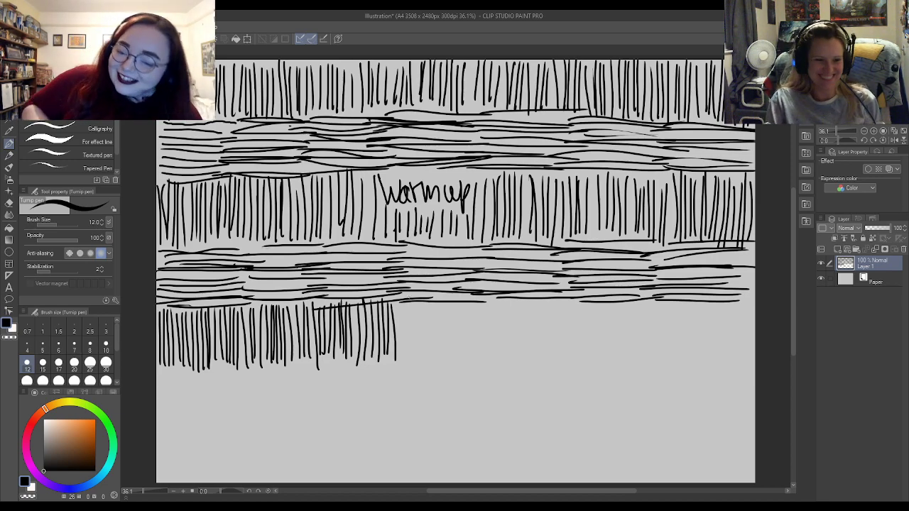
drag(400, 304, 404, 361)
drag(408, 303, 412, 362)
drag(415, 298, 414, 361)
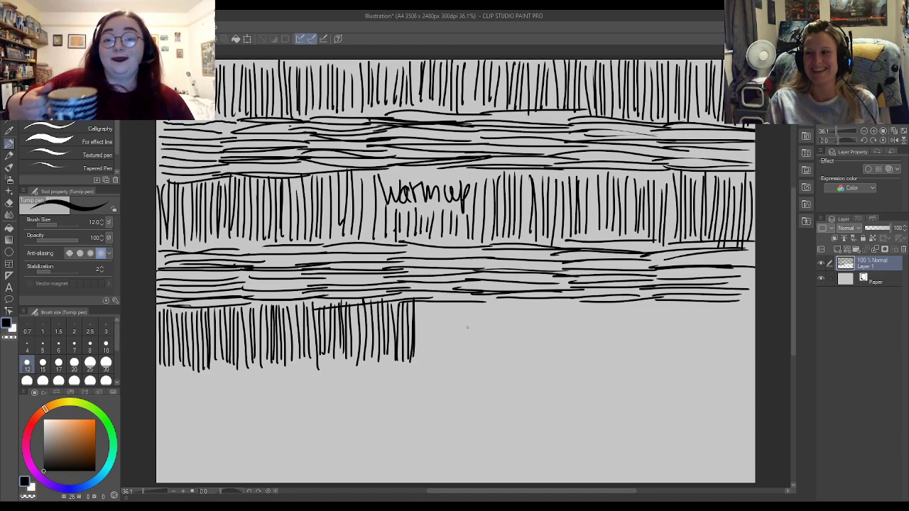
mouse_move(417, 303)
mouse_down()
mouse_move(417, 358)
mouse_move(425, 363)
mouse_up()
drag(429, 303, 436, 363)
drag(442, 303, 442, 363)
drag(449, 302, 447, 362)
drag(452, 303, 461, 368)
drag(469, 305, 474, 369)
drag(476, 308, 478, 366)
drag(479, 299, 480, 368)
drag(485, 303, 485, 369)
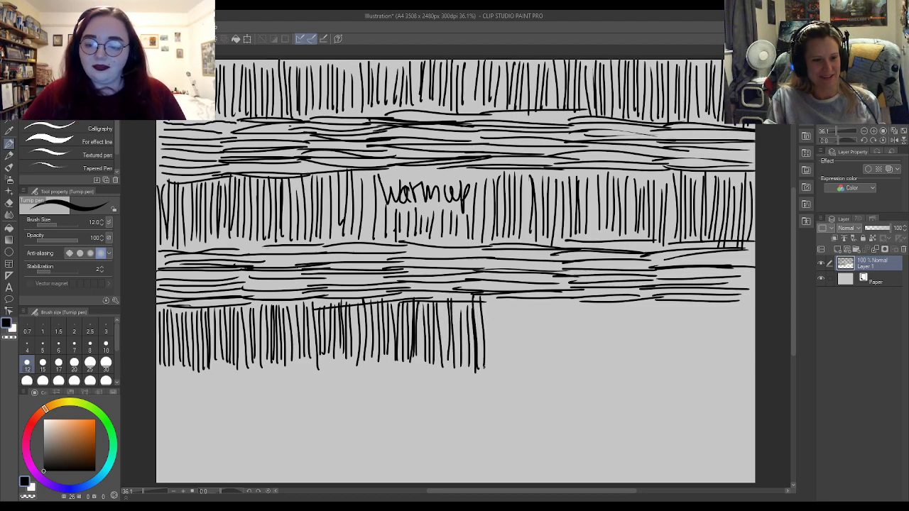
drag(488, 297, 492, 372)
drag(496, 303, 497, 374)
mouse_move(501, 308)
mouse_down()
mouse_move(503, 367)
mouse_move(512, 365)
mouse_up()
mouse_move(517, 303)
mouse_down()
mouse_move(519, 369)
mouse_move(537, 368)
mouse_up()
drag(539, 309, 539, 367)
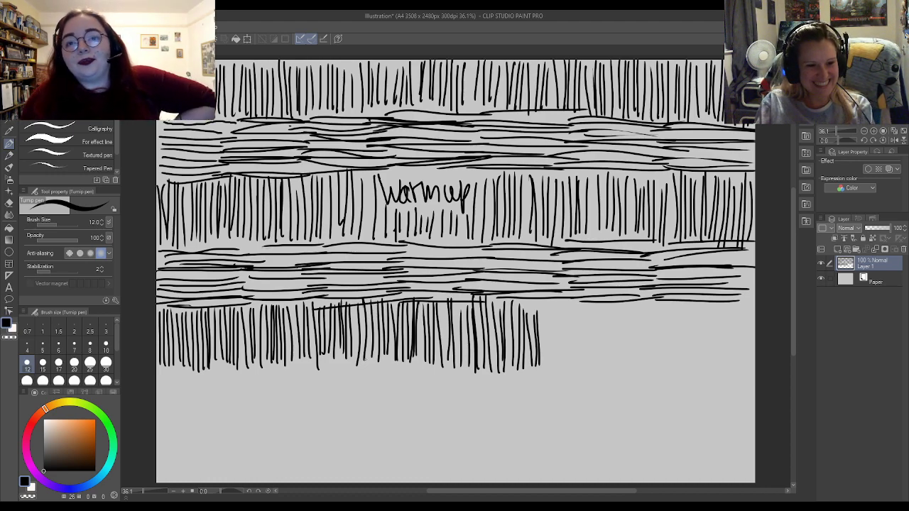
mouse_move(541, 301)
mouse_down()
mouse_move(544, 369)
mouse_move(561, 371)
mouse_up()
drag(565, 312, 568, 375)
drag(577, 313, 578, 374)
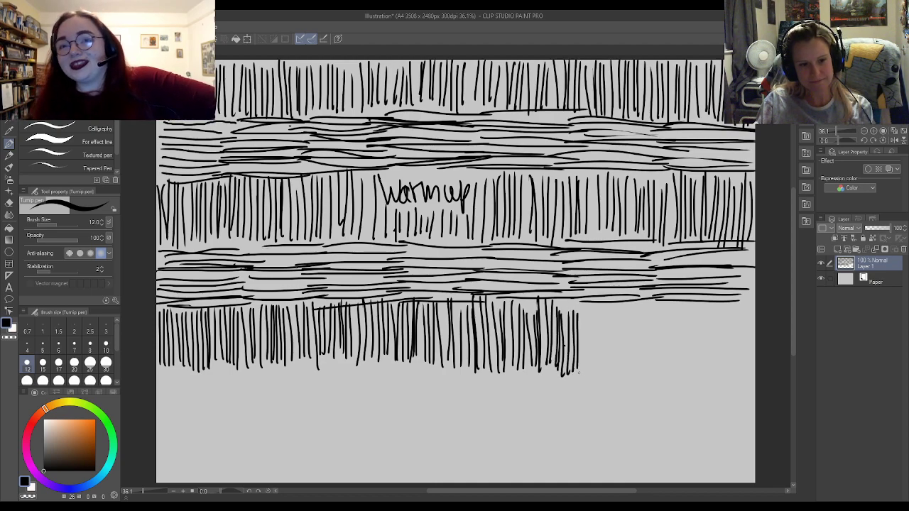
drag(583, 308, 585, 372)
drag(588, 314, 589, 344)
drag(592, 314, 598, 368)
drag(604, 316, 609, 368)
drag(612, 310, 614, 371)
mouse_move(618, 314)
mouse_down()
mouse_move(620, 359)
mouse_move(631, 372)
mouse_up()
drag(637, 303, 637, 359)
drag(641, 305, 647, 356)
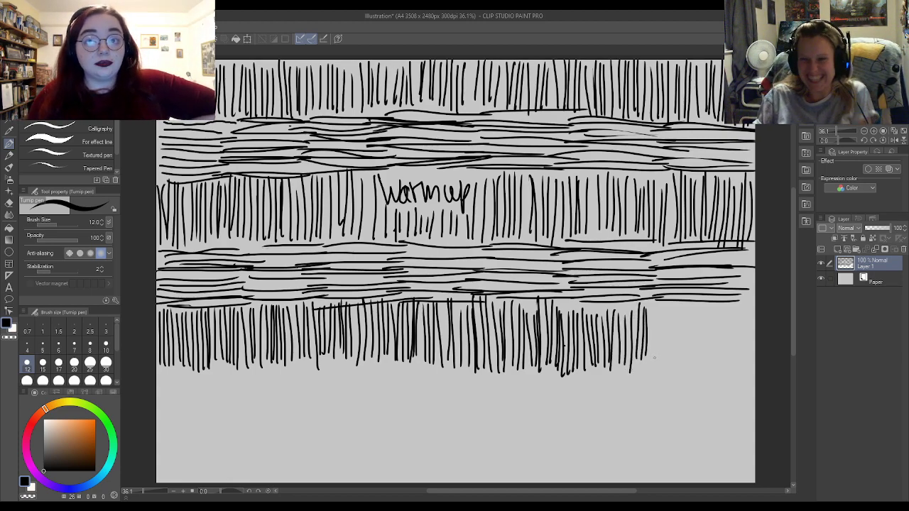
drag(651, 302, 659, 360)
mouse_move(660, 305)
mouse_down()
mouse_move(662, 366)
mouse_move(671, 366)
mouse_up()
mouse_move(669, 307)
mouse_down()
mouse_move(672, 366)
mouse_move(684, 365)
mouse_up()
drag(686, 311, 693, 368)
drag(697, 318, 706, 368)
mouse_move(708, 314)
mouse_down()
mouse_move(711, 368)
mouse_move(720, 370)
mouse_up()
drag(722, 308, 729, 368)
drag(732, 314, 740, 370)
drag(742, 315, 746, 370)
drag(750, 310, 751, 366)
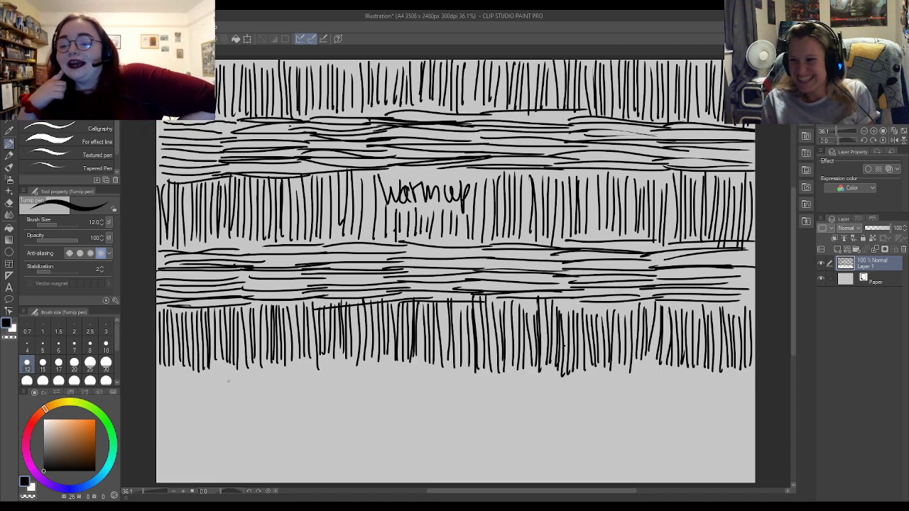
- Draw a third band of closely stacked short horizontal lines across the canvas's full width, directly beneath the third vertical row
mouse_move(158, 372)
mouse_down()
mouse_move(219, 376)
mouse_move(199, 380)
mouse_move(223, 385)
mouse_up()
drag(156, 391, 220, 397)
mouse_move(154, 402)
mouse_down()
mouse_move(221, 405)
mouse_move(225, 413)
mouse_up()
drag(155, 423, 211, 421)
drag(201, 370, 311, 366)
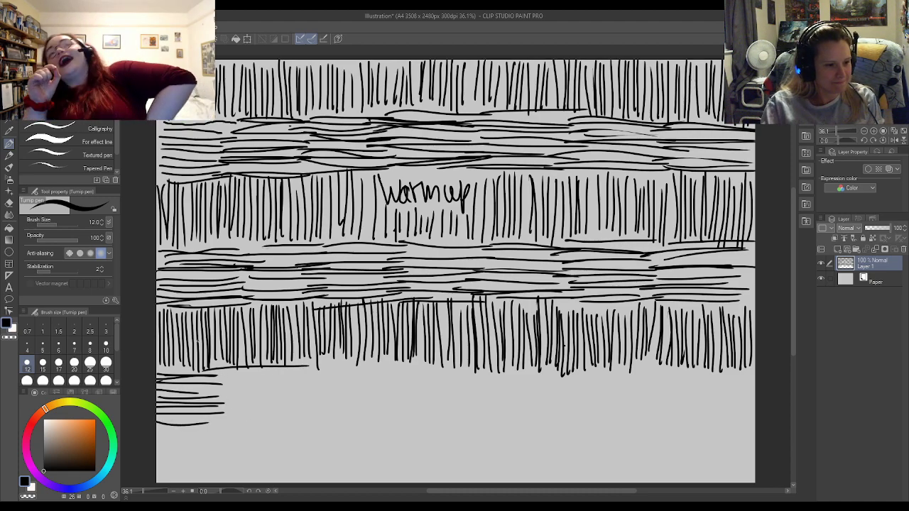
mouse_move(158, 374)
mouse_down()
mouse_move(301, 370)
mouse_move(284, 376)
mouse_move(289, 382)
mouse_up()
mouse_move(158, 389)
mouse_down()
mouse_move(306, 388)
mouse_move(327, 402)
mouse_up()
mouse_move(158, 407)
mouse_down()
mouse_move(324, 407)
mouse_move(318, 415)
mouse_move(333, 419)
mouse_up()
mouse_move(158, 365)
mouse_down()
mouse_move(419, 366)
mouse_move(395, 372)
mouse_up()
drag(158, 384, 398, 380)
drag(311, 375, 351, 377)
drag(297, 385, 420, 376)
mouse_move(310, 393)
mouse_down()
mouse_move(397, 393)
mouse_move(390, 404)
mouse_move(406, 412)
mouse_up()
drag(305, 412, 343, 409)
drag(415, 371, 474, 370)
drag(385, 380, 486, 374)
mouse_move(374, 389)
mouse_down()
mouse_move(474, 385)
mouse_move(499, 392)
mouse_move(480, 397)
mouse_move(492, 399)
mouse_up()
drag(392, 416, 489, 411)
mouse_move(460, 375)
mouse_down()
mouse_move(567, 370)
mouse_move(556, 371)
mouse_up()
drag(450, 381, 565, 377)
drag(441, 387, 561, 382)
mouse_move(480, 395)
mouse_down()
mouse_move(557, 389)
mouse_move(506, 399)
mouse_up()
drag(466, 408, 575, 399)
drag(487, 408, 568, 404)
drag(585, 371, 629, 369)
drag(555, 379, 602, 374)
drag(600, 375, 652, 371)
drag(552, 385, 605, 382)
mouse_move(541, 389)
mouse_down()
mouse_move(646, 387)
mouse_move(632, 394)
mouse_up()
drag(550, 406, 655, 400)
drag(556, 410, 663, 404)
drag(639, 376, 747, 372)
drag(610, 381, 745, 374)
drag(617, 387, 742, 380)
mouse_move(614, 386)
mouse_down()
mouse_move(741, 379)
mouse_move(679, 388)
mouse_move(756, 391)
mouse_move(731, 395)
mouse_up()
mouse_move(628, 404)
mouse_down()
mouse_move(755, 400)
mouse_move(727, 410)
mouse_up()
drag(611, 415, 756, 412)
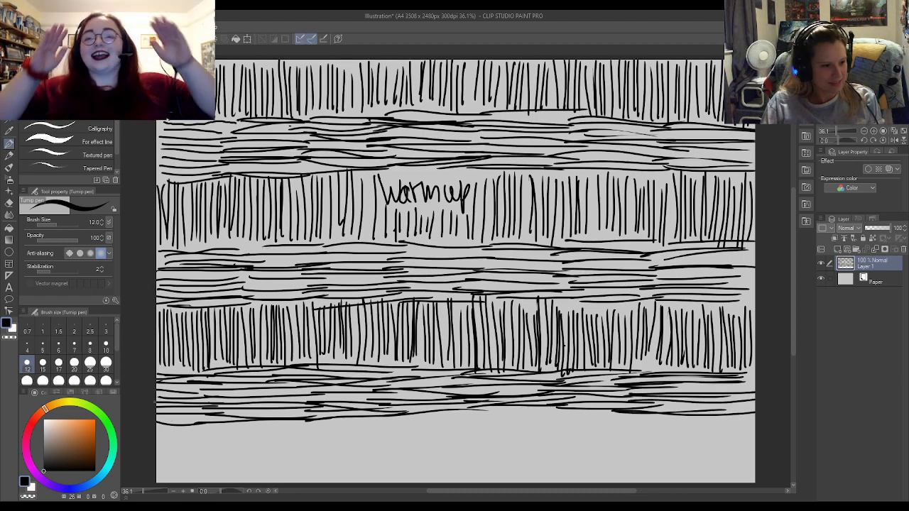
- Draw a fourth row of closely spaced short vertical lines across the canvas's full width, filling the empty strip below the last horizontal band
drag(159, 426, 160, 487)
drag(163, 427, 166, 483)
drag(169, 423, 175, 487)
drag(179, 429, 178, 495)
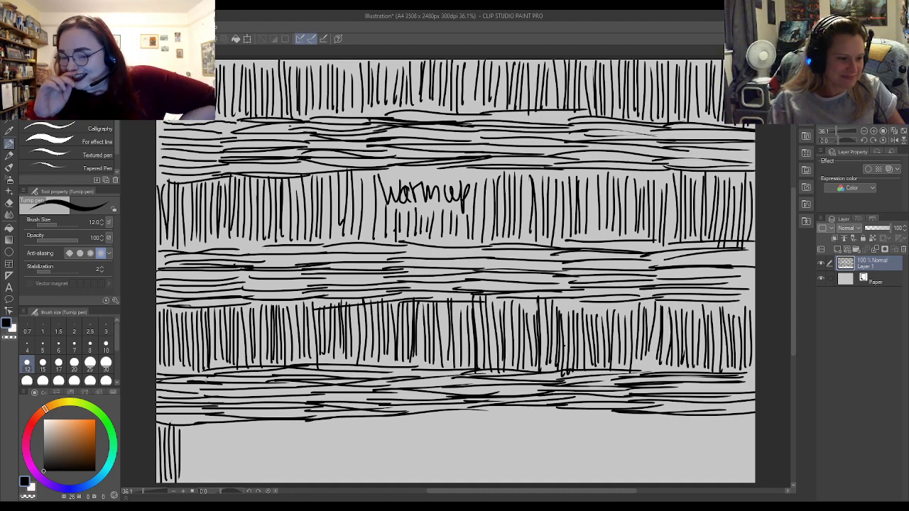
mouse_move(189, 428)
mouse_down()
mouse_move(190, 480)
mouse_move(200, 485)
mouse_up()
drag(206, 425, 207, 484)
drag(213, 424, 214, 481)
mouse_move(220, 429)
mouse_down()
mouse_move(221, 482)
mouse_move(230, 477)
mouse_up()
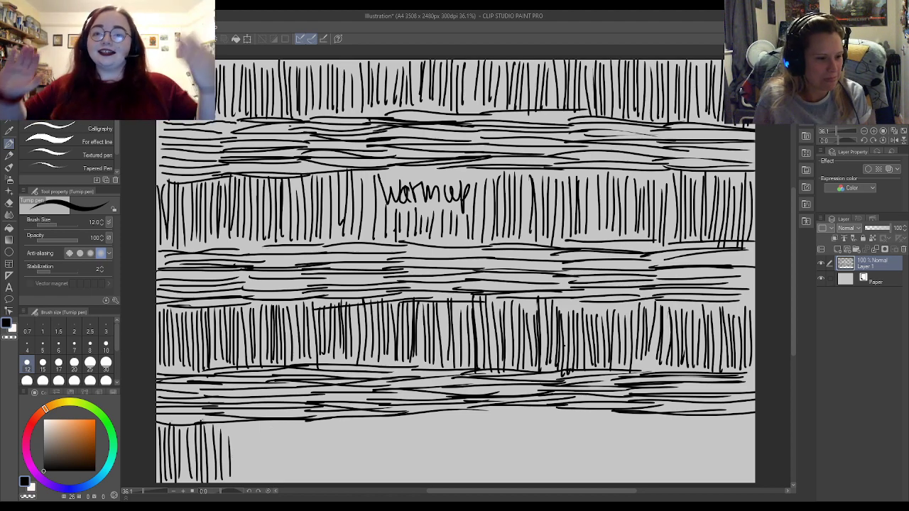
drag(232, 428, 235, 484)
drag(240, 426, 247, 487)
drag(250, 430, 252, 483)
mouse_move(254, 426)
mouse_down()
mouse_move(256, 472)
mouse_move(267, 484)
mouse_up()
drag(270, 433, 276, 484)
mouse_move(280, 430)
mouse_down()
mouse_move(282, 483)
mouse_move(287, 478)
mouse_up()
drag(291, 421, 293, 483)
drag(299, 422, 307, 485)
drag(311, 427, 317, 484)
drag(321, 423, 322, 485)
drag(329, 425, 331, 483)
drag(335, 426, 343, 480)
drag(348, 425, 353, 480)
drag(357, 424, 362, 478)
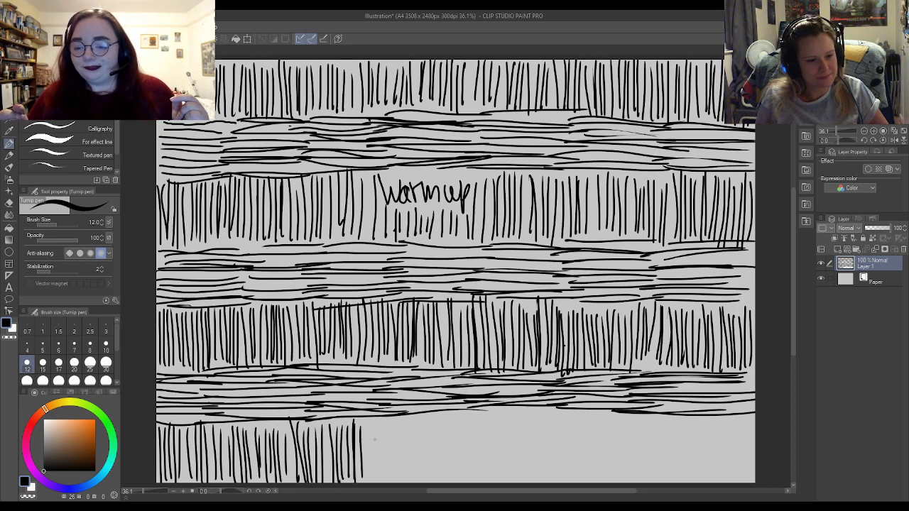
drag(367, 422, 374, 480)
drag(378, 423, 385, 480)
drag(394, 428, 400, 483)
drag(402, 424, 406, 483)
drag(410, 426, 416, 481)
drag(422, 429, 424, 484)
drag(427, 431, 432, 486)
drag(436, 429, 437, 483)
drag(444, 425, 444, 483)
drag(451, 420, 459, 482)
drag(464, 420, 466, 483)
drag(470, 422, 472, 483)
drag(474, 420, 484, 484)
drag(489, 419, 495, 484)
drag(500, 416, 505, 485)
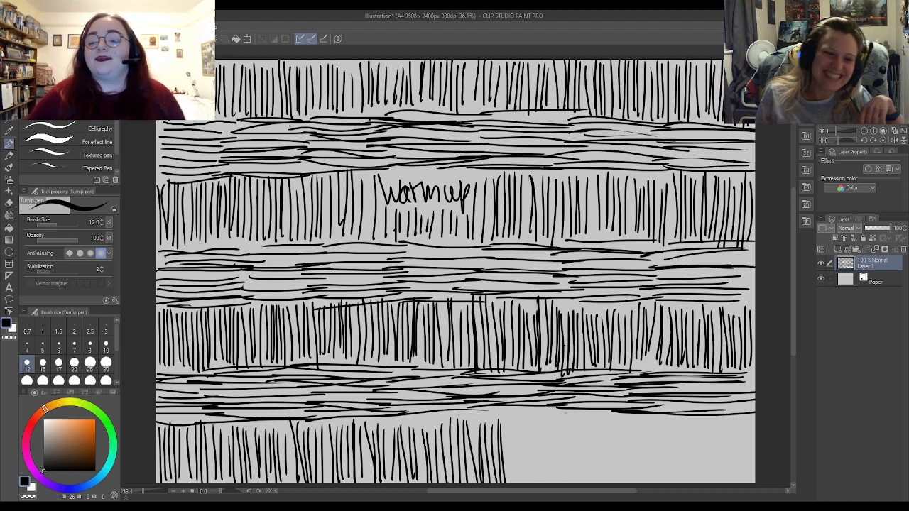
drag(509, 414, 507, 483)
mouse_move(512, 416)
mouse_down()
mouse_move(514, 483)
mouse_move(523, 441)
mouse_move(522, 484)
mouse_up()
drag(528, 424, 531, 484)
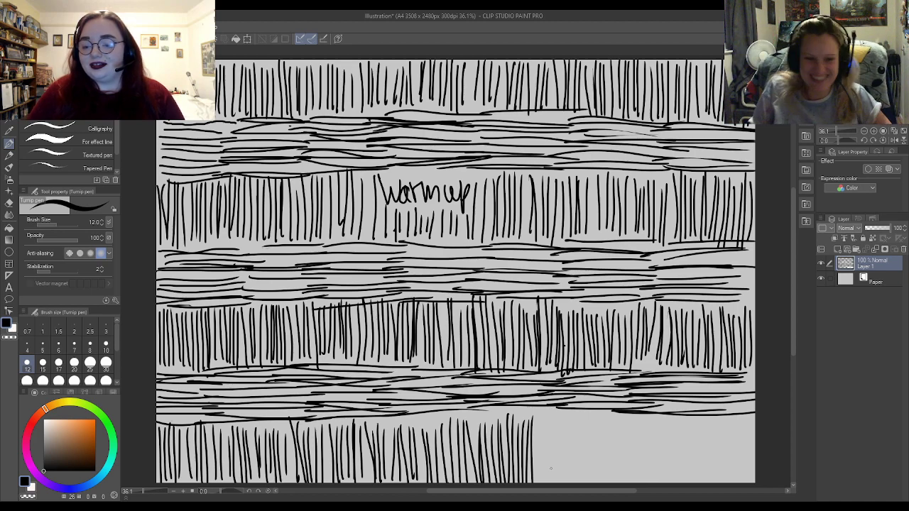
drag(535, 424, 539, 485)
drag(544, 413, 544, 484)
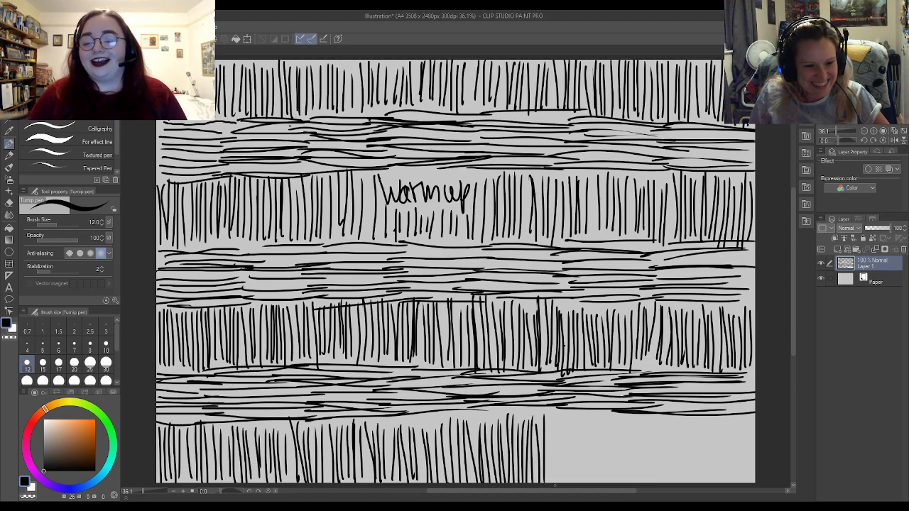
drag(550, 430, 554, 484)
drag(557, 411, 558, 480)
drag(562, 419, 568, 485)
drag(571, 416, 576, 486)
drag(578, 418, 580, 484)
mouse_move(582, 416)
mouse_down()
mouse_move(583, 481)
mouse_move(602, 485)
mouse_up()
drag(608, 418, 612, 485)
drag(615, 421, 616, 484)
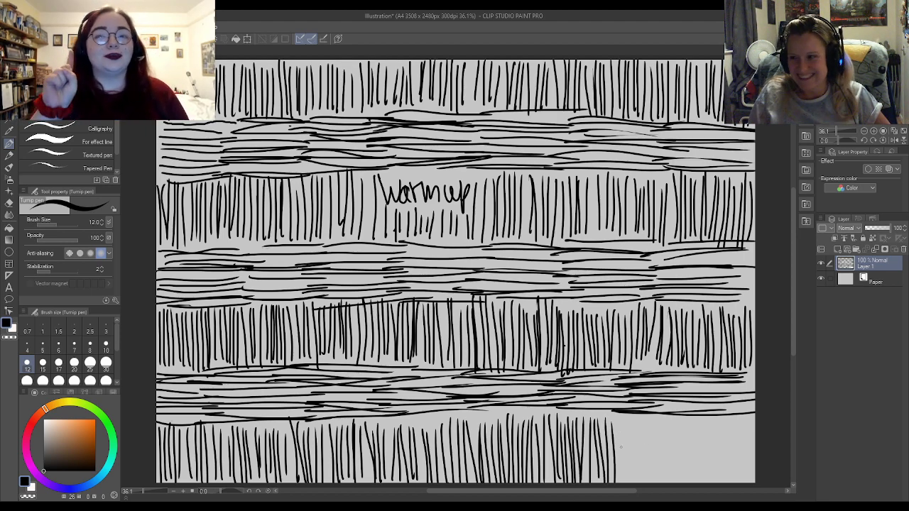
mouse_move(617, 415)
mouse_down()
mouse_move(619, 484)
mouse_move(630, 477)
mouse_up()
drag(630, 419, 632, 483)
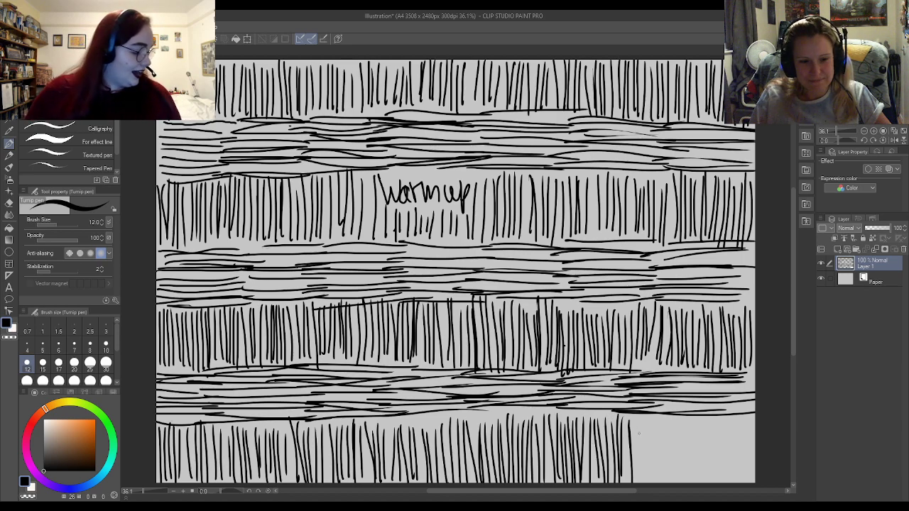
mouse_move(636, 421)
mouse_down()
mouse_move(637, 483)
mouse_move(650, 483)
mouse_up()
drag(654, 425, 657, 483)
drag(663, 419, 663, 483)
mouse_move(670, 427)
mouse_down()
mouse_move(670, 483)
mouse_move(675, 462)
mouse_up()
mouse_move(679, 419)
mouse_down()
mouse_move(685, 484)
mouse_move(693, 480)
mouse_up()
drag(704, 448, 707, 483)
drag(708, 425, 709, 484)
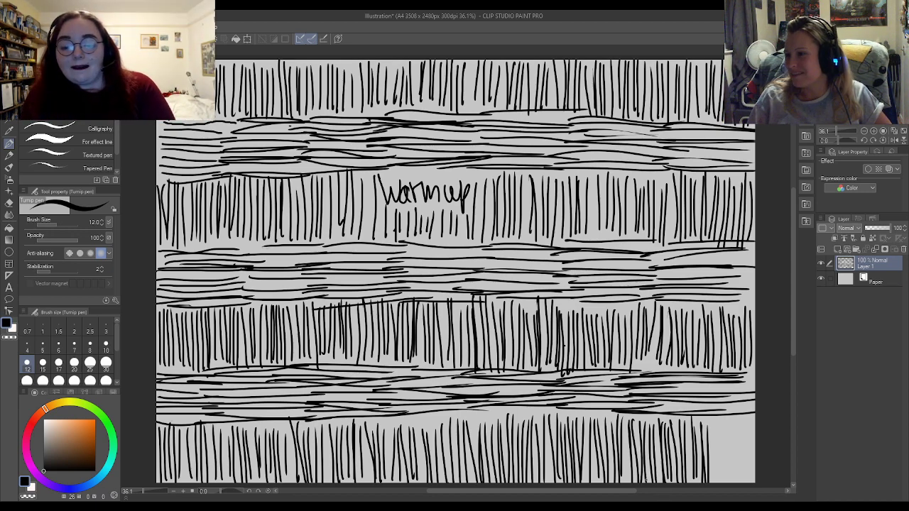
drag(709, 421, 712, 484)
drag(718, 425, 717, 484)
mouse_move(722, 422)
mouse_down()
mouse_move(723, 487)
mouse_move(731, 485)
mouse_up()
mouse_move(733, 422)
mouse_down()
mouse_move(733, 480)
mouse_move(742, 480)
mouse_up()
drag(744, 421, 745, 479)
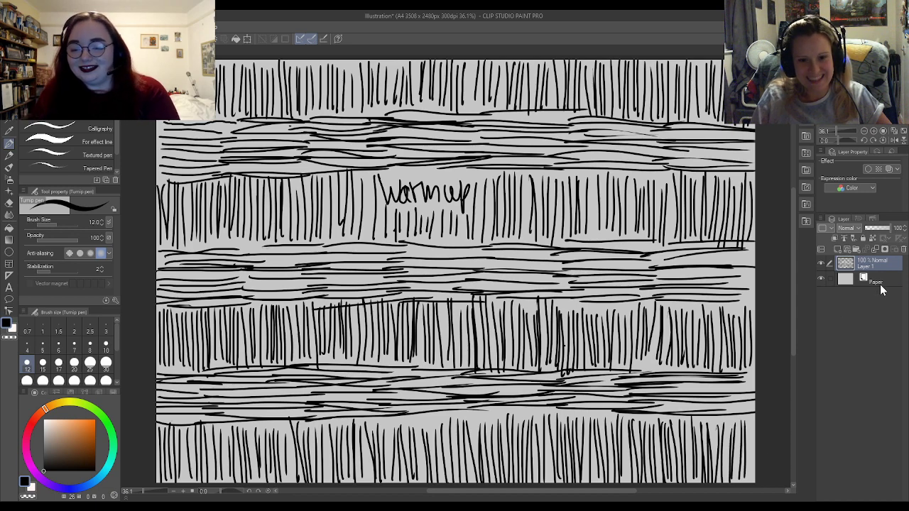
- Delete the layer holding the line exercises and add a new empty raster layer above the paper
click(902, 249)
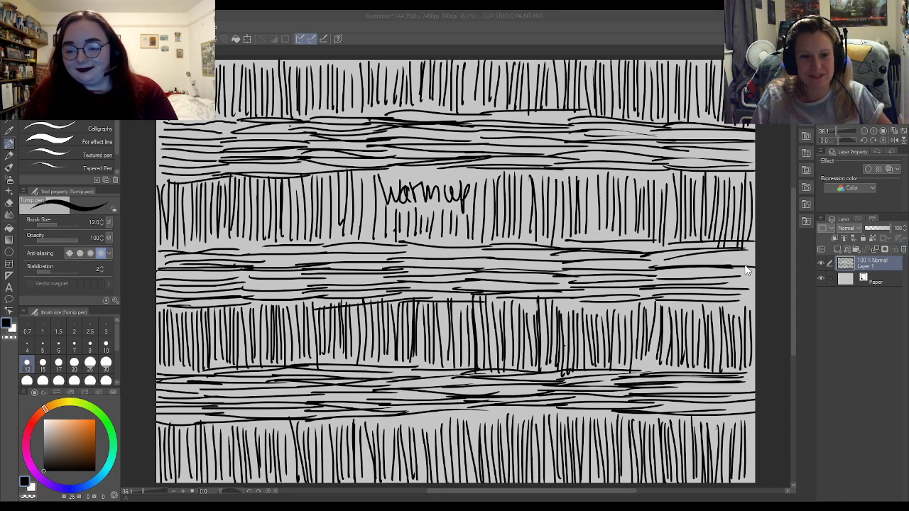
click(467, 196)
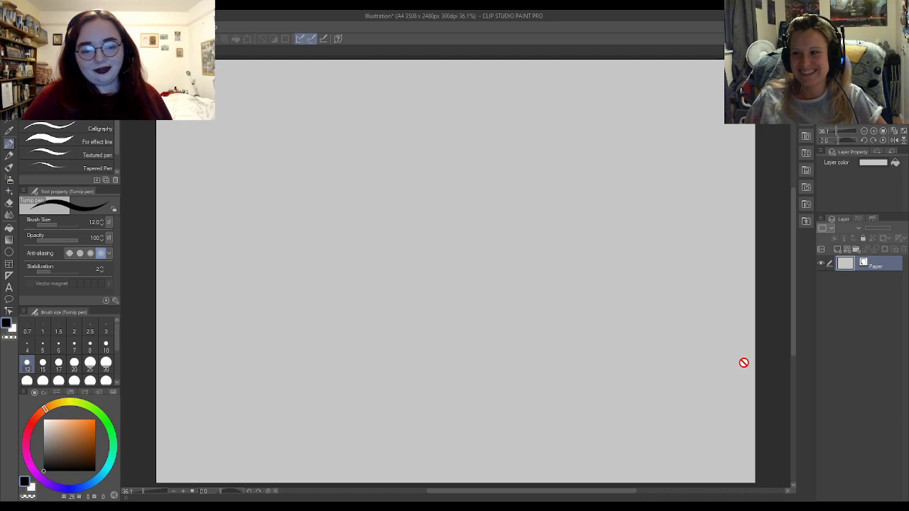
click(838, 250)
- Sketch a large standing figure on the blank canvas with a round head, a curved spine line and loose torso and hip contours
scroll(664, 317, down, 2)
scroll(419, 128, up, 5)
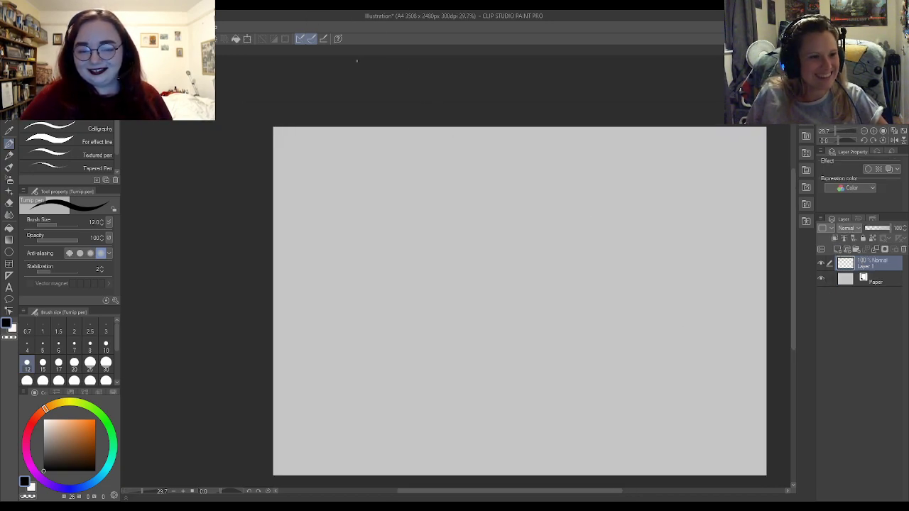
scroll(501, 177, down, 2)
scroll(525, 185, up, 1)
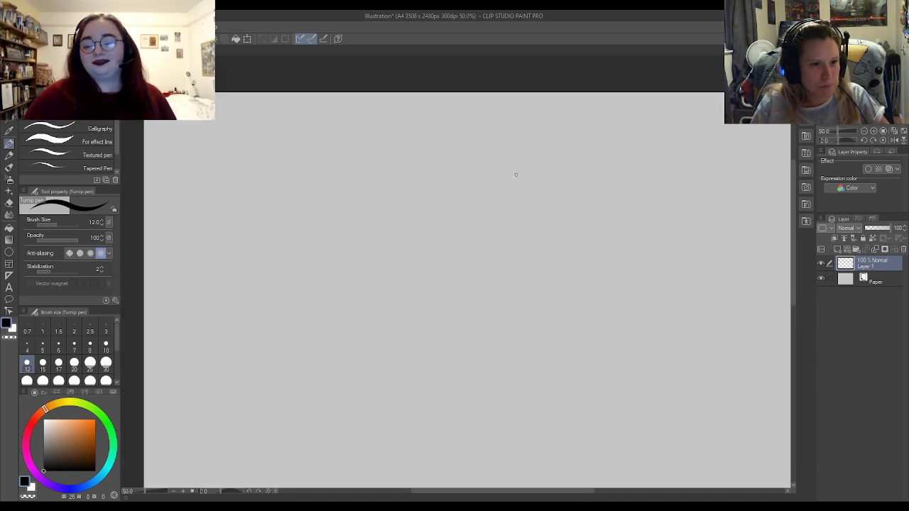
mouse_move(522, 168)
mouse_down()
mouse_move(513, 152)
mouse_move(529, 203)
mouse_move(540, 186)
mouse_move(500, 162)
mouse_move(507, 186)
mouse_move(526, 193)
mouse_move(503, 265)
mouse_up()
mouse_move(522, 207)
mouse_down()
mouse_move(501, 284)
mouse_move(552, 337)
mouse_up()
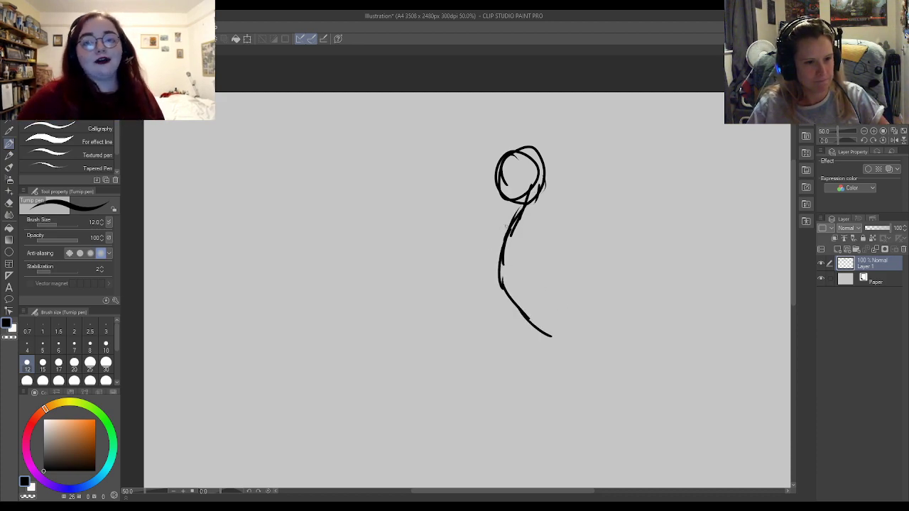
mouse_move(493, 208)
mouse_down()
mouse_move(480, 229)
mouse_move(480, 264)
mouse_up()
drag(534, 220, 534, 264)
mouse_move(488, 266)
mouse_down()
mouse_move(492, 327)
mouse_move(512, 343)
mouse_up()
mouse_move(483, 274)
mouse_down()
mouse_move(471, 311)
mouse_move(491, 336)
mouse_up()
drag(473, 309, 506, 344)
drag(531, 261, 536, 290)
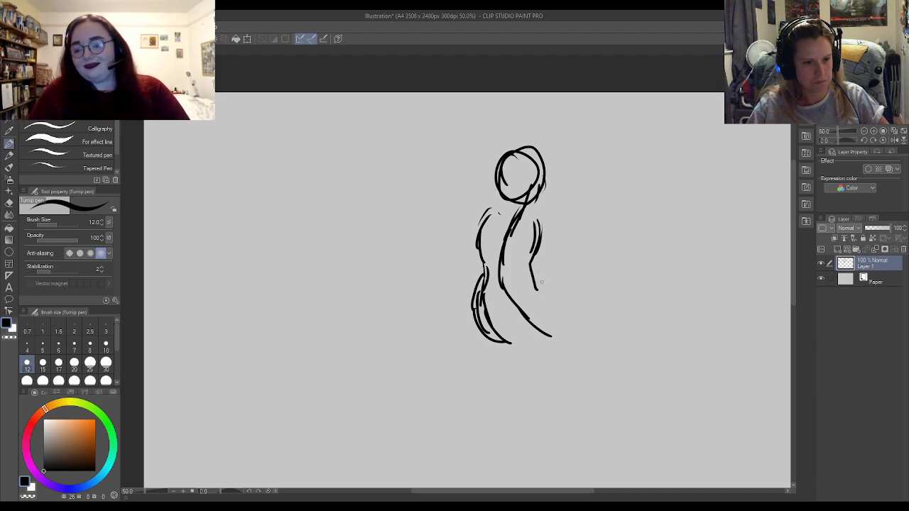
- Add short shoulder and arm strokes to the large figure and a blunt snout projecting from its head circle
mouse_move(495, 206)
mouse_down()
mouse_move(462, 210)
mouse_move(463, 240)
mouse_up()
drag(446, 233, 463, 239)
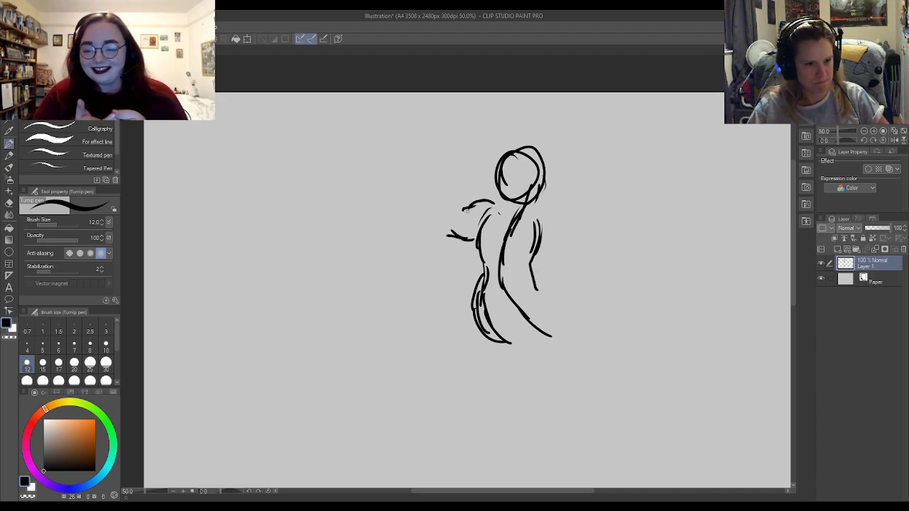
mouse_move(537, 227)
mouse_down()
mouse_move(532, 213)
mouse_move(553, 213)
mouse_up()
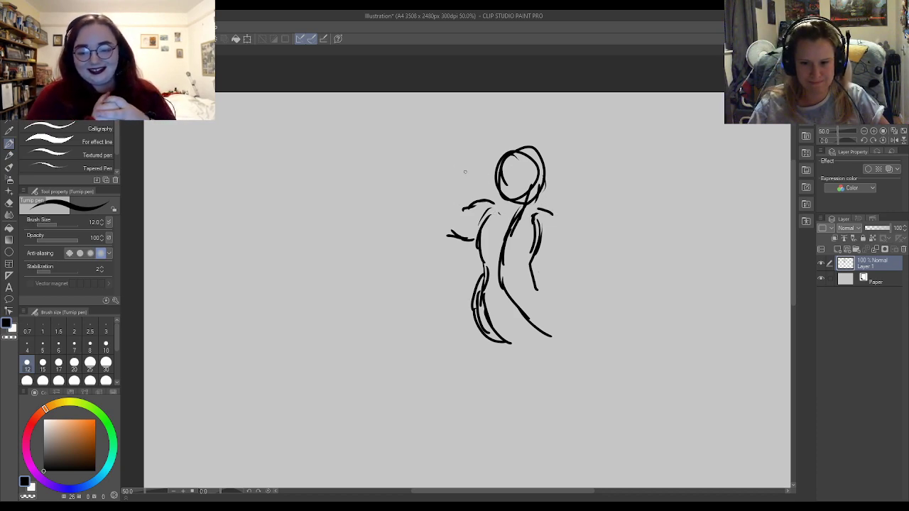
mouse_move(501, 163)
mouse_down()
mouse_move(467, 171)
mouse_move(459, 189)
mouse_move(469, 202)
mouse_move(517, 198)
mouse_up()
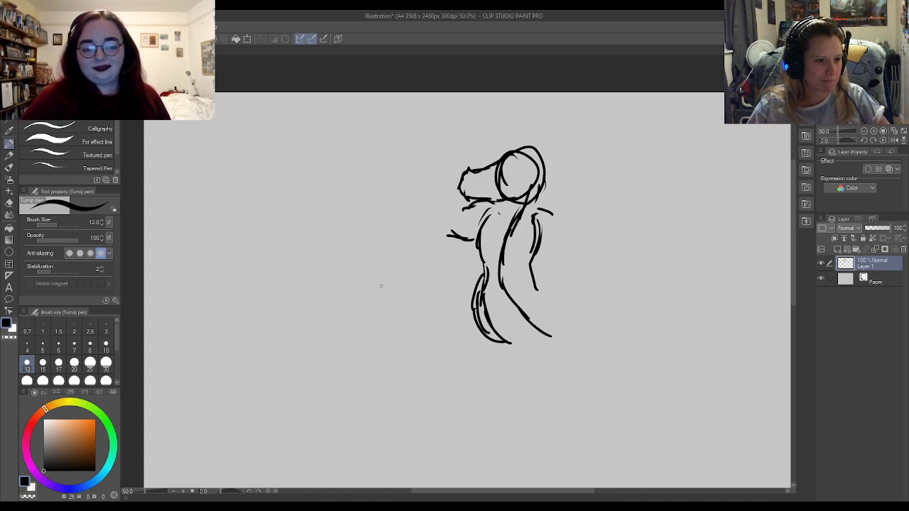
- Sketch a much smaller second figure beside the large one, with a heavily outlined round head, a spine line and one arm line
mouse_move(386, 284)
mouse_down()
mouse_move(372, 293)
mouse_move(384, 277)
mouse_move(388, 294)
mouse_move(394, 276)
mouse_move(400, 290)
mouse_up()
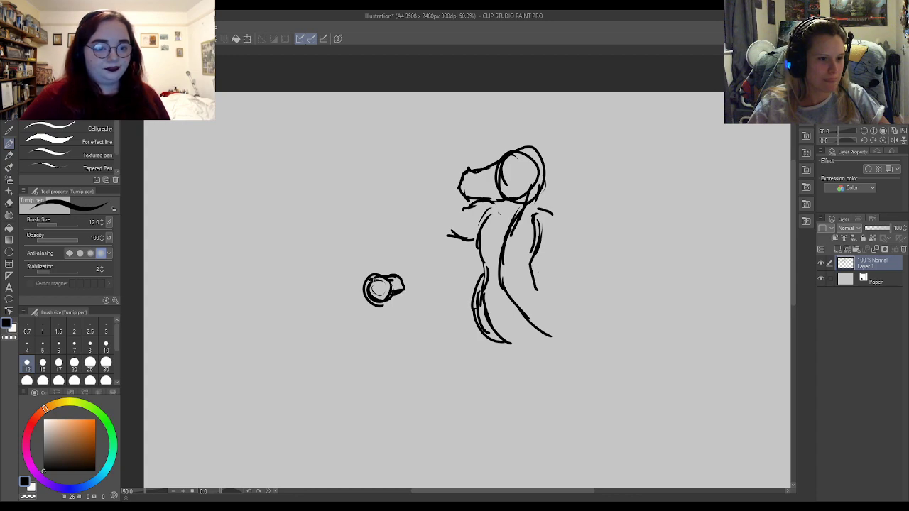
mouse_move(363, 286)
mouse_down()
mouse_move(360, 295)
mouse_move(375, 275)
mouse_up()
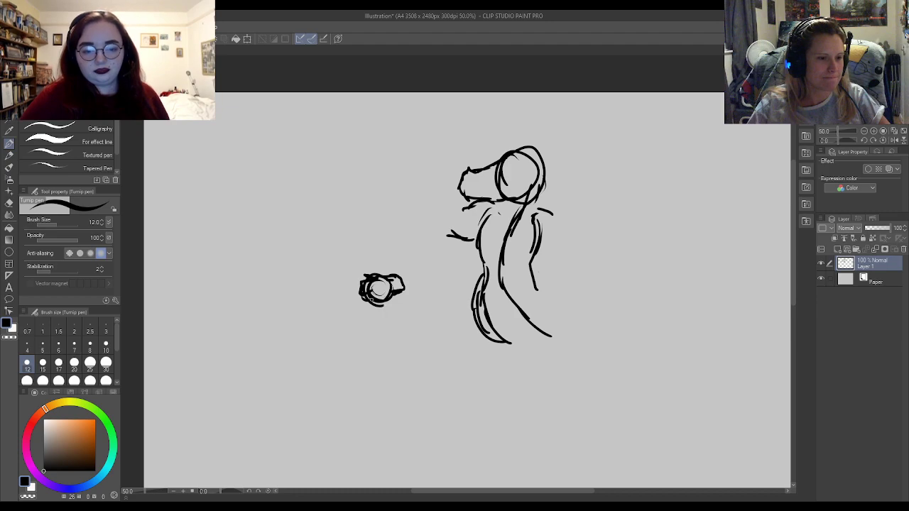
drag(381, 306, 383, 347)
drag(380, 307, 353, 316)
- Complete the small figure's raised arms, fists and torso sides with the pen at brush size 7
click(74, 346)
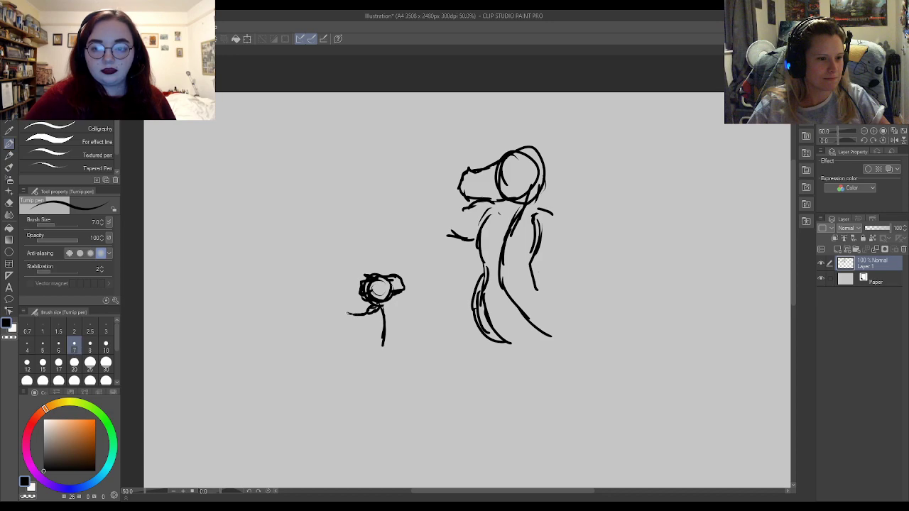
mouse_move(347, 291)
mouse_down()
mouse_move(346, 311)
mouse_move(350, 280)
mouse_move(339, 301)
mouse_up()
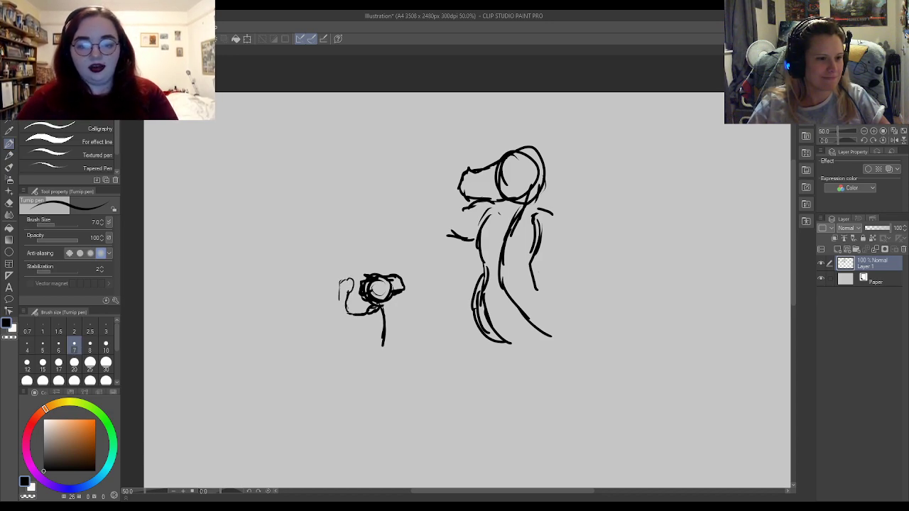
mouse_move(340, 297)
mouse_down()
mouse_move(351, 321)
mouse_move(396, 330)
mouse_move(391, 344)
mouse_up()
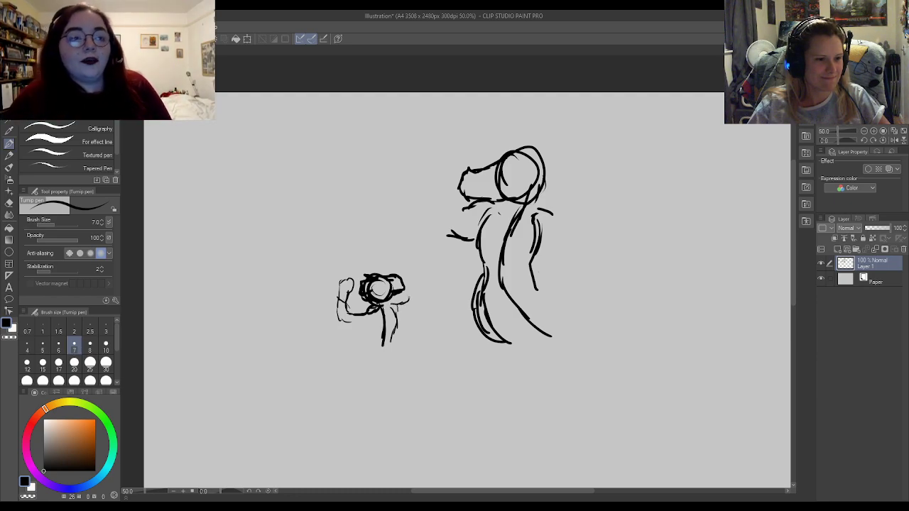
drag(410, 299, 419, 287)
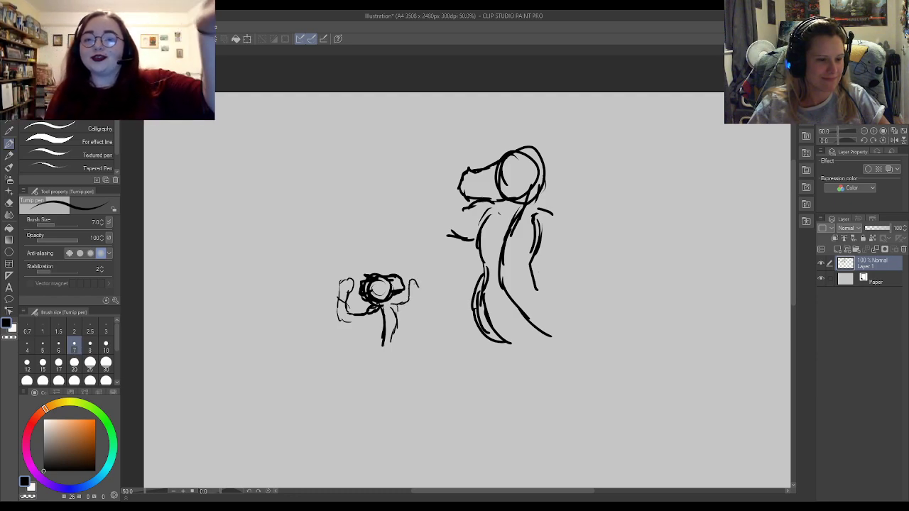
mouse_move(410, 278)
mouse_down()
mouse_move(420, 304)
mouse_move(372, 337)
mouse_move(370, 360)
mouse_move(397, 360)
mouse_up()
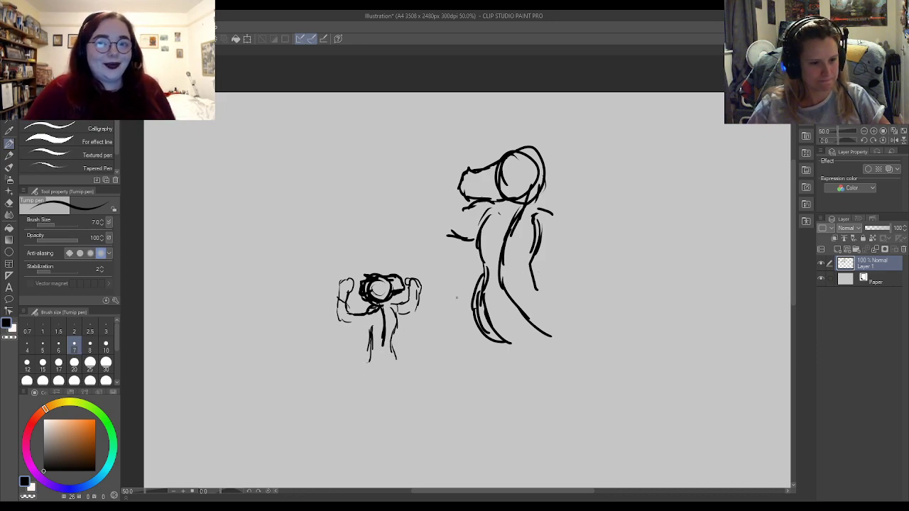
- Draw a jagged-toothed mouth and an eye on the large figure's head at pen size 10, erasing overlapping construction lines at size 15
click(104, 345)
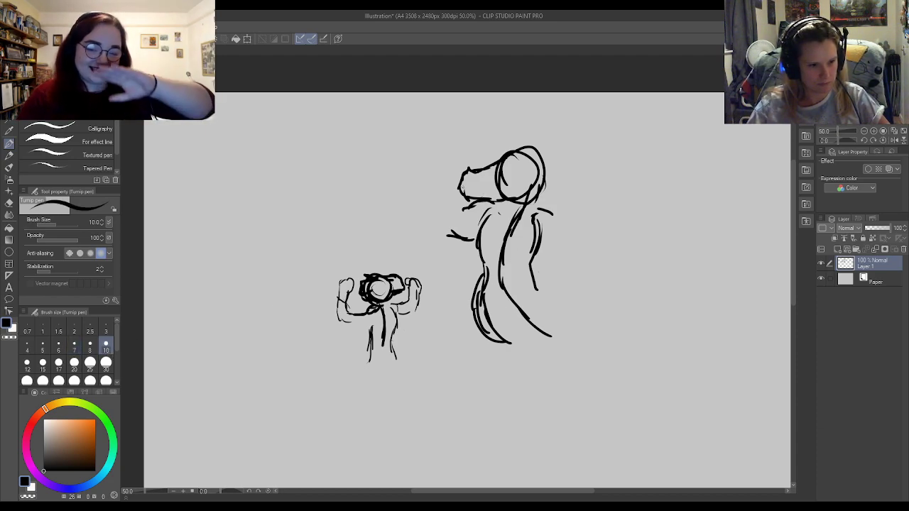
drag(463, 186, 475, 194)
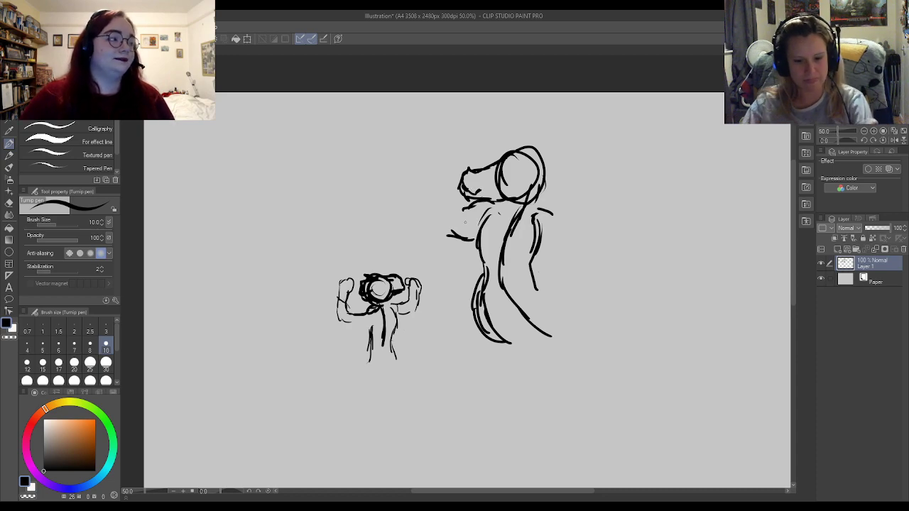
key(e)
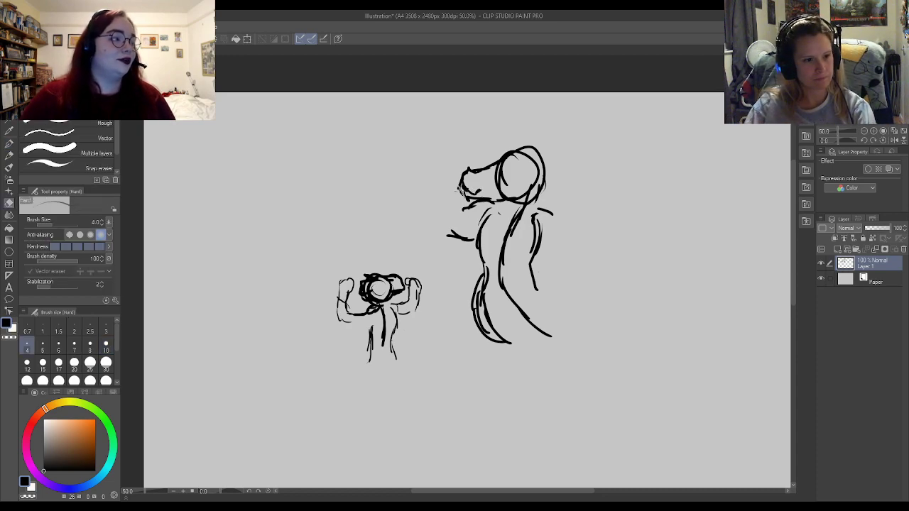
click(43, 363)
mouse_move(461, 188)
mouse_down()
mouse_move(462, 196)
mouse_move(460, 182)
mouse_move(477, 193)
mouse_move(467, 200)
mouse_move(510, 185)
mouse_move(502, 150)
mouse_move(517, 149)
mouse_move(503, 183)
mouse_move(510, 159)
mouse_up()
key(p)
key(e)
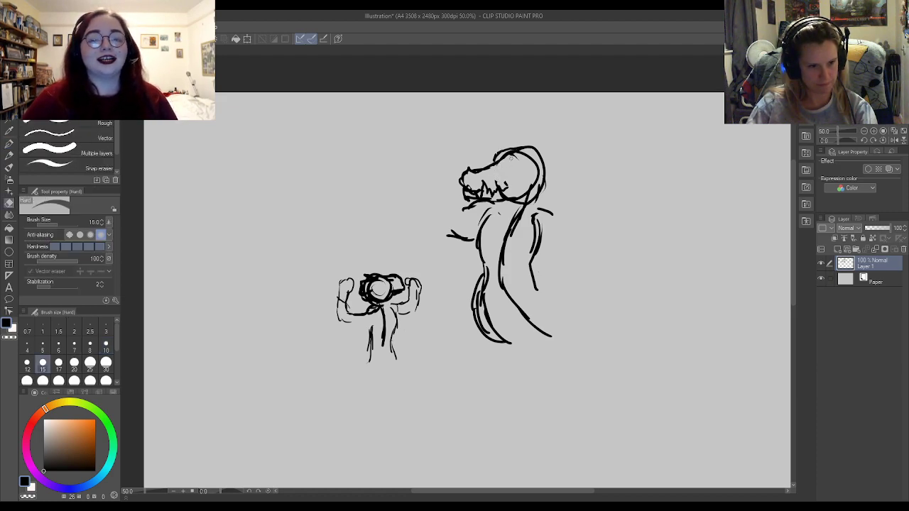
key(p)
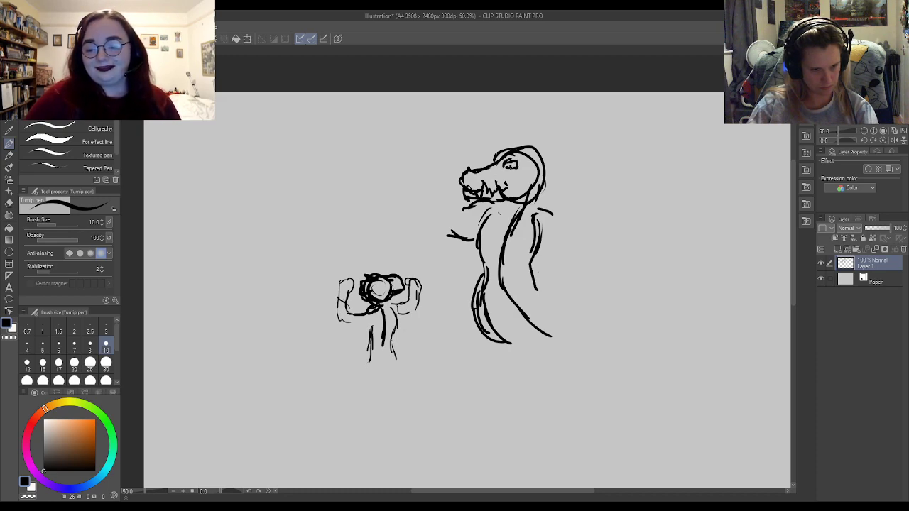
- Erase the leftover construction lines around the large figure's jaw, neck and brow at eraser size 20, and return to the pen
key(e)
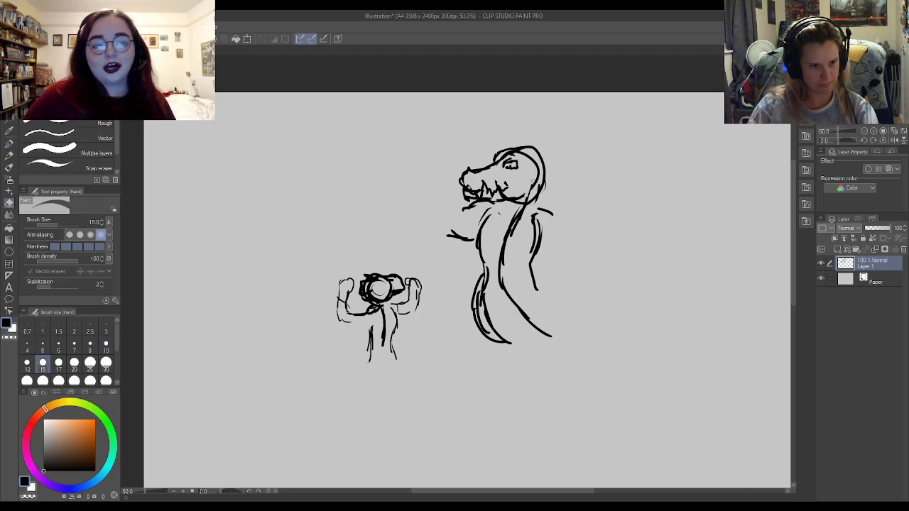
click(74, 363)
mouse_move(529, 190)
mouse_down()
mouse_move(519, 213)
mouse_move(514, 198)
mouse_move(506, 208)
mouse_move(505, 195)
mouse_up()
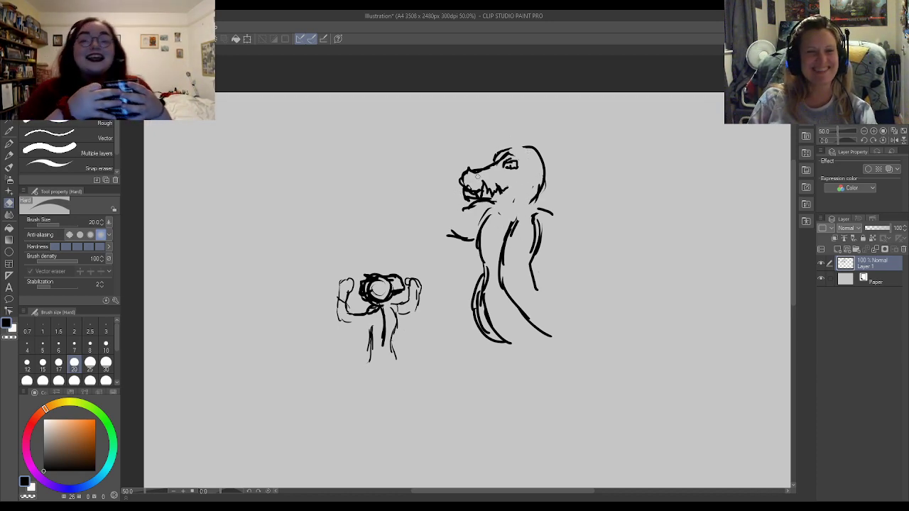
mouse_move(499, 154)
mouse_down()
mouse_move(505, 147)
mouse_move(513, 156)
mouse_up()
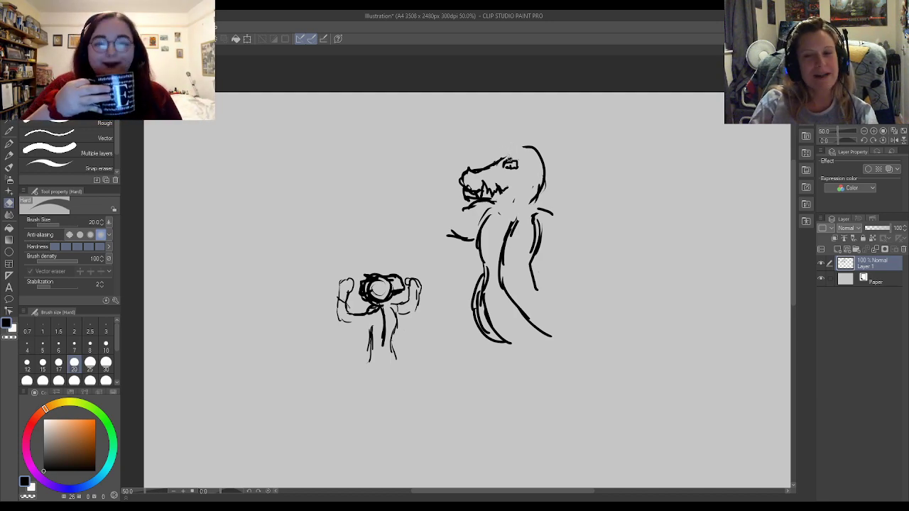
key(p)
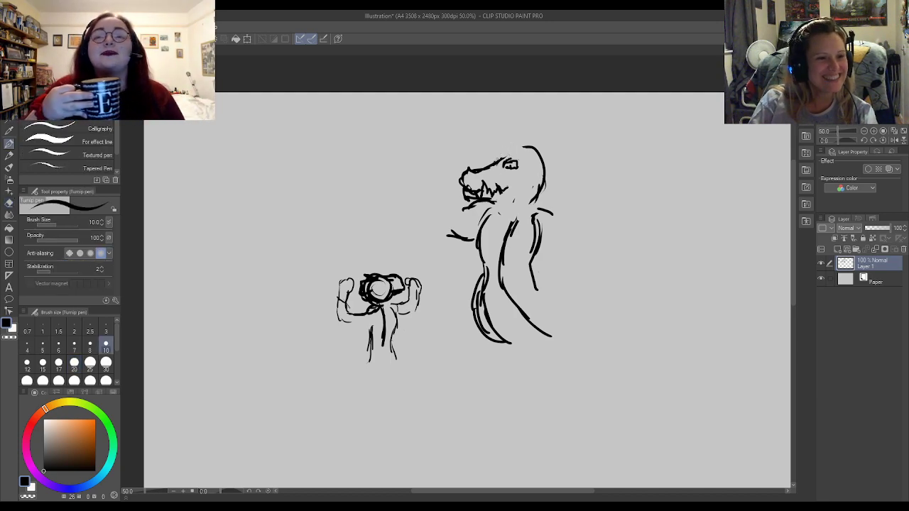
- Add a brow bump to the large creature's head, then erase the smooth skull curve and redraw it as a bumpy outline
drag(503, 146, 501, 153)
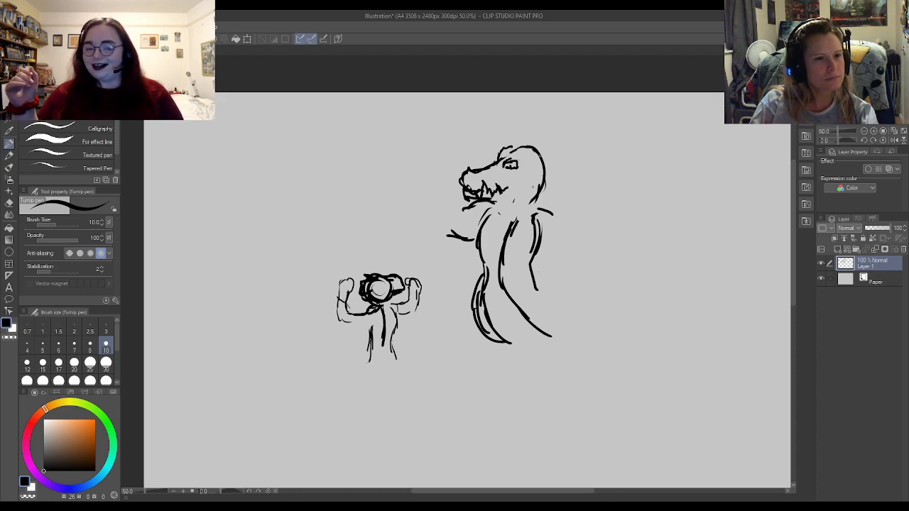
key(e)
mouse_move(531, 146)
mouse_down()
mouse_move(543, 170)
mouse_move(537, 205)
mouse_up()
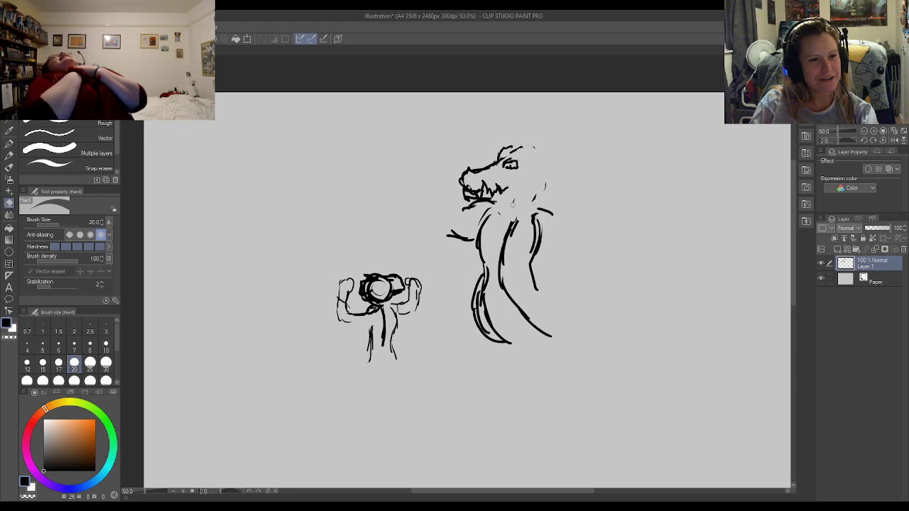
key(p)
mouse_move(524, 144)
mouse_down()
mouse_move(545, 160)
mouse_move(536, 207)
mouse_up()
- Draw spikes down the creature's neck and a bumpy chest outline, erasing the old spine and chest lines at size 20
mouse_move(543, 174)
mouse_down()
mouse_move(553, 210)
mouse_move(524, 212)
mouse_move(498, 284)
mouse_move(490, 276)
mouse_move(480, 291)
mouse_up()
key(e)
key(p)
key(e)
drag(484, 218, 478, 285)
key(p)
key(e)
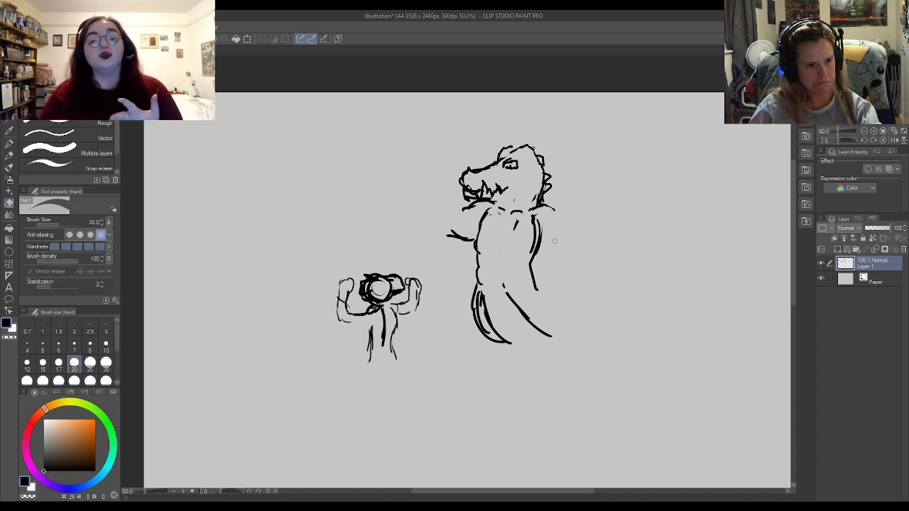
- Draw a raised, flexed arm with a fist behind the large creature's shoulder using the size 10 pen
key(p)
mouse_move(556, 212)
mouse_down()
mouse_move(591, 214)
mouse_move(585, 170)
mouse_move(573, 162)
mouse_move(575, 153)
mouse_move(596, 150)
mouse_move(611, 217)
mouse_move(605, 240)
mouse_up()
mouse_move(543, 243)
mouse_down()
mouse_move(584, 247)
mouse_move(607, 234)
mouse_up()
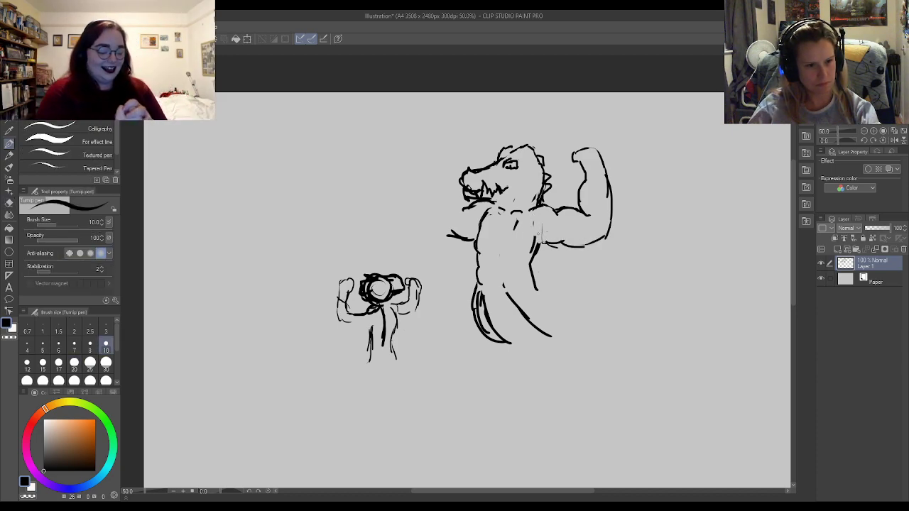
- Erase the creature's old back and chest lines and redraw both torso sides wider, starting spikes below the raised arm
key(e)
mouse_move(537, 243)
mouse_down()
mouse_move(536, 288)
mouse_move(533, 264)
mouse_move(542, 260)
mouse_move(539, 271)
mouse_up()
key(p)
drag(545, 242, 550, 307)
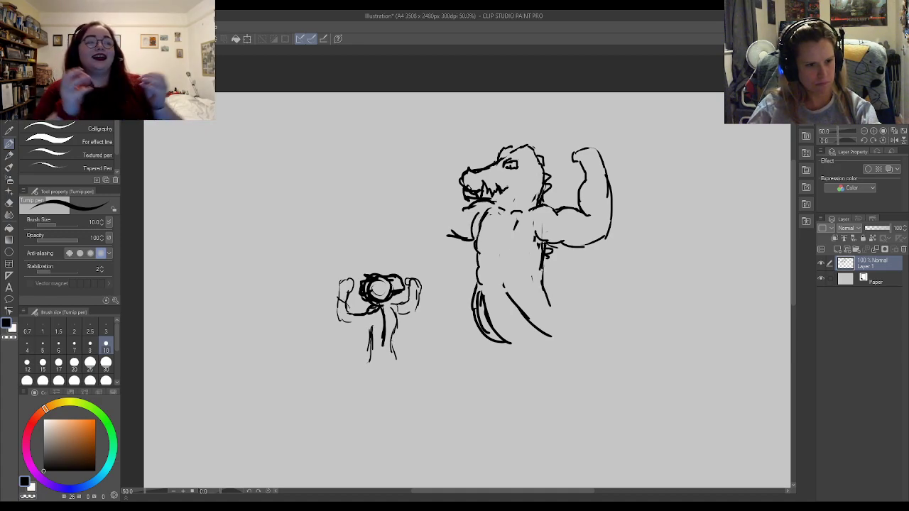
key(e)
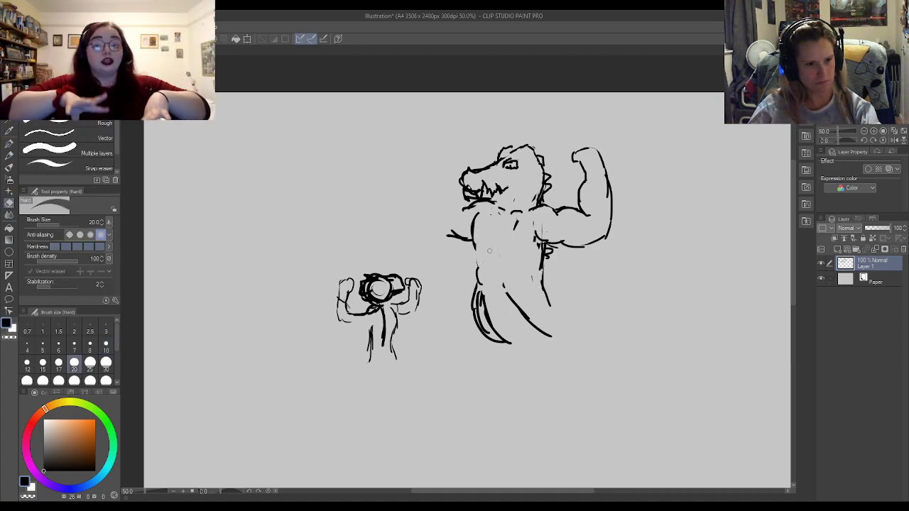
key(p)
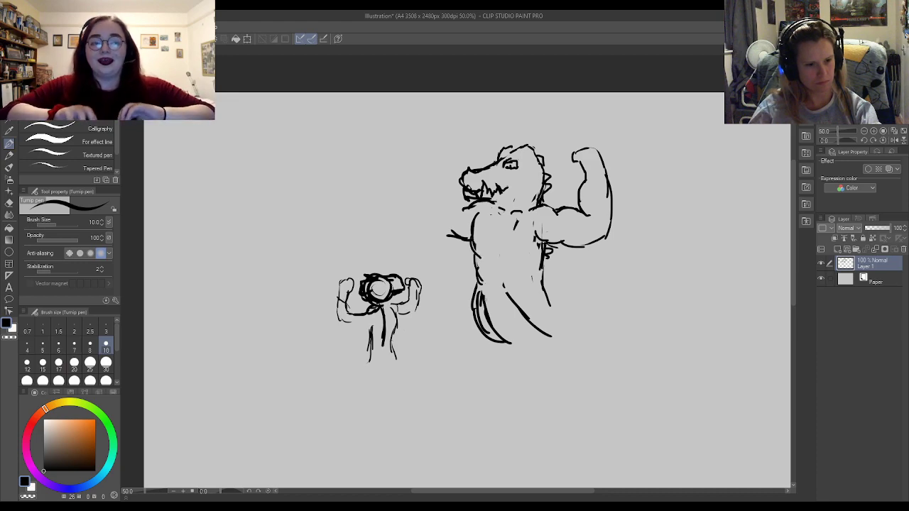
- Replace the creature's curved lower-body strokes with outlines for two upper legs, erasing the leftover diagonal line between them
key(e)
mouse_move(480, 294)
mouse_down()
mouse_move(485, 332)
mouse_move(477, 318)
mouse_move(482, 325)
mouse_move(469, 321)
mouse_move(464, 342)
mouse_up()
key(p)
drag(511, 298, 504, 342)
drag(543, 291, 551, 352)
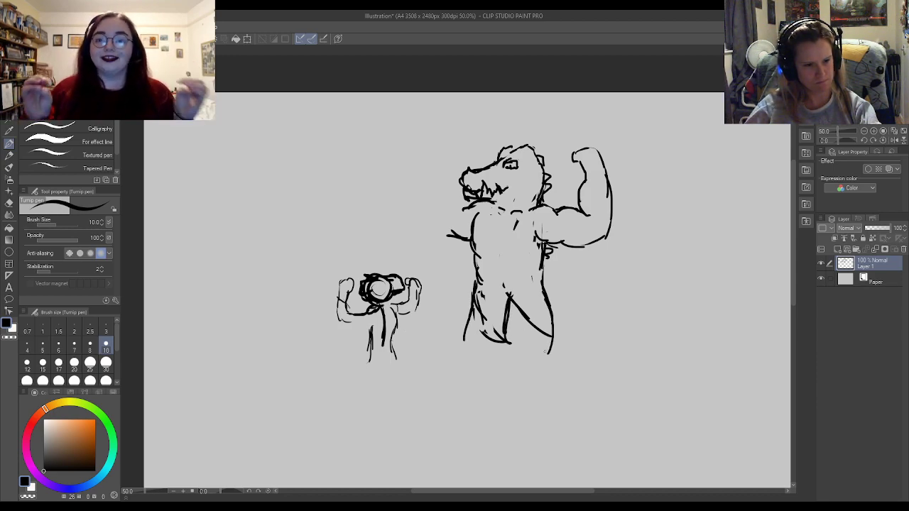
key(e)
mouse_move(521, 308)
mouse_down()
mouse_move(509, 331)
mouse_move(509, 318)
mouse_move(544, 334)
mouse_up()
- Draw a long tail curve sweeping from the creature's lower back, and erase the doubled and stray lines around it
key(p)
mouse_move(547, 300)
mouse_down()
mouse_move(577, 321)
mouse_move(624, 318)
mouse_move(617, 329)
mouse_move(595, 320)
mouse_move(615, 329)
mouse_move(593, 358)
mouse_move(626, 372)
mouse_move(679, 370)
mouse_move(704, 354)
mouse_up()
key(e)
key(p)
key(e)
key(p)
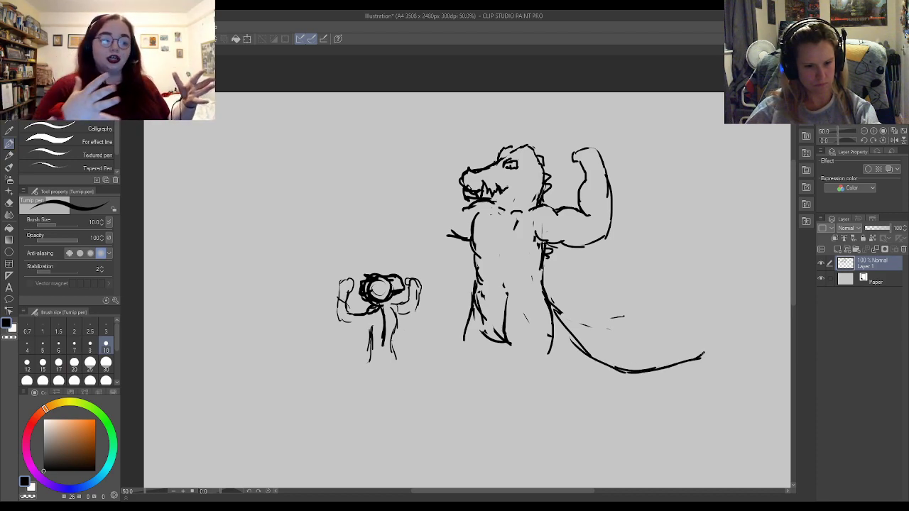
key(e)
mouse_move(589, 344)
mouse_down()
mouse_move(557, 307)
mouse_move(571, 334)
mouse_up()
drag(553, 315, 590, 359)
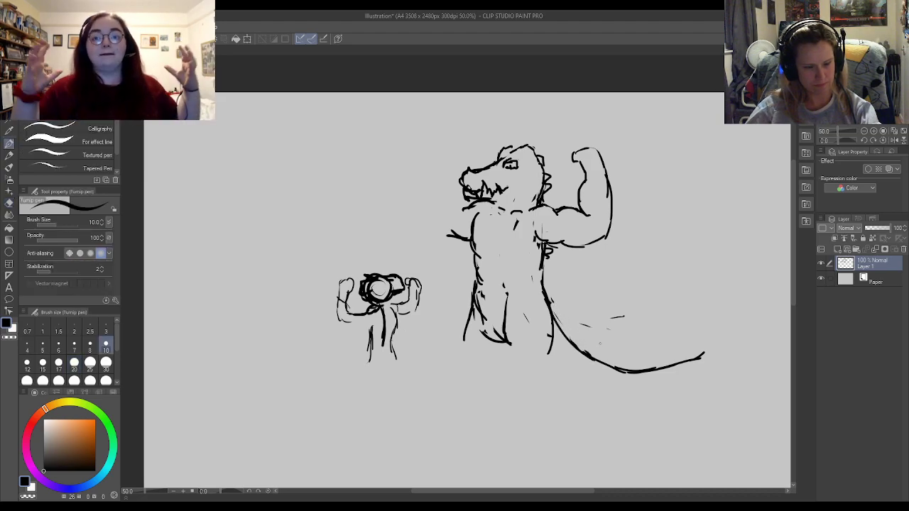
key(e)
drag(582, 325, 632, 316)
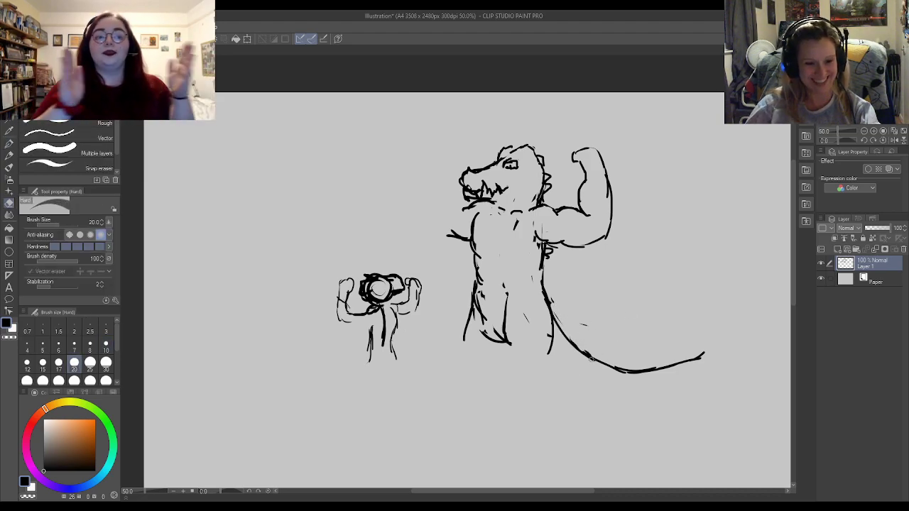
key(p)
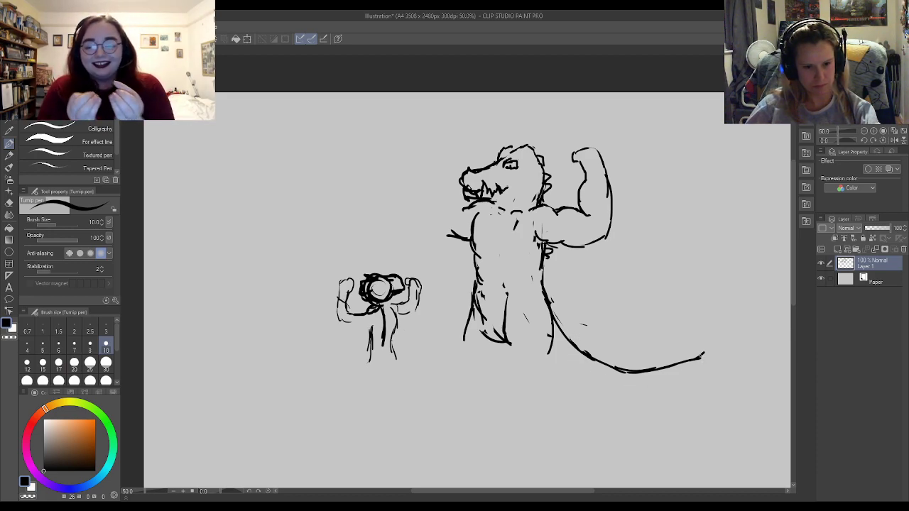
- Add zigzag spikes along the creature's back and tail, and draw the tail's underside curving back from the tip
mouse_move(573, 346)
mouse_down()
mouse_move(625, 367)
mouse_move(704, 354)
mouse_up()
drag(544, 255, 577, 344)
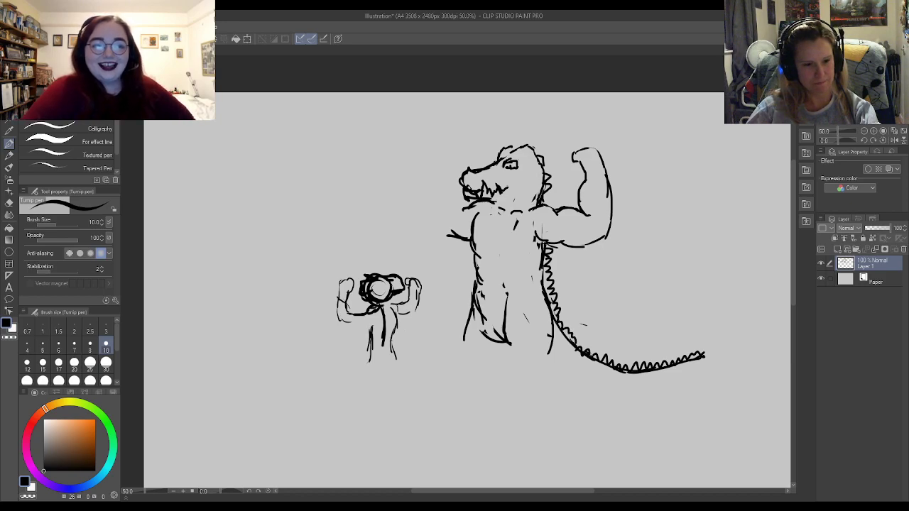
drag(567, 381, 635, 394)
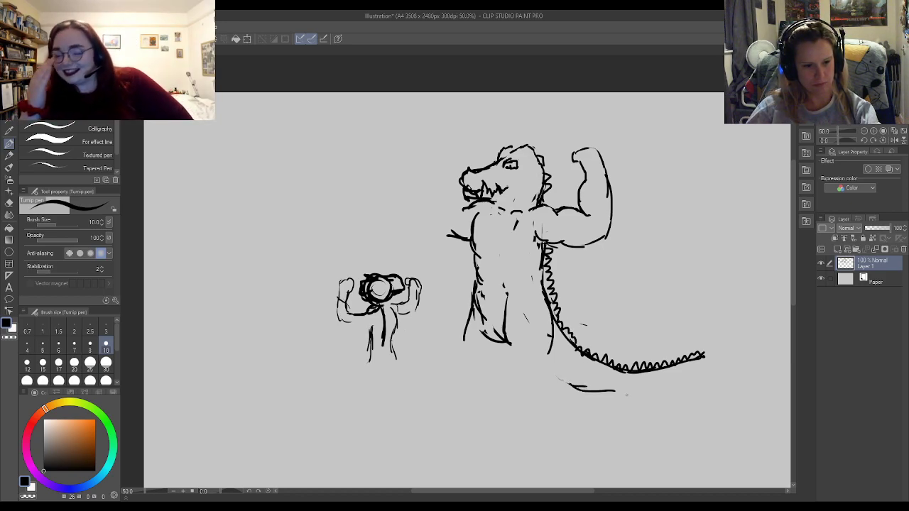
mouse_move(703, 355)
mouse_down()
mouse_move(705, 376)
mouse_move(619, 400)
mouse_move(557, 384)
mouse_up()
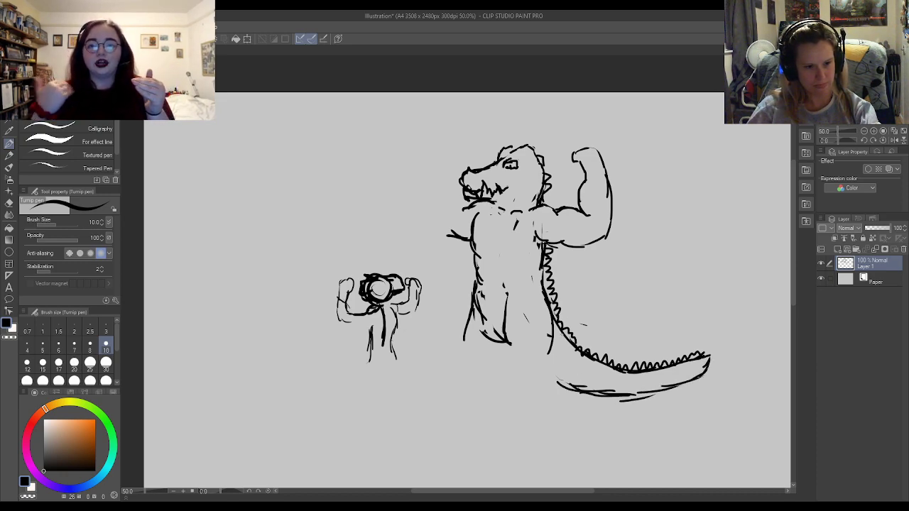
- Draw the creature's rounded thigh, front leg edge and tail base, erasing the overlapping old leg lines
mouse_move(510, 297)
mouse_down()
mouse_move(495, 338)
mouse_move(505, 321)
mouse_move(512, 343)
mouse_move(490, 360)
mouse_up()
key(e)
key(p)
mouse_move(548, 351)
mouse_down()
mouse_move(565, 361)
mouse_move(567, 402)
mouse_move(581, 408)
mouse_up()
key(e)
drag(567, 364, 573, 402)
key(p)
drag(494, 355, 544, 384)
drag(474, 308, 452, 352)
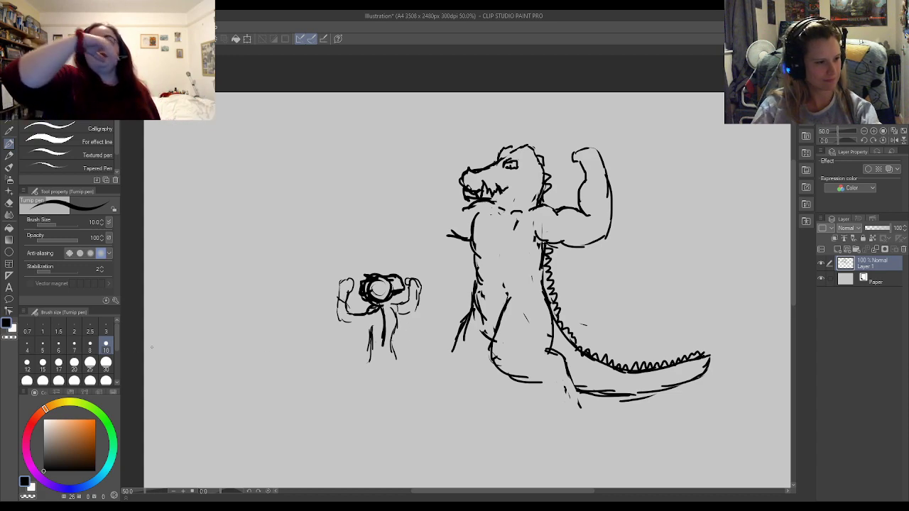
- Erase the small figure's spine and head circle, and redraw a snouted head profile, neck and underarm line
key(e)
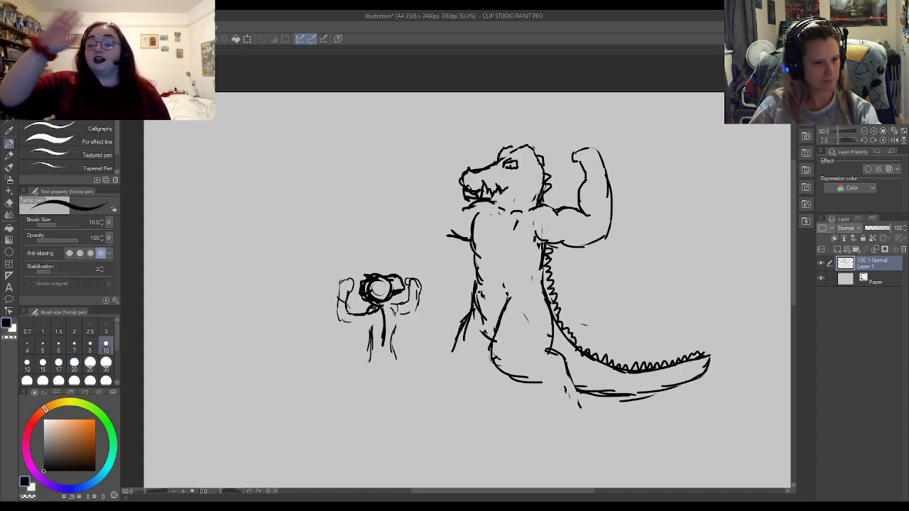
mouse_move(380, 306)
mouse_down()
mouse_move(384, 334)
mouse_move(379, 291)
mouse_move(399, 287)
mouse_up()
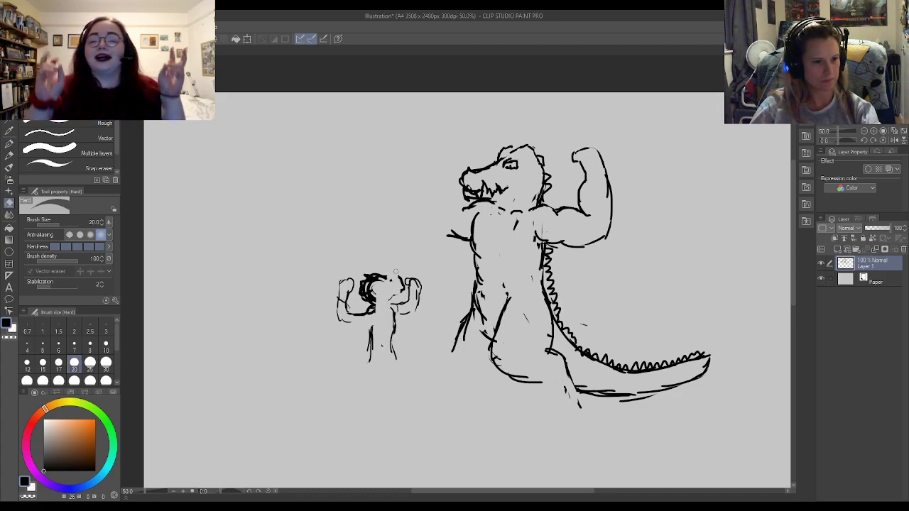
key(p)
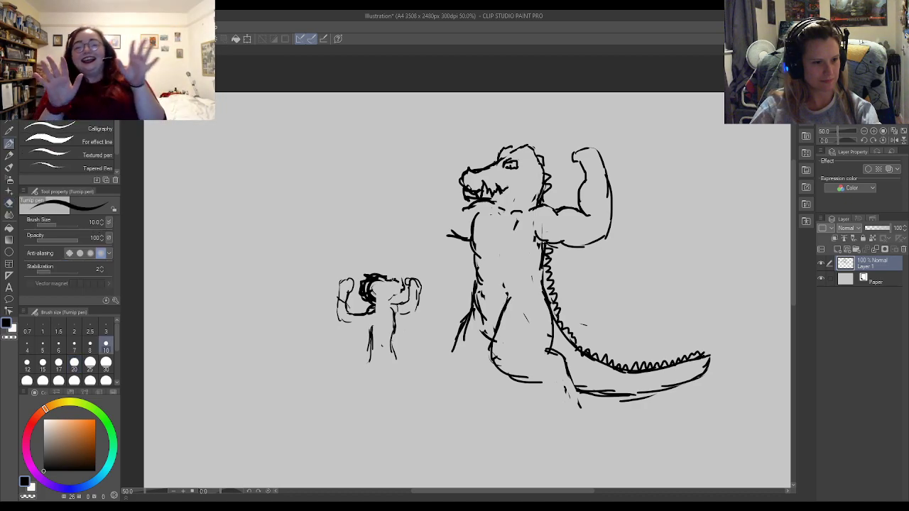
key(e)
key(p)
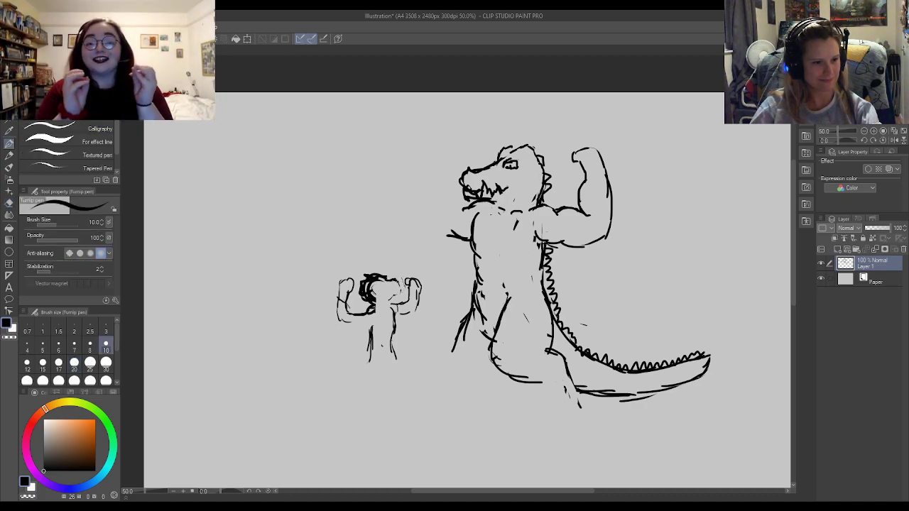
key(e)
key(p)
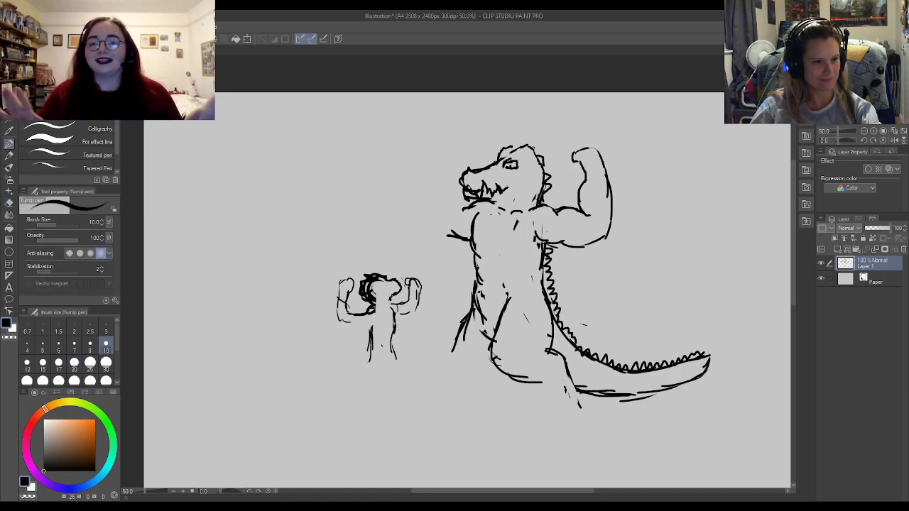
key(e)
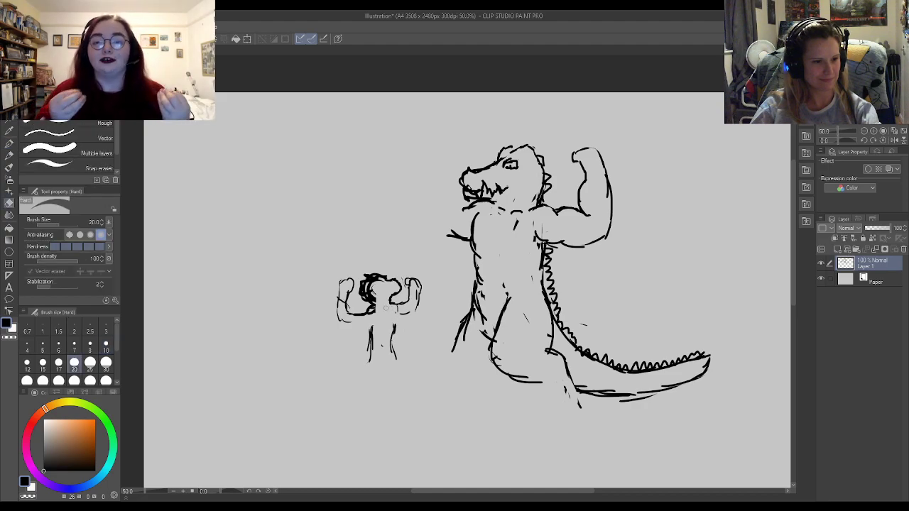
key(p)
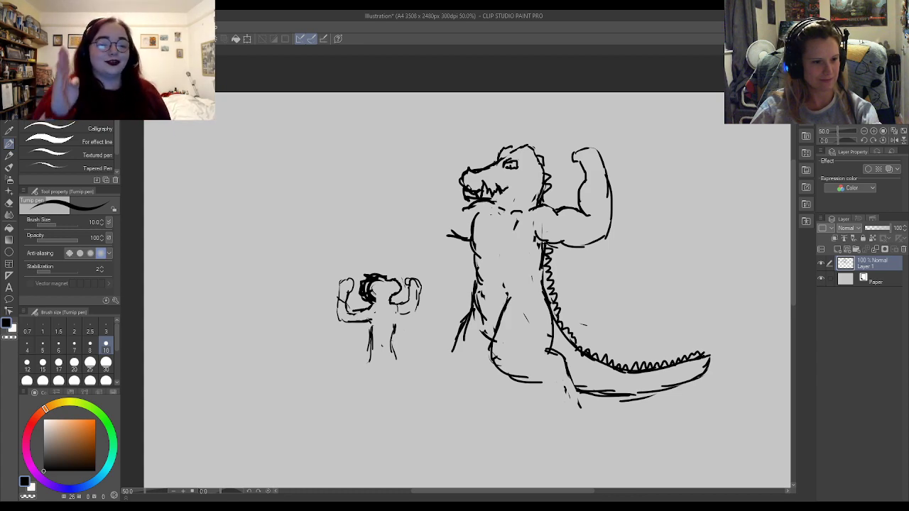
- Erase the small figure's rough torso sides and redraw them as a narrow waist flaring into the hips
drag(371, 322, 373, 349)
key(e)
key(p)
key(e)
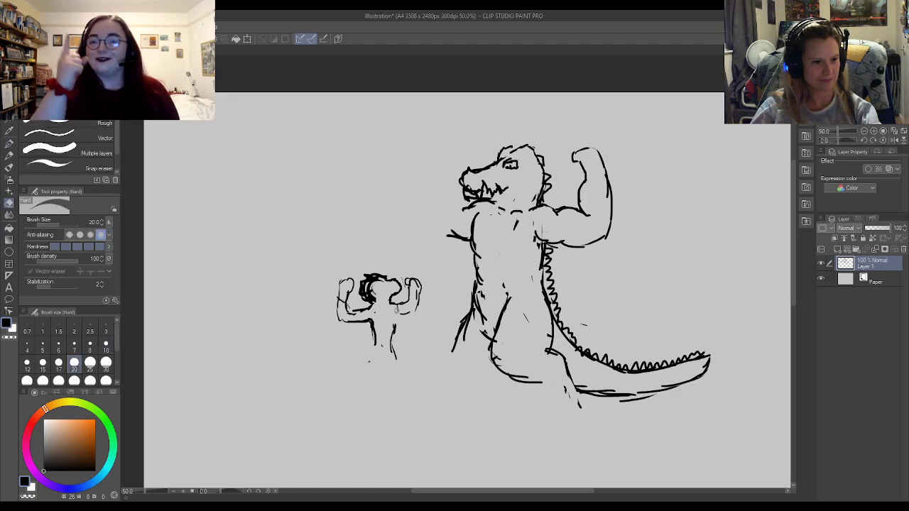
key(p)
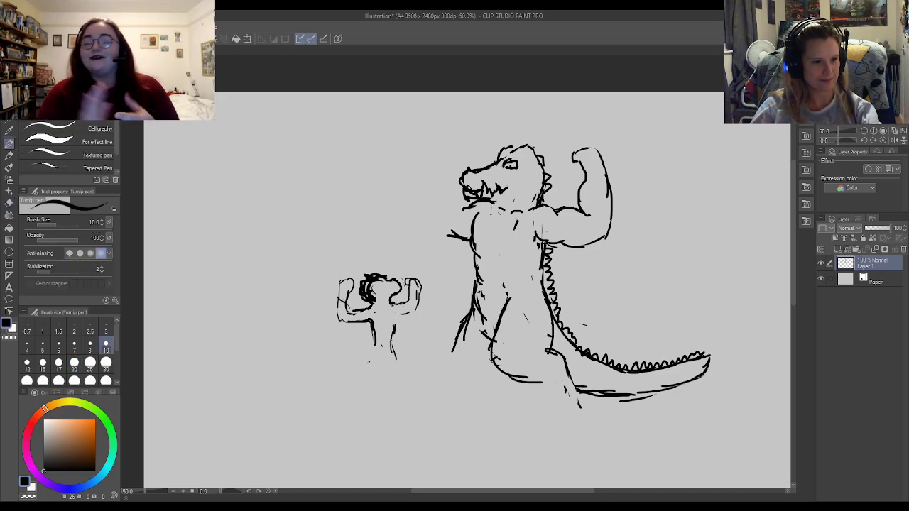
key(e)
drag(395, 327, 396, 354)
key(p)
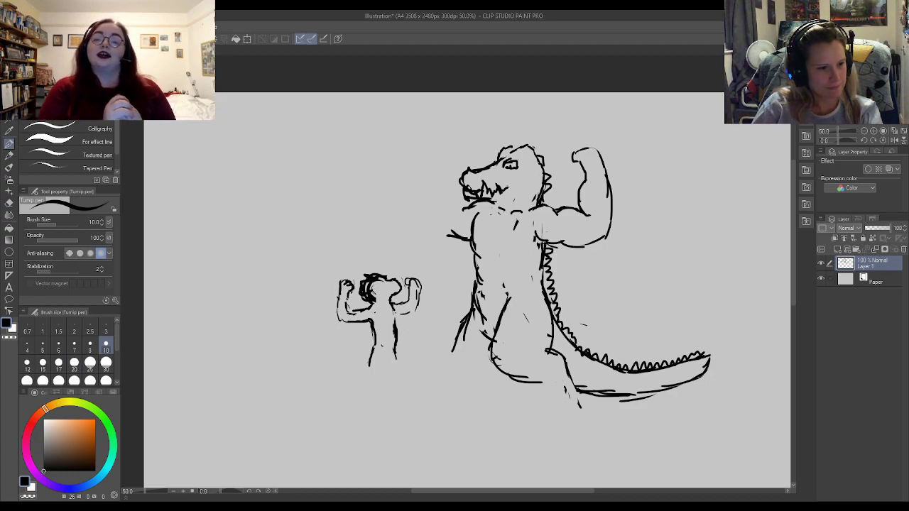
- Erase and redraw the small figure's forearm and fist on the side facing the large creature, adding finger lines
key(e)
mouse_move(409, 282)
mouse_down()
mouse_move(407, 297)
mouse_move(423, 294)
mouse_move(421, 287)
mouse_move(417, 302)
mouse_move(401, 307)
mouse_move(410, 303)
mouse_up()
key(p)
key(e)
key(p)
key(e)
key(p)
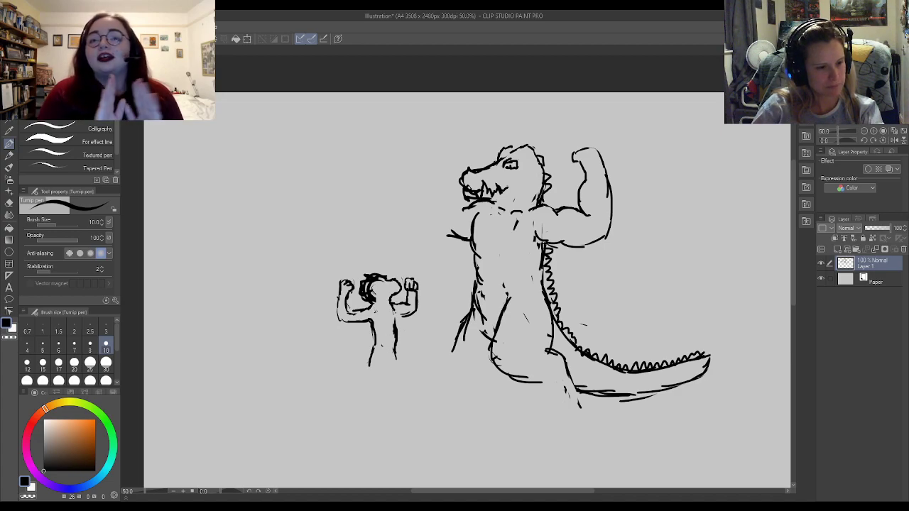
- Draw crossing diagonal straps over the small figure's chest, cleaning up the overlaps with the eraser
drag(372, 306, 391, 321)
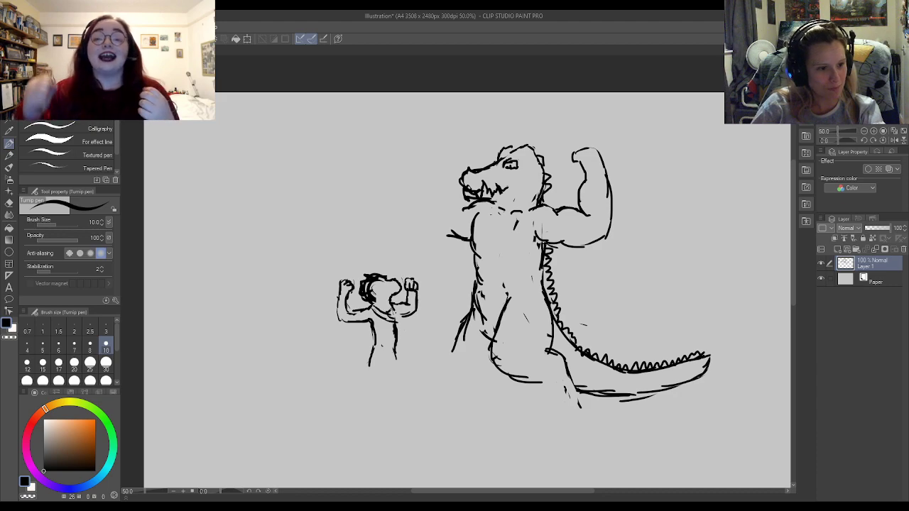
mouse_move(382, 319)
mouse_down()
mouse_move(370, 337)
mouse_move(392, 331)
mouse_up()
key(e)
key(p)
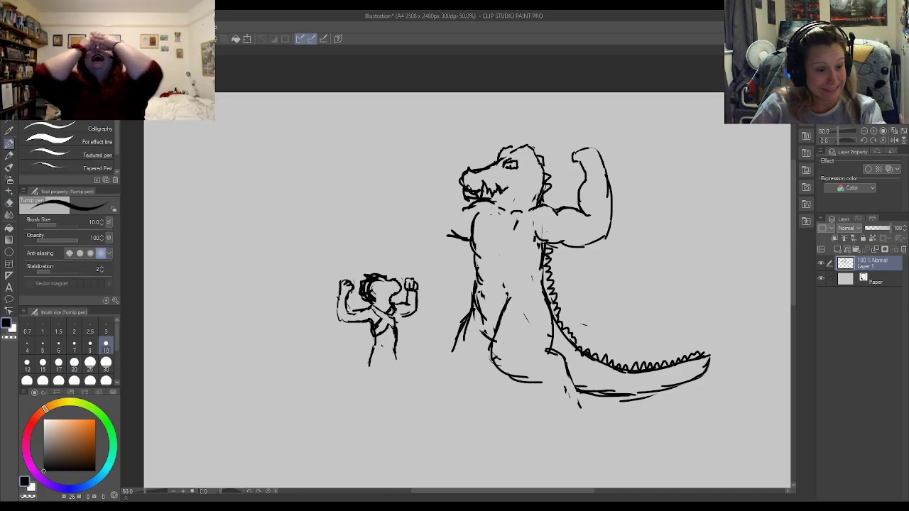
key(e)
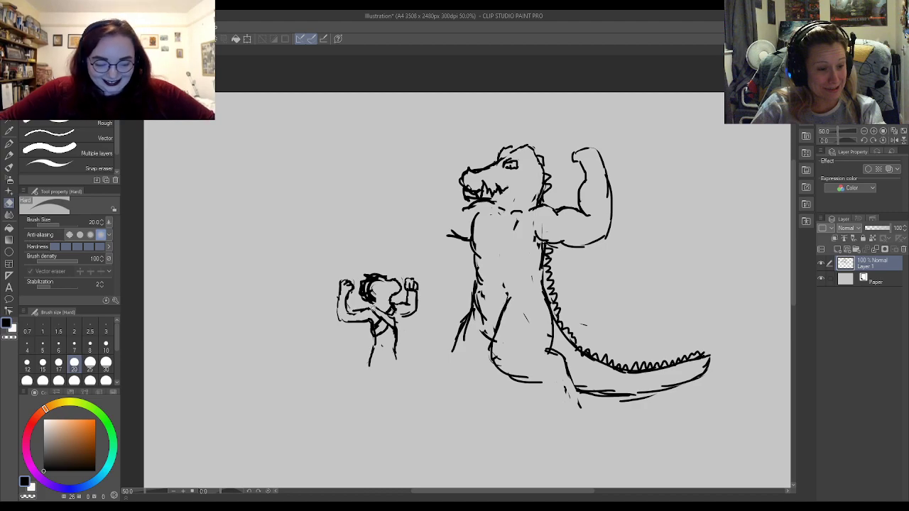
key(p)
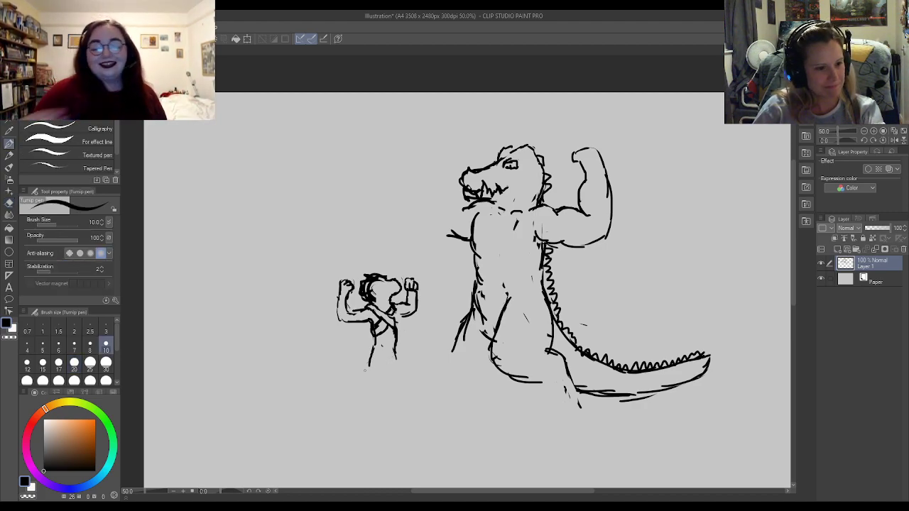
- Draw a curled tail on the small figure and a pair of shorts with a belt tied at the waist
mouse_move(371, 353)
mouse_down()
mouse_move(368, 364)
mouse_move(337, 360)
mouse_move(339, 335)
mouse_move(328, 353)
mouse_move(345, 372)
mouse_move(403, 373)
mouse_up()
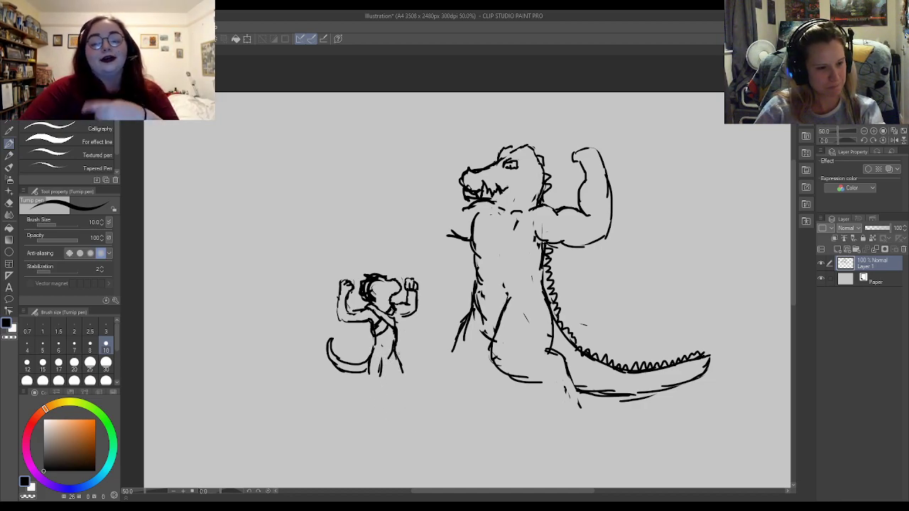
mouse_move(401, 343)
mouse_down()
mouse_move(396, 351)
mouse_move(408, 350)
mouse_move(375, 349)
mouse_move(392, 352)
mouse_move(364, 380)
mouse_up()
mouse_move(395, 352)
mouse_down()
mouse_move(366, 379)
mouse_move(384, 366)
mouse_move(374, 370)
mouse_move(371, 356)
mouse_up()
key(e)
key(p)
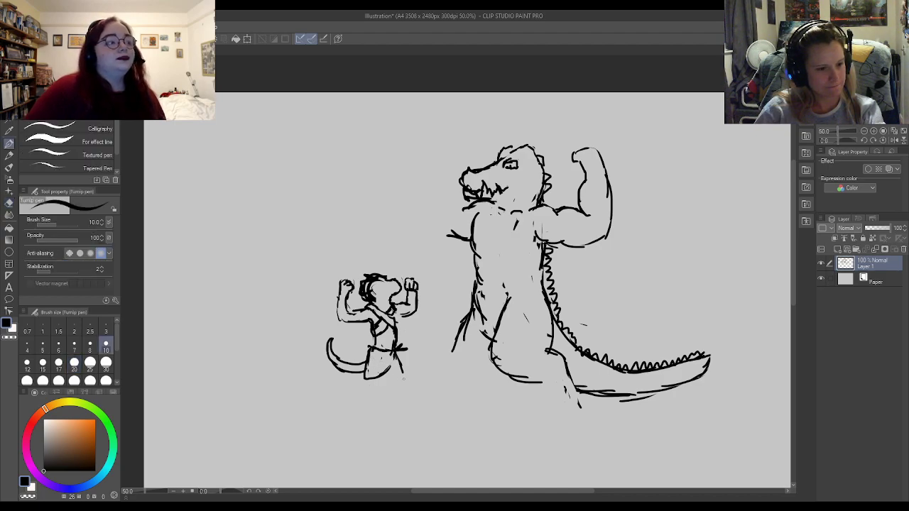
- Clean up the shorts' hem and draw the small figure's two lower legs with clawed feet
key(e)
mouse_move(404, 373)
mouse_down()
mouse_move(400, 365)
mouse_move(408, 371)
mouse_move(395, 381)
mouse_move(406, 395)
mouse_move(397, 399)
mouse_move(418, 399)
mouse_up()
key(p)
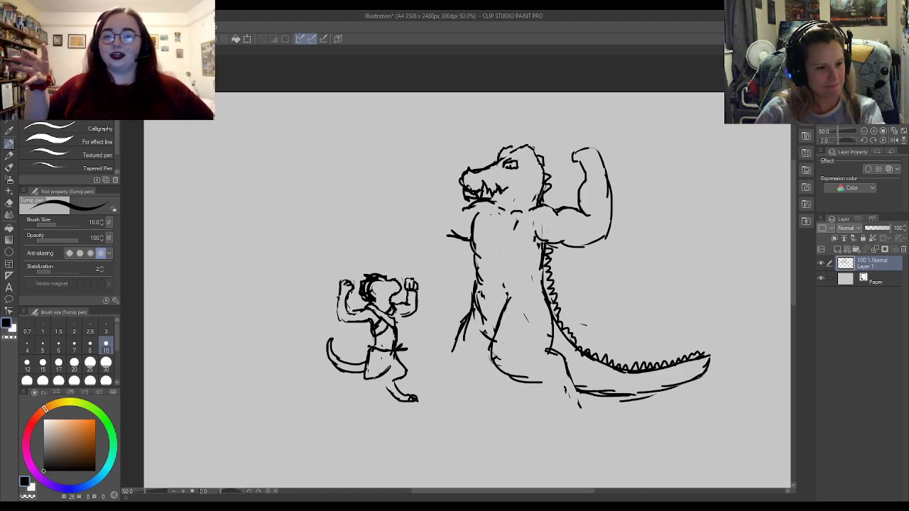
mouse_move(371, 380)
mouse_down()
mouse_move(369, 406)
mouse_move(384, 378)
mouse_up()
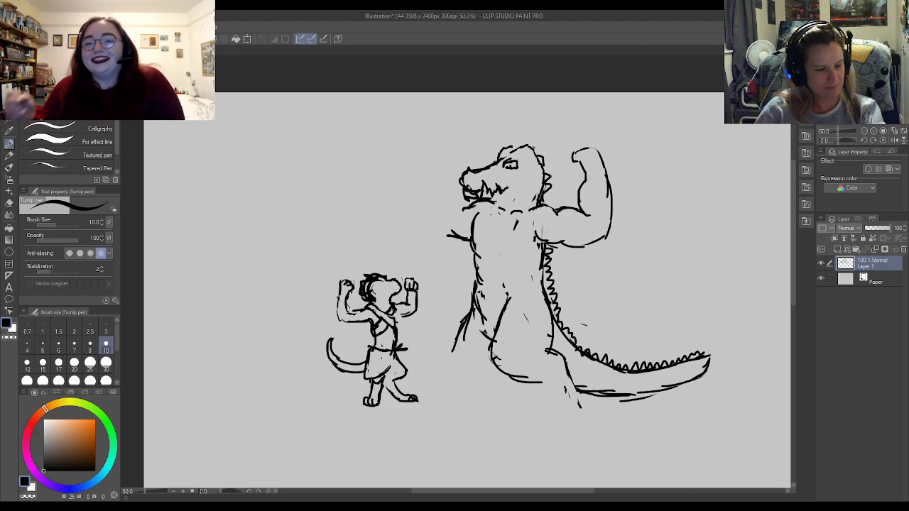
- Redraw the small figure's muzzle as a beak-like snout with a mouth and add a round eye
key(e)
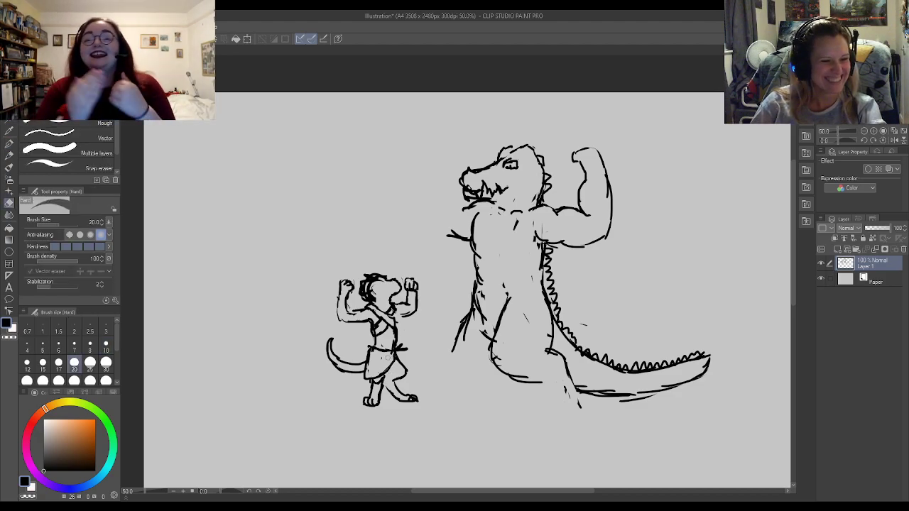
key(p)
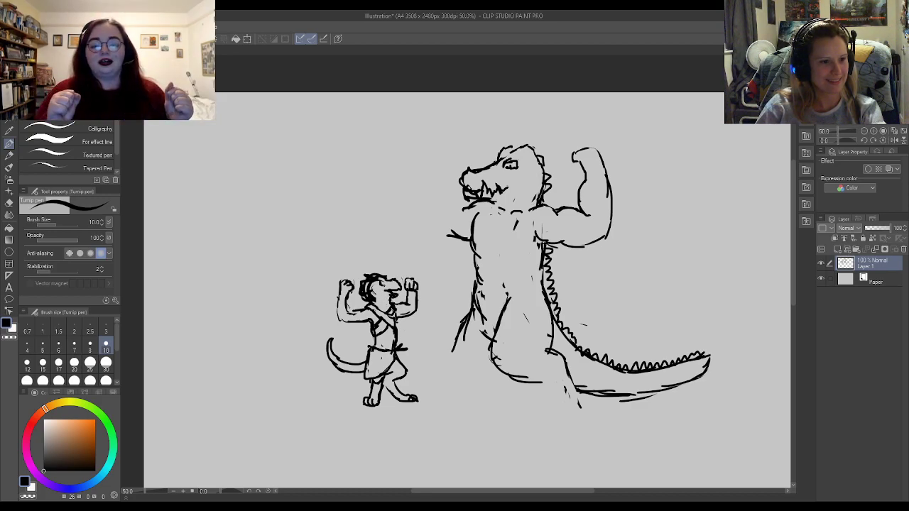
key(e)
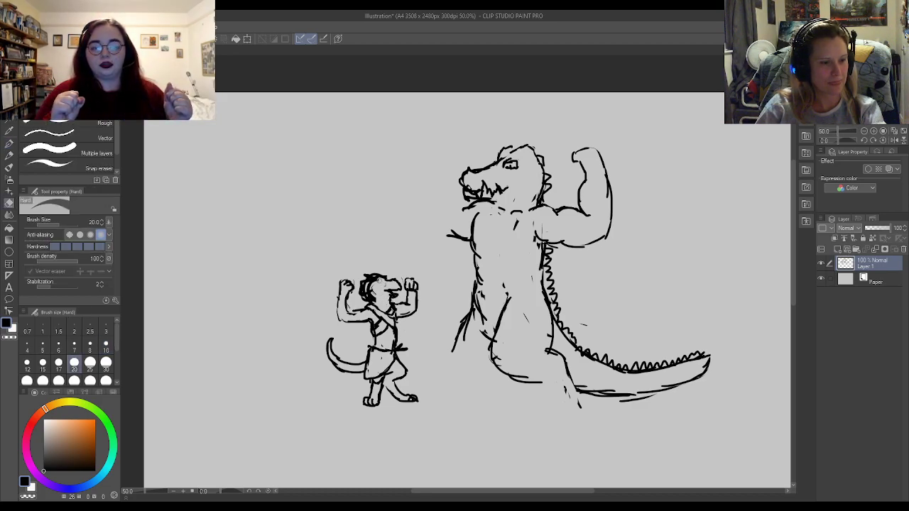
key(p)
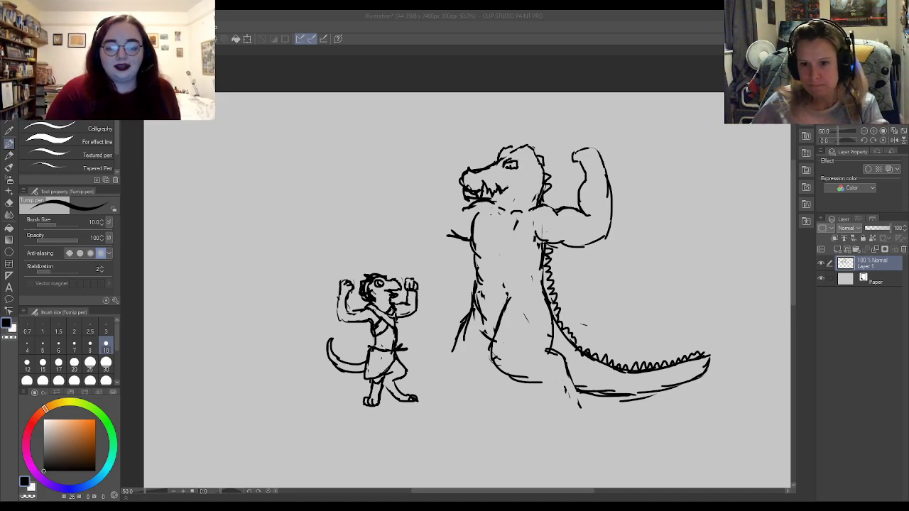
- Lasso the large creature's head and move it slightly forward and down on the body, then drop the selection
scroll(560, 190, up, 2)
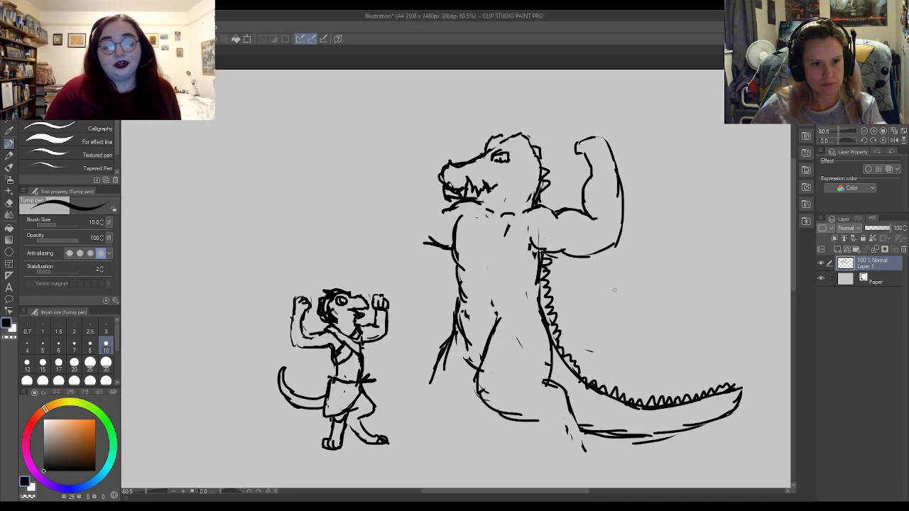
scroll(593, 222, down, 1)
scroll(524, 180, up, 1)
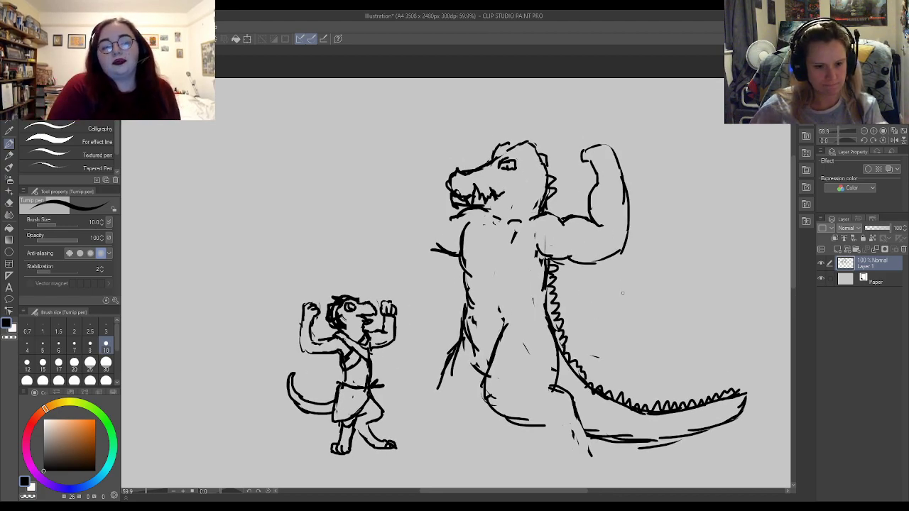
scroll(651, 289, down, 2)
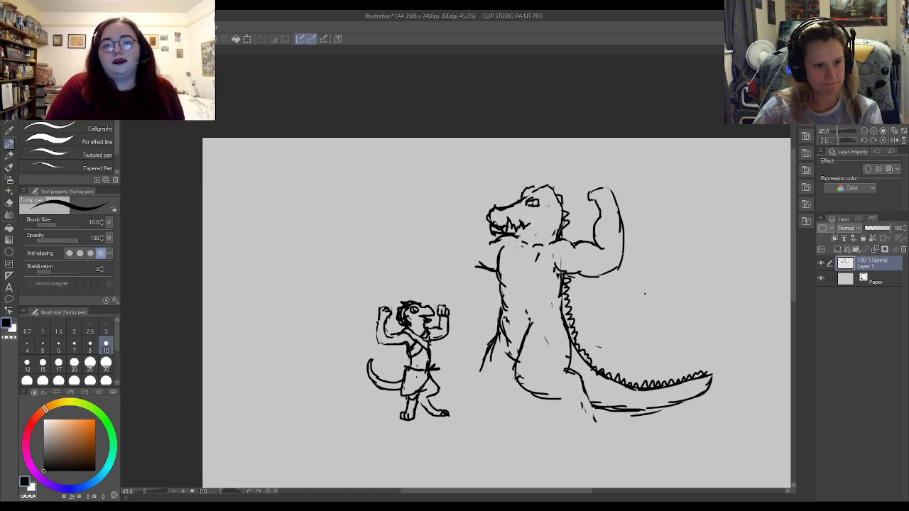
key(m)
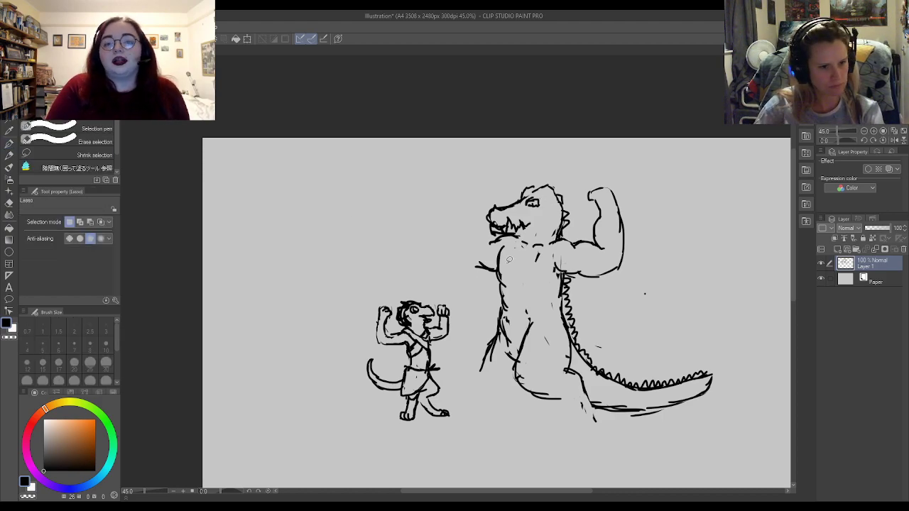
mouse_move(538, 250)
mouse_down()
mouse_move(578, 227)
mouse_move(490, 170)
mouse_move(500, 252)
mouse_move(522, 253)
mouse_up()
drag(557, 214, 539, 224)
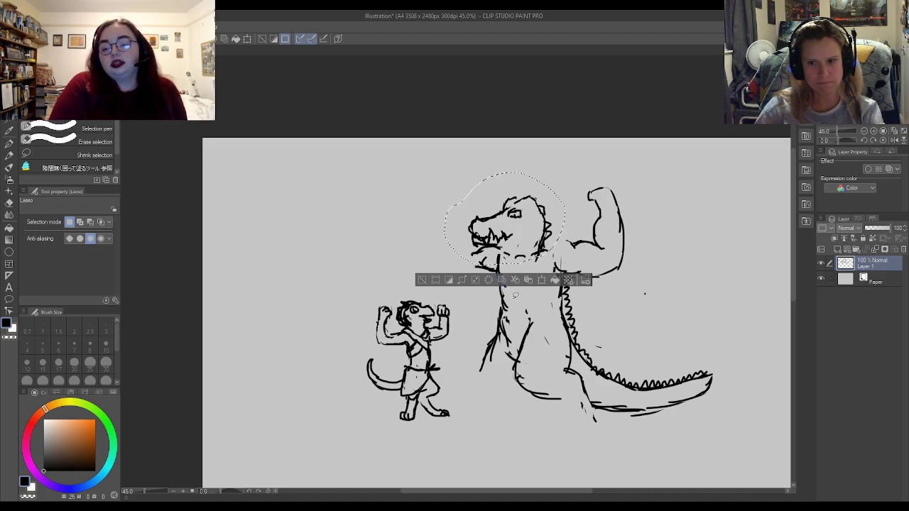
click(524, 280)
scroll(576, 233, up, 2)
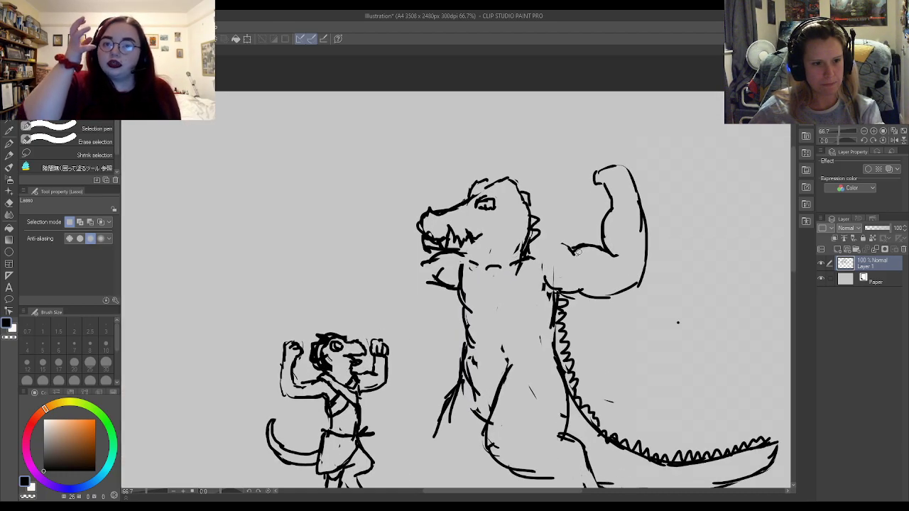
- Erase the back of the large creature's head and redraw a thick neck sloping into the shoulder, with spikes along it
click(9, 202)
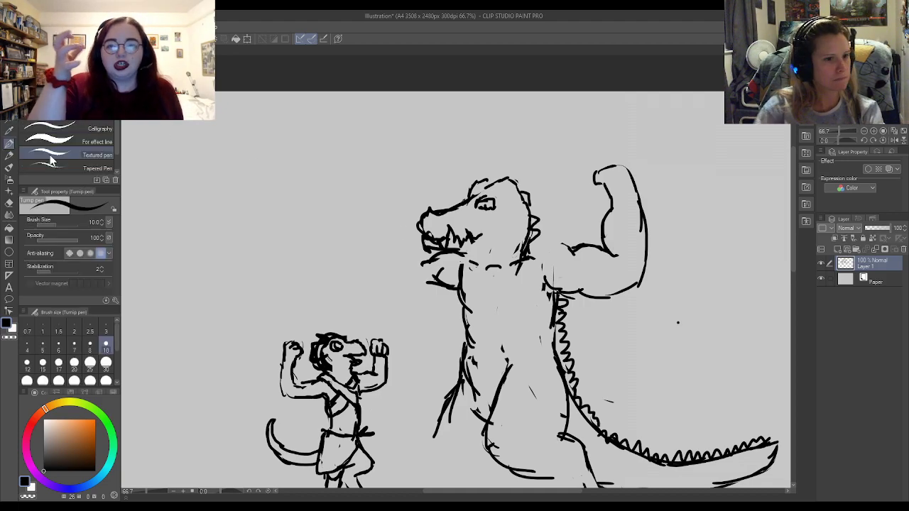
mouse_move(520, 269)
mouse_down()
mouse_move(528, 206)
mouse_move(539, 242)
mouse_move(520, 186)
mouse_move(490, 183)
mouse_move(515, 181)
mouse_move(529, 191)
mouse_move(561, 243)
mouse_up()
key(p)
key(e)
key(p)
mouse_move(527, 199)
mouse_down()
mouse_move(558, 220)
mouse_move(570, 251)
mouse_up()
mouse_move(538, 224)
mouse_down()
mouse_move(576, 252)
mouse_move(556, 232)
mouse_move(568, 235)
mouse_move(572, 254)
mouse_move(548, 231)
mouse_move(564, 238)
mouse_up()
key(e)
key(p)
key(e)
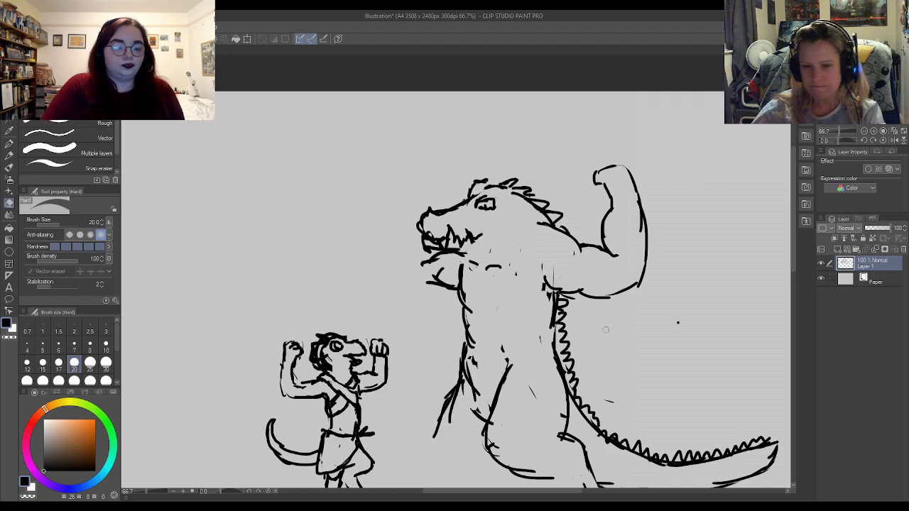
- Erase the zigzag spikes down the large creature's back to the tail base and redraw them angled downwards
mouse_move(567, 314)
mouse_down()
mouse_move(563, 339)
mouse_move(563, 290)
mouse_move(563, 364)
mouse_move(588, 410)
mouse_up()
click(9, 143)
key(e)
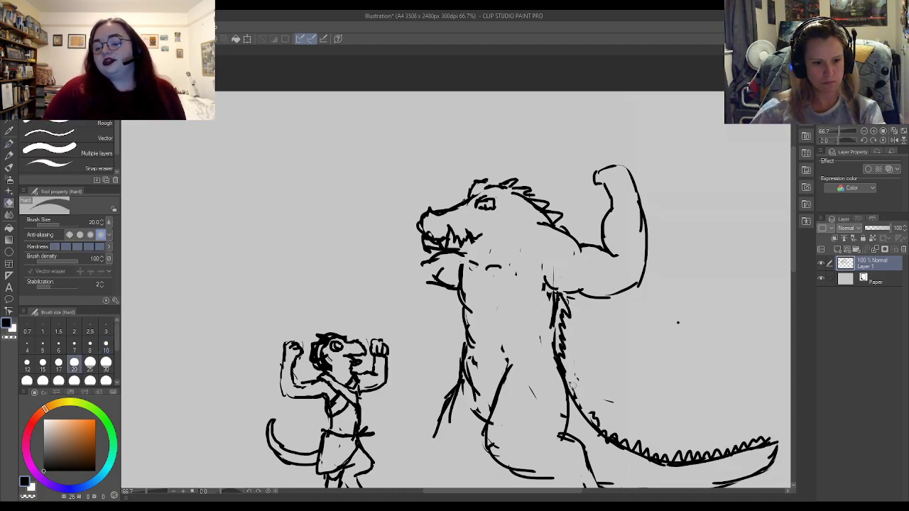
drag(569, 378, 615, 436)
key(p)
drag(564, 375, 591, 417)
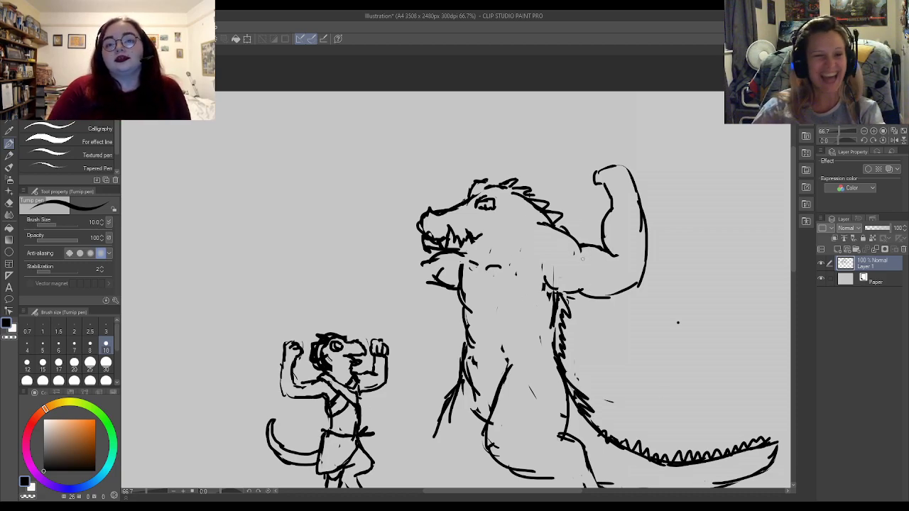
- Draw a studded strap around the large creature's shoulder at the top of the flexed arm
mouse_move(559, 232)
mouse_down()
mouse_move(545, 283)
mouse_move(555, 290)
mouse_move(563, 233)
mouse_move(555, 297)
mouse_up()
key(e)
key(p)
drag(567, 222, 548, 279)
key(e)
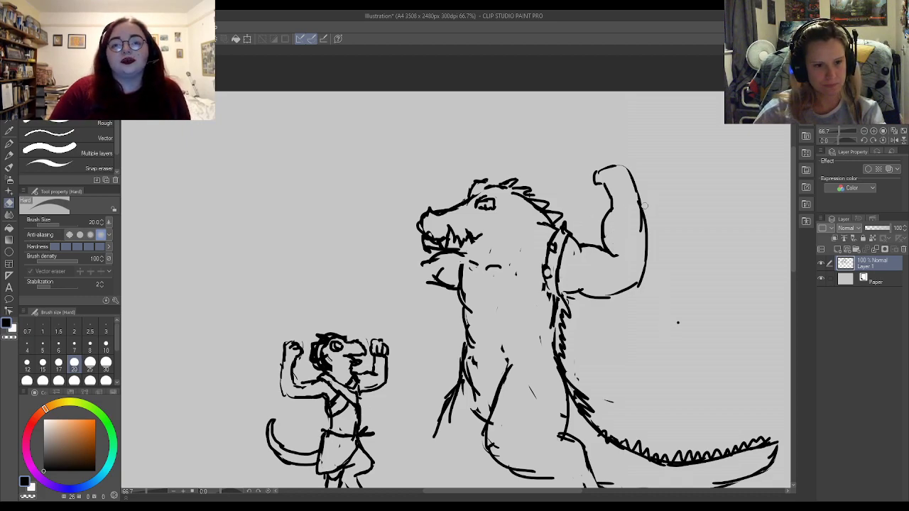
key(p)
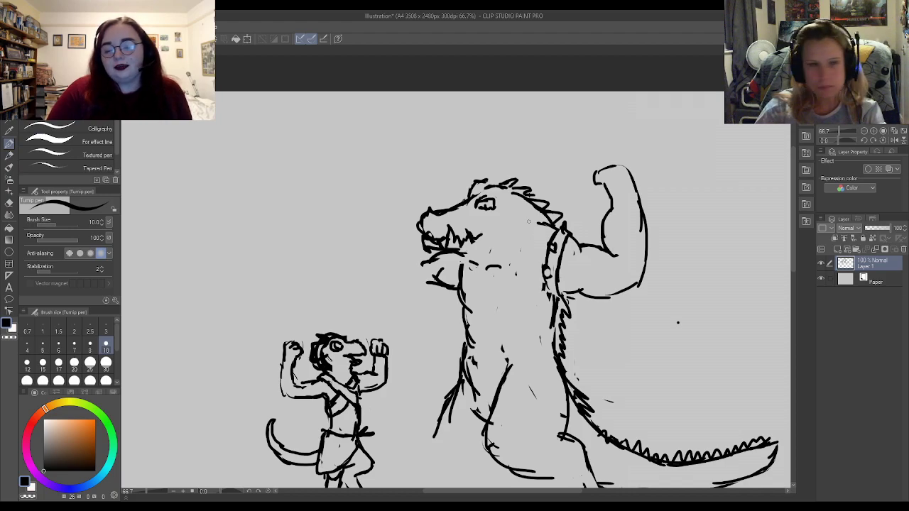
- Draw a curved studded band hanging below the large creature's jaw, cleaning up the overlaps with the eraser
drag(521, 199, 518, 262)
mouse_move(462, 255)
mouse_down()
mouse_move(487, 259)
mouse_move(490, 290)
mouse_move(524, 258)
mouse_move(502, 264)
mouse_move(510, 282)
mouse_up()
key(e)
key(p)
drag(519, 238, 515, 253)
mouse_move(527, 216)
mouse_down()
mouse_move(518, 268)
mouse_move(490, 284)
mouse_move(508, 282)
mouse_move(479, 273)
mouse_up()
key(e)
drag(527, 200, 518, 268)
key(p)
- Finish the studded band up the side of the large creature's neck to the back of the head, adding another stud
key(e)
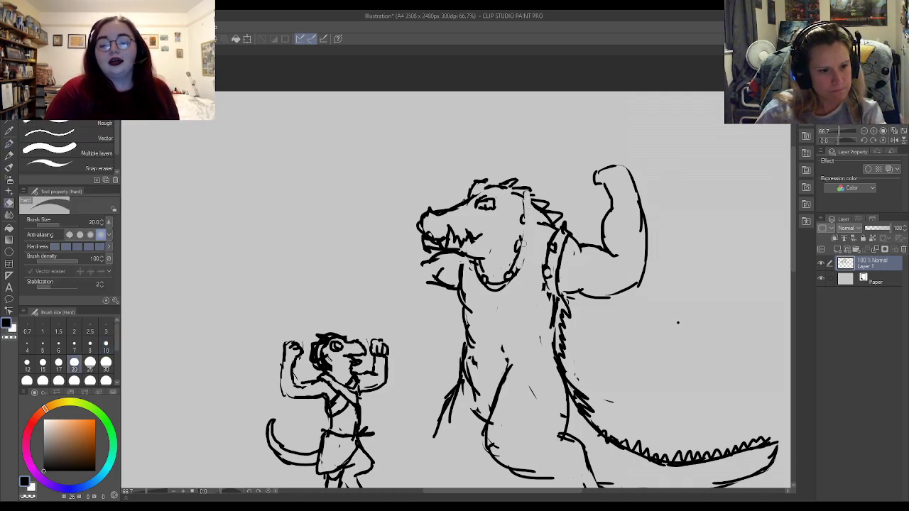
key(p)
drag(525, 235, 523, 254)
mouse_move(527, 212)
mouse_down()
mouse_move(527, 242)
mouse_move(513, 254)
mouse_move(516, 275)
mouse_up()
key(e)
key(p)
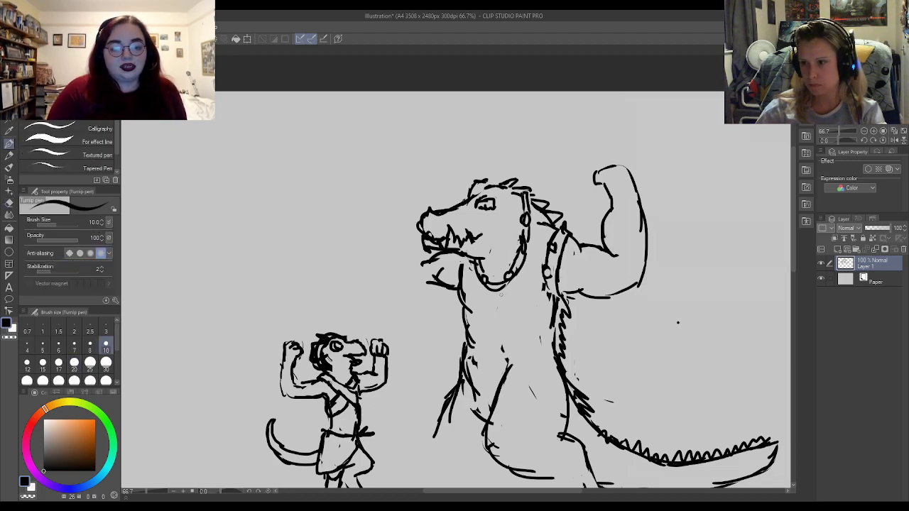
- Draw a second, longer necklace on the large creature's chest with tooth-shaped pendants hanging from it
mouse_move(524, 270)
mouse_down()
mouse_move(518, 286)
mouse_move(520, 276)
mouse_up()
drag(520, 280, 514, 300)
drag(472, 264, 481, 337)
mouse_move(490, 305)
mouse_down()
mouse_move(492, 320)
mouse_move(499, 307)
mouse_move(516, 332)
mouse_up()
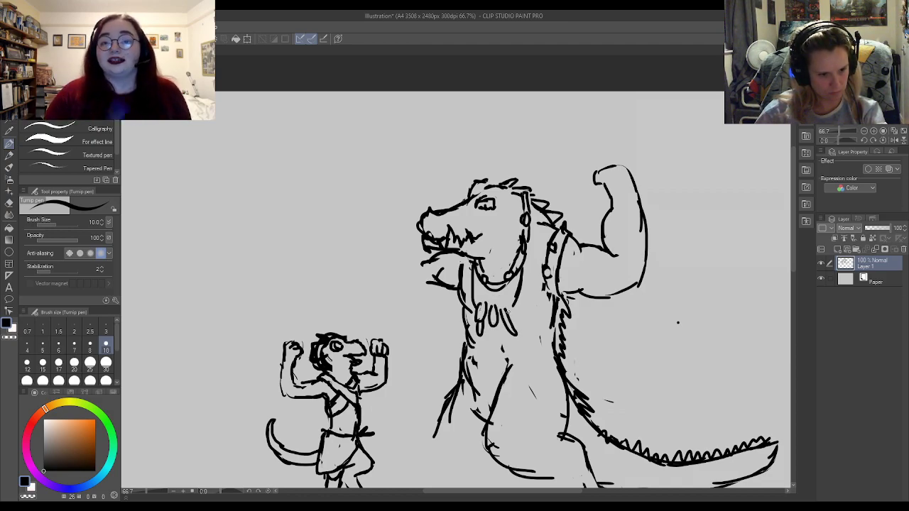
drag(516, 298, 499, 309)
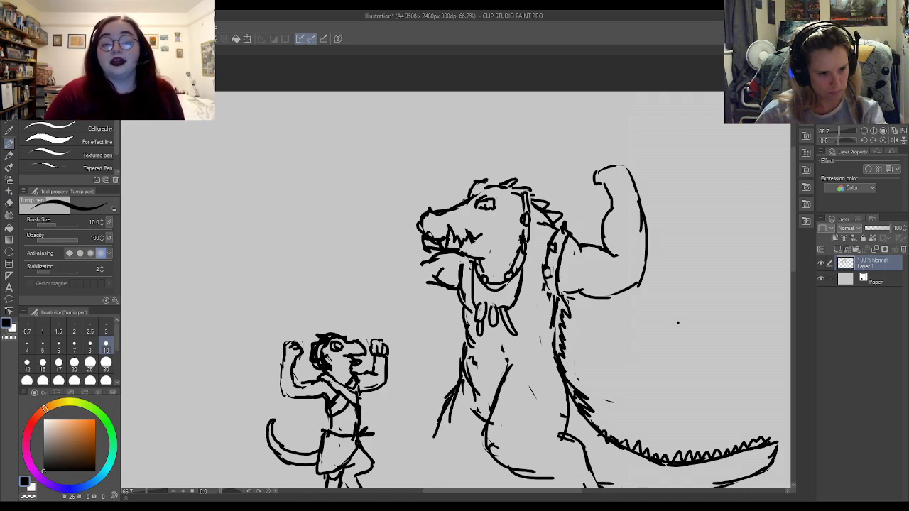
mouse_move(475, 279)
mouse_down()
mouse_move(479, 298)
mouse_move(500, 304)
mouse_move(513, 282)
mouse_up()
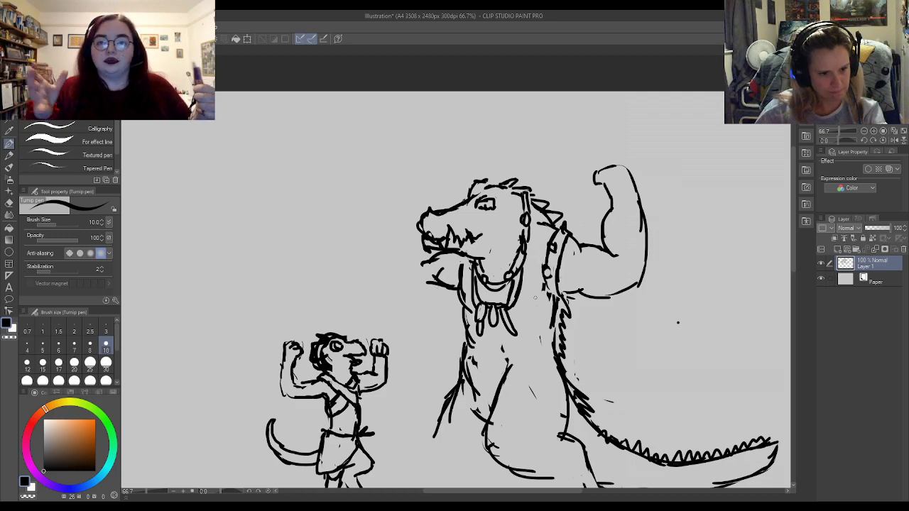
- Erase the underside of the large creature's flexed arm and redraw a bulkier upper arm, elbow and forearm with a chest line
key(e)
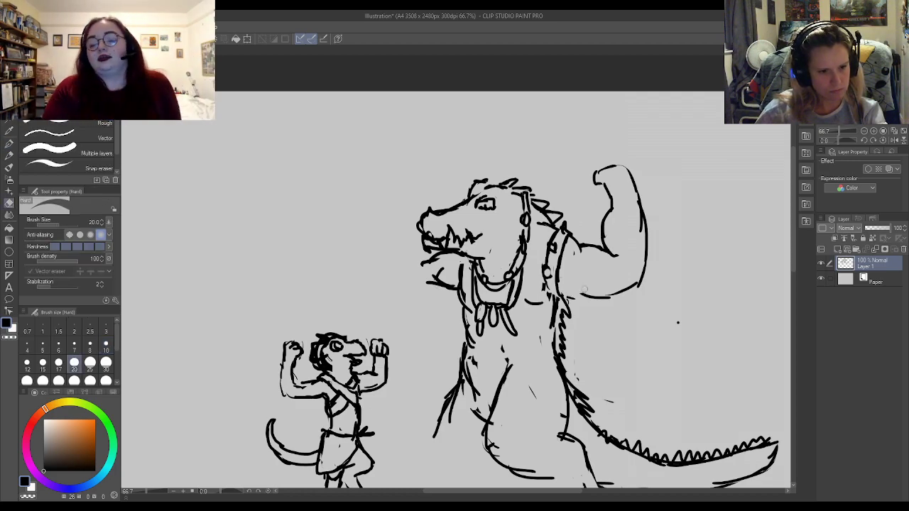
key(p)
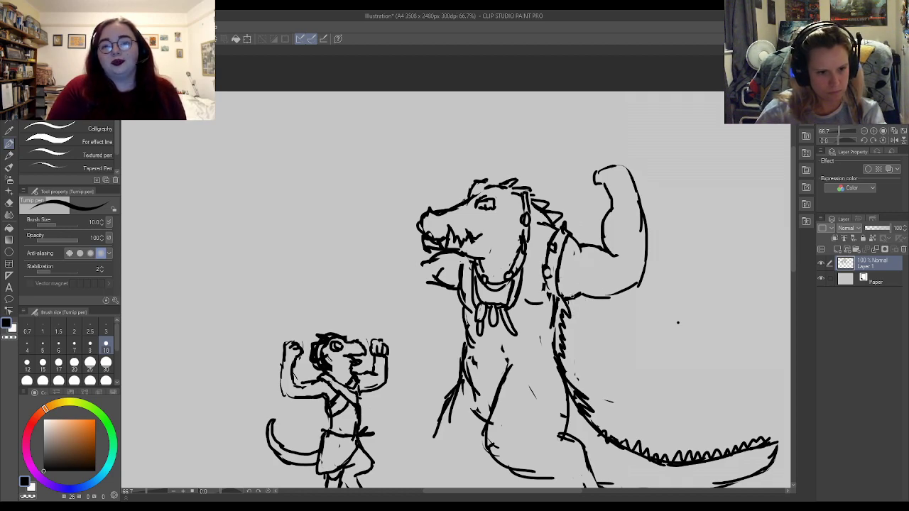
mouse_move(539, 304)
mouse_down()
mouse_move(595, 310)
mouse_move(632, 297)
mouse_move(634, 306)
mouse_move(643, 281)
mouse_up()
key(e)
mouse_move(595, 296)
mouse_down()
mouse_move(636, 280)
mouse_move(643, 287)
mouse_move(646, 227)
mouse_move(639, 298)
mouse_up()
key(p)
mouse_move(608, 256)
mouse_down()
mouse_move(624, 268)
mouse_move(618, 277)
mouse_move(603, 226)
mouse_up()
drag(614, 263, 620, 277)
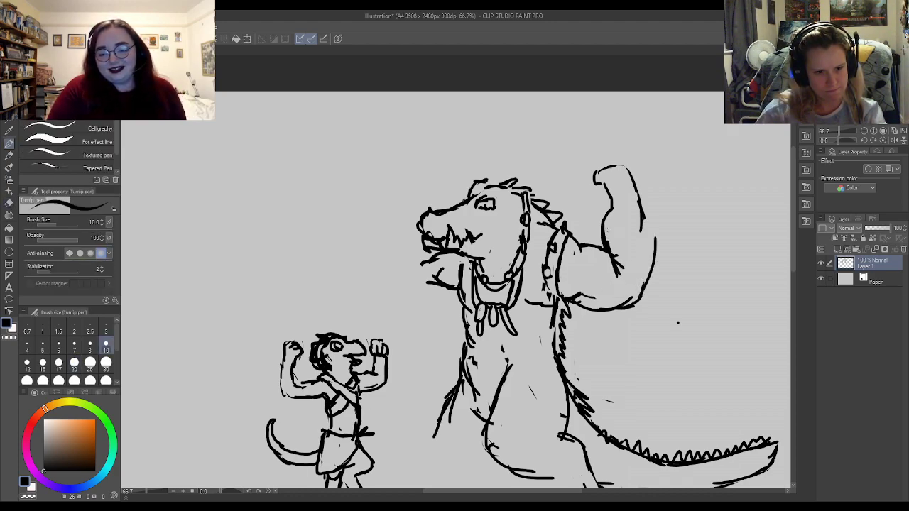
drag(640, 188, 647, 287)
mouse_move(642, 199)
mouse_down()
mouse_move(644, 164)
mouse_move(640, 228)
mouse_up()
- Redraw the flexed arm's wrist and draw a clenched fist with curled fingers at its end
key(e)
key(p)
mouse_move(642, 172)
mouse_down()
mouse_move(605, 149)
mouse_move(577, 169)
mouse_move(625, 168)
mouse_move(622, 161)
mouse_move(625, 171)
mouse_up()
key(e)
key(p)
mouse_move(610, 174)
mouse_down()
mouse_move(601, 190)
mouse_move(611, 195)
mouse_move(594, 171)
mouse_up()
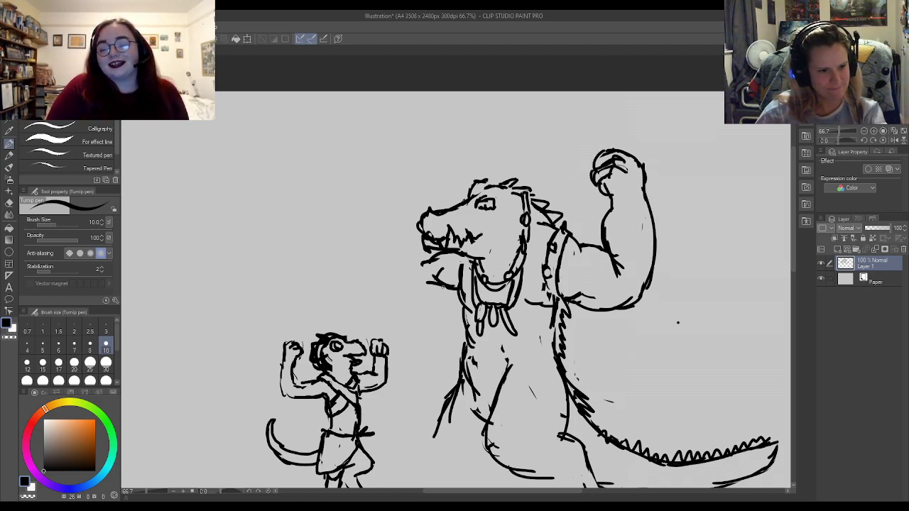
- Erase the stub of the large creature's other arm and sketch a raised forearm line in front of the snout
key(e)
mouse_move(446, 285)
mouse_down()
mouse_move(426, 262)
mouse_move(443, 286)
mouse_move(426, 286)
mouse_move(435, 275)
mouse_move(456, 298)
mouse_up()
key(p)
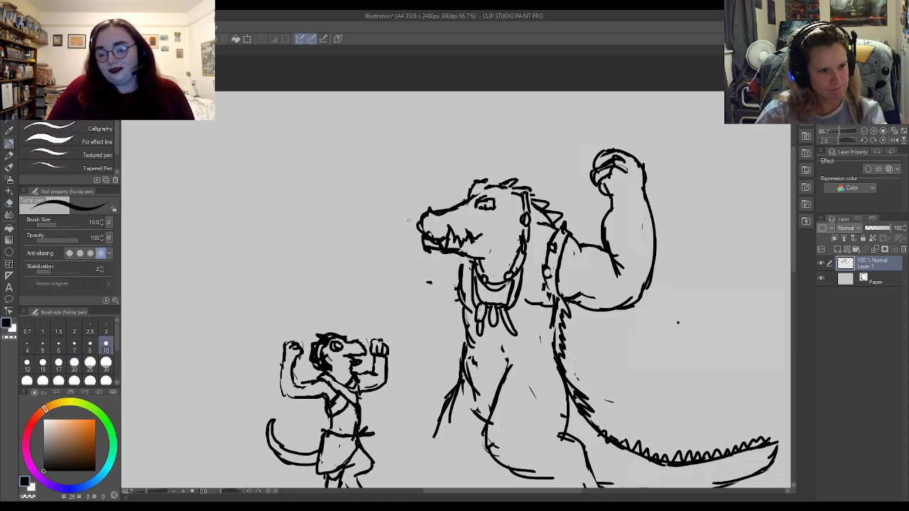
mouse_move(423, 214)
mouse_down()
mouse_move(409, 215)
mouse_move(410, 186)
mouse_move(421, 171)
mouse_move(387, 188)
mouse_up()
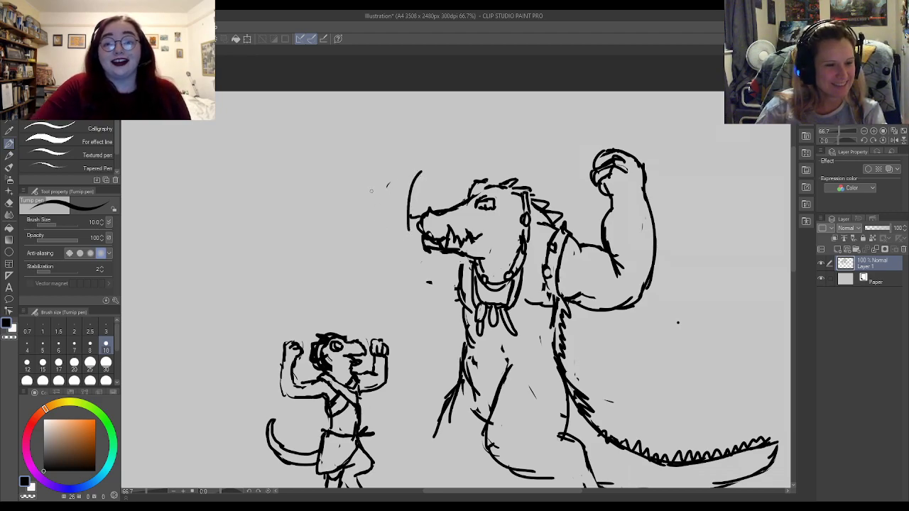
- Add a pointed loop beside the large creature's shoulder strap and a tied band around the flexed arm's wrist
scroll(354, 174, down, 3)
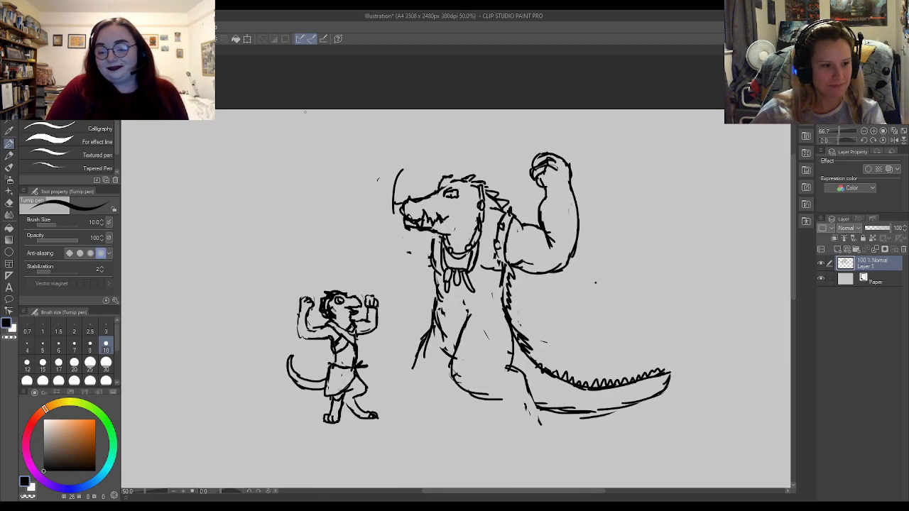
scroll(242, 407, up, 3)
scroll(259, 410, down, 3)
scroll(260, 410, up, 1)
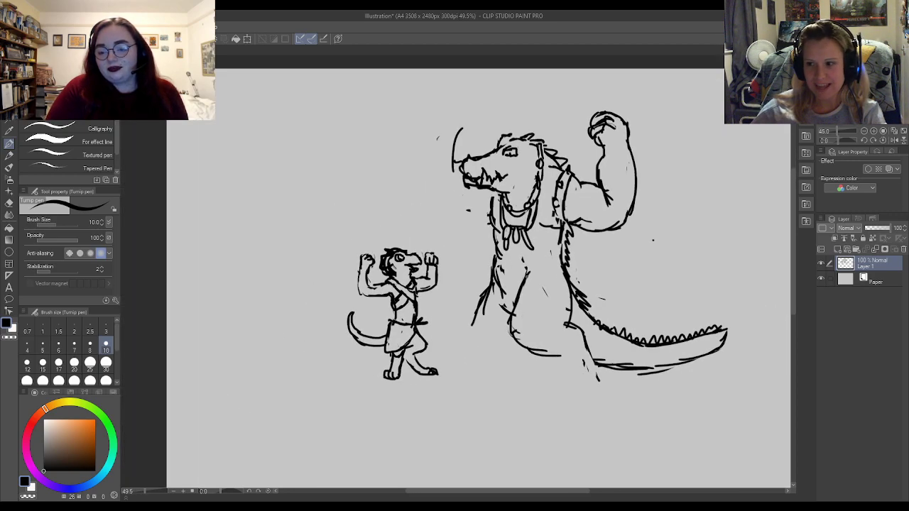
scroll(534, 199, up, 1)
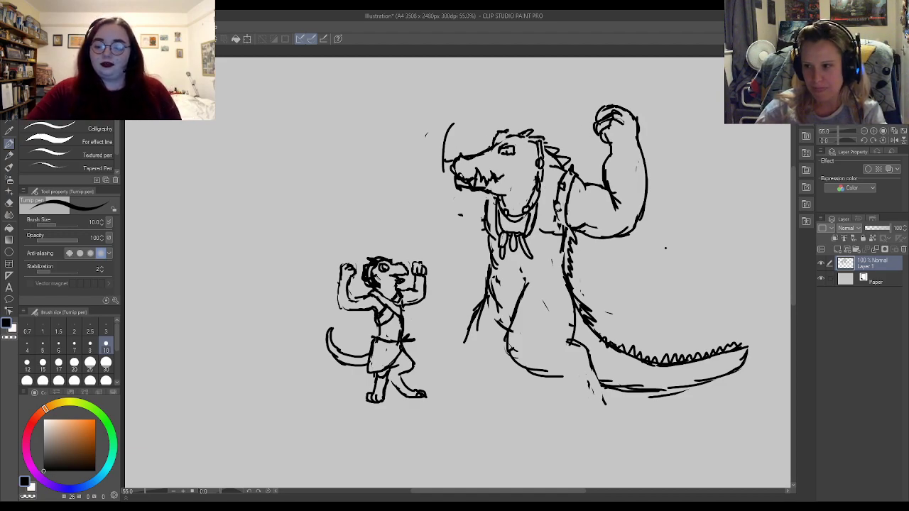
drag(572, 191, 581, 206)
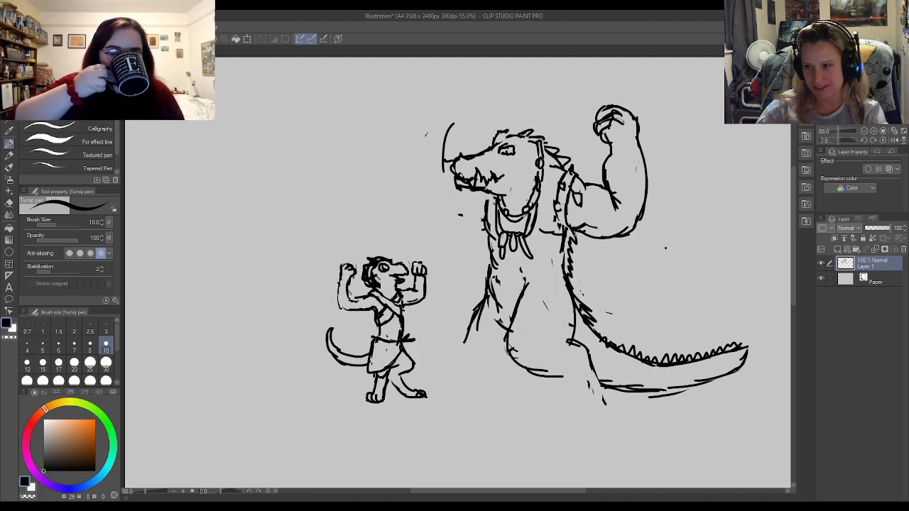
mouse_move(608, 149)
mouse_down()
mouse_move(642, 150)
mouse_move(622, 159)
mouse_move(639, 157)
mouse_move(642, 148)
mouse_move(647, 156)
mouse_up()
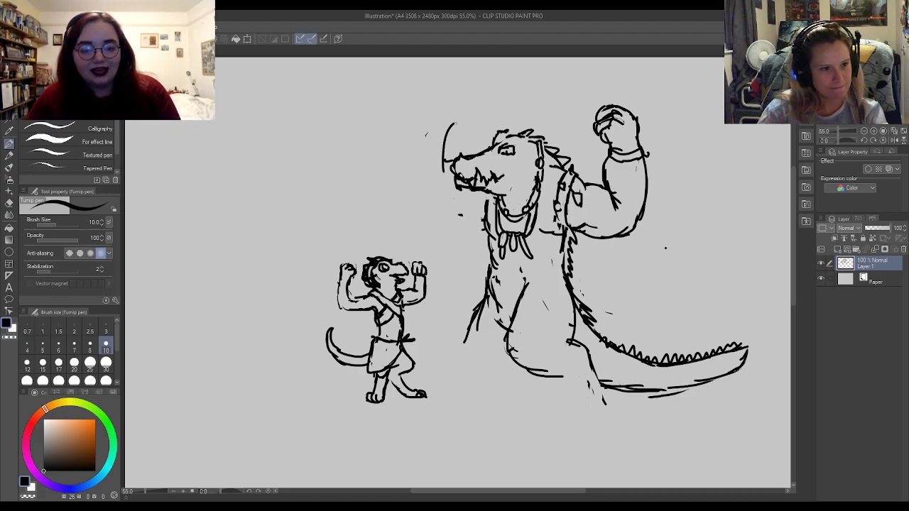
- Draw a small knuckled fist on top of the raised forearm line in front of the large creature's snout and reinforce that line
mouse_move(451, 111)
mouse_down()
mouse_move(471, 113)
mouse_move(448, 132)
mouse_move(476, 127)
mouse_move(456, 128)
mouse_up()
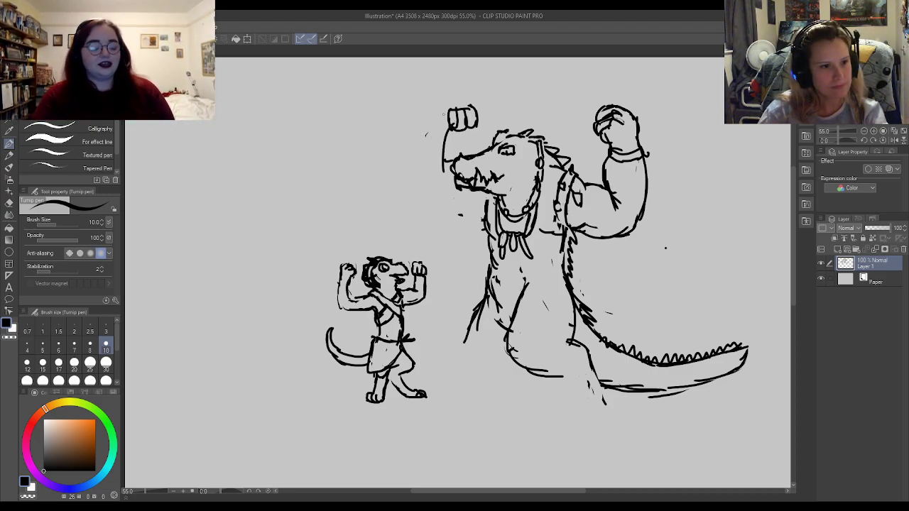
mouse_move(447, 101)
mouse_down()
mouse_move(455, 110)
mouse_move(434, 107)
mouse_move(432, 117)
mouse_move(445, 170)
mouse_up()
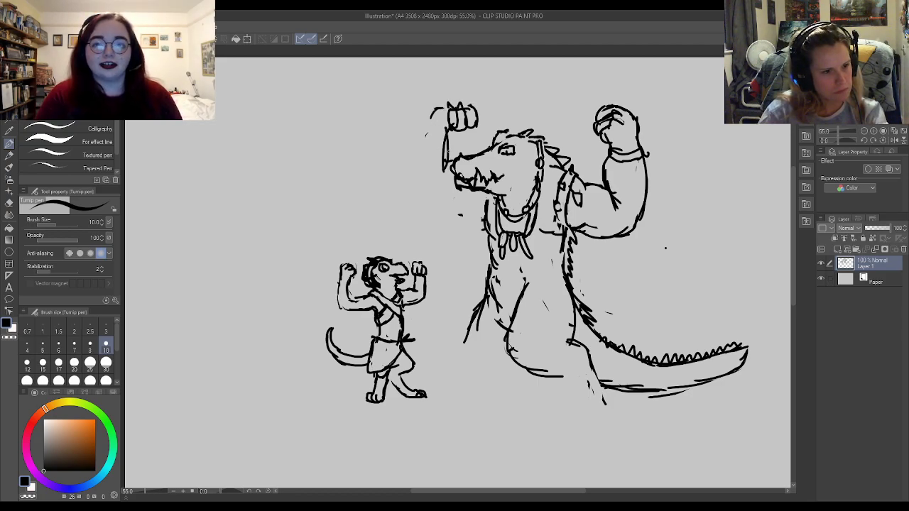
- Erase the thin forearm line before the snout and draw a bulky bent arm from the fist down to the chest
key(e)
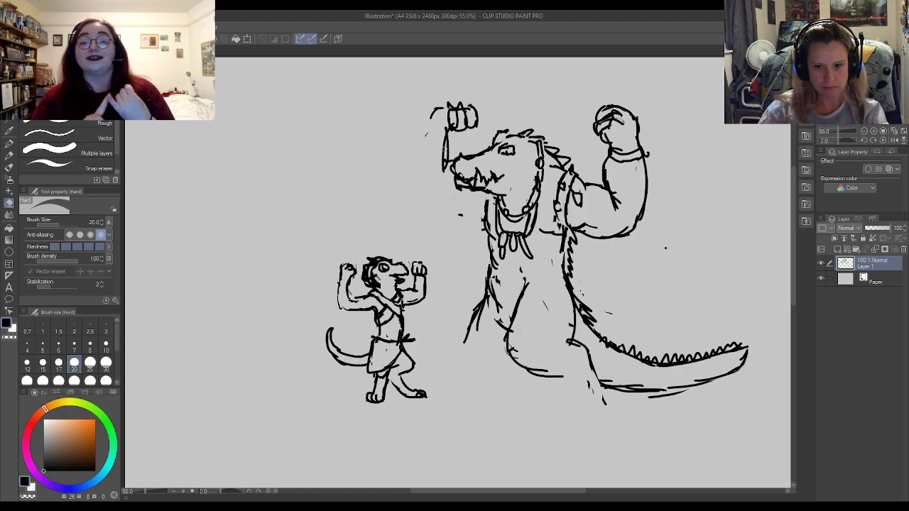
drag(443, 137, 442, 169)
key(p)
drag(433, 108, 419, 162)
mouse_move(456, 211)
mouse_down()
mouse_move(482, 220)
mouse_move(419, 162)
mouse_move(419, 196)
mouse_up()
key(e)
mouse_move(444, 128)
mouse_down()
mouse_move(447, 151)
mouse_move(460, 141)
mouse_move(446, 171)
mouse_up()
key(p)
- Clean up the spiky marks above the fist, extend the outer forearm line up to it and rework its first finger
key(e)
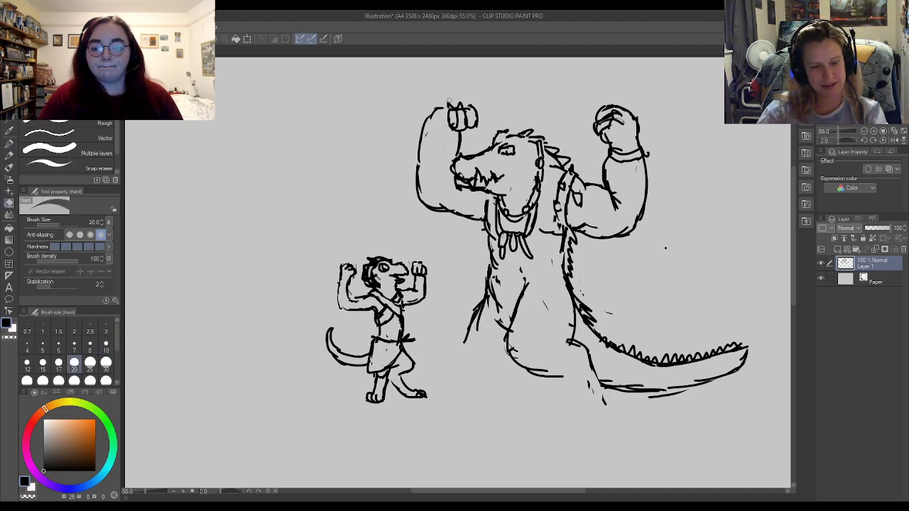
mouse_move(468, 105)
mouse_down()
mouse_move(435, 108)
mouse_move(447, 108)
mouse_up()
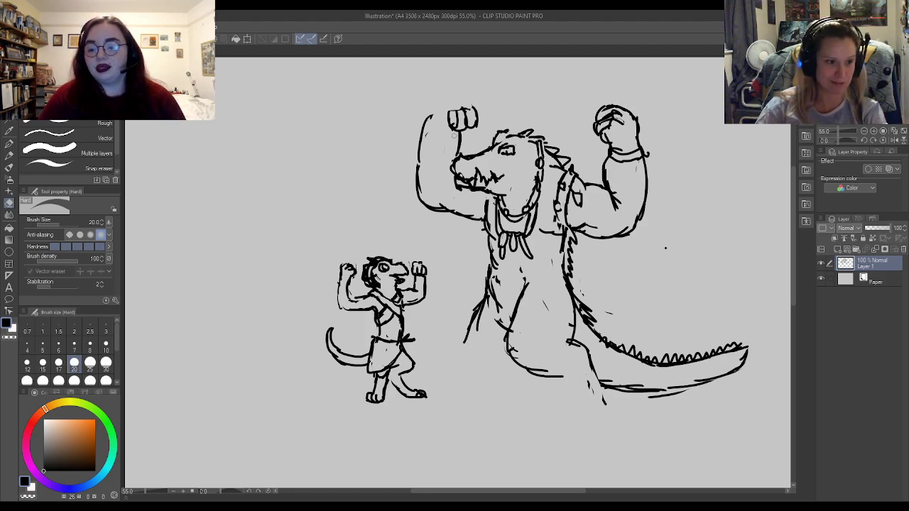
key(p)
mouse_move(423, 138)
mouse_down()
mouse_move(450, 105)
mouse_move(445, 135)
mouse_move(454, 112)
mouse_up()
key(e)
key(p)
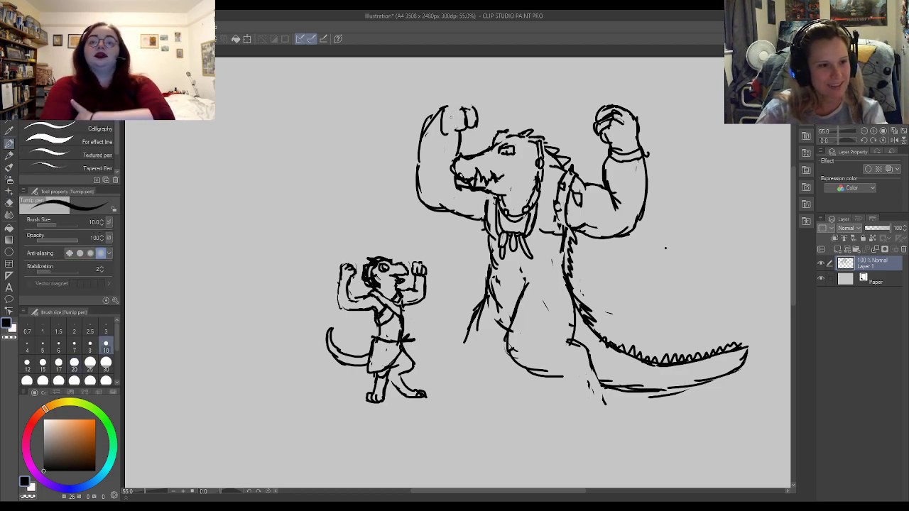
- Redraw the fist in front of the snout with a row of rounded, curled fingers
key(e)
mouse_move(440, 133)
mouse_down()
mouse_move(444, 106)
mouse_move(440, 135)
mouse_move(445, 118)
mouse_move(452, 134)
mouse_up()
key(p)
mouse_move(459, 102)
mouse_down()
mouse_move(455, 135)
mouse_move(466, 108)
mouse_move(470, 125)
mouse_up()
key(e)
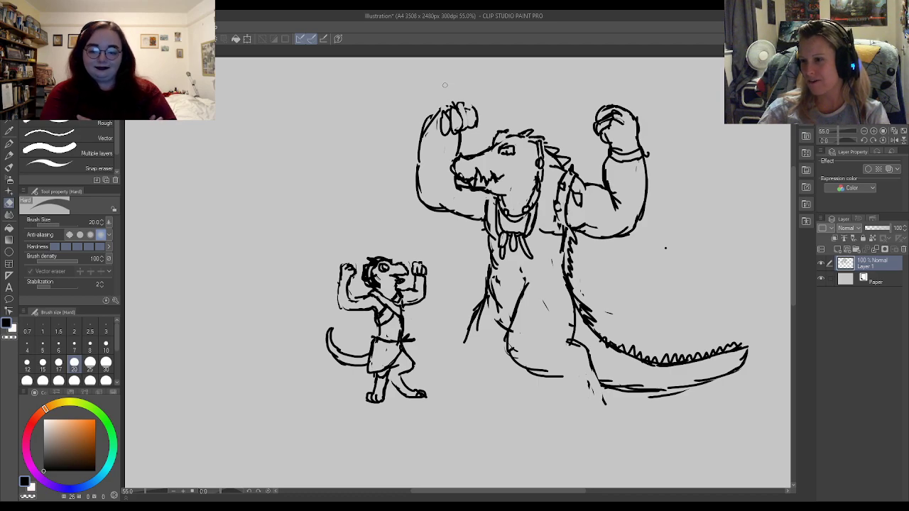
key(p)
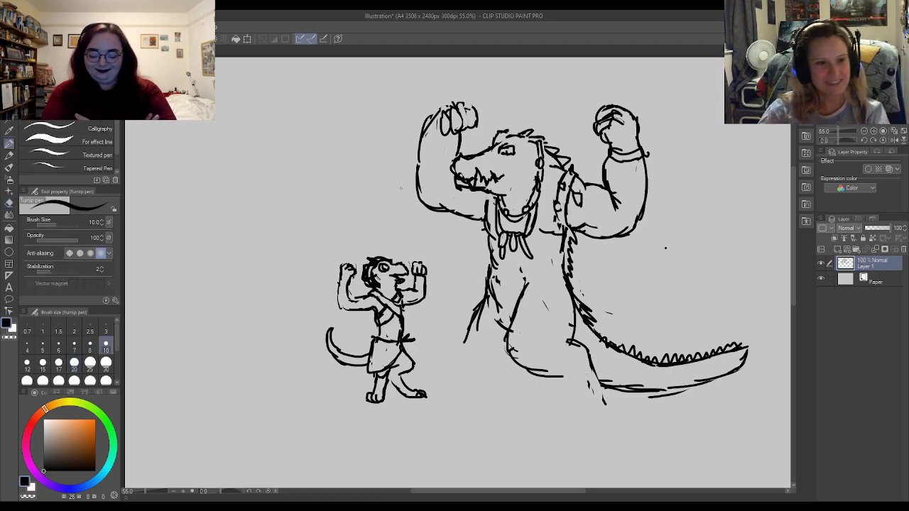
key(e)
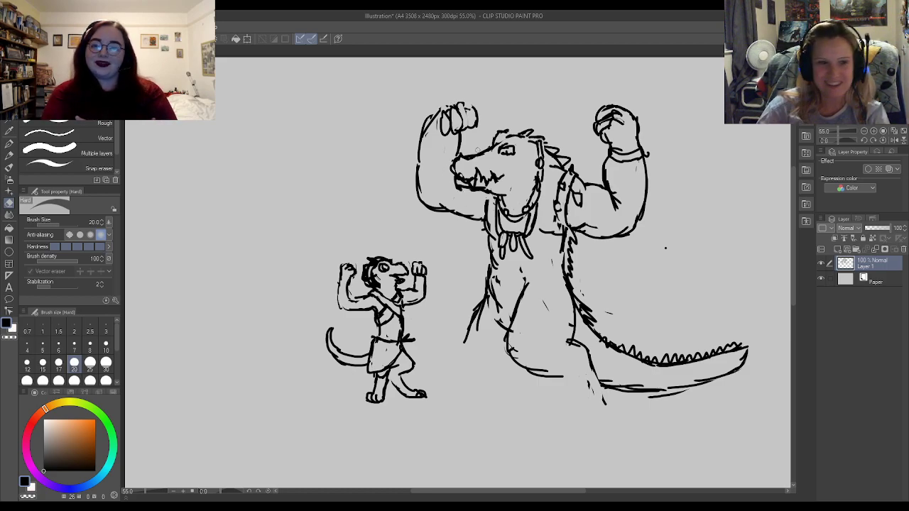
key(p)
drag(463, 105, 470, 131)
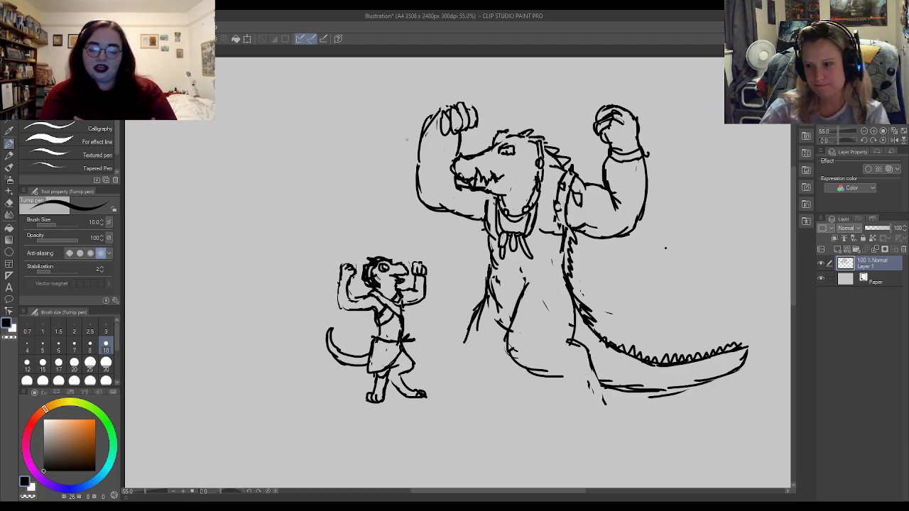
- Erase the outer wrist line of the arm beside the snout and redraw the back of the hand and a narrower wrist
key(e)
drag(419, 132, 431, 117)
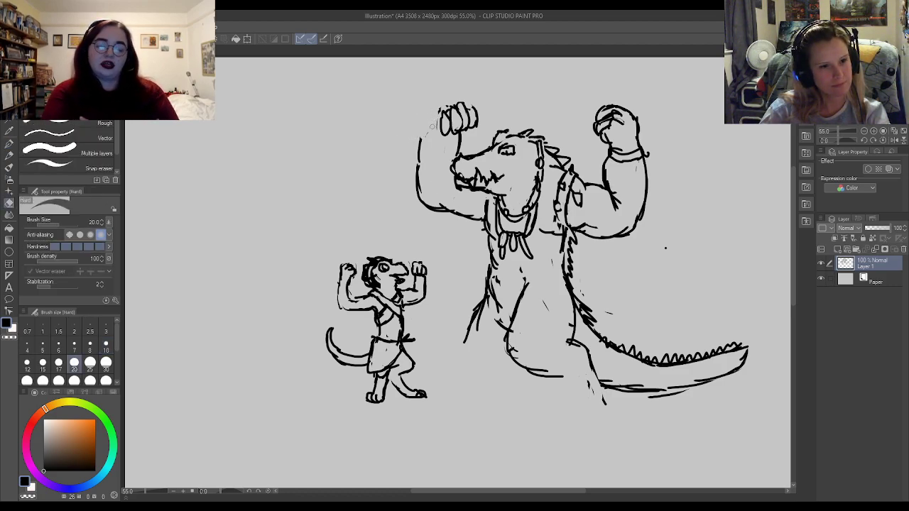
key(p)
mouse_move(446, 135)
mouse_down()
mouse_move(460, 136)
mouse_move(429, 114)
mouse_move(450, 106)
mouse_move(421, 149)
mouse_up()
drag(424, 140, 419, 157)
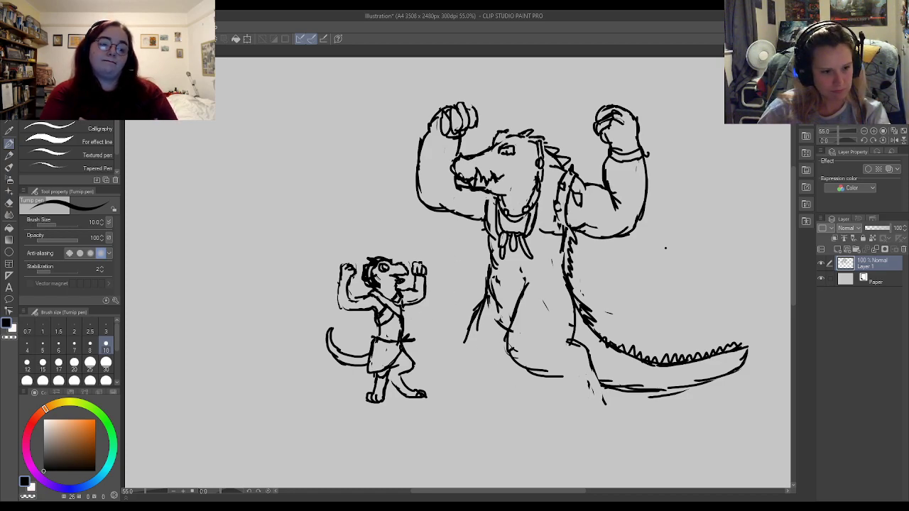
- Redraw the top of the large creature's far thigh as a line angling outward from the hip and erase the old strokes
mouse_move(487, 290)
mouse_down()
mouse_move(459, 318)
mouse_move(466, 343)
mouse_up()
key(e)
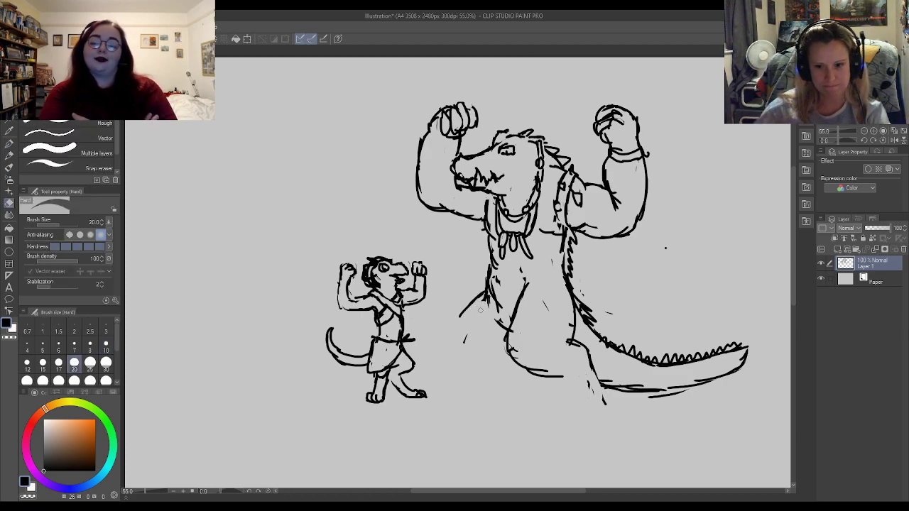
key(p)
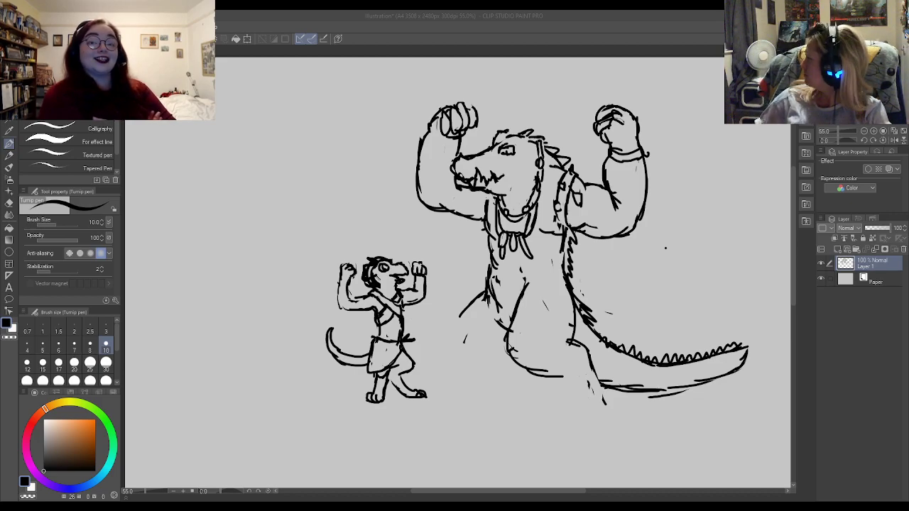
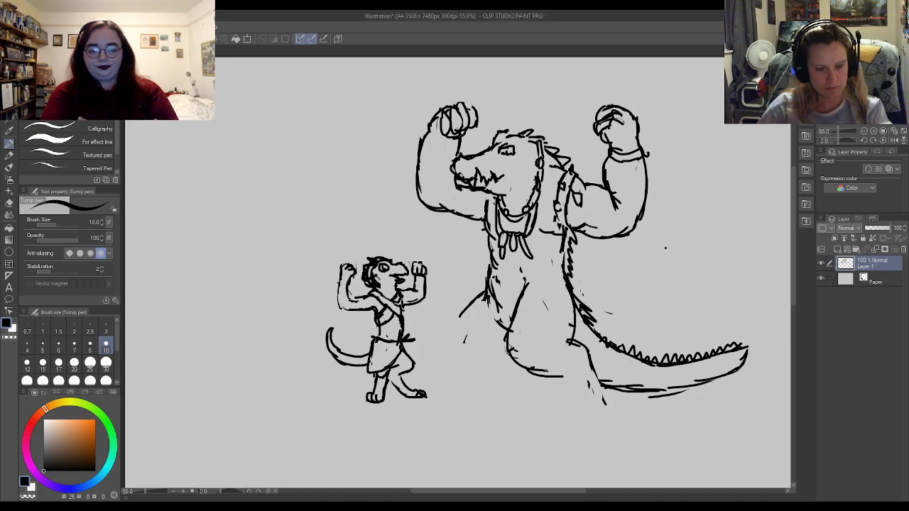
- Erase the large creature's near leg outline and redraw a thick thigh curving down to the knee with a short shin line
key(e)
mouse_move(528, 353)
mouse_down()
mouse_move(507, 331)
mouse_move(537, 375)
mouse_move(514, 298)
mouse_move(546, 366)
mouse_up()
key(p)
drag(516, 298, 514, 331)
drag(519, 302, 526, 353)
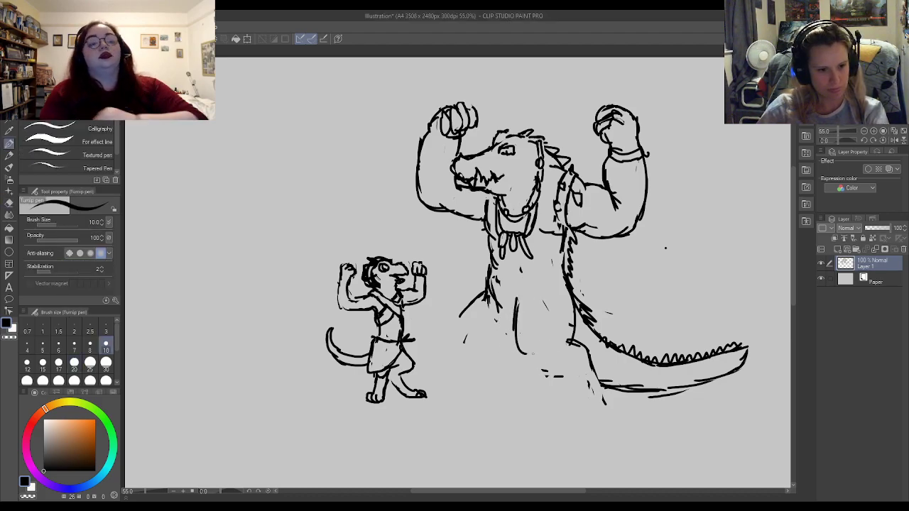
drag(566, 302, 571, 363)
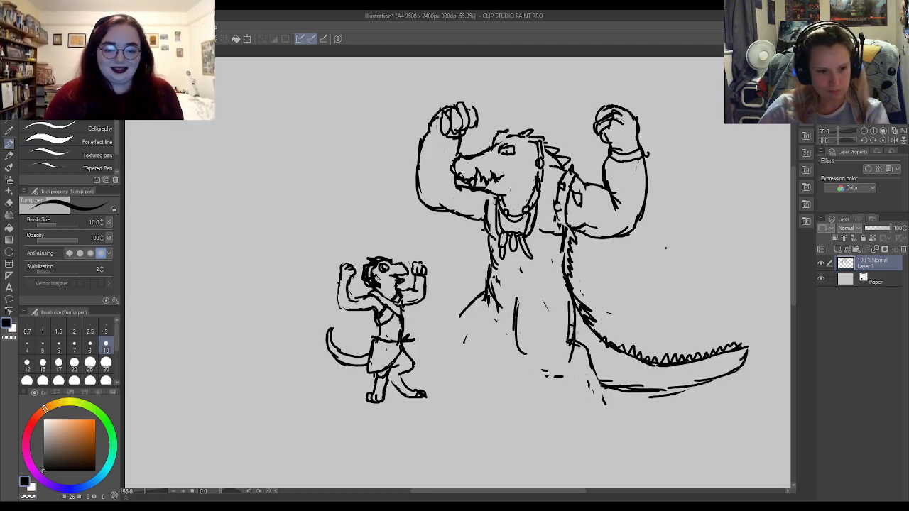
key(e)
mouse_move(566, 306)
mouse_down()
mouse_move(568, 344)
mouse_move(539, 369)
mouse_move(567, 379)
mouse_move(574, 419)
mouse_up()
key(p)
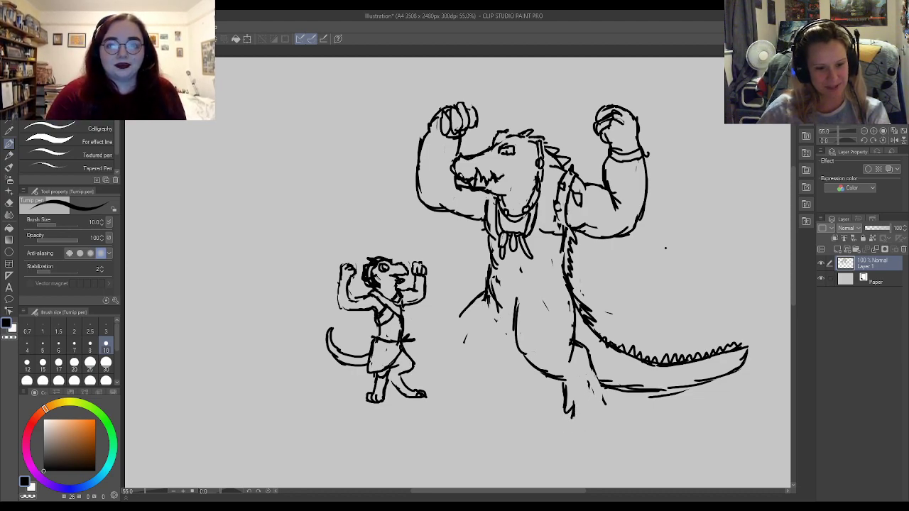
- Replace the loose strokes on the near lower leg with a calf line and draw a foot with clawed toes
key(e)
drag(590, 381, 603, 407)
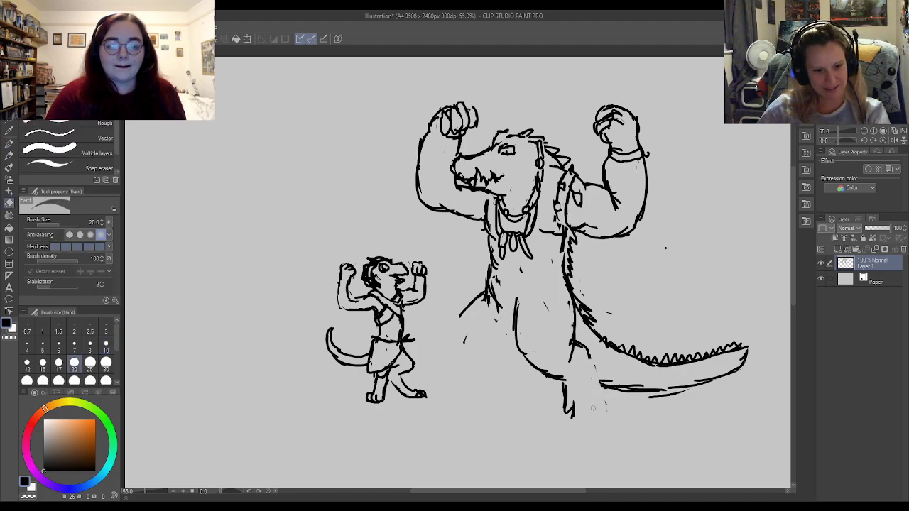
key(p)
drag(589, 358, 613, 403)
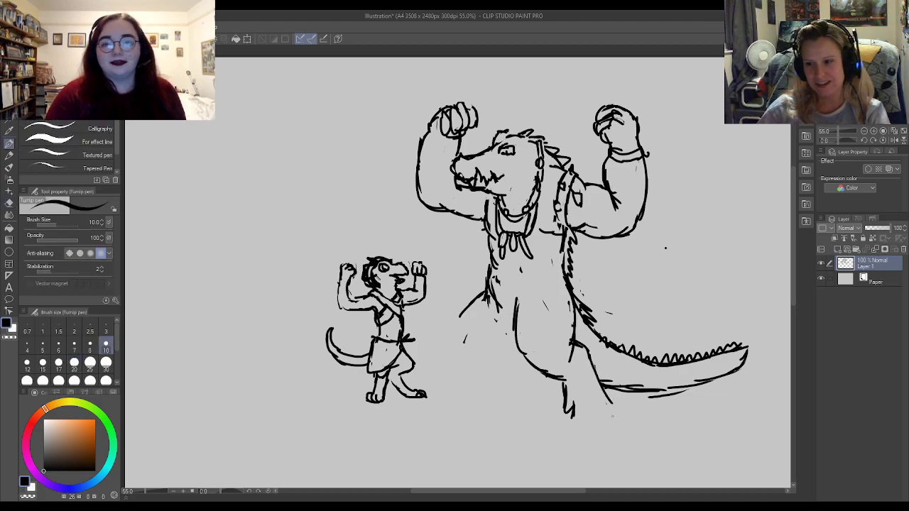
mouse_move(572, 410)
mouse_down()
mouse_move(562, 437)
mouse_move(571, 429)
mouse_move(586, 440)
mouse_move(608, 437)
mouse_move(609, 428)
mouse_move(608, 442)
mouse_move(583, 429)
mouse_move(559, 443)
mouse_up()
drag(610, 431, 608, 397)
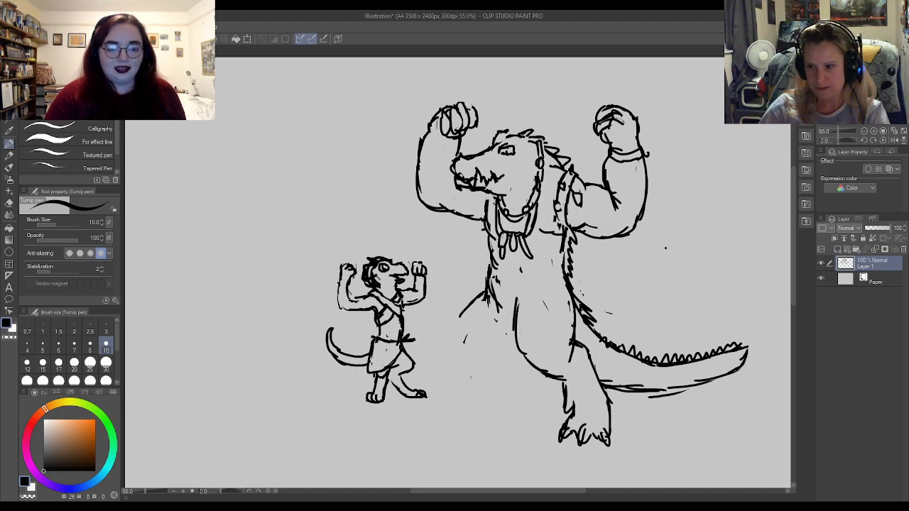
- Sketch the large creature's far thigh with a rounded outer curve and an underside line, erasing stray strokes
mouse_move(461, 312)
mouse_down()
mouse_move(453, 331)
mouse_move(475, 372)
mouse_move(504, 353)
mouse_move(468, 374)
mouse_up()
key(e)
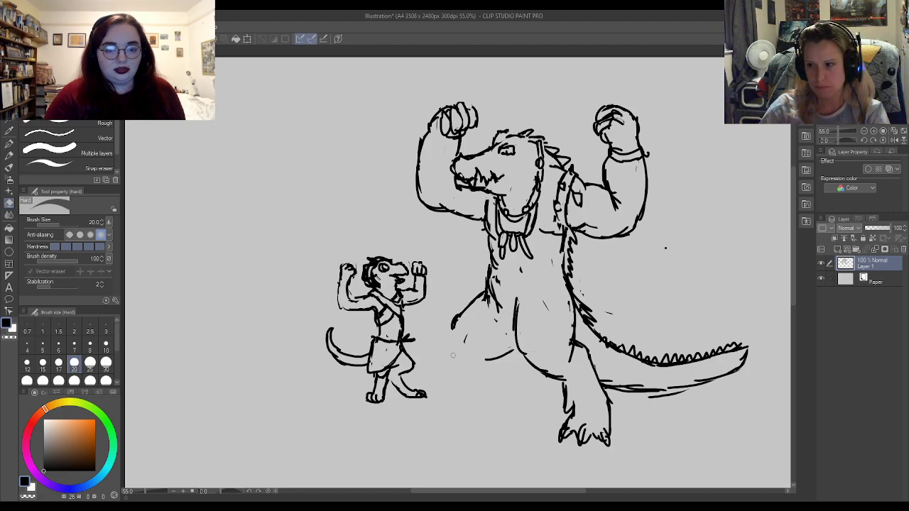
key(p)
mouse_move(456, 317)
mouse_down()
mouse_move(439, 349)
mouse_move(455, 329)
mouse_move(466, 340)
mouse_move(461, 349)
mouse_move(495, 360)
mouse_up()
key(e)
key(p)
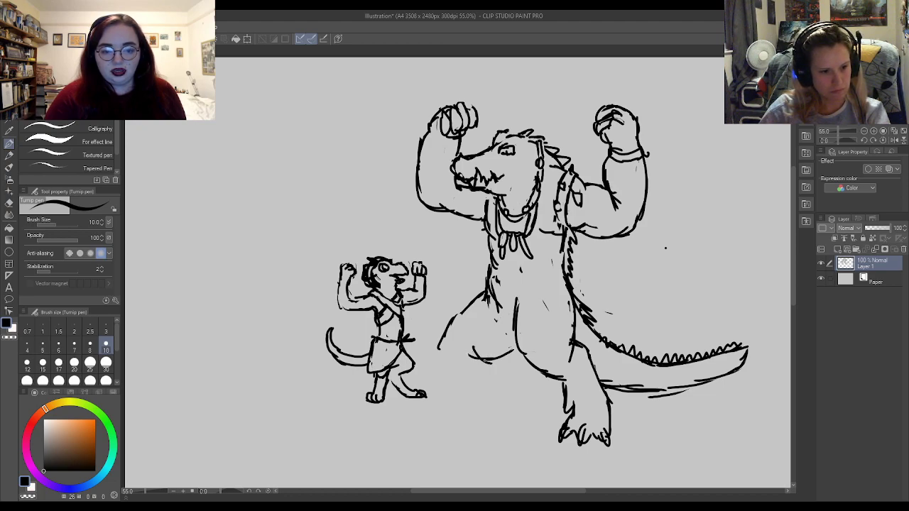
- Add the far leg's knee crease and draw its shin and calf lines down toward the ankle
drag(570, 350, 573, 360)
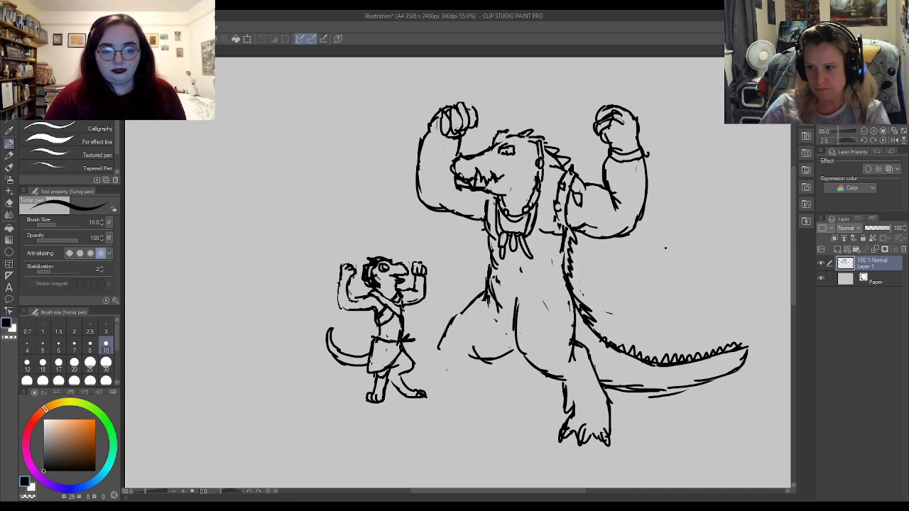
drag(470, 363, 490, 360)
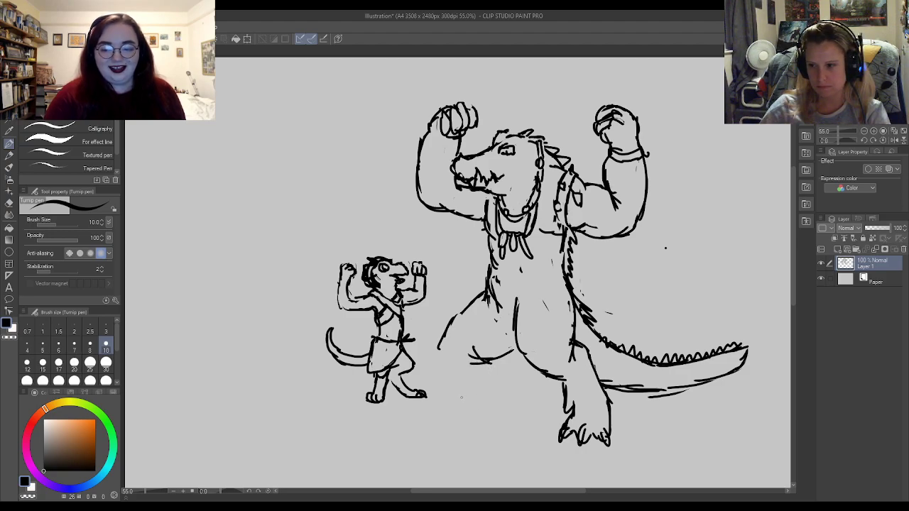
mouse_move(443, 345)
mouse_down()
mouse_move(436, 375)
mouse_move(460, 399)
mouse_up()
mouse_move(487, 361)
mouse_down()
mouse_move(504, 376)
mouse_move(502, 387)
mouse_up()
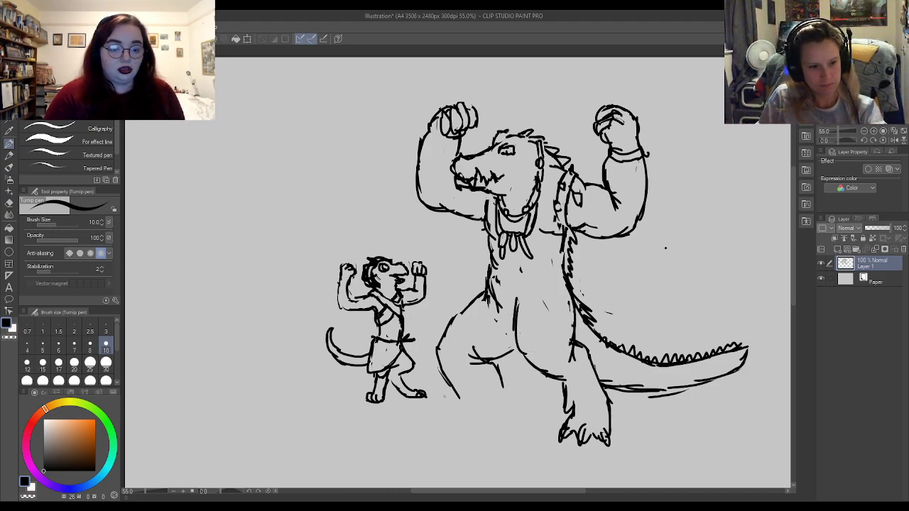
drag(503, 384, 506, 402)
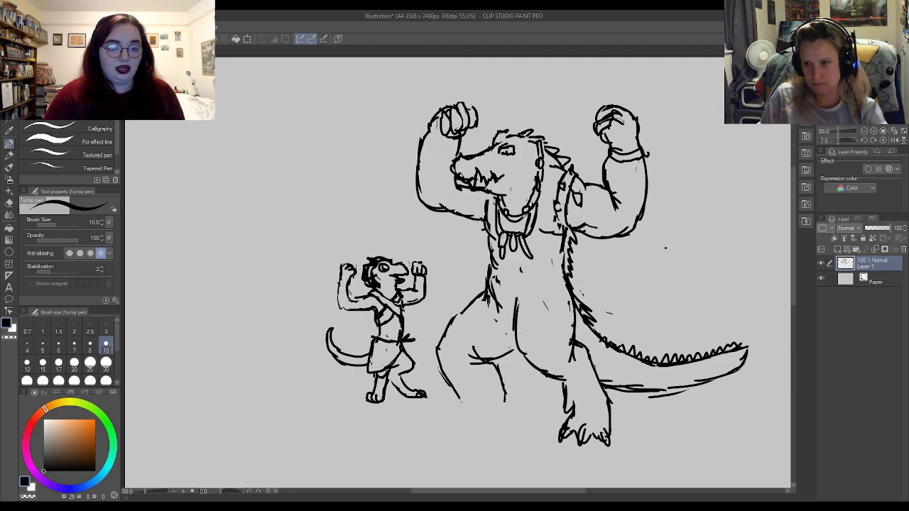
drag(507, 402, 486, 431)
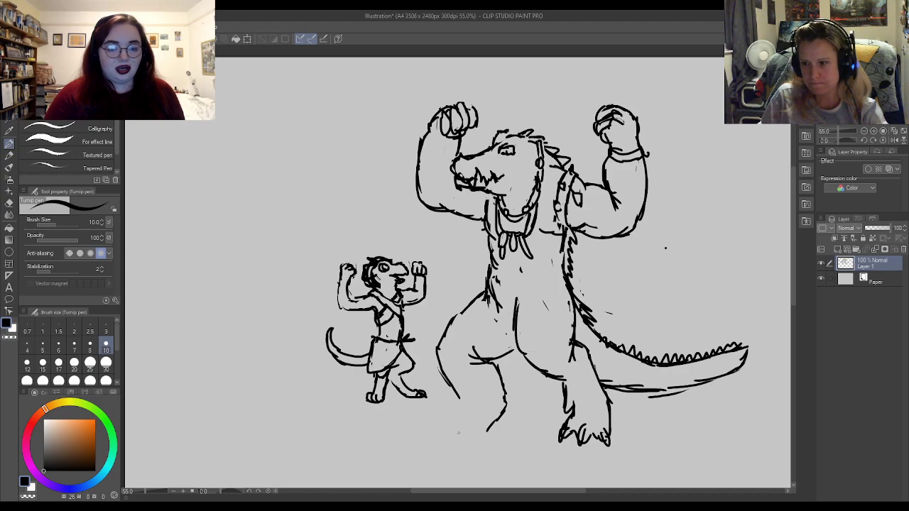
- Draw the far leg's ankle and a long forward-pointing foot with toes and a heel spur
mouse_move(460, 396)
mouse_down()
mouse_move(458, 421)
mouse_move(444, 422)
mouse_up()
mouse_move(457, 422)
mouse_down()
mouse_move(436, 434)
mouse_move(463, 445)
mouse_move(484, 436)
mouse_move(493, 413)
mouse_move(497, 431)
mouse_move(502, 416)
mouse_up()
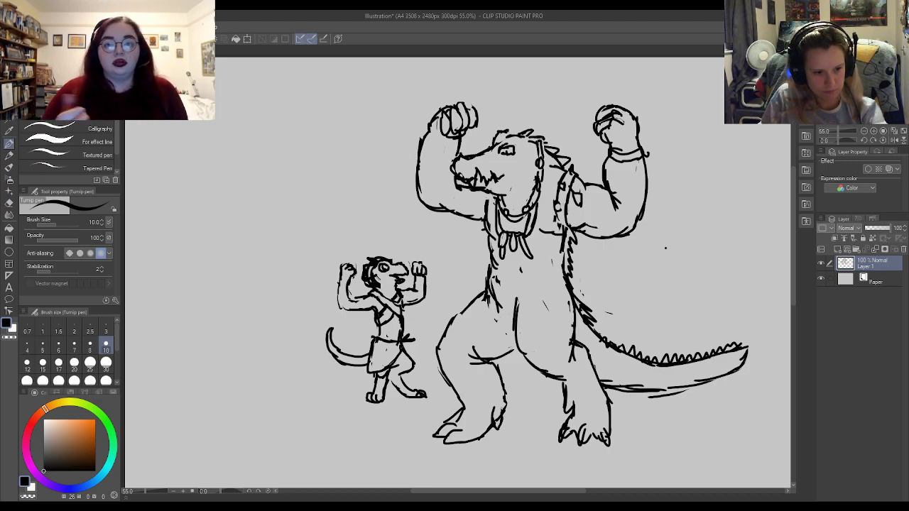
drag(445, 417, 433, 426)
key(e)
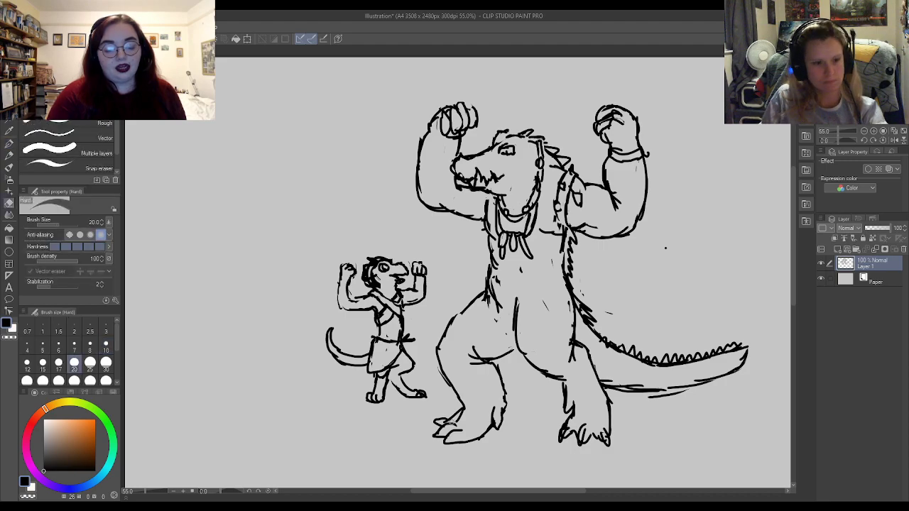
- Lasso the small tailed figure and move it down and away from the large creature, level with its feet
key(m)
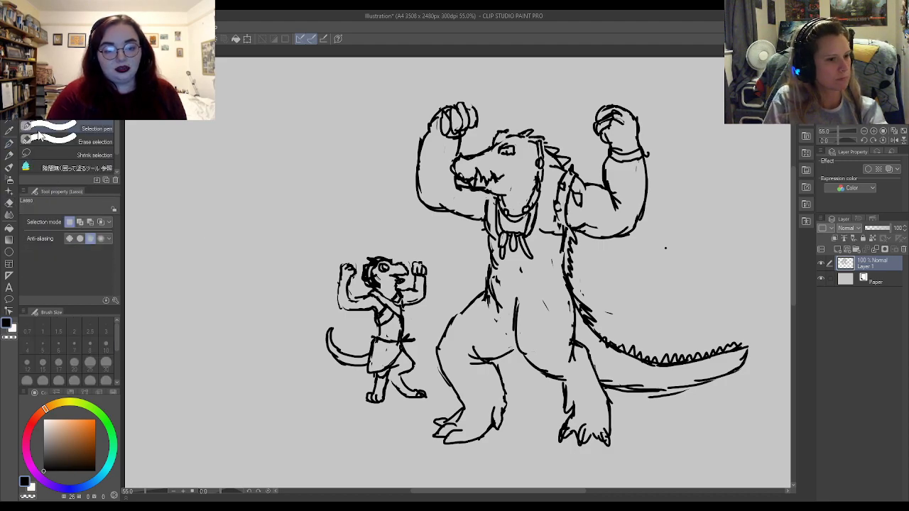
mouse_move(383, 429)
mouse_down()
mouse_move(437, 406)
mouse_move(436, 327)
mouse_move(344, 234)
mouse_move(387, 434)
mouse_up()
drag(409, 343, 389, 381)
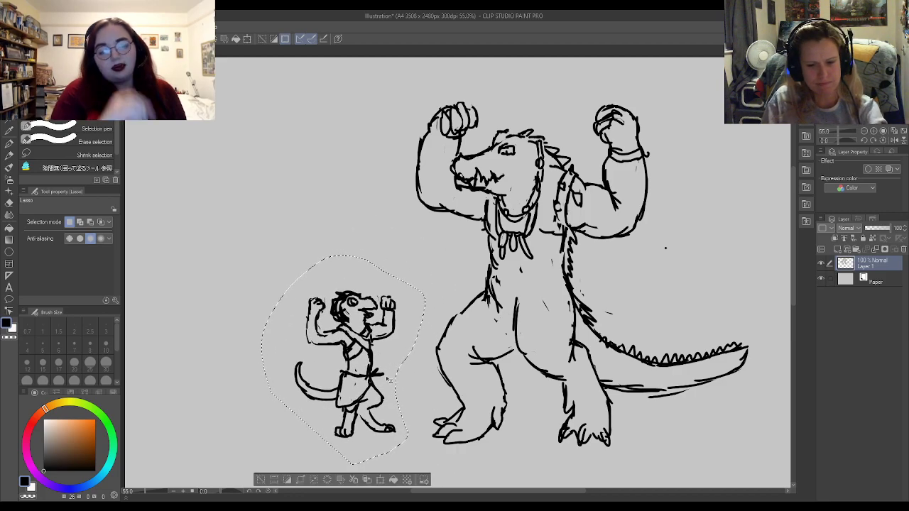
- Scale the selected small figure down, keep it standing near the large creature's foot level, and clear the selection
key(ctrl+t)
drag(425, 256, 383, 309)
drag(359, 369, 372, 365)
click(318, 478)
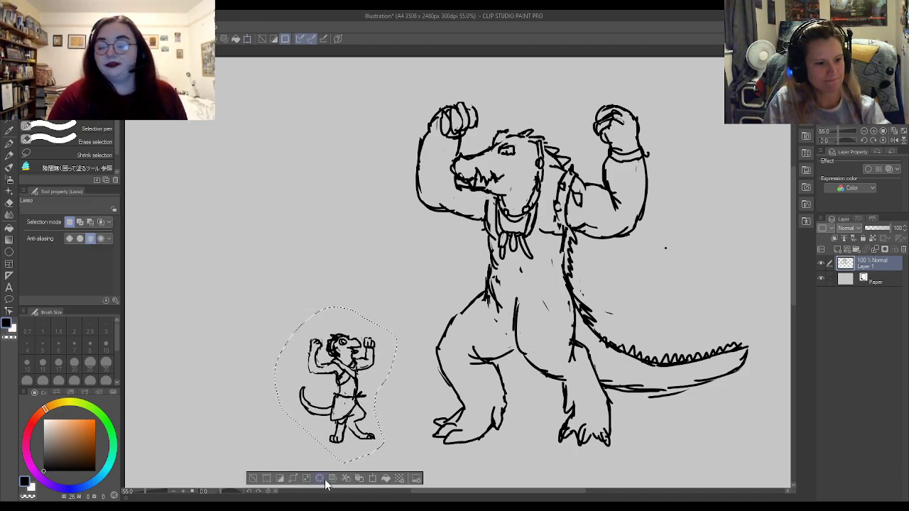
click(367, 290)
- Set the Turnip pen to size 6 and erase the dark scribbled lines behind the small figure's head
scroll(367, 277, down, 2)
scroll(361, 280, up, 5)
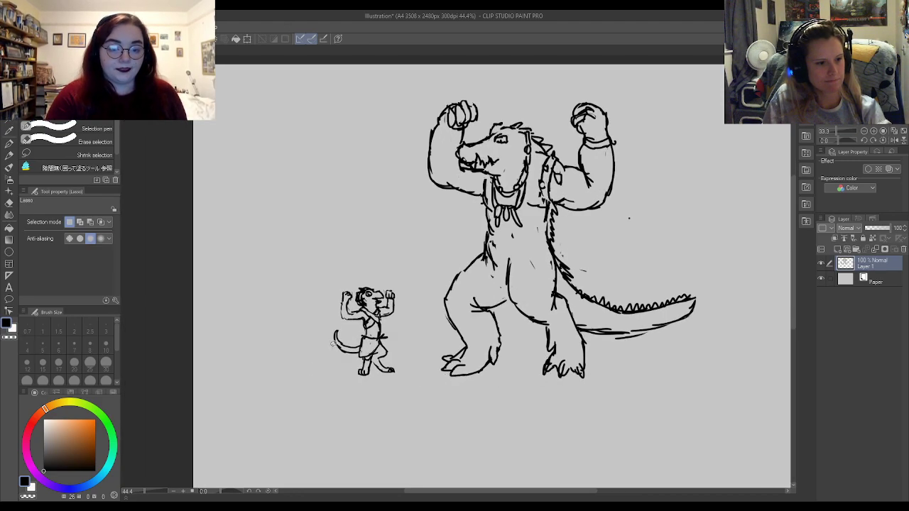
key(p)
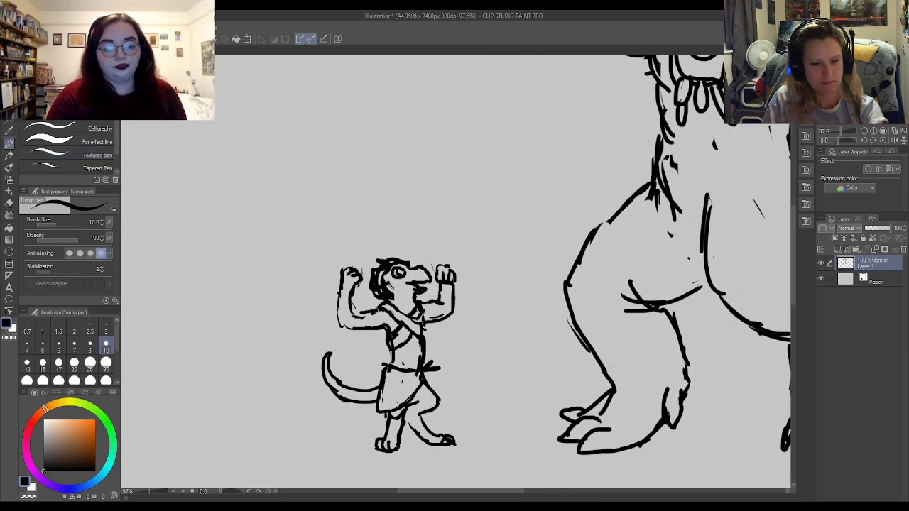
click(58, 346)
key(e)
mouse_move(372, 276)
mouse_down()
mouse_move(383, 291)
mouse_move(367, 279)
mouse_move(390, 264)
mouse_move(368, 267)
mouse_move(388, 269)
mouse_up()
key(p)
key(e)
key(p)
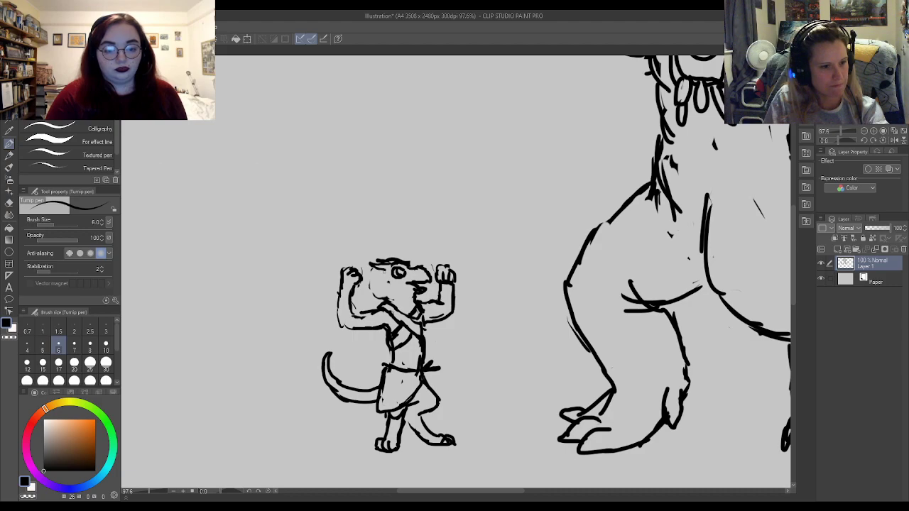
- Draw small pointed frills along the back of the small figure's head and darken its eye
drag(388, 277, 367, 282)
mouse_move(367, 278)
mouse_down()
mouse_move(381, 292)
mouse_move(368, 288)
mouse_up()
mouse_move(379, 285)
mouse_down()
mouse_move(373, 295)
mouse_move(369, 273)
mouse_up()
mouse_move(375, 269)
mouse_down()
mouse_move(370, 281)
mouse_move(420, 276)
mouse_move(399, 279)
mouse_up()
drag(398, 273, 403, 275)
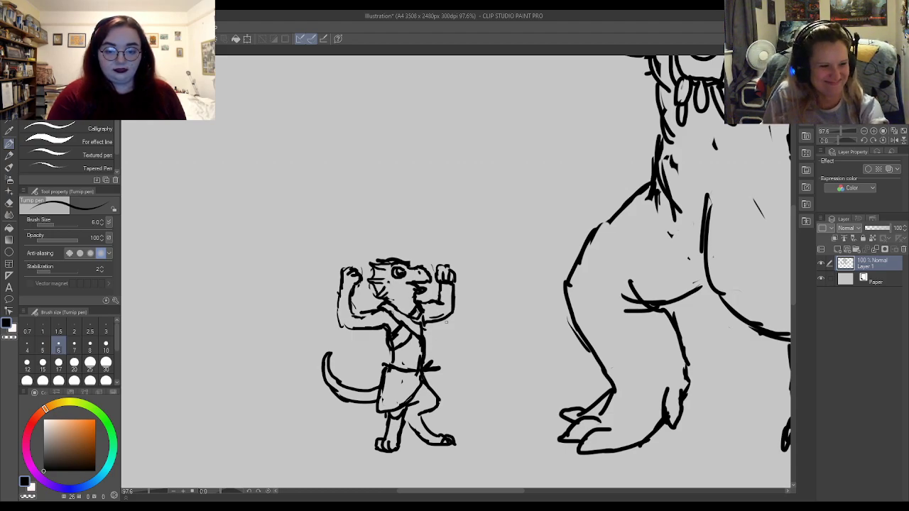
- Move the finished two-creature sketch up and left on the page, and add a new layer above it
scroll(436, 224, down, 5)
scroll(592, 135, up, 3)
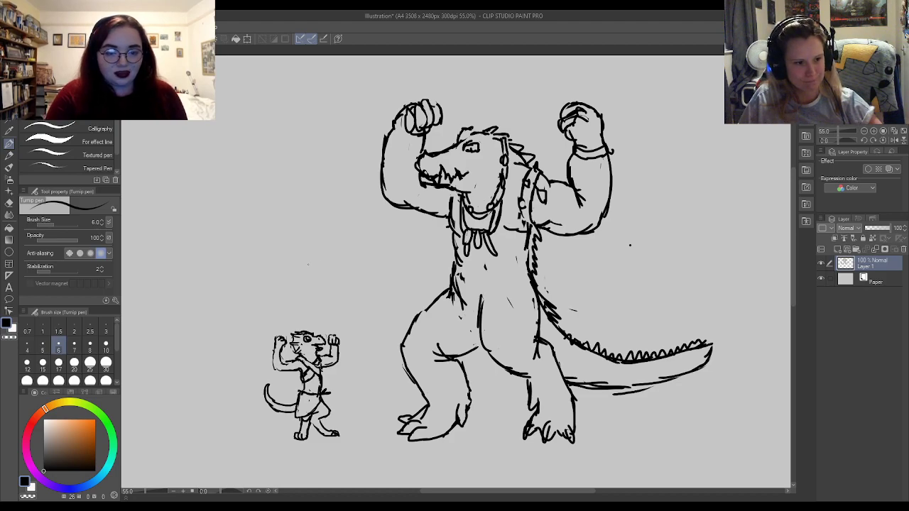
scroll(348, 261, down, 3)
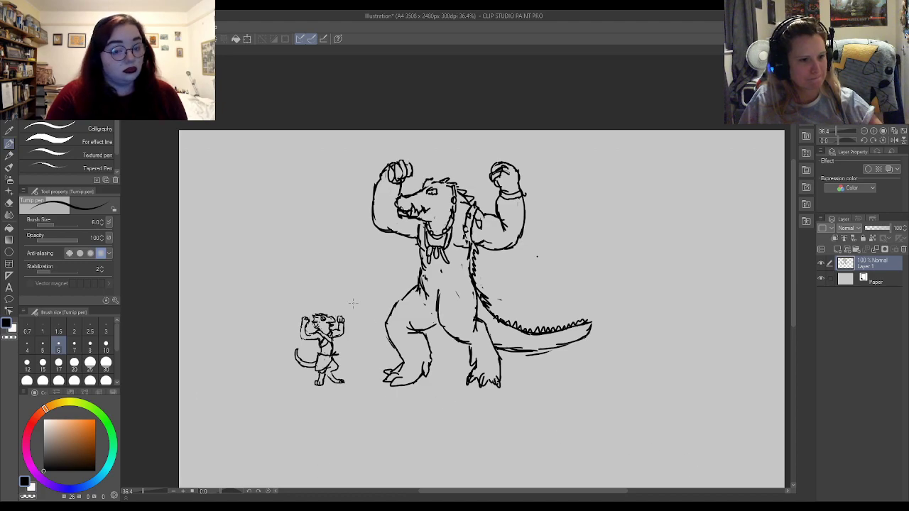
scroll(320, 277, down, 3)
scroll(424, 310, up, 5)
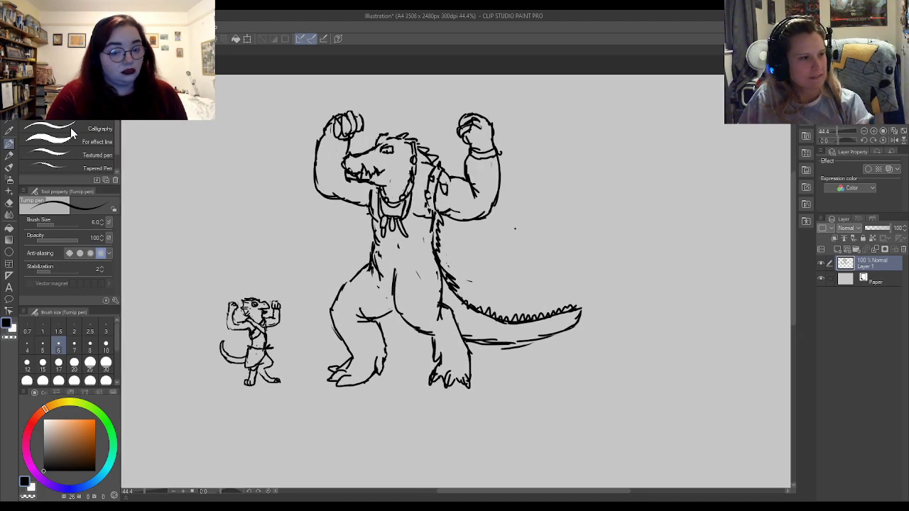
click(8, 93)
scroll(443, 217, down, 2)
drag(473, 271, 390, 254)
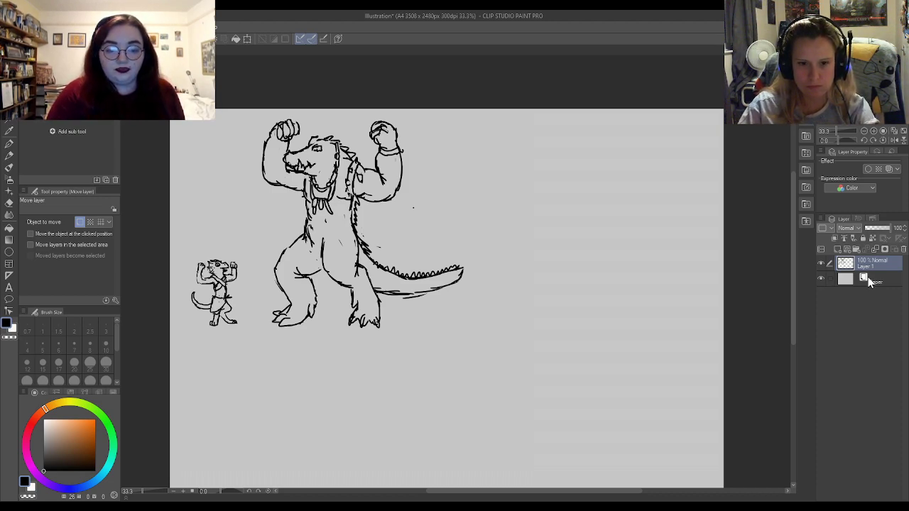
key(ctrl+z)
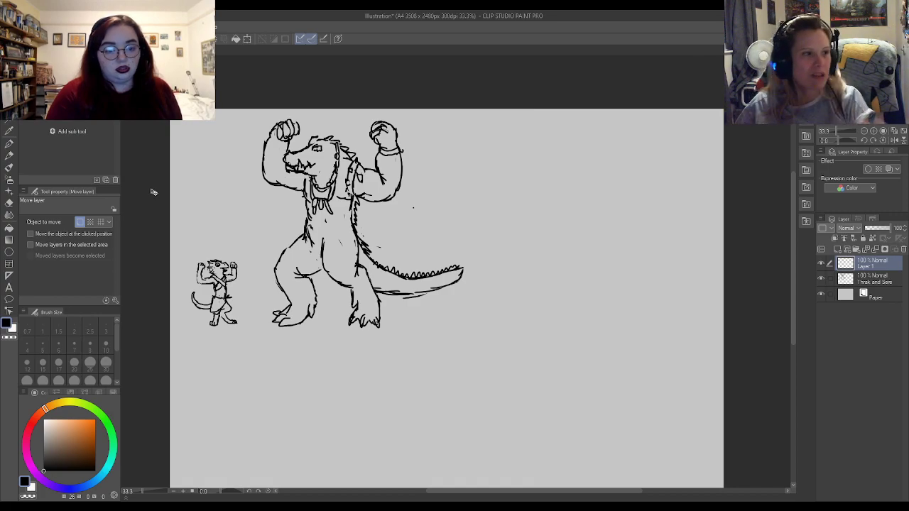
- Sketch a round head with a blunt, left-facing snout and nostril in the page's empty area, using the Turnip pen at size 10
click(9, 142)
scroll(587, 199, up, 3)
scroll(528, 175, down, 2)
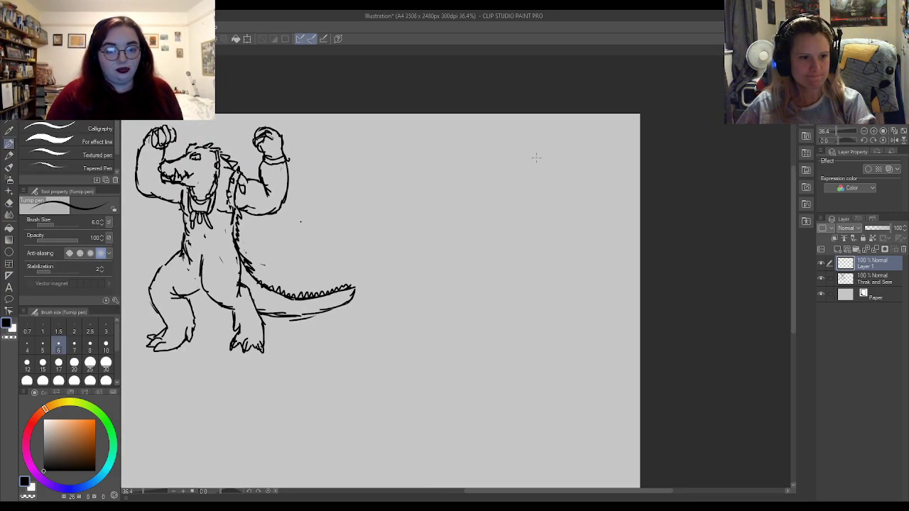
scroll(533, 156, up, 3)
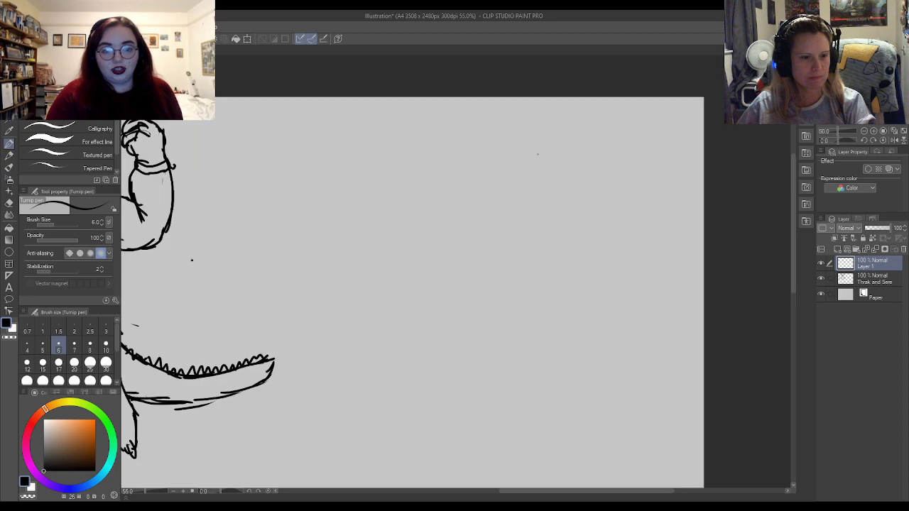
click(105, 346)
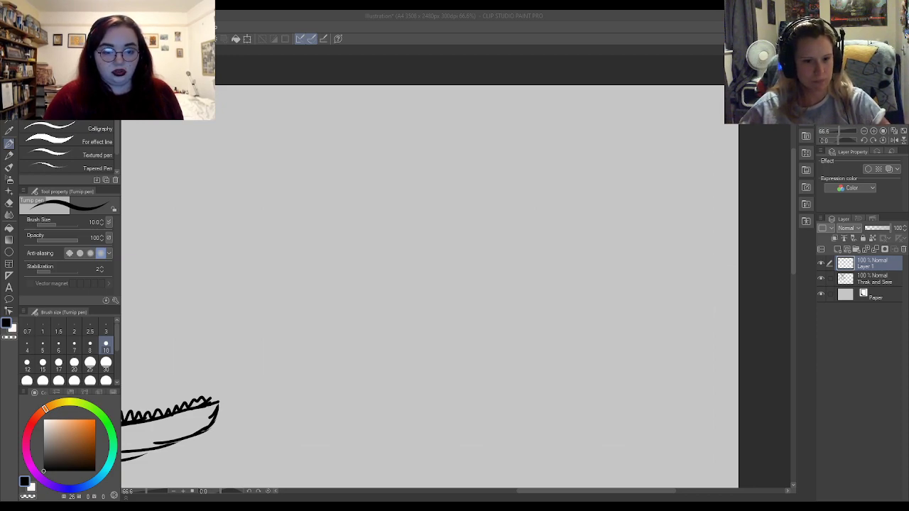
click(747, 353)
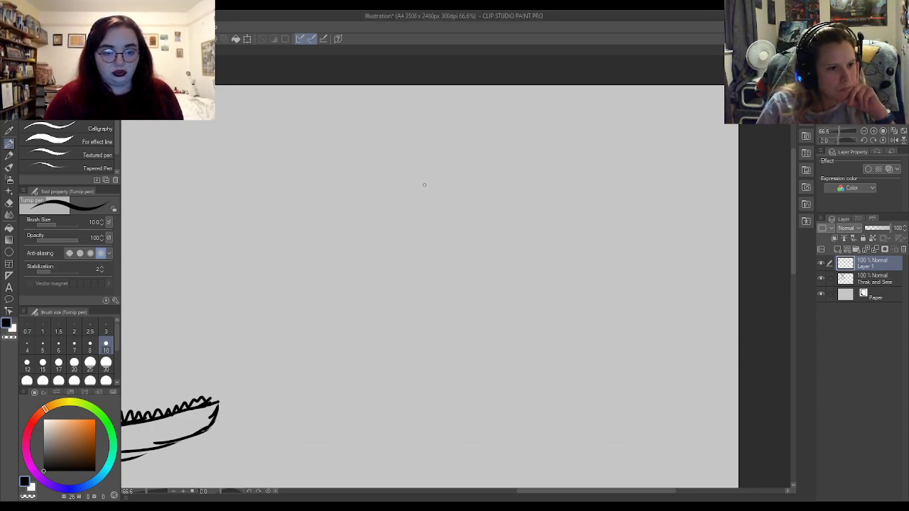
mouse_move(416, 174)
mouse_down()
mouse_move(374, 187)
mouse_move(394, 163)
mouse_up()
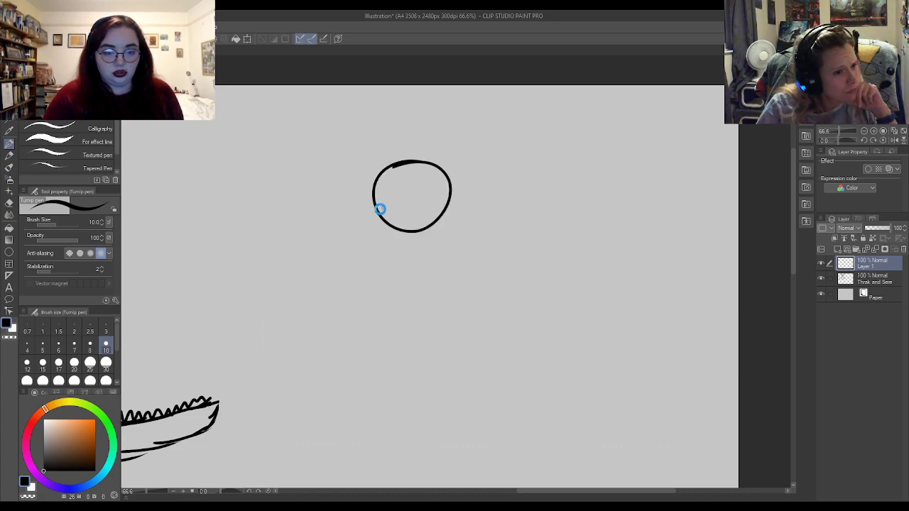
drag(381, 202, 354, 227)
mouse_move(408, 234)
mouse_down()
mouse_move(392, 244)
mouse_move(344, 228)
mouse_move(376, 239)
mouse_move(351, 253)
mouse_move(360, 258)
mouse_move(397, 246)
mouse_up()
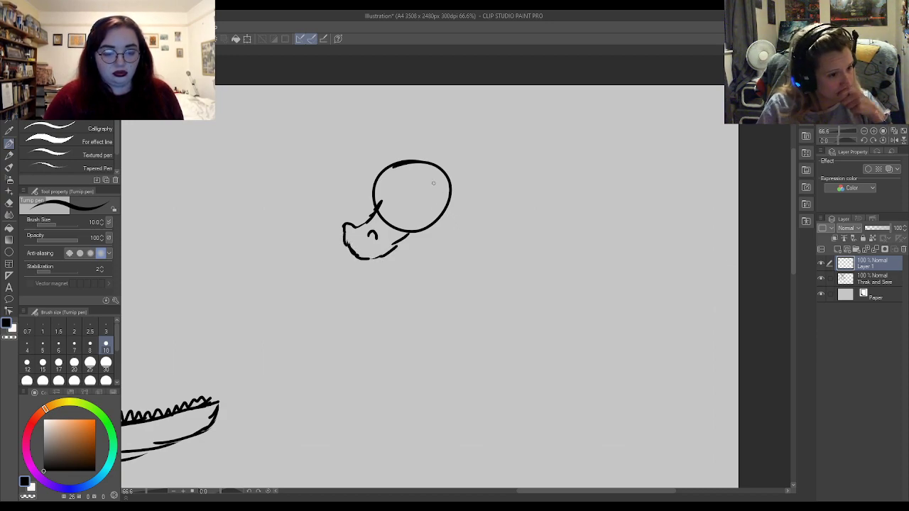
- Draw the neck and a spine line curving into a raised tail, and add ovals for the ribcage and hips
drag(447, 214, 412, 328)
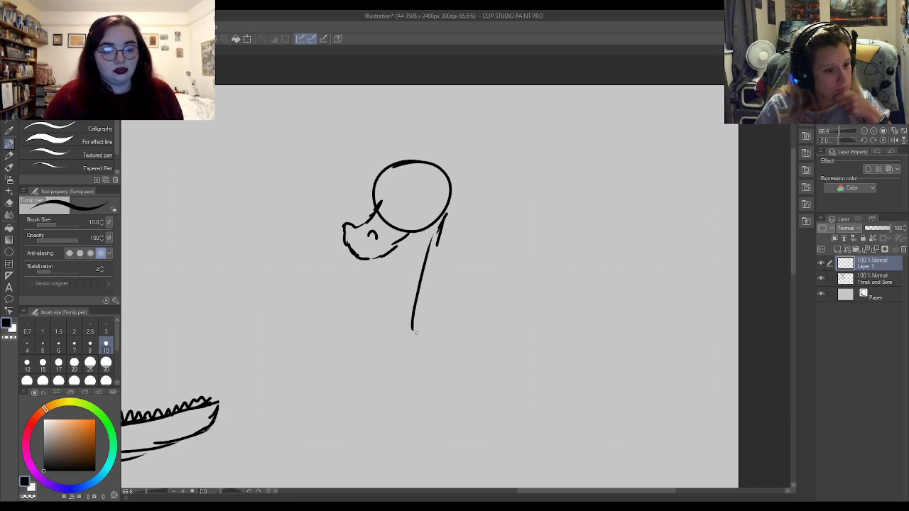
drag(425, 269, 426, 357)
scroll(376, 103, down, 1)
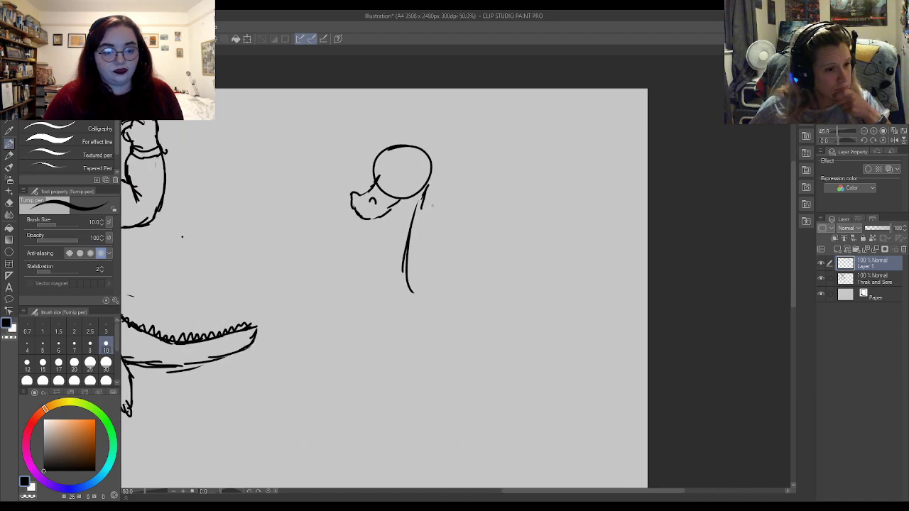
scroll(429, 206, up, 1)
mouse_move(395, 297)
mouse_down()
mouse_move(436, 364)
mouse_move(453, 369)
mouse_move(559, 299)
mouse_up()
drag(396, 234, 394, 230)
mouse_move(412, 325)
mouse_down()
mouse_move(399, 327)
mouse_move(426, 327)
mouse_up()
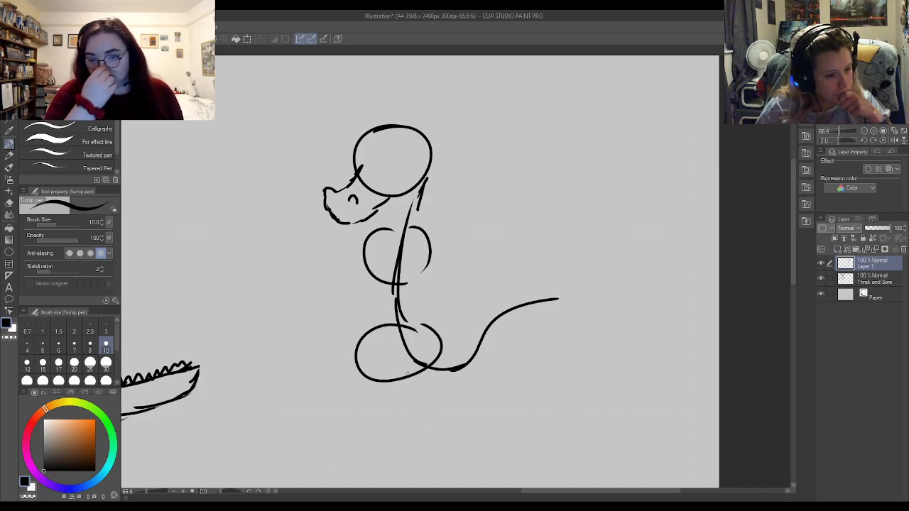
- Draw one thigh line down from each side of the hip oval and save the file as misc sketches
drag(364, 349, 342, 416)
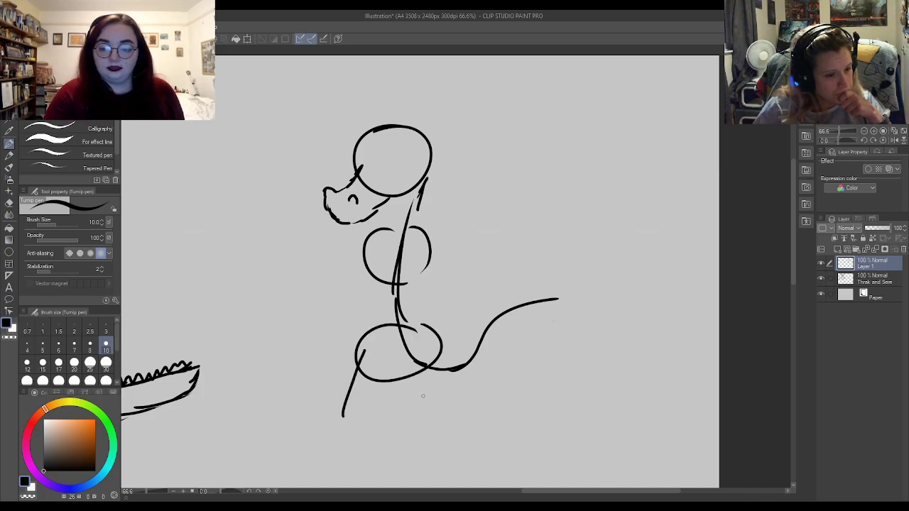
scroll(415, 169, down, 2)
scroll(392, 329, up, 2)
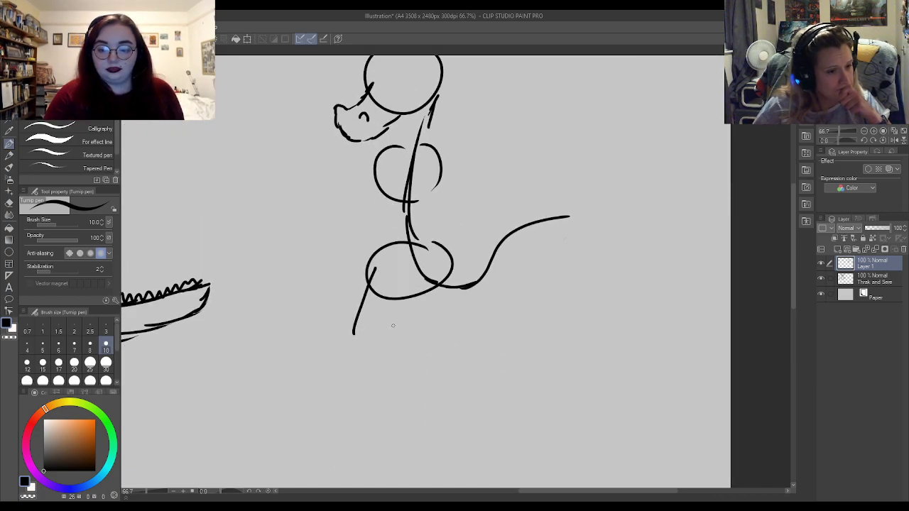
drag(434, 283, 451, 338)
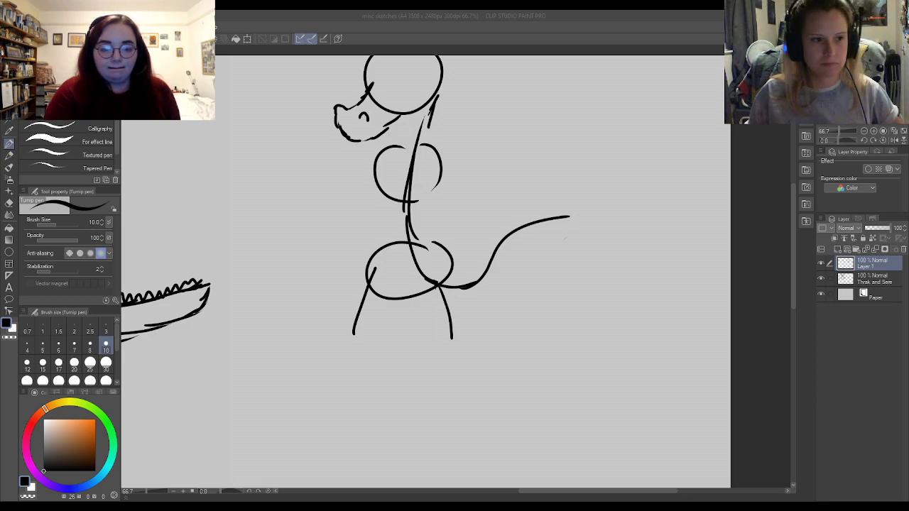
click(759, 337)
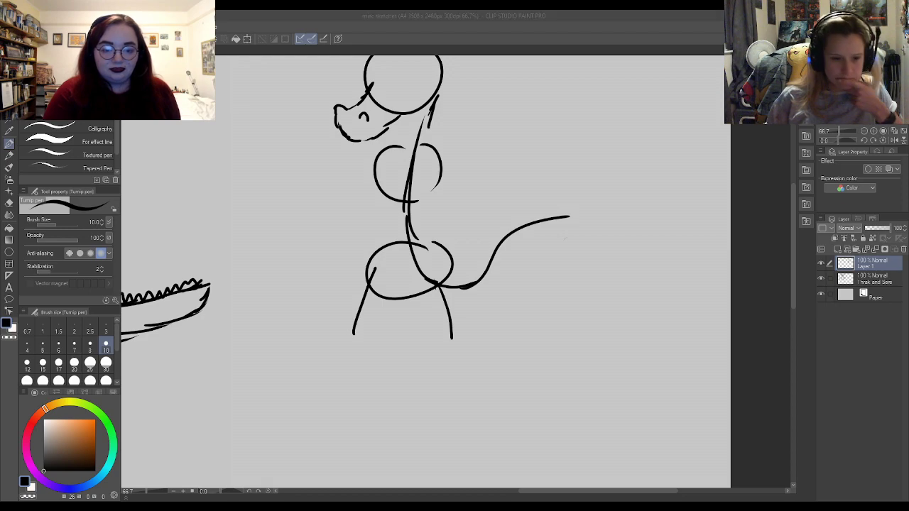
click(579, 267)
- Strengthen the new creature's lower jaw line and draw both slanted eyes and a short brow mark on the head
scroll(580, 267, up, 2)
scroll(572, 316, down, 4)
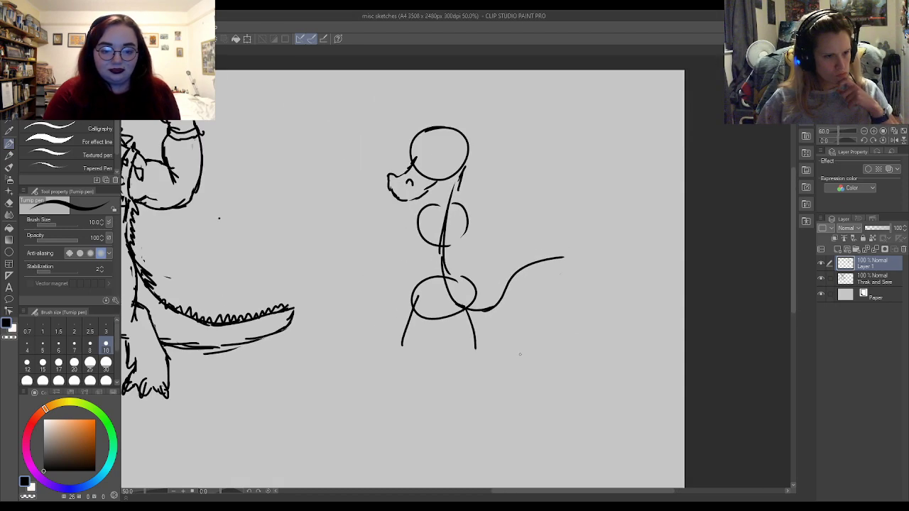
scroll(526, 354, up, 1)
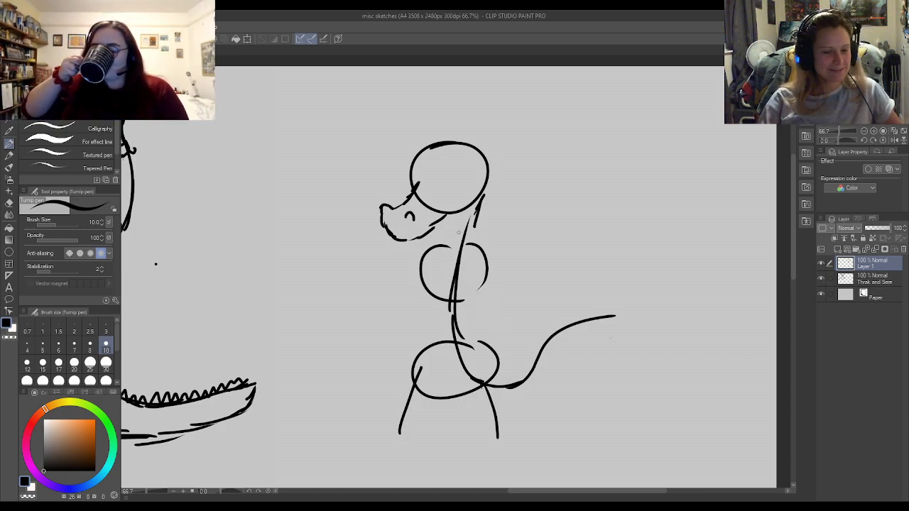
mouse_move(408, 243)
mouse_down()
mouse_move(429, 242)
mouse_move(450, 216)
mouse_move(418, 246)
mouse_move(455, 217)
mouse_up()
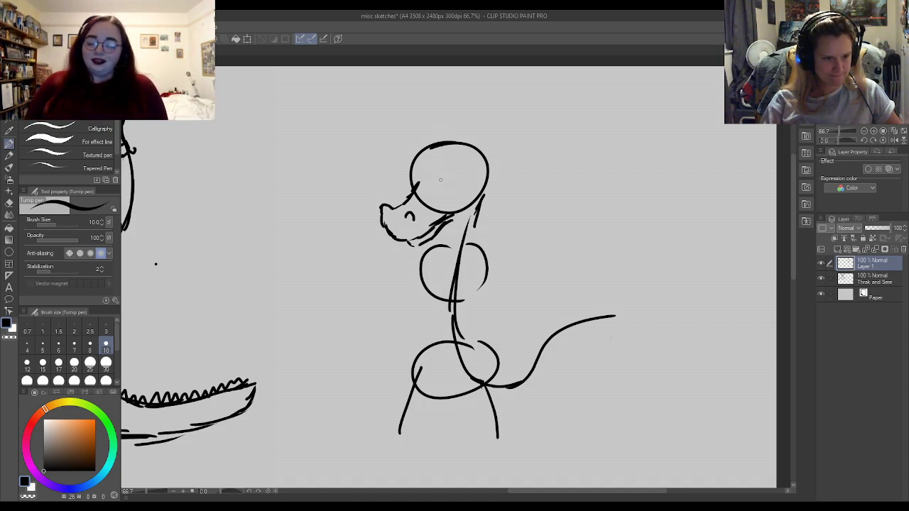
mouse_move(438, 182)
mouse_down()
mouse_move(461, 163)
mouse_move(444, 186)
mouse_move(458, 182)
mouse_move(418, 179)
mouse_move(417, 165)
mouse_move(415, 179)
mouse_up()
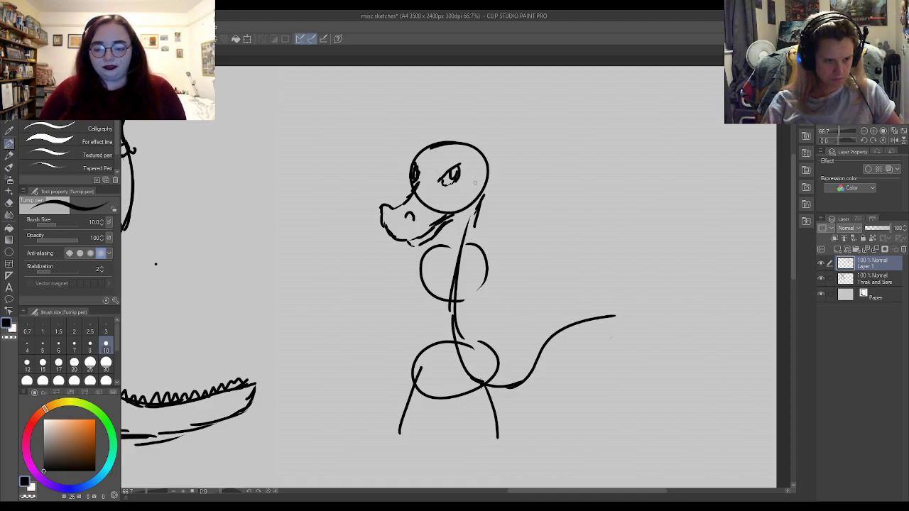
mouse_move(435, 145)
mouse_down()
mouse_move(458, 144)
mouse_move(424, 159)
mouse_up()
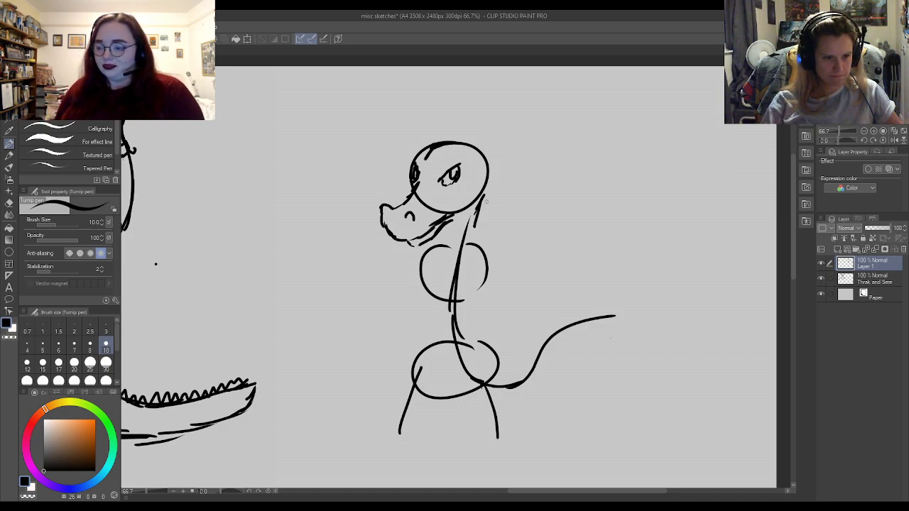
- Sketch the new creature's shoulder and an arm reaching out behind it, with several splayed lines for the raised forearm
mouse_move(473, 202)
mouse_down()
mouse_move(470, 241)
mouse_move(493, 245)
mouse_up()
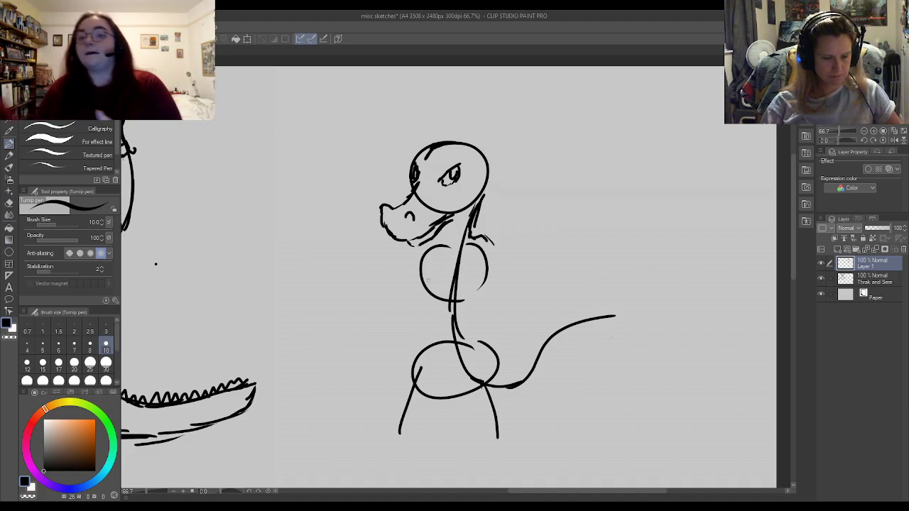
key(ctrl+minus)
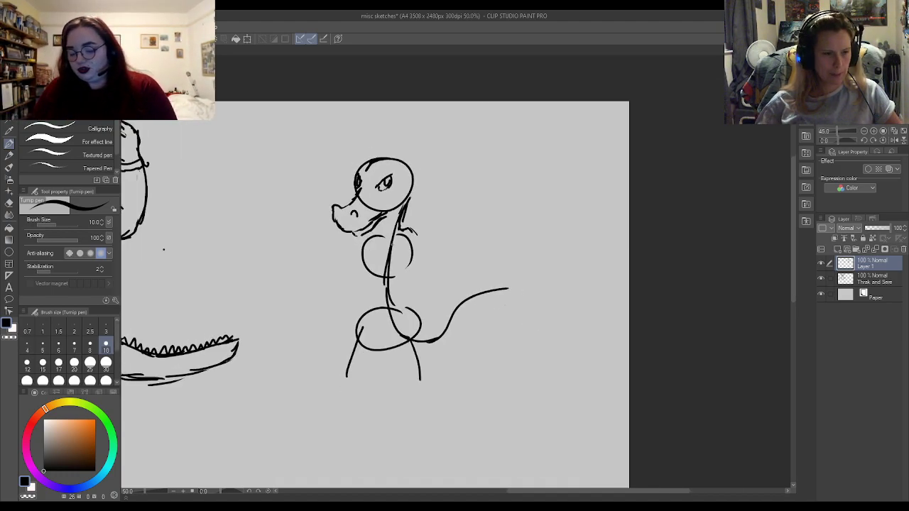
key(ctrl+plus)
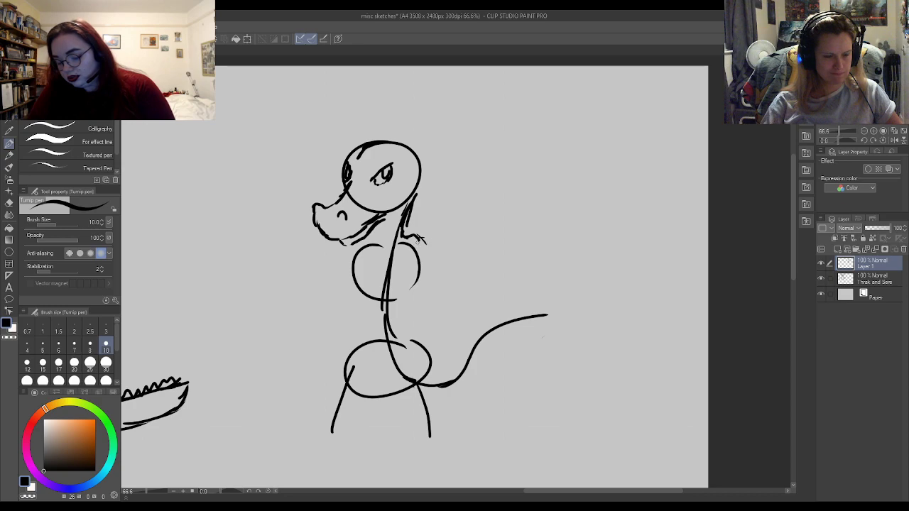
mouse_move(415, 244)
mouse_down()
mouse_move(475, 225)
mouse_move(485, 186)
mouse_up()
drag(471, 225, 504, 155)
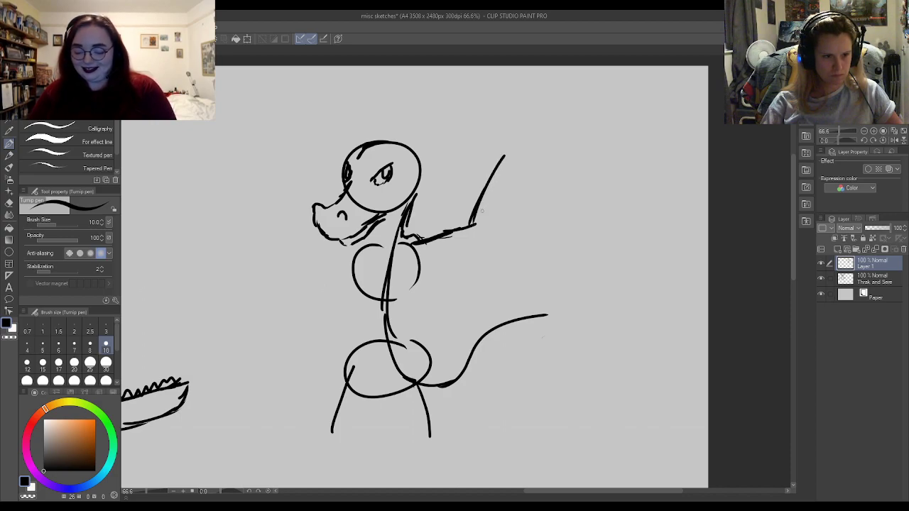
drag(474, 222, 527, 180)
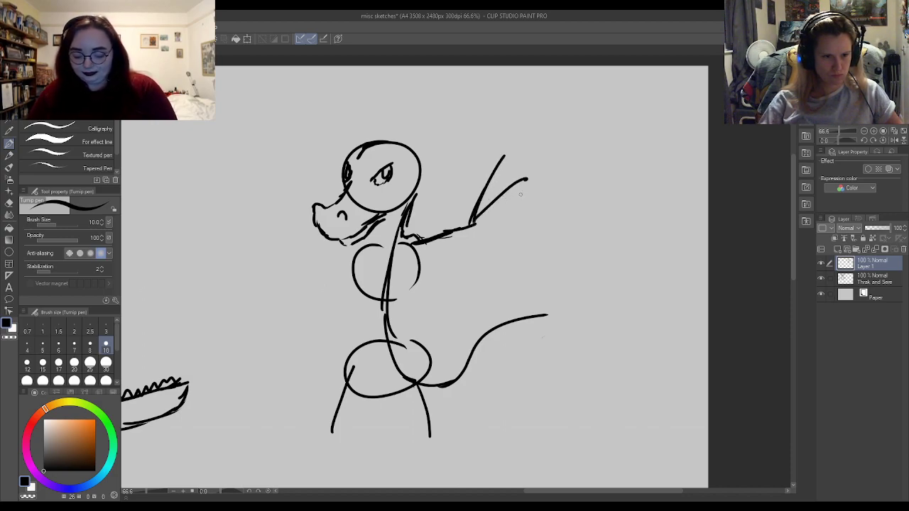
mouse_move(475, 224)
mouse_down()
mouse_move(521, 190)
mouse_move(528, 196)
mouse_move(465, 244)
mouse_up()
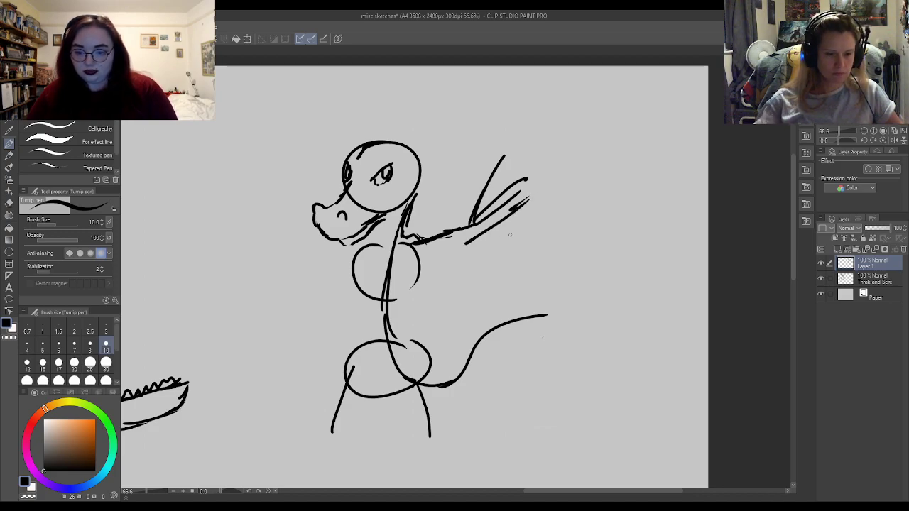
- Undo the lowest line of the raised forearm and erase its steep uppermost line
scroll(509, 235, down, 1)
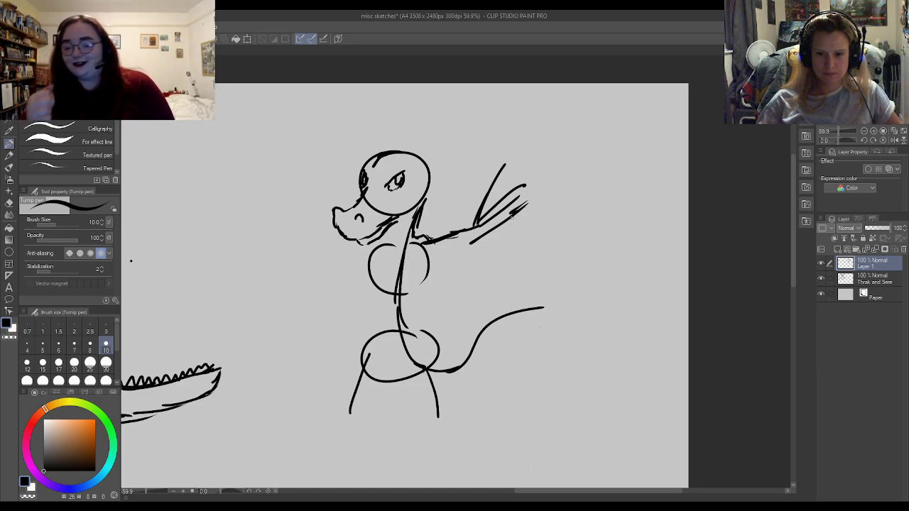
drag(514, 209, 506, 213)
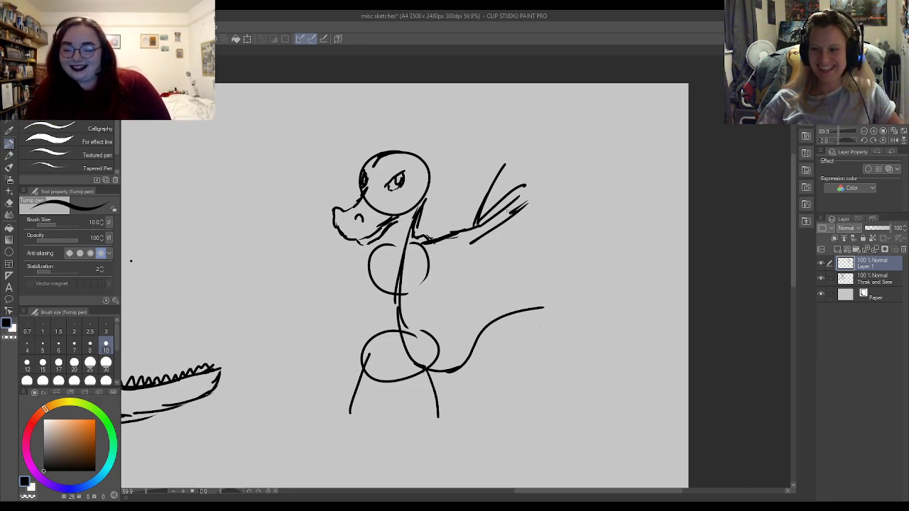
key(ctrl+z)
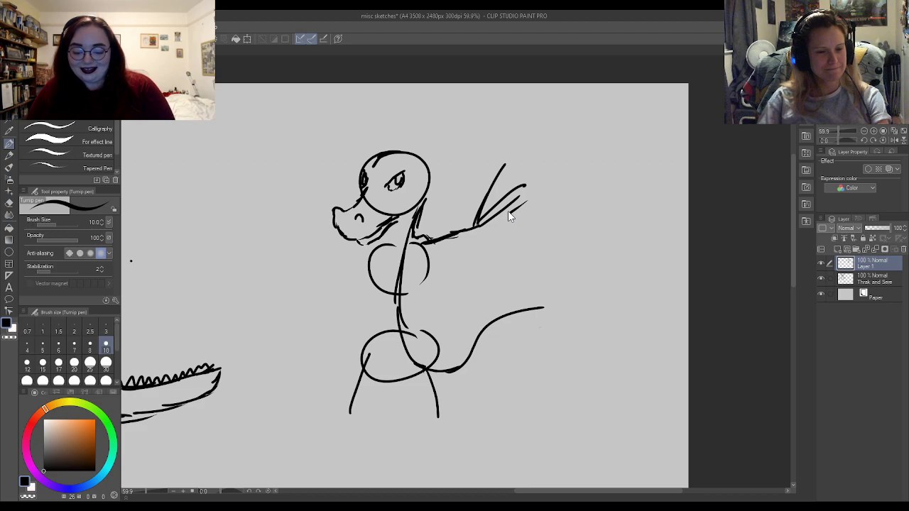
key(e)
drag(503, 169, 480, 213)
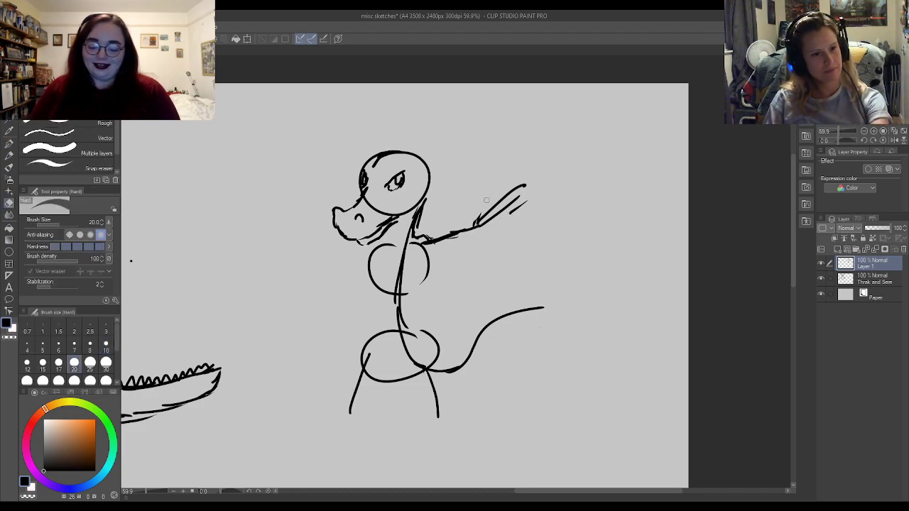
key(p)
- Draw both sides of the torso, connecting the ribcage oval to the hip oval
scroll(583, 257, down, 6)
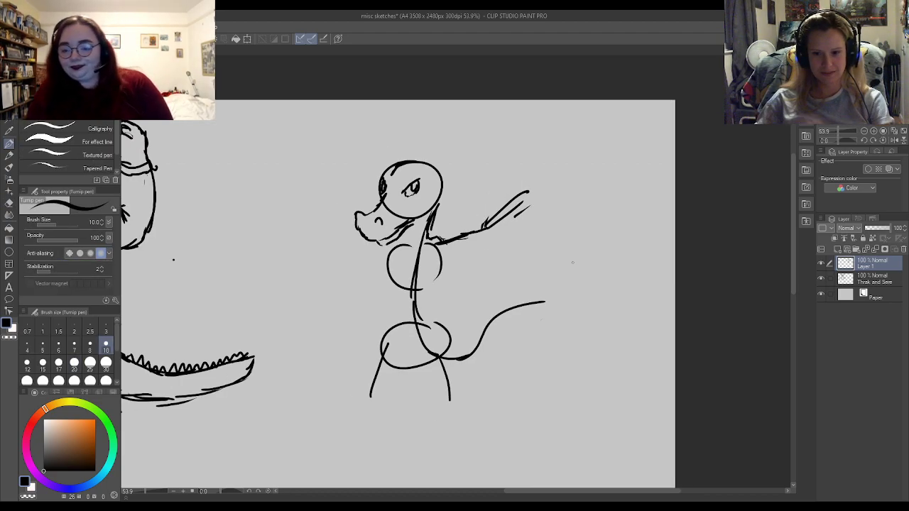
scroll(345, 288, up, 5)
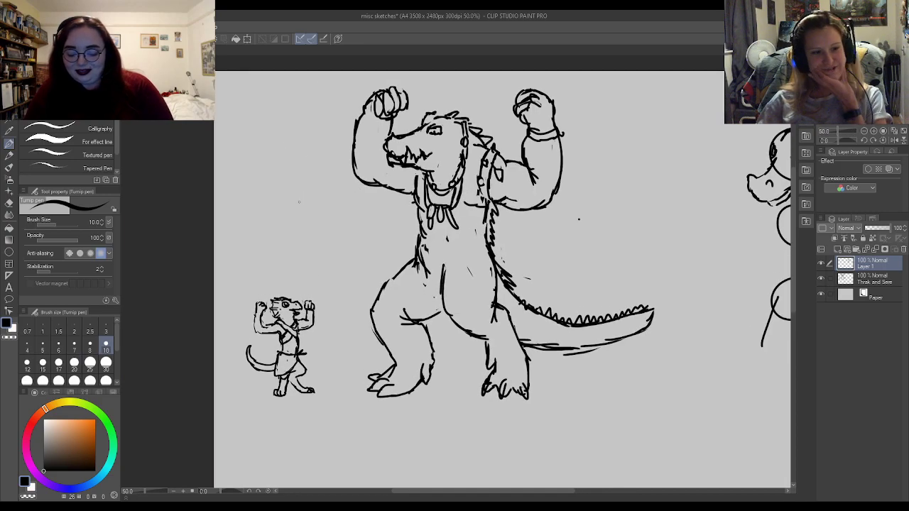
scroll(320, 174, up, 2)
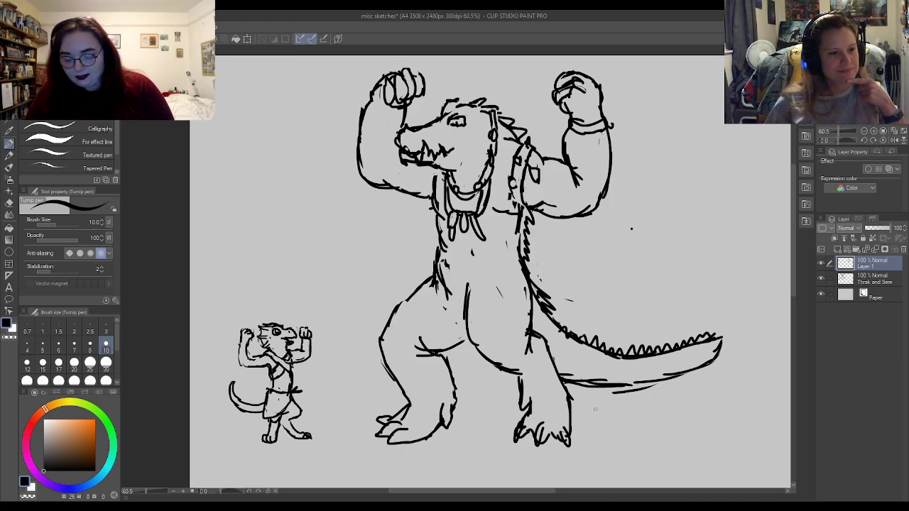
scroll(488, 394, down, 4)
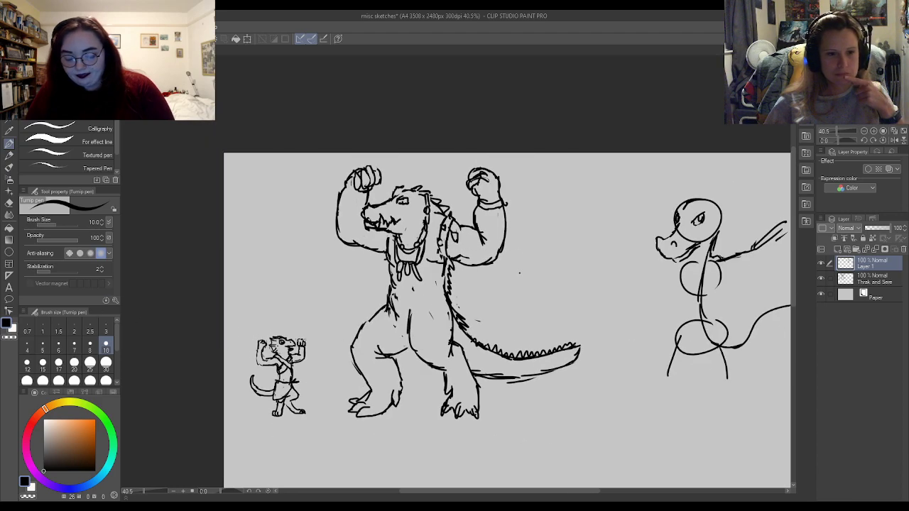
scroll(680, 305, up, 2)
scroll(680, 305, up, 2)
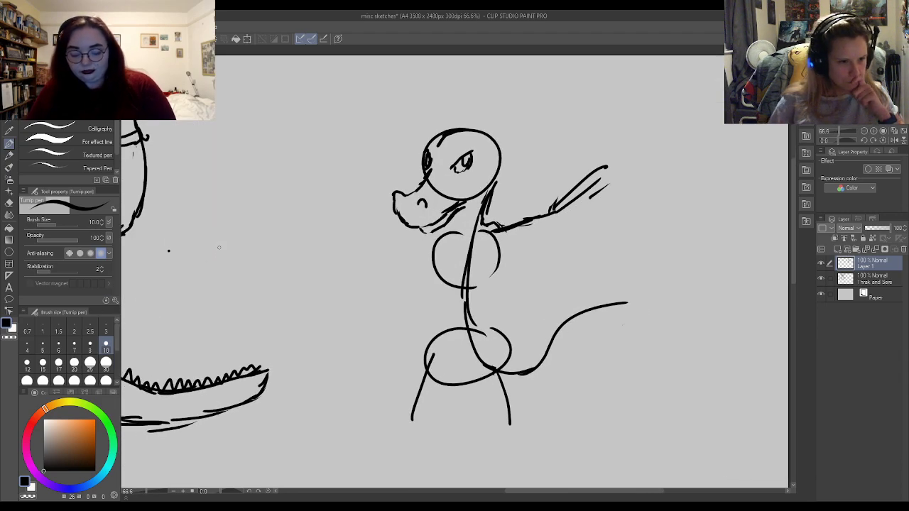
mouse_move(437, 238)
mouse_down()
mouse_move(444, 279)
mouse_move(430, 342)
mouse_up()
mouse_move(495, 280)
mouse_down()
mouse_move(490, 311)
mouse_move(511, 346)
mouse_up()
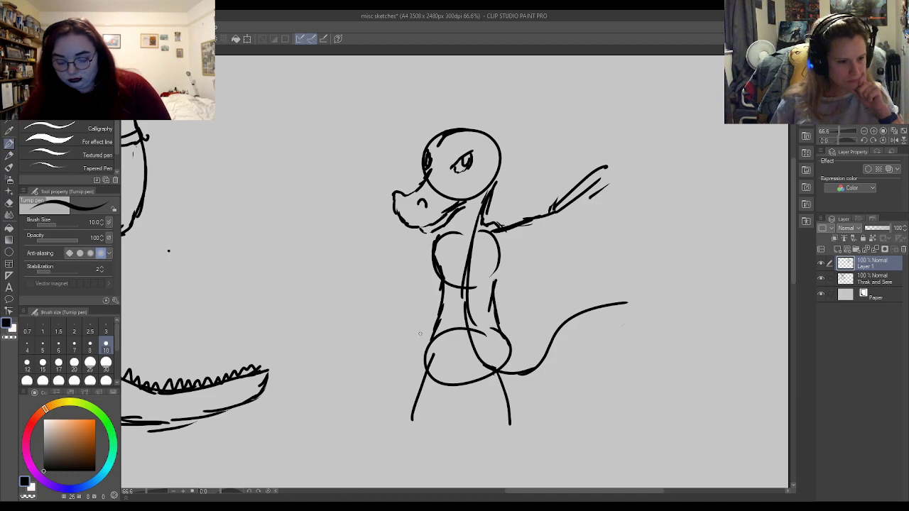
- Draw the other arm bent outward at the elbow, with its forearm returning to the hip
mouse_move(414, 245)
mouse_down()
mouse_move(434, 236)
mouse_move(415, 243)
mouse_move(376, 295)
mouse_move(399, 306)
mouse_move(419, 341)
mouse_up()
drag(410, 290, 437, 267)
mouse_move(420, 302)
mouse_down()
mouse_move(415, 294)
mouse_move(431, 338)
mouse_up()
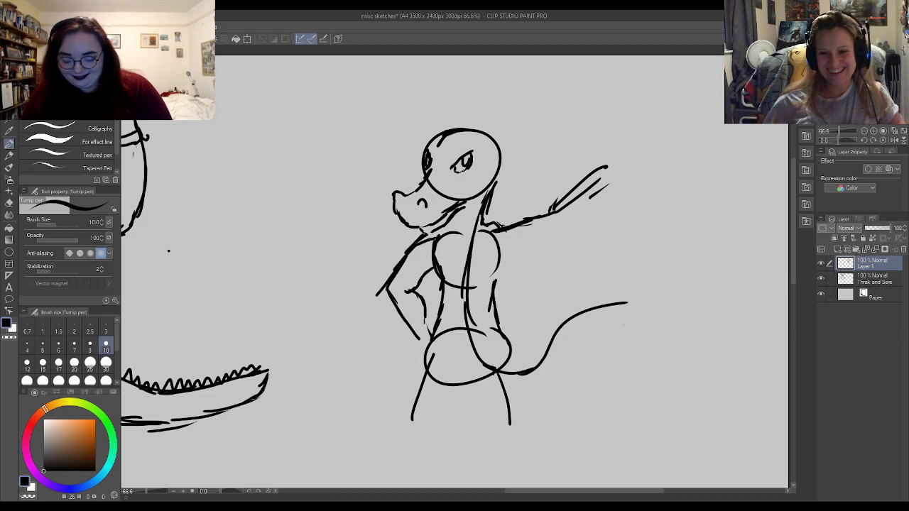
- Erase the upper forearm lines of the outstretched arm to leave a single main line
scroll(712, 368, down, 2)
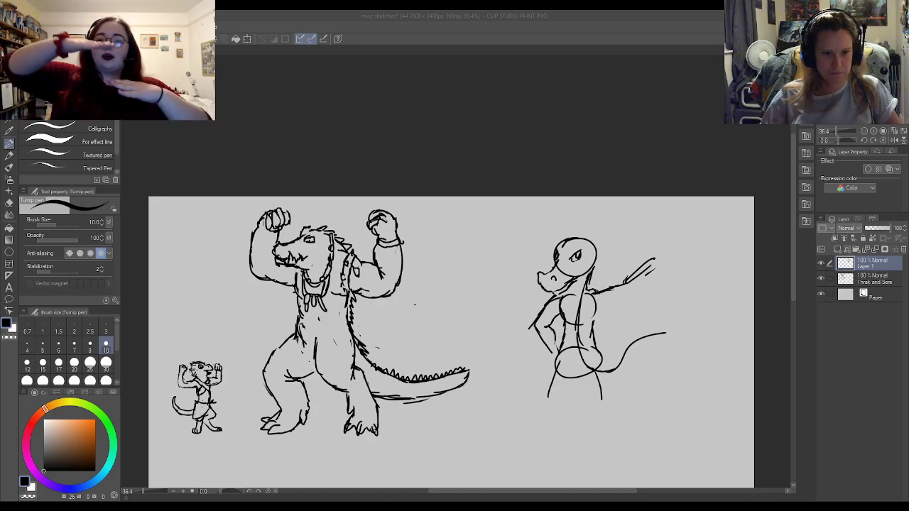
scroll(575, 341, up, 2)
scroll(575, 341, down, 2)
scroll(689, 319, up, 3)
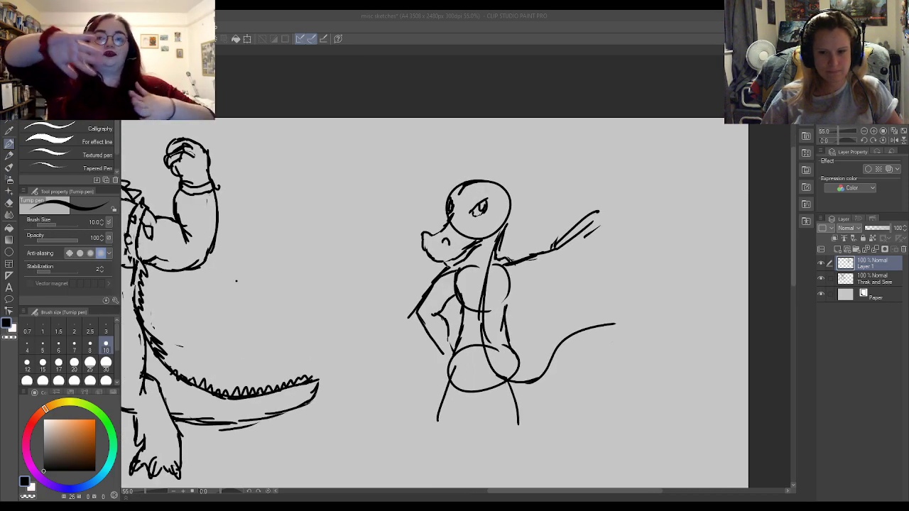
scroll(688, 304, up, 1)
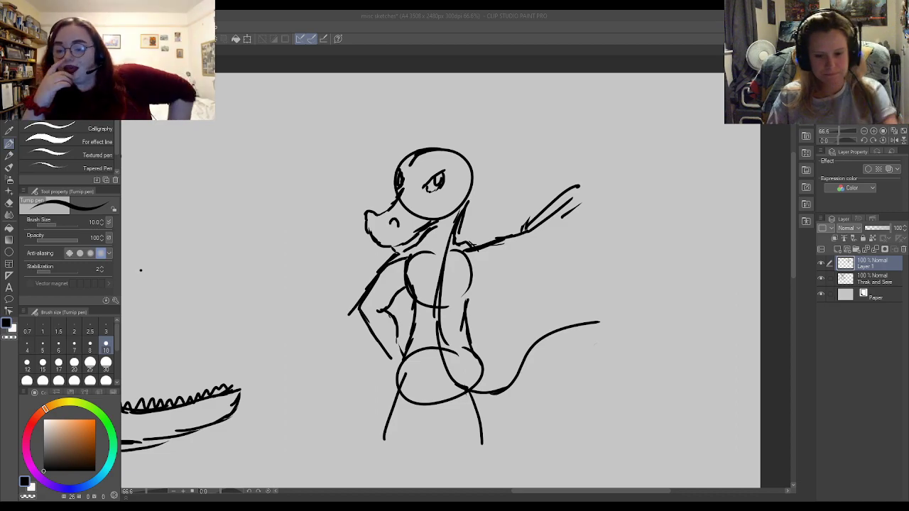
key(e)
mouse_move(525, 227)
mouse_down()
mouse_move(577, 188)
mouse_move(557, 198)
mouse_up()
click(571, 229)
key(p)
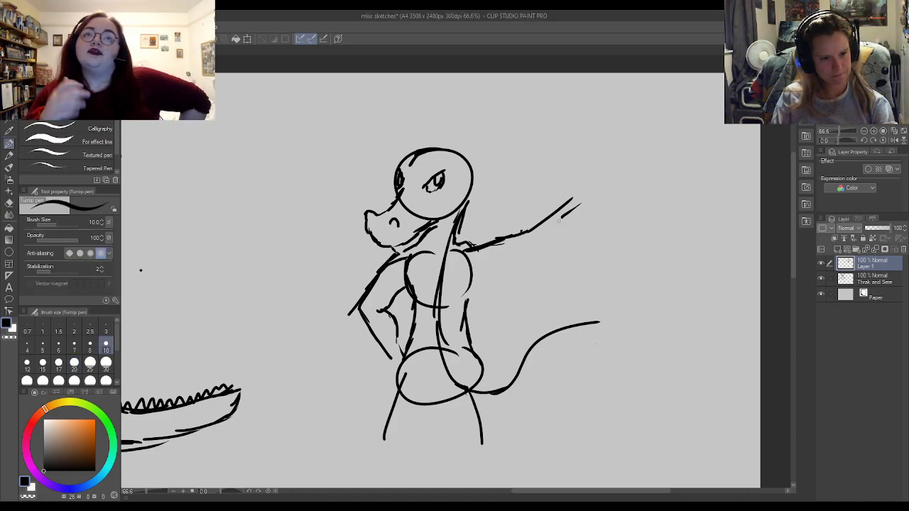
- Add a flat hand line to the outstretched arm, and erase the slanted line across it and the marks below
mouse_move(569, 201)
mouse_down()
mouse_move(581, 186)
mouse_move(612, 183)
mouse_up()
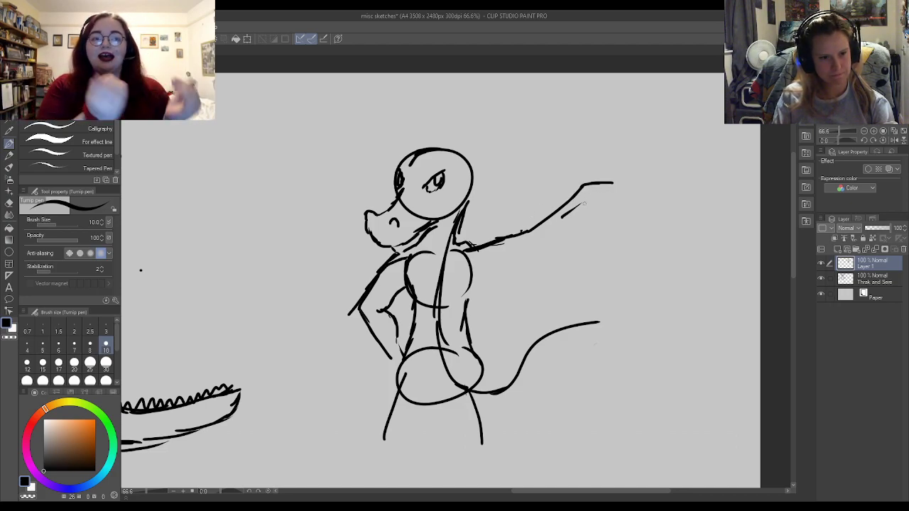
drag(581, 193, 602, 202)
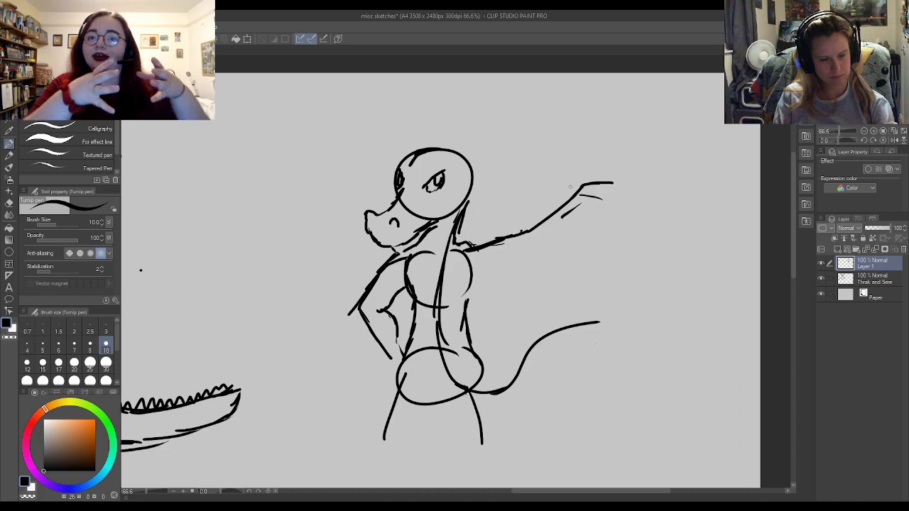
drag(514, 174, 627, 216)
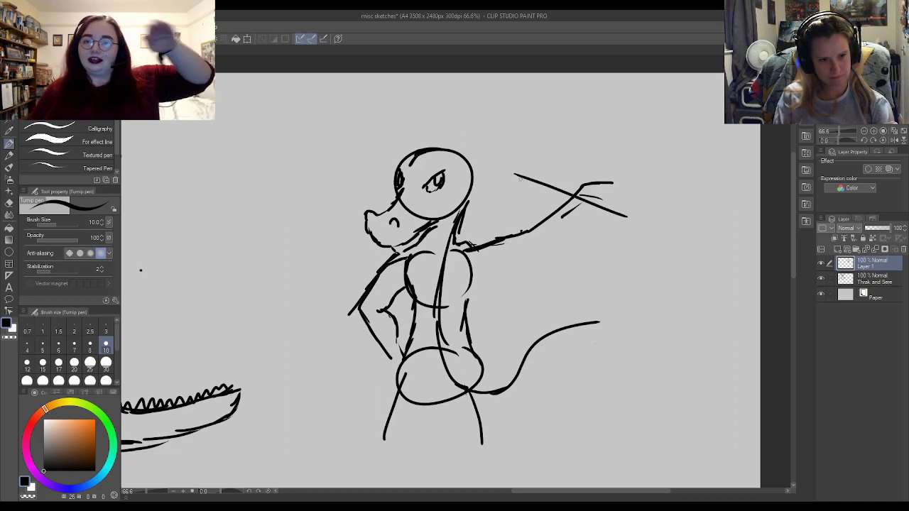
key(e)
mouse_move(518, 175)
mouse_down()
mouse_move(571, 195)
mouse_move(563, 220)
mouse_move(588, 199)
mouse_move(614, 213)
mouse_move(596, 201)
mouse_up()
key(p)
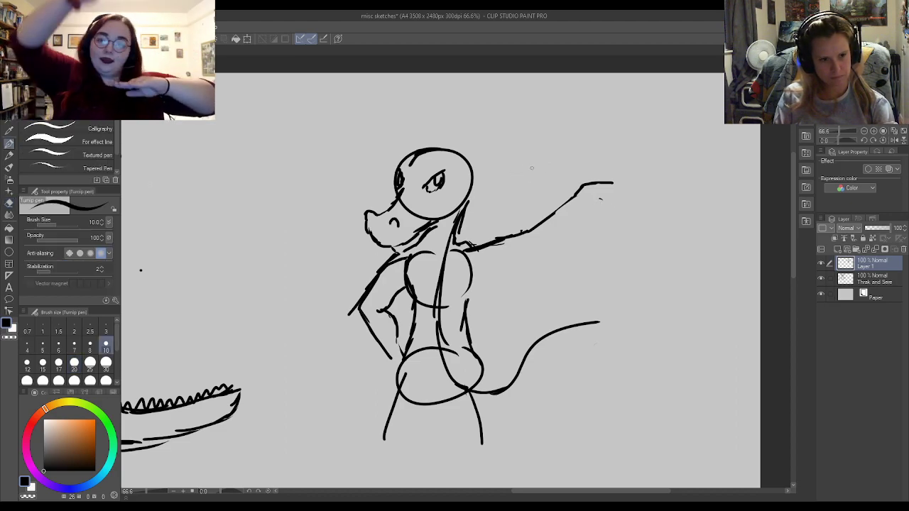
- Outline a long, slanted beam-like shape across the outstretched hand, with upper and lower edges and a short closing end line
mouse_move(522, 171)
mouse_down()
mouse_move(615, 199)
mouse_move(621, 191)
mouse_move(687, 208)
mouse_up()
scroll(550, 109, down, 1)
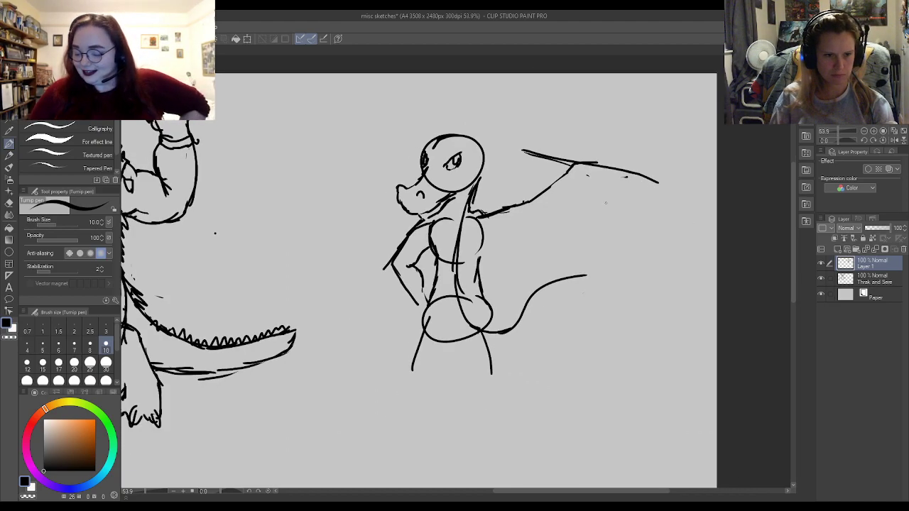
scroll(630, 220, up, 1)
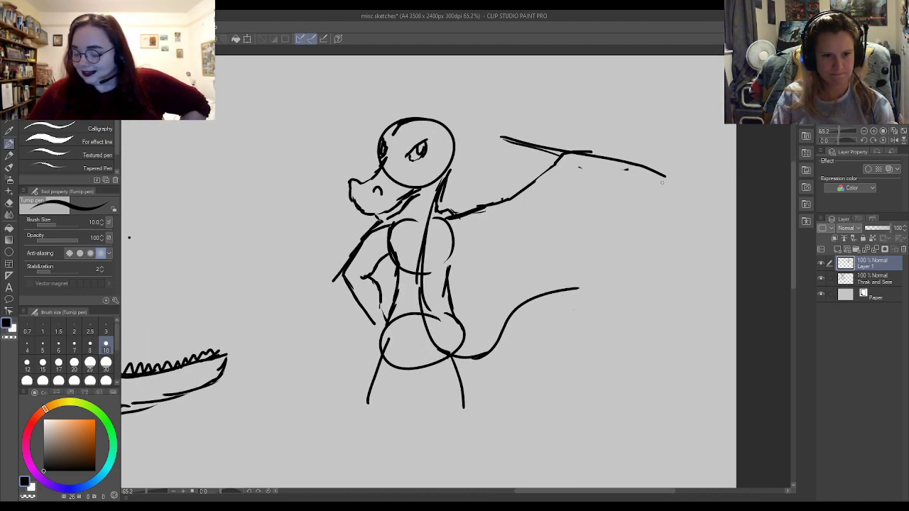
mouse_move(665, 177)
mouse_down()
mouse_move(679, 182)
mouse_move(670, 197)
mouse_up()
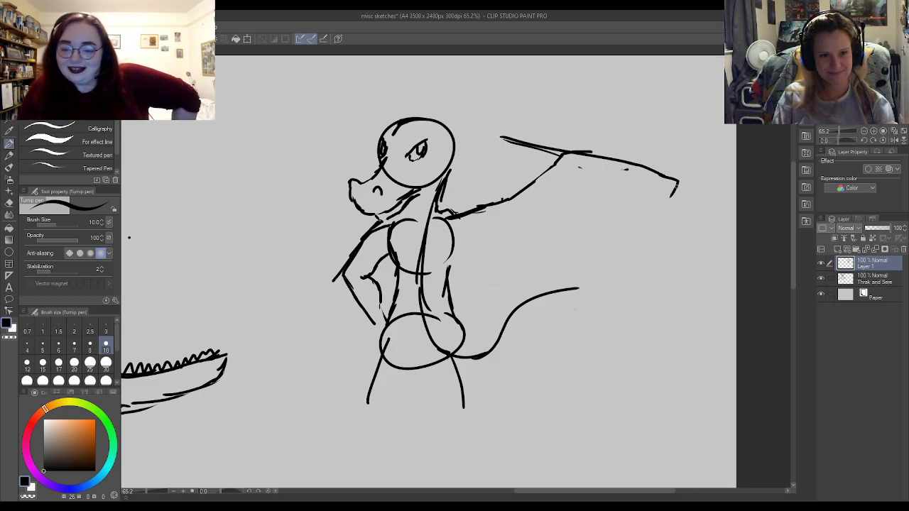
mouse_move(480, 157)
mouse_down()
mouse_move(553, 176)
mouse_move(601, 189)
mouse_up()
drag(534, 163, 674, 201)
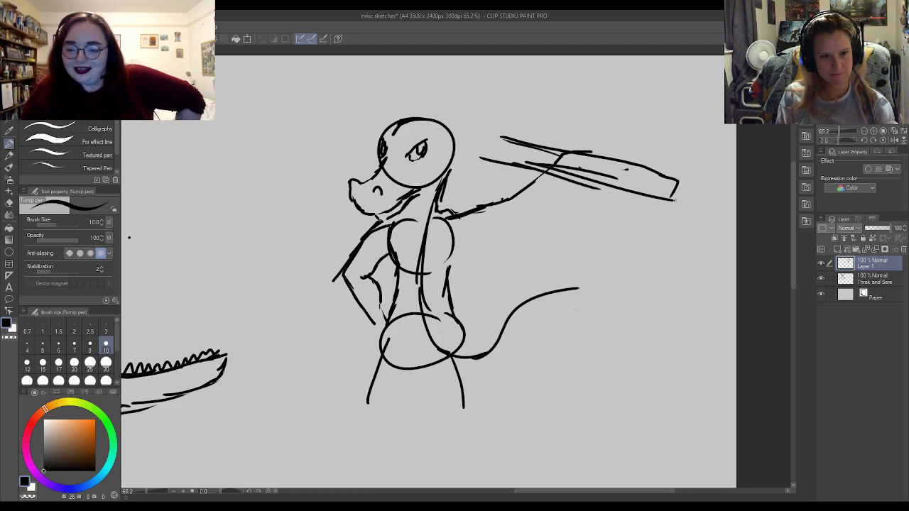
- Erase the arm and hand lines that overlap the inside of the long slanted shape
key(e)
mouse_move(559, 160)
mouse_down()
mouse_move(612, 178)
mouse_move(527, 163)
mouse_up()
mouse_move(585, 176)
mouse_down()
mouse_move(629, 174)
mouse_move(551, 155)
mouse_move(516, 158)
mouse_move(589, 184)
mouse_move(539, 149)
mouse_up()
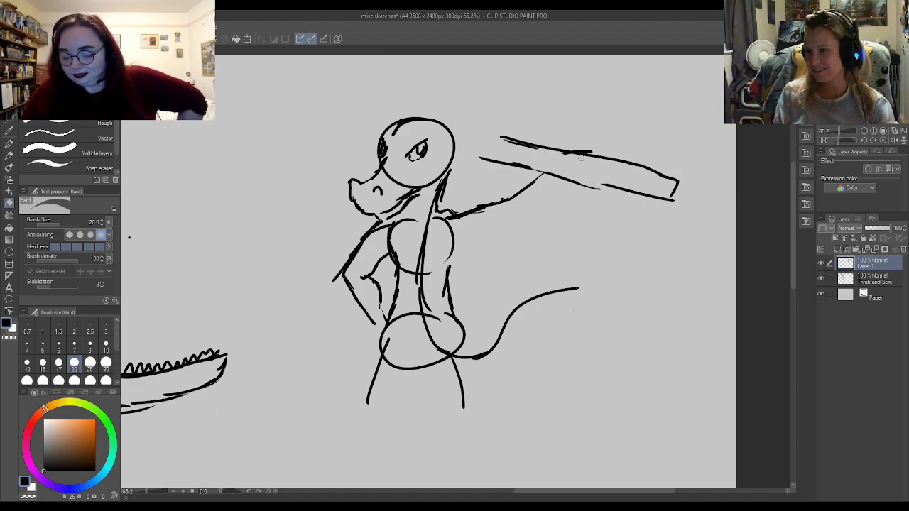
key(p)
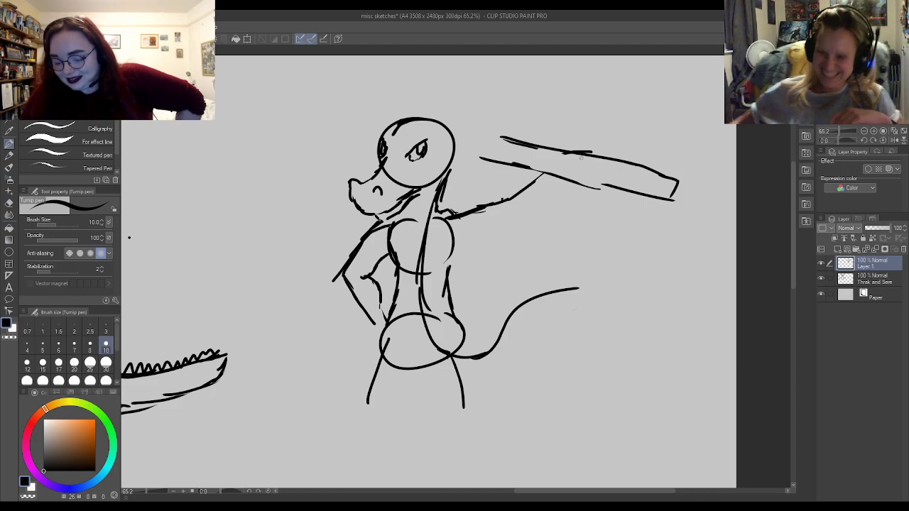
- Narrow the long shape's far end to a point and draw a curved line hanging down from it
click(614, 238)
mouse_move(677, 182)
mouse_down()
mouse_move(650, 189)
mouse_move(529, 154)
mouse_move(554, 177)
mouse_move(579, 184)
mouse_move(671, 201)
mouse_move(673, 188)
mouse_move(650, 201)
mouse_move(632, 288)
mouse_up()
key(e)
key(p)
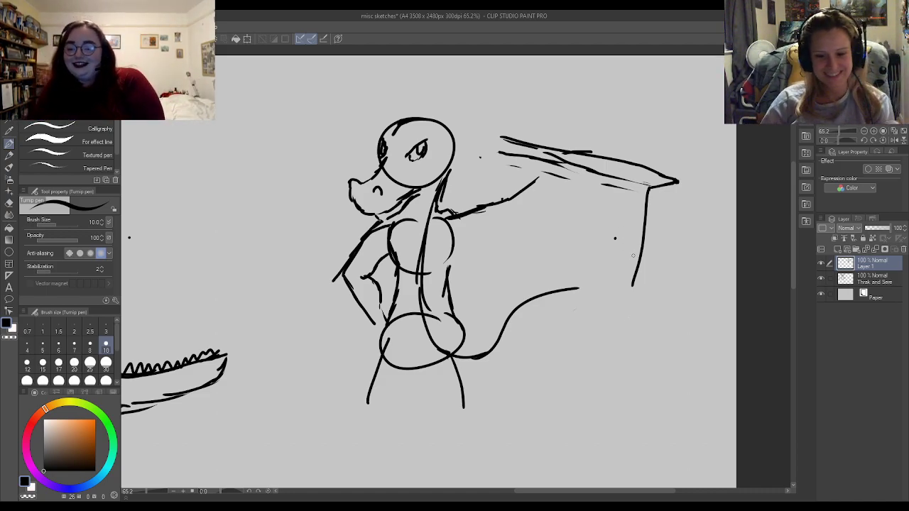
- Strengthen the long shape's new lower edge up to the hanging line and erase the leftover marks of the old edge
key(e)
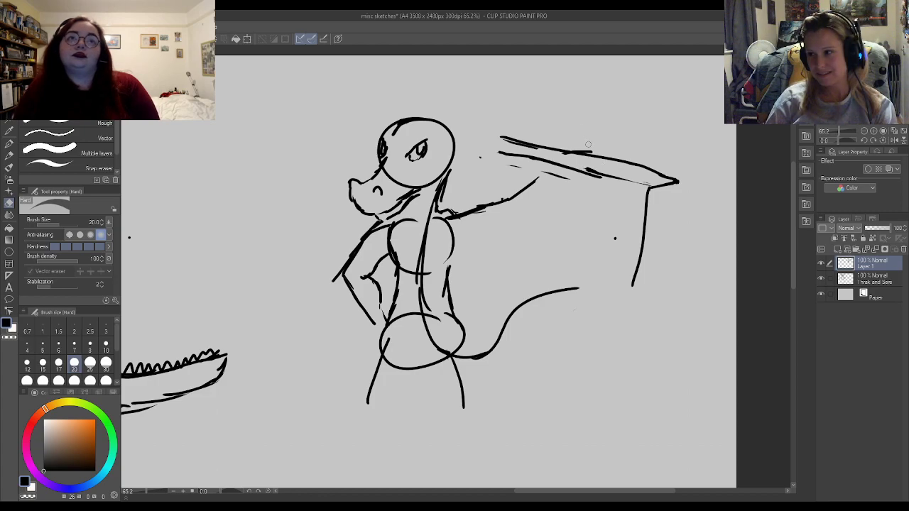
key(p)
mouse_move(591, 174)
mouse_down()
mouse_move(646, 185)
mouse_move(586, 169)
mouse_move(634, 183)
mouse_move(635, 198)
mouse_move(650, 188)
mouse_move(616, 182)
mouse_move(656, 190)
mouse_up()
key(e)
key(p)
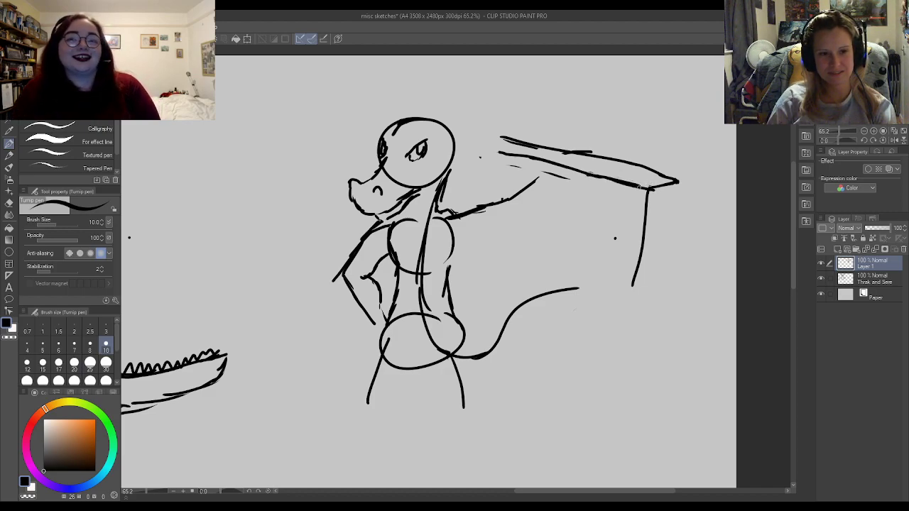
key(e)
drag(572, 176, 472, 154)
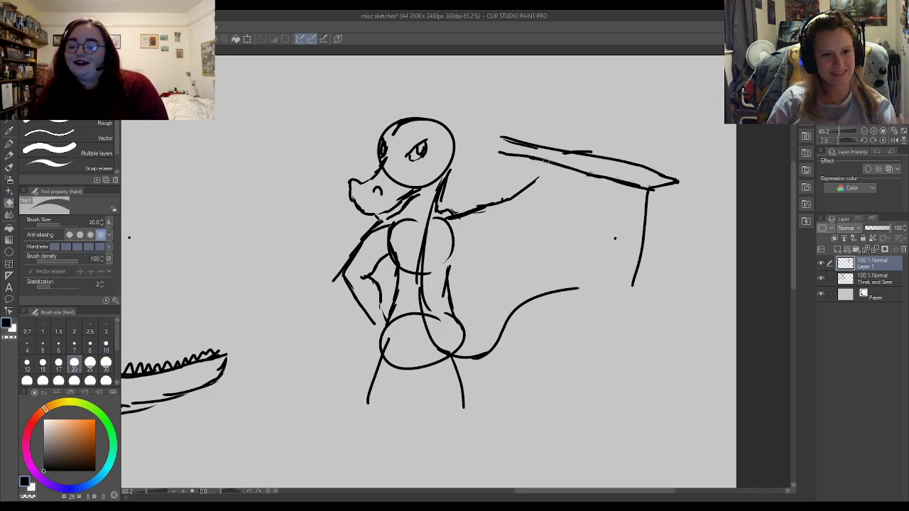
- Draw two long, nearly vertical edges down from the beam's far end and erase the old curved hanging line
key(p)
mouse_move(645, 186)
mouse_down()
mouse_move(684, 186)
mouse_move(638, 184)
mouse_move(659, 184)
mouse_move(677, 206)
mouse_move(666, 268)
mouse_up()
key(e)
key(p)
drag(677, 183, 663, 425)
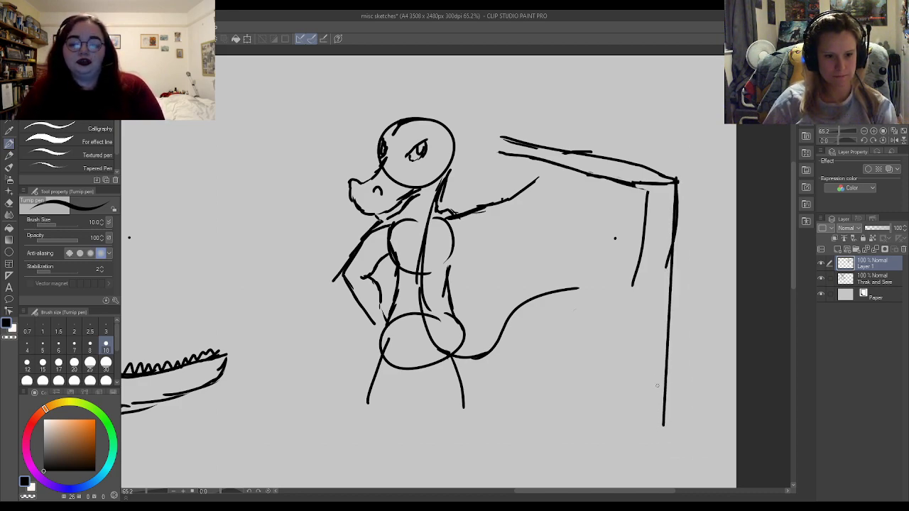
drag(636, 185, 623, 432)
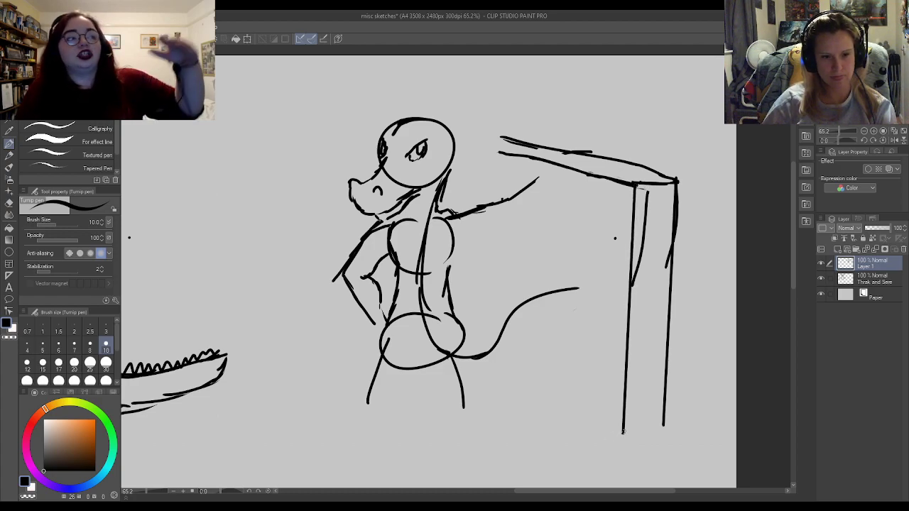
key(e)
drag(648, 209, 634, 288)
- Draw a hand with curled fingers gripping the beam at the end of the outstretched arm
key(p)
mouse_move(576, 152)
mouse_down()
mouse_move(544, 161)
mouse_move(541, 175)
mouse_move(575, 163)
mouse_move(564, 151)
mouse_move(583, 154)
mouse_move(557, 152)
mouse_move(558, 142)
mouse_move(588, 150)
mouse_move(580, 163)
mouse_move(549, 171)
mouse_move(592, 163)
mouse_up()
key(e)
key(p)
key(e)
key(p)
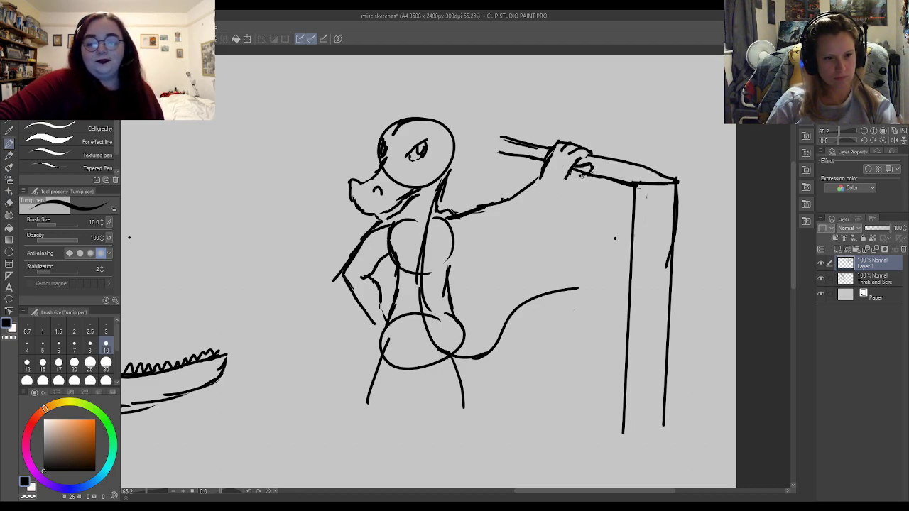
key(e)
key(p)
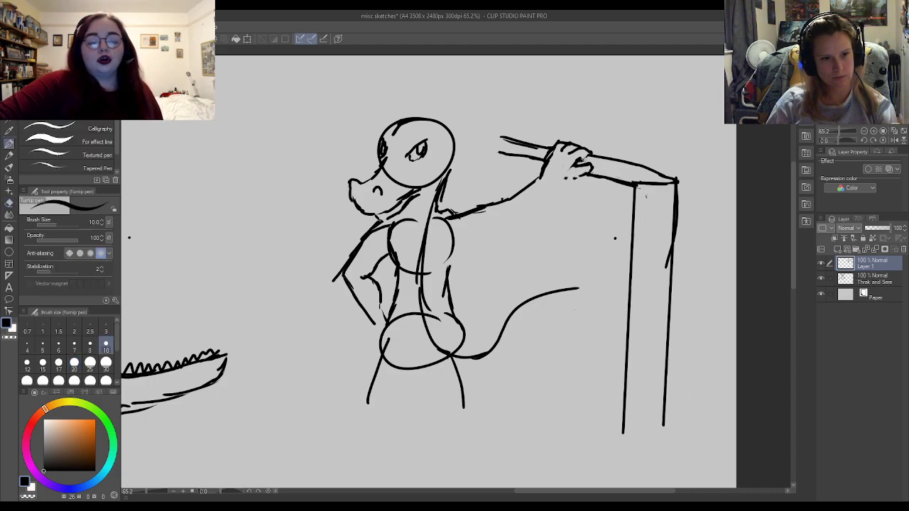
- Draw the underside of the outstretched arm from hand to armpit and clean up the shoulder line joining the neck
drag(576, 179, 530, 222)
key(e)
key(p)
mouse_move(458, 243)
mouse_down()
mouse_move(533, 221)
mouse_move(513, 217)
mouse_up()
key(e)
drag(447, 220, 462, 216)
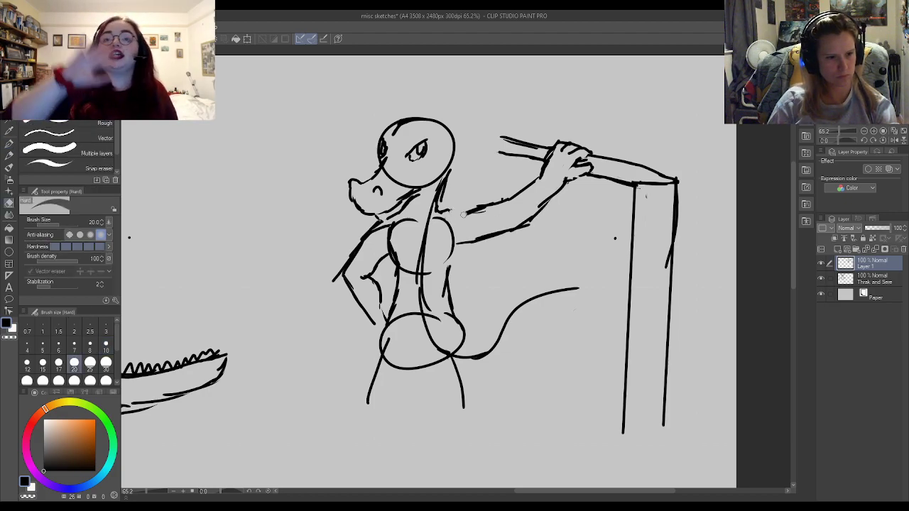
key(p)
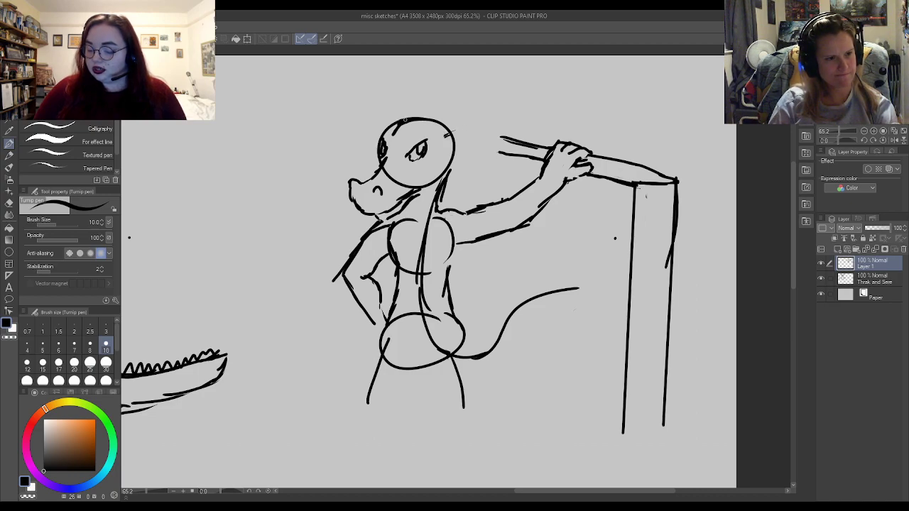
- Draw a long ear extending back from the head, erasing the trial strokes and the overlapping end of the beam
mouse_move(446, 135)
mouse_down()
mouse_move(524, 111)
mouse_move(531, 126)
mouse_move(512, 140)
mouse_up()
key(e)
mouse_move(448, 135)
mouse_down()
mouse_move(476, 110)
mouse_move(470, 130)
mouse_move(520, 105)
mouse_move(510, 124)
mouse_move(530, 131)
mouse_move(497, 138)
mouse_up()
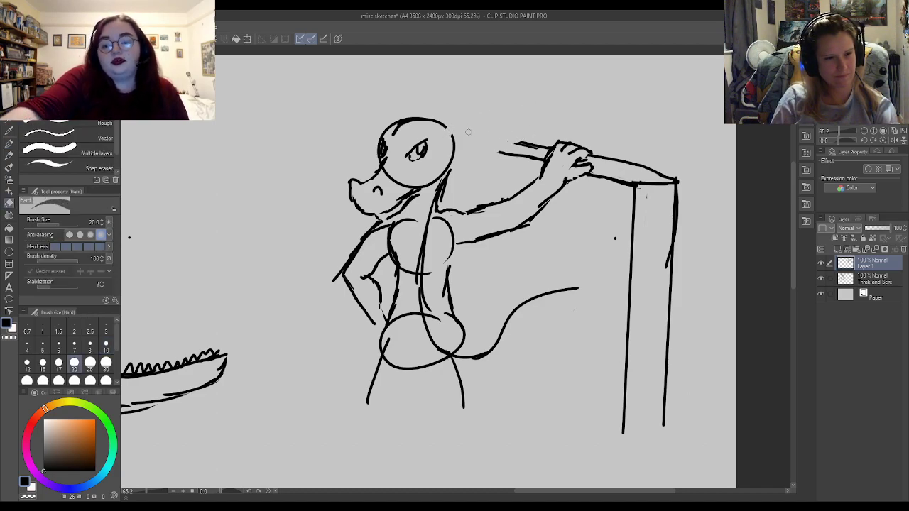
key(p)
drag(442, 130, 465, 125)
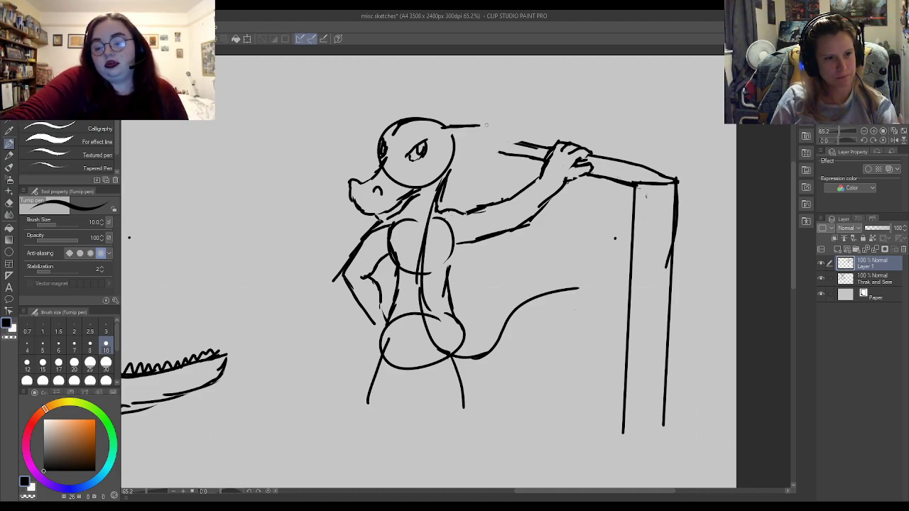
drag(470, 127, 491, 127)
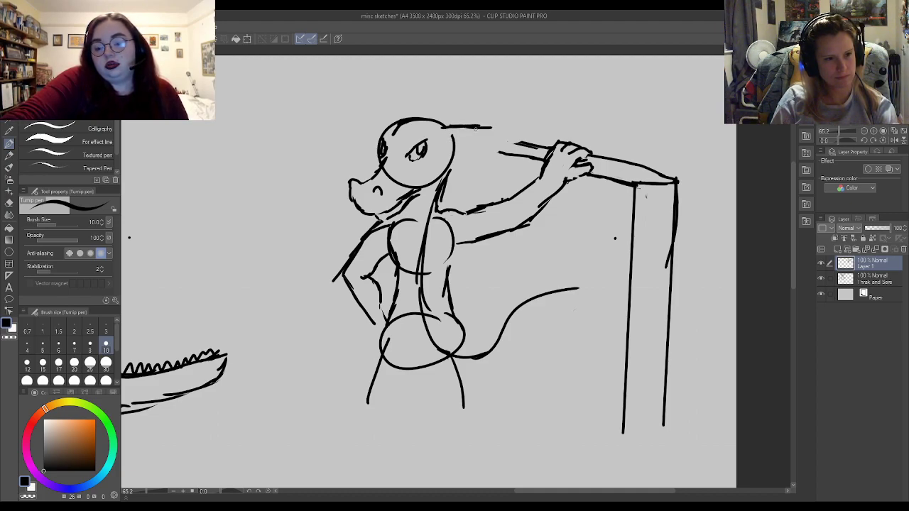
key(e)
mouse_move(458, 132)
mouse_down()
mouse_move(490, 126)
mouse_move(440, 130)
mouse_move(446, 139)
mouse_move(472, 126)
mouse_move(466, 140)
mouse_move(475, 124)
mouse_move(508, 112)
mouse_move(507, 142)
mouse_move(470, 149)
mouse_up()
key(p)
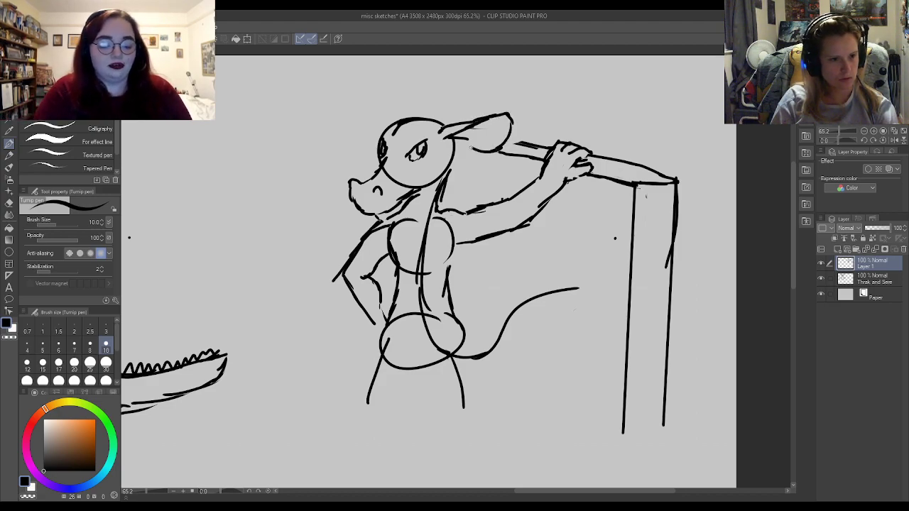
key(e)
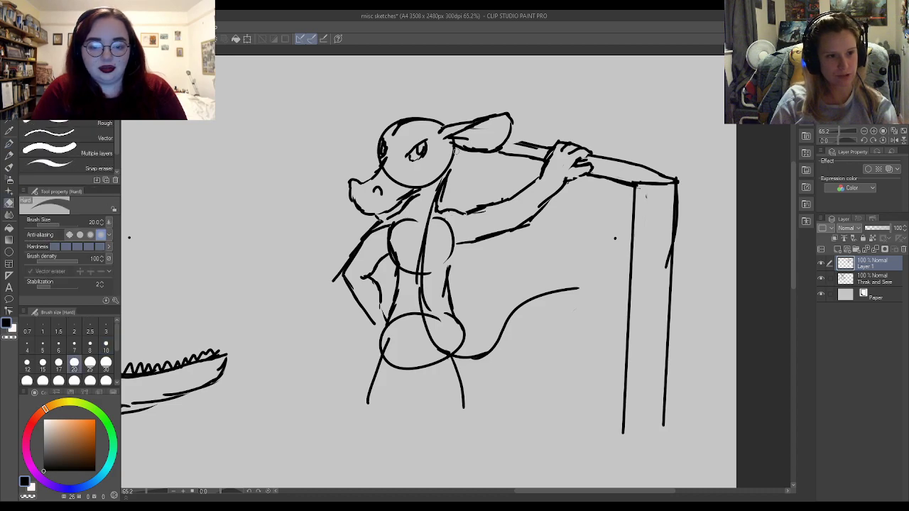
key(p)
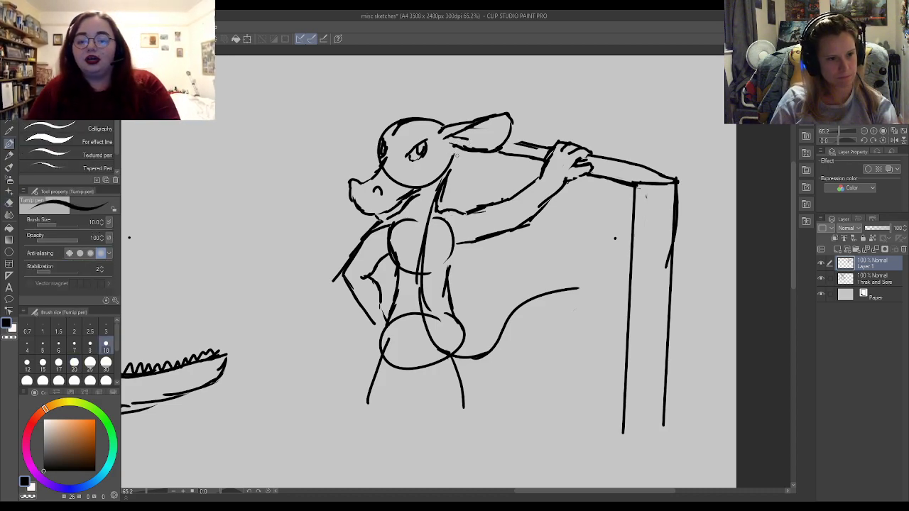
- Add the far ear on top of the head and lengthen the near ear to a pointed tip
mouse_move(406, 117)
mouse_down()
mouse_move(471, 89)
mouse_move(449, 123)
mouse_up()
key(e)
mouse_move(503, 143)
mouse_down()
mouse_move(510, 133)
mouse_move(502, 117)
mouse_move(528, 110)
mouse_move(531, 132)
mouse_move(501, 147)
mouse_move(462, 149)
mouse_move(451, 165)
mouse_up()
key(p)
key(e)
key(p)
- Refine the forehead and the back of the head, erasing the head's construction circle around the snout and jaw
key(e)
drag(385, 133, 400, 125)
key(p)
key(e)
key(p)
key(e)
drag(384, 171, 400, 186)
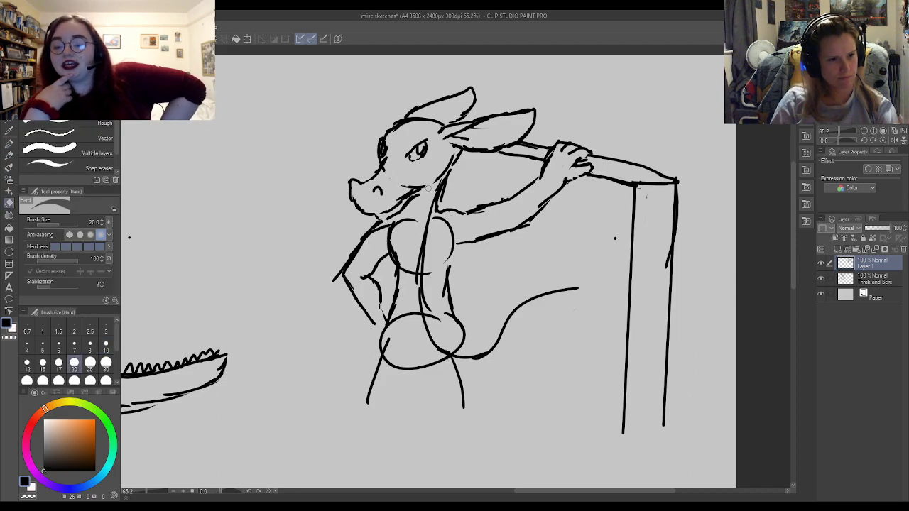
- Erase the chest circle and the spine guideline through the neck and upper torso
mouse_move(429, 216)
mouse_down()
mouse_move(419, 288)
mouse_move(408, 274)
mouse_move(435, 229)
mouse_move(449, 260)
mouse_move(445, 222)
mouse_move(375, 250)
mouse_move(392, 229)
mouse_move(389, 250)
mouse_up()
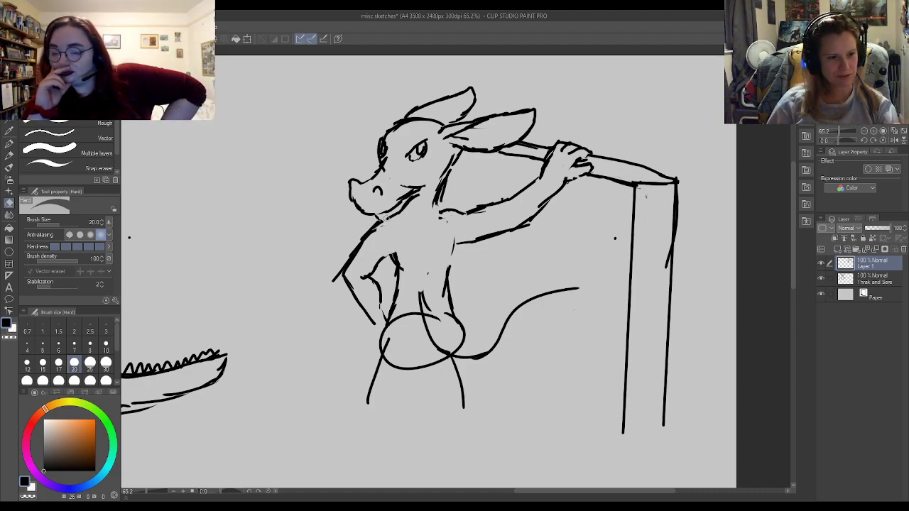
key(p)
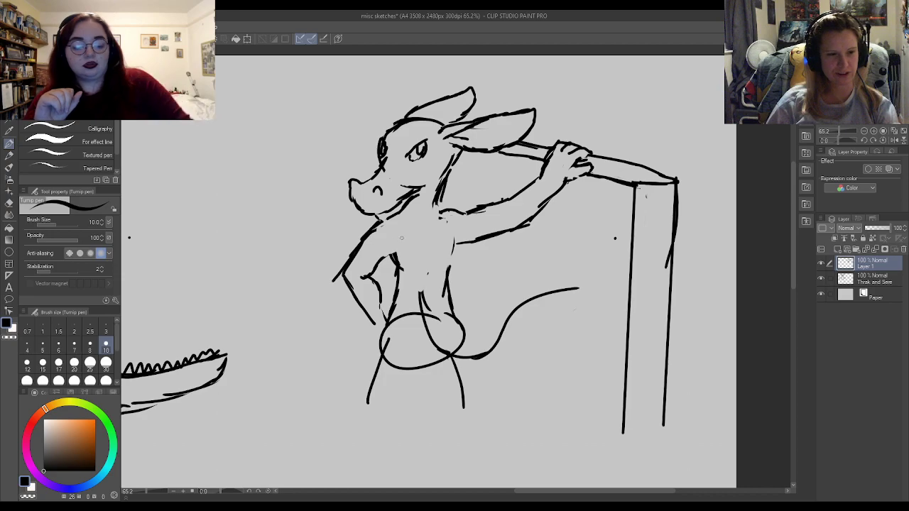
scroll(340, 120, down, 2)
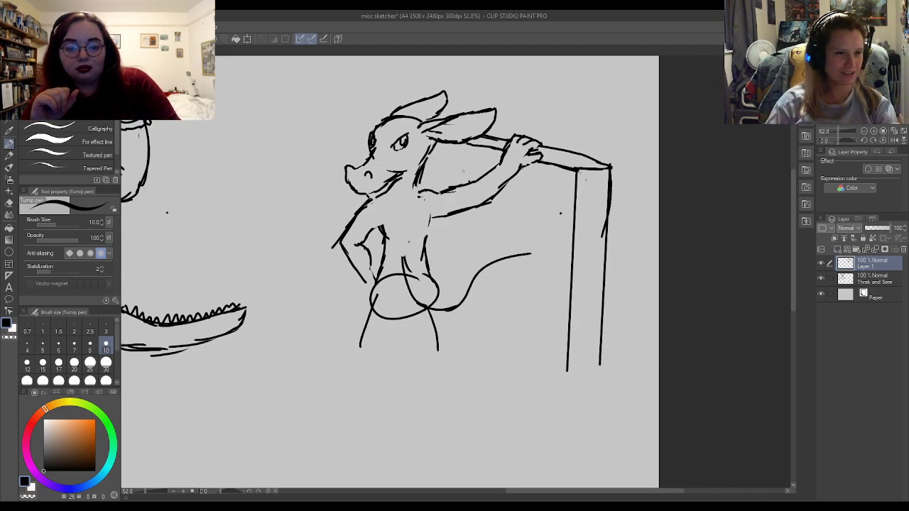
key(e)
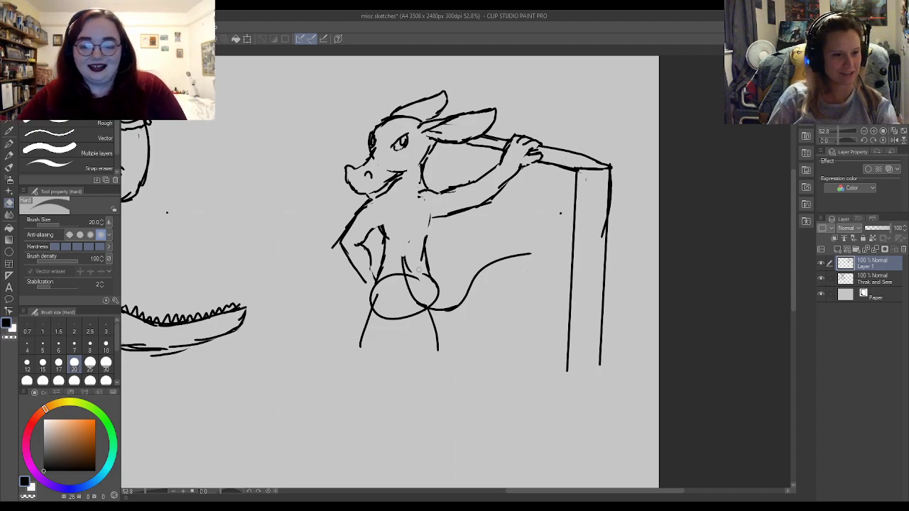
key(p)
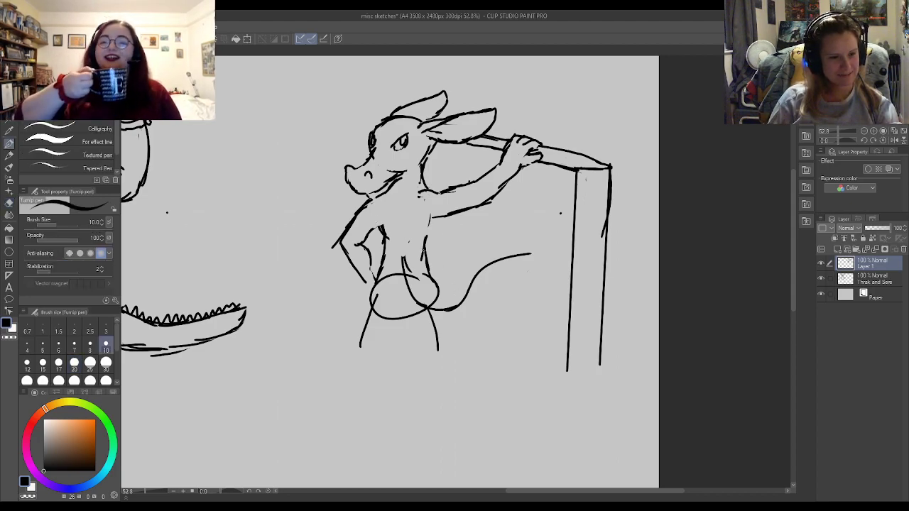
- Redraw the back edge of the torso straight down from the armpit to the hip, erasing the old waist line
drag(432, 223, 431, 257)
mouse_move(435, 222)
mouse_down()
mouse_move(437, 279)
mouse_move(423, 228)
mouse_move(423, 258)
mouse_up()
key(e)
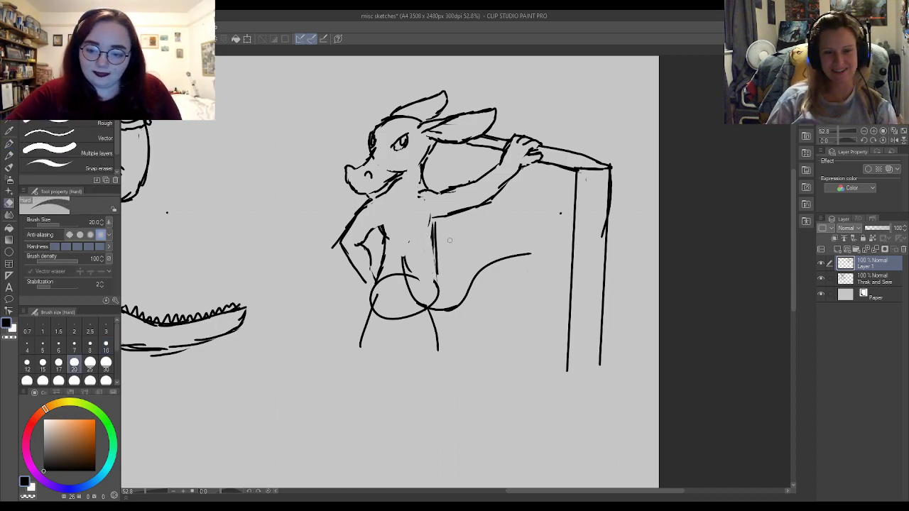
key(p)
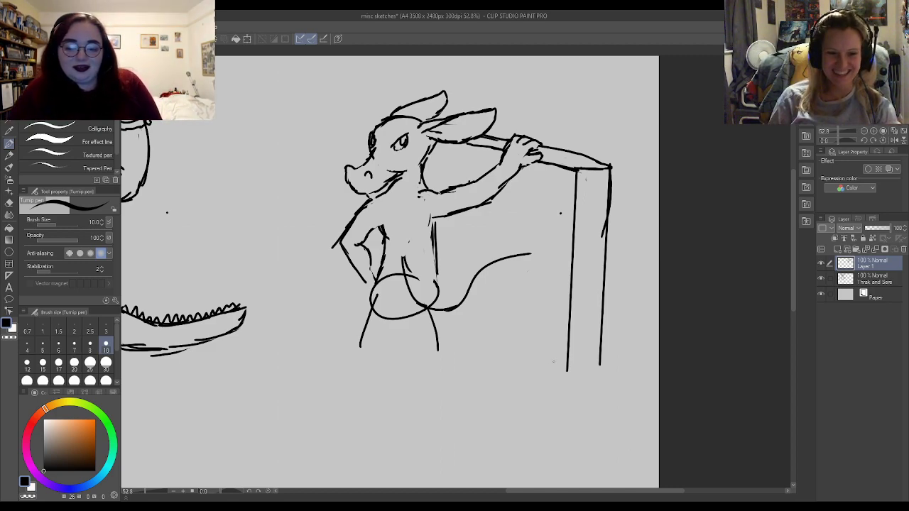
- Extend both edges of the hanging column downward and close its lower end with a curved line
drag(567, 367, 564, 409)
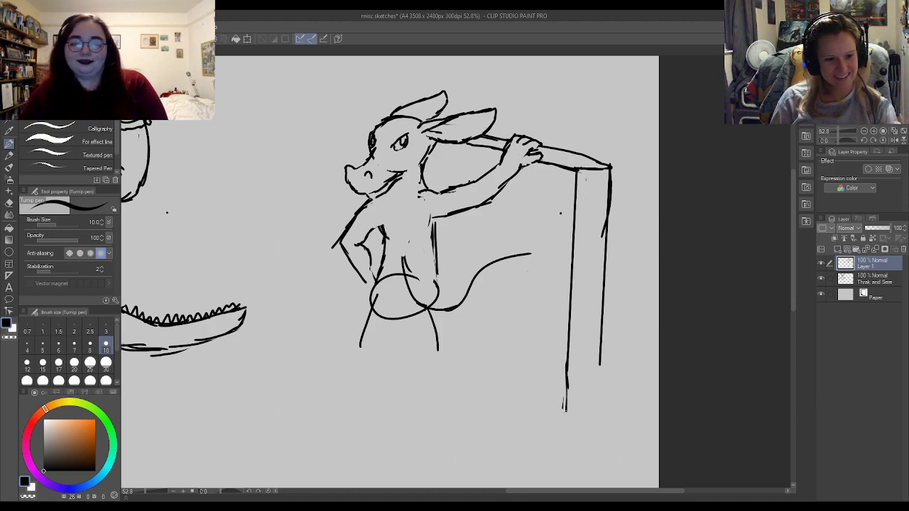
drag(601, 351, 605, 403)
key(e)
key(p)
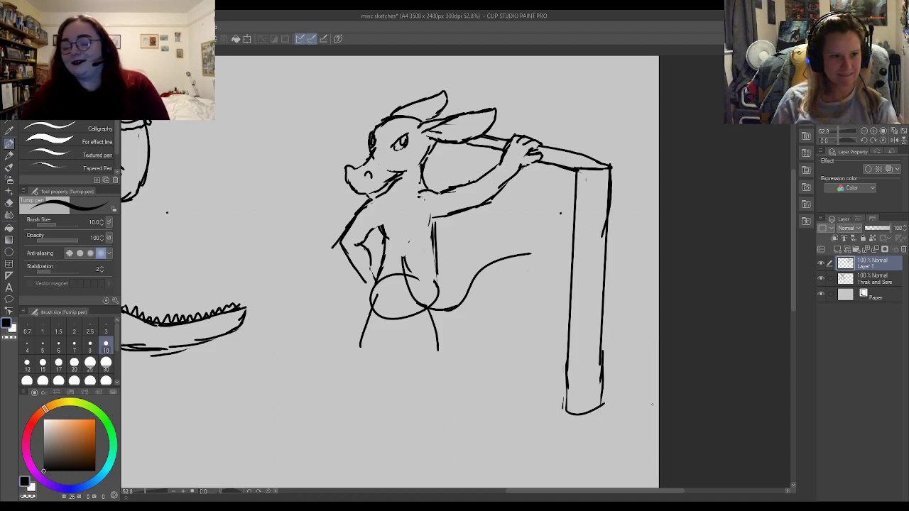
- Erase most of the hip circle and the remaining spine guideline inside the lower torso
key(e)
mouse_move(406, 274)
mouse_down()
mouse_move(402, 317)
mouse_move(411, 292)
mouse_move(424, 310)
mouse_move(430, 293)
mouse_move(398, 276)
mouse_move(385, 319)
mouse_up()
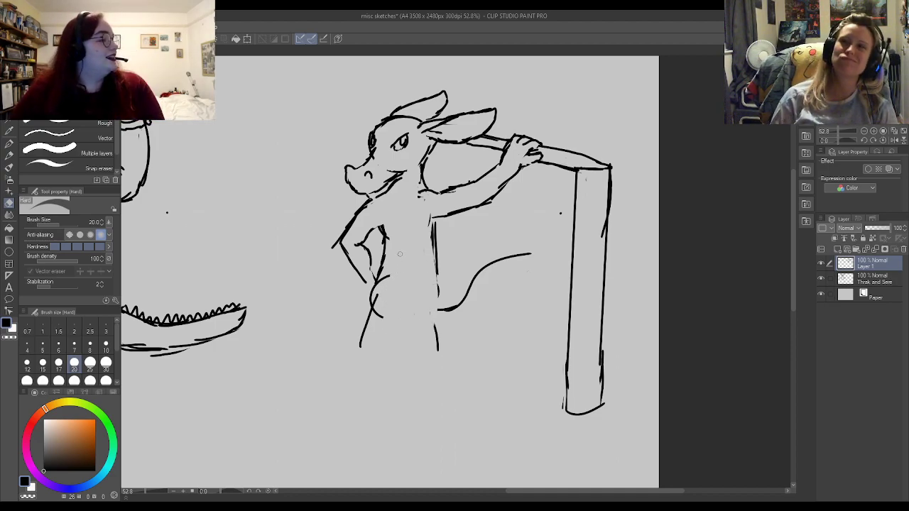
key(p)
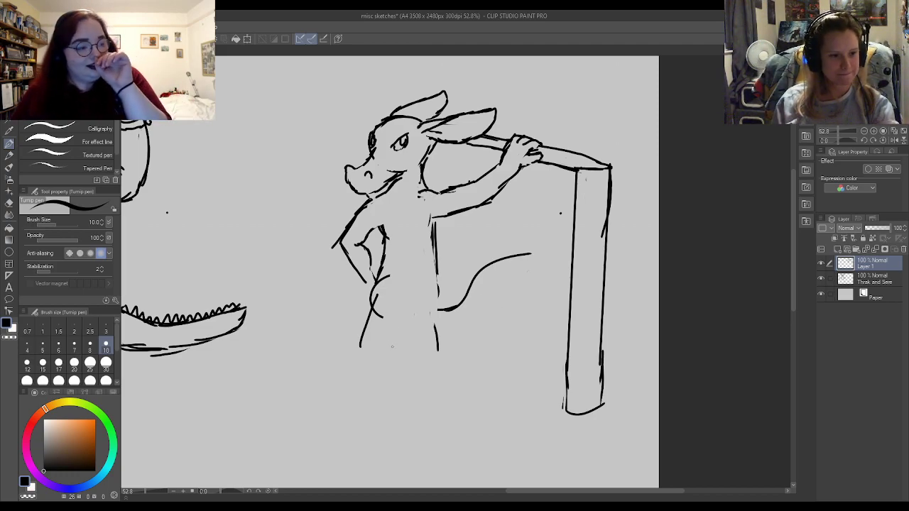
- Redraw the thigh below the hand on the hip with new outer and inner edges, erasing the old leg line
drag(378, 287, 355, 334)
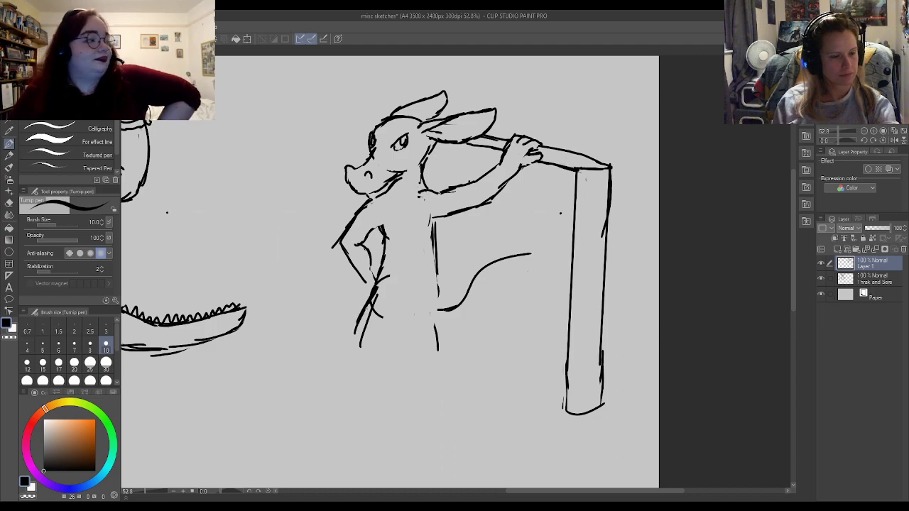
drag(370, 301, 356, 335)
drag(384, 291, 375, 345)
key(e)
drag(378, 294, 352, 357)
key(p)
mouse_move(379, 319)
mouse_down()
mouse_move(393, 326)
mouse_move(380, 351)
mouse_move(392, 292)
mouse_move(387, 342)
mouse_up()
key(e)
key(p)
drag(403, 301, 377, 349)
- Draw the hip and outer edge of the other leg with a bent knee, and erase the leftover hip-circle curve
mouse_move(440, 270)
mouse_down()
mouse_move(442, 304)
mouse_move(463, 333)
mouse_move(442, 366)
mouse_move(435, 322)
mouse_up()
key(e)
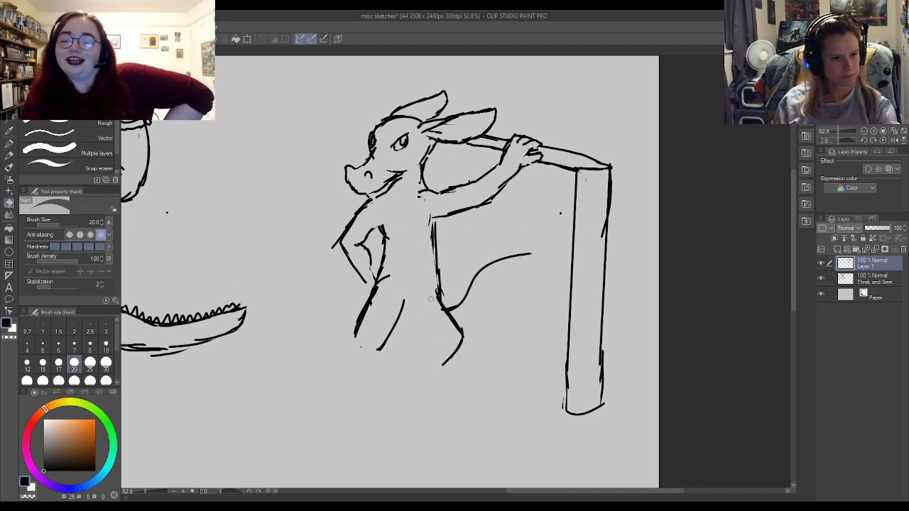
key(p)
drag(447, 358, 431, 376)
key(e)
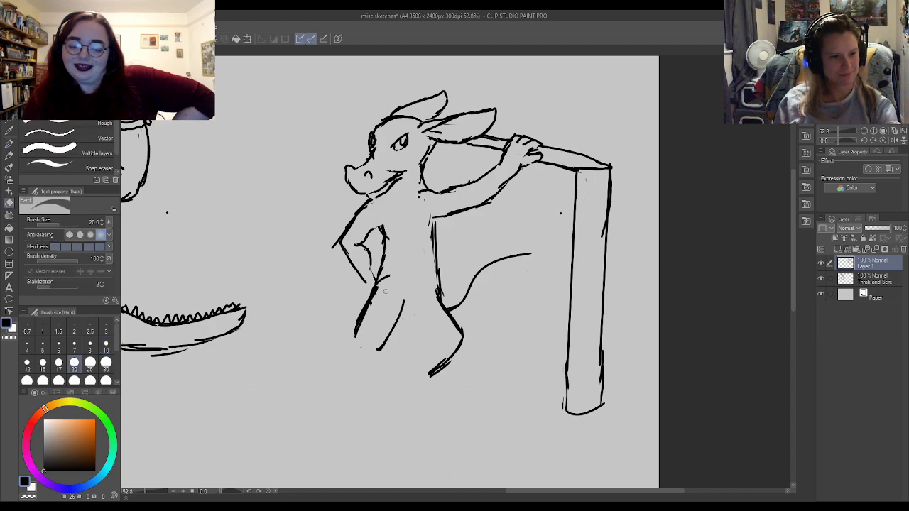
drag(384, 276, 376, 293)
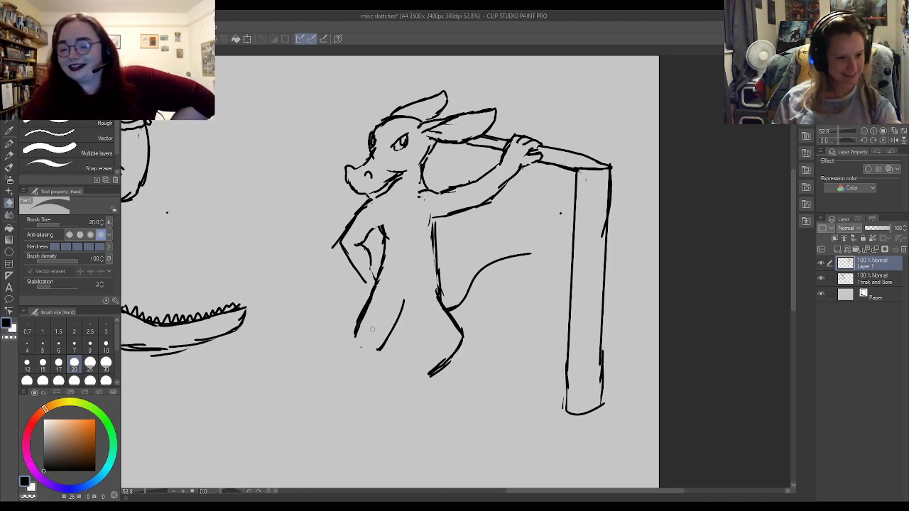
- Draw the inner edge of the bent leg from crotch to lower leg and thin the heavy strokes of its shin
key(p)
drag(399, 318, 431, 342)
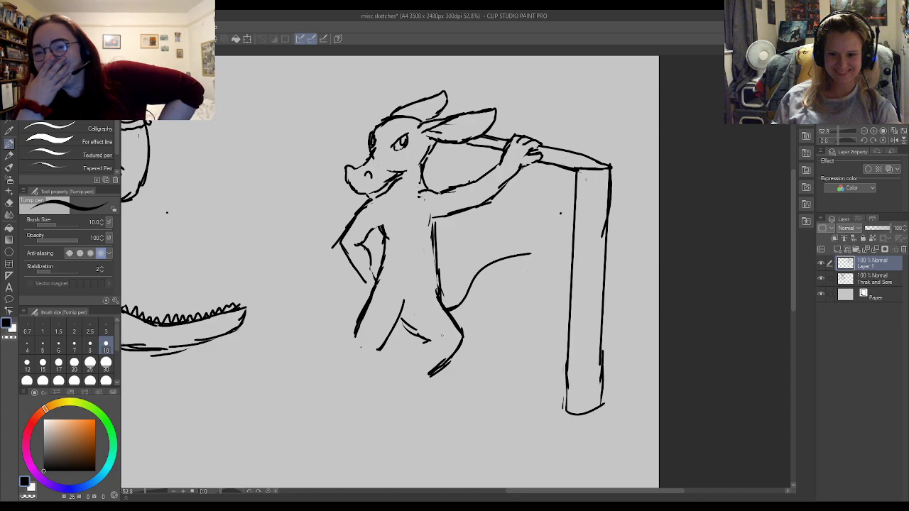
mouse_move(436, 339)
mouse_down()
mouse_move(417, 349)
mouse_move(413, 376)
mouse_move(424, 384)
mouse_up()
key(e)
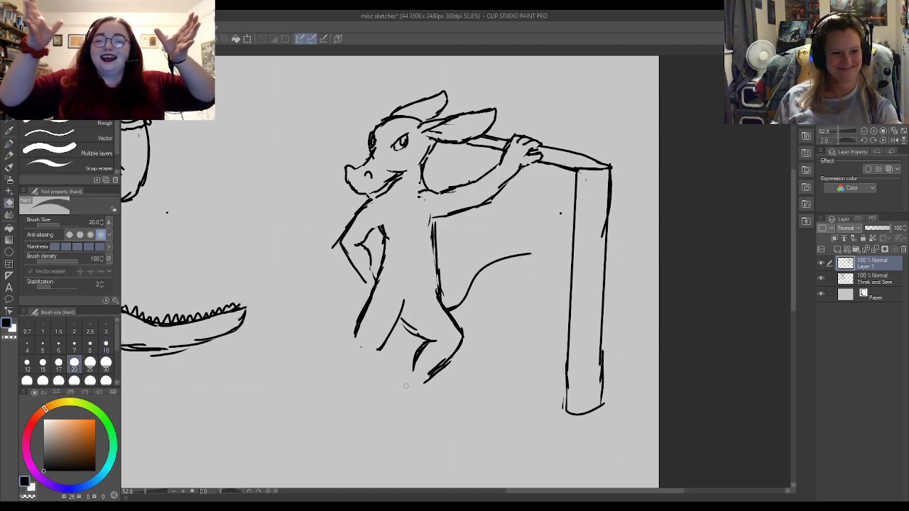
drag(430, 374, 444, 355)
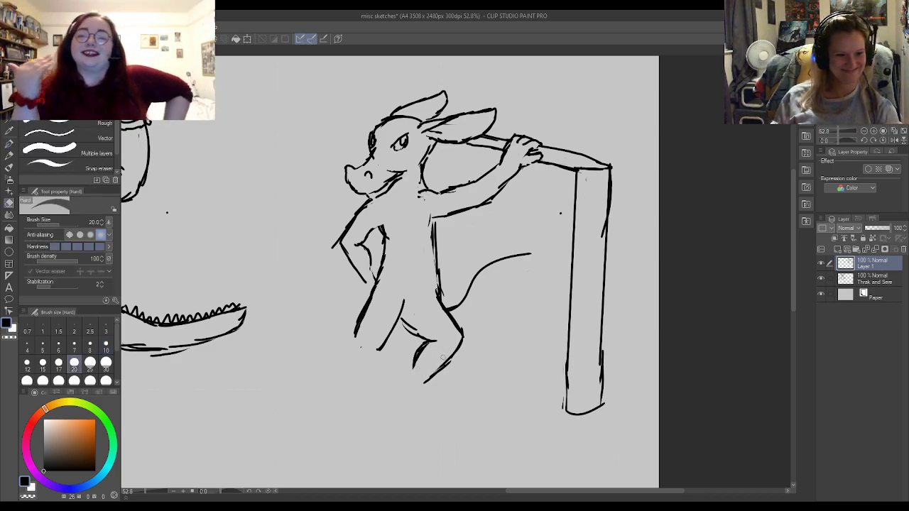
- Erase most of the old tail line and draw a thick tail curling out behind the bent arm
key(p)
key(e)
mouse_move(458, 305)
mouse_down()
mouse_move(477, 271)
mouse_move(470, 282)
mouse_move(526, 253)
mouse_up()
key(p)
mouse_move(369, 286)
mouse_down()
mouse_move(331, 301)
mouse_move(304, 293)
mouse_move(305, 268)
mouse_move(344, 252)
mouse_move(289, 298)
mouse_move(297, 314)
mouse_move(357, 327)
mouse_up()
mouse_move(306, 297)
mouse_down()
mouse_move(323, 273)
mouse_move(368, 253)
mouse_up()
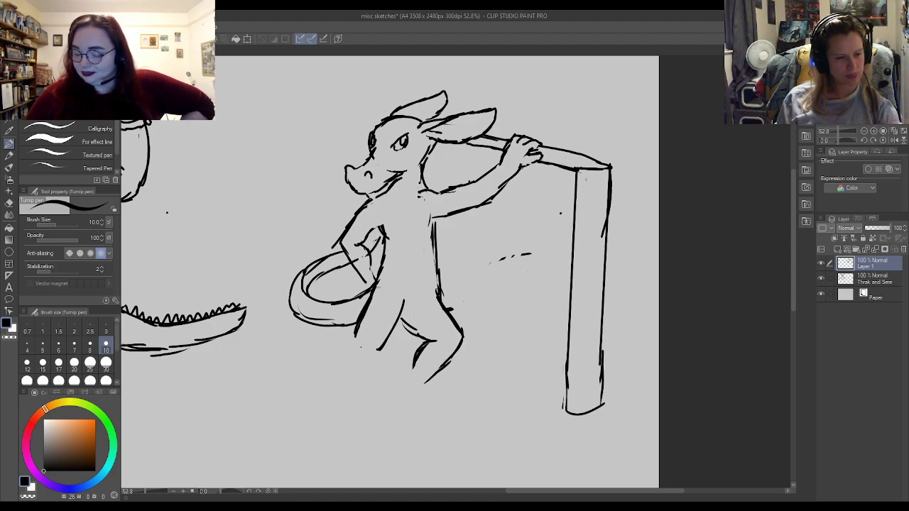
- Erase the stray overlapping strokes along the curled tail
key(e)
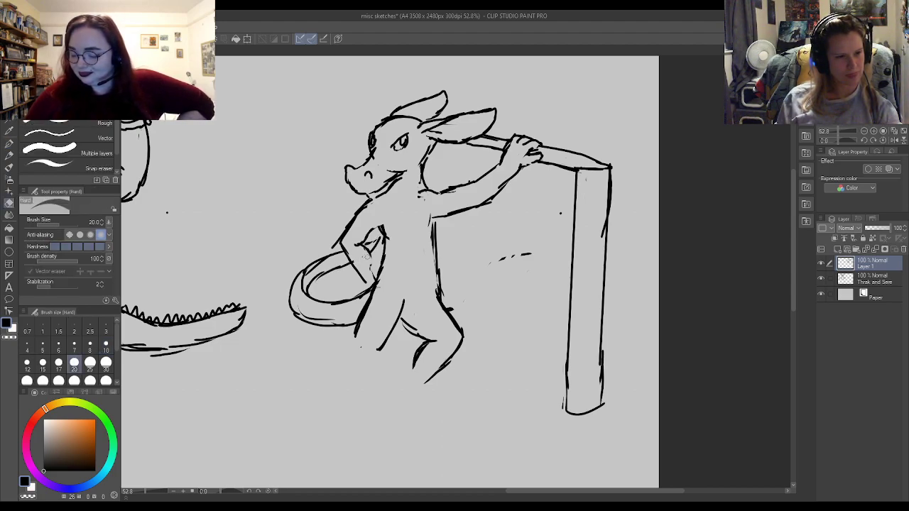
drag(306, 271, 322, 265)
drag(326, 318, 299, 313)
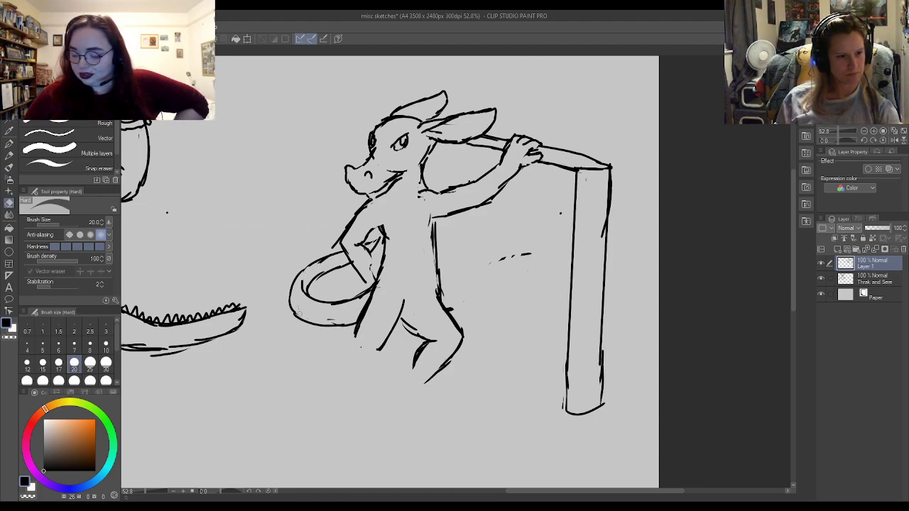
key(p)
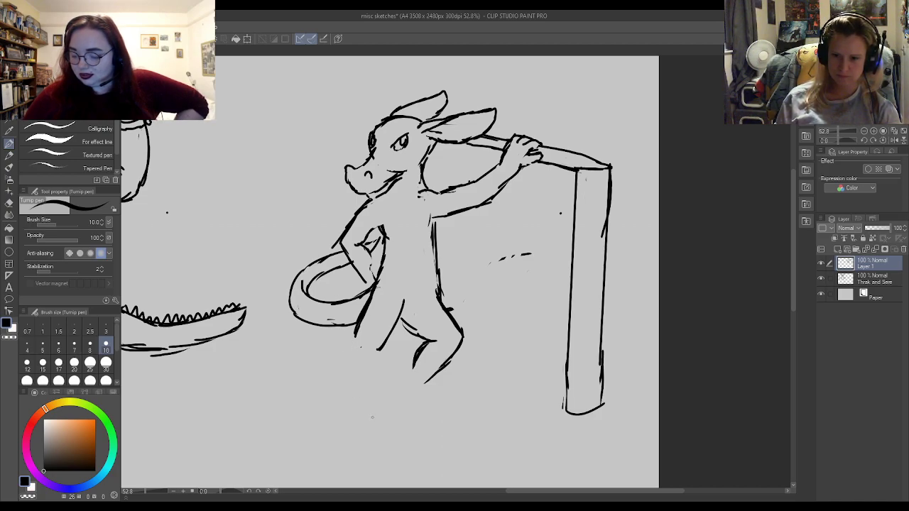
- Draw the knee curve at the lower end of the straighter leg's thigh, below the tail
mouse_move(356, 334)
mouse_down()
mouse_move(372, 367)
mouse_move(389, 351)
mouse_move(400, 357)
mouse_move(393, 349)
mouse_move(392, 359)
mouse_move(390, 339)
mouse_move(400, 370)
mouse_up()
key(e)
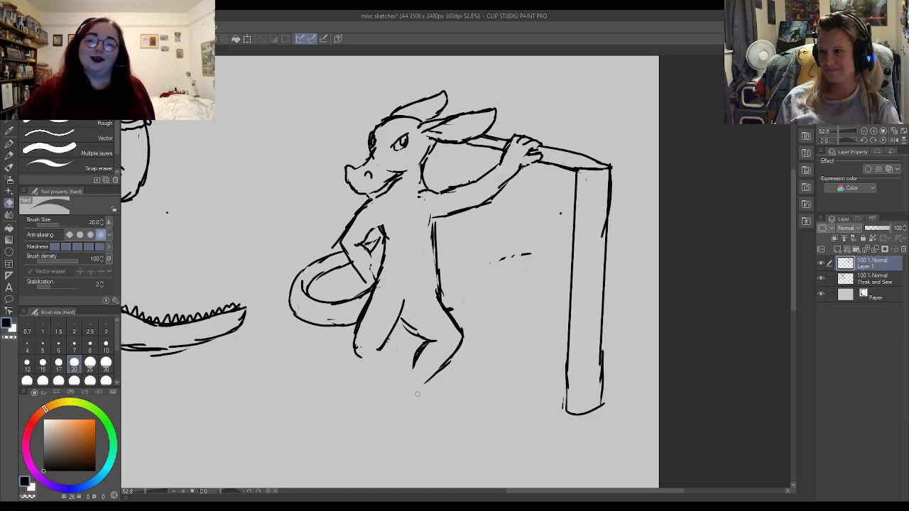
key(p)
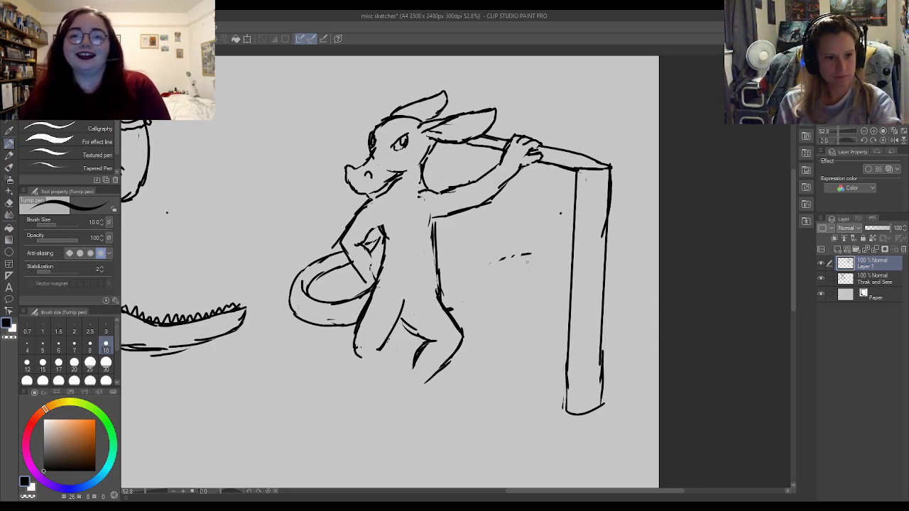
- Erase the stray dashes between the creature and the post, and thin the upper part of the post's outer edge
key(e)
drag(526, 260, 490, 267)
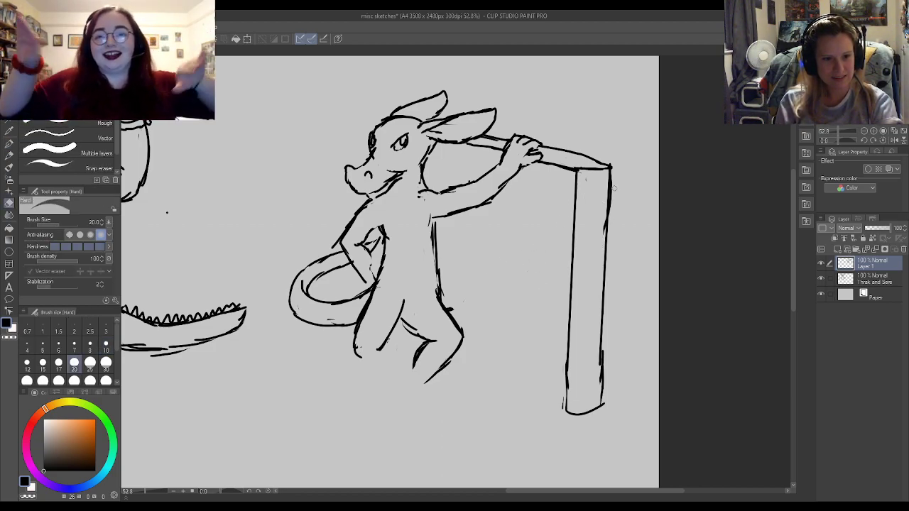
drag(613, 204, 614, 161)
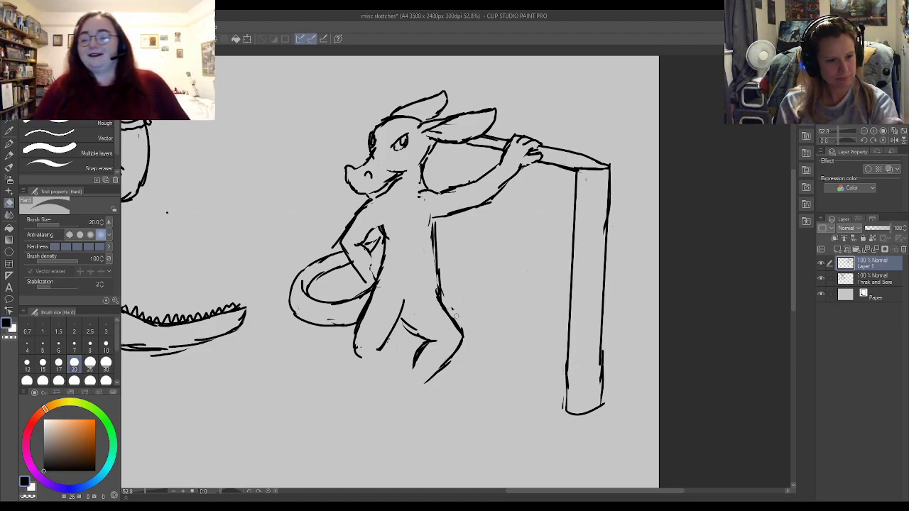
- Redraw the side of the torso below the raised arm and erase the old doubled torso line
key(p)
mouse_move(434, 201)
mouse_down()
mouse_move(440, 289)
mouse_move(432, 220)
mouse_up()
key(e)
mouse_move(438, 270)
mouse_down()
mouse_move(431, 190)
mouse_move(422, 194)
mouse_up()
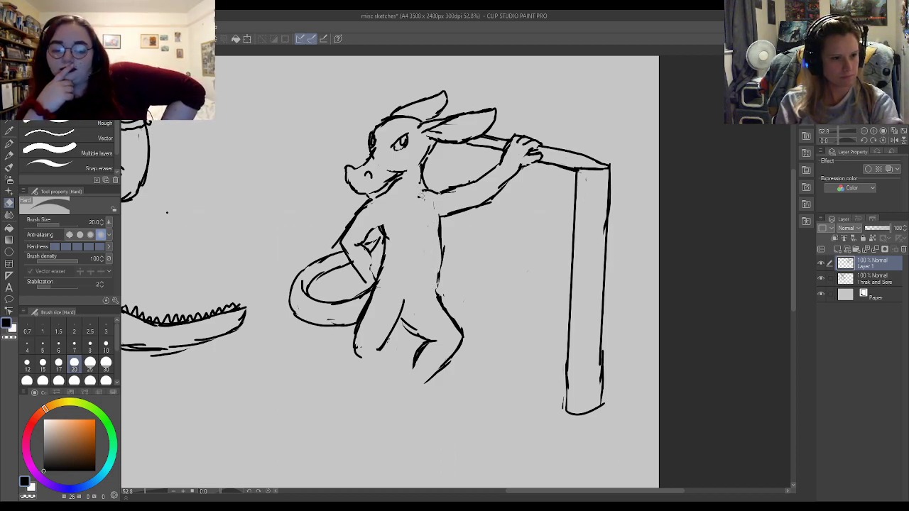
- Redraw the shoulder where the raised arm meets the neck, then clean up the back of the neck
key(p)
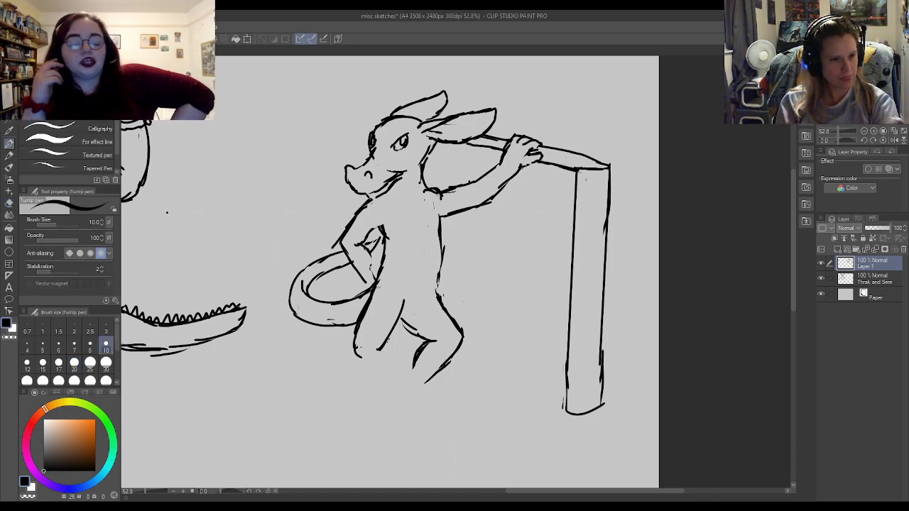
key(e)
mouse_move(440, 194)
mouse_down()
mouse_move(447, 195)
mouse_move(424, 195)
mouse_move(427, 183)
mouse_up()
key(p)
key(e)
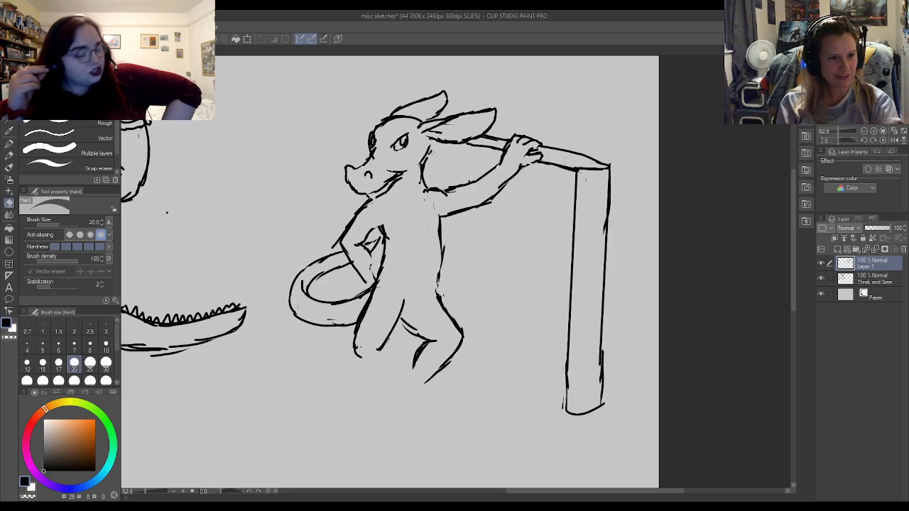
- Redraw the straighter leg's inner thigh line from the crotch toward the knee
key(p)
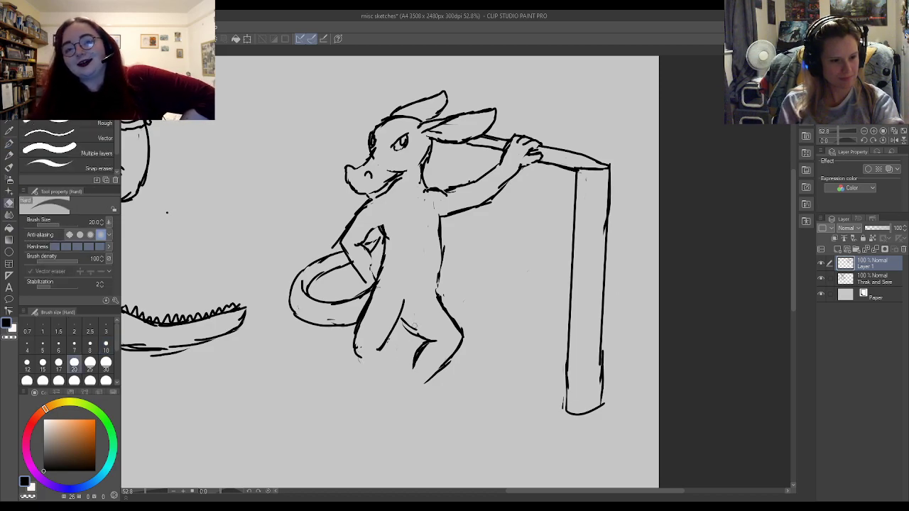
mouse_move(404, 307)
mouse_down()
mouse_move(389, 346)
mouse_move(398, 309)
mouse_up()
key(e)
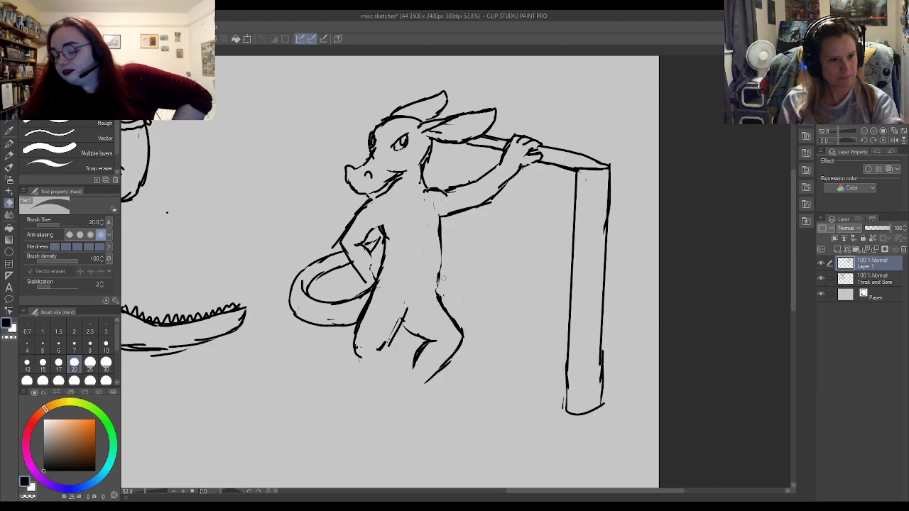
- Extend the torso's side line down into the bent leg's hip and erase the rough strokes around the waist
key(p)
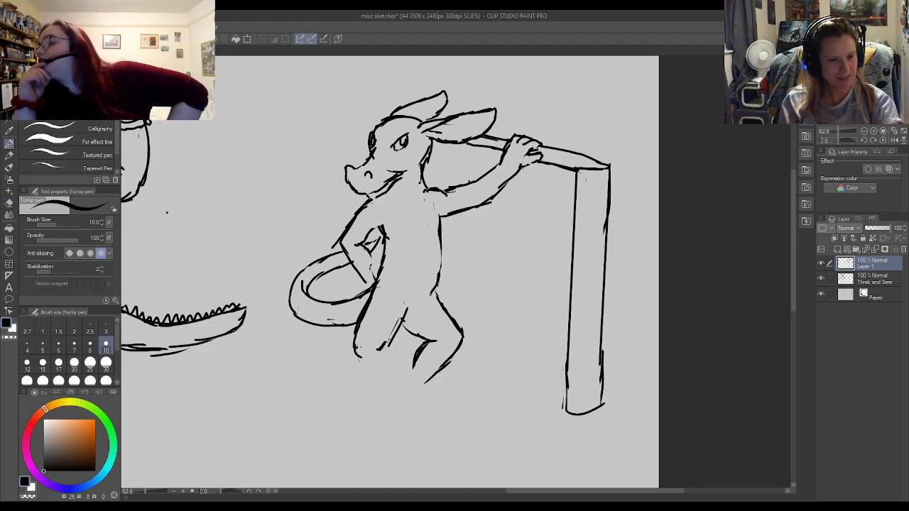
key(e)
drag(435, 260, 428, 307)
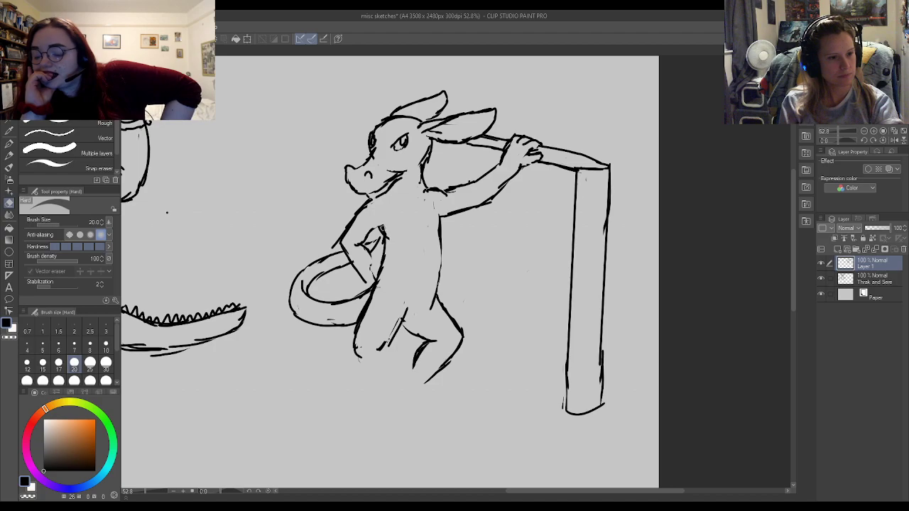
- Redraw the inner edge of the arm resting on the hip and erase the old line beside the hand
key(p)
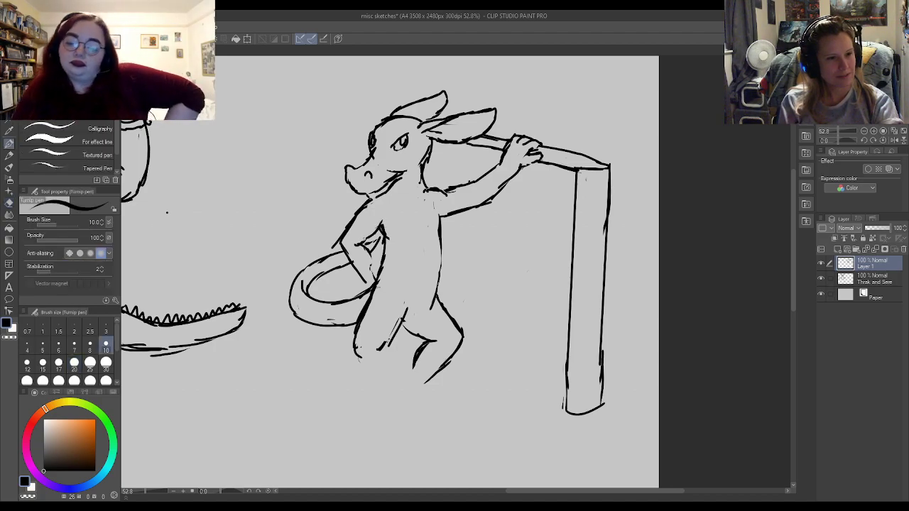
key(e)
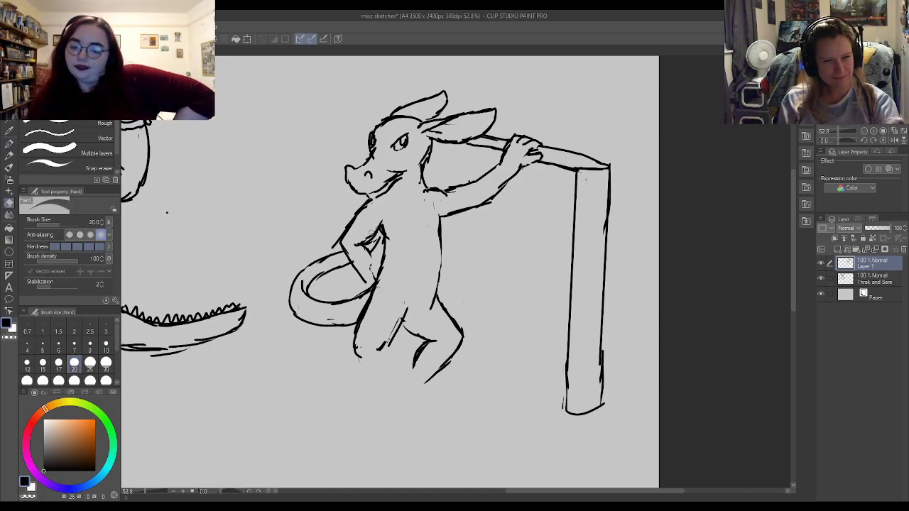
drag(374, 228, 364, 250)
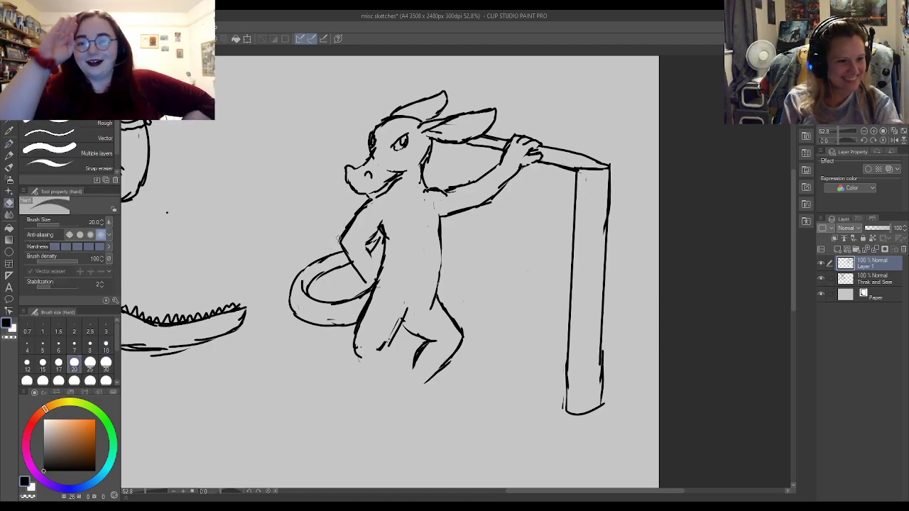
- Replace the pointed elbow of the arm on the hip with a rounder one and redraw the forearm's lower edge
key(p)
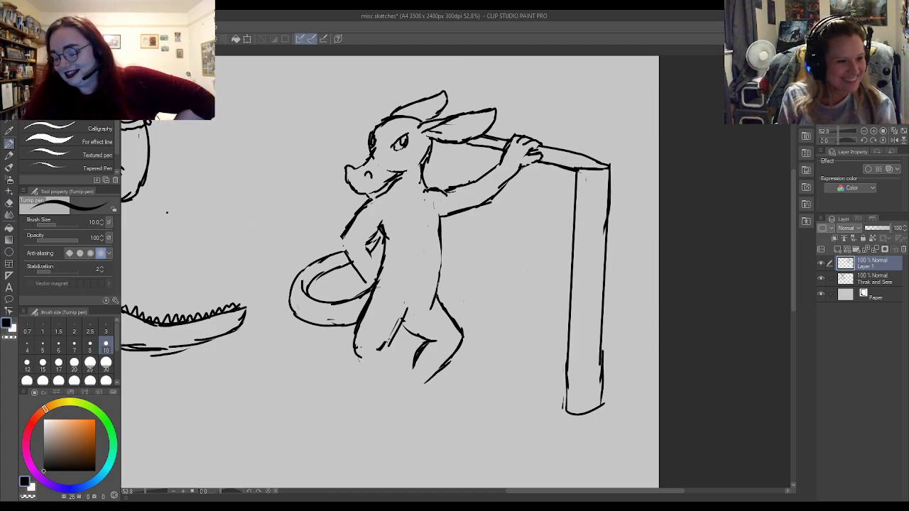
key(e)
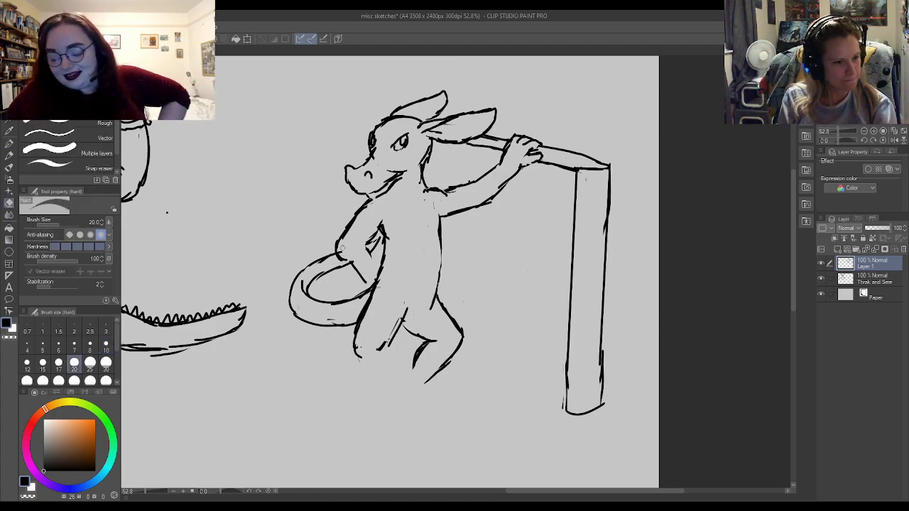
key(p)
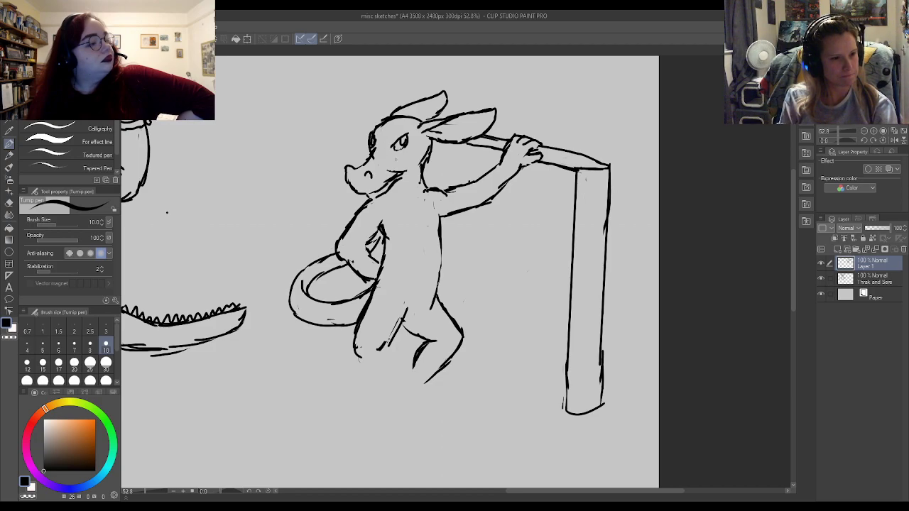
- Erase the heavy cheek stroke at the corner of the mouth and round out the nostril
key(e)
mouse_move(396, 169)
mouse_down()
mouse_move(405, 169)
mouse_move(396, 173)
mouse_up()
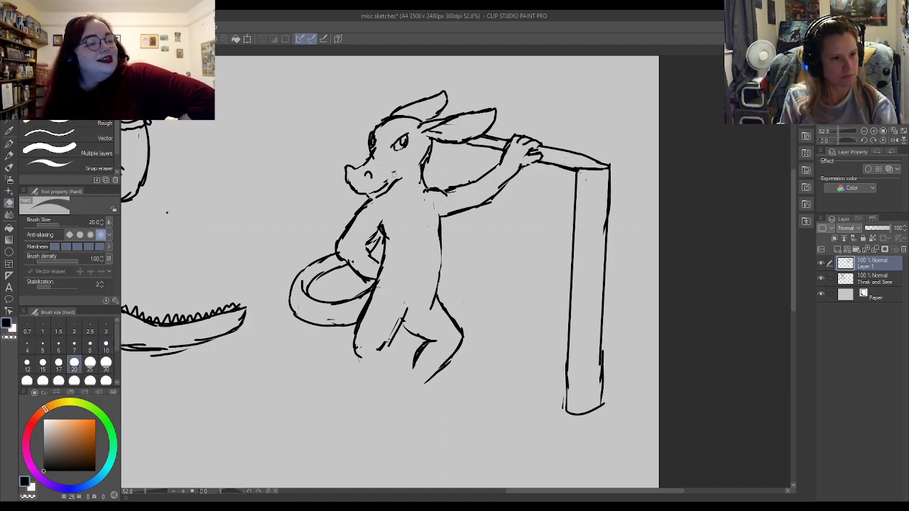
key(p)
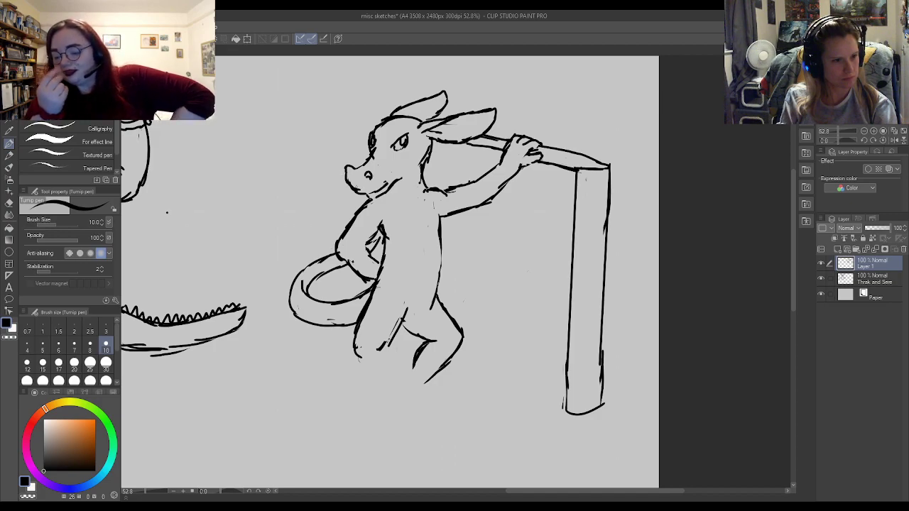
- Slim down the lower jaw under the snout and redraw the mouth line above it
mouse_move(358, 190)
mouse_down()
mouse_move(375, 192)
mouse_move(395, 174)
mouse_move(370, 200)
mouse_up()
key(e)
key(p)
key(e)
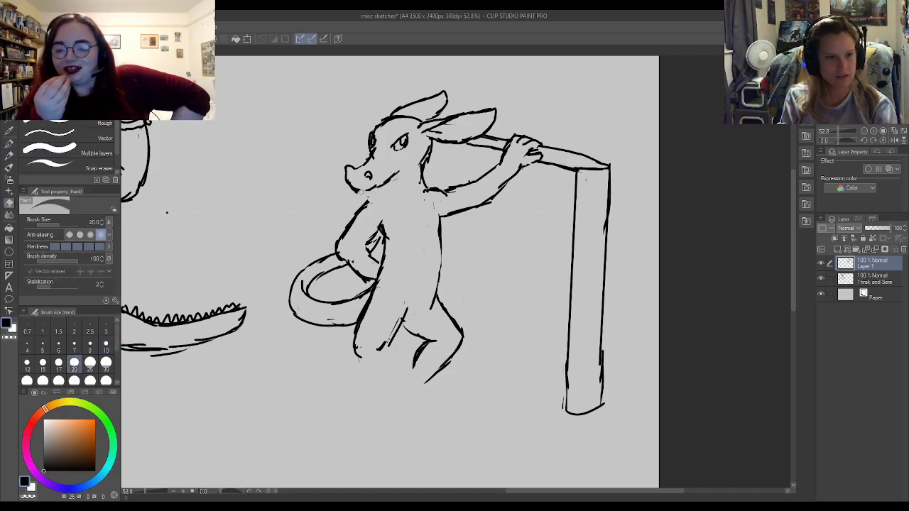
key(p)
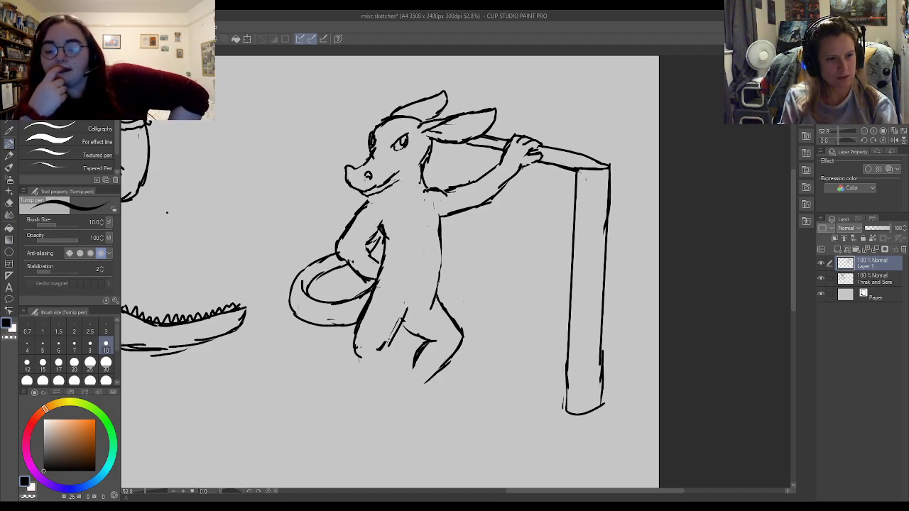
- Trim and redraw the tip of the snout in a shorter shape, and darken the pupil of the near eye
key(e)
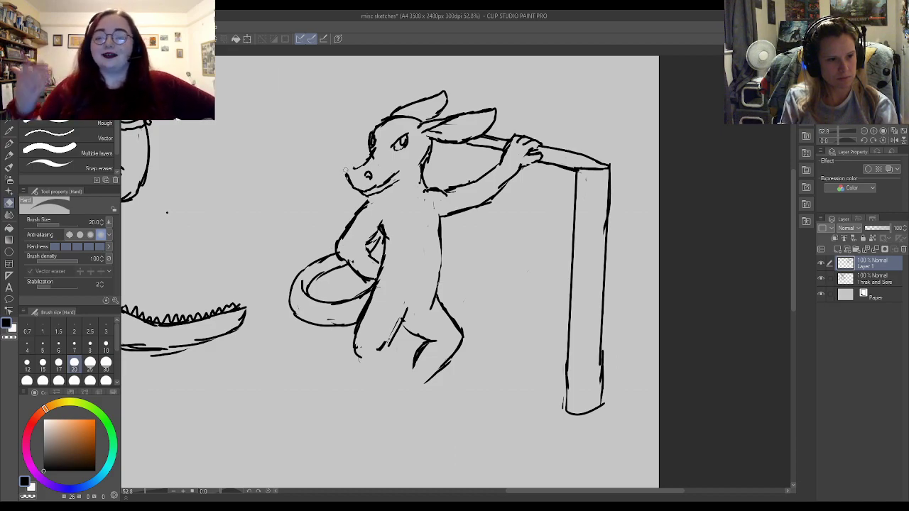
key(p)
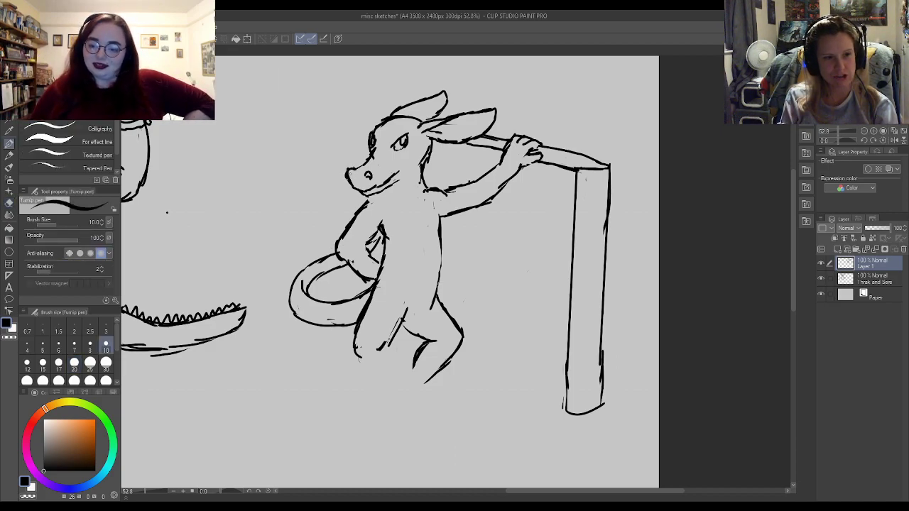
key(e)
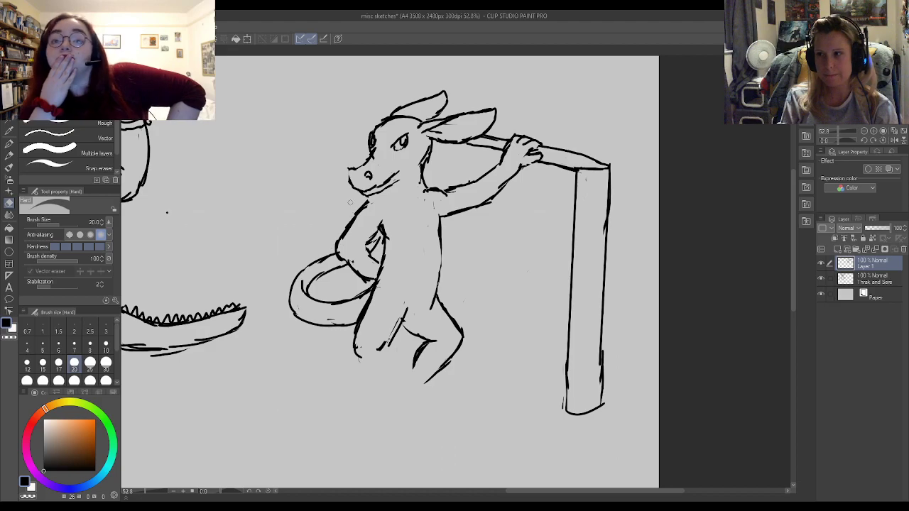
key(p)
mouse_move(348, 169)
mouse_down()
mouse_move(351, 181)
mouse_move(358, 175)
mouse_up()
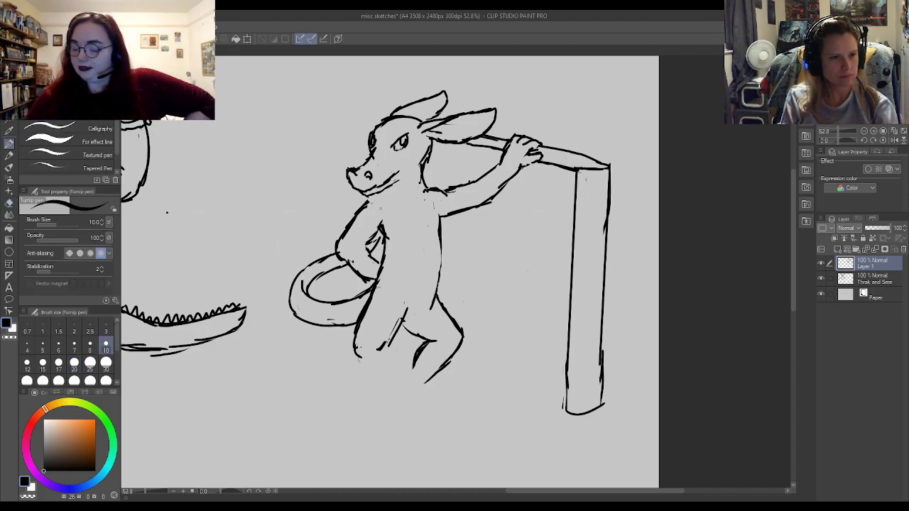
drag(394, 149, 404, 147)
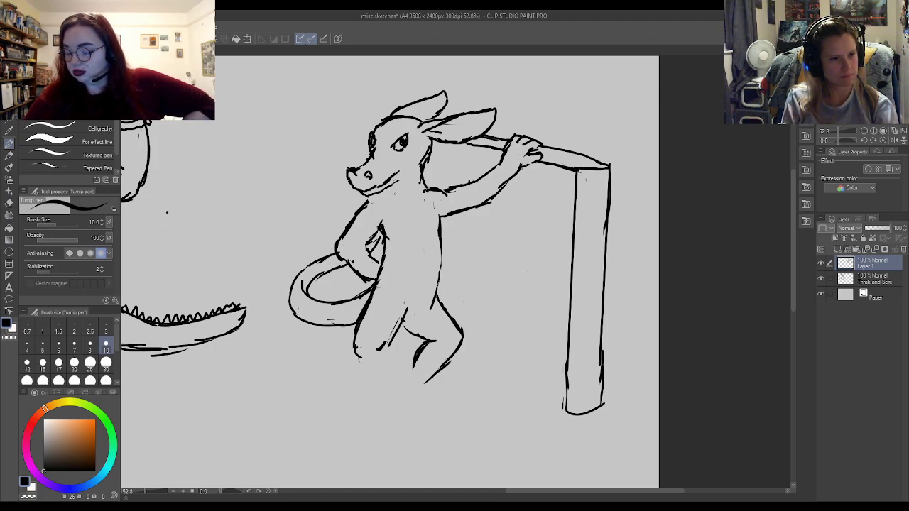
- Add short strokes at the straighter leg's inner knee and the bent leg's heel, and thin the bent leg's inner shin line
key(e)
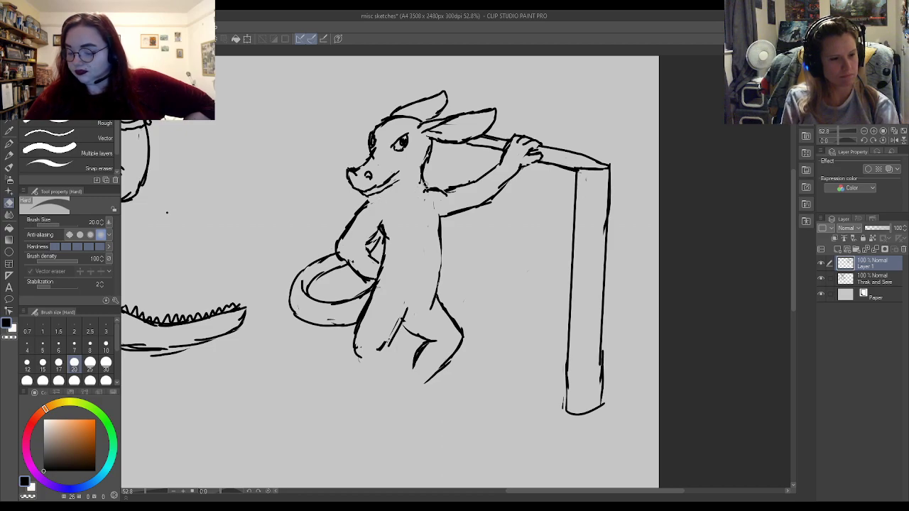
key(p)
drag(399, 348, 391, 360)
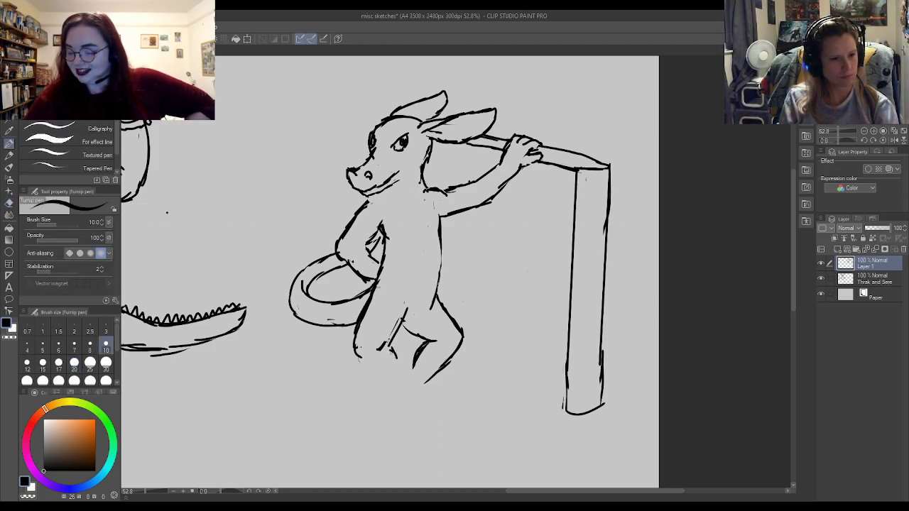
mouse_move(426, 383)
mouse_down()
mouse_move(450, 410)
mouse_move(438, 392)
mouse_up()
key(e)
drag(426, 348, 417, 363)
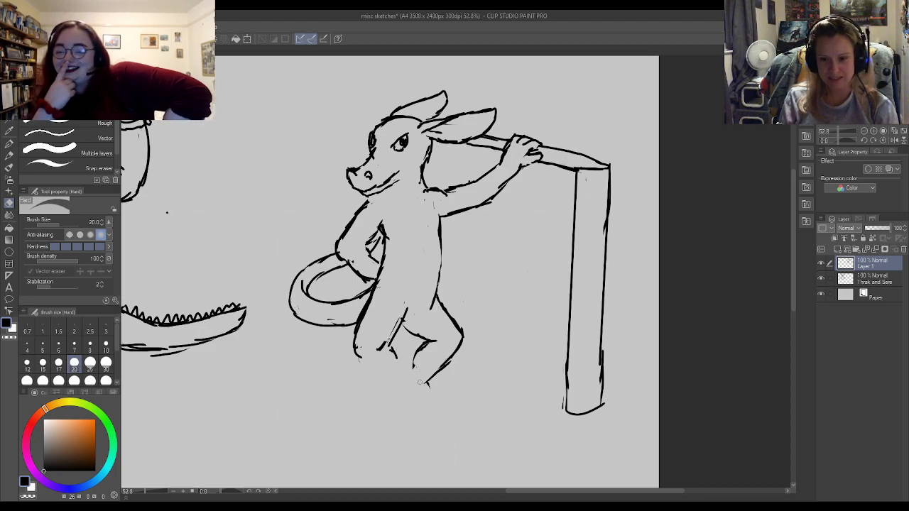
- Draw the straighter leg's lower leg down to the ankle and finish it with a foot with clawed toes
key(p)
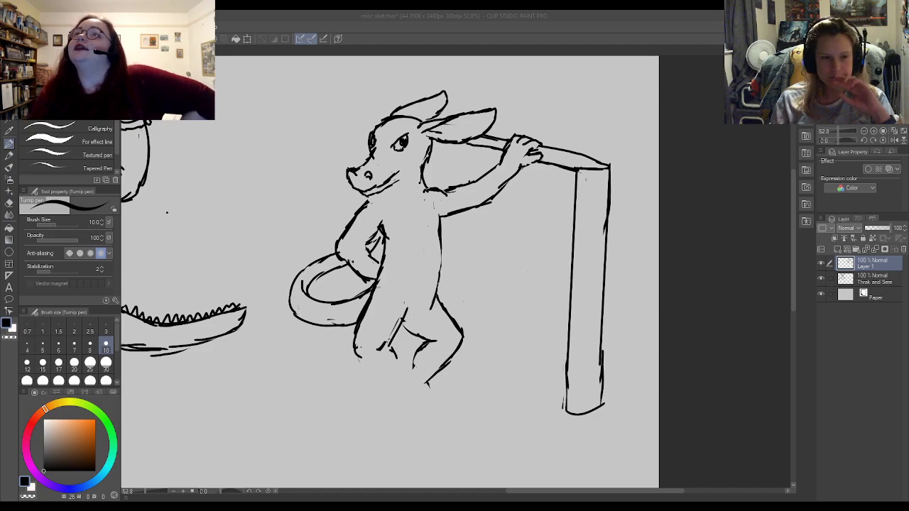
click(717, 348)
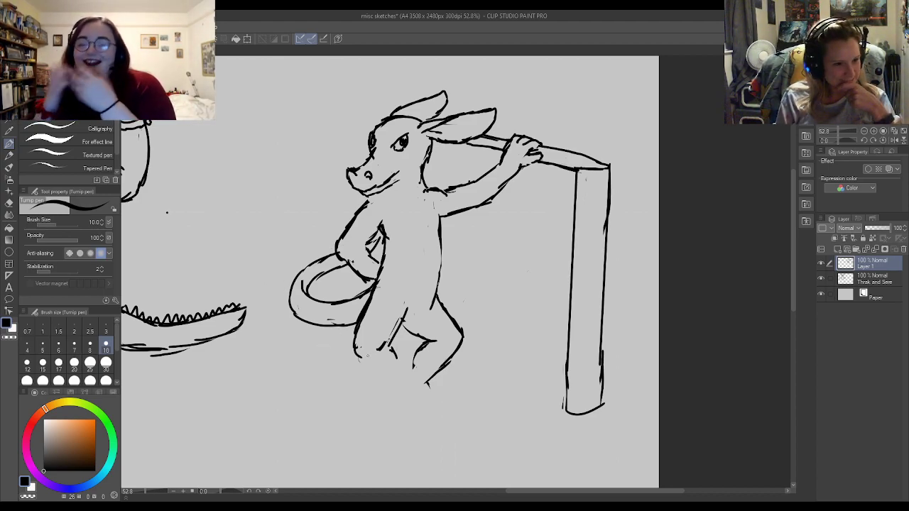
drag(389, 351, 401, 384)
drag(360, 357, 377, 378)
mouse_move(373, 371)
mouse_down()
mouse_move(383, 386)
mouse_move(361, 410)
mouse_up()
mouse_move(403, 386)
mouse_down()
mouse_move(394, 419)
mouse_move(355, 429)
mouse_move(364, 434)
mouse_move(367, 421)
mouse_move(396, 430)
mouse_move(379, 431)
mouse_up()
mouse_move(376, 423)
mouse_down()
mouse_move(387, 432)
mouse_move(348, 424)
mouse_up()
drag(353, 422, 348, 429)
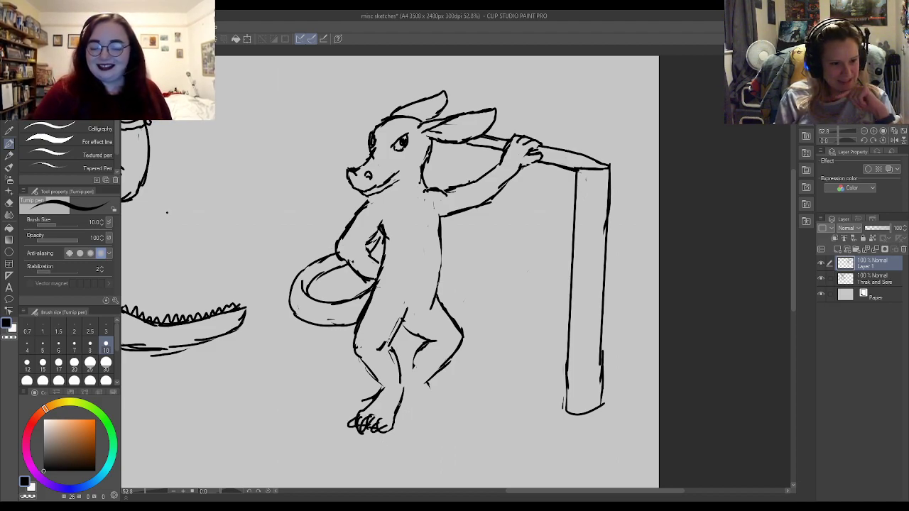
- Draw the bent leg's inner shin line crossing behind the straighter leg's ankle and erase the lines that overlap there
drag(403, 394, 419, 410)
mouse_move(413, 355)
mouse_down()
mouse_move(405, 391)
mouse_move(421, 411)
mouse_up()
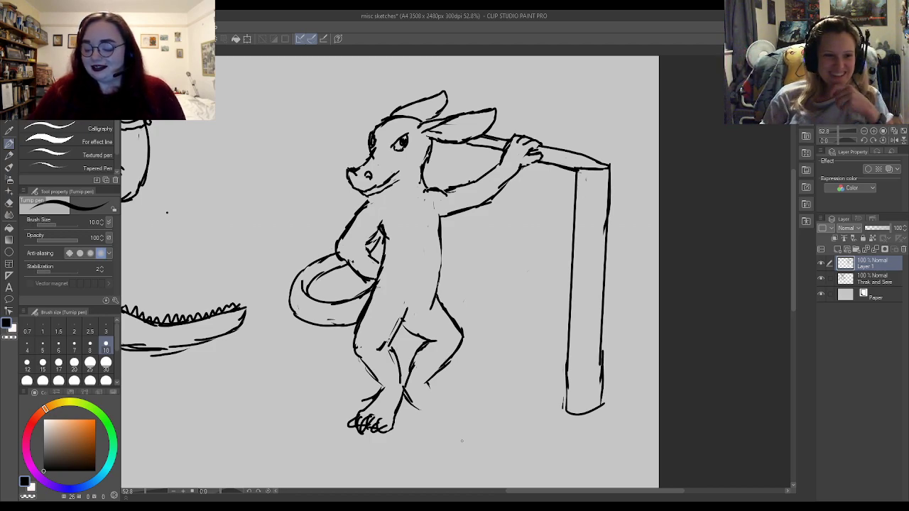
key(e)
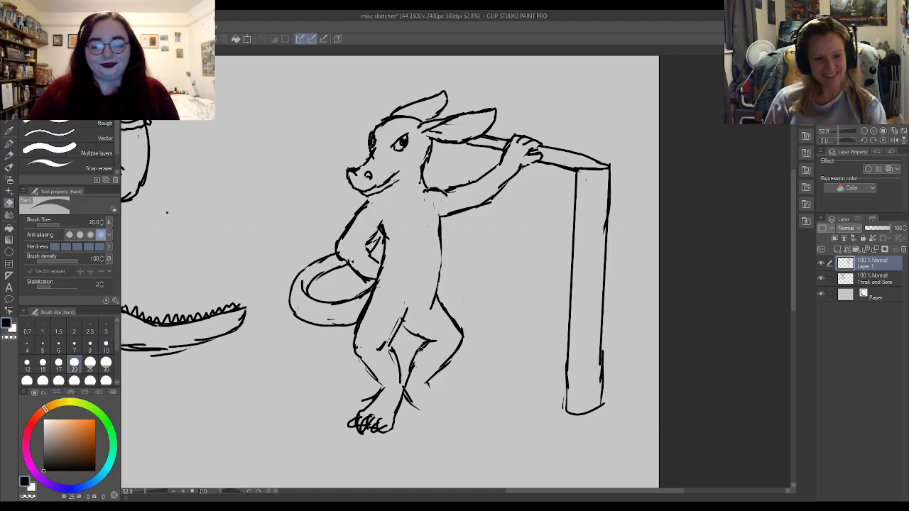
mouse_move(399, 378)
mouse_down()
mouse_move(397, 360)
mouse_move(410, 386)
mouse_move(410, 371)
mouse_move(416, 405)
mouse_up()
key(p)
key(e)
key(p)
key(e)
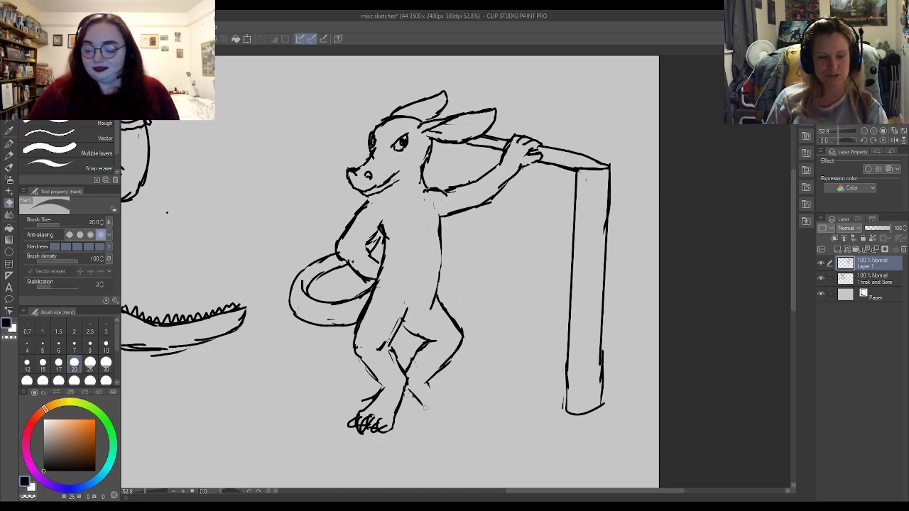
key(p)
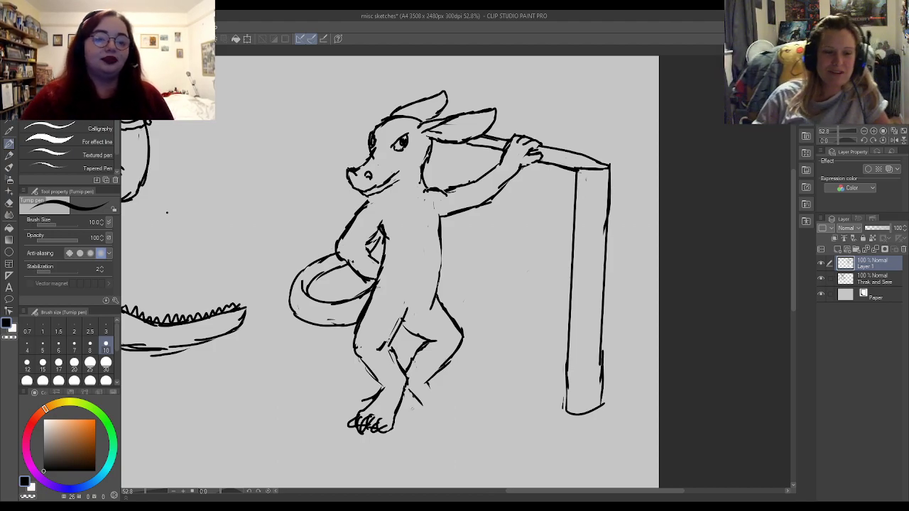
- Draw the bent leg's outer shin line and clawed foot, and add short strokes behind the straighter leg's heel
drag(430, 379, 440, 402)
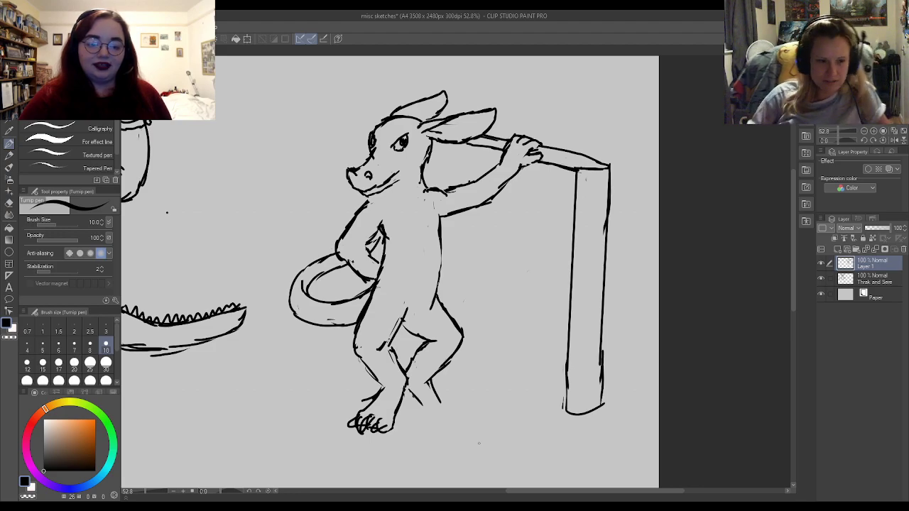
key(e)
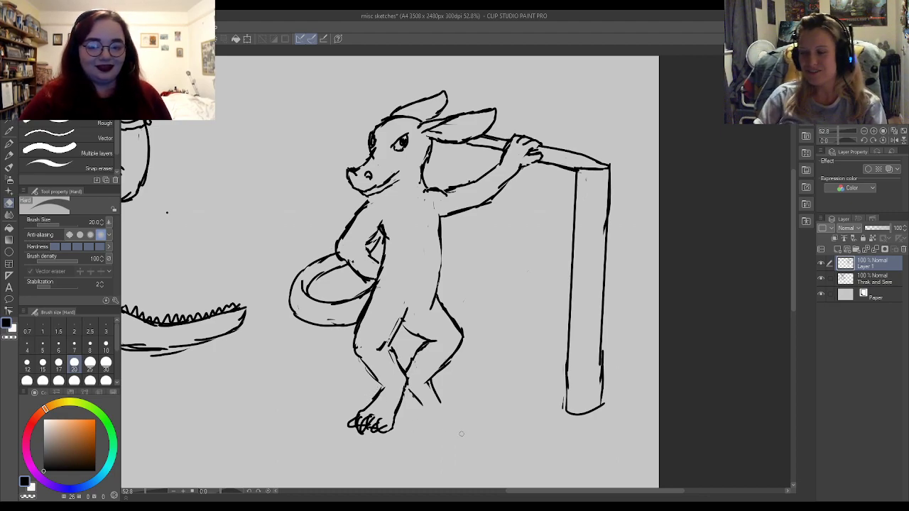
key(p)
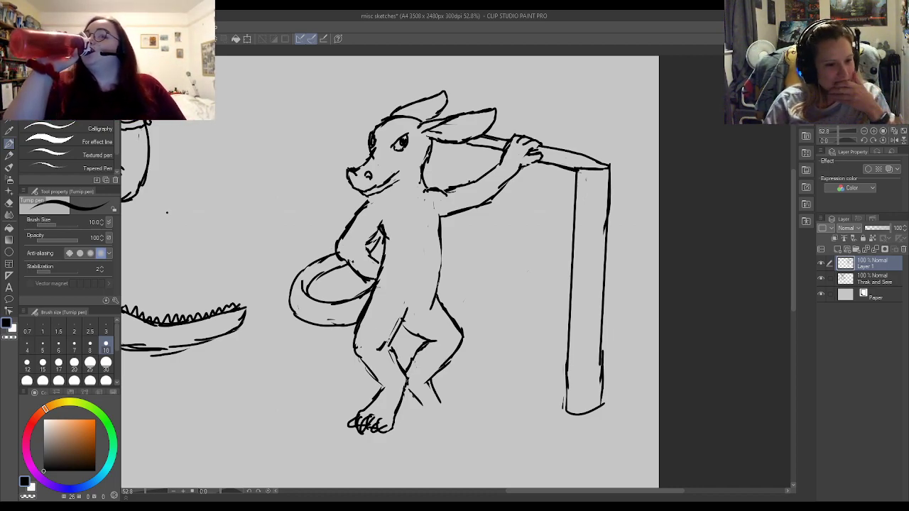
mouse_move(405, 391)
mouse_down()
mouse_move(439, 429)
mouse_move(469, 429)
mouse_move(470, 416)
mouse_move(477, 426)
mouse_move(463, 413)
mouse_move(482, 422)
mouse_up()
mouse_move(436, 399)
mouse_down()
mouse_move(454, 413)
mouse_move(426, 415)
mouse_move(435, 424)
mouse_up()
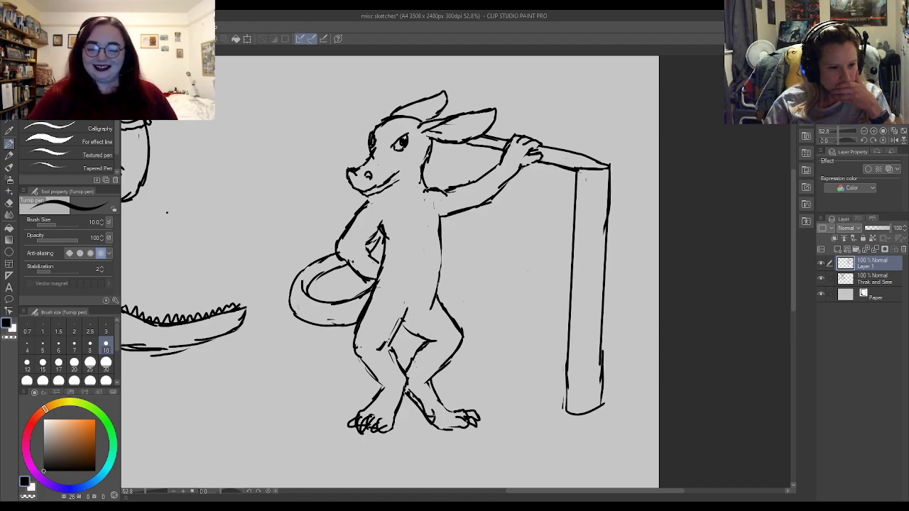
drag(405, 392, 399, 421)
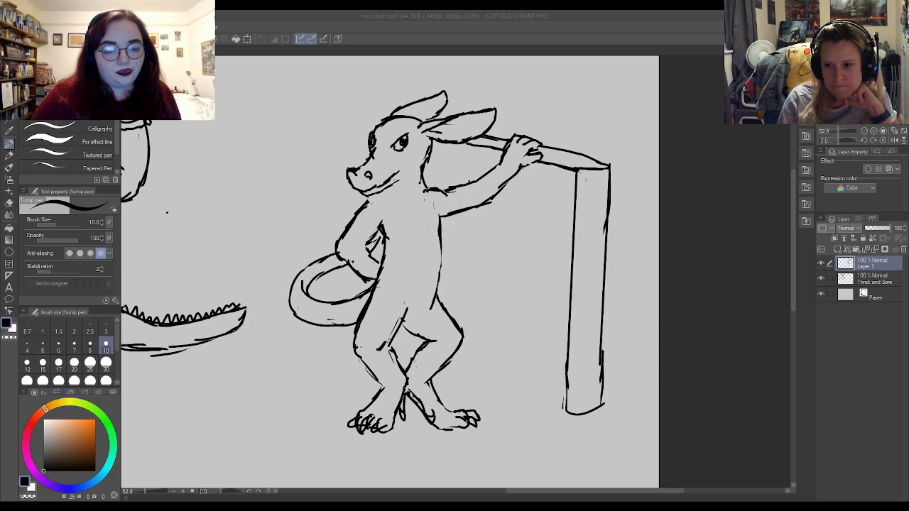
- Draw a rolled neckerchief around the creature's neck with a round knot below the throat, cleaning up the overlapping shoulder lines
click(384, 202)
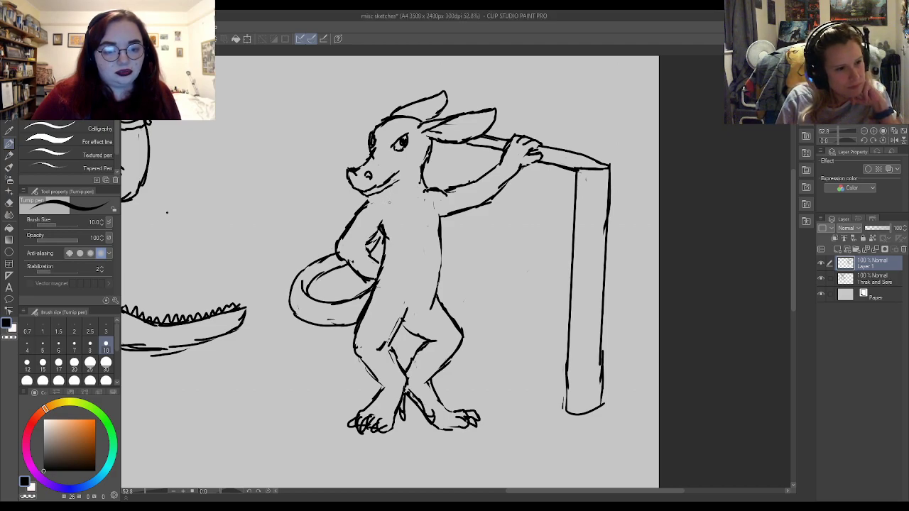
mouse_move(390, 201)
mouse_down()
mouse_move(402, 217)
mouse_move(424, 199)
mouse_move(397, 211)
mouse_move(387, 205)
mouse_up()
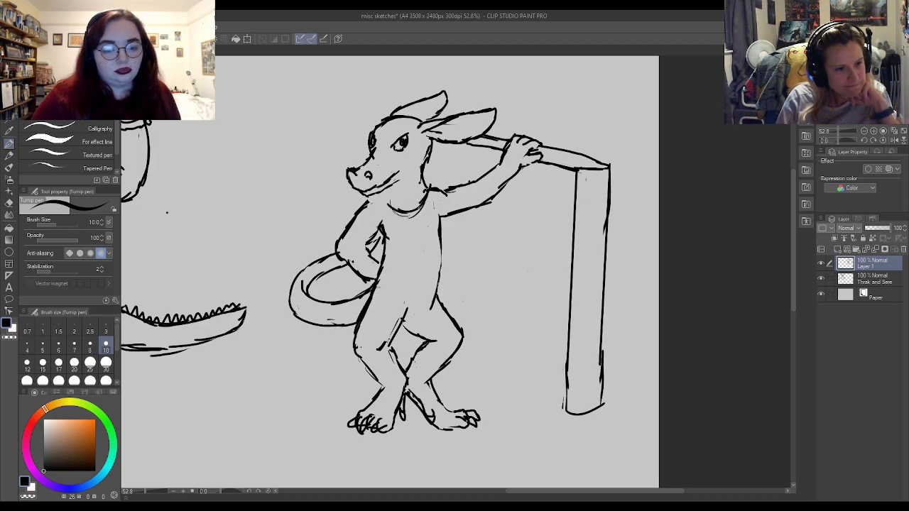
mouse_move(429, 182)
mouse_down()
mouse_move(435, 209)
mouse_move(423, 223)
mouse_move(436, 191)
mouse_move(433, 219)
mouse_up()
mouse_move(460, 187)
mouse_down()
mouse_move(425, 225)
mouse_move(396, 219)
mouse_move(390, 228)
mouse_move(400, 227)
mouse_move(368, 198)
mouse_move(355, 221)
mouse_move(372, 212)
mouse_up()
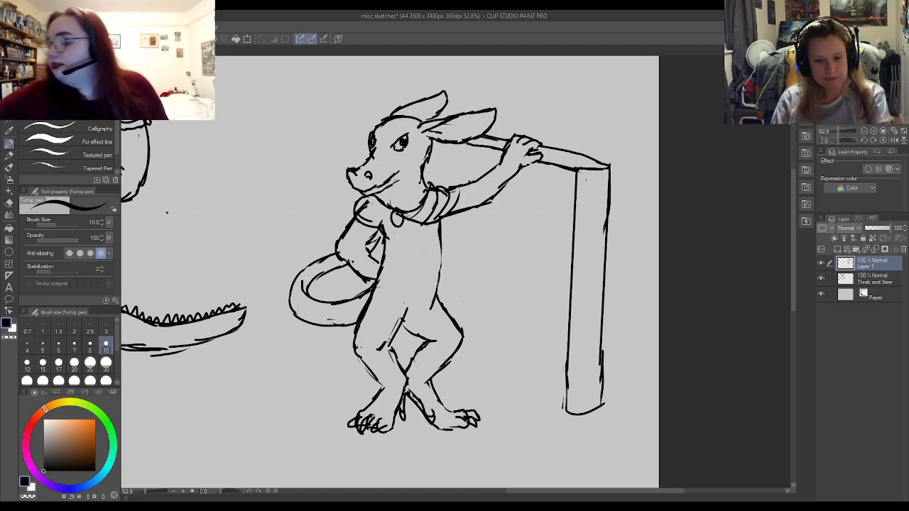
key(e)
mouse_move(361, 215)
mouse_down()
mouse_move(368, 218)
mouse_move(358, 206)
mouse_move(372, 220)
mouse_move(421, 219)
mouse_up()
key(p)
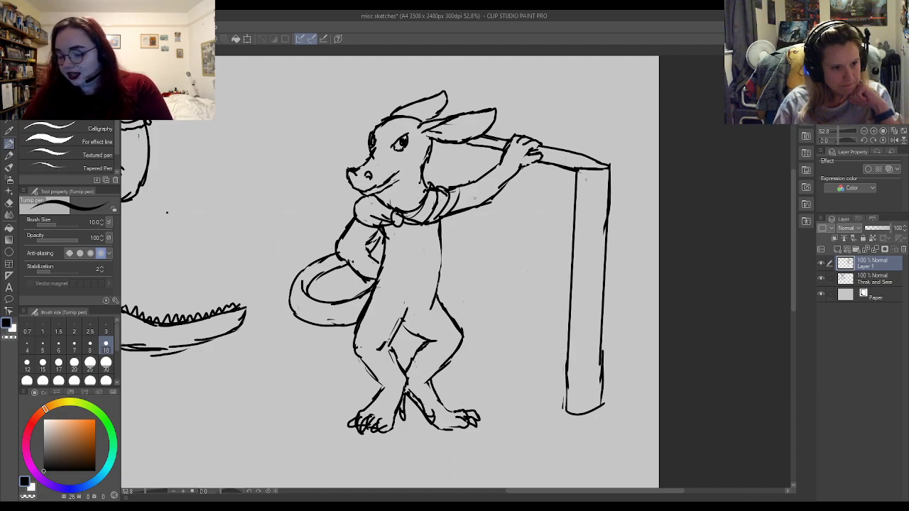
- Draw a loose open-cuffed sleeve on the raised arm and a pointed sleeve on the bent arm, erasing arm lines inside them
mouse_move(490, 173)
mouse_down()
mouse_move(478, 230)
mouse_move(487, 213)
mouse_move(465, 225)
mouse_move(478, 229)
mouse_up()
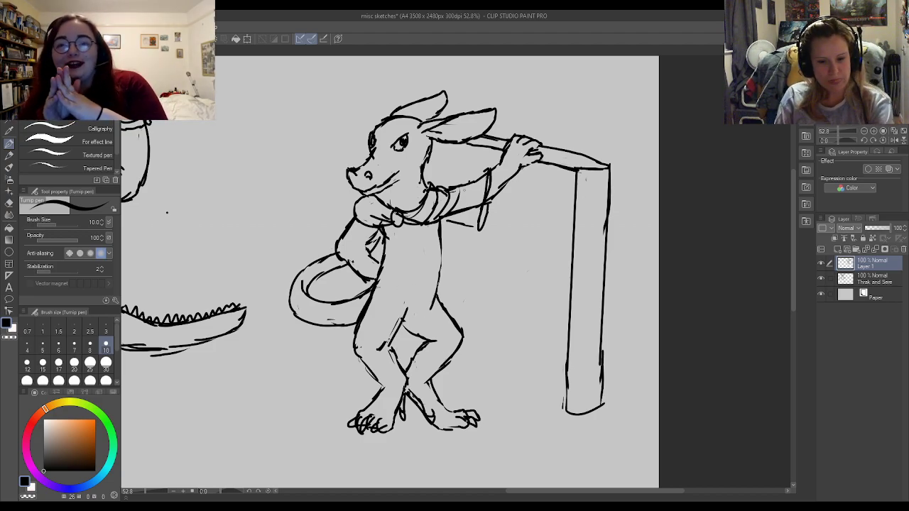
key(e)
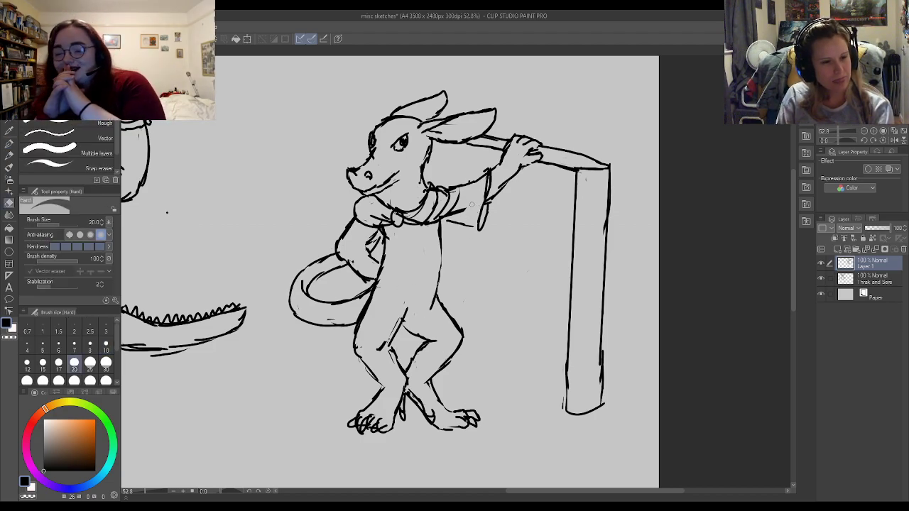
key(p)
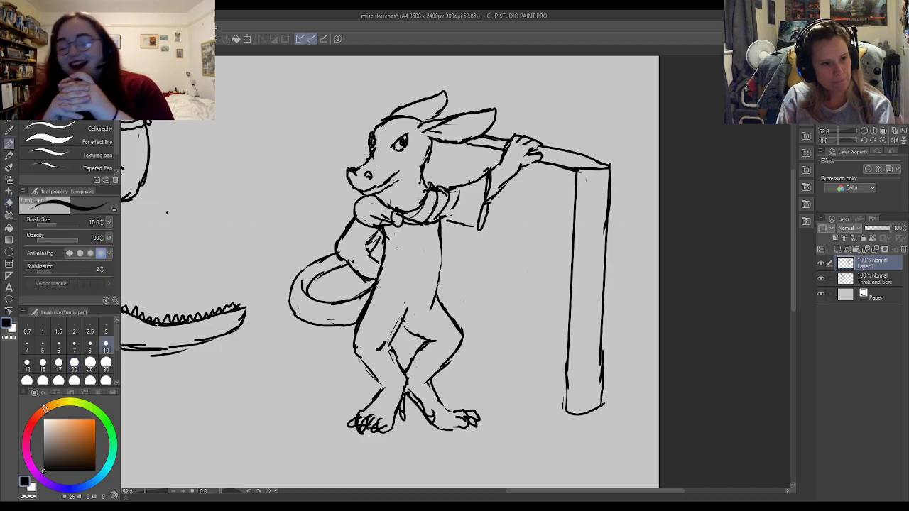
mouse_move(368, 252)
mouse_down()
mouse_move(344, 284)
mouse_move(336, 266)
mouse_move(351, 275)
mouse_move(355, 263)
mouse_up()
key(e)
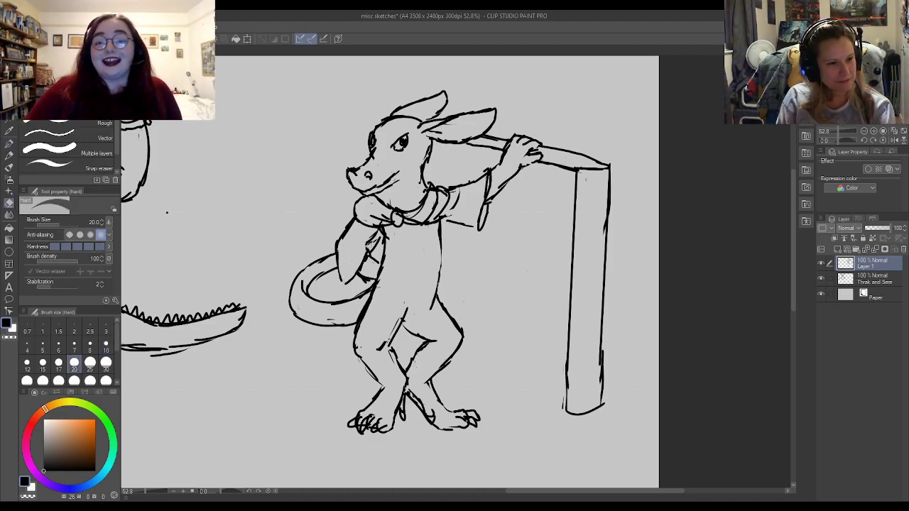
key(p)
drag(355, 245, 368, 253)
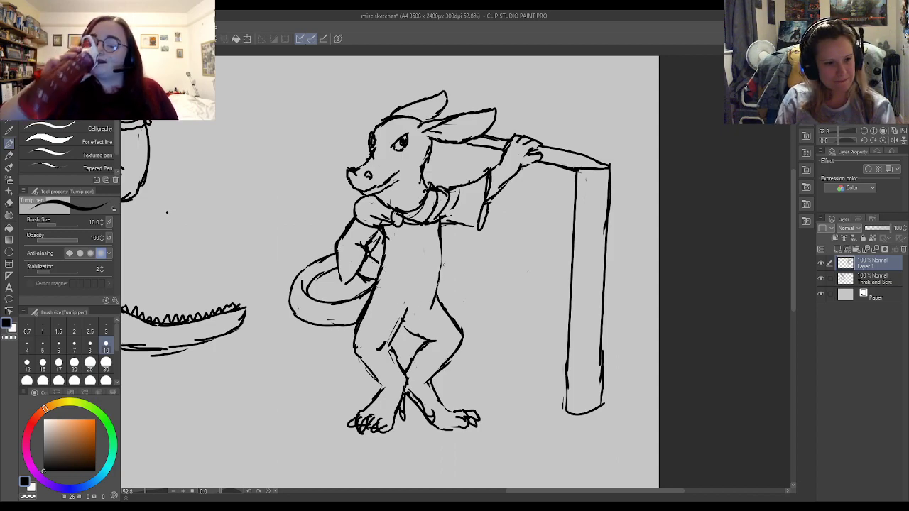
- Redraw the torso's side below the raised arm as a looser shirt edge running to the hip, erasing the old body line
drag(447, 226, 446, 245)
drag(445, 243, 445, 260)
drag(447, 229, 445, 311)
key(e)
mouse_move(436, 257)
mouse_down()
mouse_move(439, 231)
mouse_move(433, 255)
mouse_up()
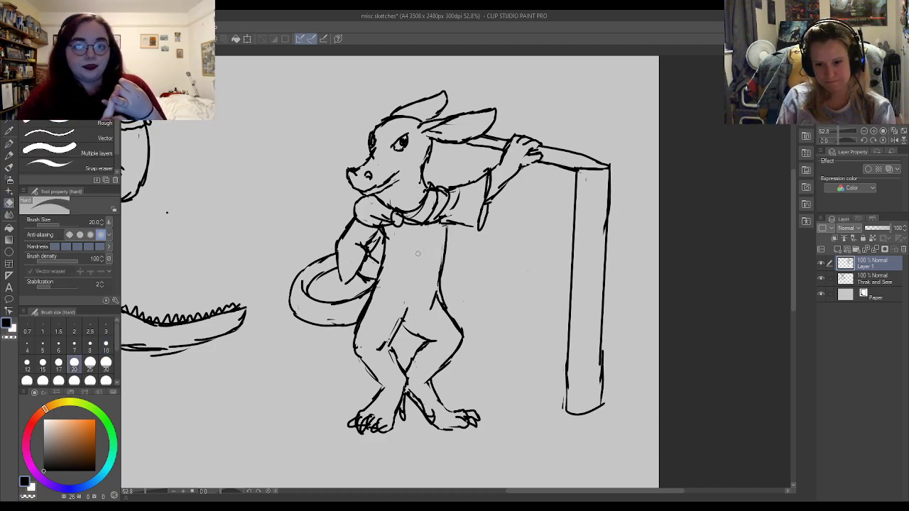
- Draw diagonal straps across the chest, meeting at a round ring in the middle of the torso
key(p)
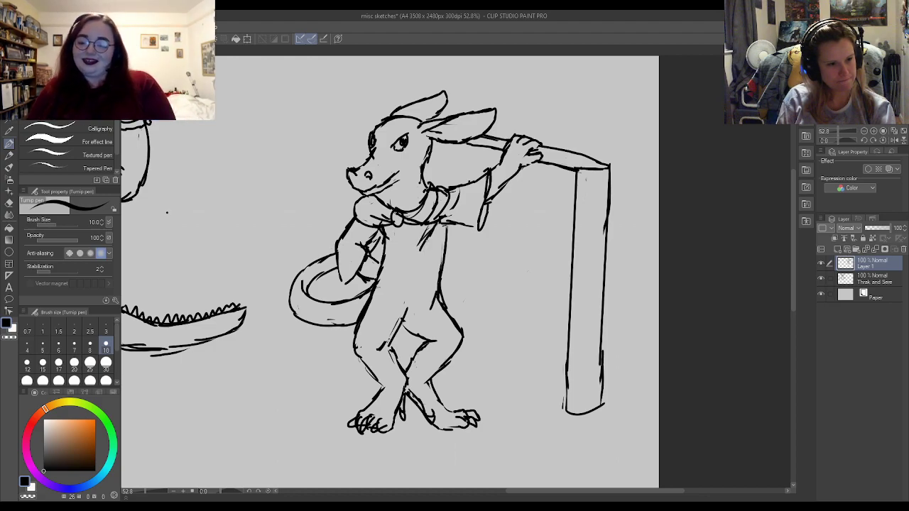
key(e)
key(p)
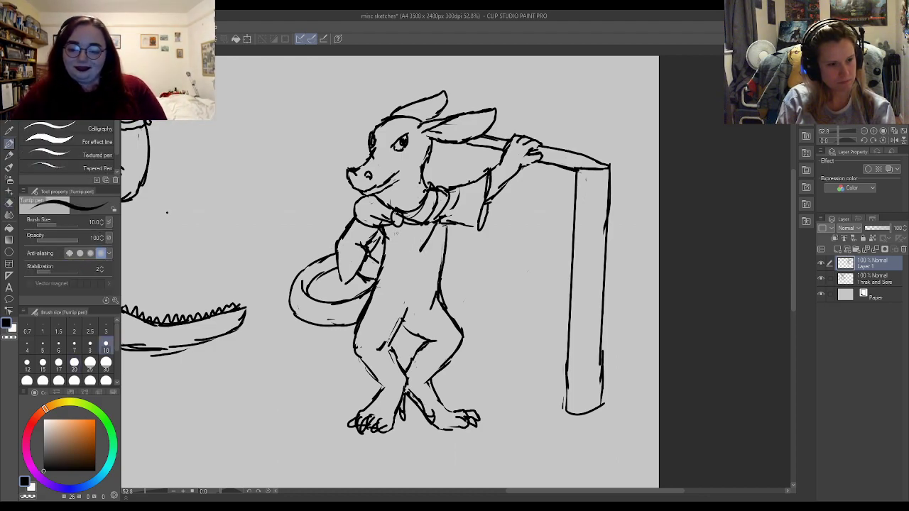
mouse_move(396, 228)
mouse_down()
mouse_move(426, 263)
mouse_move(411, 247)
mouse_move(430, 256)
mouse_move(444, 224)
mouse_up()
key(e)
key(p)
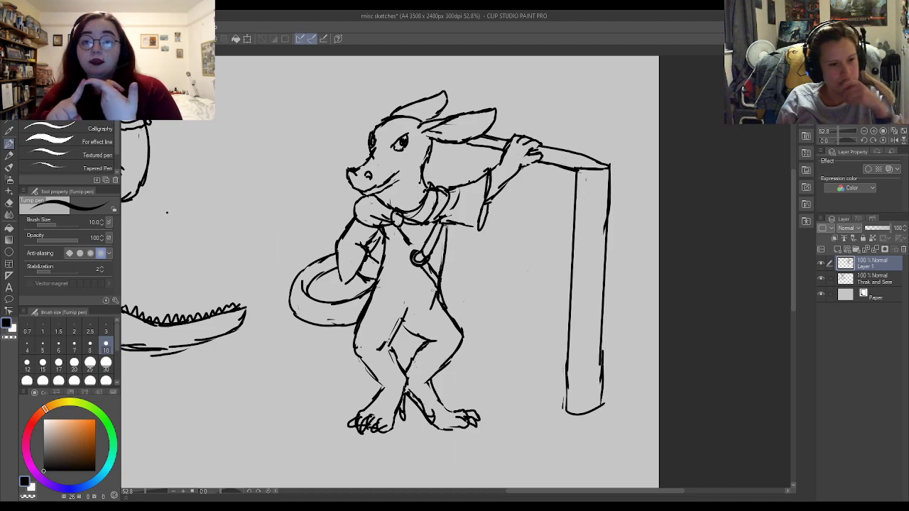
- Erase the ring where the chest straps meet and redraw the crossing as a small knot
key(e)
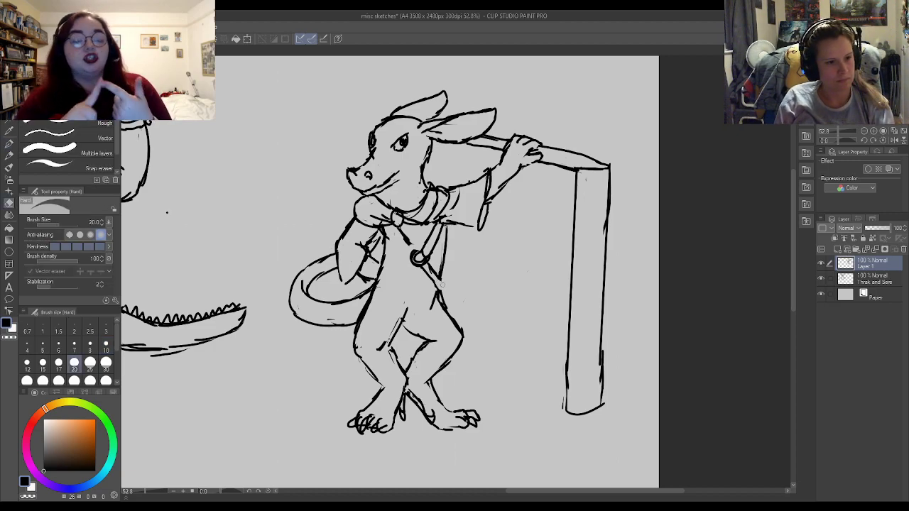
key(p)
key(e)
mouse_move(426, 262)
mouse_down()
mouse_move(421, 269)
mouse_move(402, 234)
mouse_move(417, 259)
mouse_up()
key(p)
key(e)
key(p)
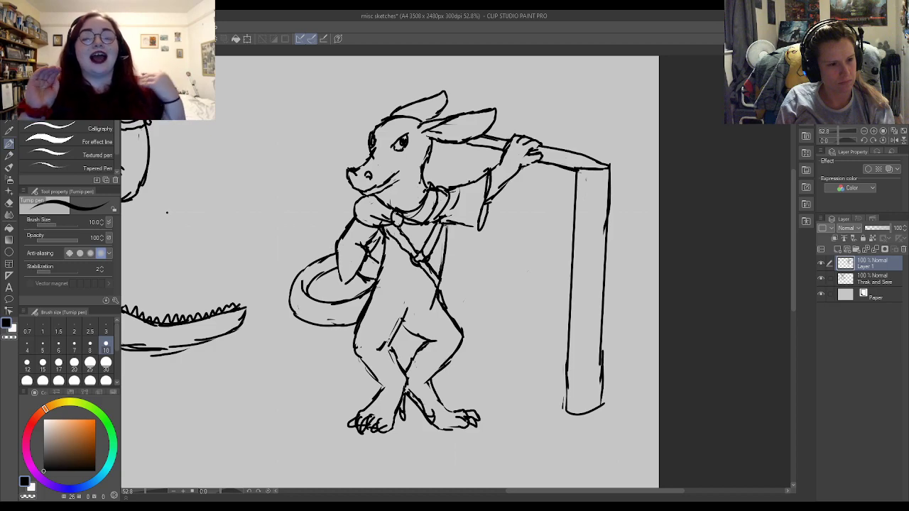
- Firm up the crossed chest straps and draw the shirt's curved hem around the waist
key(e)
key(p)
mouse_move(388, 227)
mouse_down()
mouse_move(413, 257)
mouse_move(377, 270)
mouse_move(376, 279)
mouse_move(414, 267)
mouse_move(438, 280)
mouse_move(437, 270)
mouse_move(424, 273)
mouse_move(444, 279)
mouse_move(435, 277)
mouse_move(444, 272)
mouse_move(440, 278)
mouse_up()
key(e)
key(p)
key(e)
key(p)
key(e)
key(p)
key(e)
key(p)
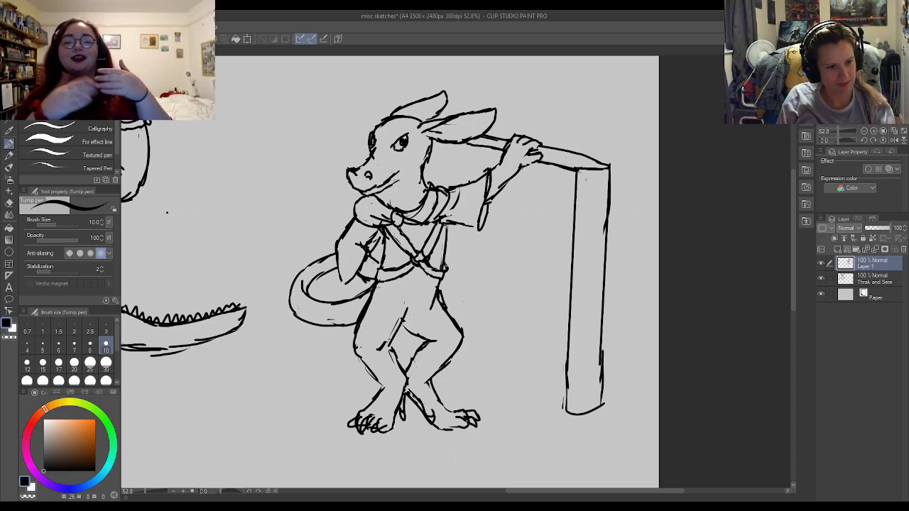
- Tidy the shirt hem and its corner below the raised arm with small erasures and pen strokes
key(e)
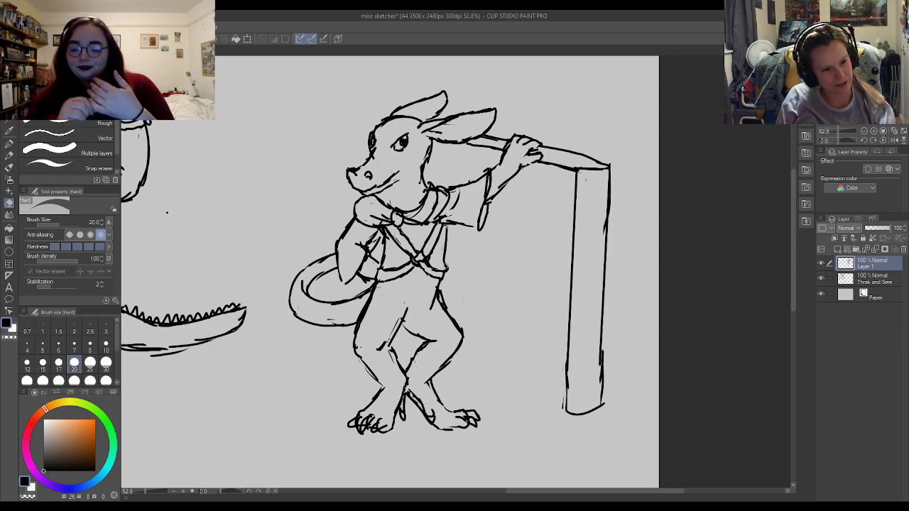
key(p)
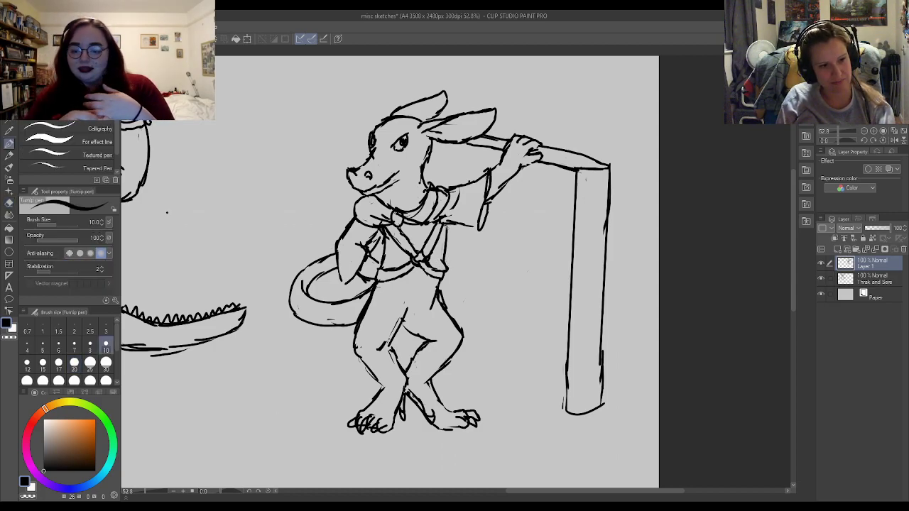
key(e)
key(p)
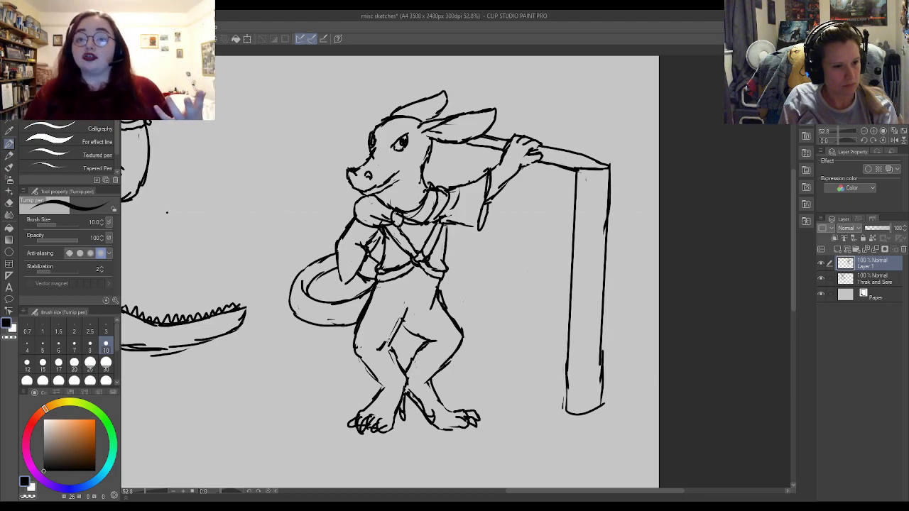
key(e)
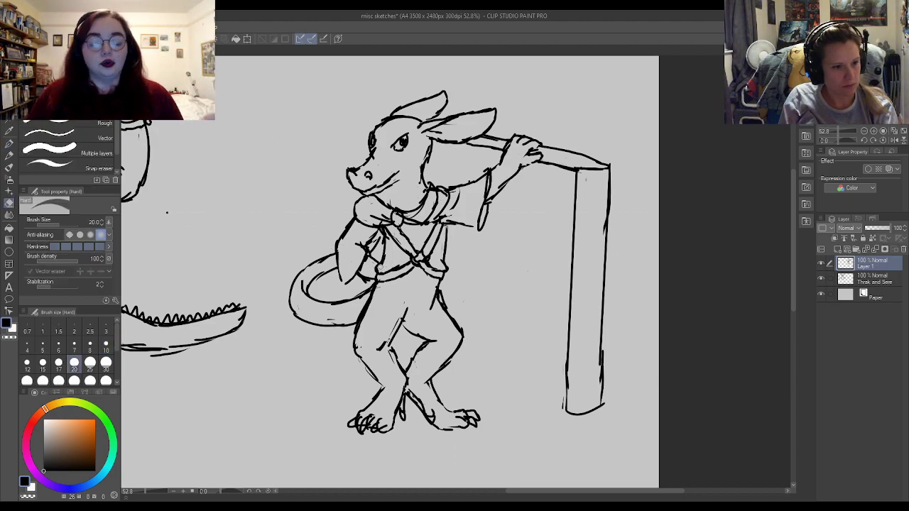
key(p)
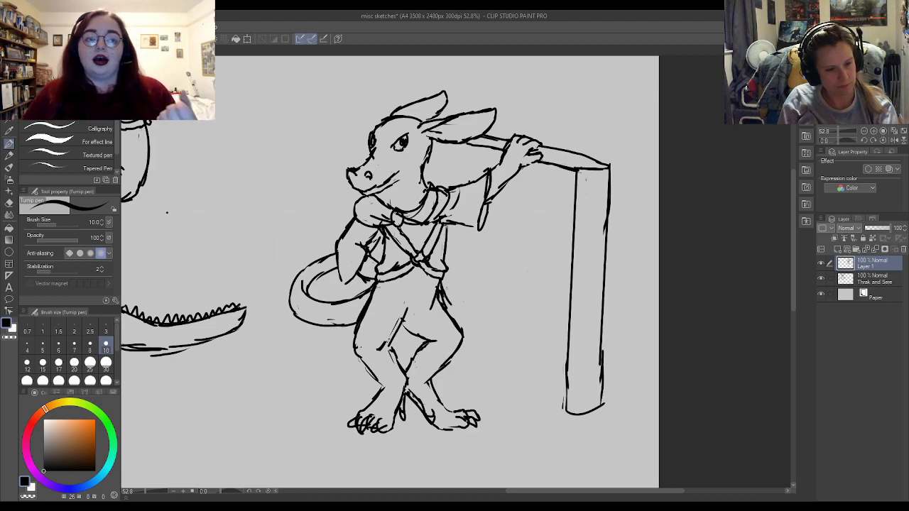
- Draw the flared sides of a pair of shorts at both hips, reworking the outer thigh lines
key(e)
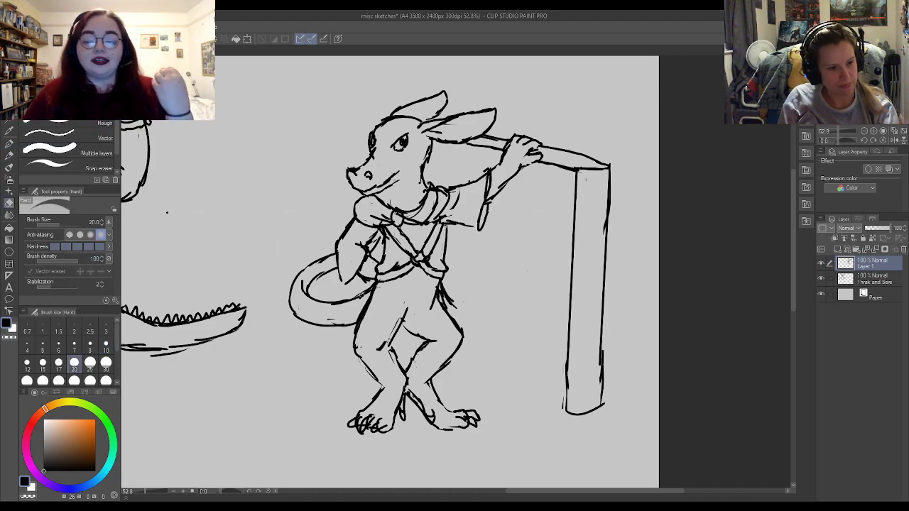
key(p)
key(e)
mouse_move(378, 284)
mouse_down()
mouse_move(367, 312)
mouse_move(365, 300)
mouse_move(353, 317)
mouse_up()
key(p)
key(e)
key(p)
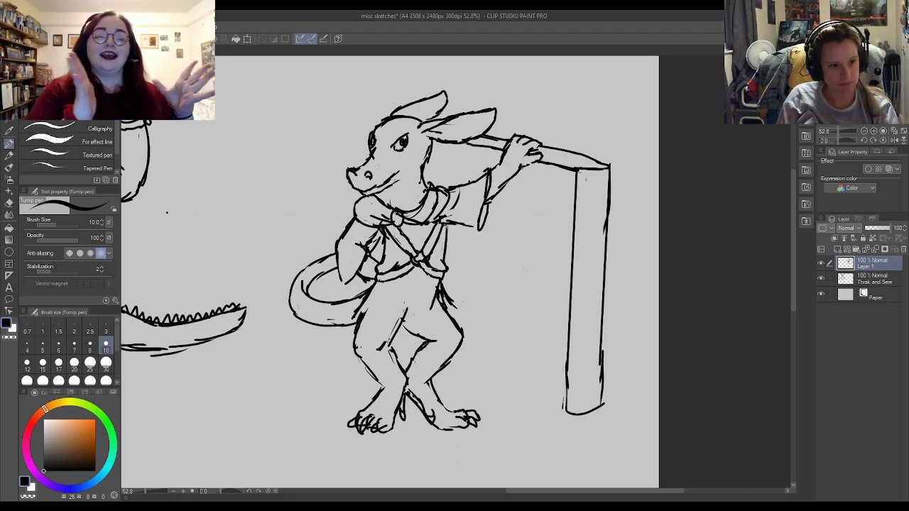
- Draw the hem of the shorts across the straighter leg's thigh and clean up the leg lines inside it
drag(355, 324, 353, 335)
mouse_move(345, 332)
mouse_down()
mouse_move(379, 331)
mouse_move(354, 334)
mouse_move(359, 317)
mouse_move(347, 338)
mouse_move(400, 338)
mouse_move(399, 308)
mouse_move(412, 302)
mouse_move(404, 323)
mouse_move(409, 294)
mouse_move(420, 326)
mouse_up()
key(e)
key(p)
key(e)
key(p)
- Undo the last stroke, draw the shorts' crotch fold and the bent leg's hem, and erase the leftover thigh lines
key(ctrl+z)
mouse_move(406, 288)
mouse_down()
mouse_move(431, 336)
mouse_move(458, 307)
mouse_move(432, 309)
mouse_move(439, 295)
mouse_move(459, 310)
mouse_up()
key(e)
key(p)
key(e)
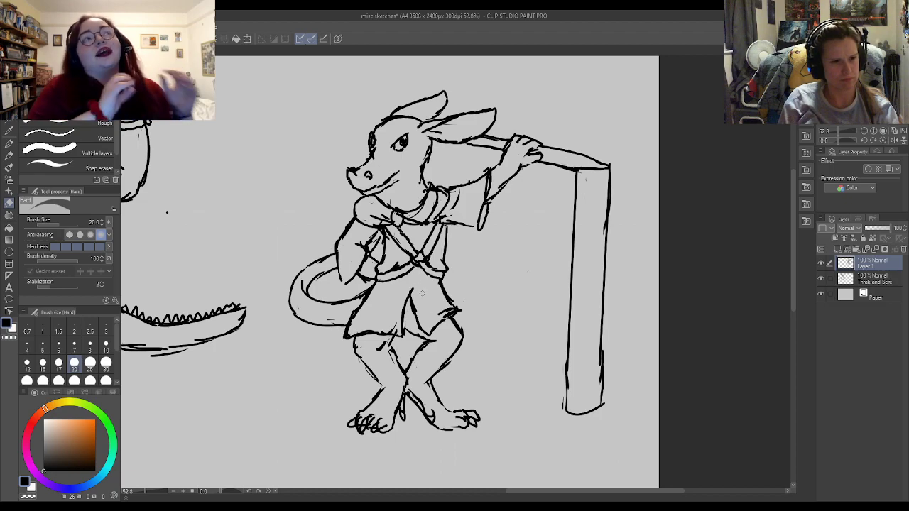
key(p)
scroll(419, 284, down, 2)
scroll(421, 284, up, 2)
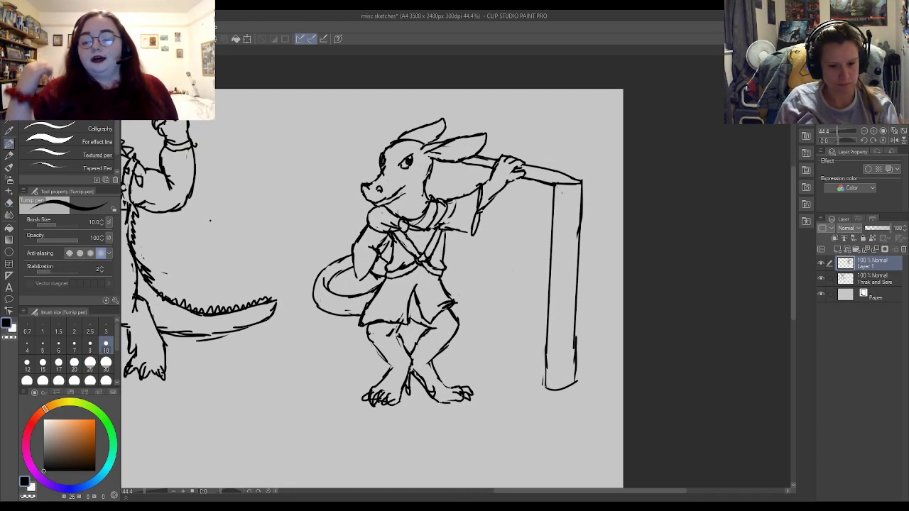
drag(546, 389, 441, 347)
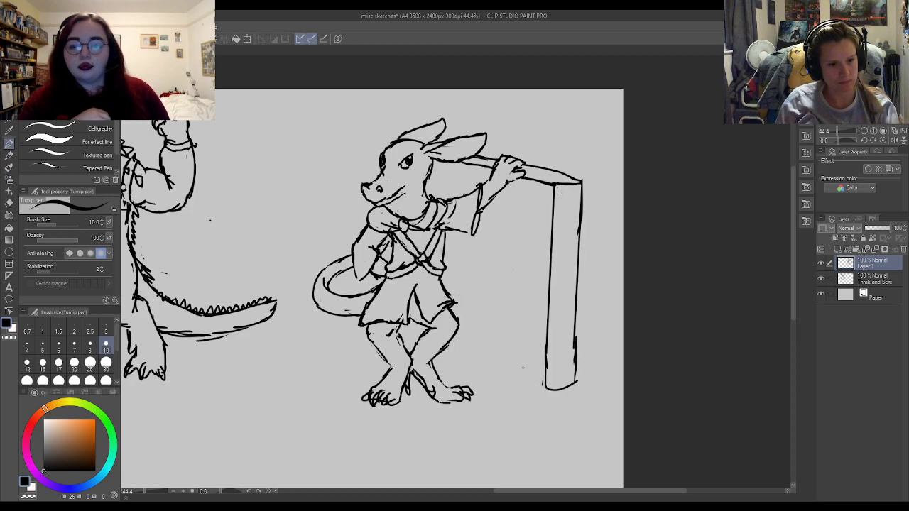
- Lengthen the post downward, erasing its old bottom edge, and join its base to the nearer foot with a straight line
mouse_move(544, 383)
mouse_down()
mouse_move(546, 419)
mouse_move(544, 393)
mouse_move(557, 421)
mouse_move(571, 419)
mouse_up()
drag(576, 379, 572, 422)
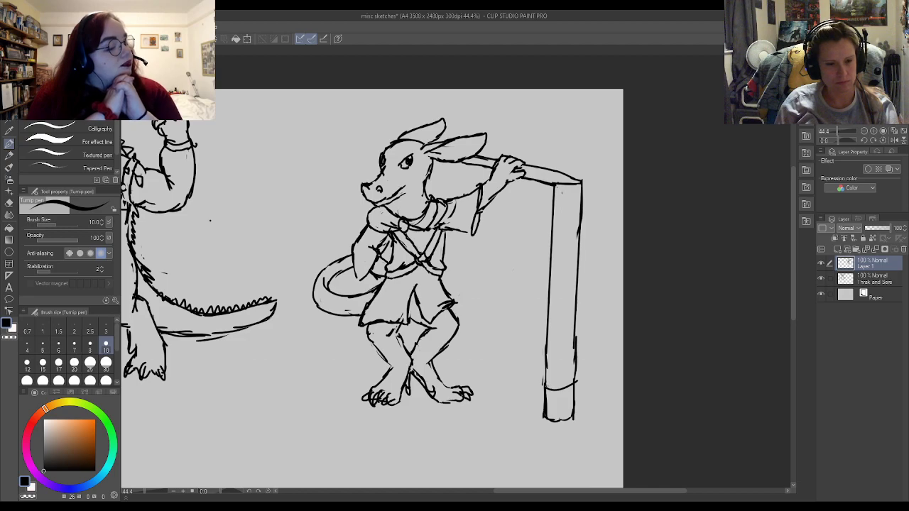
key(e)
mouse_move(551, 396)
mouse_down()
mouse_move(556, 385)
mouse_move(563, 398)
mouse_move(578, 380)
mouse_up()
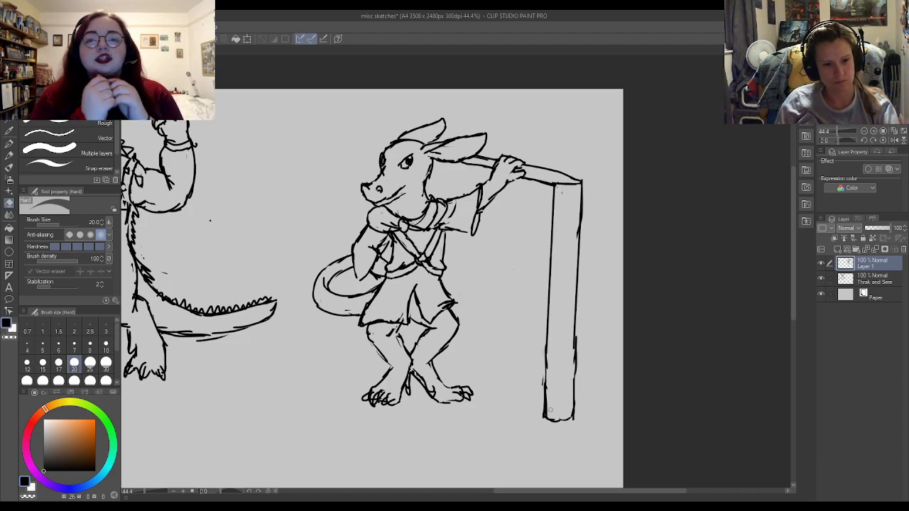
key(p)
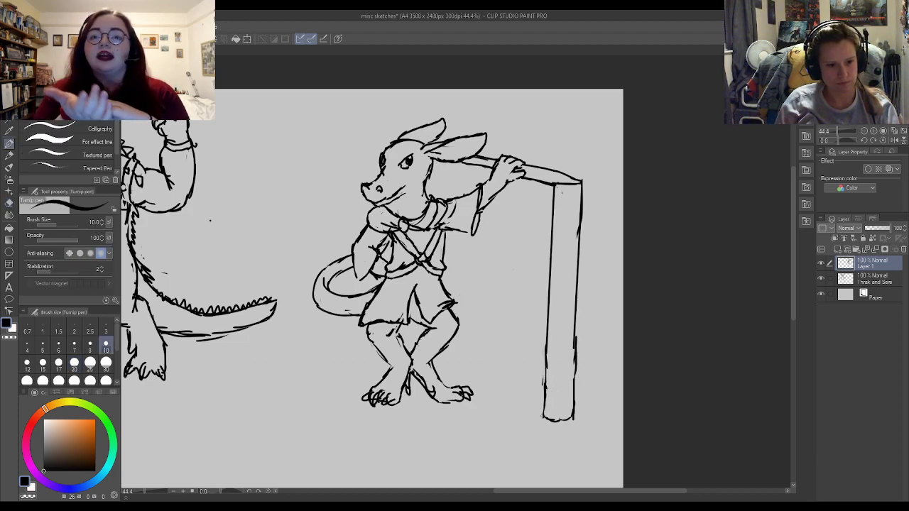
shift+click(470, 390)
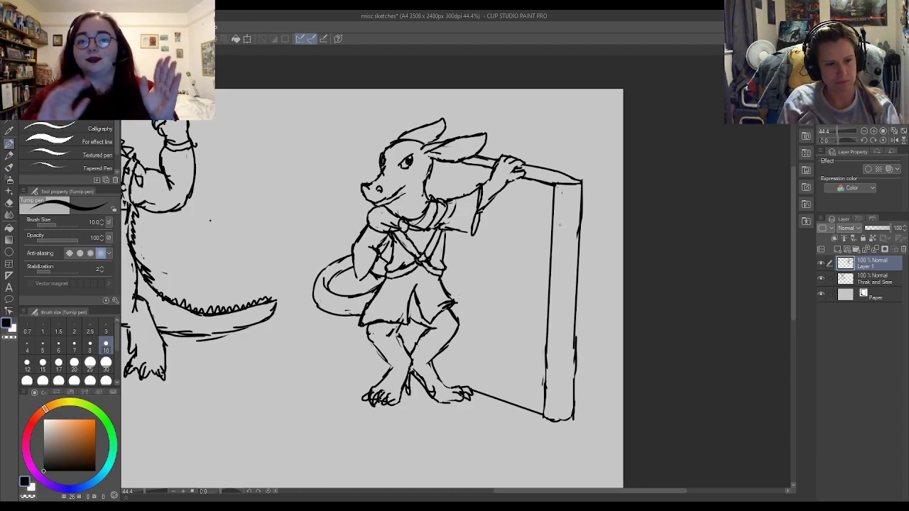
- Draw pairs of horizontal band lines across the upper and lower parts of the post
mouse_move(554, 229)
mouse_down()
mouse_move(575, 227)
mouse_move(558, 247)
mouse_move(576, 247)
mouse_up()
drag(544, 380, 578, 381)
mouse_move(545, 355)
mouse_down()
mouse_move(581, 347)
mouse_move(546, 352)
mouse_up()
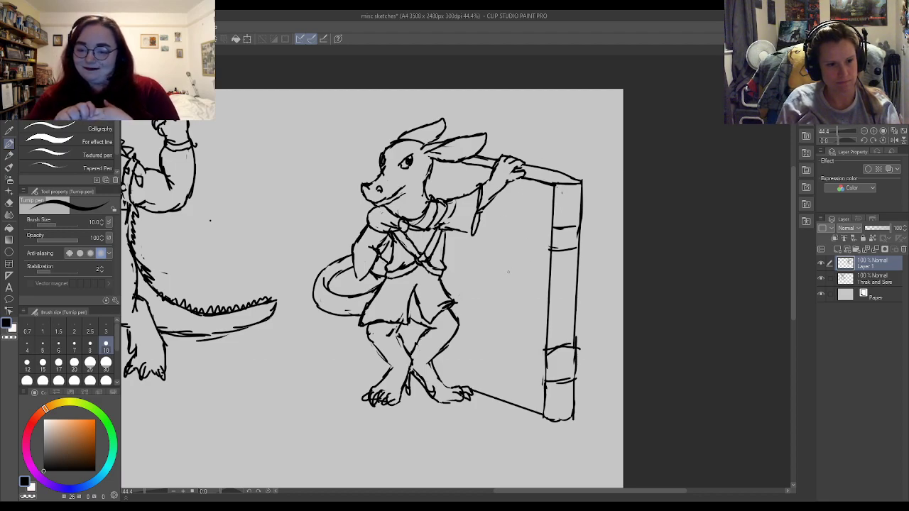
- Draw a double-ringed circle between the creature and post, with straps running from it to the post's top and bottom
mouse_move(485, 254)
mouse_down()
mouse_move(503, 266)
mouse_move(494, 282)
mouse_move(516, 217)
mouse_move(543, 188)
mouse_move(581, 188)
mouse_move(551, 208)
mouse_move(584, 213)
mouse_move(553, 219)
mouse_up()
drag(568, 217, 545, 225)
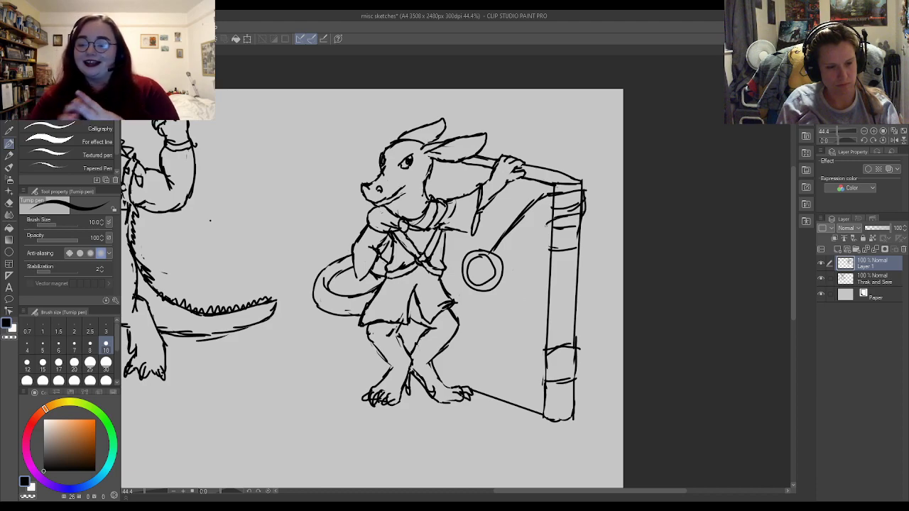
drag(501, 262, 555, 217)
mouse_move(483, 292)
mouse_down()
mouse_move(507, 345)
mouse_move(545, 385)
mouse_move(524, 318)
mouse_move(548, 356)
mouse_up()
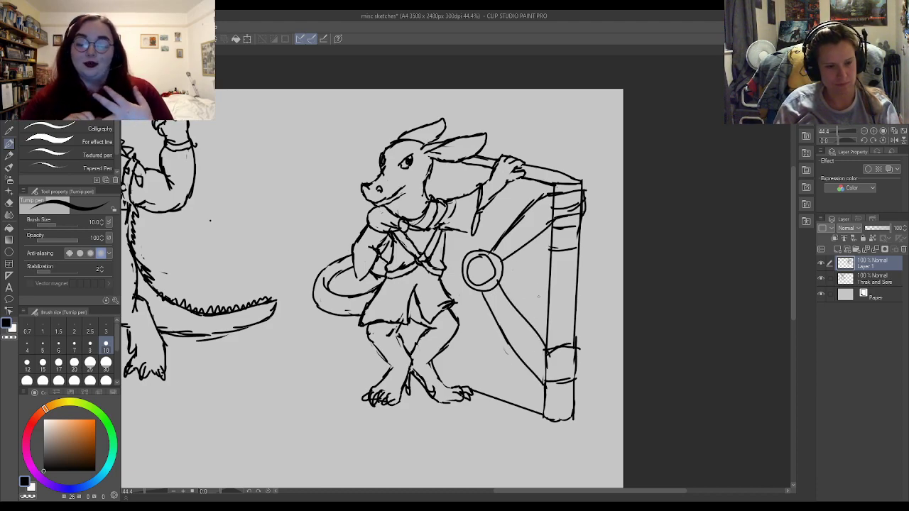
- Erase the upper strap between the circle and the post together with the post's upper band lines
key(e)
mouse_move(559, 216)
mouse_down()
mouse_move(558, 225)
mouse_move(569, 193)
mouse_move(577, 216)
mouse_up()
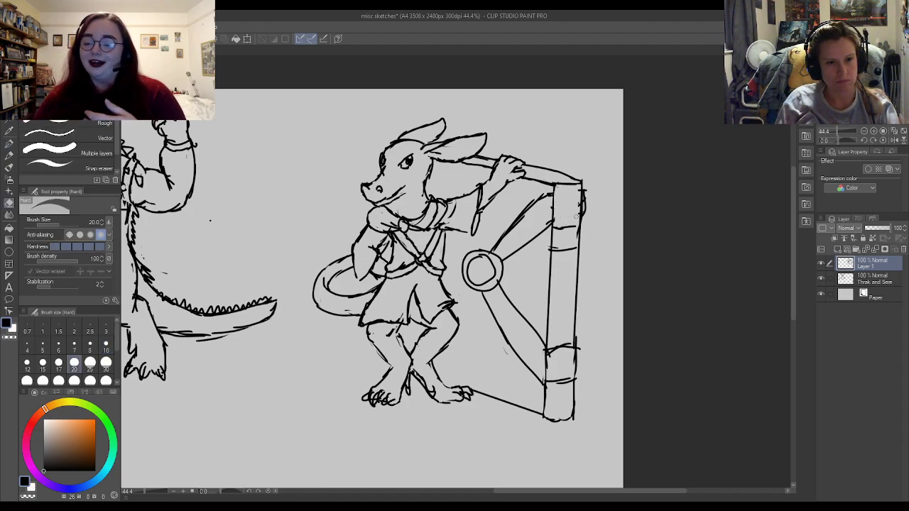
mouse_move(521, 239)
mouse_down()
mouse_move(541, 213)
mouse_move(547, 228)
mouse_move(535, 255)
mouse_move(526, 252)
mouse_move(527, 211)
mouse_move(540, 209)
mouse_move(502, 236)
mouse_move(543, 199)
mouse_move(509, 254)
mouse_up()
key(p)
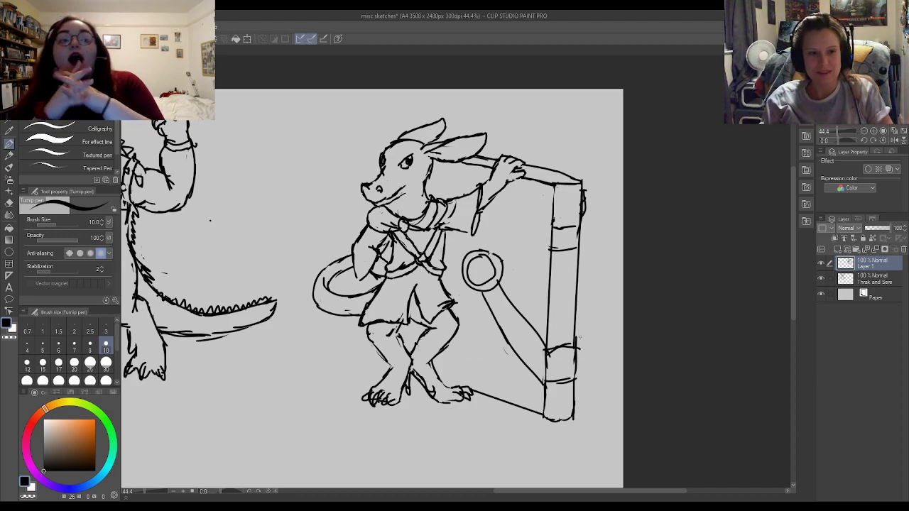
key(e)
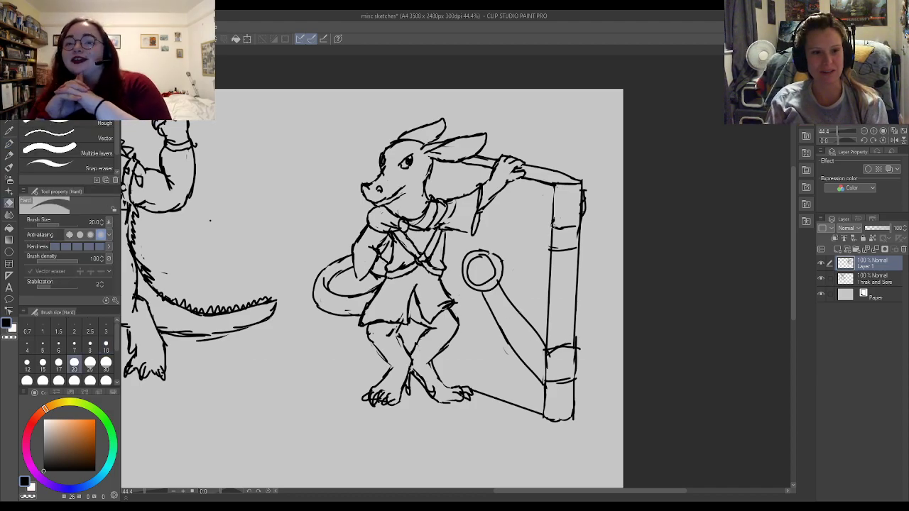
mouse_move(583, 190)
mouse_down()
mouse_move(584, 226)
mouse_move(573, 249)
mouse_move(569, 213)
mouse_move(560, 248)
mouse_up()
key(p)
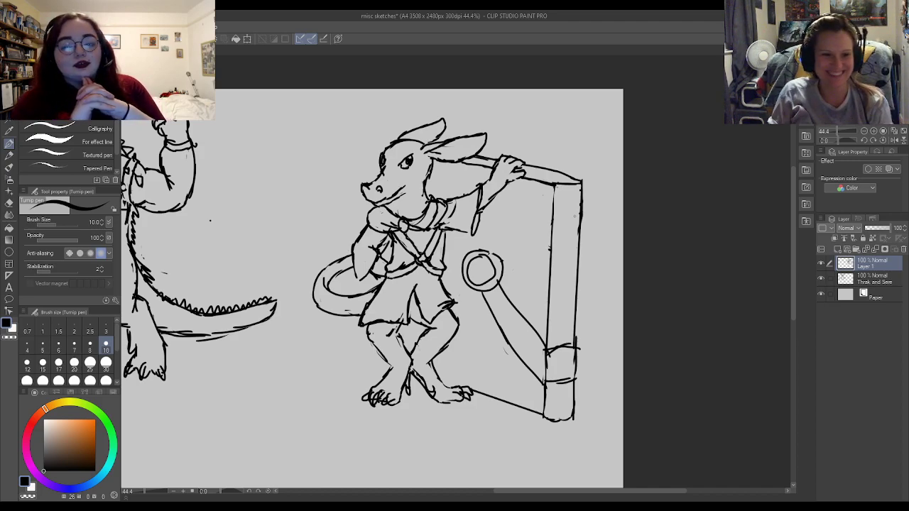
- Redraw the upper strap from the circle across the post at a lower angle, and add a strap toward the shirt
mouse_move(503, 268)
mouse_down()
mouse_move(545, 238)
mouse_move(517, 256)
mouse_move(512, 238)
mouse_move(533, 224)
mouse_up()
mouse_move(512, 239)
mouse_down()
mouse_move(549, 210)
mouse_move(588, 203)
mouse_up()
drag(543, 238, 578, 226)
drag(479, 242, 447, 257)
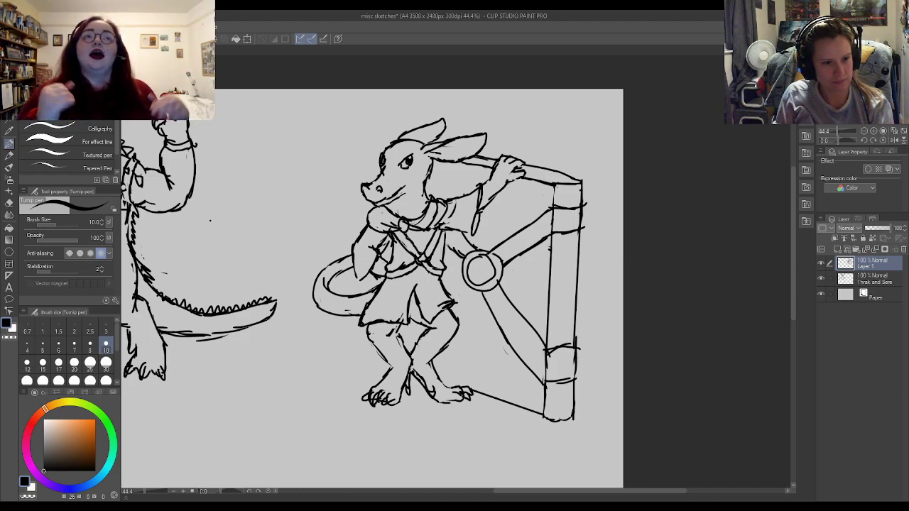
- Add the strap segments visible behind the creature's body and letter a "T" inside the circle
mouse_move(453, 179)
mouse_down()
mouse_move(438, 196)
mouse_move(435, 182)
mouse_up()
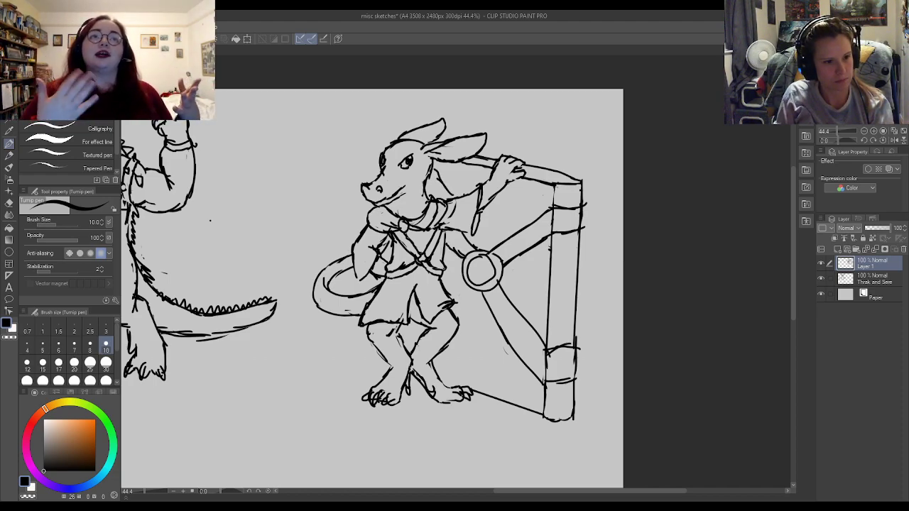
mouse_move(461, 276)
mouse_down()
mouse_move(446, 288)
mouse_move(464, 298)
mouse_up()
drag(467, 296, 453, 308)
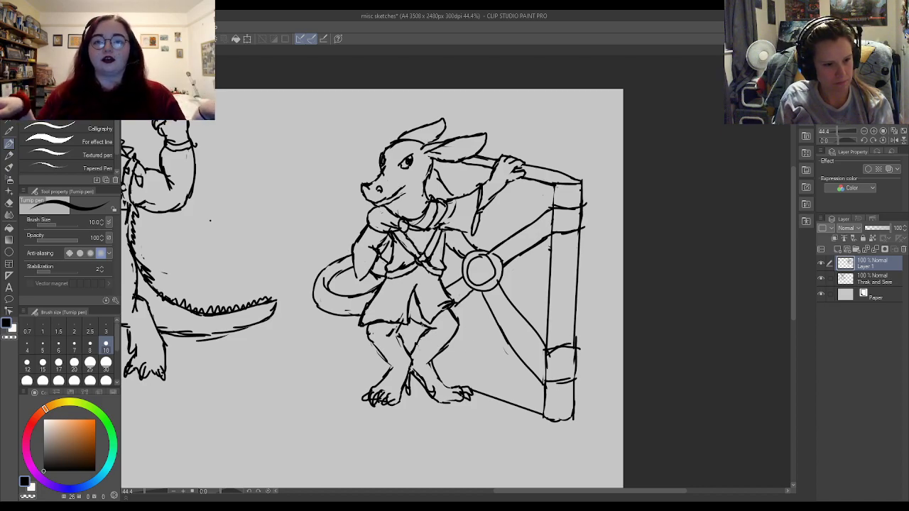
mouse_move(418, 324)
mouse_down()
mouse_move(417, 343)
mouse_move(419, 331)
mouse_up()
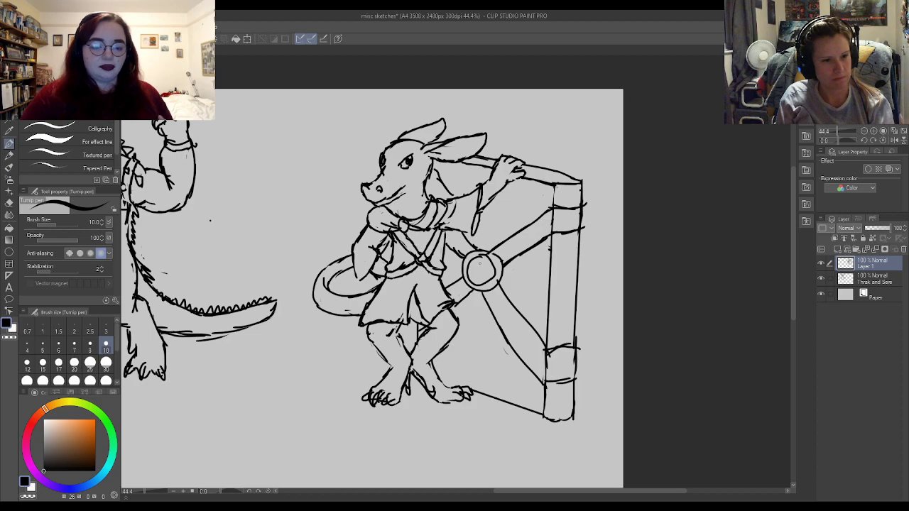
mouse_move(472, 265)
mouse_down()
mouse_move(485, 262)
mouse_move(483, 281)
mouse_up()
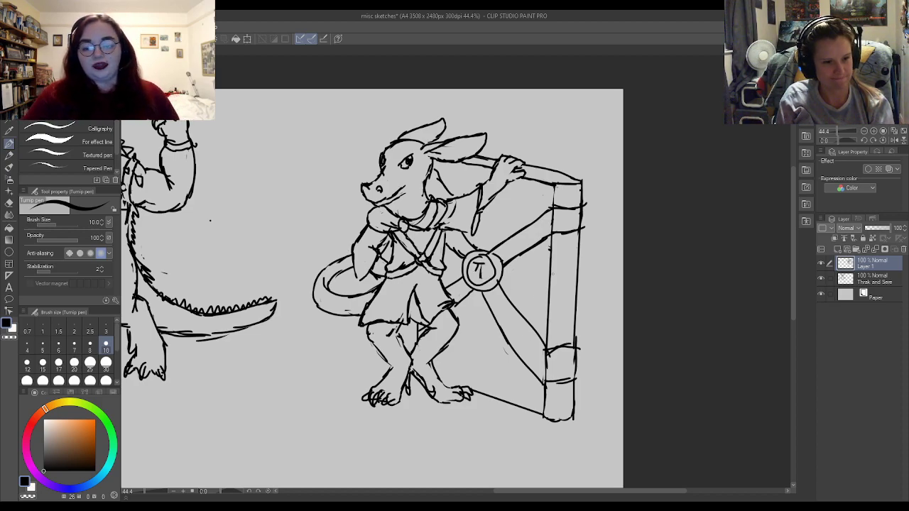
- Draw a vertical column of rune-like characters down the middle section of the post
drag(564, 243, 568, 297)
mouse_move(557, 294)
mouse_down()
mouse_move(567, 309)
mouse_move(560, 324)
mouse_up()
mouse_move(554, 312)
mouse_down()
mouse_move(571, 318)
mouse_move(567, 333)
mouse_up()
drag(557, 334, 563, 338)
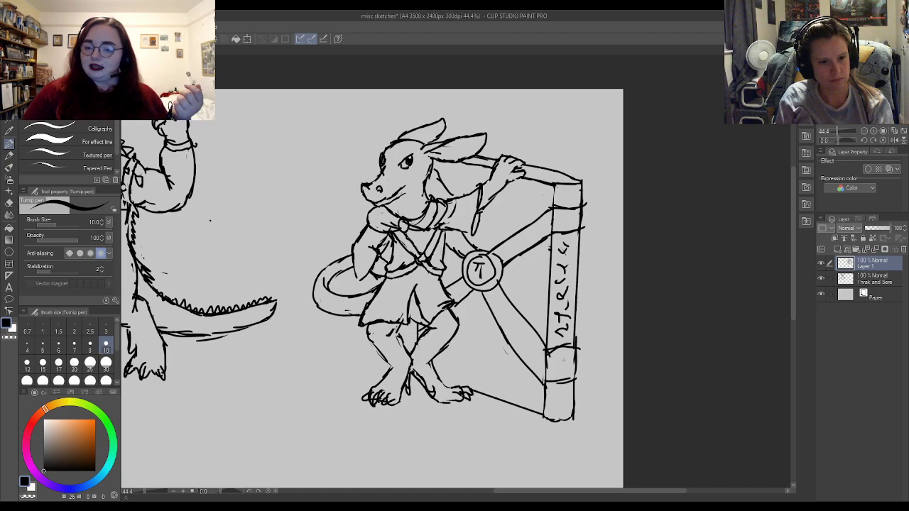
- Draw a dollar-like symbol in the post's bottom and top sections, undoing the unwanted strokes
drag(562, 394, 556, 407)
key(ctrl+z)
key(ctrl+z)
key(ctrl+z)
key(ctrl+z)
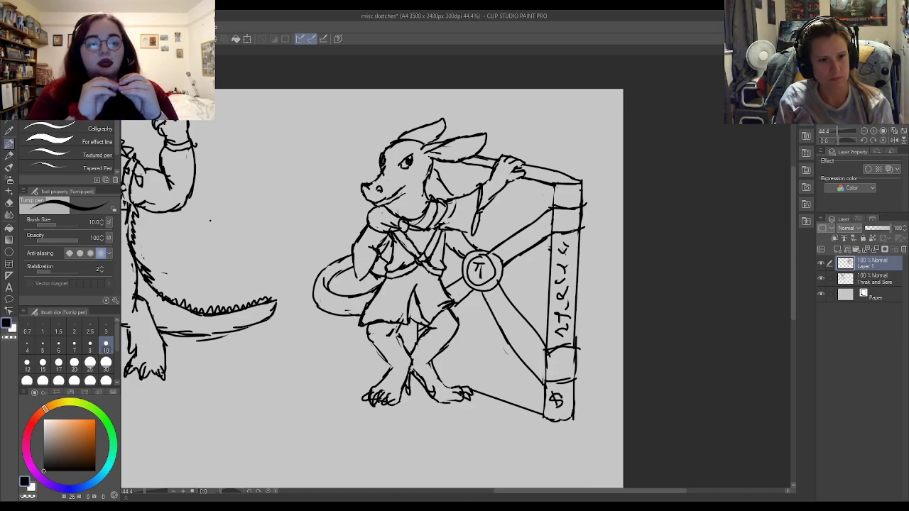
mouse_move(568, 189)
mouse_down()
mouse_move(574, 203)
mouse_move(564, 201)
mouse_up()
drag(567, 191, 574, 204)
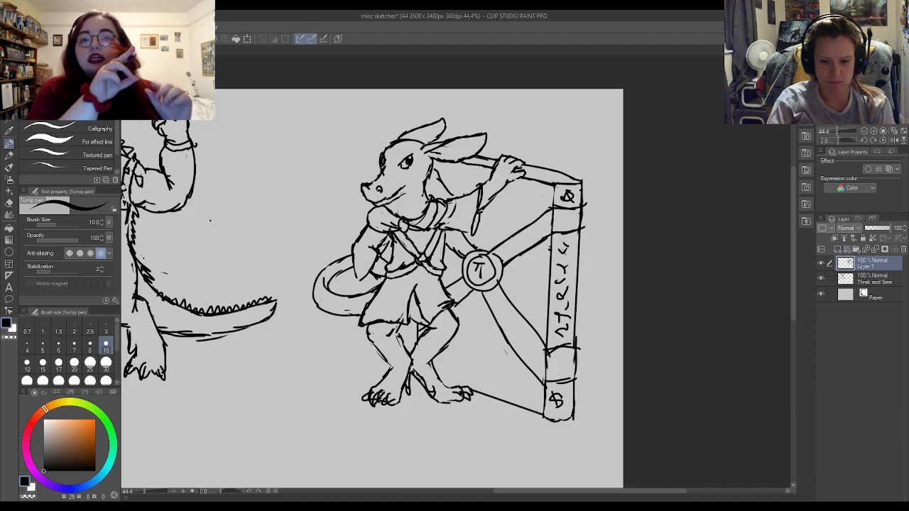
- Finish naming the creature's layer "Neite" and add a new raster layer above it
click(712, 344)
click(838, 250)
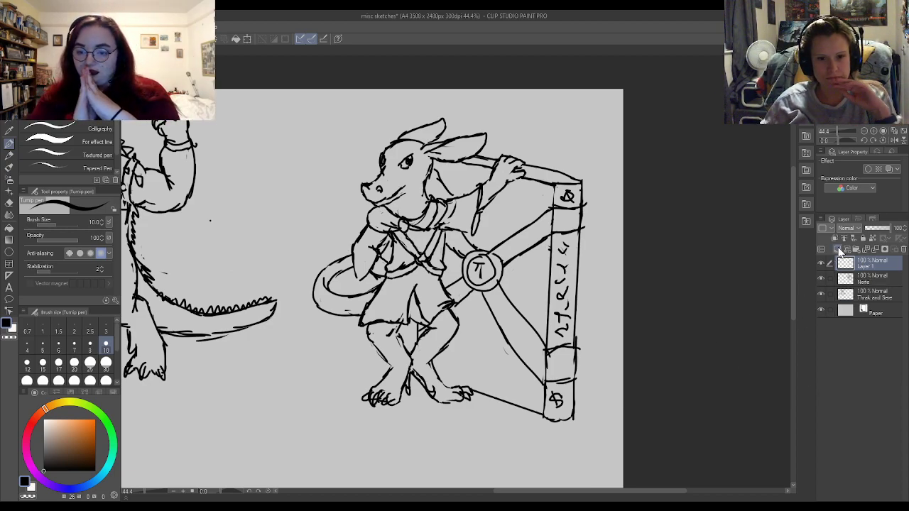
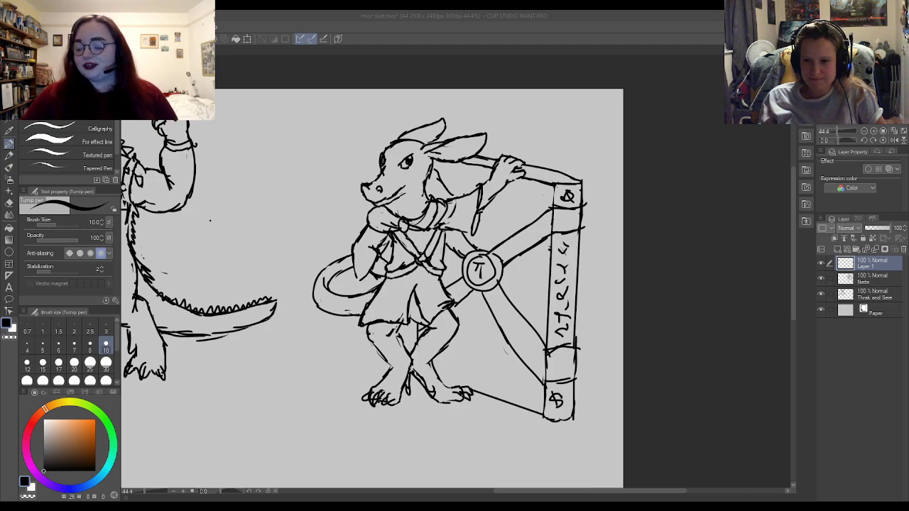
- Start a new sketch in the empty lower part of the page with a short curve and two long, nearly parallel lines
scroll(456, 272, down, 4)
scroll(456, 271, up, 2)
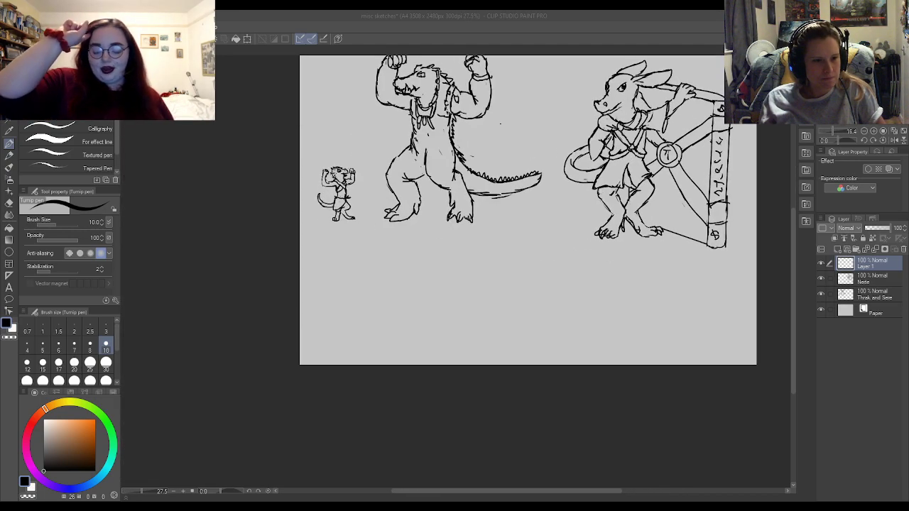
scroll(362, 316, up, 3)
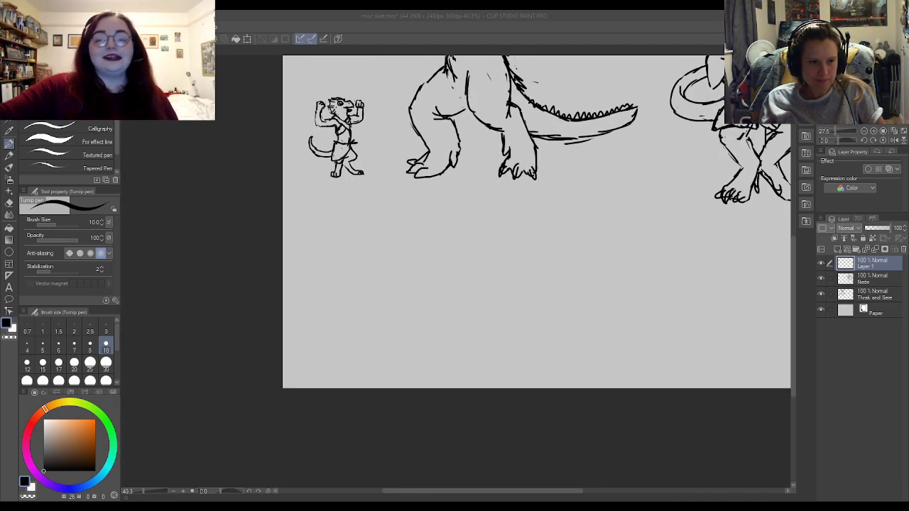
drag(473, 489, 493, 489)
scroll(491, 483, up, 1)
scroll(491, 483, down, 1)
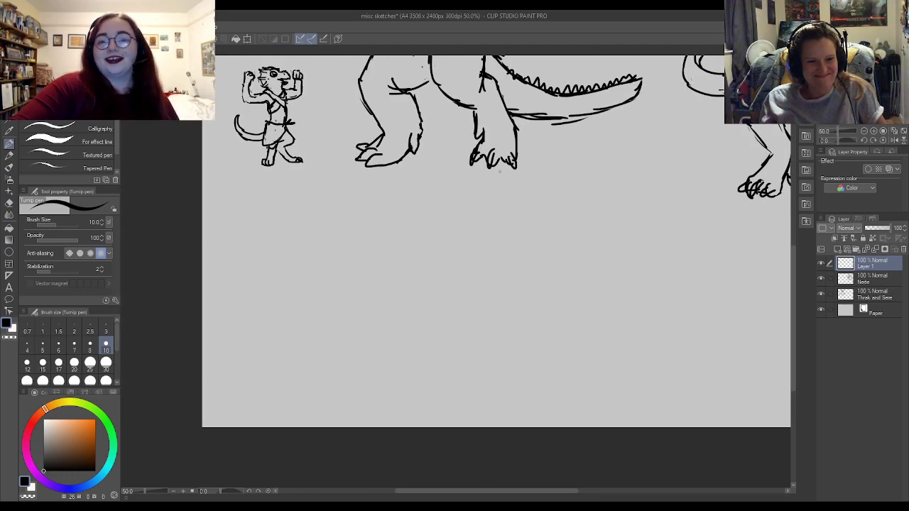
scroll(516, 192, down, 1)
scroll(538, 160, up, 1)
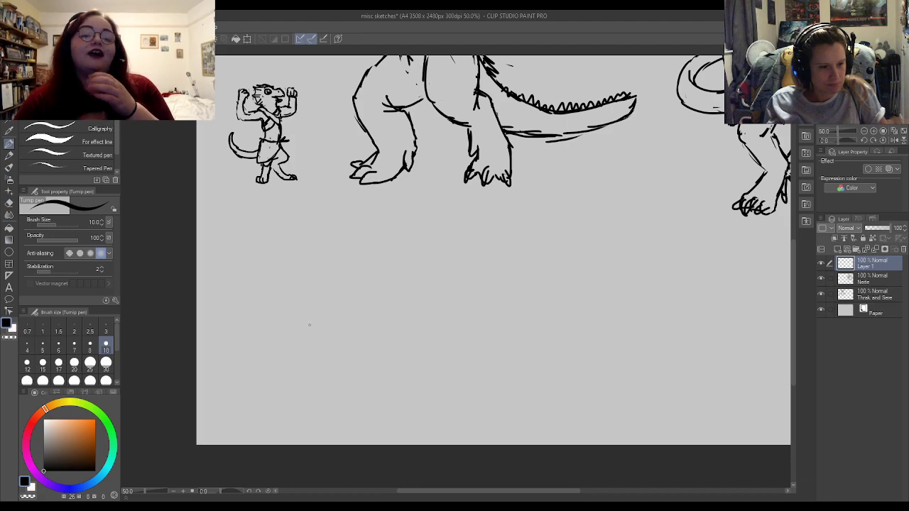
mouse_move(294, 341)
mouse_down()
mouse_move(313, 359)
mouse_move(342, 362)
mouse_move(422, 344)
mouse_up()
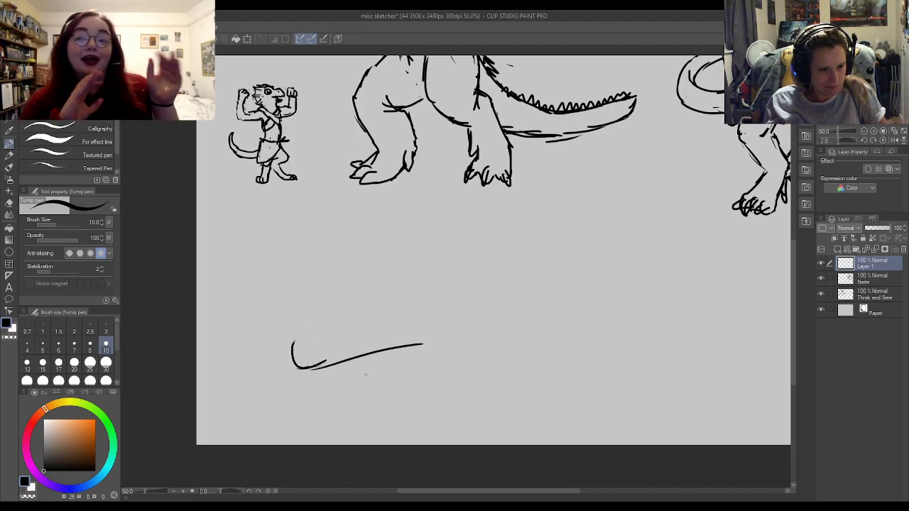
drag(325, 371, 430, 359)
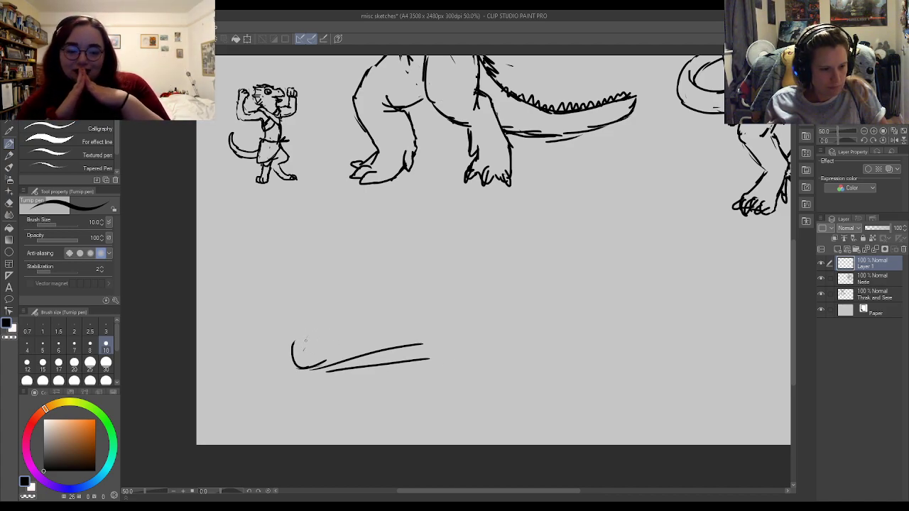
- Sketch a small, downward-tilted snouted head with a shaggy back at the end of the two long lines
mouse_move(301, 340)
mouse_down()
mouse_move(301, 366)
mouse_move(342, 378)
mouse_move(314, 338)
mouse_move(331, 360)
mouse_move(307, 369)
mouse_move(296, 355)
mouse_move(316, 373)
mouse_move(335, 373)
mouse_move(325, 365)
mouse_move(353, 371)
mouse_move(352, 385)
mouse_move(331, 389)
mouse_move(323, 380)
mouse_move(341, 375)
mouse_up()
key(e)
key(p)
key(e)
key(p)
mouse_move(308, 347)
mouse_down()
mouse_move(300, 354)
mouse_move(334, 329)
mouse_move(354, 329)
mouse_up()
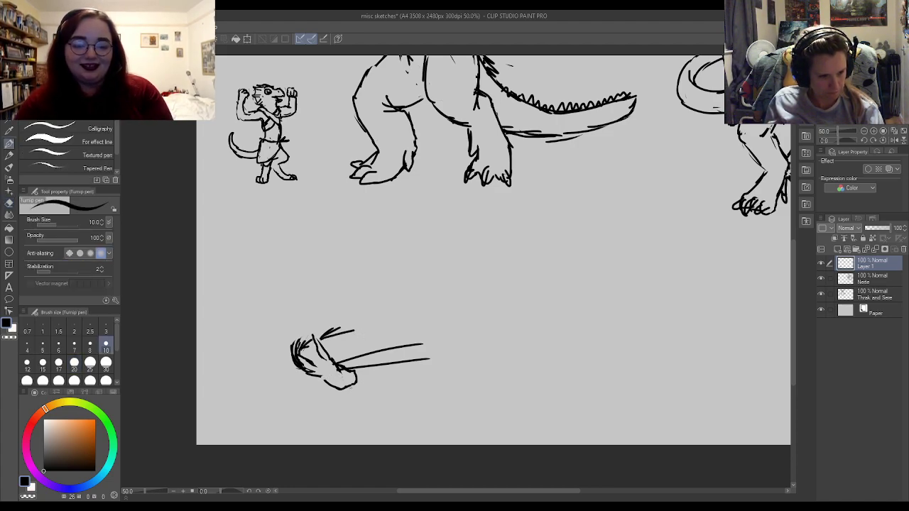
- Sketch short curved construction strokes above and behind the creature's head near the page's lower edge
mouse_move(298, 363)
mouse_down()
mouse_move(304, 369)
mouse_move(294, 367)
mouse_up()
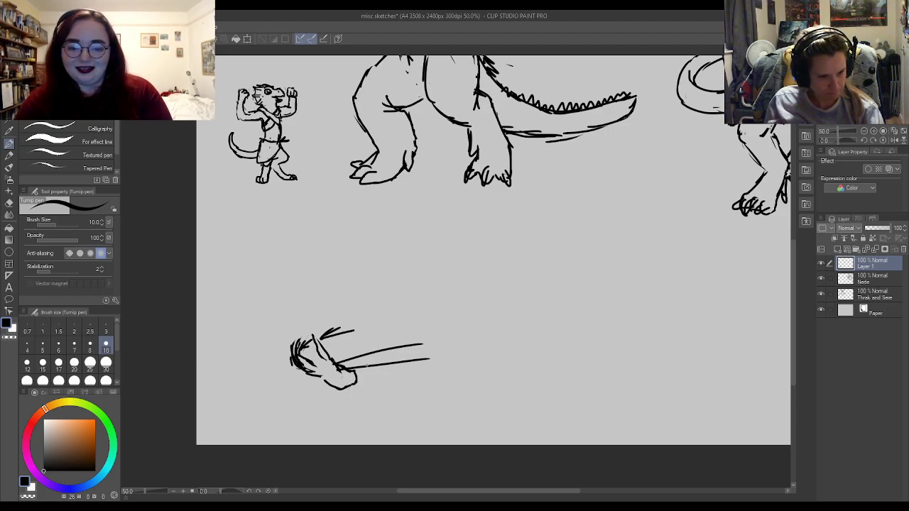
drag(348, 339, 346, 352)
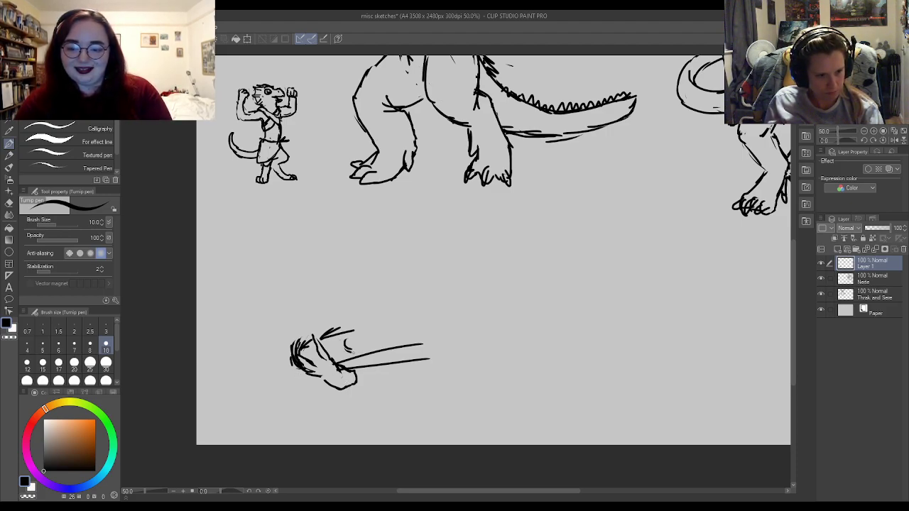
mouse_move(331, 311)
mouse_down()
mouse_move(328, 331)
mouse_move(353, 302)
mouse_move(336, 322)
mouse_up()
- Erase the heavy strokes at the outer edge of the creature's head and reshape its snout to be narrower
key(e)
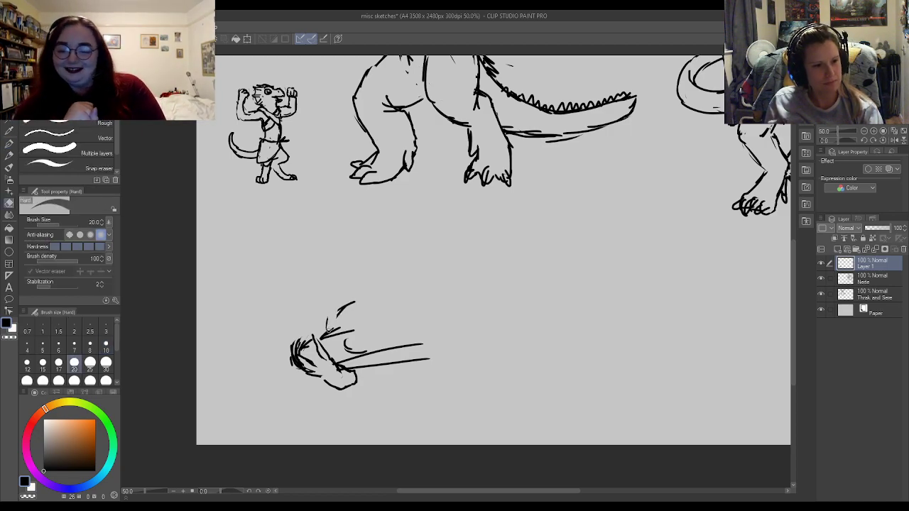
drag(293, 344, 294, 361)
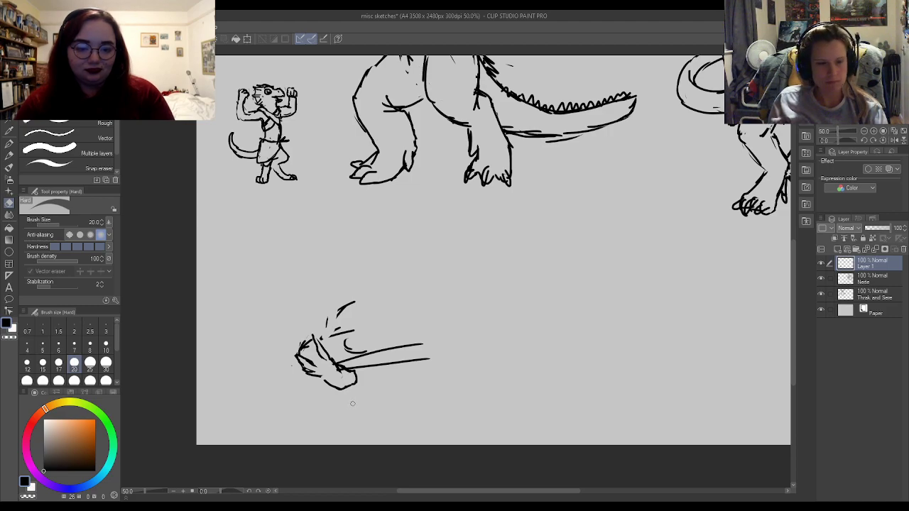
key(p)
mouse_move(325, 381)
mouse_down()
mouse_move(346, 384)
mouse_move(344, 369)
mouse_move(358, 377)
mouse_move(343, 365)
mouse_up()
key(e)
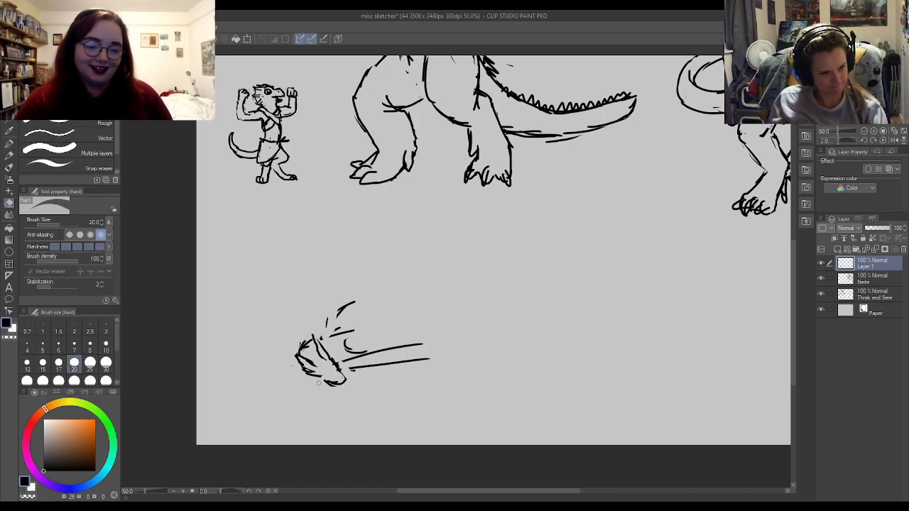
key(p)
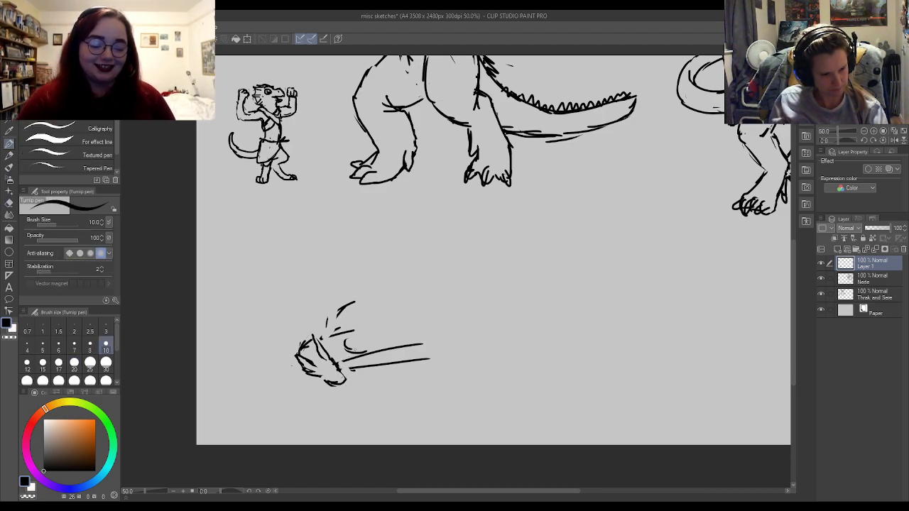
- Sketch the near limb sweeping back from the head with a jagged contour, ending in a pointed, hatched tip
mouse_move(366, 338)
mouse_down()
mouse_move(364, 346)
mouse_move(382, 327)
mouse_move(381, 342)
mouse_up()
mouse_move(367, 350)
mouse_down()
mouse_move(386, 331)
mouse_move(433, 327)
mouse_move(474, 288)
mouse_move(463, 296)
mouse_up()
mouse_move(436, 323)
mouse_down()
mouse_move(456, 304)
mouse_move(441, 280)
mouse_move(449, 307)
mouse_move(431, 321)
mouse_up()
key(e)
mouse_move(446, 282)
mouse_down()
mouse_move(430, 319)
mouse_move(395, 296)
mouse_move(382, 325)
mouse_up()
key(p)
key(e)
key(p)
key(e)
drag(446, 281, 430, 321)
key(p)
mouse_move(432, 299)
mouse_down()
mouse_move(429, 322)
mouse_move(437, 292)
mouse_move(471, 289)
mouse_move(354, 339)
mouse_up()
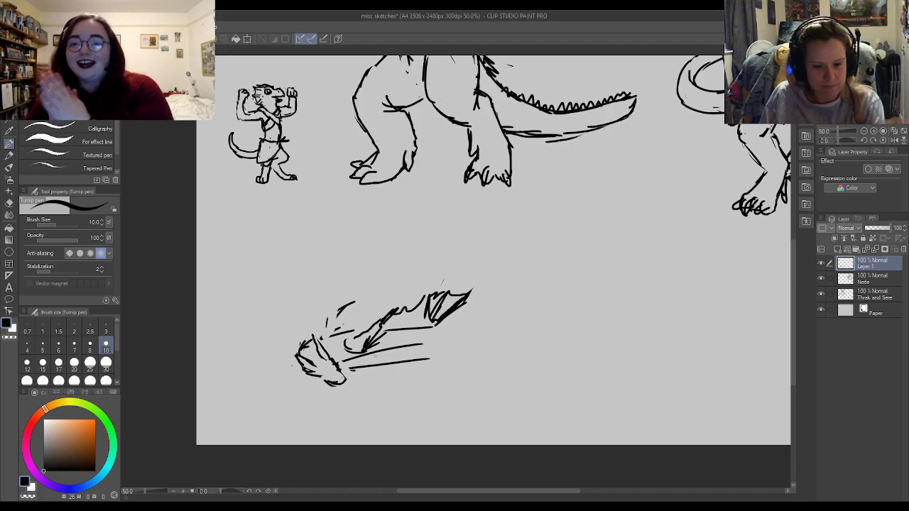
- Clean up the near limb's inner lines and draw the long upper contour of the body sweeping back from the head
key(e)
key(p)
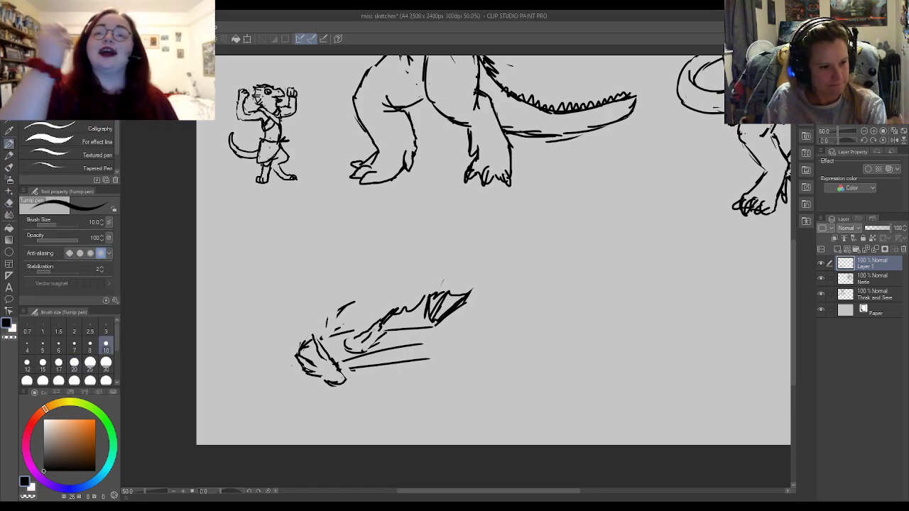
key(e)
mouse_move(344, 342)
mouse_down()
mouse_move(355, 349)
mouse_move(336, 331)
mouse_move(362, 321)
mouse_move(325, 325)
mouse_move(340, 311)
mouse_move(425, 287)
mouse_move(397, 299)
mouse_up()
key(p)
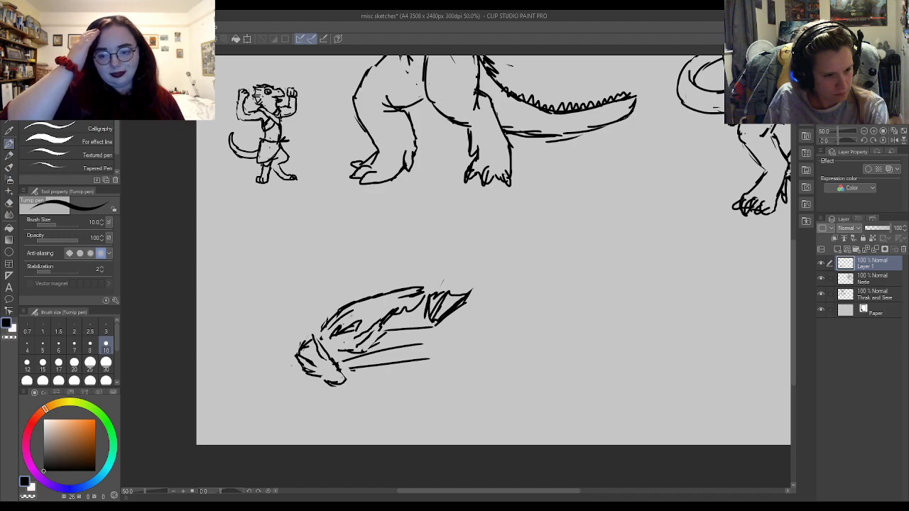
drag(425, 289, 453, 278)
drag(348, 321, 389, 305)
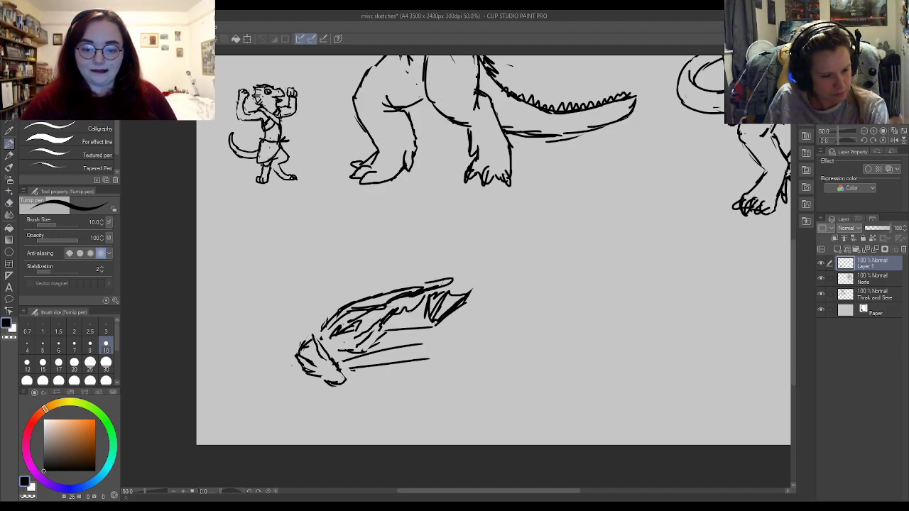
- Erase most of the lowest straight guide line and draw wavy contours trailing back from the snout
key(e)
drag(367, 366, 422, 360)
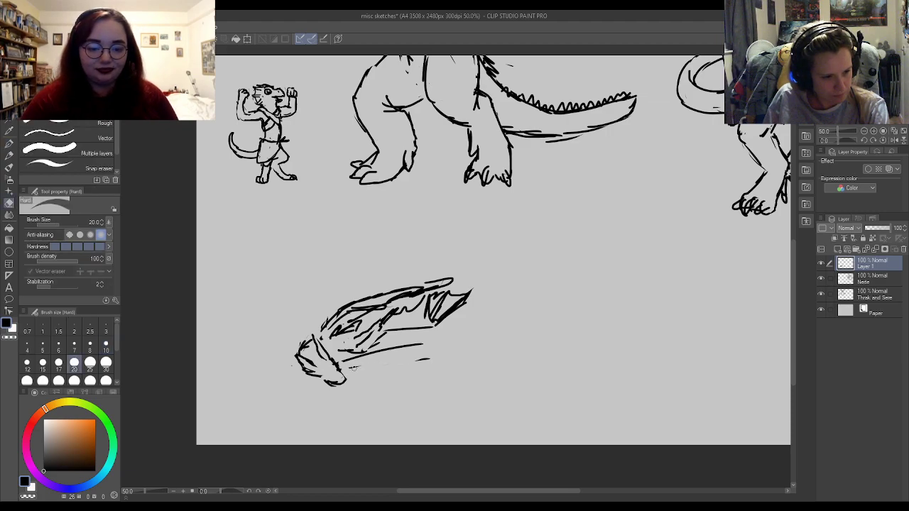
key(p)
drag(345, 370, 423, 345)
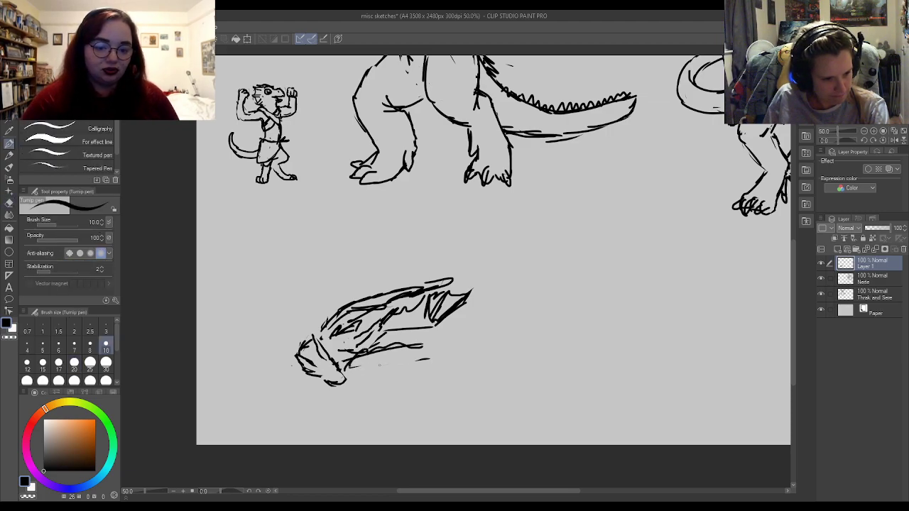
mouse_move(344, 370)
mouse_down()
mouse_move(463, 354)
mouse_move(461, 336)
mouse_move(487, 339)
mouse_up()
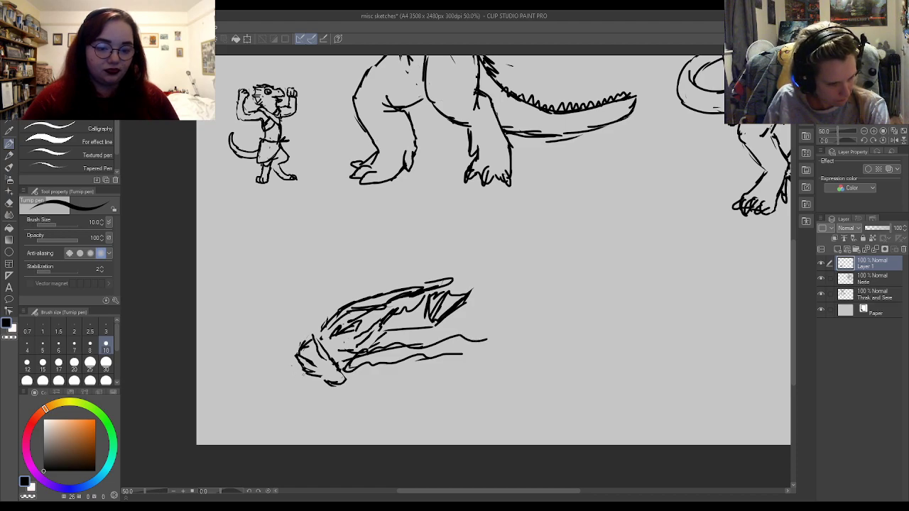
- Draw a small rounded shape in front of the head and extend the trailing body lines into a long tail
mouse_move(313, 378)
mouse_down()
mouse_move(284, 373)
mouse_move(285, 354)
mouse_up()
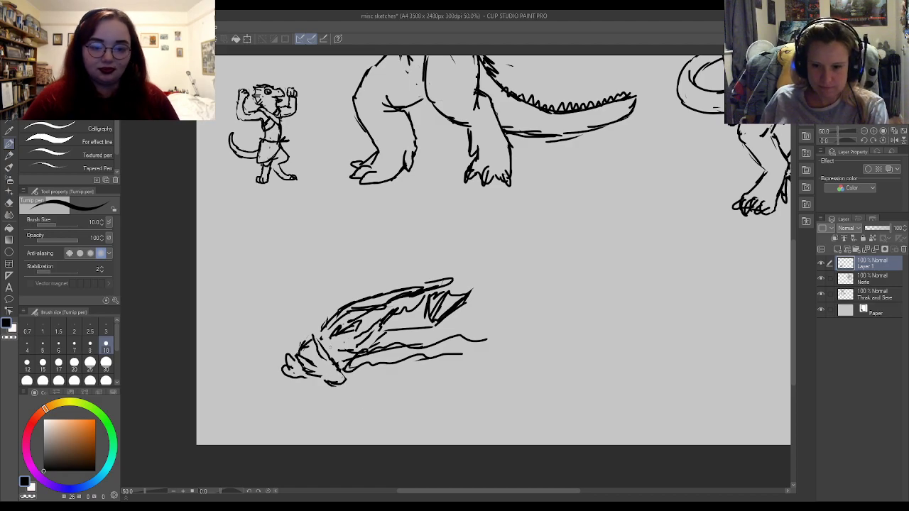
scroll(361, 384, up, 1)
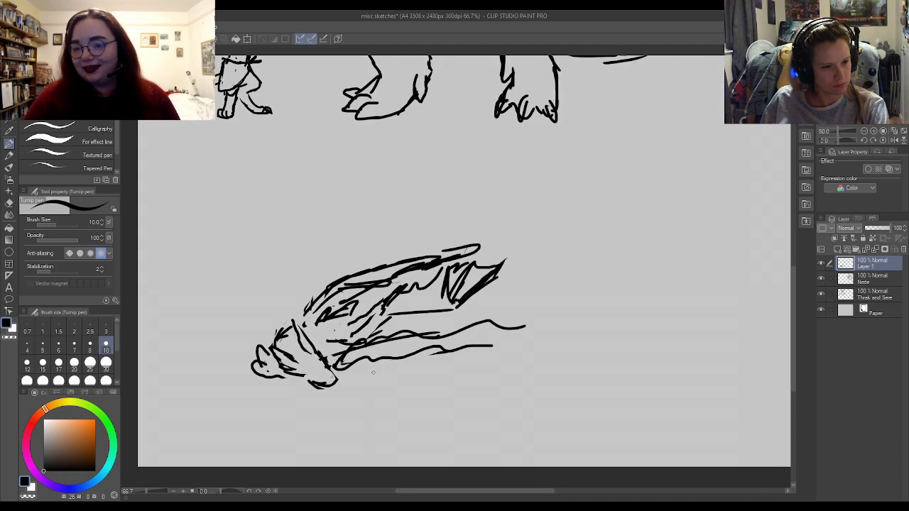
mouse_move(499, 329)
mouse_down()
mouse_move(611, 312)
mouse_move(628, 292)
mouse_up()
drag(484, 340, 576, 324)
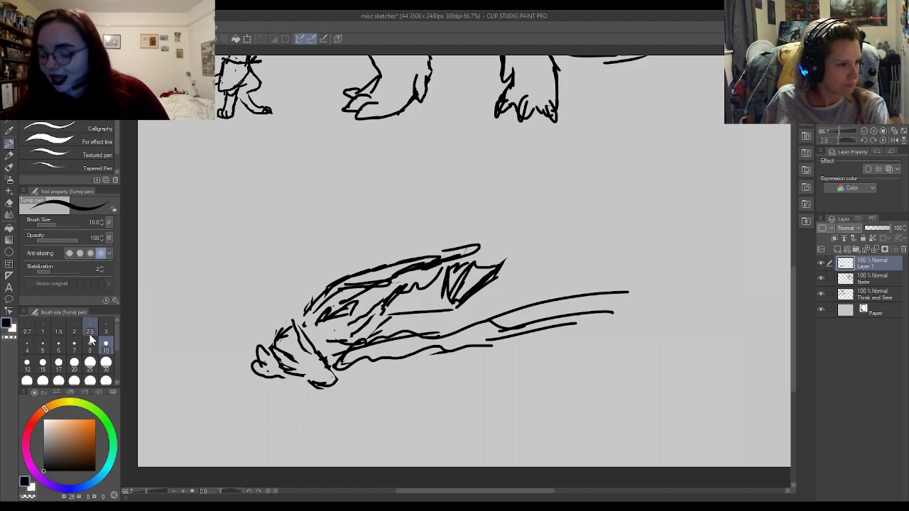
- Set the pen's brush size to 6 and rework the line across the face with a vertical stroke, erasing part of the old diagonal
click(58, 345)
scroll(206, 395, up, 2)
scroll(259, 351, up, 2)
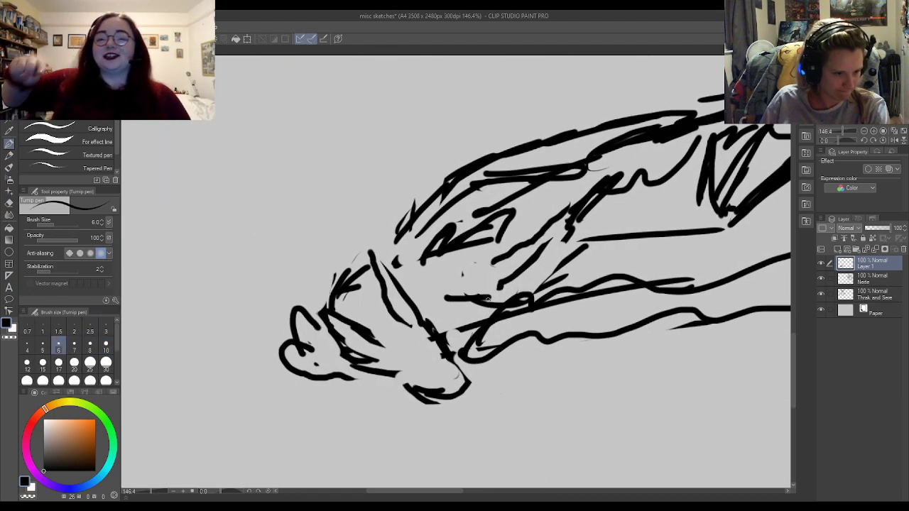
drag(409, 345, 408, 287)
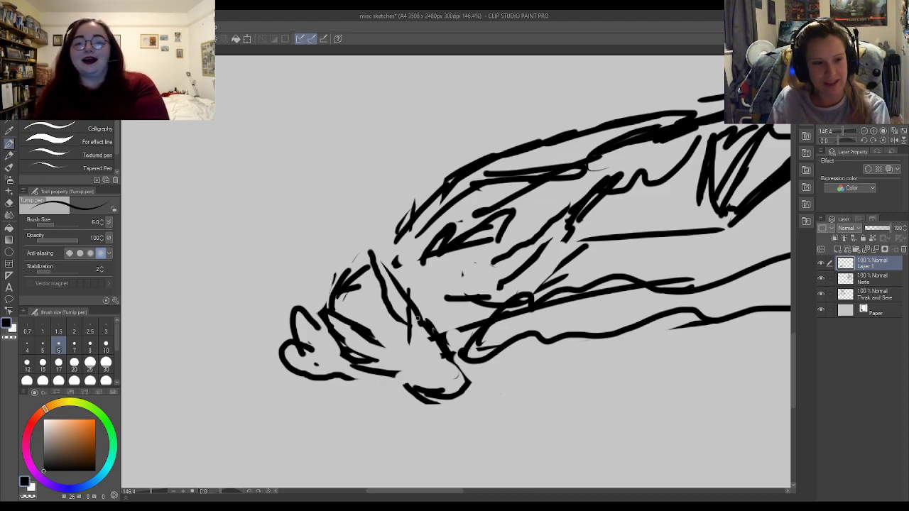
key(e)
mouse_move(408, 301)
mouse_down()
mouse_move(398, 323)
mouse_move(400, 276)
mouse_up()
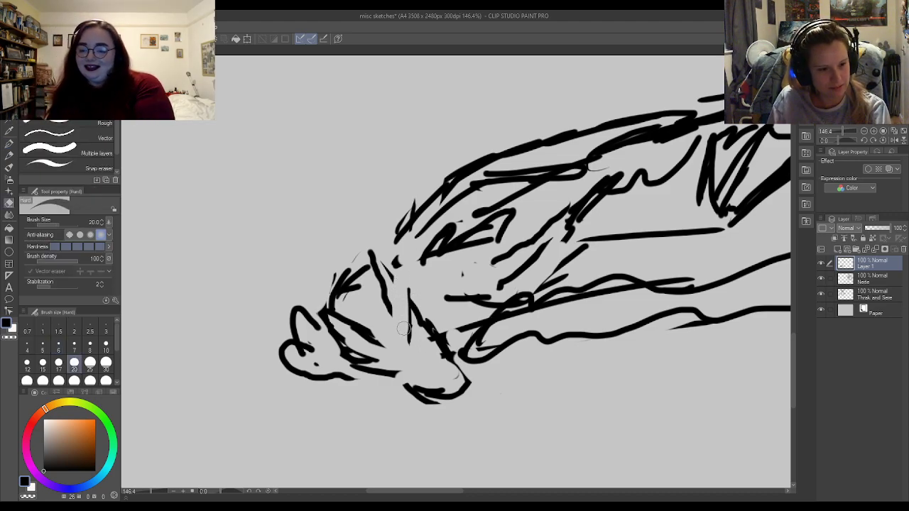
key(p)
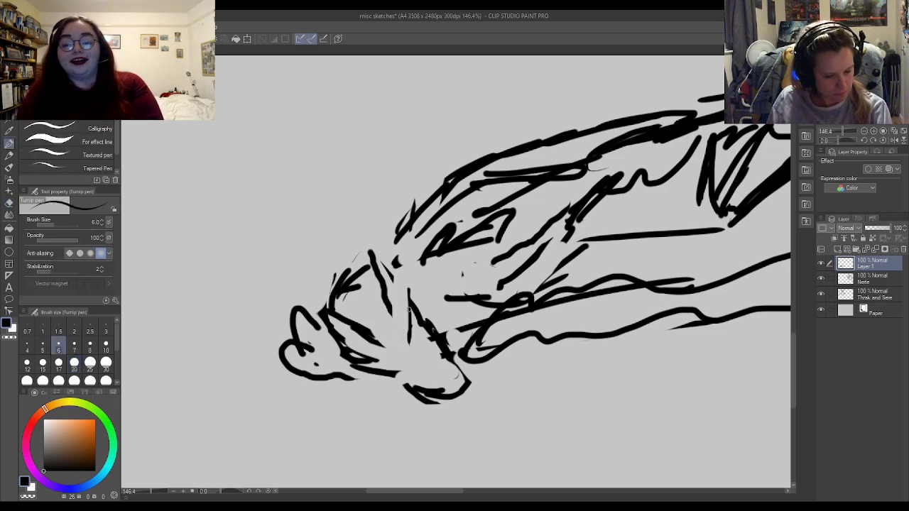
- Outline the side and rounded tip of the snout, adding a nostril and short marks across its bridge
mouse_move(397, 334)
mouse_down()
mouse_move(405, 340)
mouse_move(417, 349)
mouse_move(405, 382)
mouse_up()
mouse_move(417, 351)
mouse_down()
mouse_move(429, 363)
mouse_move(433, 356)
mouse_up()
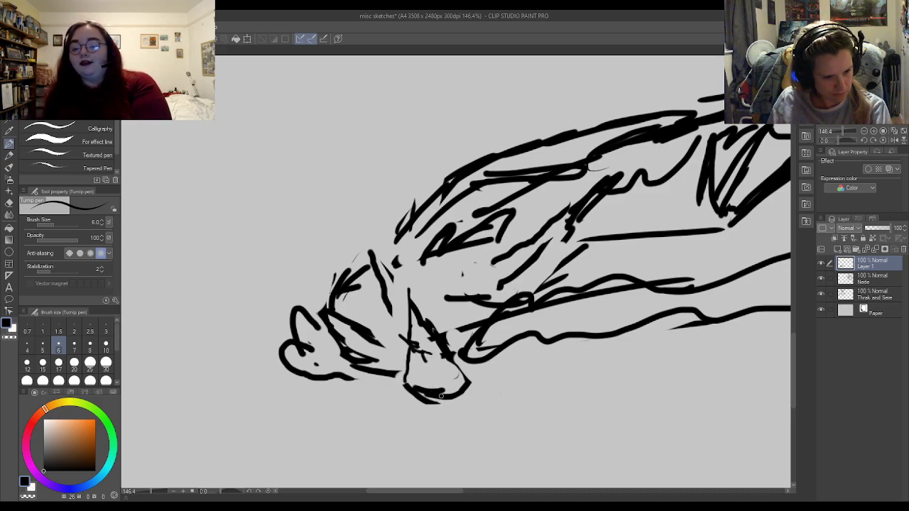
mouse_move(392, 381)
mouse_down()
mouse_move(440, 409)
mouse_move(436, 397)
mouse_move(430, 408)
mouse_move(462, 372)
mouse_up()
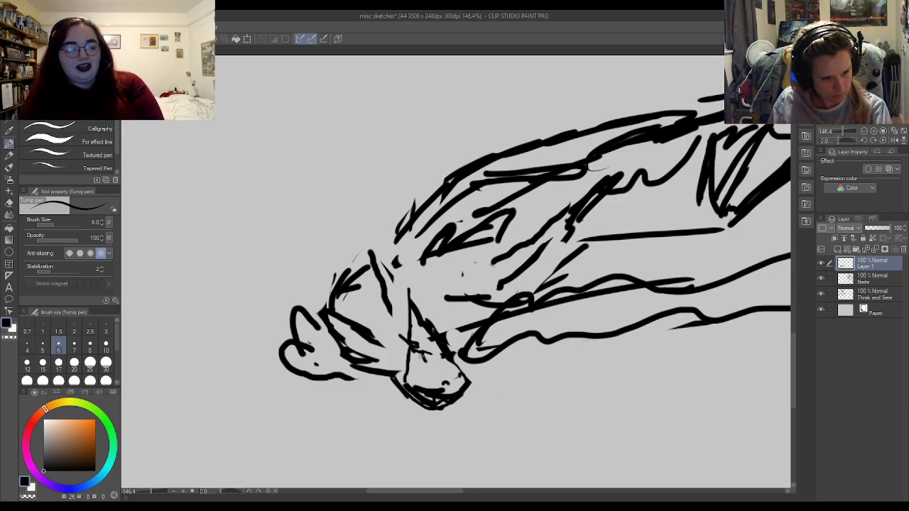
drag(393, 358, 409, 358)
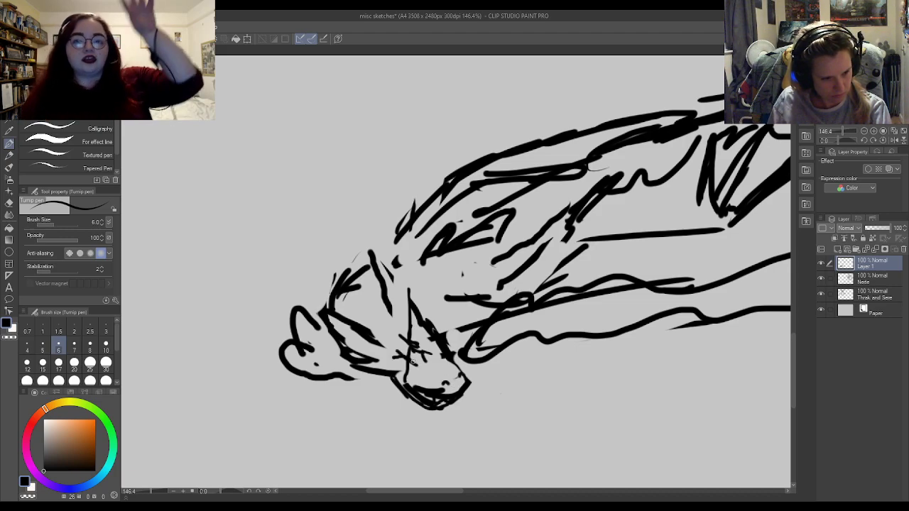
- Build up short dark strokes around the creature's eye and along the middle of its face, trimming stray edges
key(e)
key(p)
drag(401, 360, 442, 355)
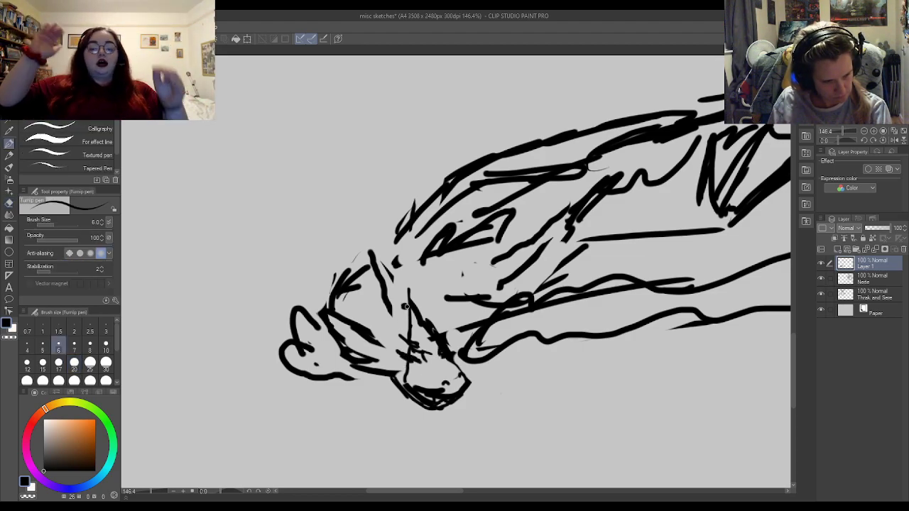
mouse_move(411, 292)
mouse_down()
mouse_move(419, 302)
mouse_move(392, 320)
mouse_up()
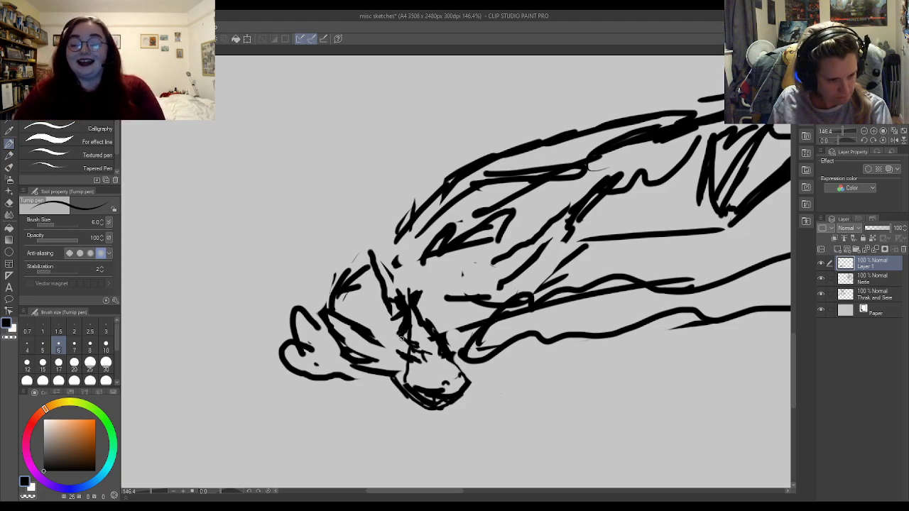
mouse_move(402, 341)
mouse_down()
mouse_move(393, 336)
mouse_move(419, 333)
mouse_move(411, 325)
mouse_move(385, 341)
mouse_up()
mouse_move(404, 337)
mouse_down()
mouse_move(398, 345)
mouse_move(419, 341)
mouse_up()
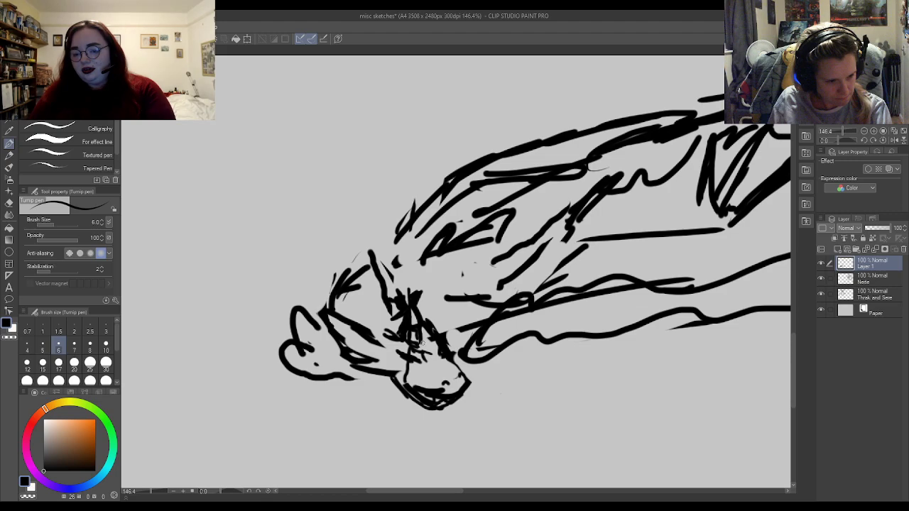
key(e)
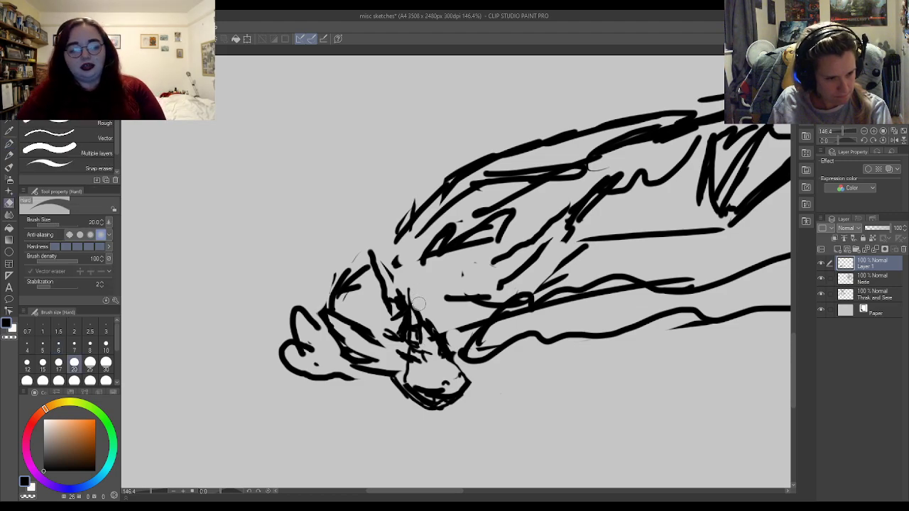
key(p)
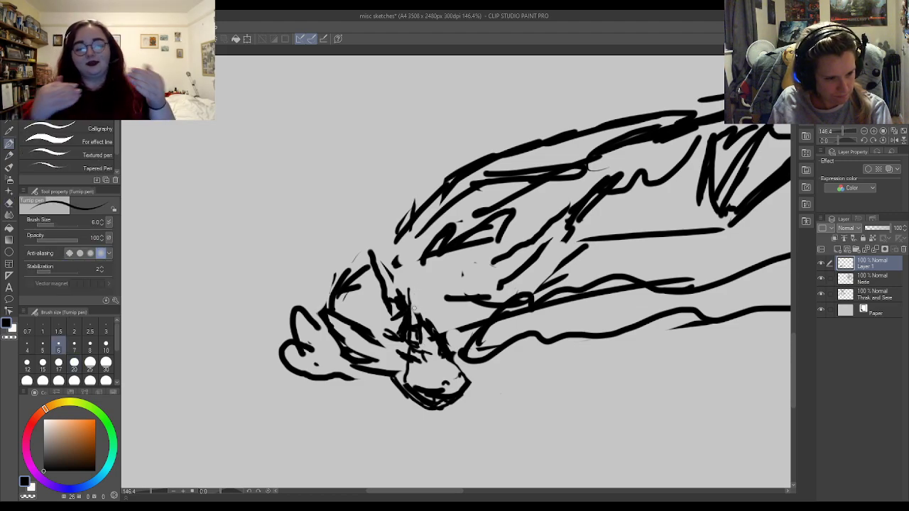
mouse_move(423, 304)
mouse_down()
mouse_move(407, 307)
mouse_move(419, 303)
mouse_up()
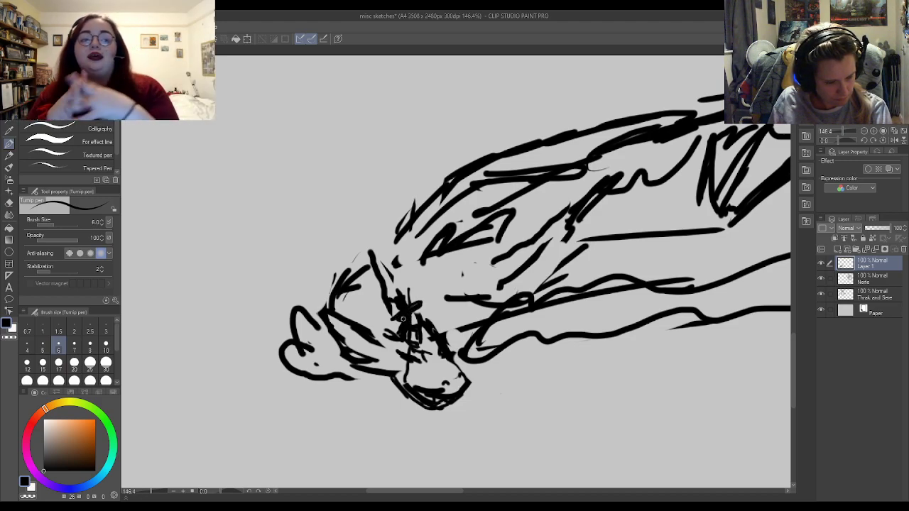
drag(410, 287, 410, 345)
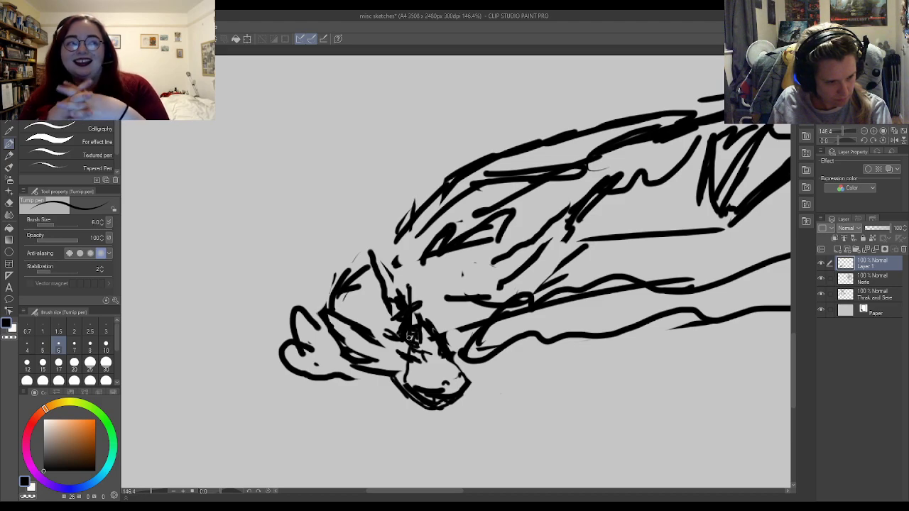
- Lasso the whole creature sketch and move it up and to the left on the page
key(ctrl+minus)
key(ctrl+minus)
key(ctrl+minus)
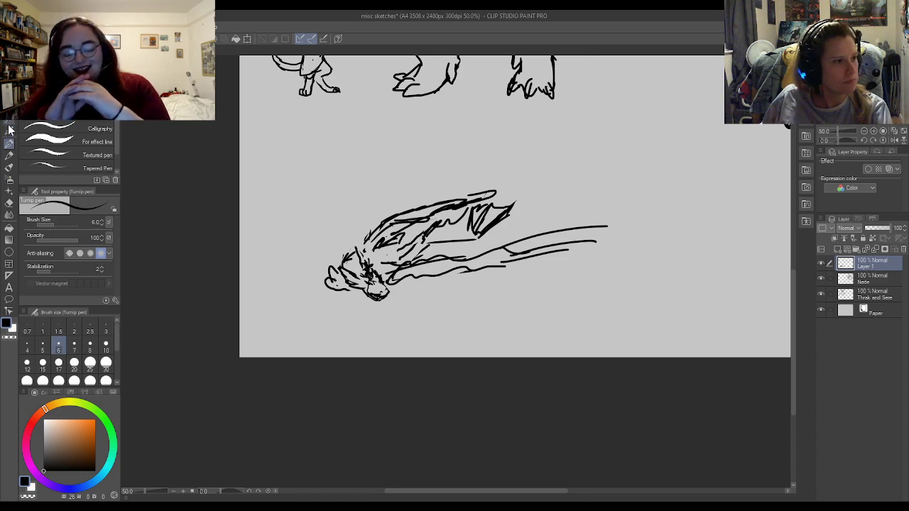
key(m)
mouse_move(501, 321)
mouse_down()
mouse_move(607, 206)
mouse_move(405, 157)
mouse_move(434, 360)
mouse_move(501, 336)
mouse_up()
mouse_move(525, 239)
mouse_down()
mouse_move(472, 232)
mouse_move(467, 181)
mouse_up()
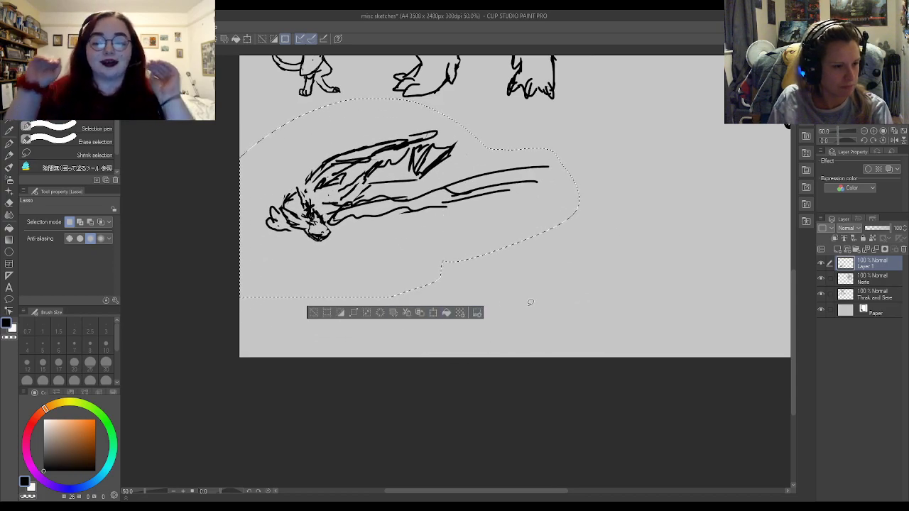
click(579, 284)
- Clear the selection, set the pen's brush size to 10, and draw a lower body contour and more rounded shapes in front of the head
click(9, 143)
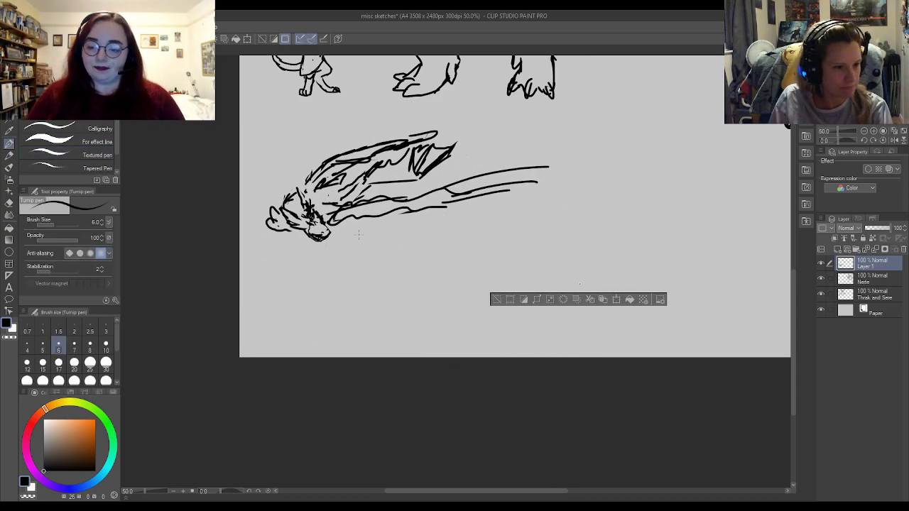
click(105, 346)
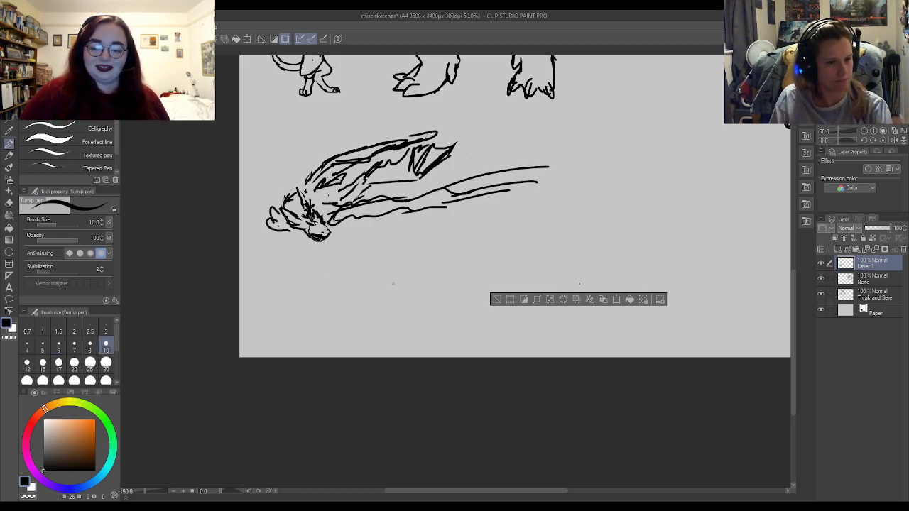
key(ctrl+d)
mouse_move(287, 223)
mouse_down()
mouse_move(304, 234)
mouse_move(277, 224)
mouse_up()
drag(342, 229, 433, 208)
mouse_move(273, 217)
mouse_down()
mouse_move(259, 234)
mouse_move(268, 238)
mouse_up()
mouse_move(264, 230)
mouse_down()
mouse_move(278, 237)
mouse_move(275, 205)
mouse_up()
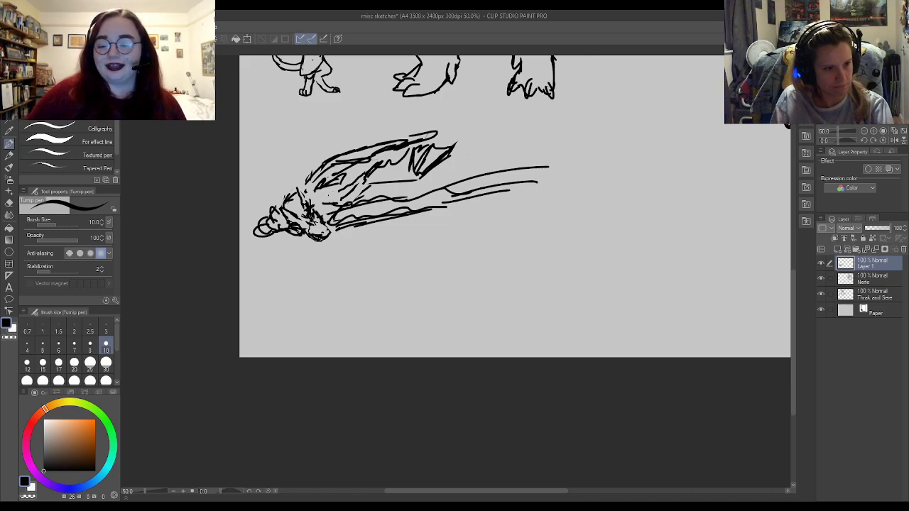
- Add a curved, pointed fin shape behind the creature's body, above the long tail lines
mouse_move(426, 176)
mouse_down()
mouse_move(486, 159)
mouse_move(506, 143)
mouse_move(490, 165)
mouse_move(445, 187)
mouse_up()
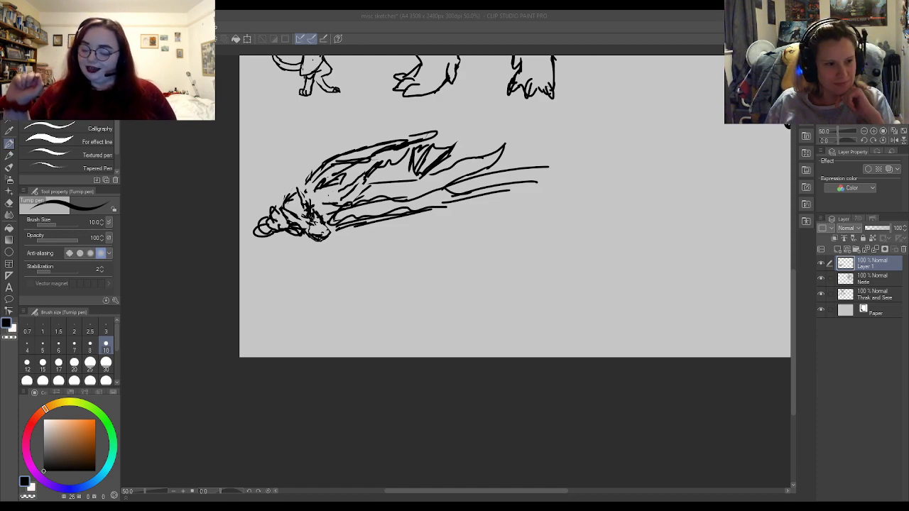
click(674, 383)
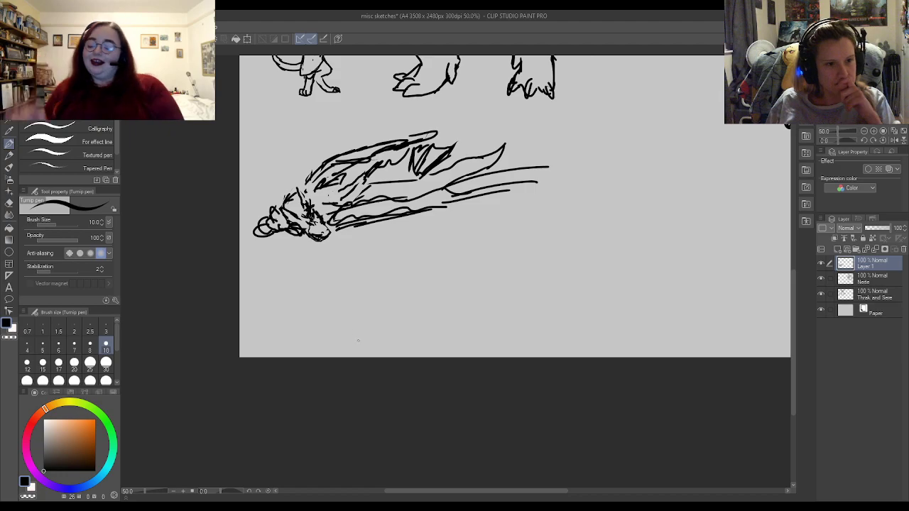
- Sketch a separate blocky snouted head below the creature, with a jaw line, a circle, jagged teeth and short strokes at its back
scroll(291, 256, up, 3)
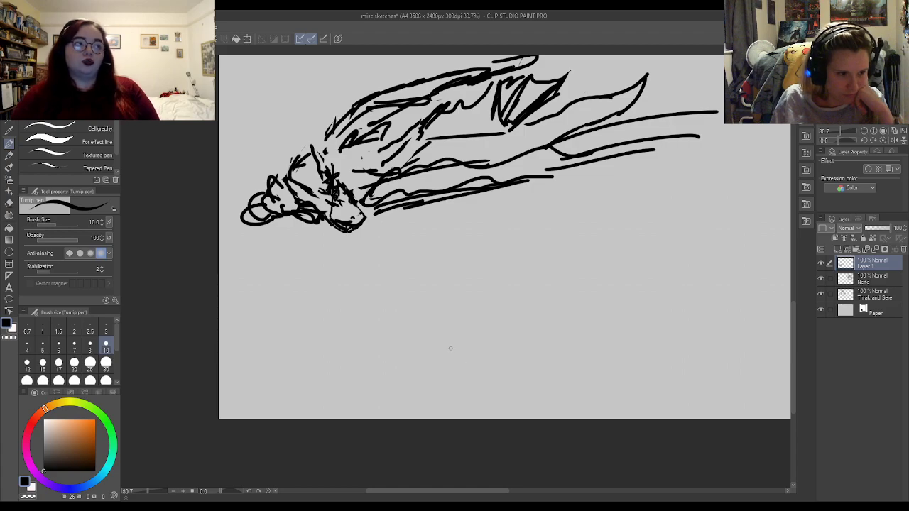
mouse_move(481, 385)
mouse_down()
mouse_move(561, 386)
mouse_move(581, 371)
mouse_move(576, 363)
mouse_up()
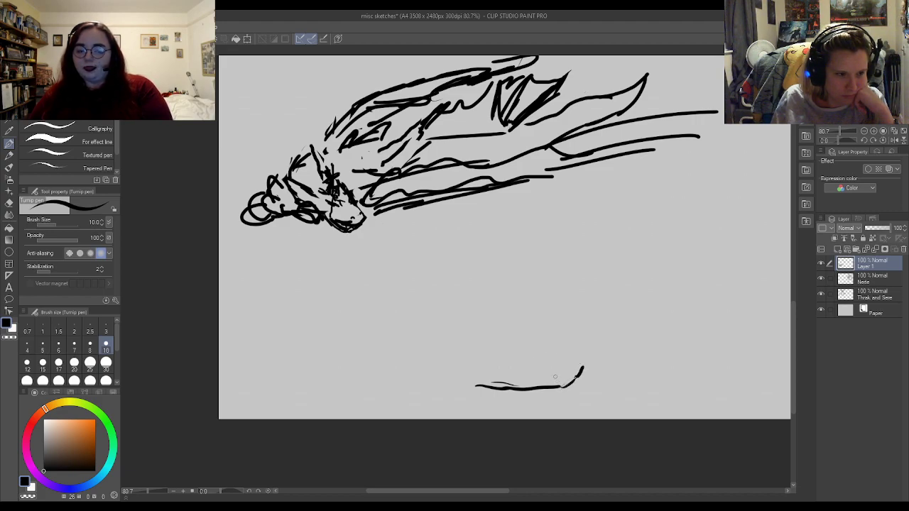
mouse_move(510, 363)
mouse_down()
mouse_move(563, 383)
mouse_move(579, 368)
mouse_move(564, 385)
mouse_move(581, 362)
mouse_move(535, 362)
mouse_move(544, 381)
mouse_move(560, 370)
mouse_move(534, 363)
mouse_move(580, 361)
mouse_move(589, 346)
mouse_move(576, 333)
mouse_move(584, 341)
mouse_move(587, 329)
mouse_move(574, 327)
mouse_move(589, 331)
mouse_move(516, 323)
mouse_move(482, 292)
mouse_move(444, 291)
mouse_up()
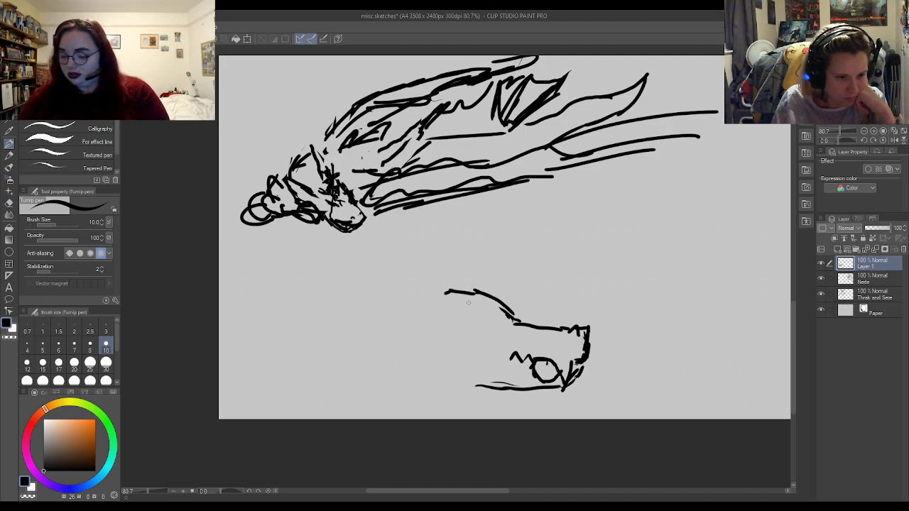
mouse_move(486, 317)
mouse_down()
mouse_move(471, 316)
mouse_move(502, 323)
mouse_move(473, 313)
mouse_move(497, 320)
mouse_move(480, 314)
mouse_move(483, 368)
mouse_up()
drag(474, 293, 513, 341)
drag(492, 311, 514, 332)
mouse_move(471, 294)
mouse_down()
mouse_move(461, 313)
mouse_move(467, 338)
mouse_move(480, 299)
mouse_up()
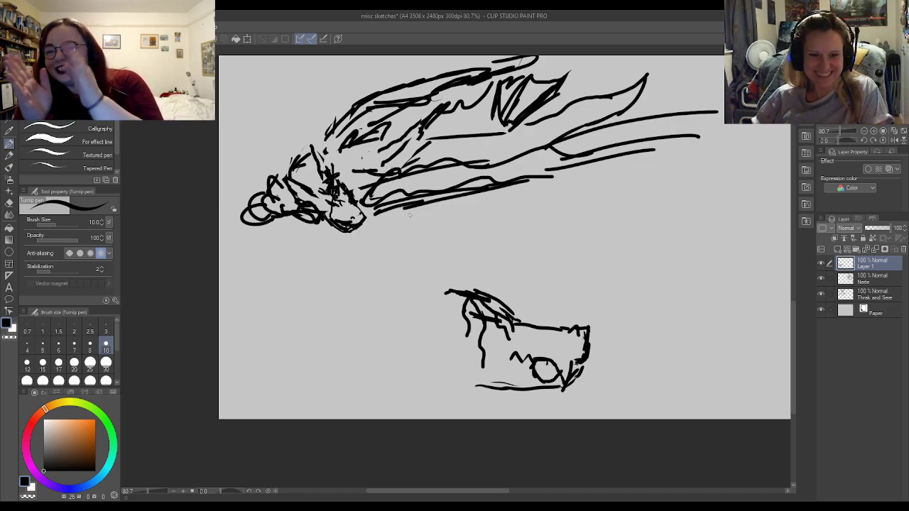
- Place the goose picture in the empty page area beside the new sketches, beneath a new blank layer
scroll(294, 320, down, 6)
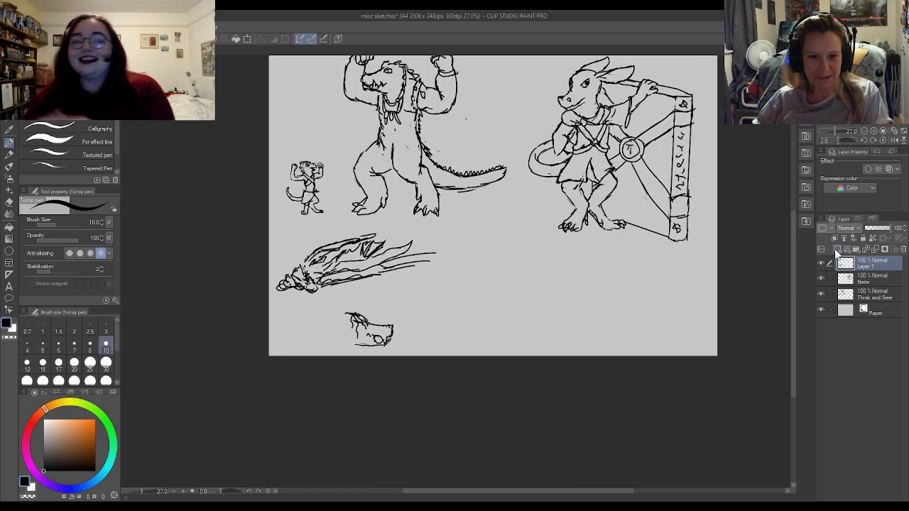
click(838, 249)
scroll(716, 315, up, 1)
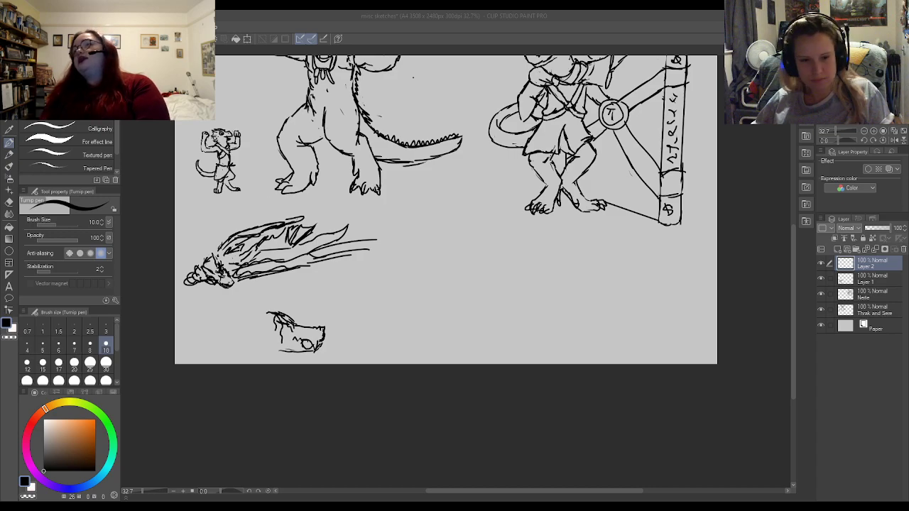
key(ctrl+shift+n)
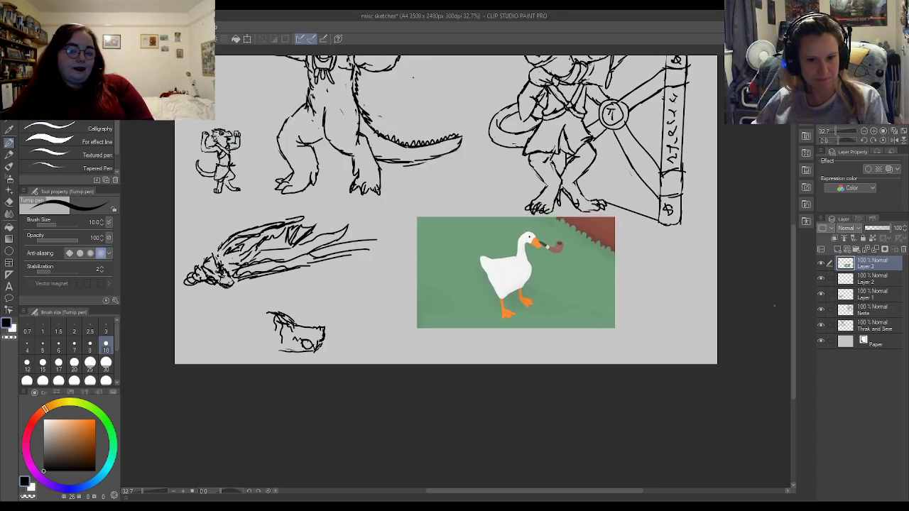
scroll(622, 332, up, 1)
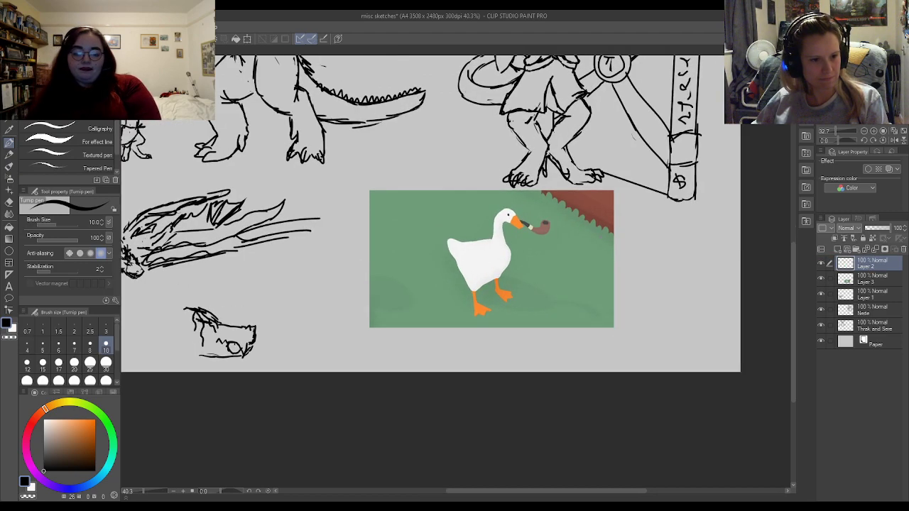
- Paint out the pipe in the goose's beak with green sampled from the picture's background, raising the brush size to 20
scroll(627, 282, up, 5)
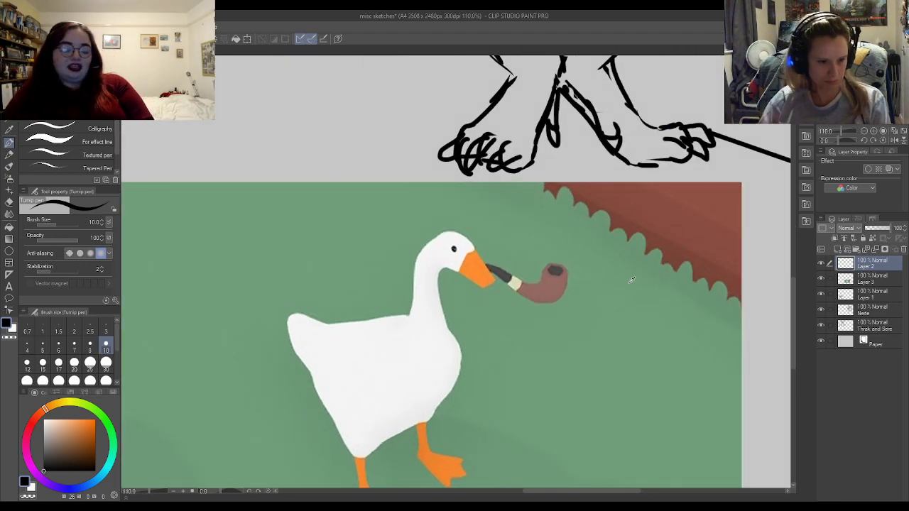
alt+click(506, 351)
mouse_move(556, 266)
mouse_down()
mouse_move(561, 296)
mouse_move(564, 266)
mouse_up()
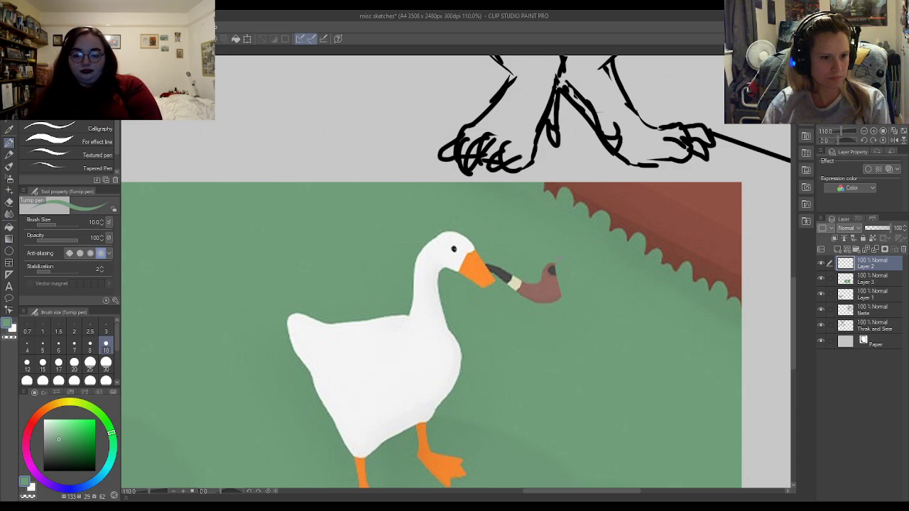
click(73, 363)
mouse_move(550, 265)
mouse_down()
mouse_move(558, 304)
mouse_move(541, 285)
mouse_move(528, 293)
mouse_move(518, 284)
mouse_move(504, 250)
mouse_move(491, 265)
mouse_up()
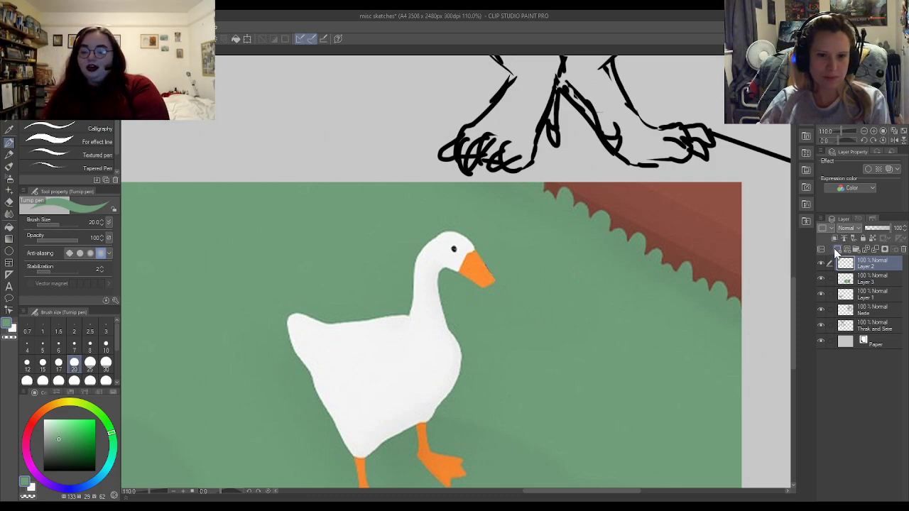
- Add a new layer above the pipe cover-up and set the pen to a strong blue with brush size 10
click(837, 250)
scroll(405, 312, down, 4)
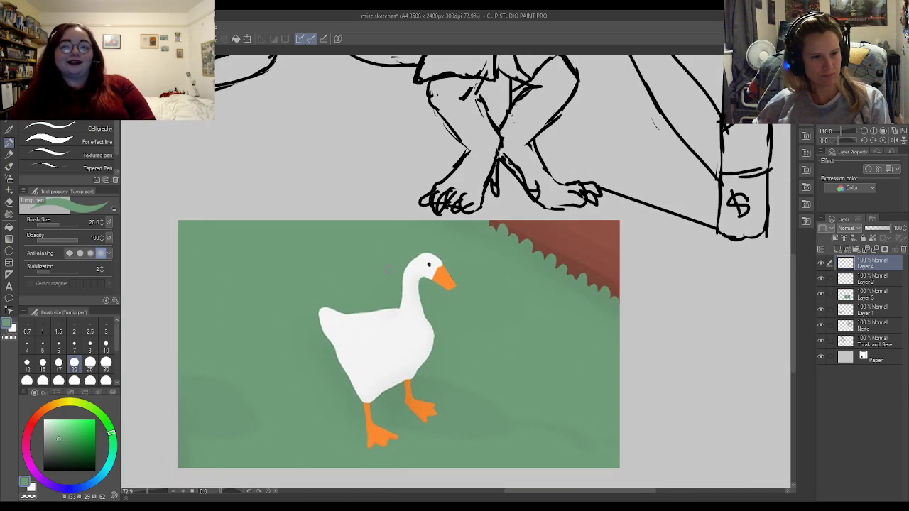
scroll(401, 277, up, 4)
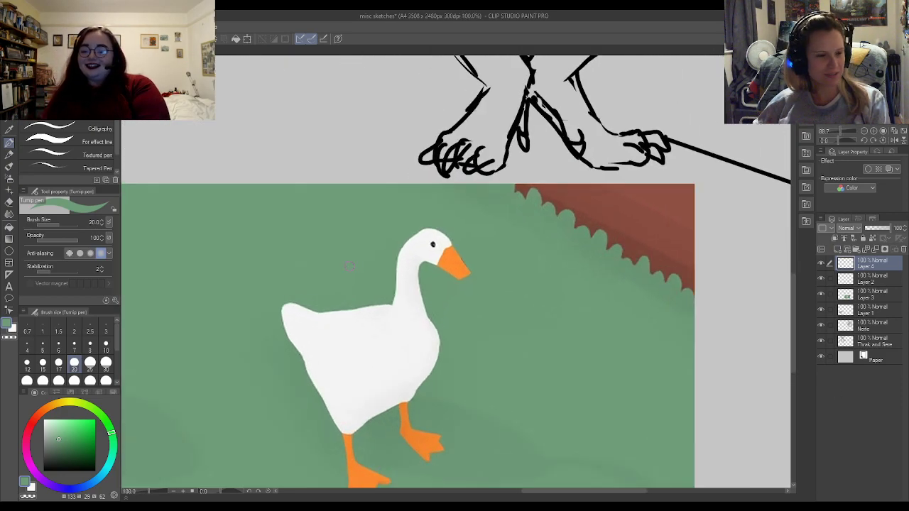
click(82, 487)
click(90, 434)
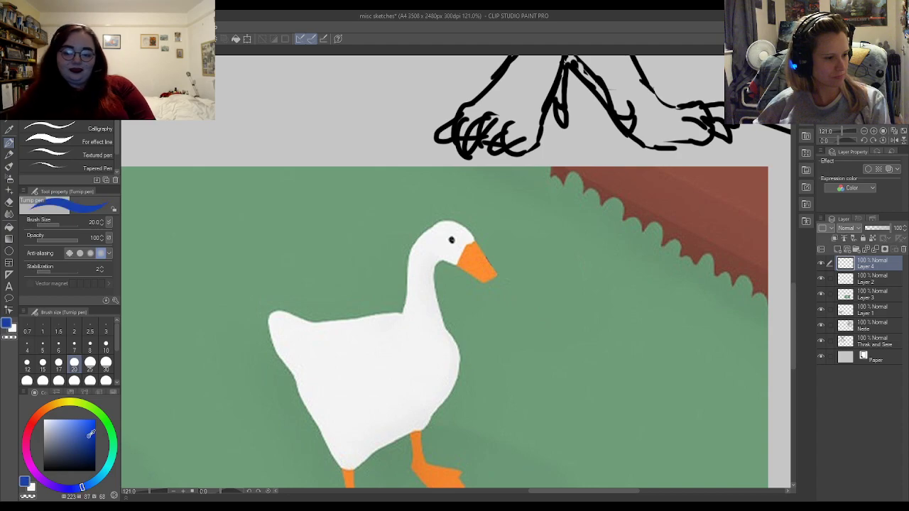
click(105, 346)
scroll(460, 250, up, 2)
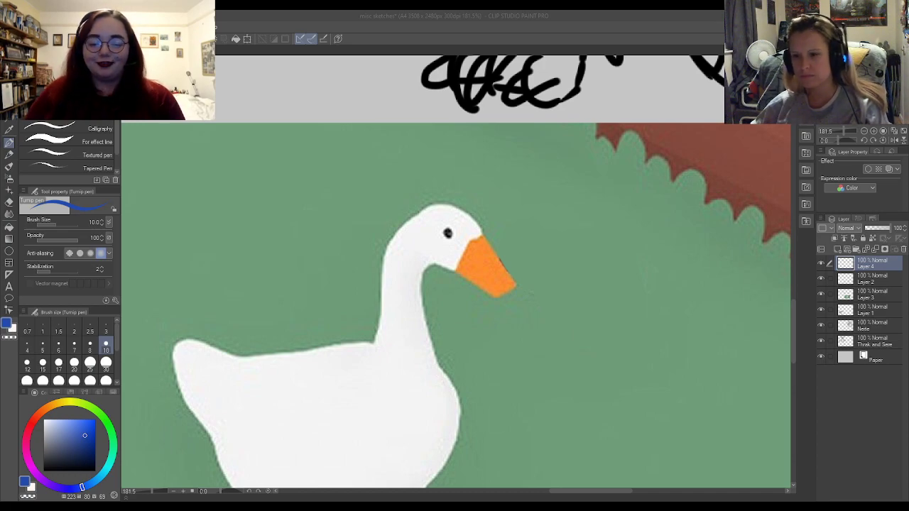
scroll(497, 256, up, 2)
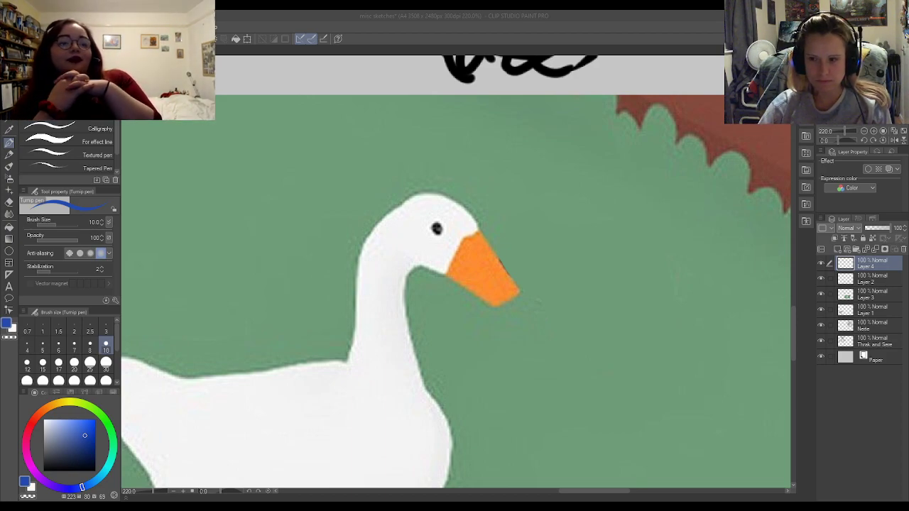
- Paint a solid blue hooked upper snout over the goose's beak and forehead, with two curved horns on top
click(495, 250)
mouse_move(471, 210)
mouse_down()
mouse_move(496, 246)
mouse_move(485, 220)
mouse_move(496, 256)
mouse_move(494, 232)
mouse_move(520, 282)
mouse_up()
mouse_move(487, 214)
mouse_down()
mouse_move(518, 253)
mouse_move(521, 296)
mouse_up()
mouse_move(445, 242)
mouse_down()
mouse_move(489, 274)
mouse_move(513, 318)
mouse_move(516, 272)
mouse_move(513, 317)
mouse_up()
mouse_move(495, 244)
mouse_down()
mouse_move(449, 245)
mouse_move(485, 249)
mouse_move(482, 241)
mouse_up()
mouse_move(433, 215)
mouse_down()
mouse_move(429, 221)
mouse_move(437, 199)
mouse_move(425, 208)
mouse_move(435, 205)
mouse_move(396, 162)
mouse_move(390, 136)
mouse_move(383, 174)
mouse_move(395, 200)
mouse_move(424, 222)
mouse_up()
mouse_move(463, 186)
mouse_down()
mouse_move(427, 130)
mouse_move(424, 149)
mouse_move(449, 168)
mouse_move(462, 201)
mouse_move(429, 145)
mouse_move(493, 243)
mouse_move(445, 221)
mouse_move(461, 248)
mouse_move(447, 228)
mouse_move(475, 229)
mouse_move(448, 204)
mouse_move(474, 219)
mouse_move(464, 206)
mouse_move(423, 213)
mouse_move(409, 205)
mouse_move(423, 214)
mouse_move(401, 174)
mouse_move(423, 206)
mouse_move(420, 220)
mouse_move(407, 208)
mouse_move(413, 235)
mouse_up()
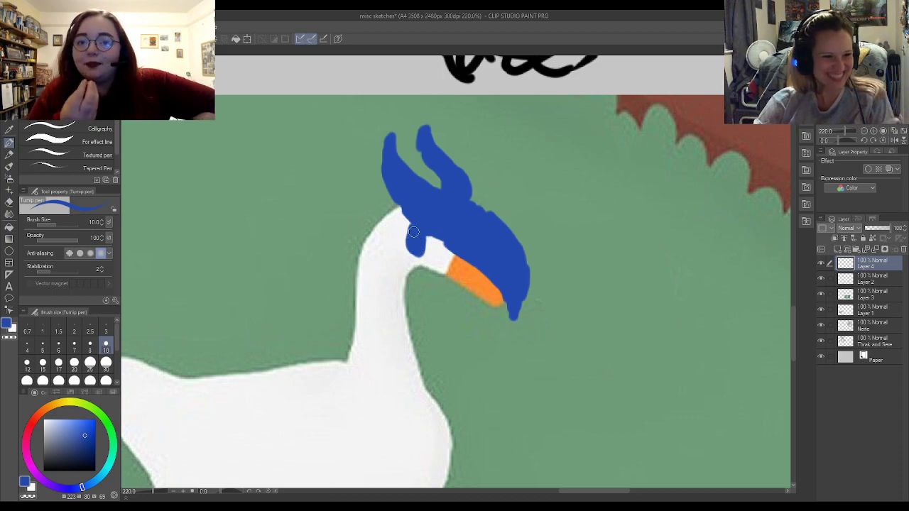
- Paint a blue pointed spike at the back of the goose's head and trim its edges with the eraser
mouse_move(401, 231)
mouse_down()
mouse_move(409, 232)
mouse_move(382, 224)
mouse_up()
mouse_move(370, 207)
mouse_down()
mouse_move(388, 238)
mouse_move(375, 231)
mouse_move(367, 214)
mouse_move(400, 231)
mouse_move(365, 226)
mouse_move(375, 225)
mouse_move(355, 208)
mouse_up()
key(e)
key(p)
mouse_move(405, 226)
mouse_down()
mouse_move(412, 253)
mouse_move(380, 247)
mouse_move(360, 208)
mouse_move(383, 236)
mouse_up()
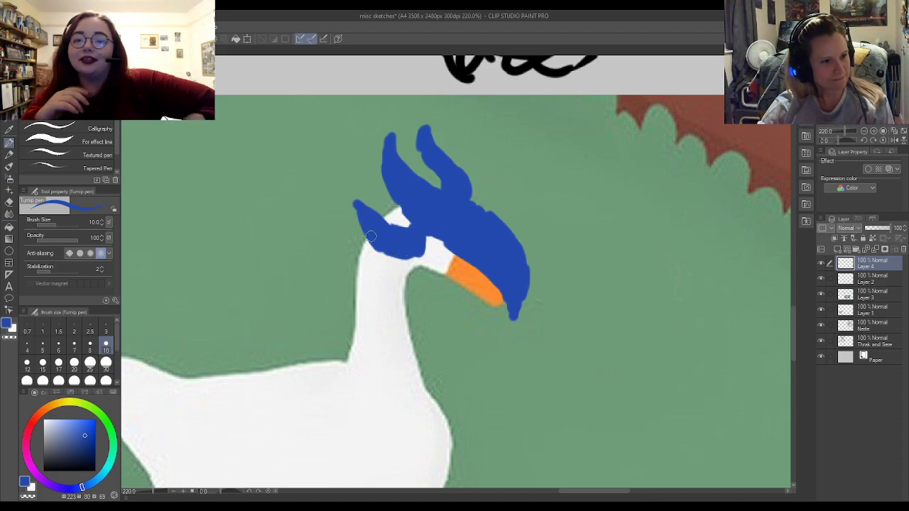
key(e)
drag(355, 204, 367, 242)
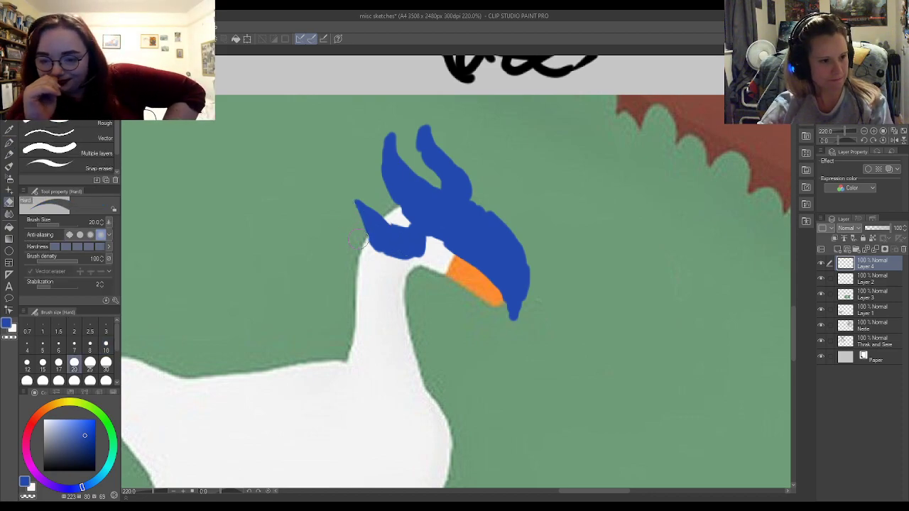
key(p)
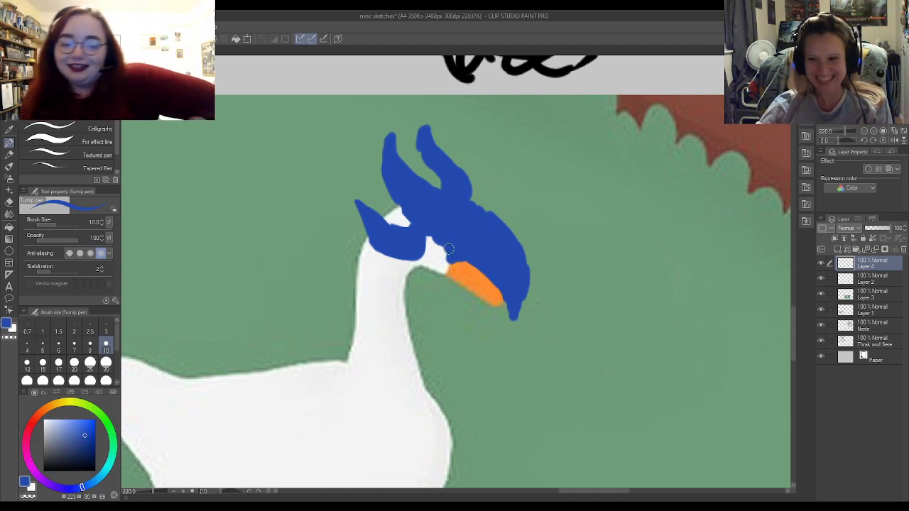
- Paint a blue lower jaw with a row of teeth and a small chin spike beneath the goose's beak
mouse_move(450, 239)
mouse_down()
mouse_move(412, 250)
mouse_move(421, 249)
mouse_move(409, 265)
mouse_move(433, 265)
mouse_move(414, 255)
mouse_move(434, 297)
mouse_up()
drag(416, 262, 431, 290)
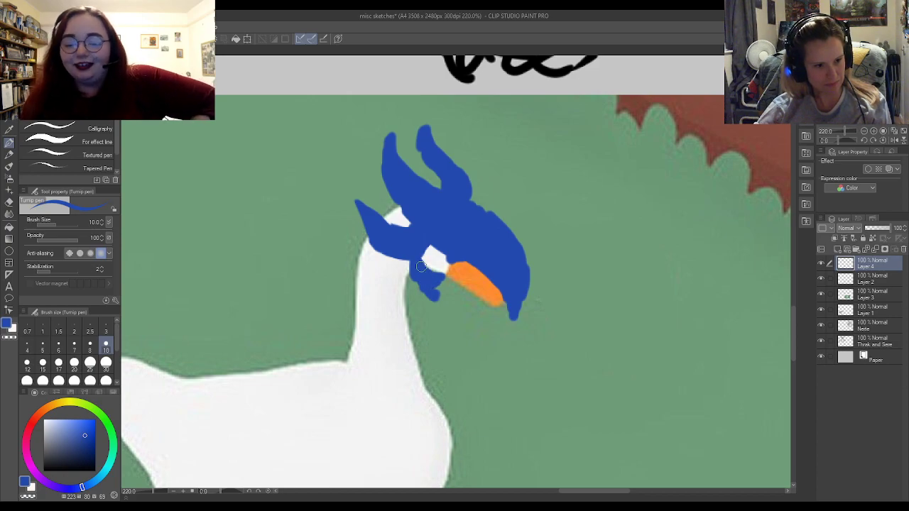
mouse_move(413, 264)
mouse_down()
mouse_move(424, 291)
mouse_move(421, 282)
mouse_move(467, 331)
mouse_move(485, 319)
mouse_move(441, 311)
mouse_move(465, 320)
mouse_move(476, 307)
mouse_move(444, 304)
mouse_move(463, 296)
mouse_move(438, 298)
mouse_move(450, 292)
mouse_move(427, 285)
mouse_up()
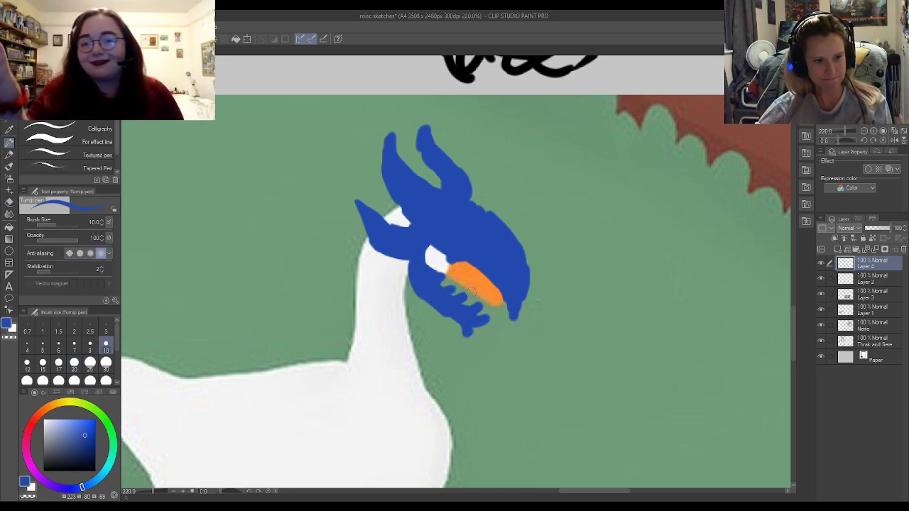
scroll(472, 280, down, 5)
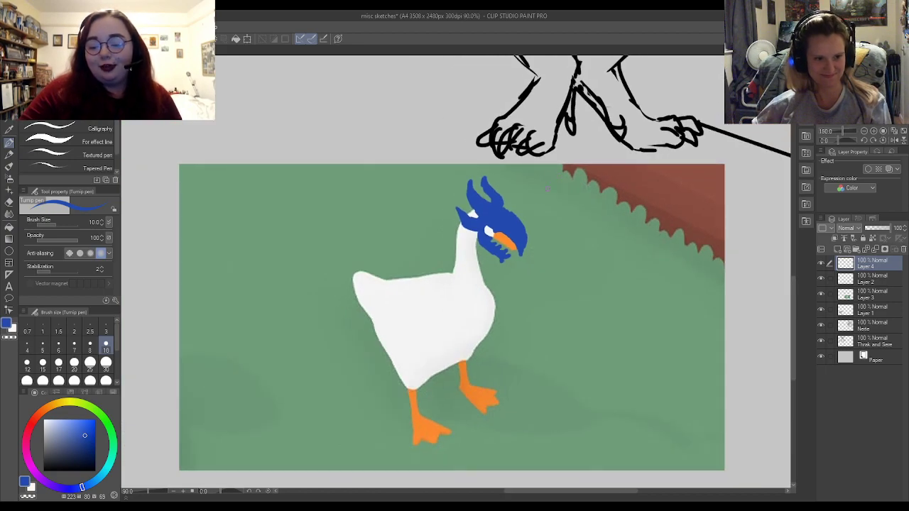
- Sharpen the teeth and chin spike of the blue lower jaw with the eraser at brush size 7
scroll(493, 219, up, 2)
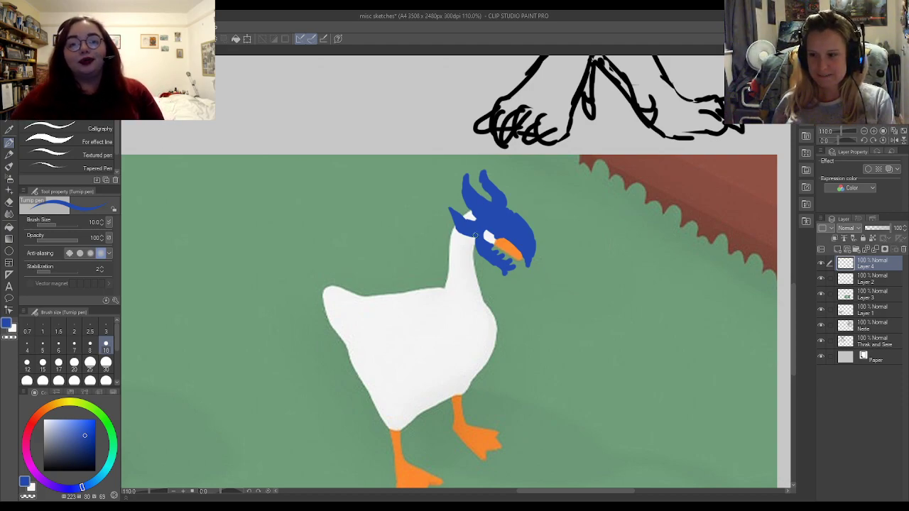
scroll(476, 235, up, 3)
scroll(566, 267, up, 1)
scroll(550, 241, down, 5)
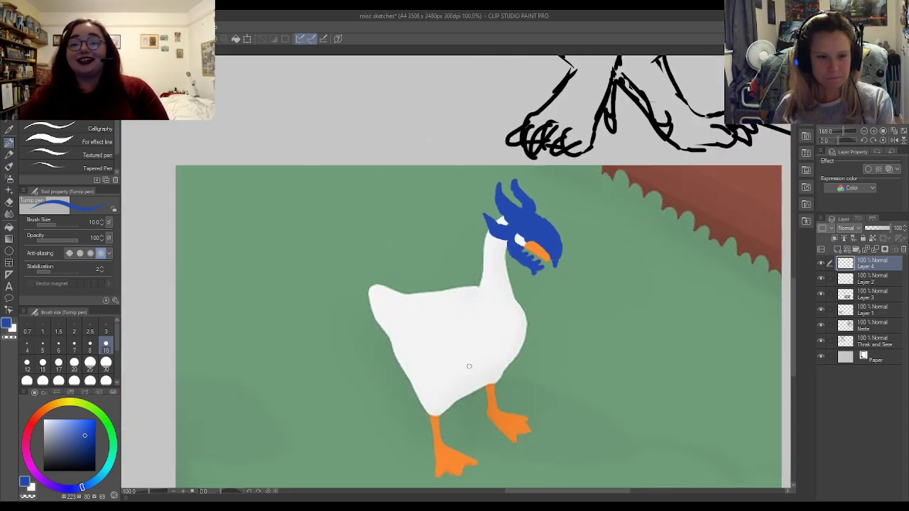
scroll(472, 365, up, 4)
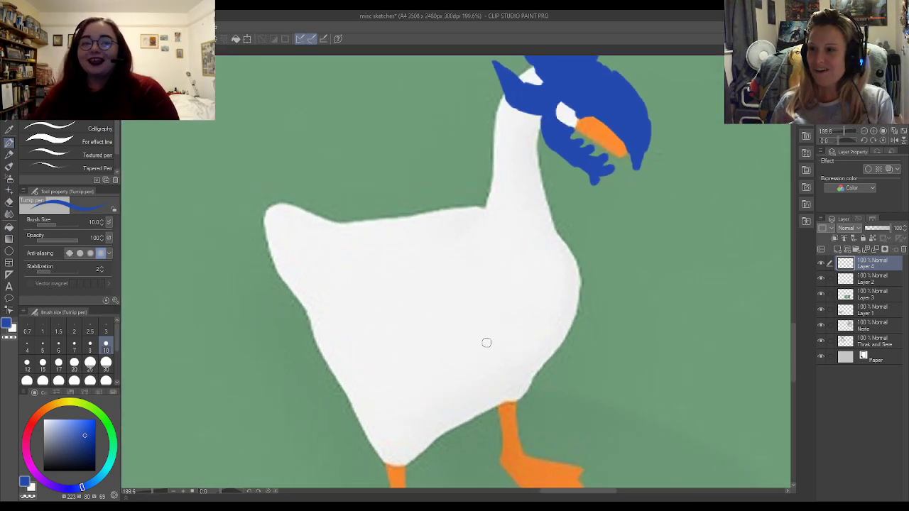
scroll(638, 183, up, 2)
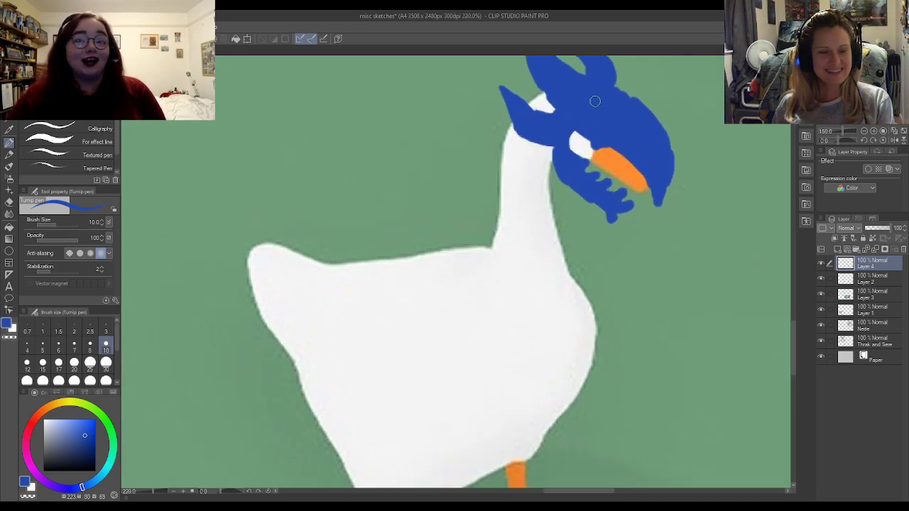
key(e)
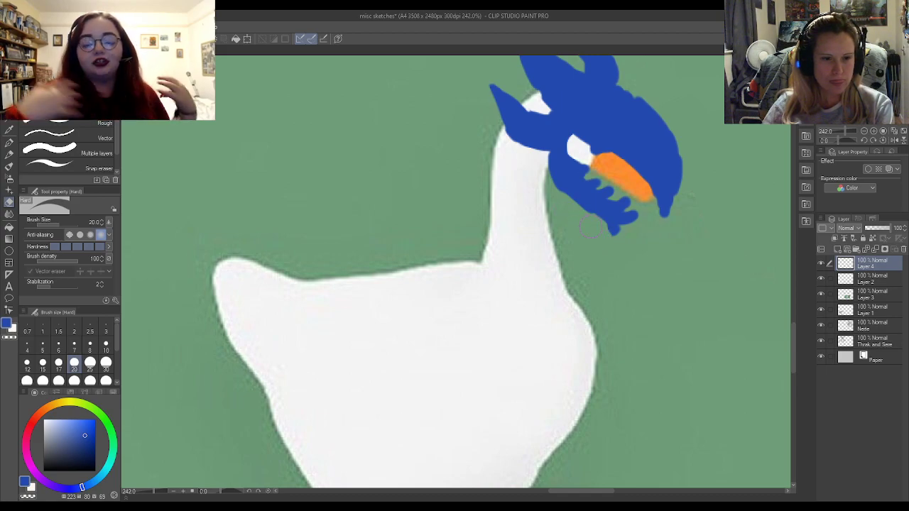
click(74, 346)
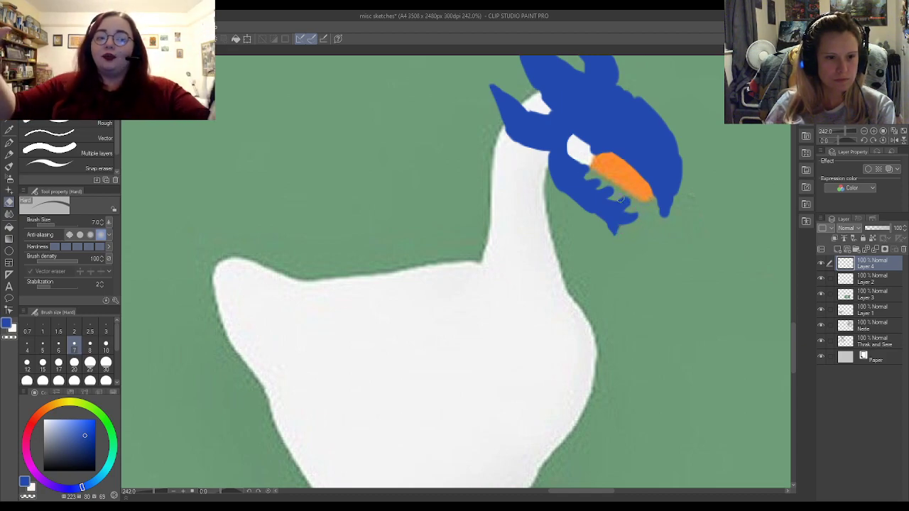
drag(596, 186, 614, 174)
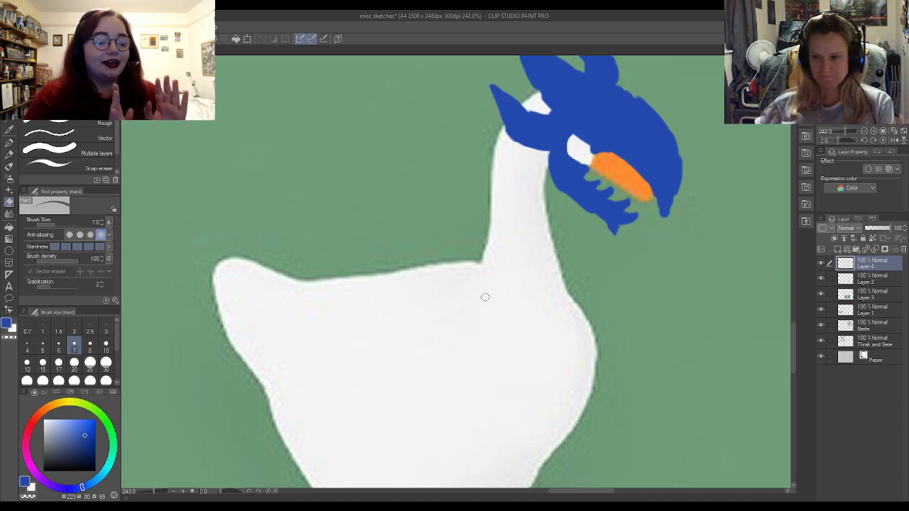
- Paint a solid blue barbed spike rising from the middle of the goose's back with the Turnip pen at size 10
scroll(419, 300, down, 3)
scroll(420, 348, up, 3)
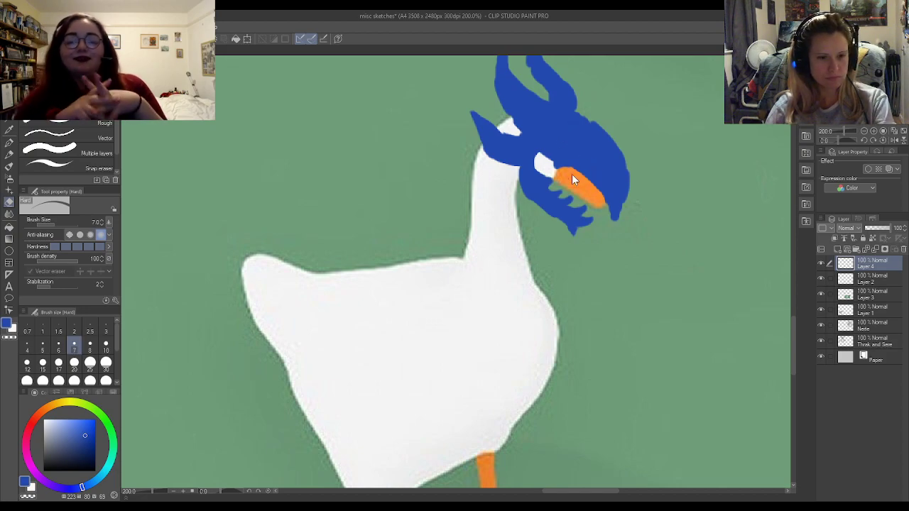
click(10, 144)
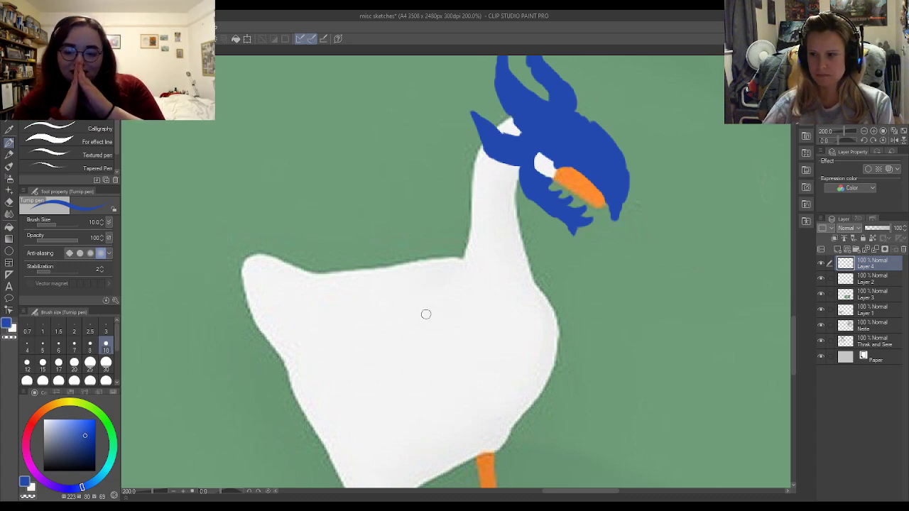
mouse_move(435, 286)
mouse_down()
mouse_move(383, 249)
mouse_move(370, 220)
mouse_up()
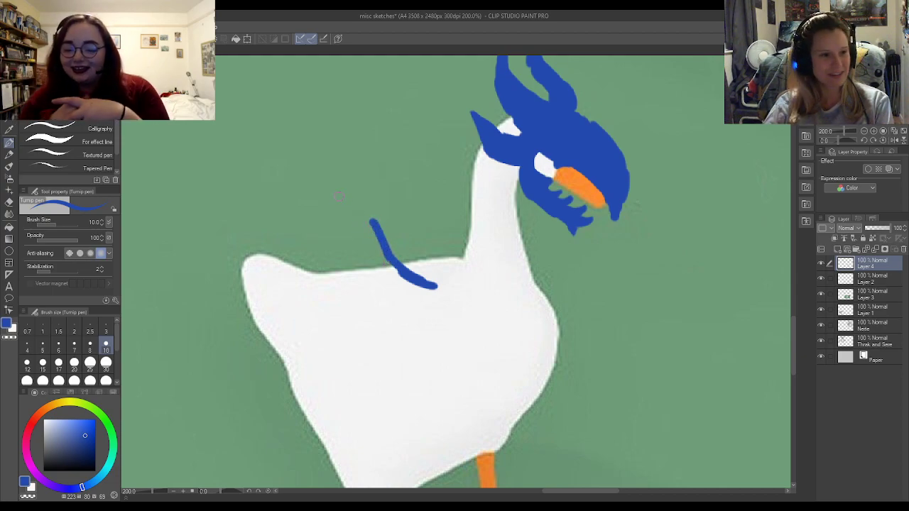
mouse_move(362, 203)
mouse_down()
mouse_move(328, 159)
mouse_move(353, 204)
mouse_up()
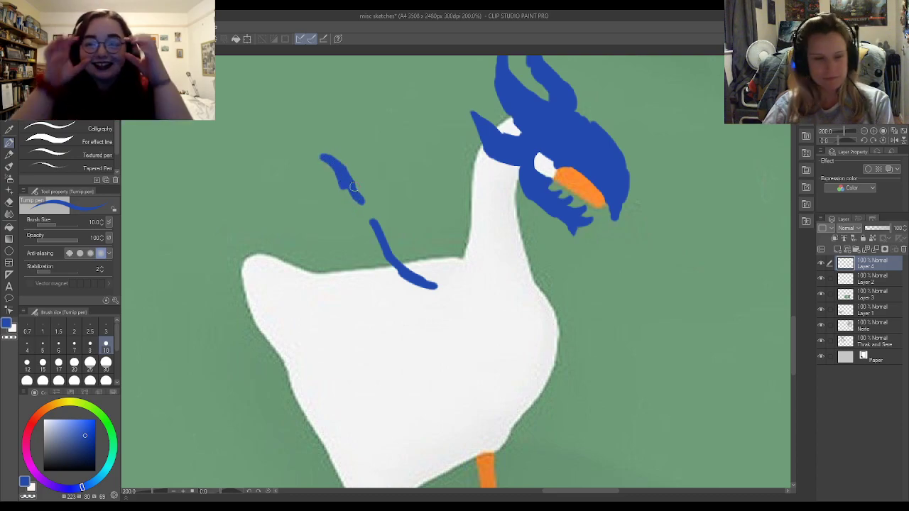
mouse_move(339, 171)
mouse_down()
mouse_move(357, 245)
mouse_move(345, 218)
mouse_move(384, 252)
mouse_move(332, 188)
mouse_move(350, 236)
mouse_move(343, 186)
mouse_move(369, 246)
mouse_move(400, 274)
mouse_move(381, 255)
mouse_move(376, 228)
mouse_move(351, 218)
mouse_move(347, 188)
mouse_move(361, 239)
mouse_move(355, 233)
mouse_move(370, 250)
mouse_move(349, 243)
mouse_move(372, 251)
mouse_move(360, 242)
mouse_move(393, 285)
mouse_move(392, 274)
mouse_move(419, 283)
mouse_up()
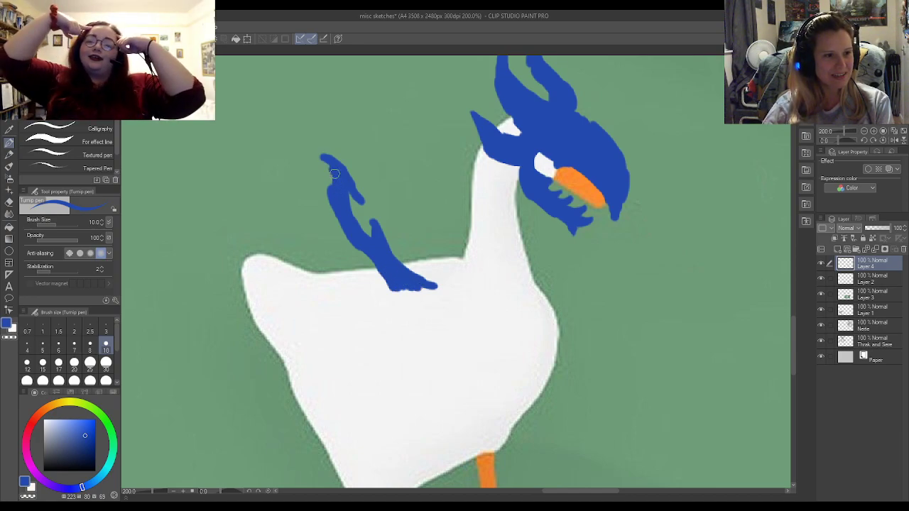
drag(353, 203, 380, 250)
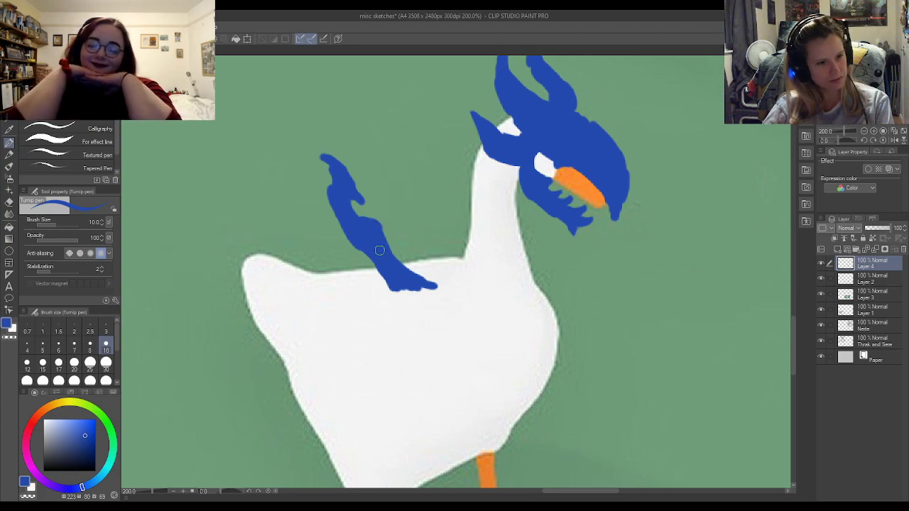
- Paint a second thin blue spike between the first back spike and the goose's neck, slanting up from the back
drag(425, 227, 441, 248)
mouse_move(404, 202)
mouse_down()
mouse_move(430, 234)
mouse_move(379, 154)
mouse_move(392, 181)
mouse_up()
mouse_move(379, 160)
mouse_down()
mouse_move(367, 148)
mouse_move(378, 157)
mouse_move(376, 139)
mouse_up()
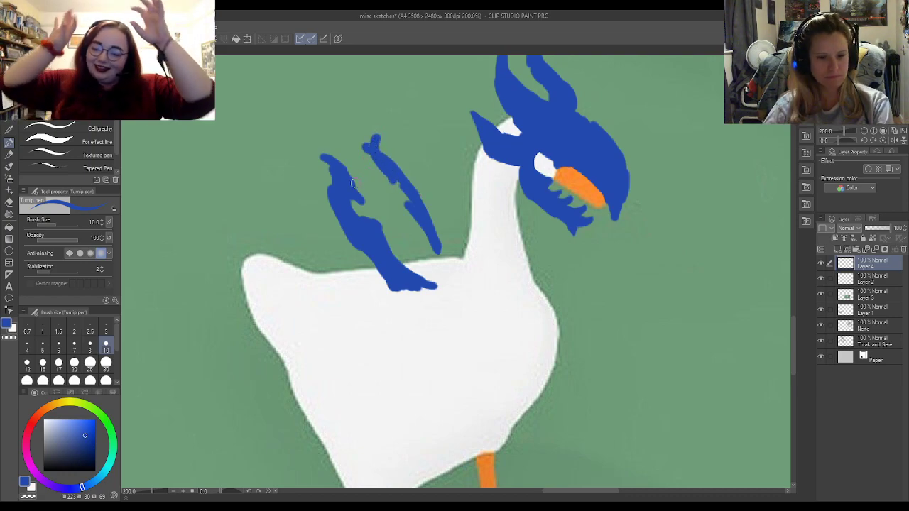
- Sharpen the tips of both blue back spikes with the hard eraser at size 7
key(e)
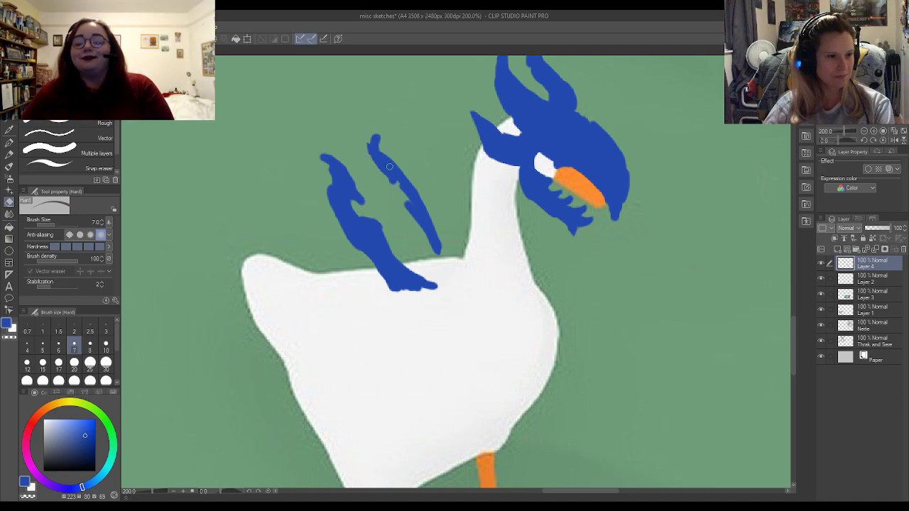
key(p)
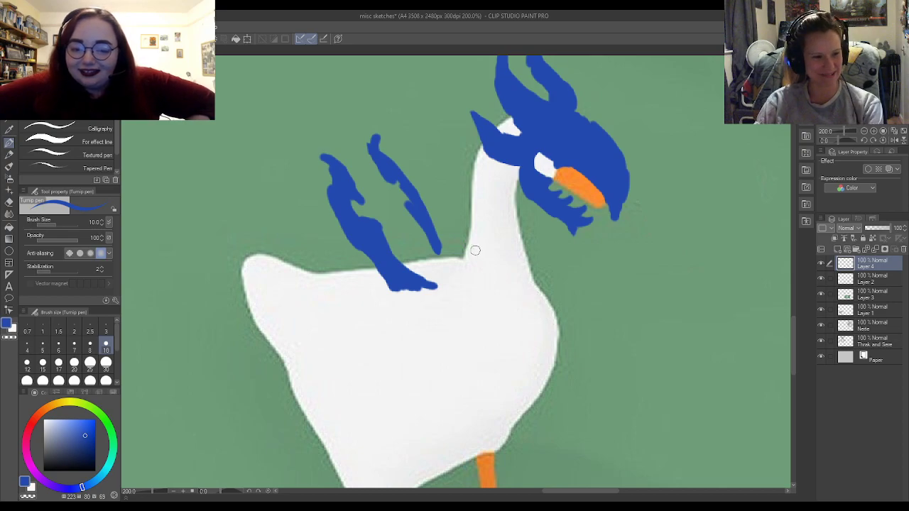
key(e)
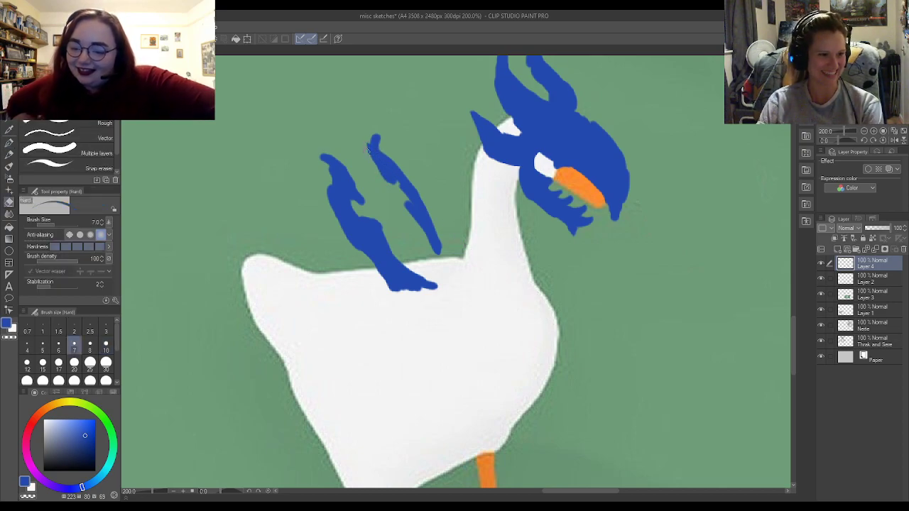
drag(379, 145, 380, 134)
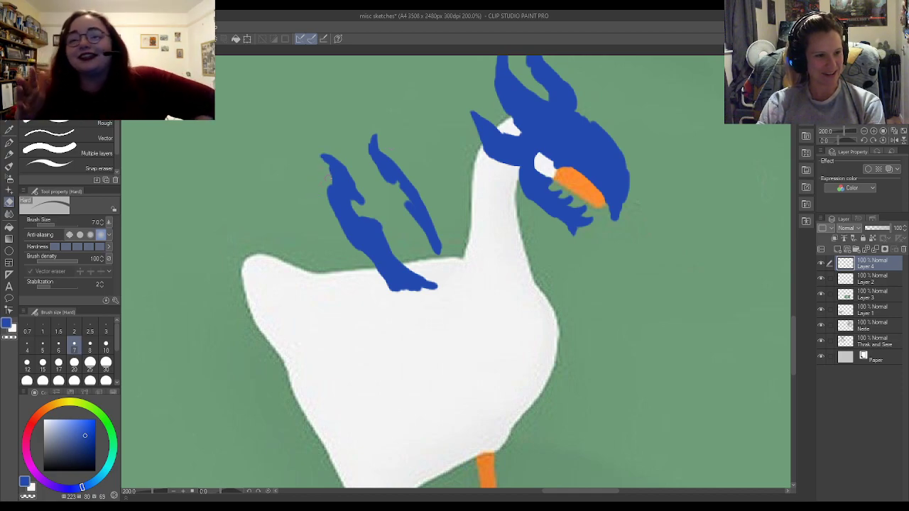
drag(326, 168, 323, 155)
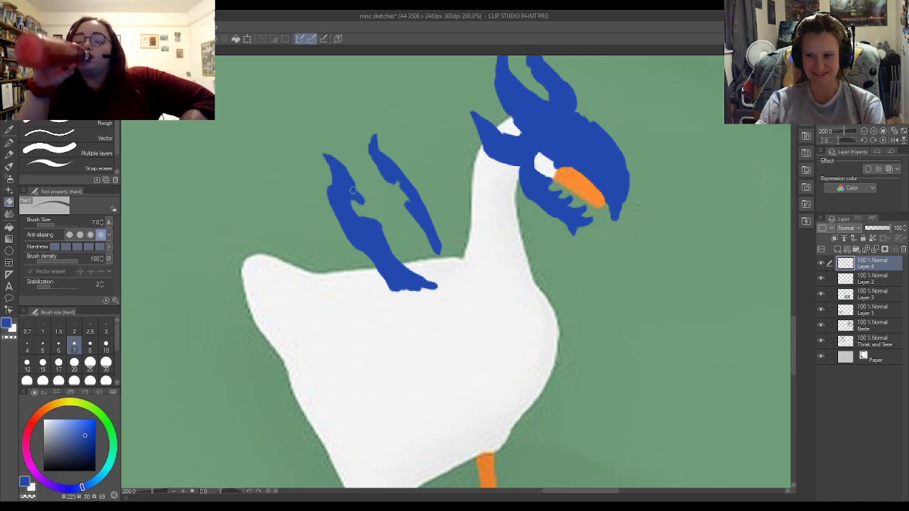
- Thicken the second back spike in blue, add a barb on its inner side, and extend its base to the goose's back
key(p)
drag(387, 181, 372, 142)
key(e)
key(p)
mouse_move(391, 192)
mouse_down()
mouse_move(412, 200)
mouse_move(402, 205)
mouse_move(434, 242)
mouse_move(404, 211)
mouse_move(421, 237)
mouse_up()
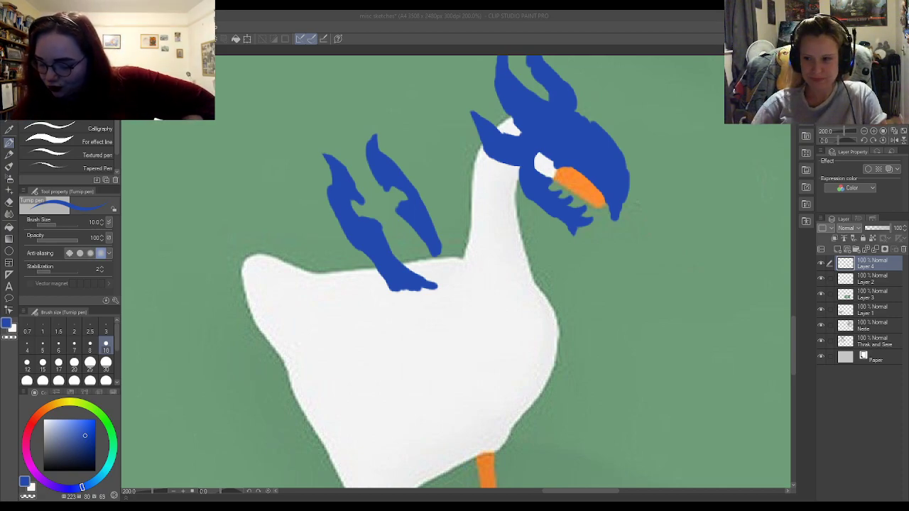
drag(441, 251, 448, 260)
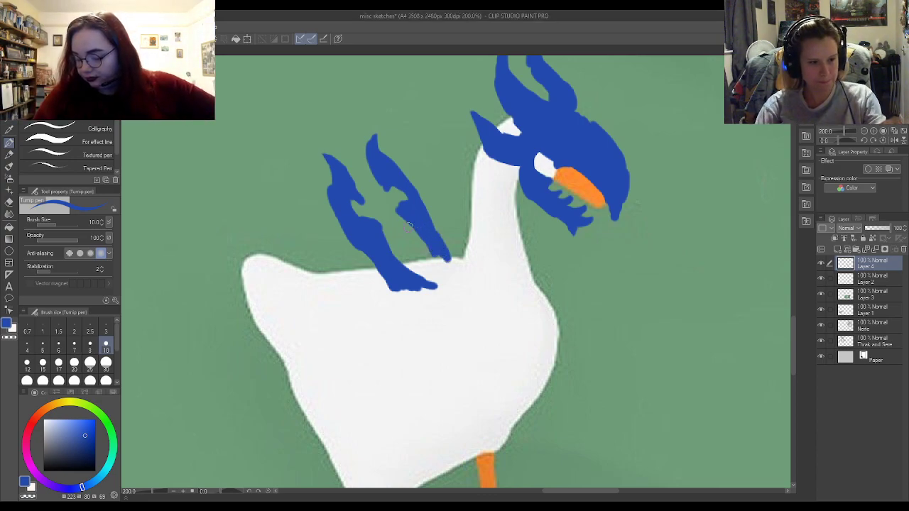
- Carve rounded notches under the barbs of both back spikes and smooth their outer edges and tips with the eraser
key(e)
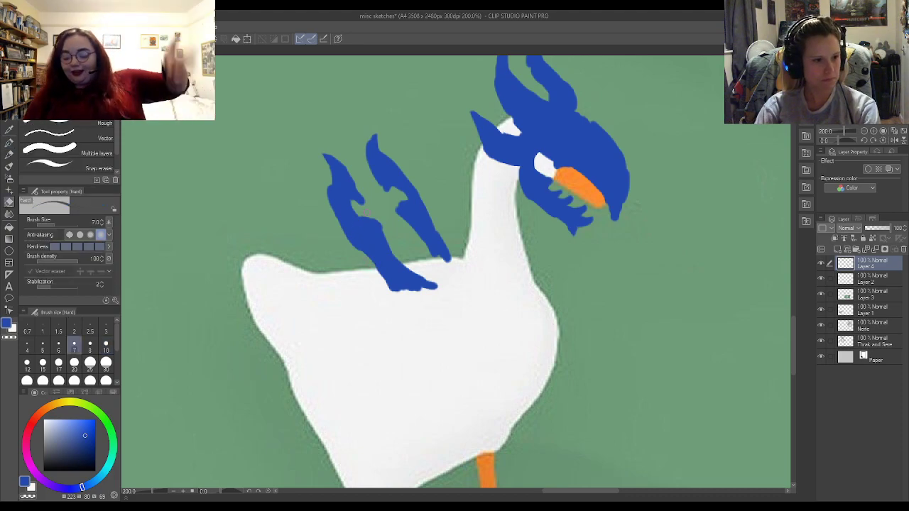
drag(360, 216, 375, 219)
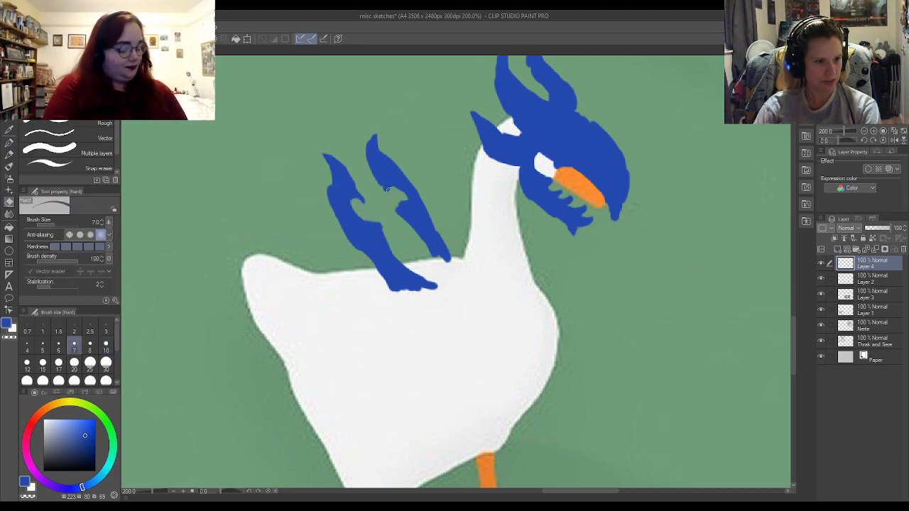
drag(402, 191, 402, 206)
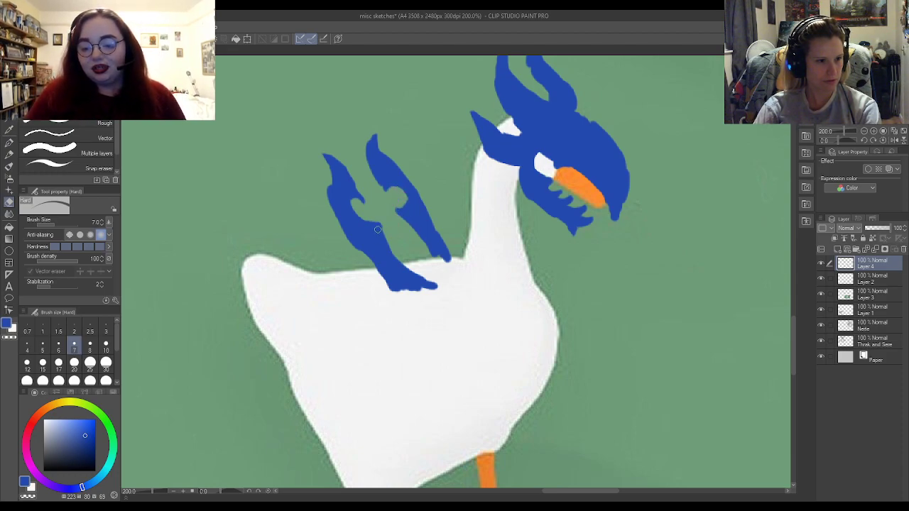
key(p)
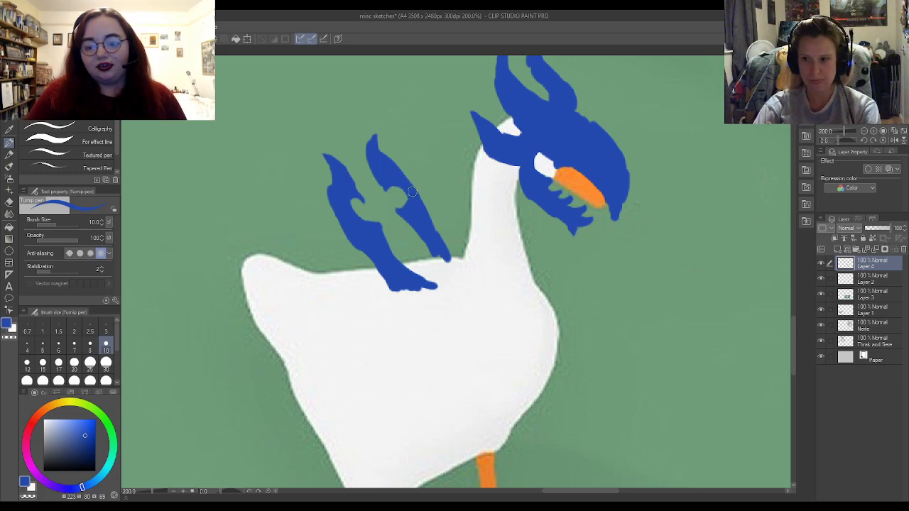
key(e)
drag(374, 135, 402, 174)
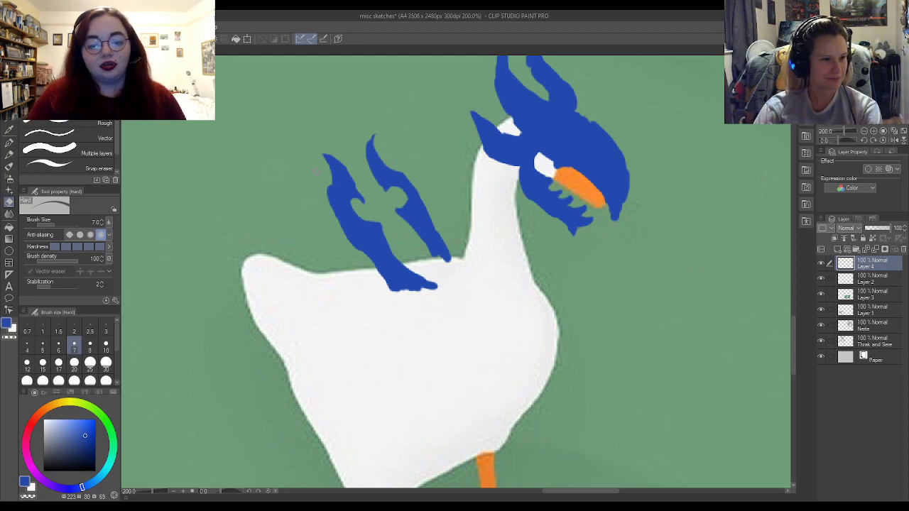
drag(329, 168, 329, 195)
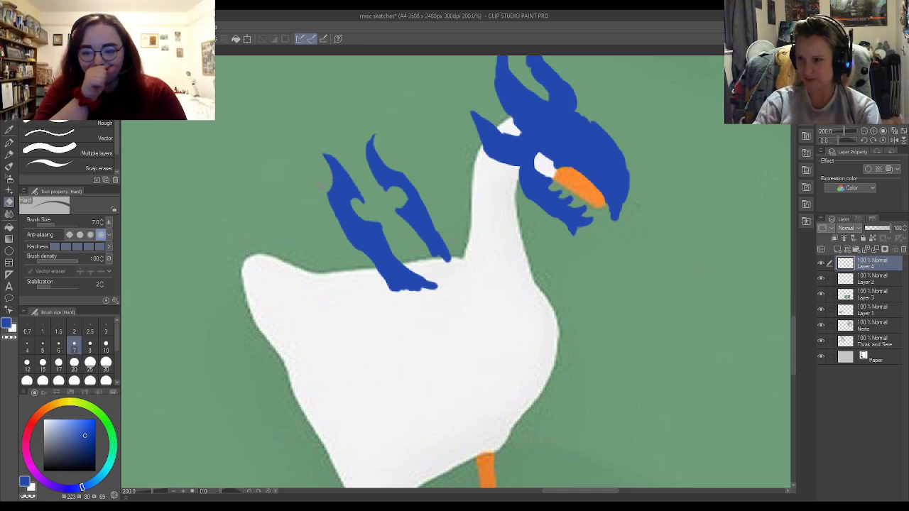
key(p)
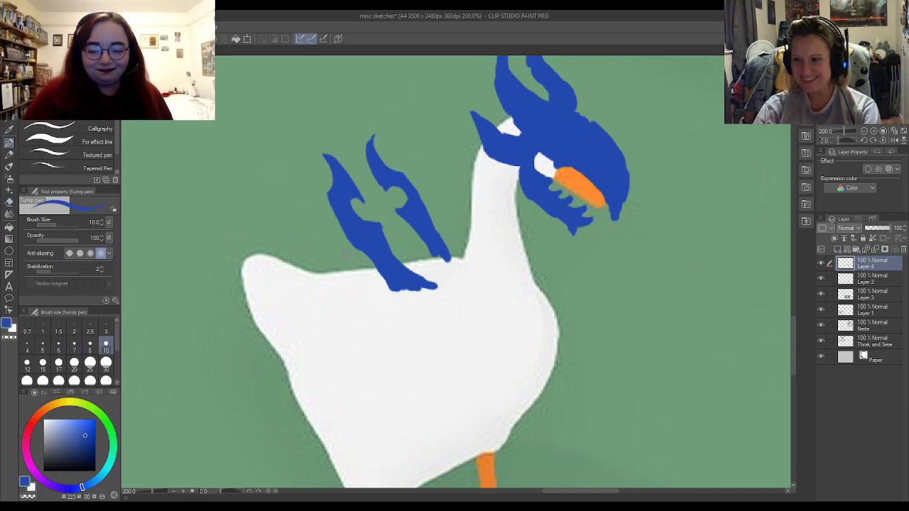
key(e)
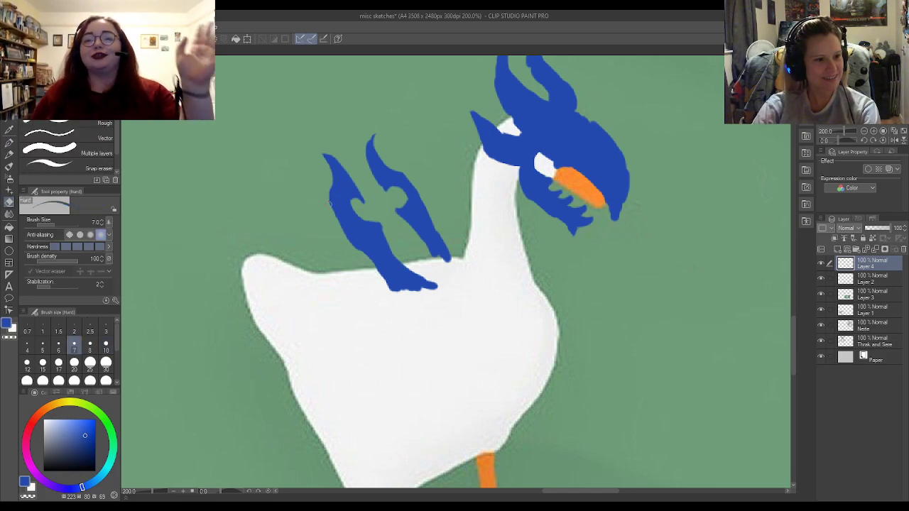
- Paint a short curved blue mark on the goose's chest and two blue bands around its neck, trimming the upper band with the eraser
key(p)
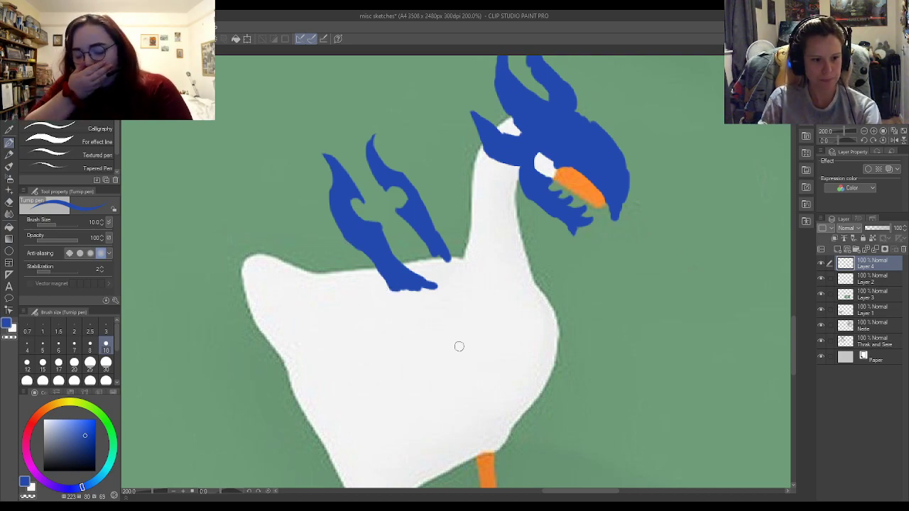
drag(475, 310, 466, 346)
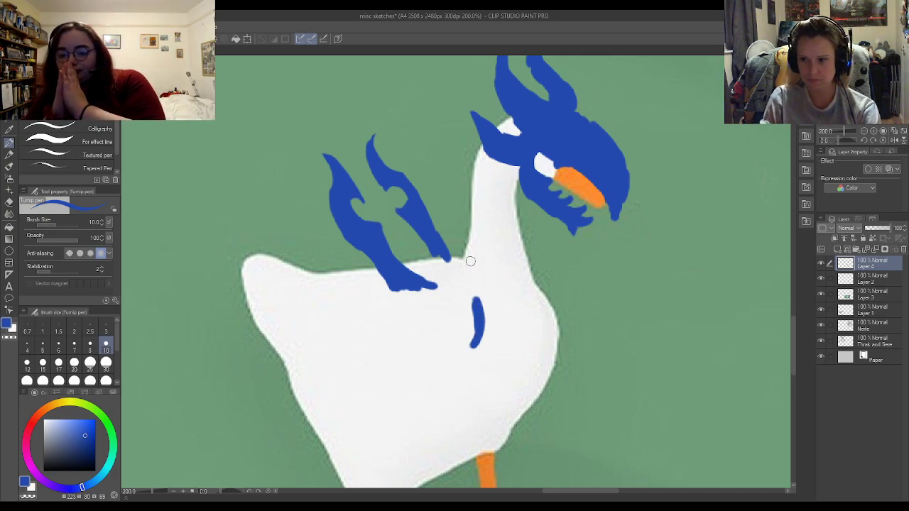
mouse_move(470, 230)
mouse_down()
mouse_move(520, 240)
mouse_move(529, 269)
mouse_move(516, 273)
mouse_move(468, 236)
mouse_move(463, 253)
mouse_move(507, 266)
mouse_move(470, 246)
mouse_move(473, 238)
mouse_move(482, 259)
mouse_move(491, 243)
mouse_move(495, 269)
mouse_move(512, 254)
mouse_move(513, 273)
mouse_move(520, 258)
mouse_move(507, 240)
mouse_up()
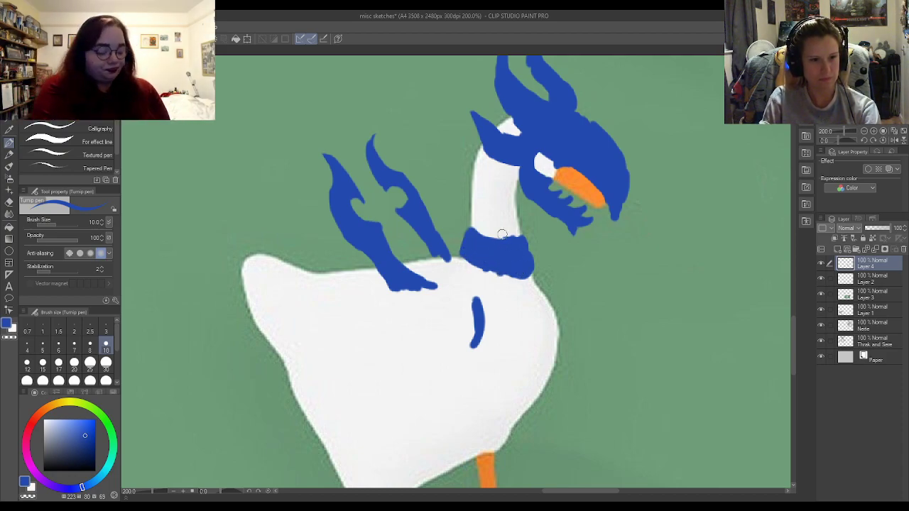
mouse_move(472, 197)
mouse_down()
mouse_move(469, 212)
mouse_move(482, 226)
mouse_move(515, 221)
mouse_move(517, 200)
mouse_move(472, 196)
mouse_move(488, 213)
mouse_move(515, 213)
mouse_move(502, 220)
mouse_move(520, 235)
mouse_move(509, 237)
mouse_up()
key(e)
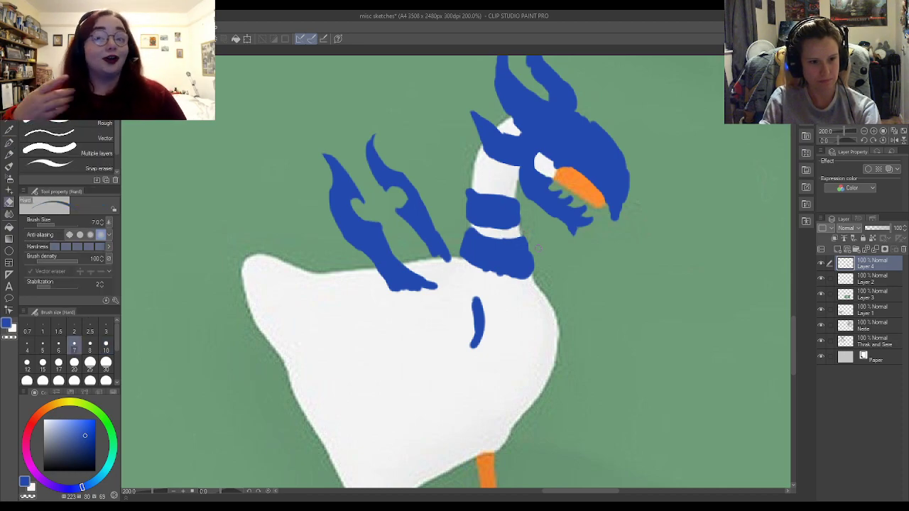
key(p)
key(e)
drag(474, 191, 509, 196)
key(p)
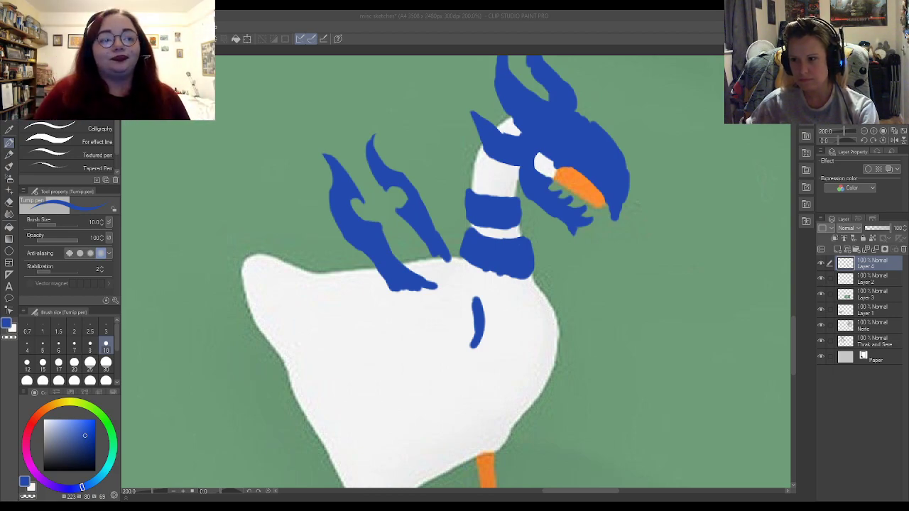
- Paint a light blue zigzag line down the creature's forehead with the Turnip pen at brush size 6
drag(82, 487, 100, 478)
drag(84, 432, 81, 422)
click(106, 478)
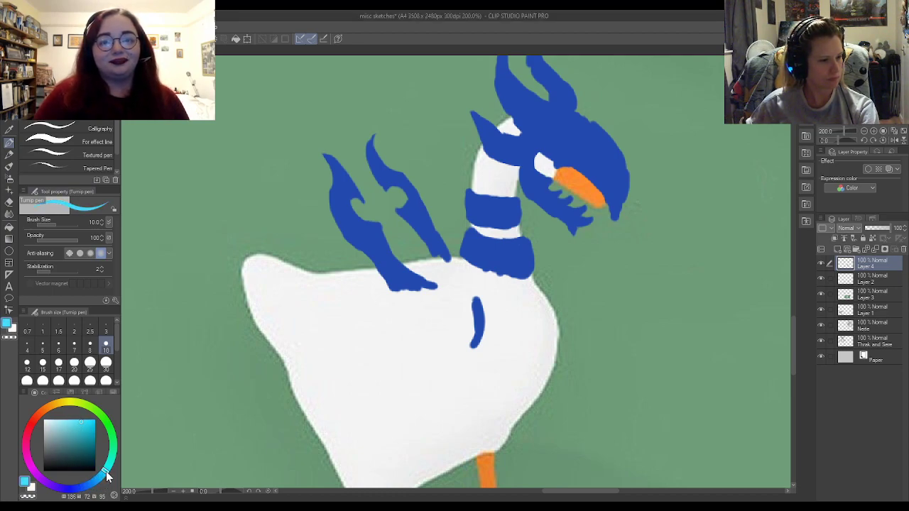
click(84, 431)
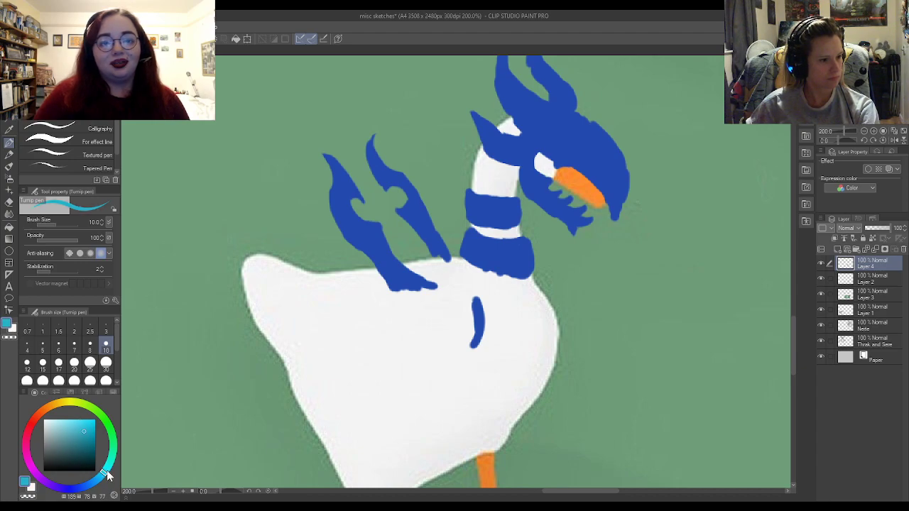
click(82, 426)
click(89, 346)
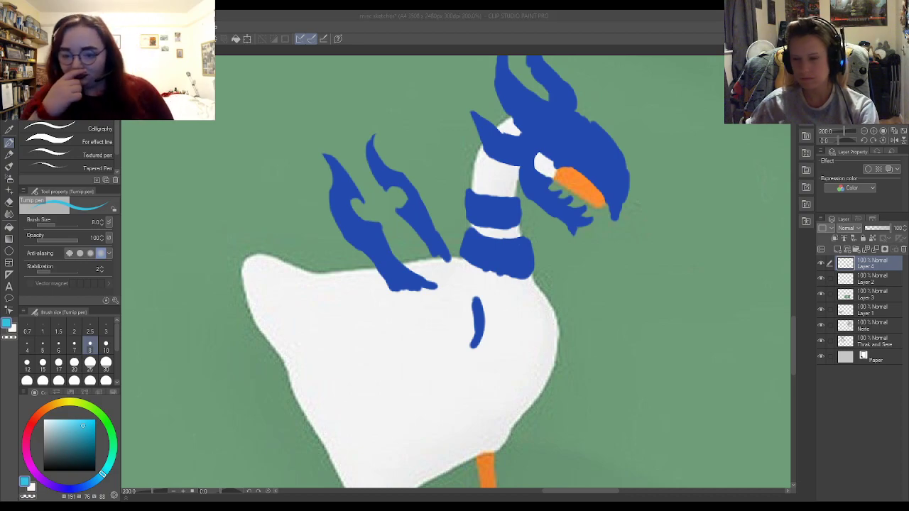
scroll(628, 88, up, 1)
scroll(710, 184, down, 3)
scroll(645, 65, up, 3)
scroll(643, 70, up, 3)
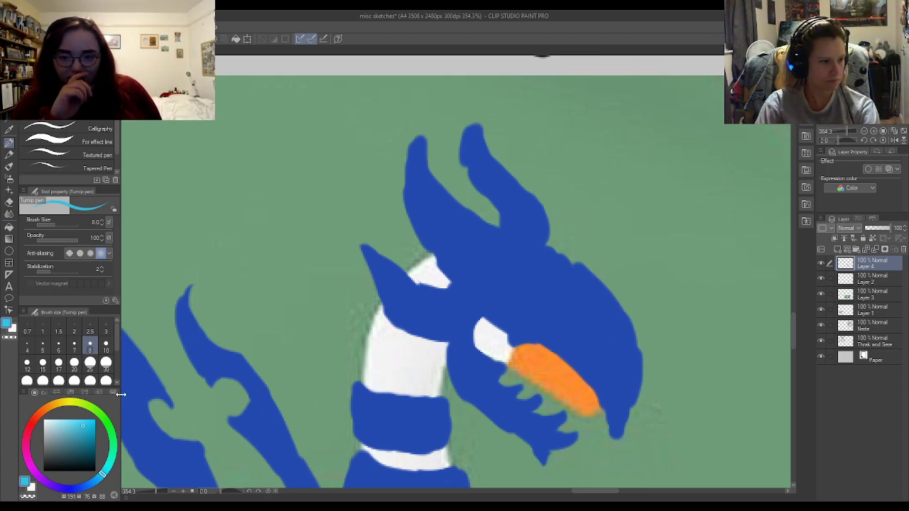
click(58, 346)
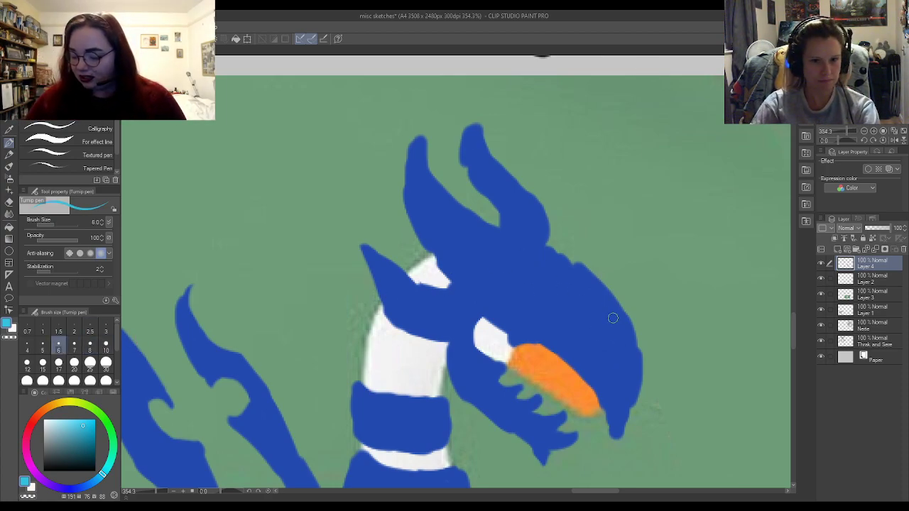
drag(523, 255, 559, 281)
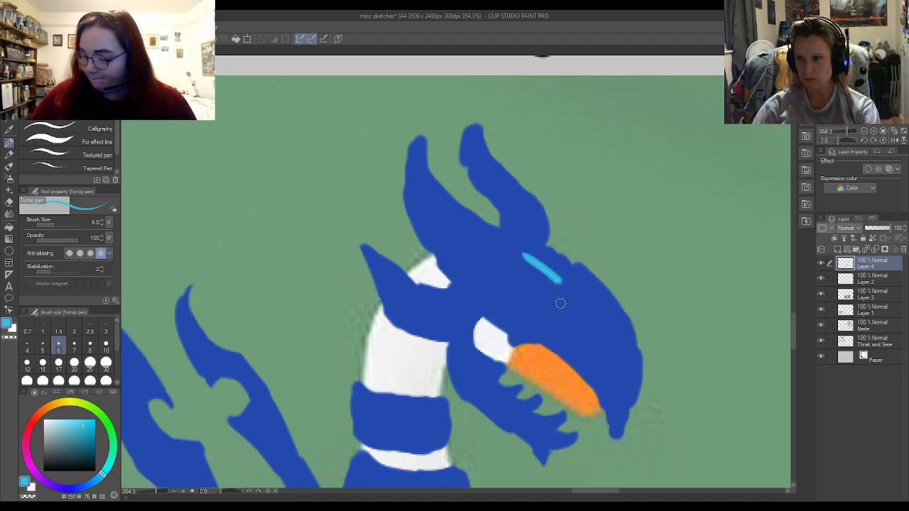
mouse_move(559, 276)
mouse_down()
mouse_move(561, 297)
mouse_move(617, 332)
mouse_up()
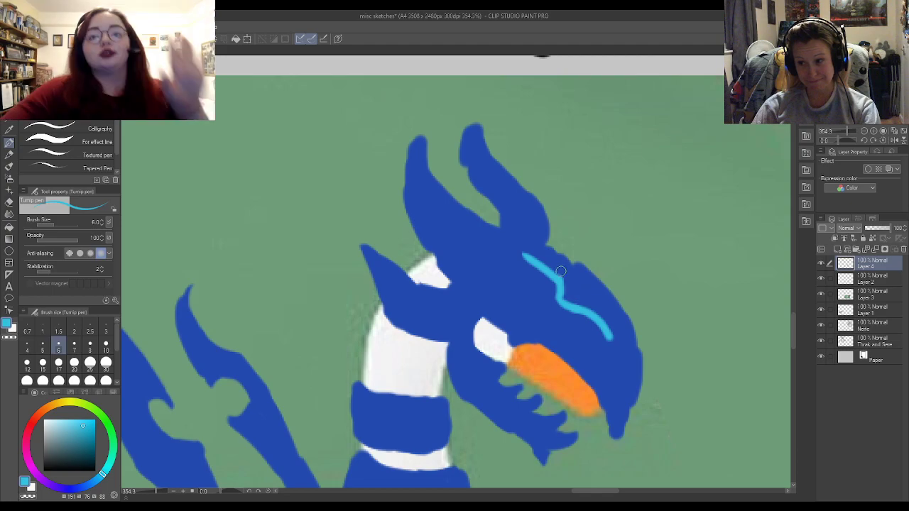
- Add short light blue strokes along the crown and near the front of the head, tapering the zigzag's lower end
drag(544, 245, 575, 268)
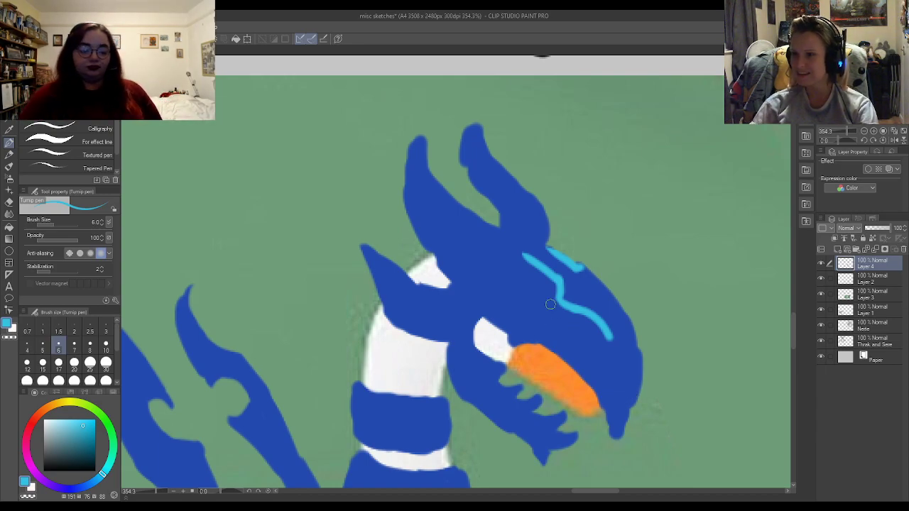
mouse_move(614, 313)
mouse_down()
mouse_move(618, 327)
mouse_move(589, 318)
mouse_move(615, 343)
mouse_up()
alt+click(608, 342)
alt+click(573, 305)
drag(607, 297, 620, 326)
- Slim the blue beak's hooked tip to a point with the hard eraser at size 7, touching it up in blue
key(e)
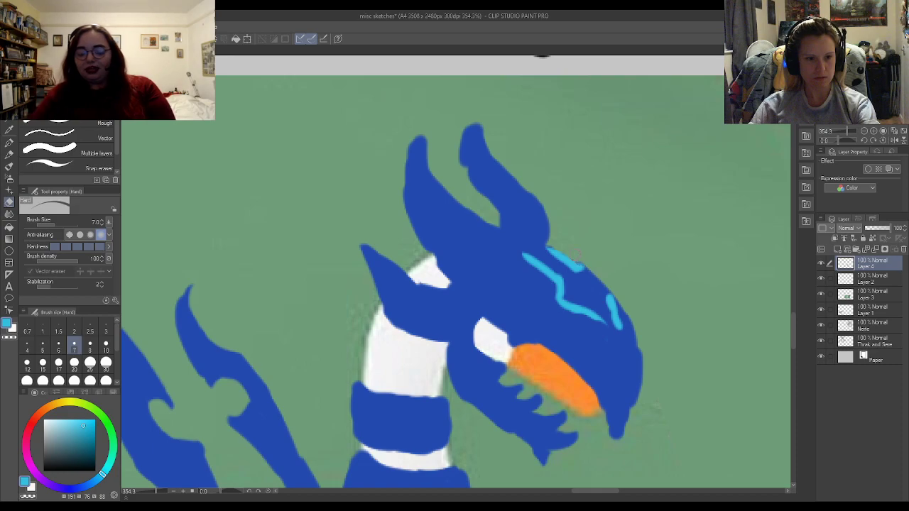
mouse_move(636, 347)
mouse_down()
mouse_move(642, 415)
mouse_move(652, 381)
mouse_move(622, 440)
mouse_up()
drag(589, 390, 615, 437)
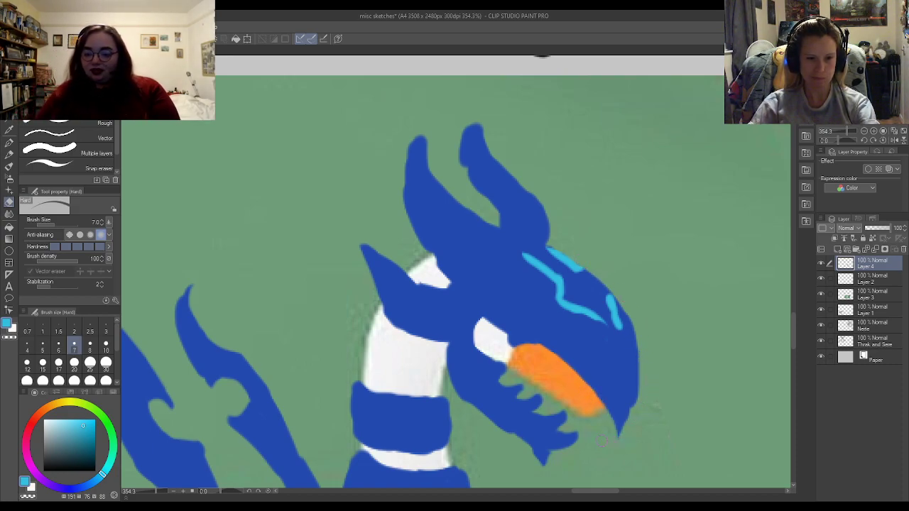
key(p)
alt+click(605, 372)
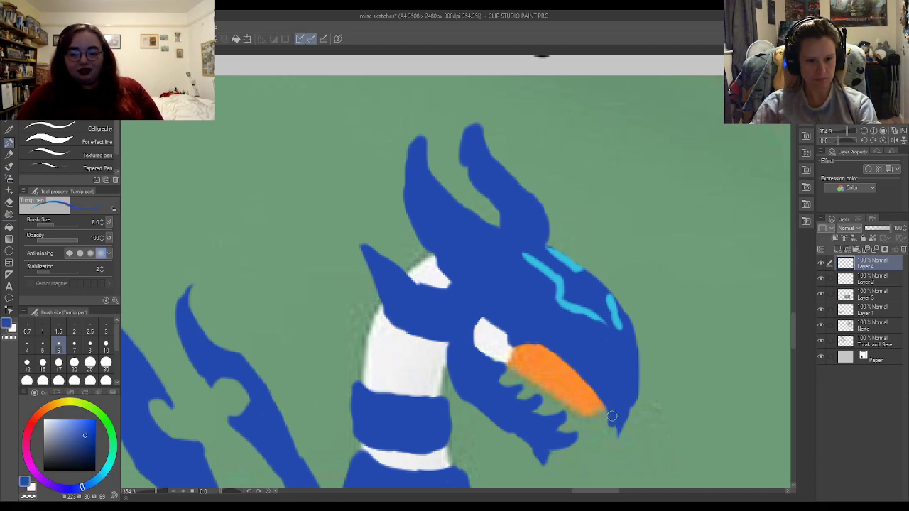
key(e)
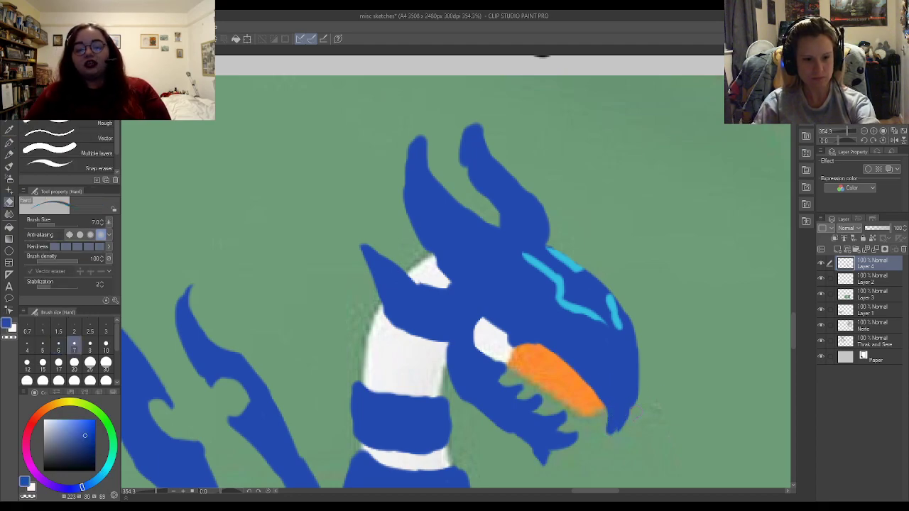
key(p)
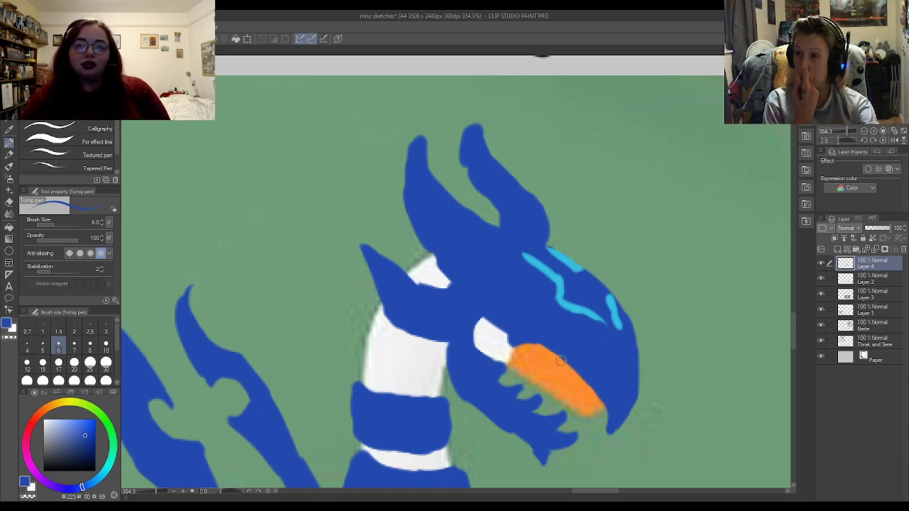
- Paint the tips of both head horns pale yellow at brush size 6
alt+click(522, 251)
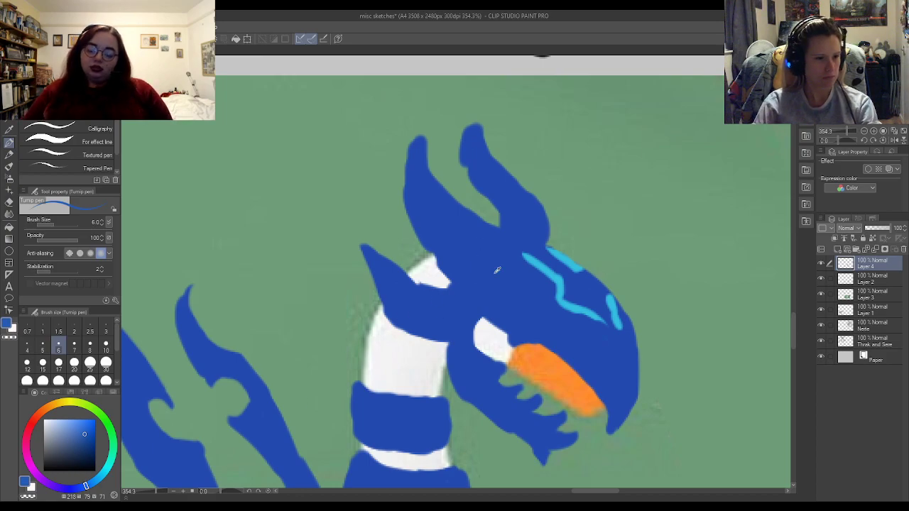
drag(74, 402, 67, 402)
click(69, 440)
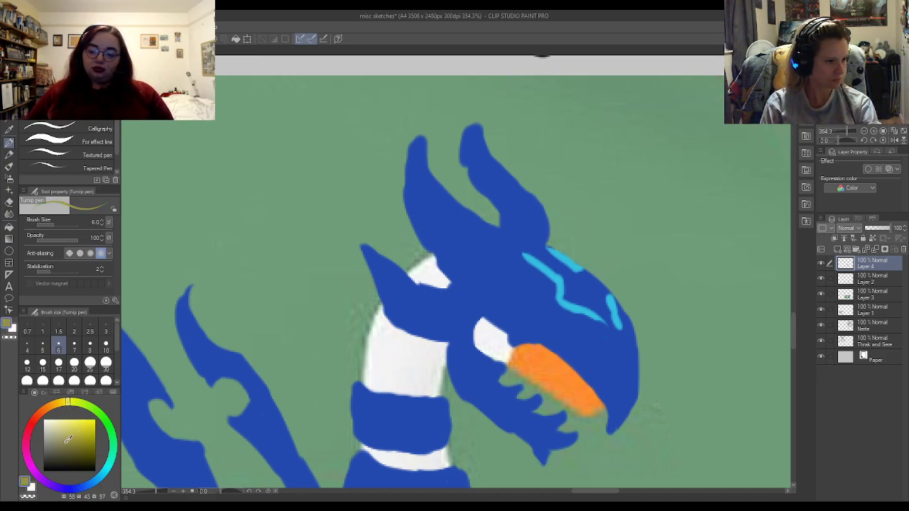
click(62, 424)
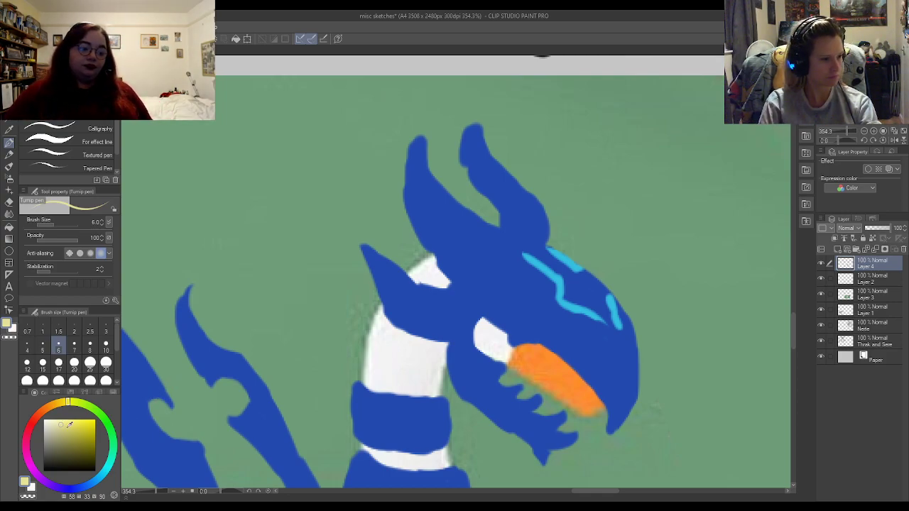
mouse_move(408, 160)
mouse_down()
mouse_move(417, 146)
mouse_move(403, 195)
mouse_move(419, 140)
mouse_move(426, 171)
mouse_move(431, 152)
mouse_move(416, 136)
mouse_move(411, 186)
mouse_up()
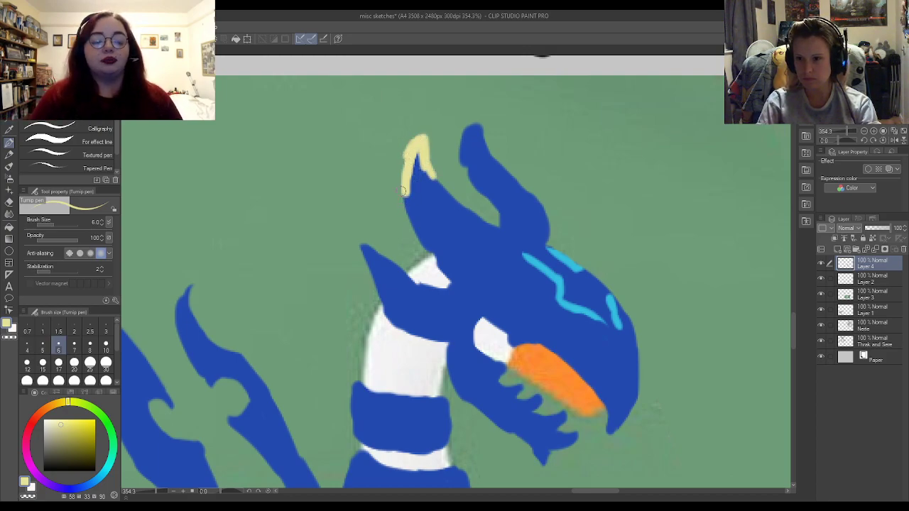
mouse_move(428, 179)
mouse_down()
mouse_move(407, 206)
mouse_move(409, 172)
mouse_move(422, 171)
mouse_move(407, 190)
mouse_up()
mouse_move(485, 152)
mouse_down()
mouse_move(475, 126)
mouse_move(470, 162)
mouse_move(488, 161)
mouse_move(478, 142)
mouse_move(470, 170)
mouse_move(471, 127)
mouse_up()
mouse_move(406, 183)
mouse_down()
mouse_move(411, 153)
mouse_move(422, 186)
mouse_up()
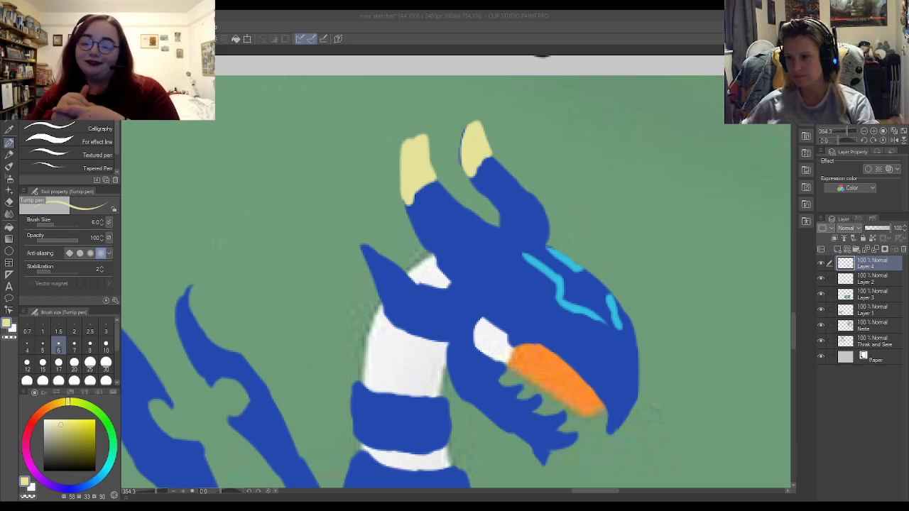
- Repaint both head horn tips off-white and sharpen them with the hard eraser at size 7
drag(57, 422, 49, 424)
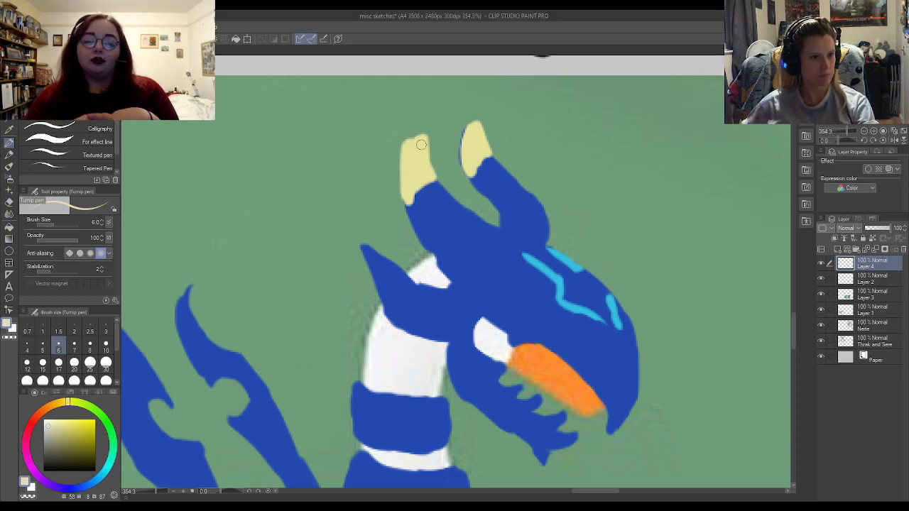
scroll(362, 239, up, 1)
drag(420, 186, 428, 136)
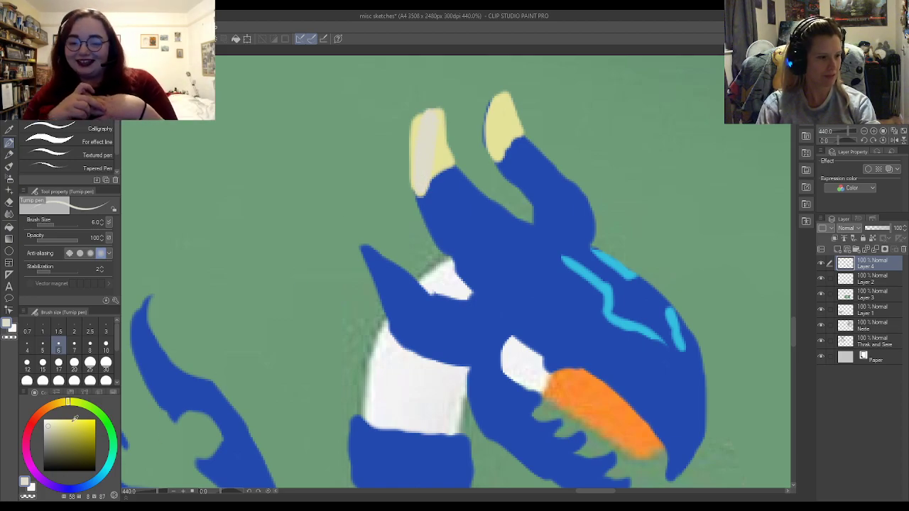
mouse_move(416, 158)
mouse_down()
mouse_move(428, 106)
mouse_move(419, 142)
mouse_move(431, 110)
mouse_move(431, 151)
mouse_move(440, 162)
mouse_move(446, 156)
mouse_move(437, 116)
mouse_move(449, 162)
mouse_move(425, 188)
mouse_move(434, 173)
mouse_move(418, 179)
mouse_move(409, 160)
mouse_up()
mouse_move(494, 156)
mouse_down()
mouse_move(491, 108)
mouse_move(487, 142)
mouse_move(506, 142)
mouse_move(508, 105)
mouse_move(493, 102)
mouse_move(496, 119)
mouse_up()
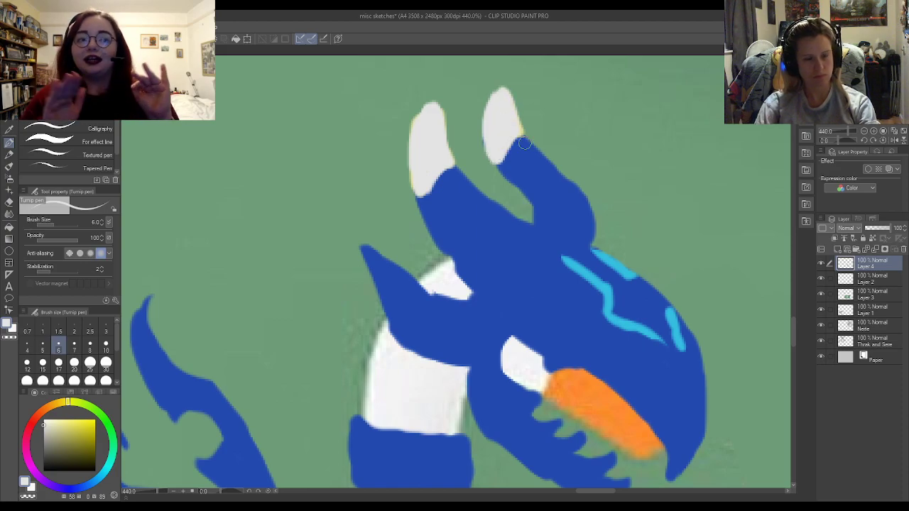
key(e)
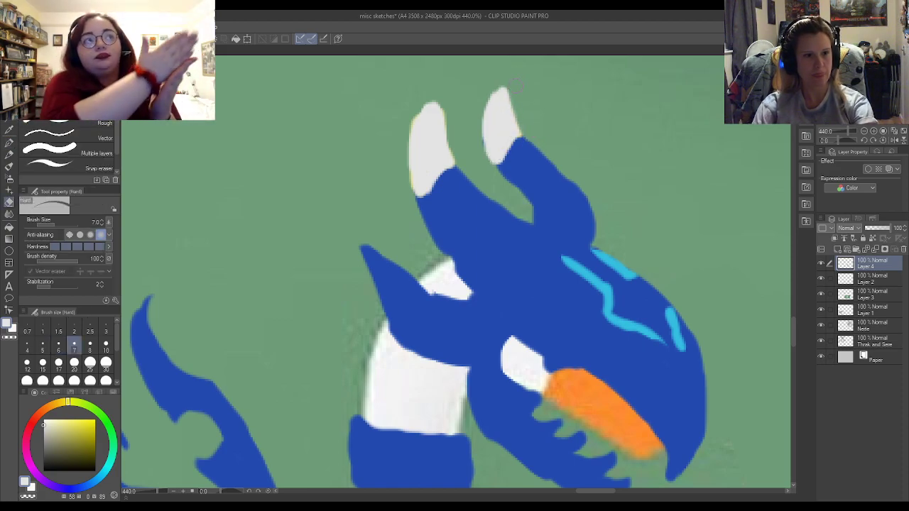
drag(444, 134, 436, 80)
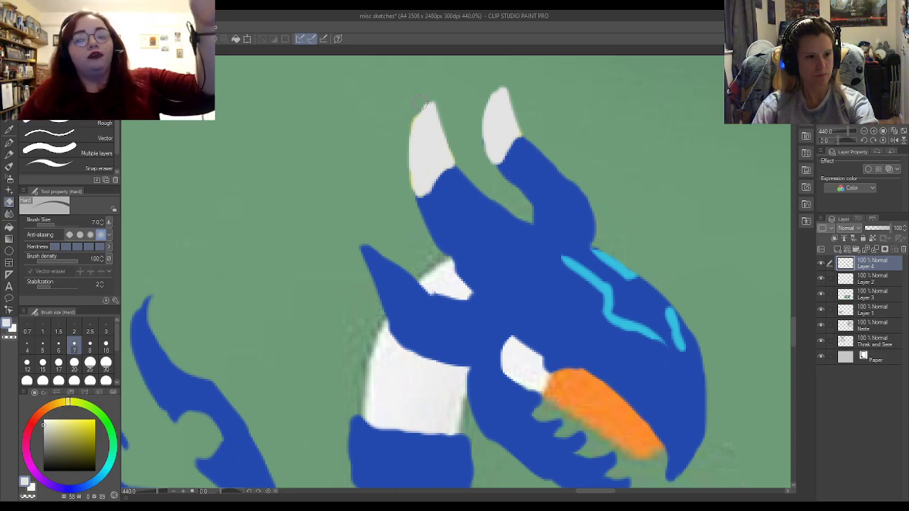
- Outline the bases of both head horns with curved darker blue lines at brush size 4
key(p)
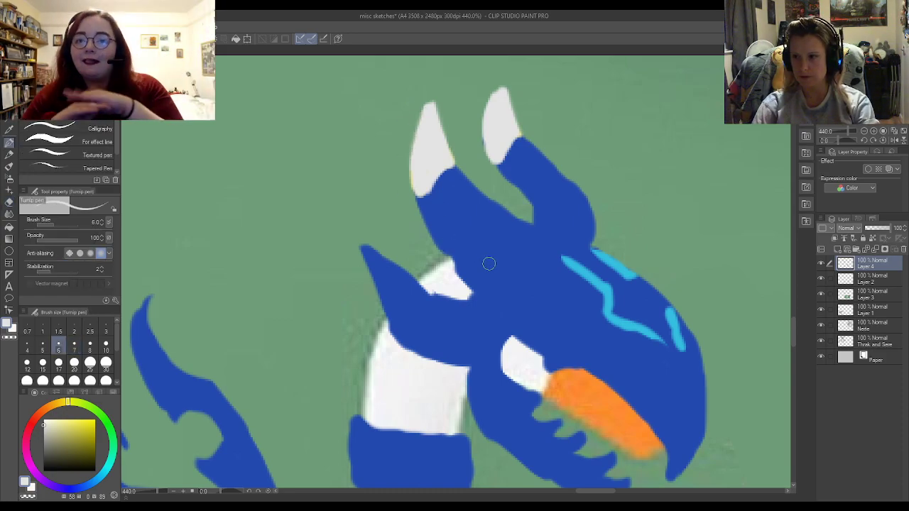
alt+click(461, 246)
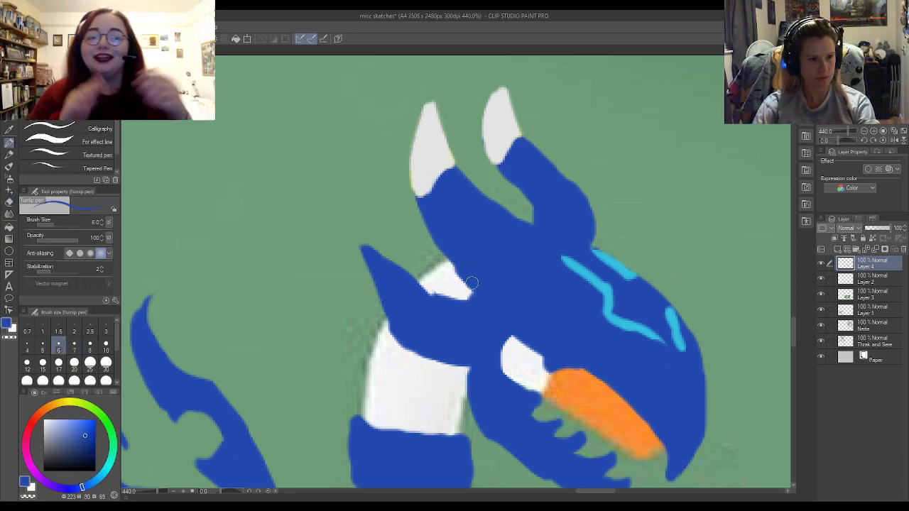
click(89, 444)
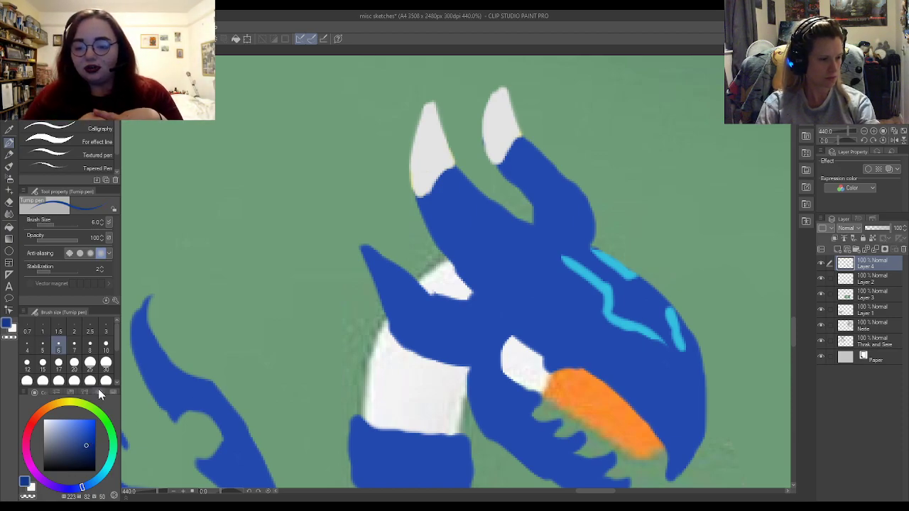
drag(88, 442, 77, 444)
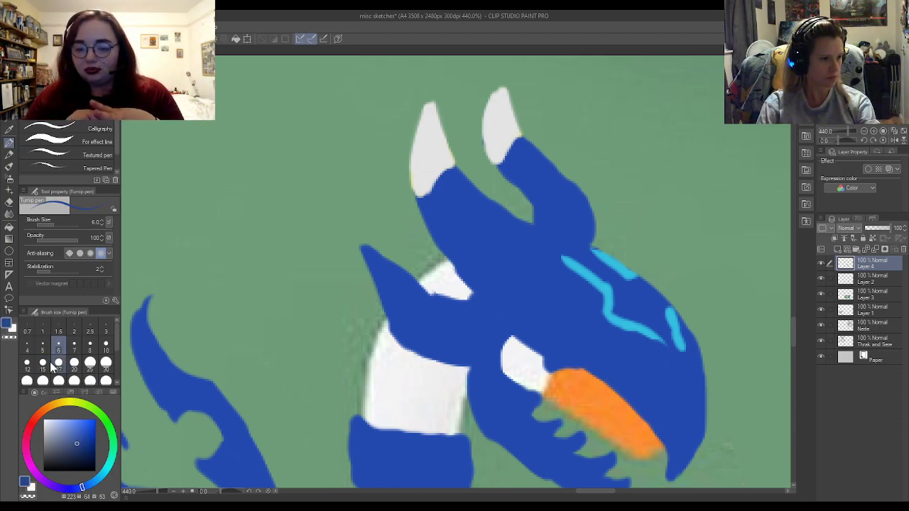
click(27, 346)
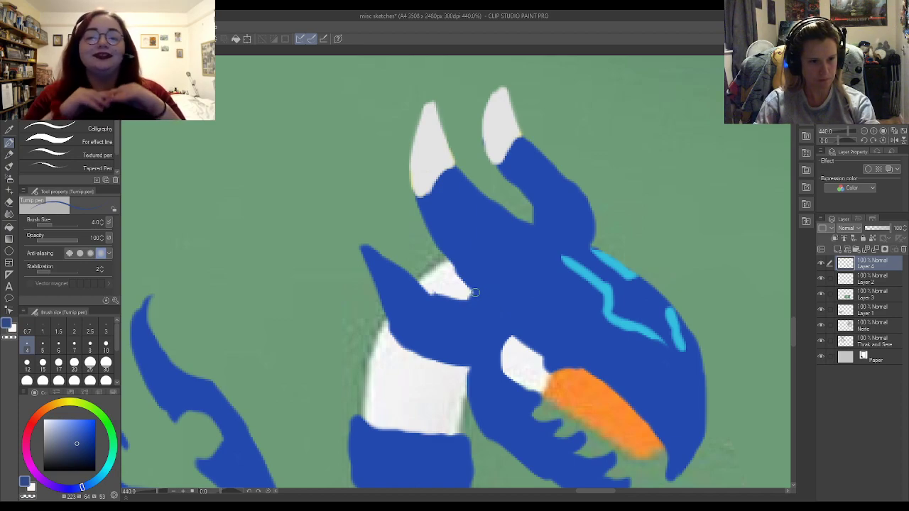
alt+click(480, 341)
click(88, 443)
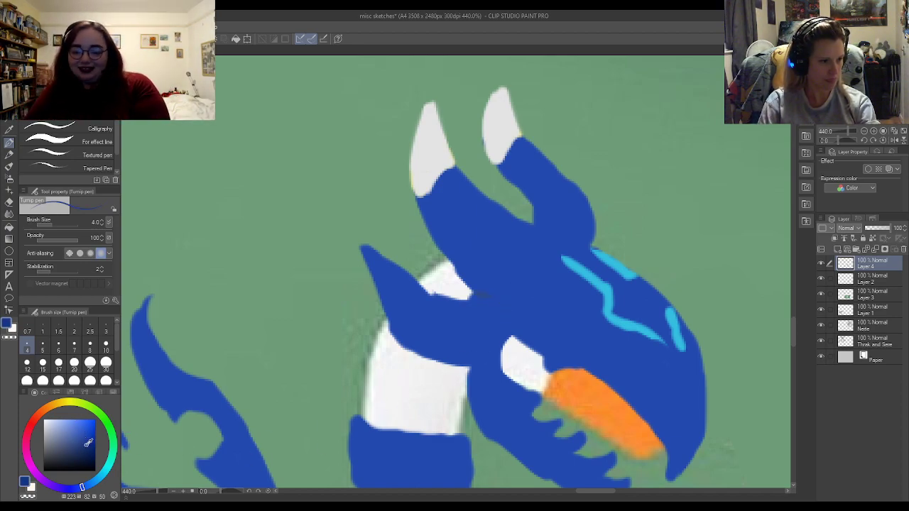
mouse_move(472, 293)
mouse_down()
mouse_move(528, 293)
mouse_move(512, 292)
mouse_move(540, 279)
mouse_up()
mouse_move(544, 236)
mouse_down()
mouse_move(559, 258)
mouse_move(543, 281)
mouse_up()
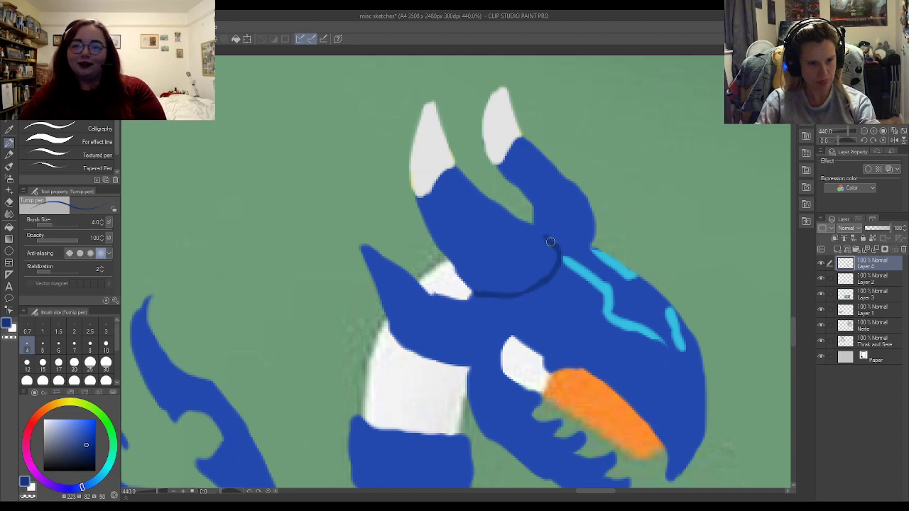
drag(540, 233, 596, 250)
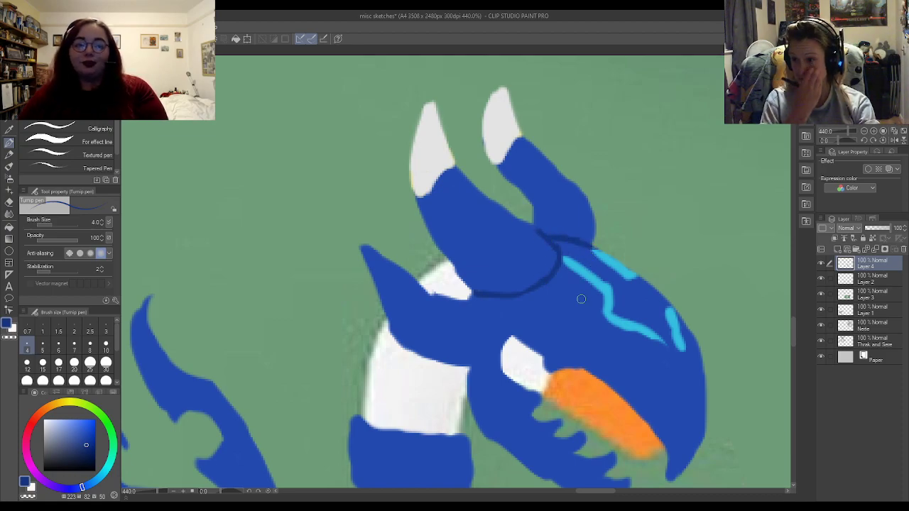
- Draw a curved dark blue line around the base of the spike behind the eye
scroll(581, 300, down, 5)
scroll(473, 290, up, 6)
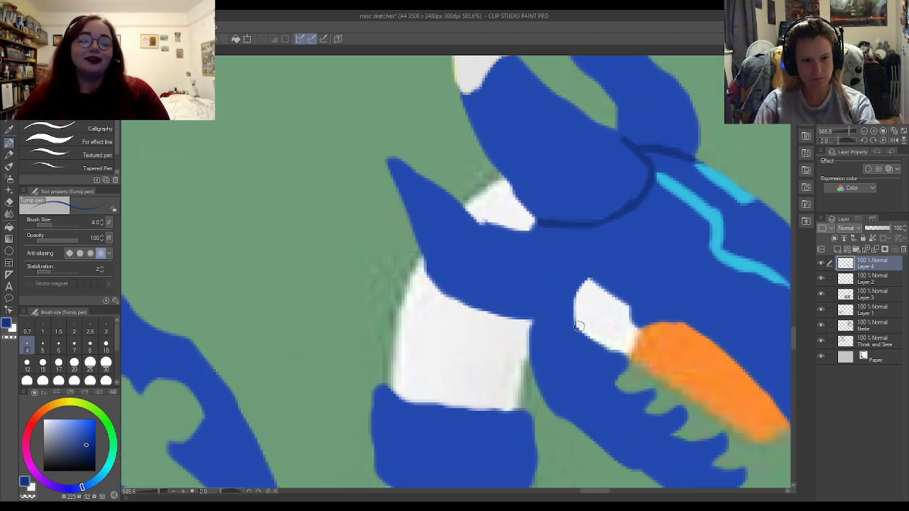
mouse_move(551, 257)
mouse_down()
mouse_move(540, 241)
mouse_move(540, 300)
mouse_up()
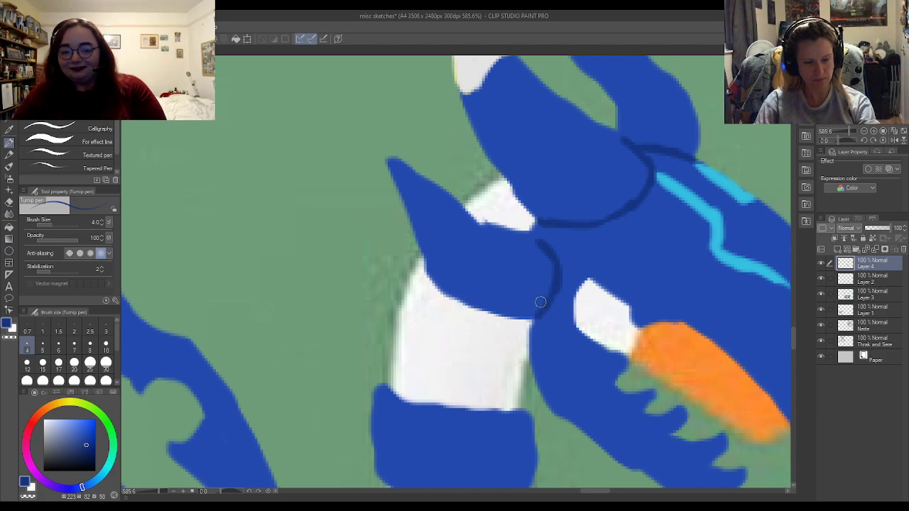
- Paint the tip of the spike at the back of the head off-white at brush size 4
scroll(560, 258, down, 2)
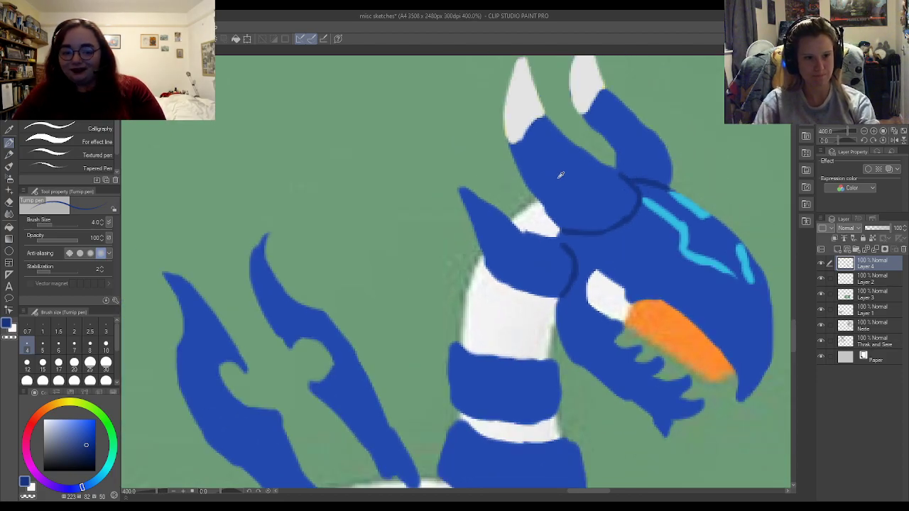
key(x)
mouse_move(468, 206)
mouse_down()
mouse_move(462, 192)
mouse_move(474, 226)
mouse_move(487, 208)
mouse_move(473, 226)
mouse_move(467, 193)
mouse_move(471, 213)
mouse_move(483, 203)
mouse_up()
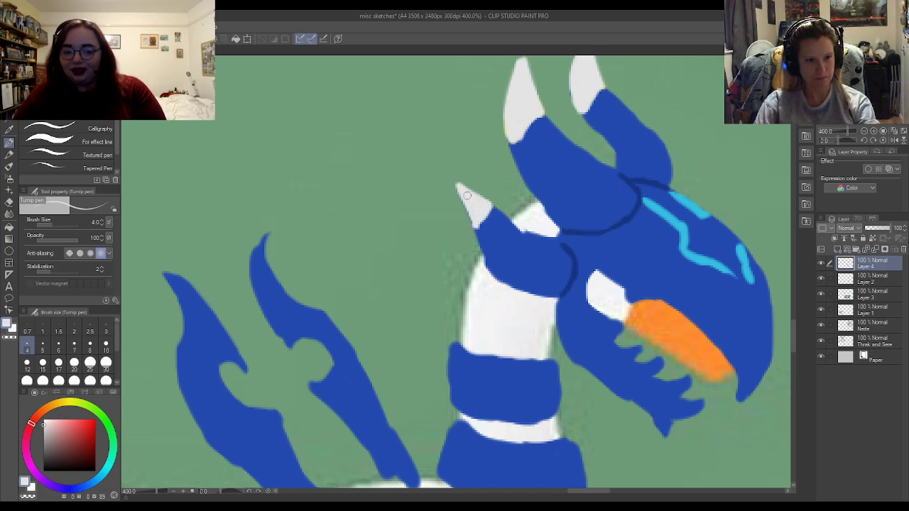
- Shade the lower edges of both blue neck bands with darker blue lines at brush size 4
key(x)
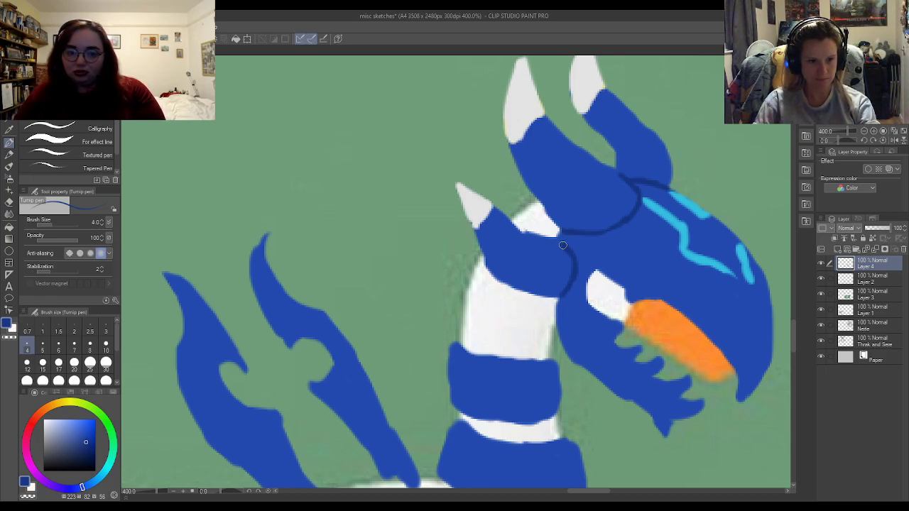
mouse_move(455, 391)
mouse_down()
mouse_move(455, 407)
mouse_move(505, 422)
mouse_move(553, 416)
mouse_move(557, 402)
mouse_up()
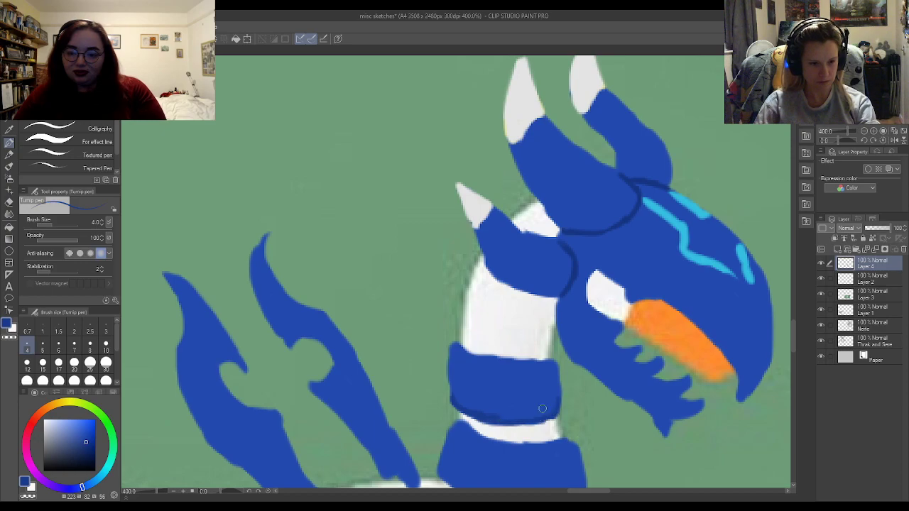
scroll(502, 309, down, 2)
scroll(508, 242, down, 3)
scroll(499, 433, up, 3)
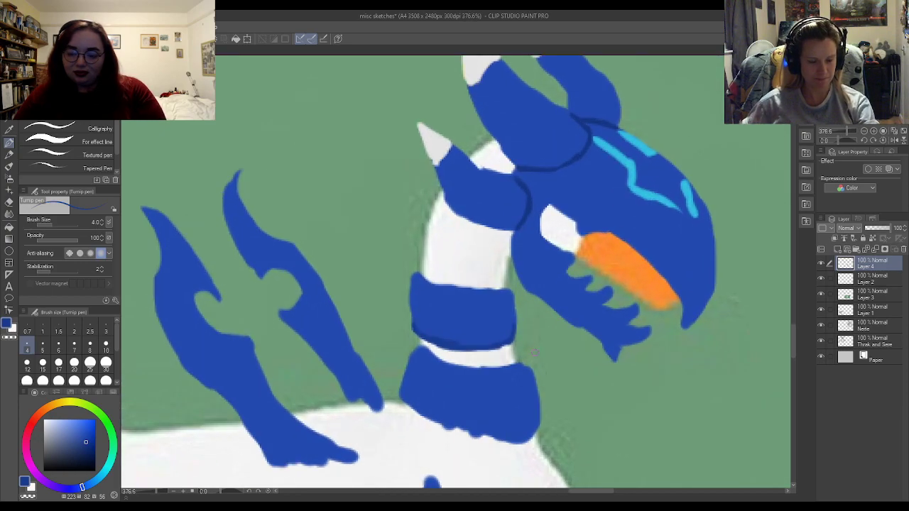
mouse_move(432, 412)
mouse_down()
mouse_move(452, 430)
mouse_move(447, 424)
mouse_move(501, 442)
mouse_move(467, 431)
mouse_move(534, 436)
mouse_move(522, 441)
mouse_move(537, 424)
mouse_up()
alt+click(470, 412)
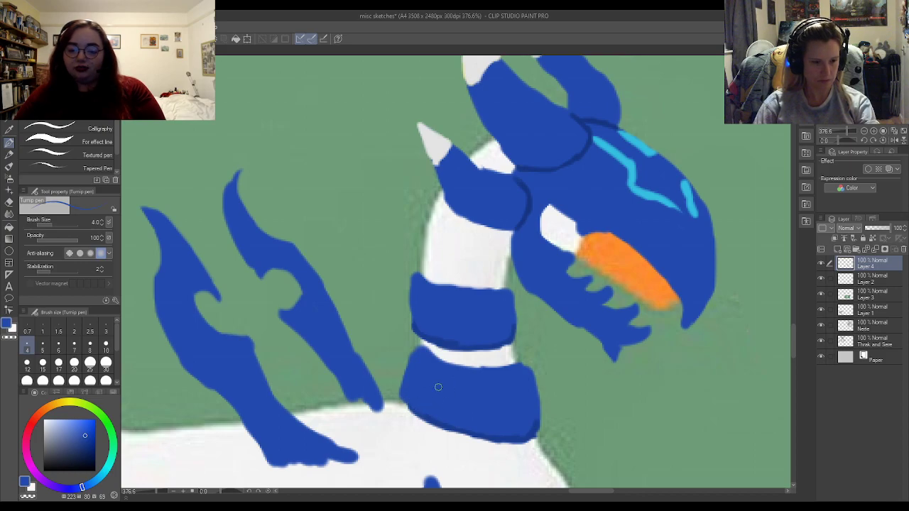
- Paint off-white blades along the facing inner edges of the two forked spikes on the back
alt+click(439, 145)
mouse_move(233, 180)
mouse_down()
mouse_move(237, 237)
mouse_move(232, 221)
mouse_move(245, 251)
mouse_move(228, 207)
mouse_move(252, 267)
mouse_up()
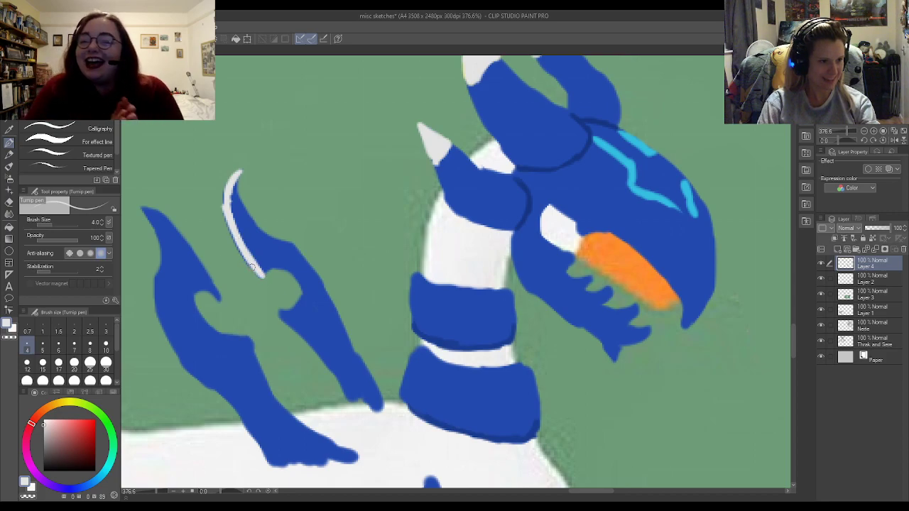
drag(230, 219, 222, 201)
mouse_move(148, 208)
mouse_down()
mouse_move(207, 265)
mouse_move(219, 295)
mouse_move(186, 239)
mouse_move(146, 210)
mouse_move(172, 226)
mouse_move(199, 274)
mouse_up()
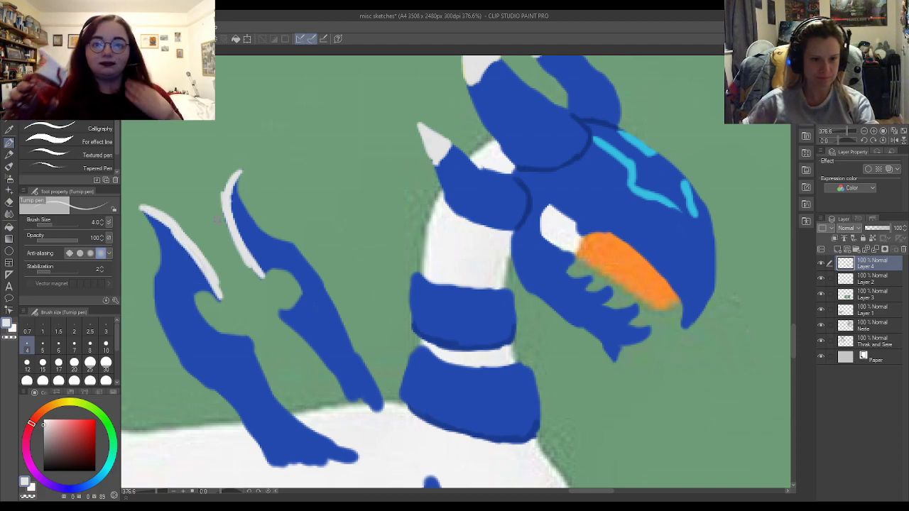
- Paint the front of the wing blue at brush size 10, curving from the shoulder back along the body
scroll(262, 142, down, 3)
scroll(474, 270, down, 3)
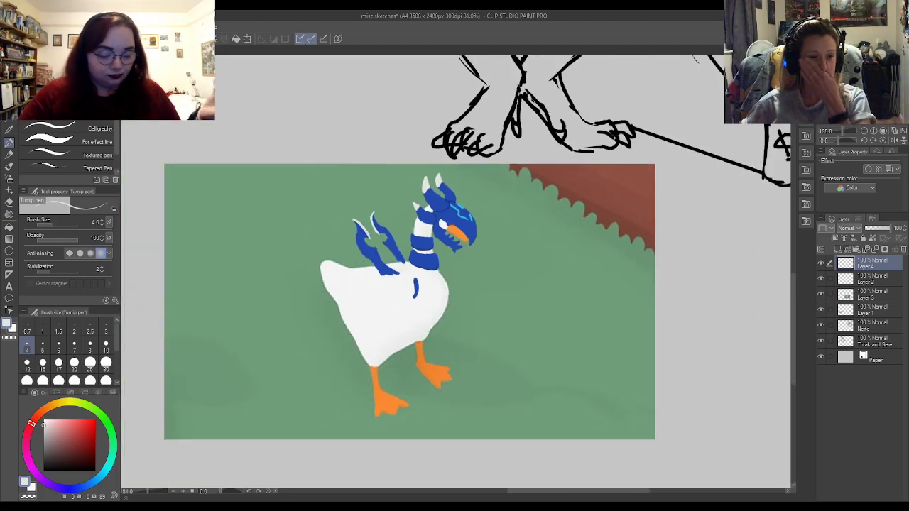
scroll(270, 273, up, 3)
scroll(490, 234, down, 2)
scroll(620, 302, down, 1)
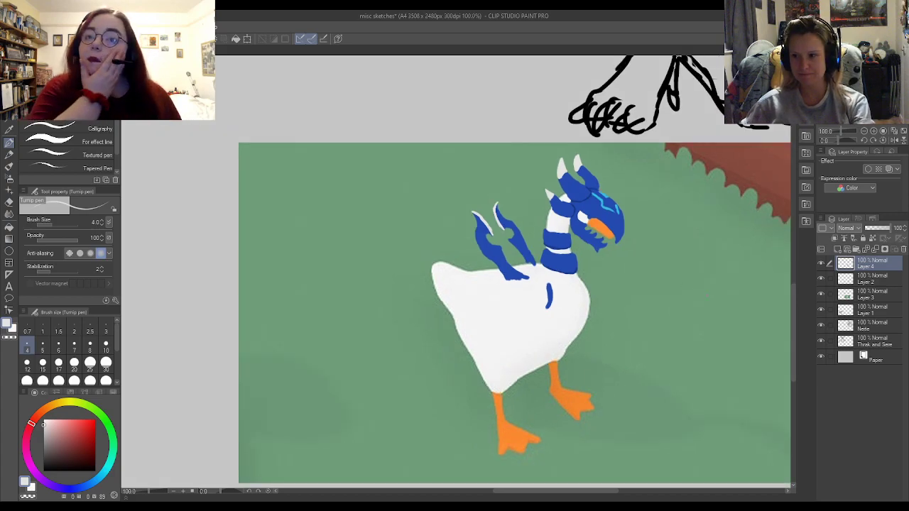
scroll(749, 289, up, 3)
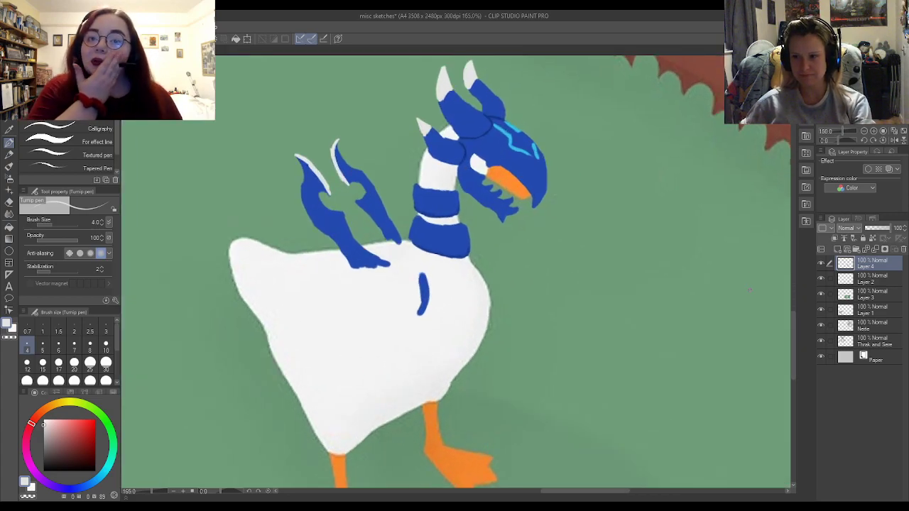
alt+click(455, 240)
click(106, 346)
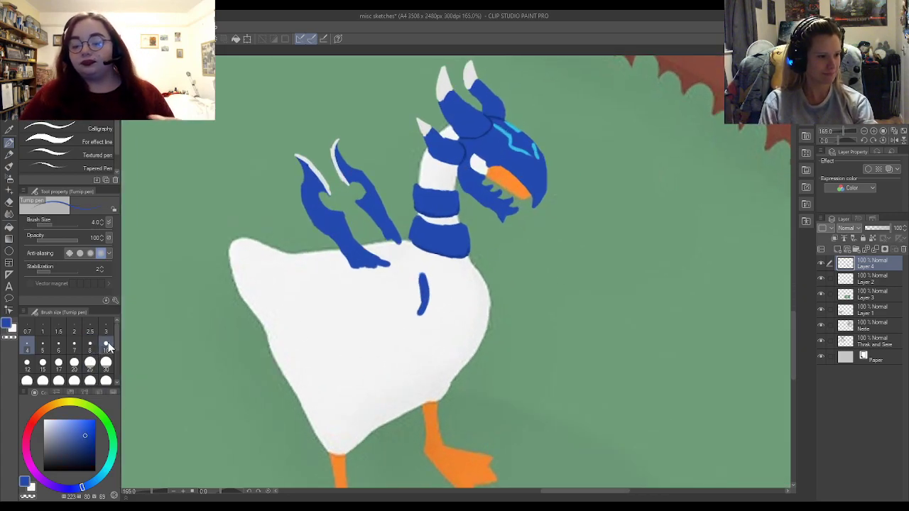
drag(425, 280, 428, 344)
drag(427, 312, 383, 352)
mouse_move(431, 332)
mouse_down()
mouse_move(361, 342)
mouse_move(371, 350)
mouse_move(436, 331)
mouse_move(428, 299)
mouse_move(376, 358)
mouse_up()
mouse_move(420, 281)
mouse_down()
mouse_move(416, 334)
mouse_move(402, 343)
mouse_up()
- Fill the chest with a blue plate from the neck base down to the front leg, leaving a thin gap beside the wing
mouse_move(451, 280)
mouse_down()
mouse_move(476, 272)
mouse_move(435, 265)
mouse_move(452, 310)
mouse_move(452, 353)
mouse_up()
mouse_move(469, 302)
mouse_down()
mouse_move(467, 323)
mouse_move(443, 376)
mouse_up()
drag(452, 319, 439, 377)
drag(472, 287, 461, 366)
mouse_move(480, 285)
mouse_down()
mouse_move(465, 361)
mouse_move(484, 289)
mouse_up()
mouse_move(488, 319)
mouse_down()
mouse_move(472, 270)
mouse_move(477, 349)
mouse_move(401, 406)
mouse_up()
mouse_move(446, 362)
mouse_down()
mouse_move(405, 399)
mouse_move(457, 324)
mouse_move(416, 395)
mouse_up()
drag(450, 334, 405, 391)
mouse_move(457, 318)
mouse_down()
mouse_move(460, 278)
mouse_move(478, 308)
mouse_move(489, 308)
mouse_up()
mouse_move(456, 279)
mouse_down()
mouse_move(441, 270)
mouse_move(453, 340)
mouse_move(446, 309)
mouse_move(412, 385)
mouse_move(431, 344)
mouse_up()
drag(443, 328, 442, 302)
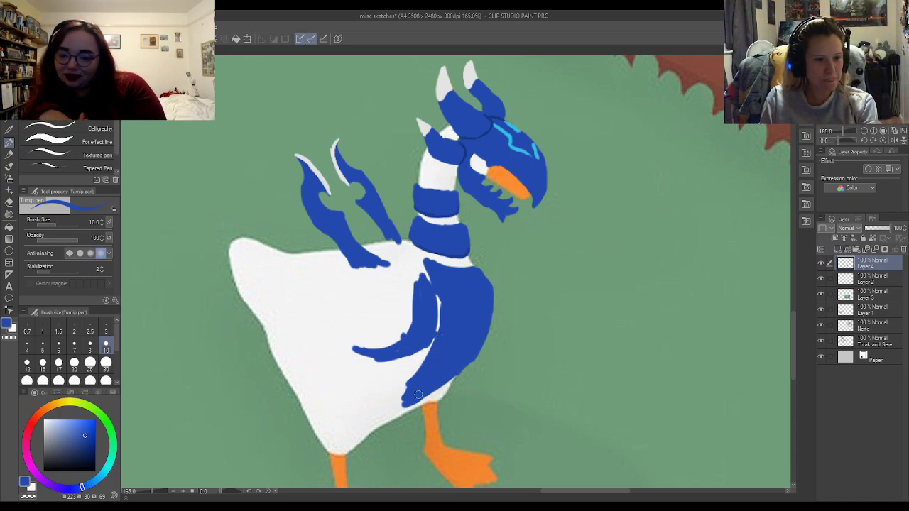
key(e)
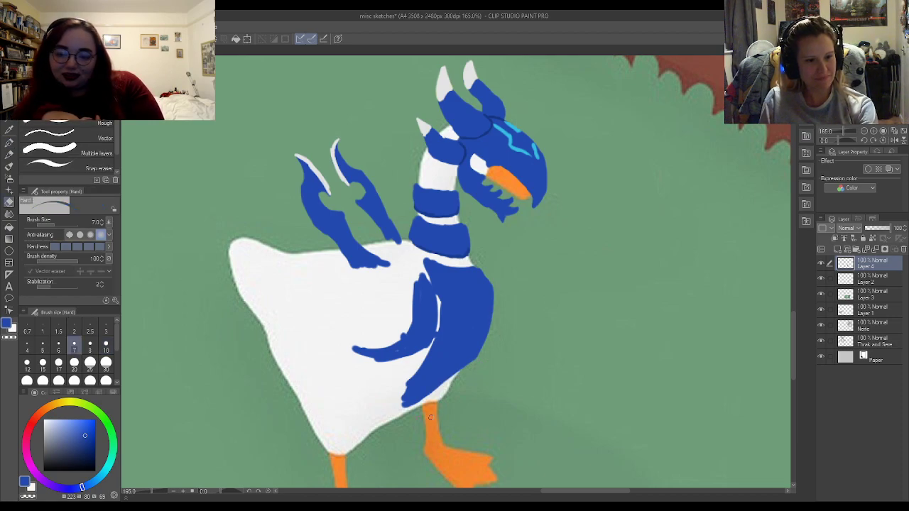
key(p)
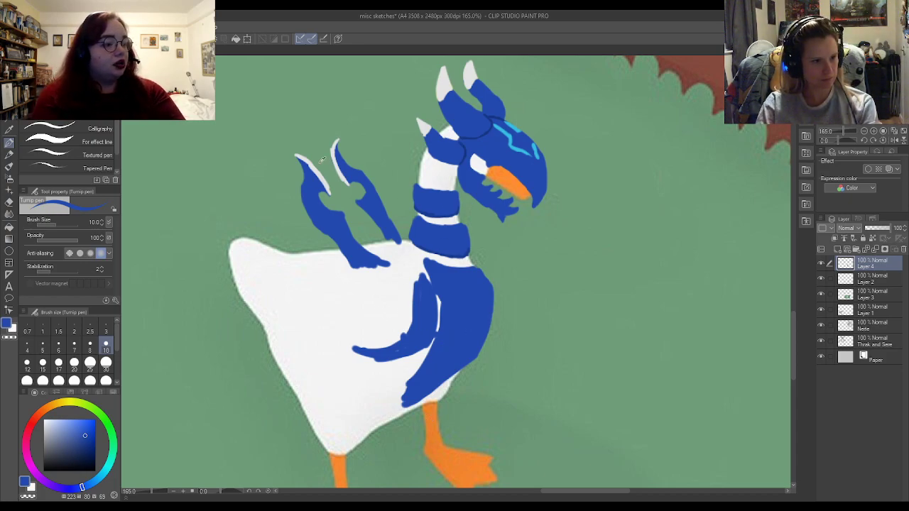
- Paint an off-white marking with a downward-pointing tip across the blue chest and clean up its shape
key(x)
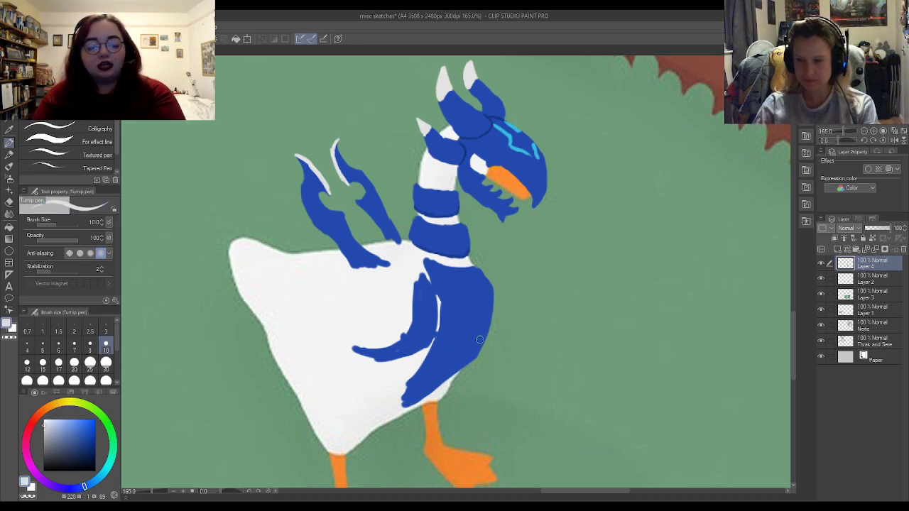
mouse_move(458, 320)
mouse_down()
mouse_move(446, 305)
mouse_move(473, 305)
mouse_move(478, 338)
mouse_move(484, 334)
mouse_move(478, 301)
mouse_move(488, 299)
mouse_up()
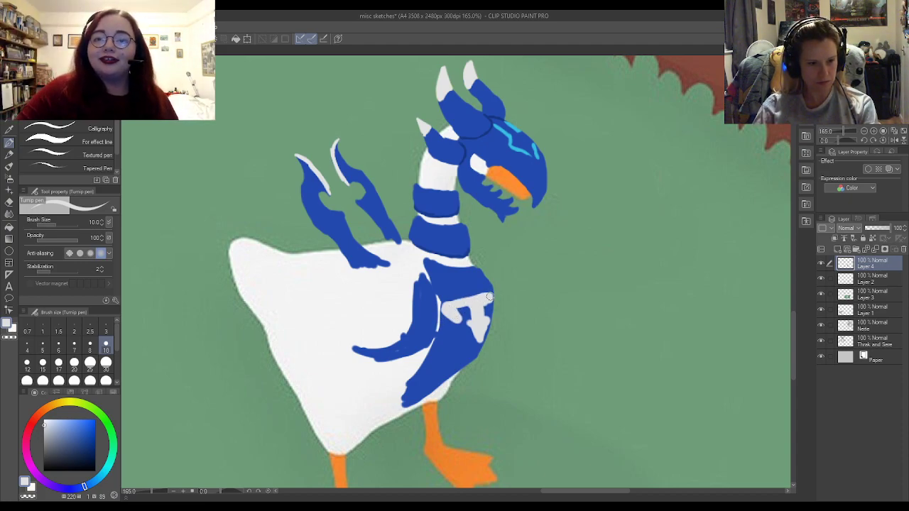
alt+click(474, 323)
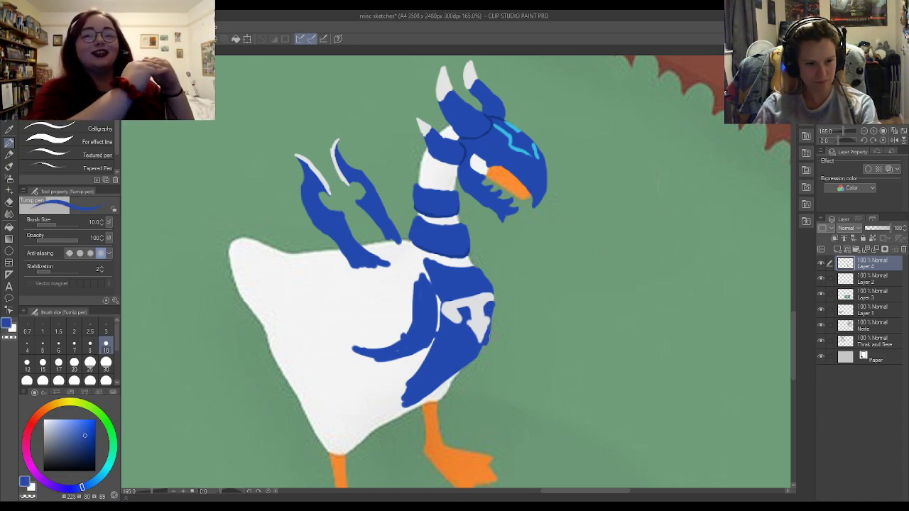
key(e)
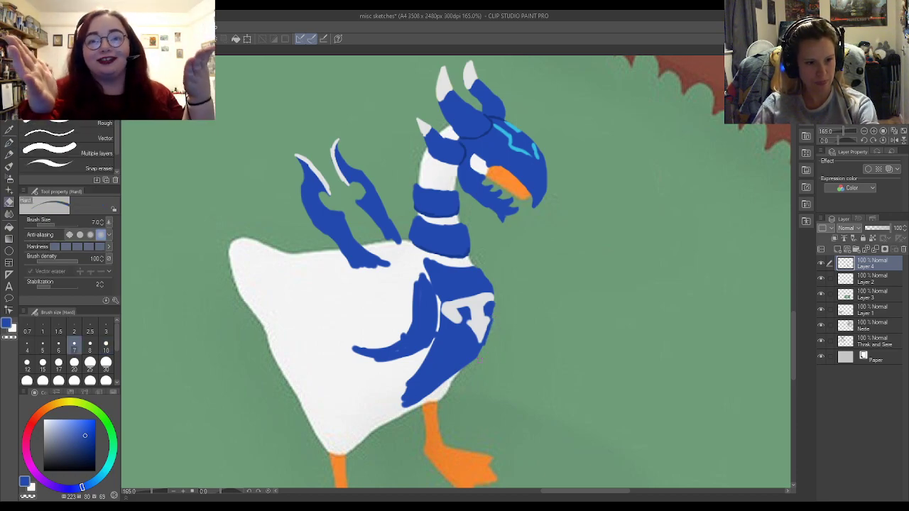
key(p)
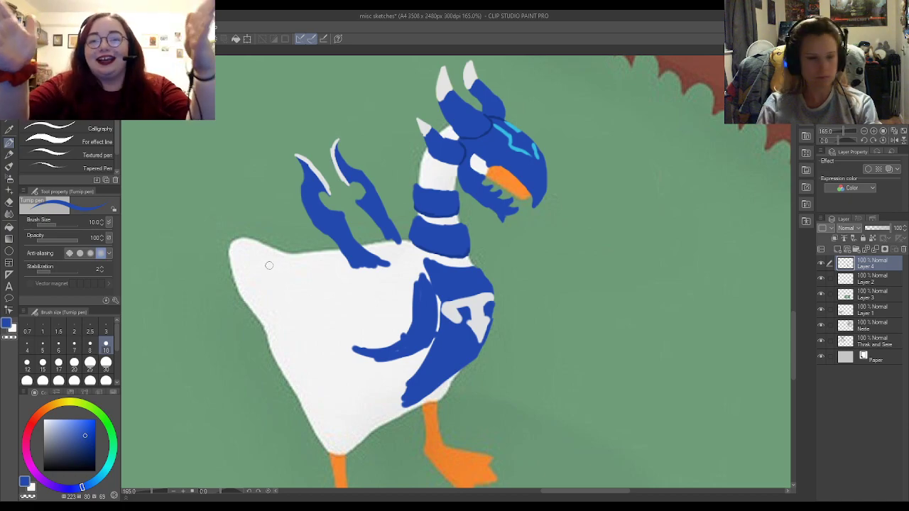
- Edge the wing's front and underside in off-white and extend the blue wing shape toward the tail
key(x)
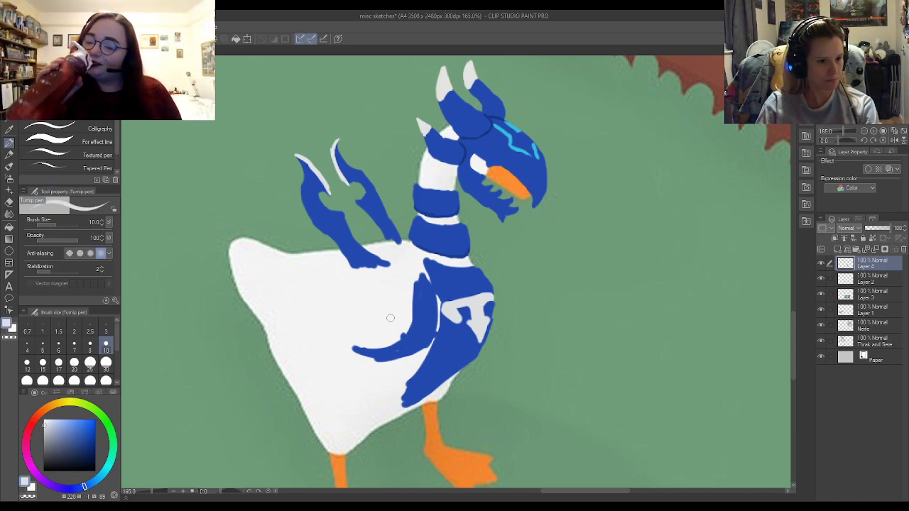
mouse_move(432, 292)
mouse_down()
mouse_move(426, 343)
mouse_move(437, 330)
mouse_move(404, 348)
mouse_move(372, 316)
mouse_move(368, 280)
mouse_move(413, 344)
mouse_move(431, 340)
mouse_move(389, 341)
mouse_move(410, 385)
mouse_move(399, 347)
mouse_move(422, 340)
mouse_move(428, 321)
mouse_move(384, 345)
mouse_move(412, 353)
mouse_move(426, 344)
mouse_move(363, 363)
mouse_move(414, 350)
mouse_move(345, 353)
mouse_move(387, 361)
mouse_move(325, 354)
mouse_move(315, 343)
mouse_move(352, 369)
mouse_move(360, 351)
mouse_move(363, 358)
mouse_move(304, 342)
mouse_move(361, 359)
mouse_up()
drag(305, 344, 355, 358)
alt+click(420, 332)
mouse_move(419, 345)
mouse_down()
mouse_move(358, 353)
mouse_move(313, 342)
mouse_move(278, 317)
mouse_move(320, 335)
mouse_move(400, 348)
mouse_move(406, 291)
mouse_move(409, 329)
mouse_up()
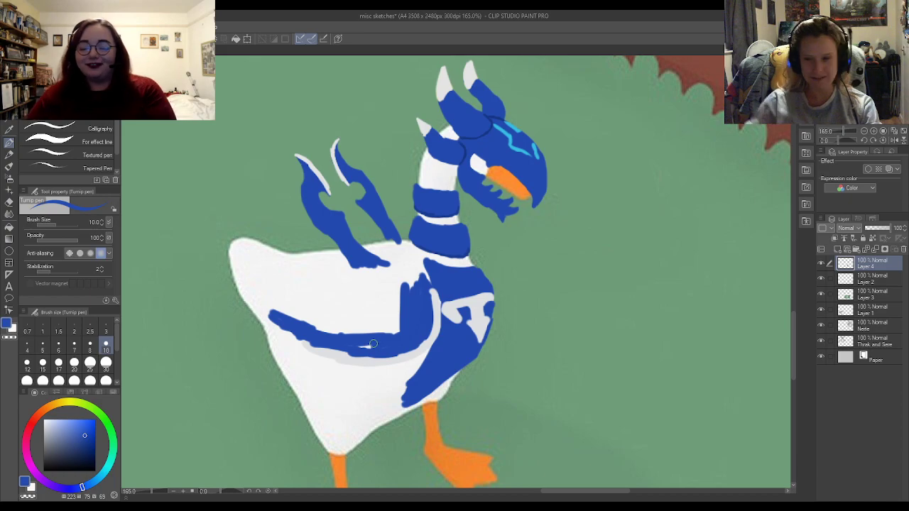
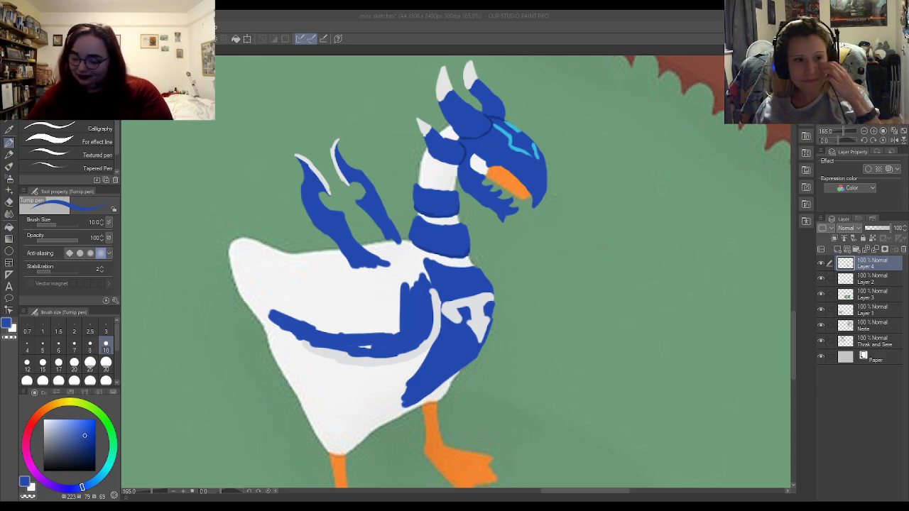
- Add a small off-white spike at the back of each blue neck band at brush size 6
scroll(429, 168, up, 3)
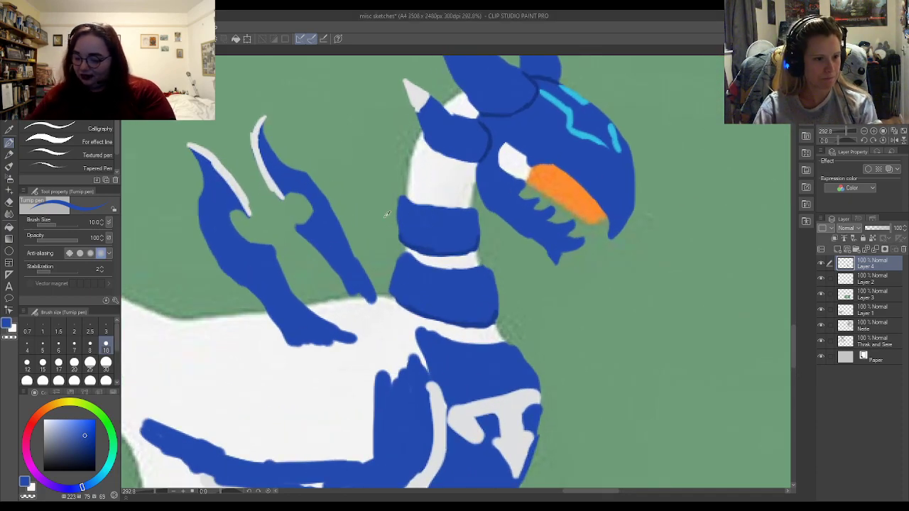
drag(402, 224, 383, 191)
key(x)
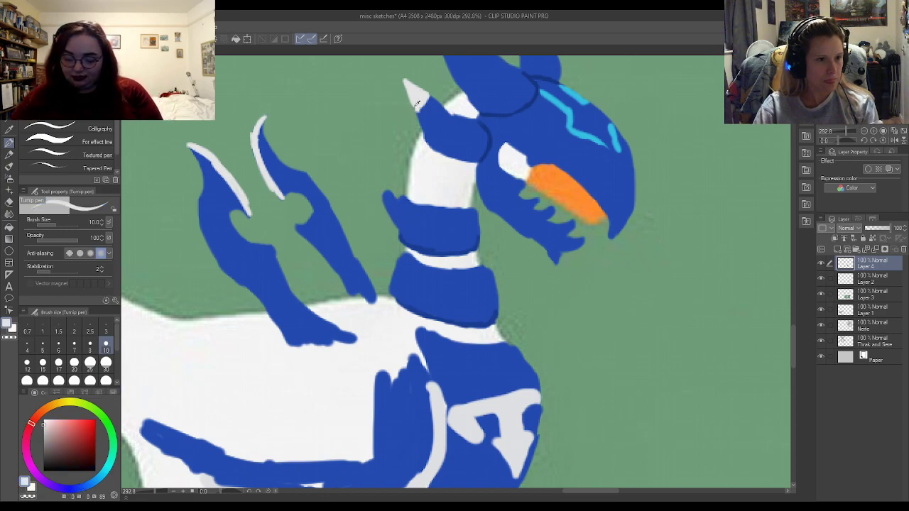
click(59, 348)
drag(398, 211, 389, 192)
mouse_move(403, 270)
mouse_down()
mouse_move(396, 275)
mouse_move(385, 263)
mouse_move(392, 255)
mouse_move(405, 277)
mouse_up()
key(x)
key(x)
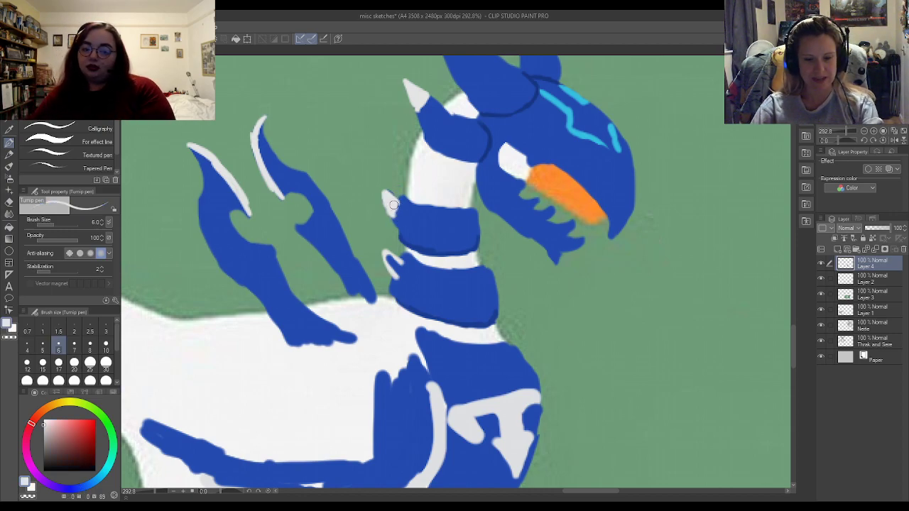
- Refine the shapes of both neck spikes with the hard eraser at size 7
key(e)
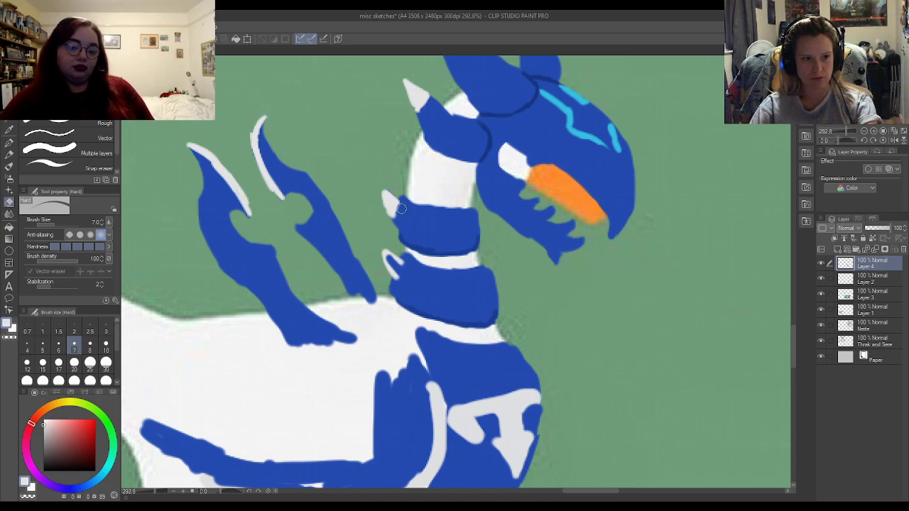
key(p)
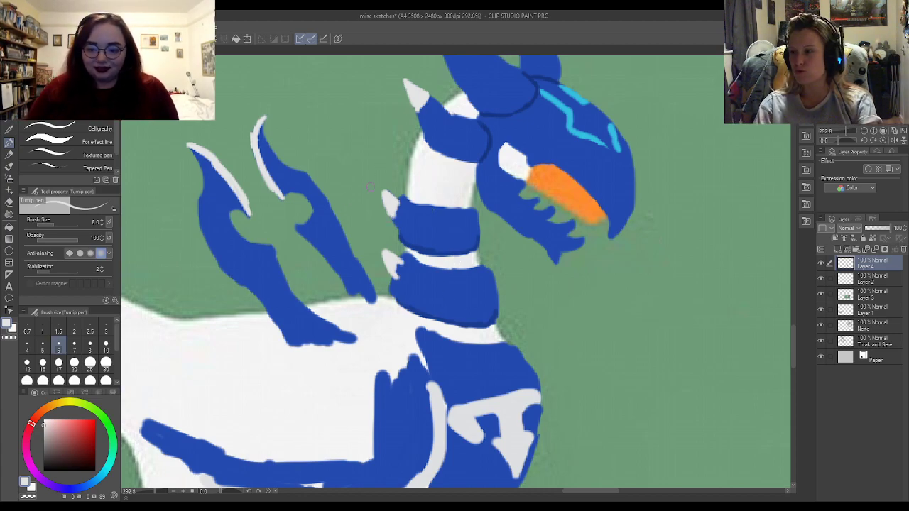
key(e)
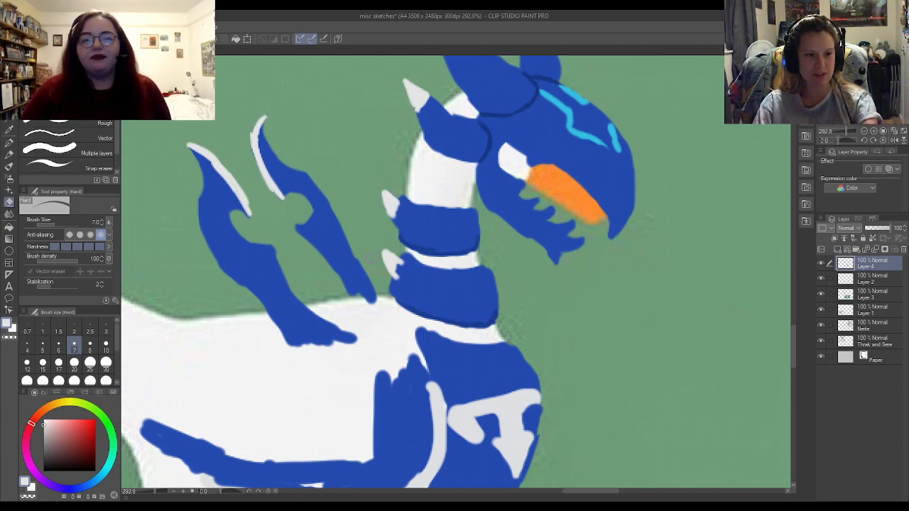
key(p)
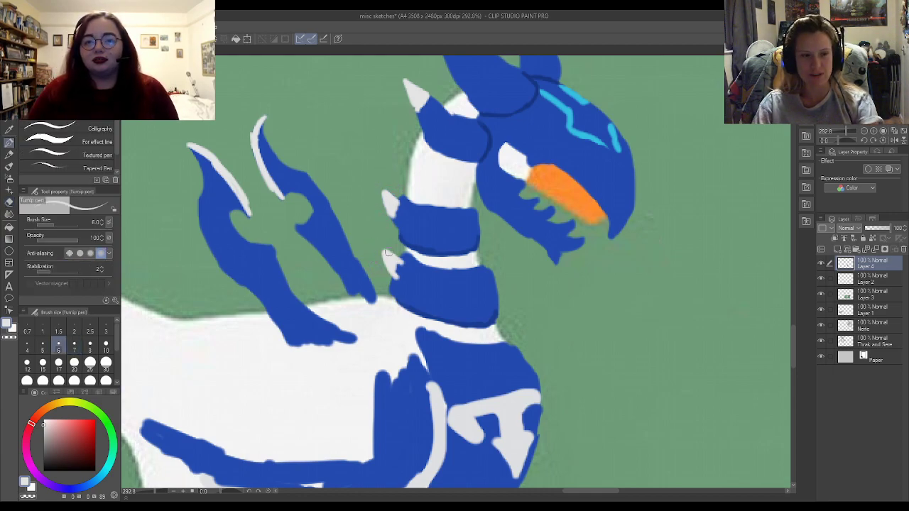
- Draw curved dark blue lines around the bases of both neck spikes at brush size 6
alt+click(496, 129)
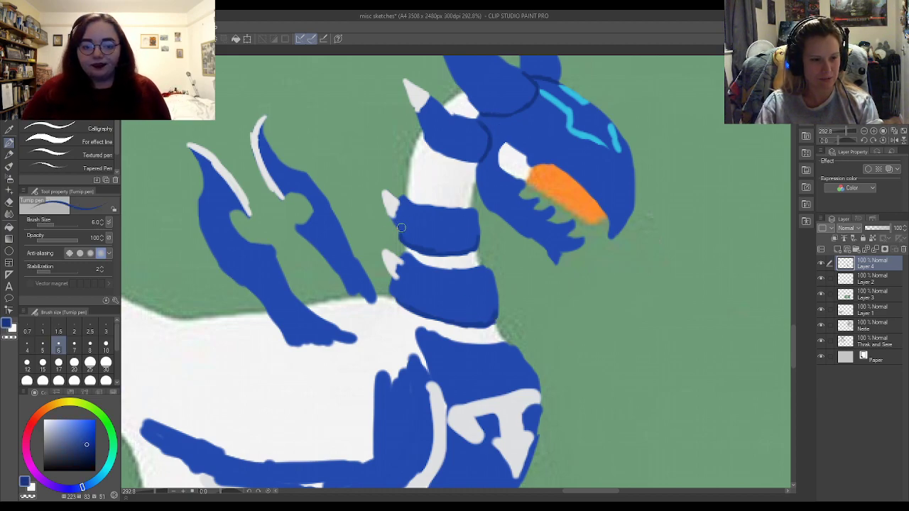
mouse_move(397, 226)
mouse_down()
mouse_move(412, 233)
mouse_move(416, 212)
mouse_up()
mouse_move(401, 281)
mouse_down()
mouse_move(416, 276)
mouse_move(399, 273)
mouse_move(409, 261)
mouse_up()
alt+click(409, 269)
alt+click(396, 265)
alt+click(406, 272)
- Fill the gap in the blue wing, then broaden its upper edge and round the shoulder at brush size 10
scroll(457, 189, down, 4)
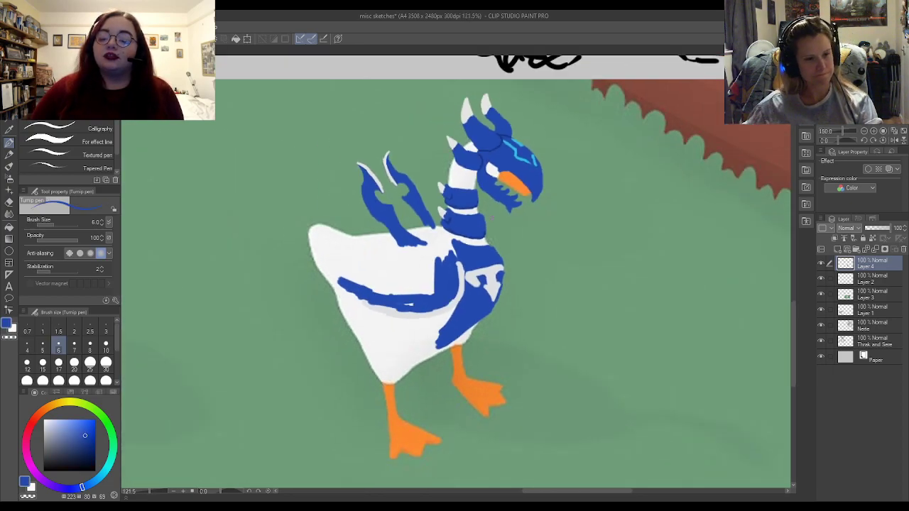
scroll(448, 278, up, 3)
scroll(448, 277, up, 1)
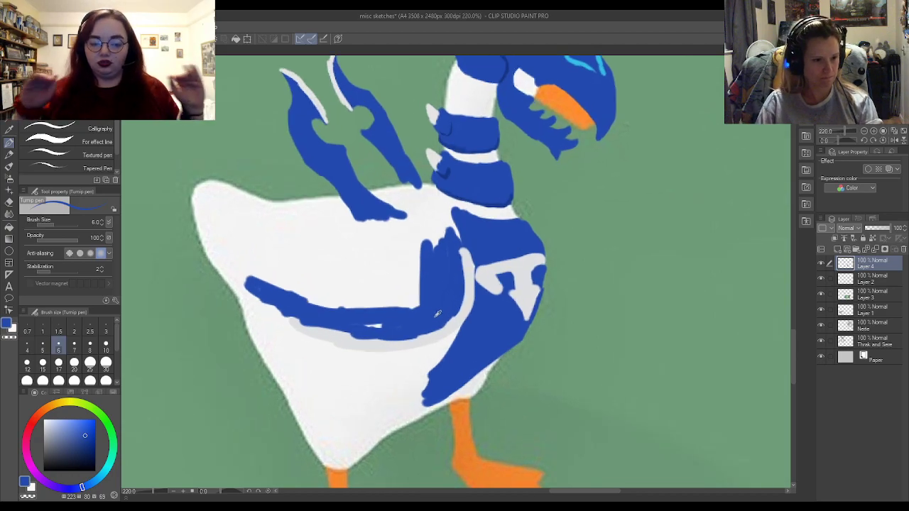
mouse_move(367, 326)
mouse_down()
mouse_move(418, 318)
mouse_move(392, 318)
mouse_move(418, 297)
mouse_up()
click(106, 345)
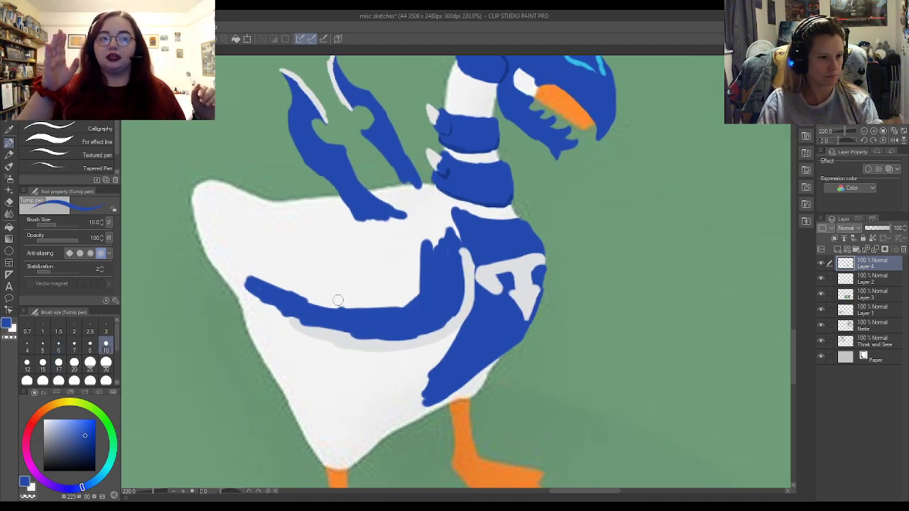
mouse_move(274, 283)
mouse_down()
mouse_move(338, 316)
mouse_move(297, 314)
mouse_move(356, 333)
mouse_up()
mouse_move(415, 292)
mouse_down()
mouse_move(369, 298)
mouse_move(367, 309)
mouse_move(338, 293)
mouse_move(401, 298)
mouse_up()
mouse_move(450, 254)
mouse_down()
mouse_move(431, 220)
mouse_move(423, 229)
mouse_move(423, 257)
mouse_up()
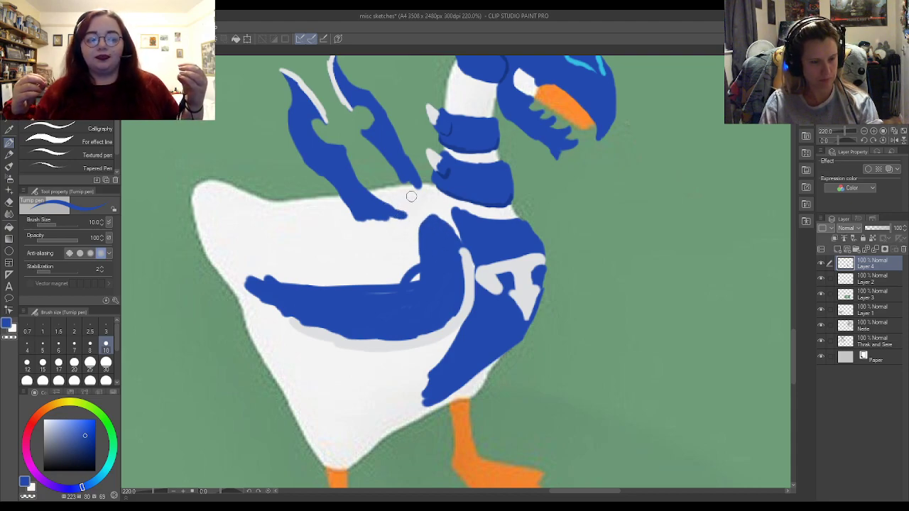
- Shade the base of the near back spike and the chest plate's edge beside the wing with darker blue
alt+click(483, 204)
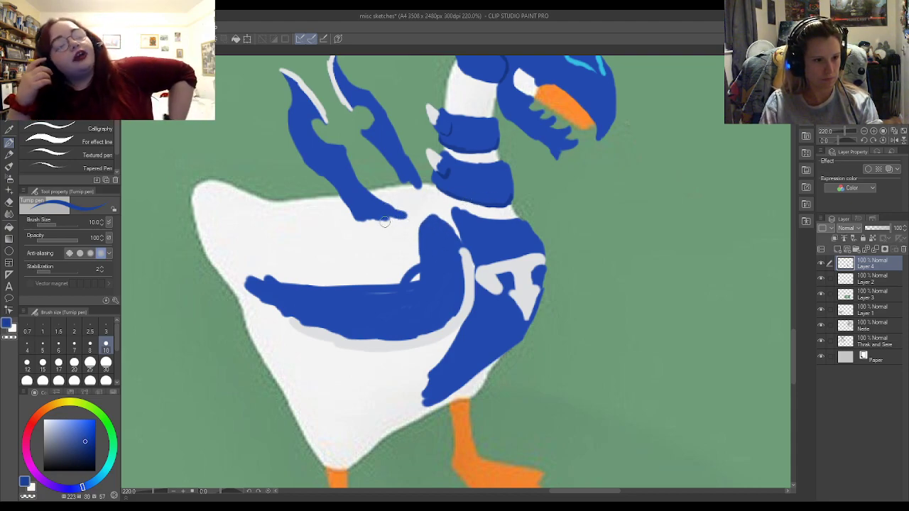
mouse_move(369, 220)
mouse_down()
mouse_move(403, 215)
mouse_move(450, 253)
mouse_move(464, 241)
mouse_move(443, 219)
mouse_move(471, 258)
mouse_move(456, 224)
mouse_move(475, 262)
mouse_move(470, 240)
mouse_move(472, 330)
mouse_move(479, 299)
mouse_move(476, 257)
mouse_move(474, 317)
mouse_move(477, 295)
mouse_move(458, 336)
mouse_move(479, 306)
mouse_move(441, 359)
mouse_up()
mouse_move(465, 329)
mouse_down()
mouse_move(442, 344)
mouse_move(453, 344)
mouse_move(423, 385)
mouse_move(436, 371)
mouse_move(444, 399)
mouse_move(425, 387)
mouse_move(435, 411)
mouse_up()
drag(435, 410, 460, 395)
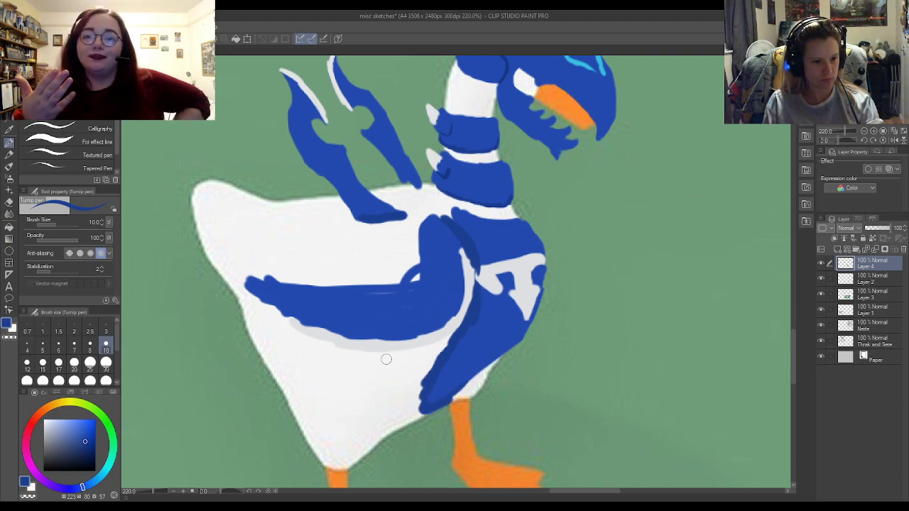
- Draw a dark blue line beneath the wing's lower edge and paint off-white trim above it at brush size 10
mouse_move(285, 325)
mouse_down()
mouse_move(357, 354)
mouse_move(397, 357)
mouse_move(461, 331)
mouse_move(453, 336)
mouse_move(464, 312)
mouse_move(421, 340)
mouse_move(393, 345)
mouse_up()
alt+click(456, 317)
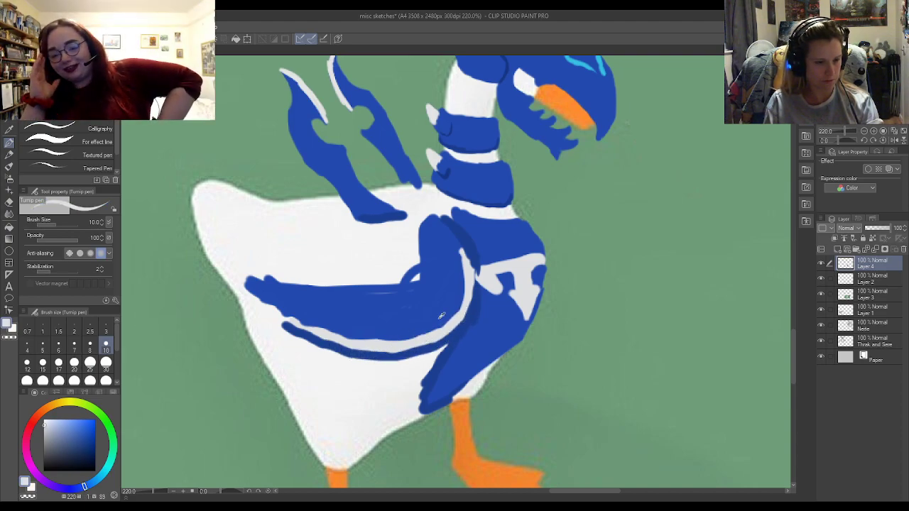
- Enlarge the blue wing over the body toward the tail and paint three pointed feathers along its rear upper edge
alt+click(390, 315)
mouse_move(432, 272)
mouse_down()
mouse_move(407, 259)
mouse_move(414, 280)
mouse_move(404, 301)
mouse_move(427, 239)
mouse_move(383, 293)
mouse_move(372, 291)
mouse_move(428, 225)
mouse_move(349, 226)
mouse_move(436, 221)
mouse_move(397, 250)
mouse_move(365, 295)
mouse_move(404, 242)
mouse_move(324, 286)
mouse_move(383, 255)
mouse_move(304, 289)
mouse_move(382, 240)
mouse_move(296, 279)
mouse_move(319, 257)
mouse_up()
mouse_move(298, 258)
mouse_down()
mouse_move(279, 267)
mouse_move(242, 260)
mouse_move(218, 205)
mouse_move(258, 274)
mouse_up()
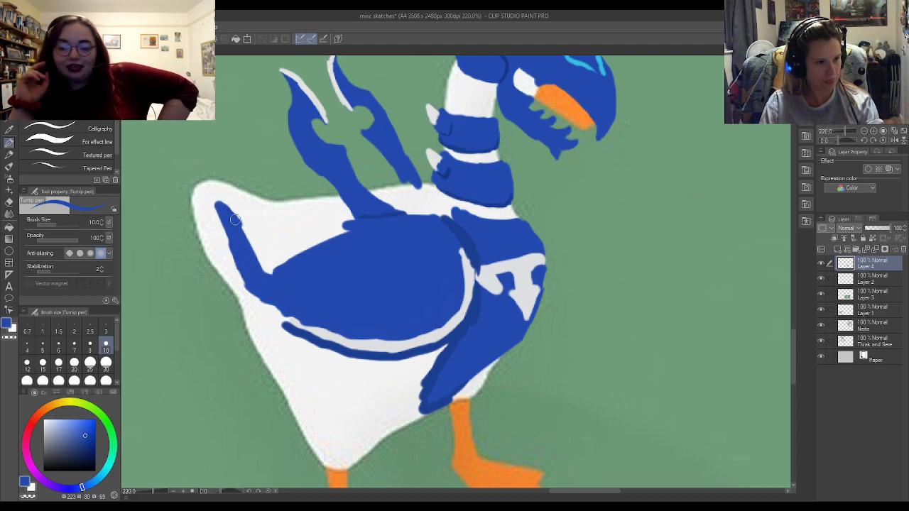
drag(235, 224, 266, 280)
mouse_move(252, 245)
mouse_down()
mouse_move(311, 240)
mouse_move(280, 242)
mouse_move(297, 241)
mouse_move(289, 243)
mouse_move(261, 201)
mouse_move(319, 249)
mouse_move(270, 247)
mouse_move(290, 264)
mouse_up()
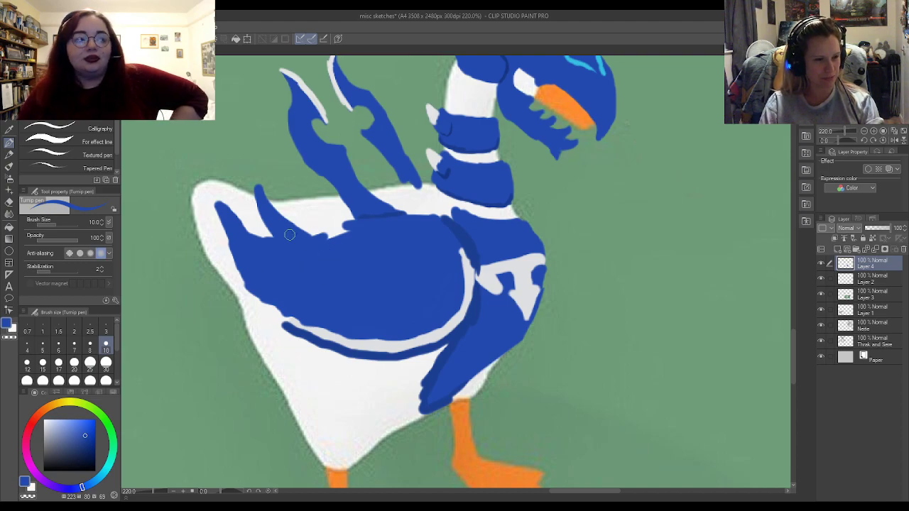
mouse_move(302, 234)
mouse_down()
mouse_move(302, 204)
mouse_move(314, 222)
mouse_move(303, 205)
mouse_move(358, 229)
mouse_move(331, 239)
mouse_up()
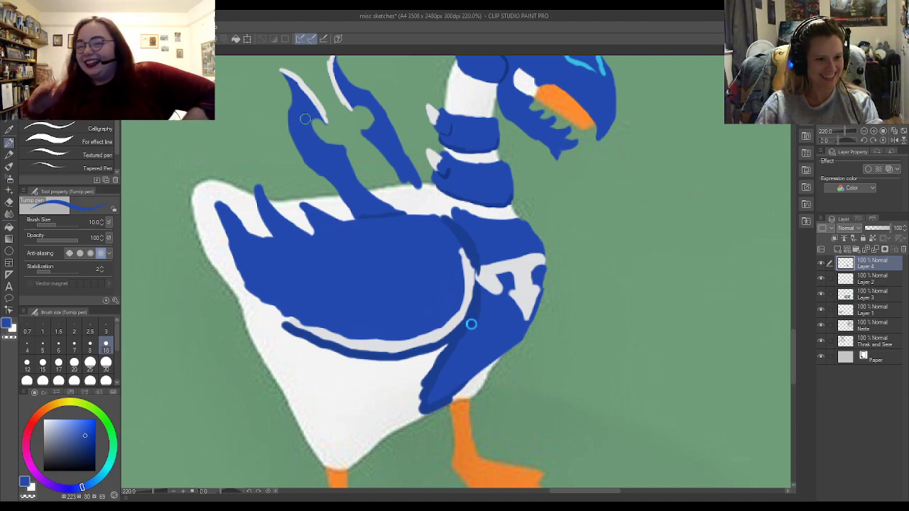
- Paint off-white tips over the three pointed wing feathers
key(x)
mouse_move(262, 190)
mouse_down()
mouse_move(269, 213)
mouse_move(255, 182)
mouse_move(256, 194)
mouse_move(223, 226)
mouse_move(228, 210)
mouse_move(220, 203)
mouse_move(220, 211)
mouse_up()
mouse_move(307, 205)
mouse_down()
mouse_move(313, 222)
mouse_move(301, 201)
mouse_move(325, 223)
mouse_up()
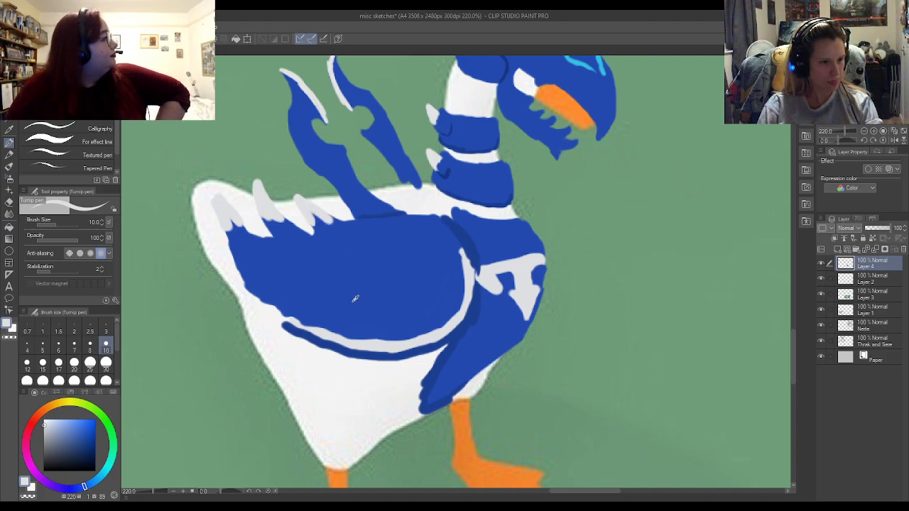
- Fill the lower body below the wing with blue and extend the off-white wing trim up the rear to the tail
alt+click(310, 298)
mouse_move(286, 335)
mouse_down()
mouse_move(341, 362)
mouse_move(309, 348)
mouse_move(395, 368)
mouse_move(431, 355)
mouse_move(431, 369)
mouse_move(411, 405)
mouse_move(416, 373)
mouse_move(385, 408)
mouse_move(409, 368)
mouse_move(376, 407)
mouse_move(386, 386)
mouse_move(369, 397)
mouse_move(375, 367)
mouse_move(361, 400)
mouse_move(364, 367)
mouse_move(352, 405)
mouse_move(345, 364)
mouse_move(342, 401)
mouse_move(332, 369)
mouse_move(316, 363)
mouse_move(341, 410)
mouse_move(287, 348)
mouse_move(296, 376)
mouse_move(288, 366)
mouse_move(286, 381)
mouse_move(279, 374)
mouse_move(289, 394)
mouse_move(267, 347)
mouse_move(294, 395)
mouse_move(296, 383)
mouse_move(312, 424)
mouse_move(299, 427)
mouse_move(370, 444)
mouse_move(405, 412)
mouse_move(355, 433)
mouse_move(302, 419)
mouse_move(371, 417)
mouse_move(386, 403)
mouse_move(312, 414)
mouse_move(324, 365)
mouse_move(291, 337)
mouse_move(262, 338)
mouse_move(248, 351)
mouse_move(283, 331)
mouse_move(277, 313)
mouse_move(234, 277)
mouse_move(225, 247)
mouse_up()
alt+click(298, 323)
drag(253, 296, 219, 221)
drag(233, 258, 206, 191)
- Sharpen the blue wing's edge around the off-white feather tips, alternating sampled blue and off-white
alt+click(249, 245)
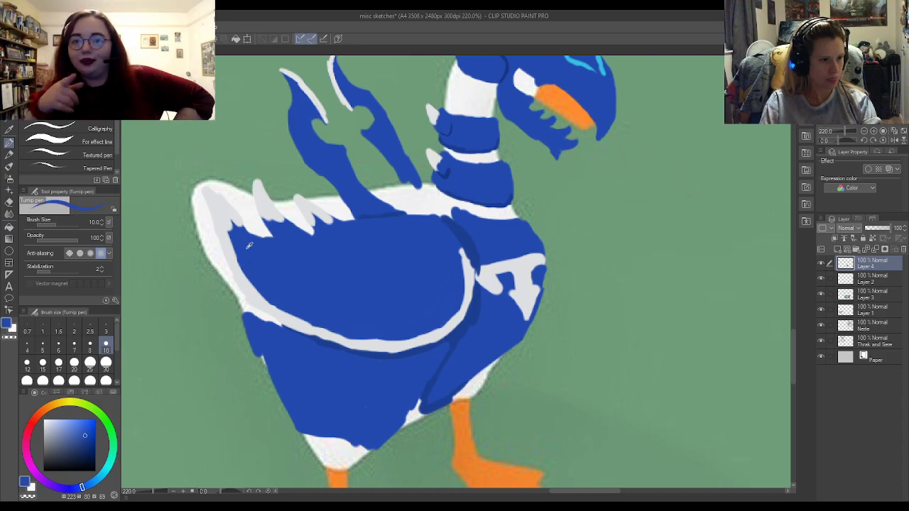
drag(233, 233, 234, 229)
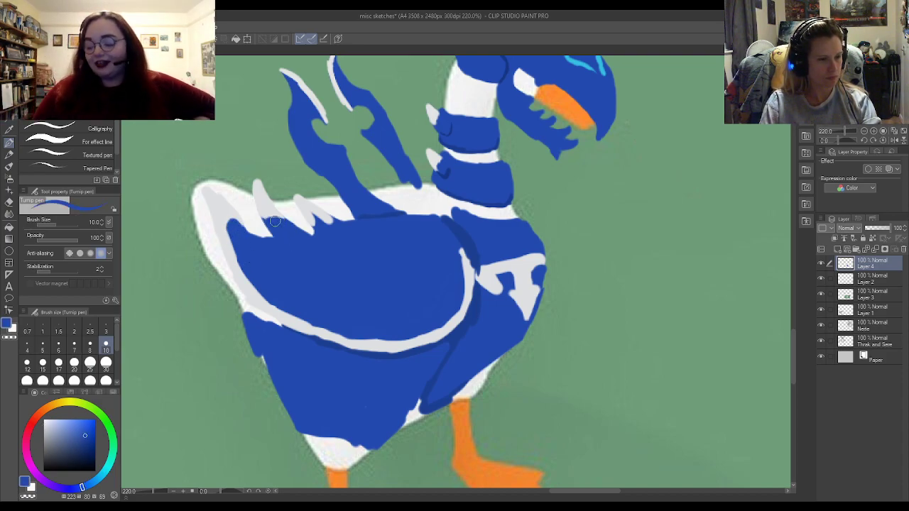
drag(269, 221, 321, 222)
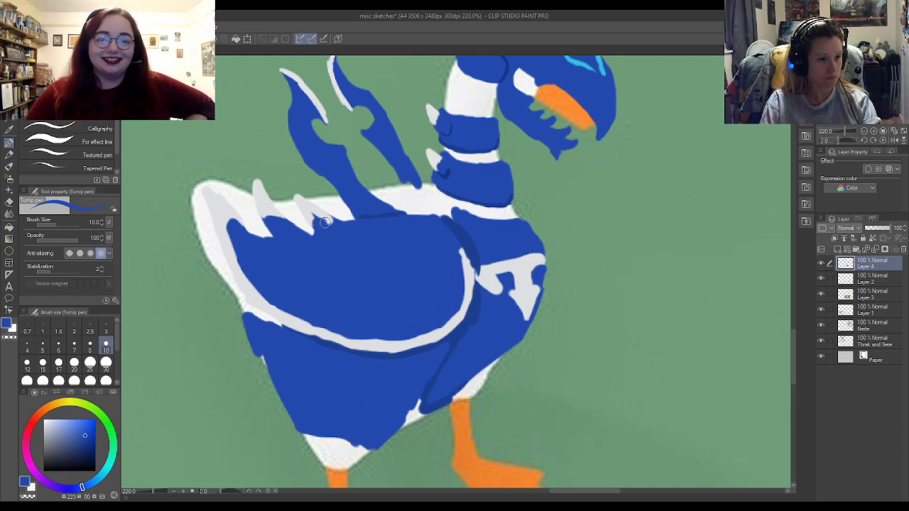
alt+click(316, 210)
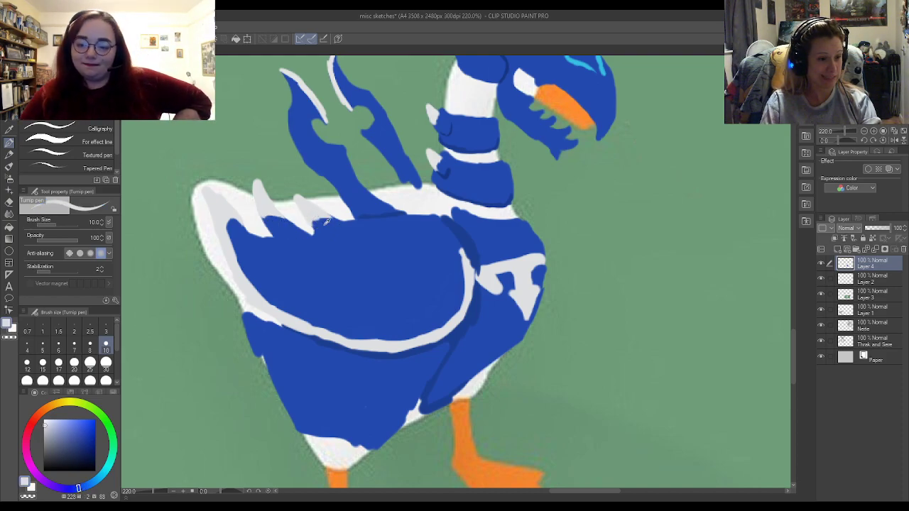
alt+click(325, 221)
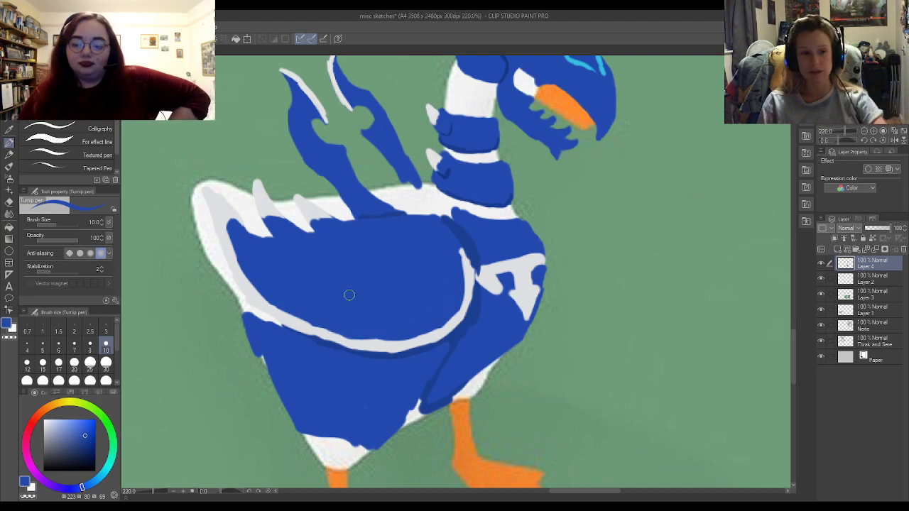
- Even out the off-white trim along the wing's front and lower edges with alternating off-white and blue strokes
key(x)
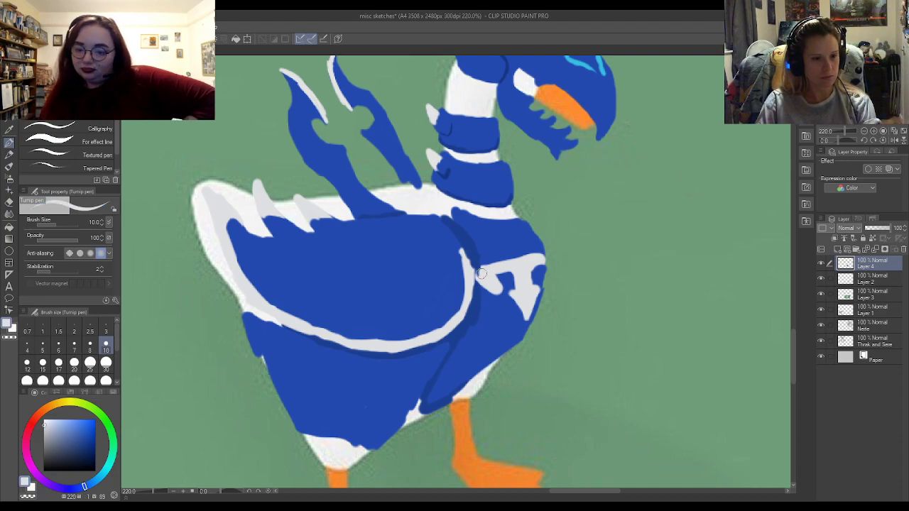
mouse_move(458, 252)
mouse_down()
mouse_move(471, 285)
mouse_move(454, 282)
mouse_move(454, 240)
mouse_move(461, 296)
mouse_move(458, 261)
mouse_move(447, 304)
mouse_up()
key(x)
key(x)
drag(305, 323, 402, 354)
key(x)
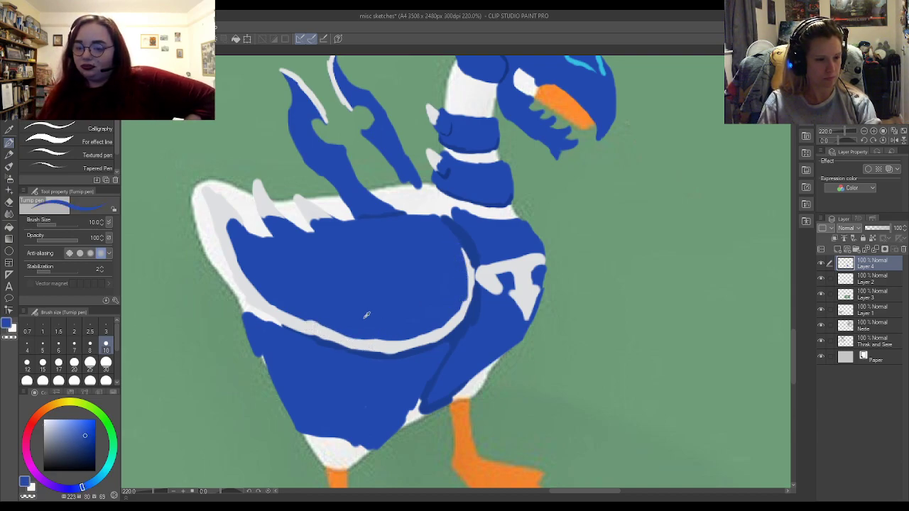
- Shade the body beneath the wing trim with a darker blue band from the chest plate to the tail
alt+click(484, 333)
alt+click(462, 328)
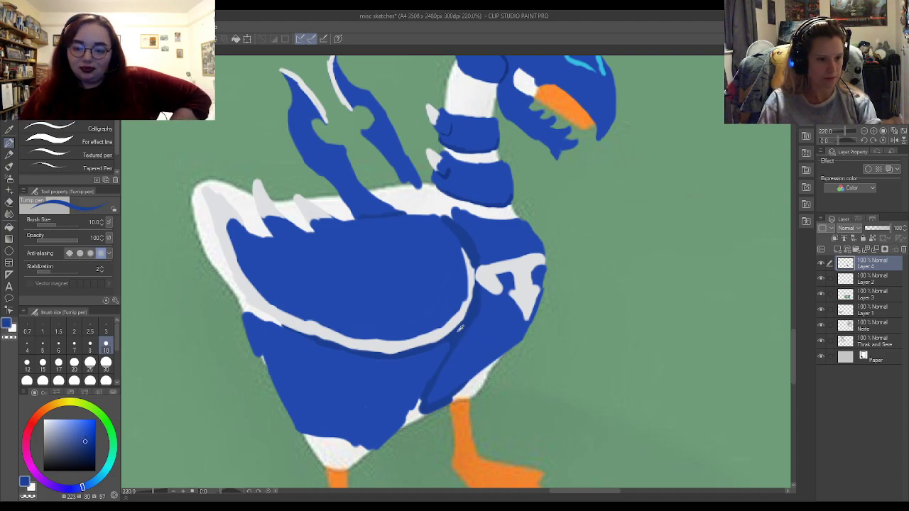
mouse_move(449, 334)
mouse_down()
mouse_move(356, 359)
mouse_move(392, 356)
mouse_move(305, 340)
mouse_move(350, 357)
mouse_move(247, 307)
mouse_move(258, 312)
mouse_move(238, 306)
mouse_up()
- Fill and trim the body's blue rear edge using the hard eraser at size 7, then touch up the off-white wing trim
alt+click(277, 333)
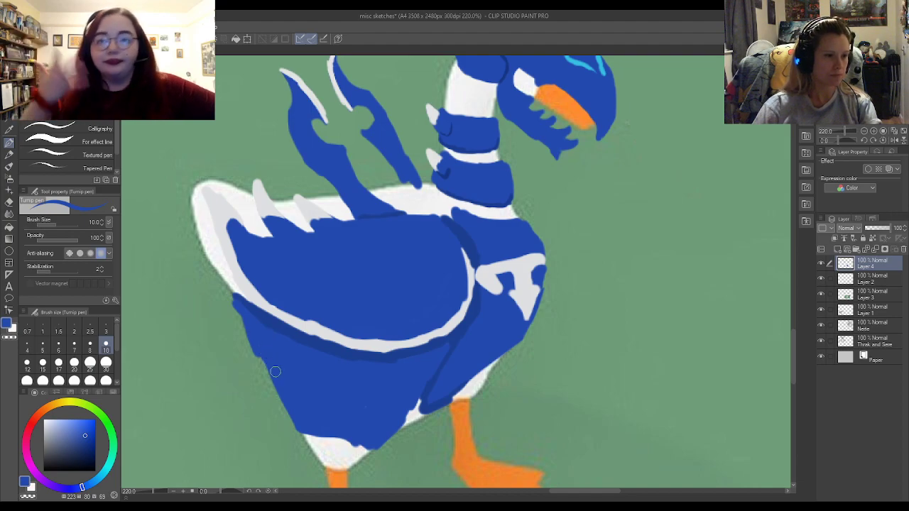
key(e)
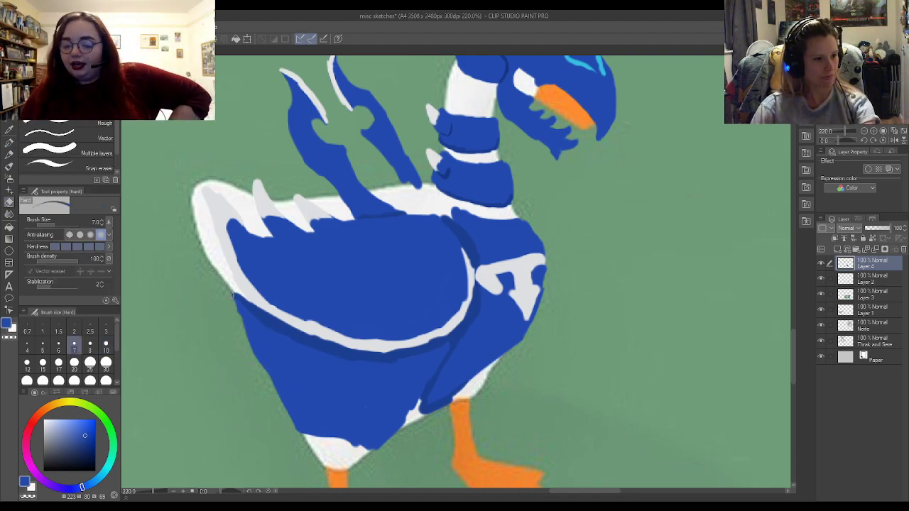
key(p)
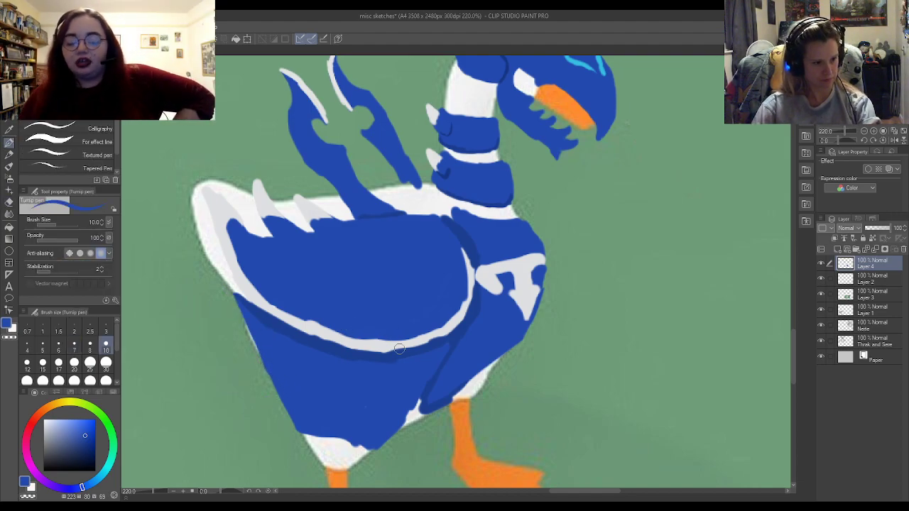
key(x)
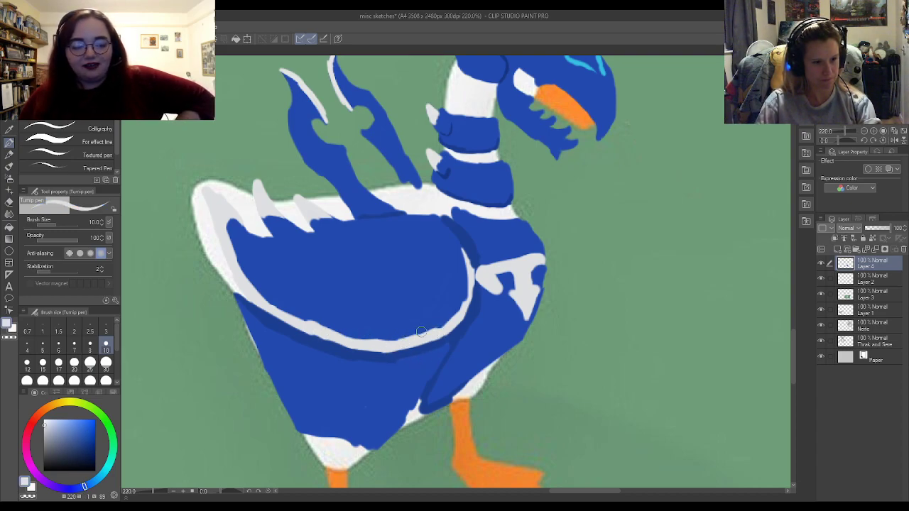
- Fill the back between the two back spikes and the neck with blue and add darker blue lines around their bases
key(x)
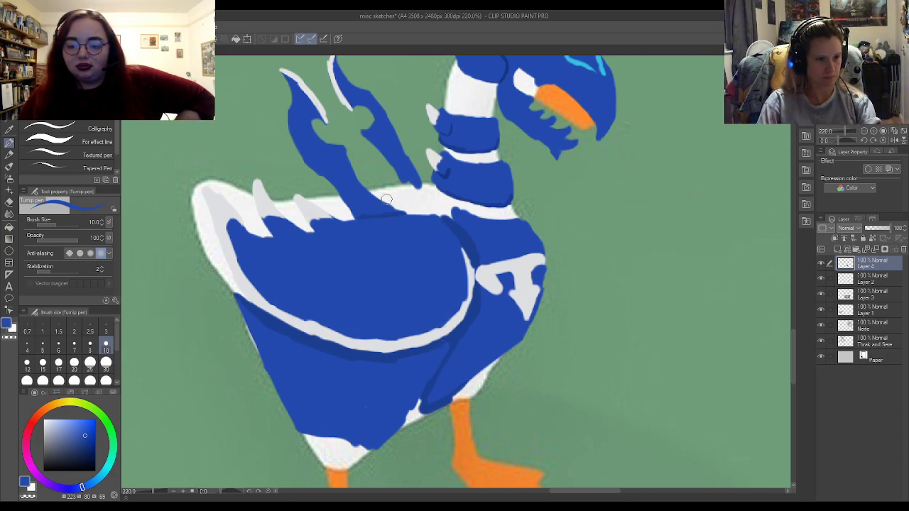
mouse_move(428, 186)
mouse_down()
mouse_move(413, 202)
mouse_move(425, 190)
mouse_move(426, 207)
mouse_move(427, 188)
mouse_move(430, 210)
mouse_move(415, 201)
mouse_move(419, 194)
mouse_move(413, 210)
mouse_move(419, 188)
mouse_move(366, 192)
mouse_move(395, 206)
mouse_up()
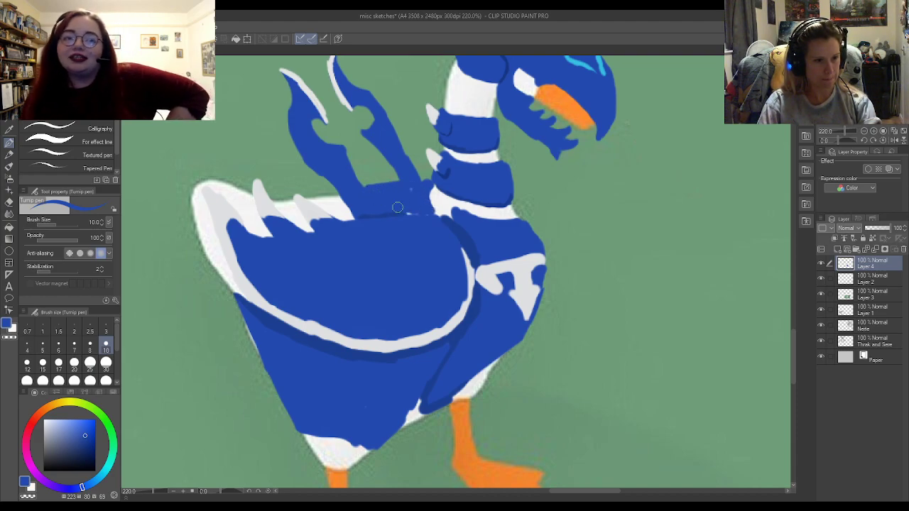
alt+click(458, 233)
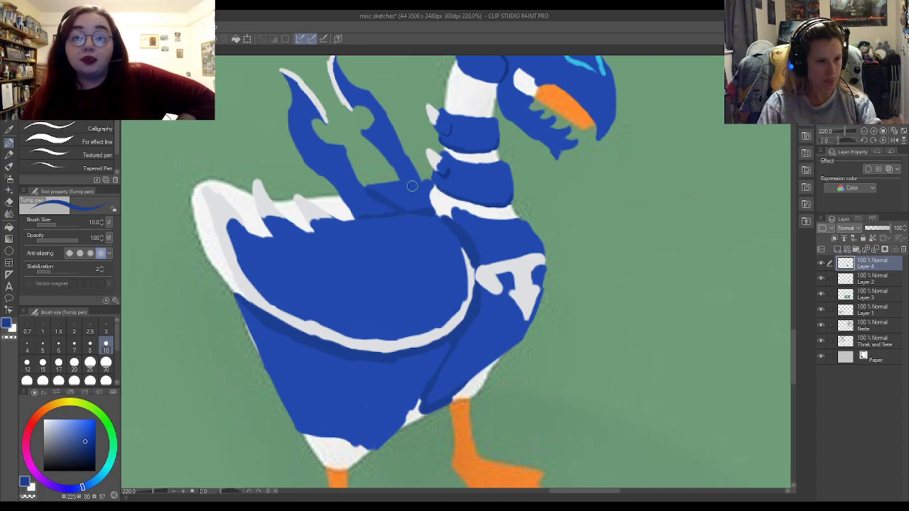
drag(398, 179, 429, 181)
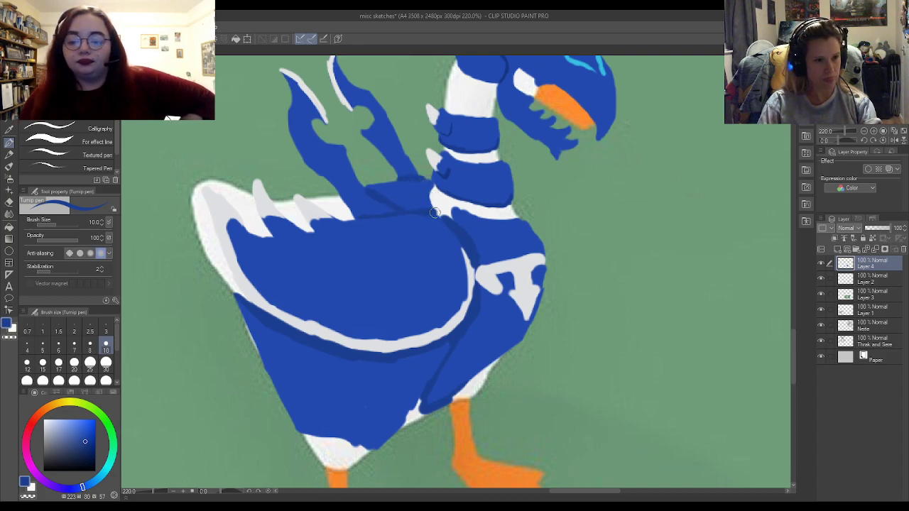
alt+click(381, 205)
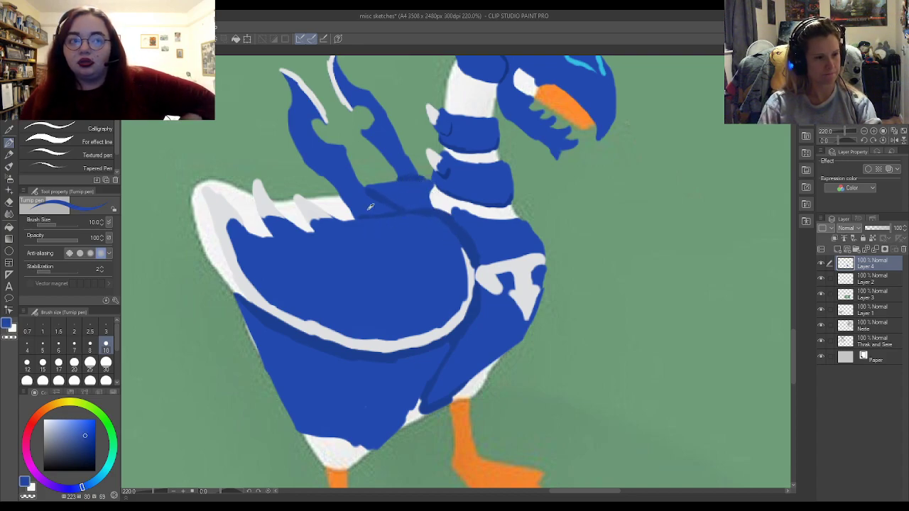
- Extend the blue back behind the near back spike and shade darker blue where it meets the wing
alt+click(336, 223)
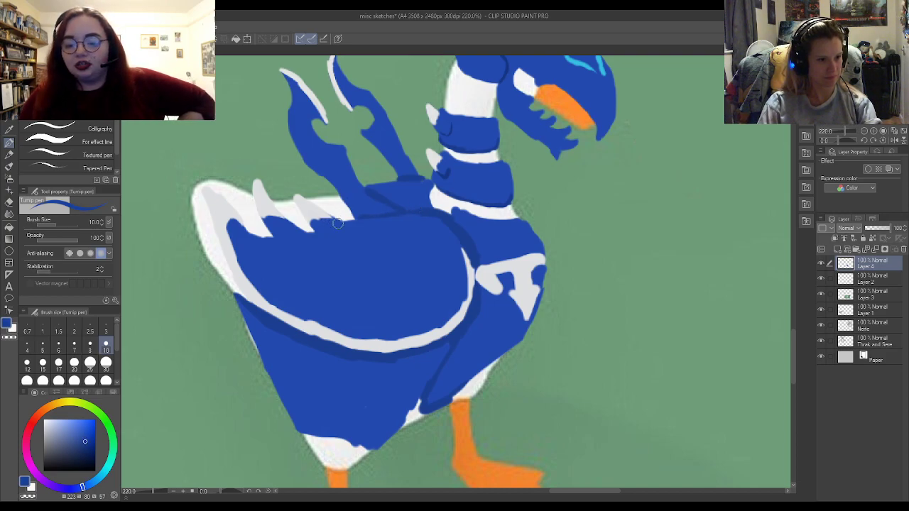
alt+click(353, 201)
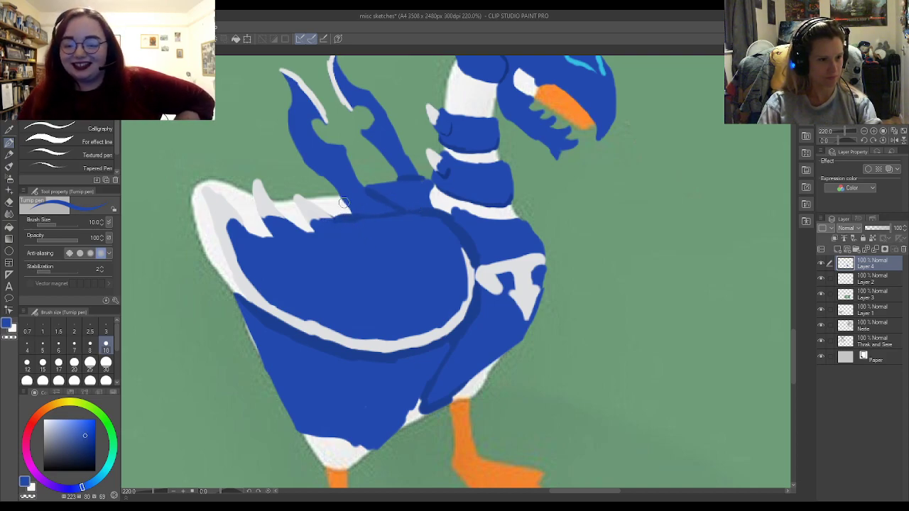
mouse_move(338, 199)
mouse_down()
mouse_move(312, 198)
mouse_move(341, 211)
mouse_move(323, 206)
mouse_move(349, 209)
mouse_up()
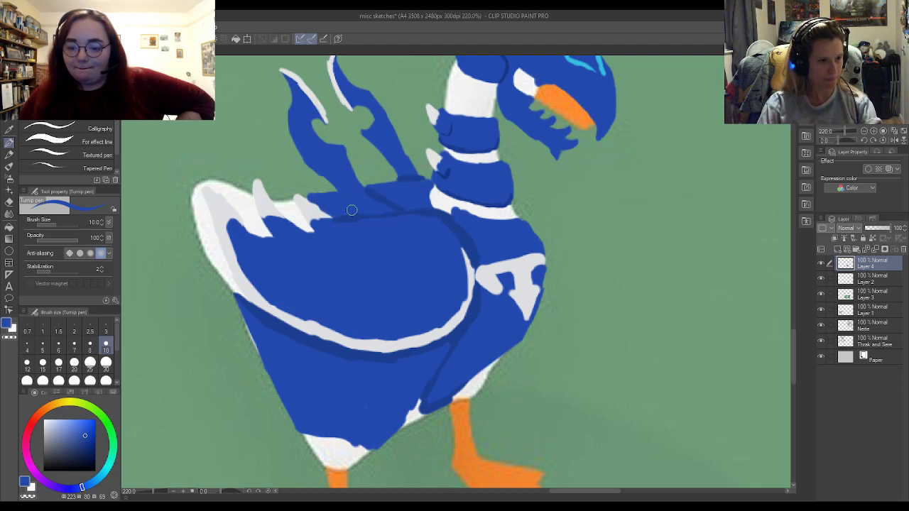
alt+click(353, 217)
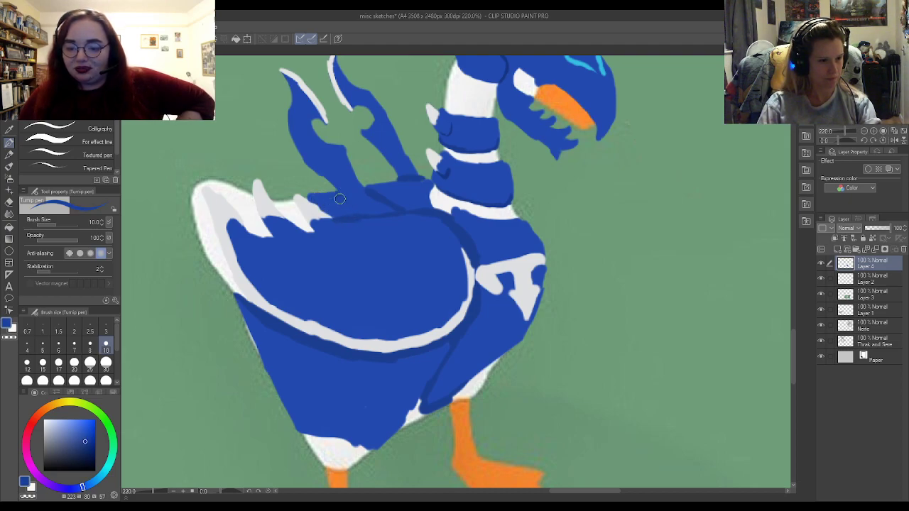
alt+click(380, 242)
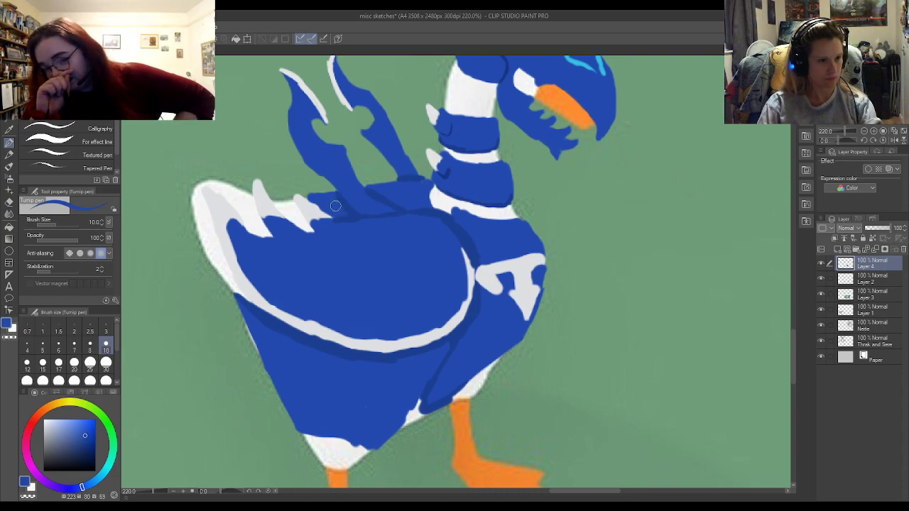
- Fill the back between the foremost wing feathers with blue and shade darker blue under the front feather
alt+click(349, 215)
mouse_move(313, 228)
mouse_down()
mouse_move(276, 204)
mouse_move(298, 222)
mouse_move(326, 218)
mouse_move(277, 203)
mouse_move(302, 221)
mouse_up()
alt+click(327, 194)
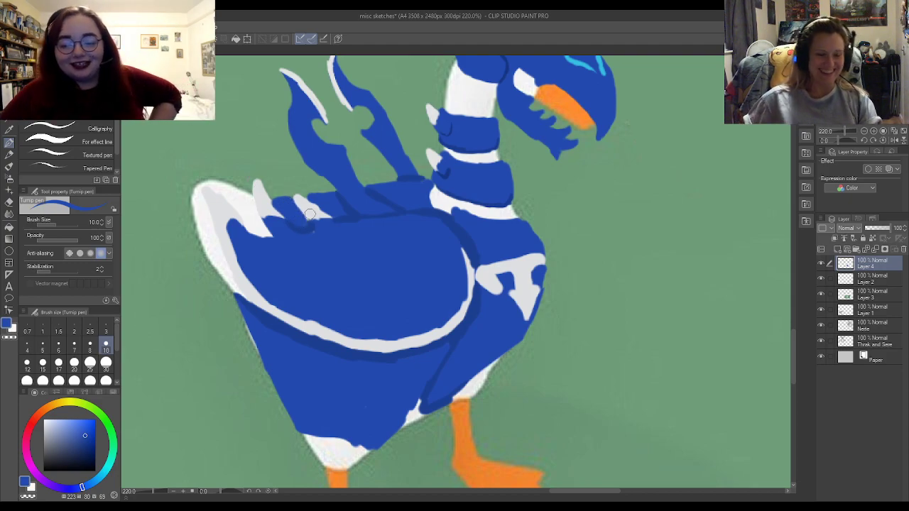
- Fill the remaining belly edge with blue and clean up the overspill with the hard eraser at size 7
scroll(487, 336, down, 2)
scroll(487, 336, down, 3)
scroll(459, 301, up, 4)
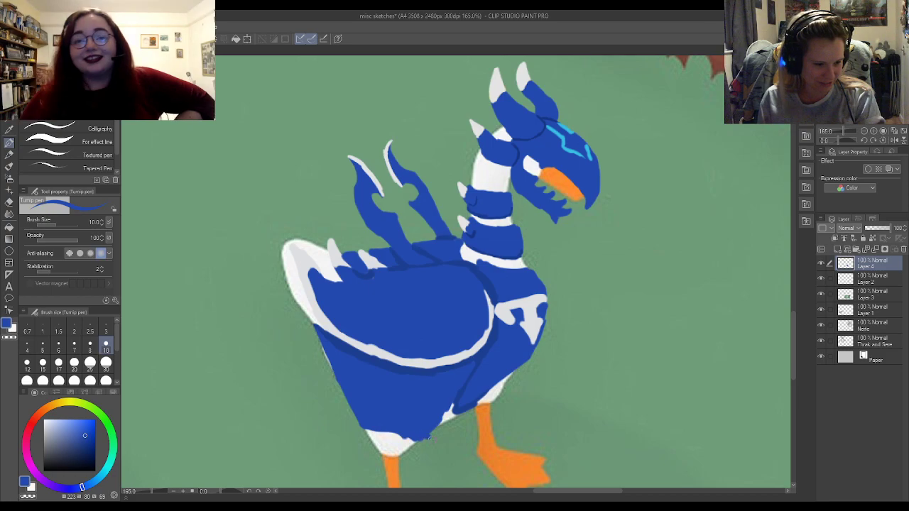
key(e)
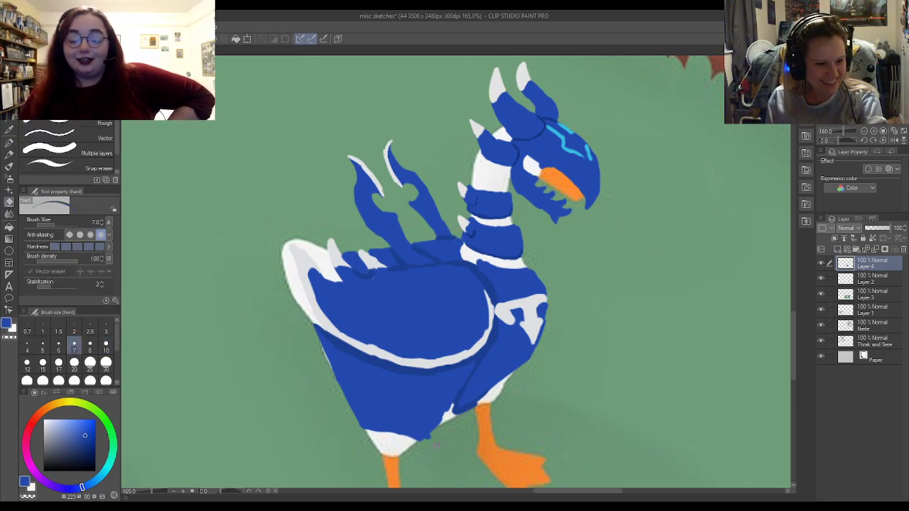
key(p)
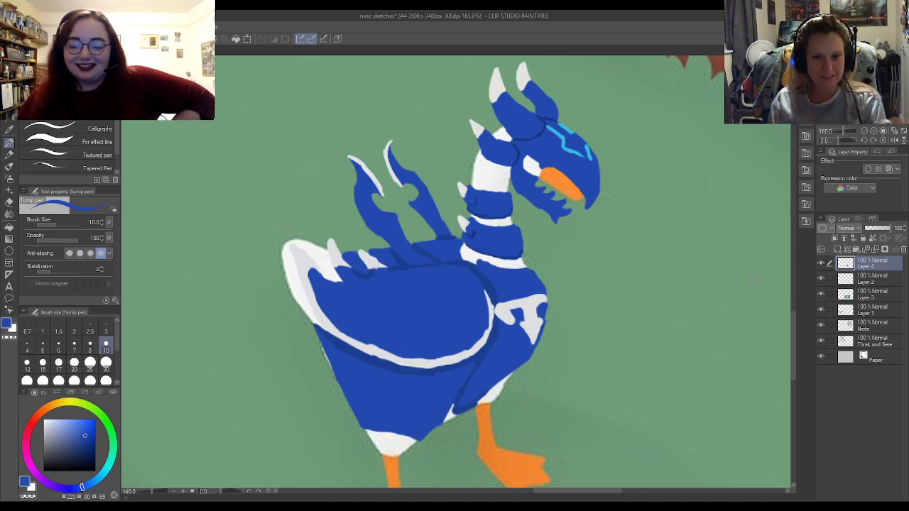
- Add a new layer and draw a straight diagonal blue line across the head and beak at brush size 10
click(835, 250)
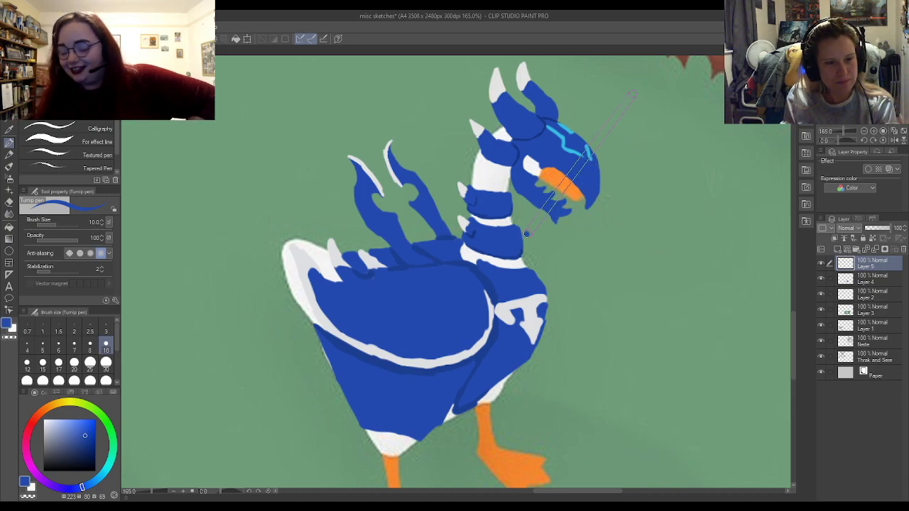
shift+click(634, 91)
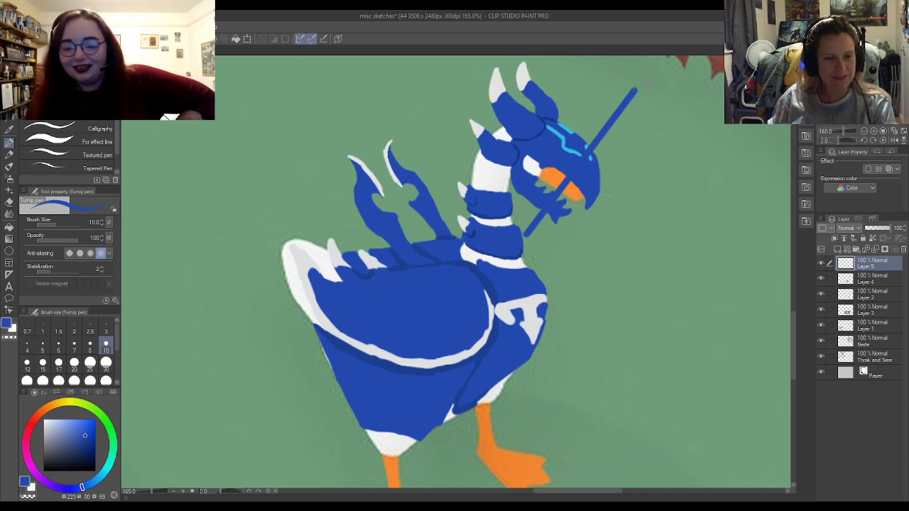
- Place Layer 5 beneath Layer 4 and erase the part of the diagonal line crossing the orange beak with the hard eraser
scroll(649, 83, up, 2)
drag(876, 261, 870, 281)
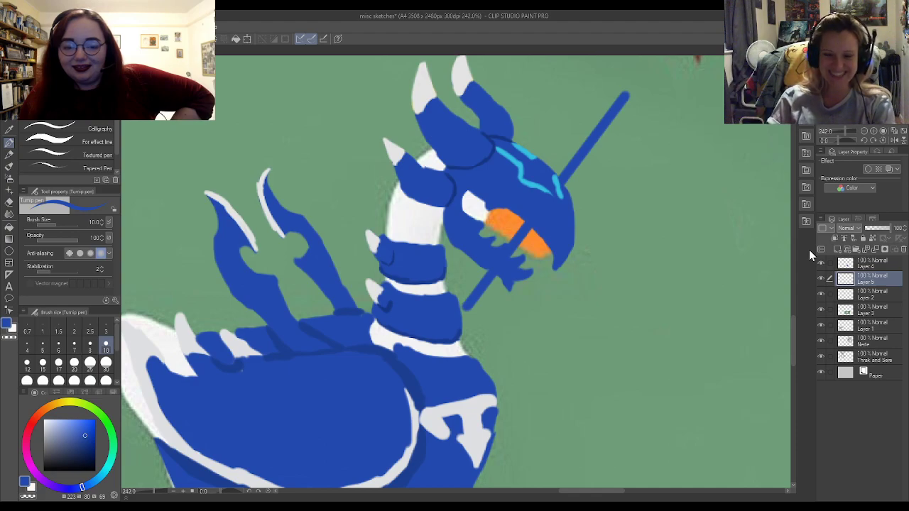
key(e)
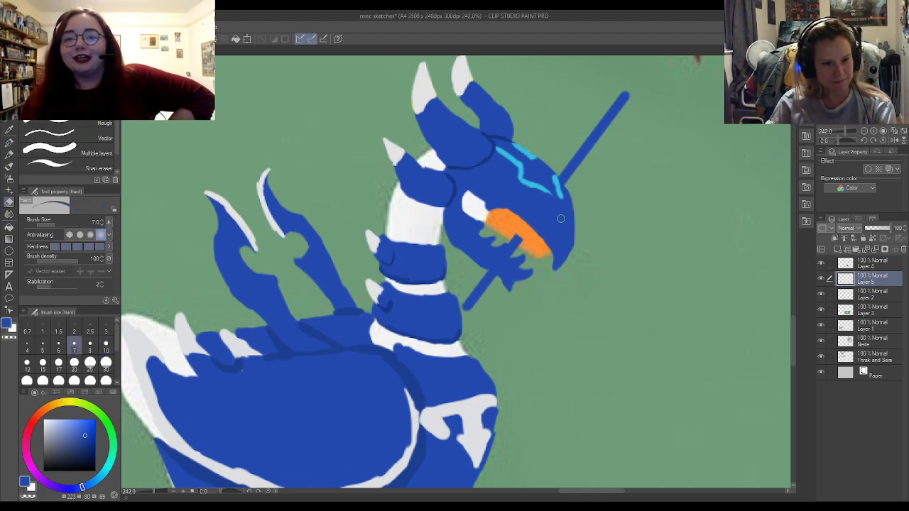
key(p)
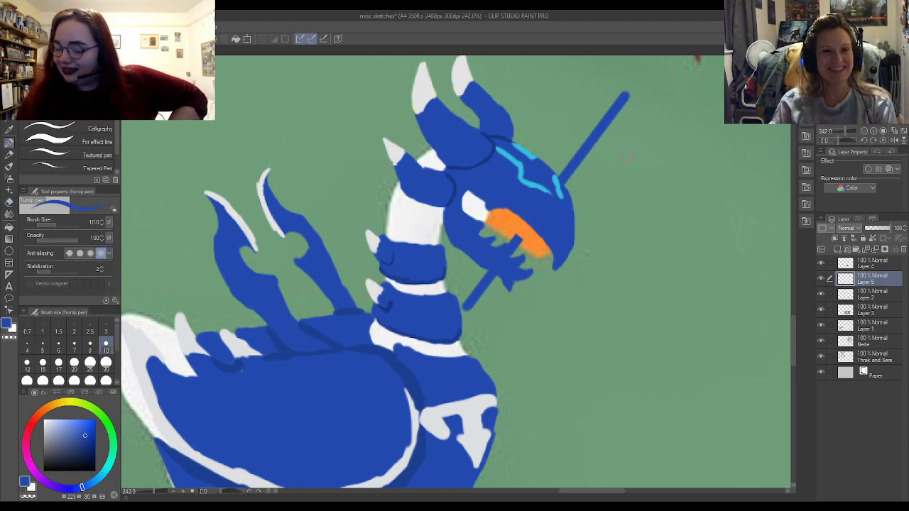
- Draw the blue outline of a curved axe blade at the upper end of the diagonal shaft at brush size 10
drag(625, 101, 619, 104)
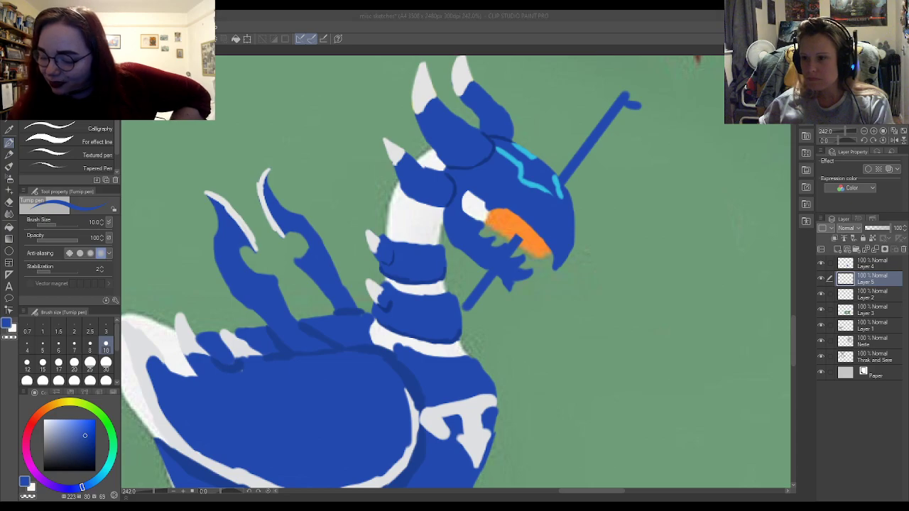
scroll(557, 274, down, 2)
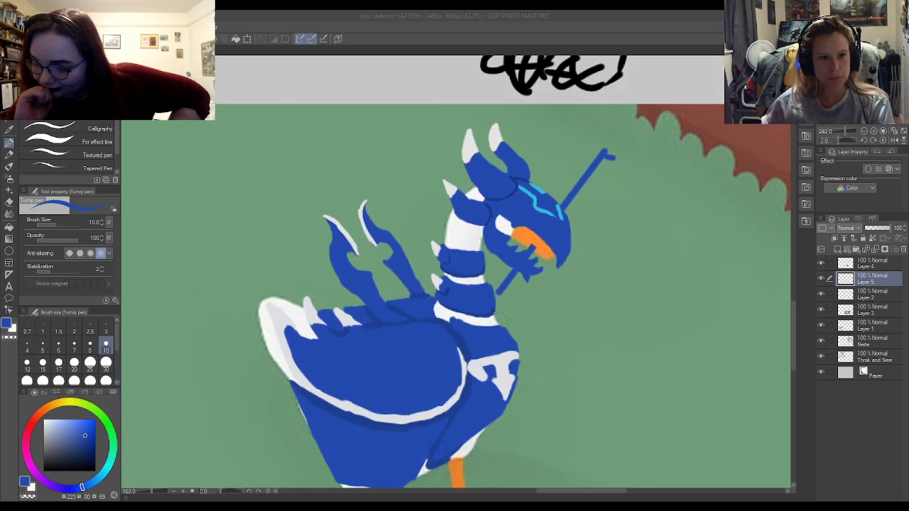
scroll(569, 156, up, 1)
mouse_move(614, 156)
mouse_down()
mouse_move(636, 158)
mouse_move(652, 112)
mouse_move(661, 161)
mouse_move(625, 204)
mouse_move(608, 207)
mouse_move(613, 244)
mouse_move(628, 217)
mouse_up()
mouse_move(664, 142)
mouse_down()
mouse_move(618, 238)
mouse_move(632, 213)
mouse_move(625, 234)
mouse_up()
drag(649, 173, 613, 247)
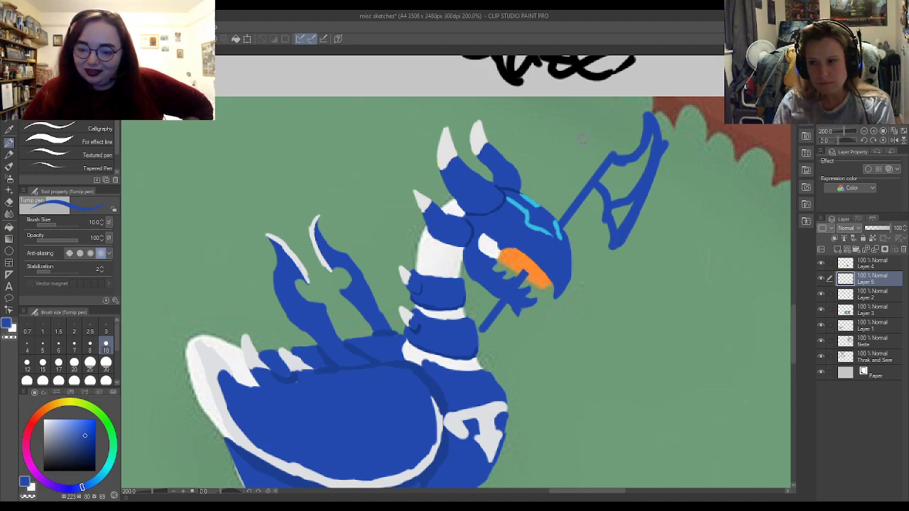
- Fill the axe blade with blue, extend the shaft up to the blade's tip and erase the stray stroke behind the shaft
drag(604, 152, 632, 117)
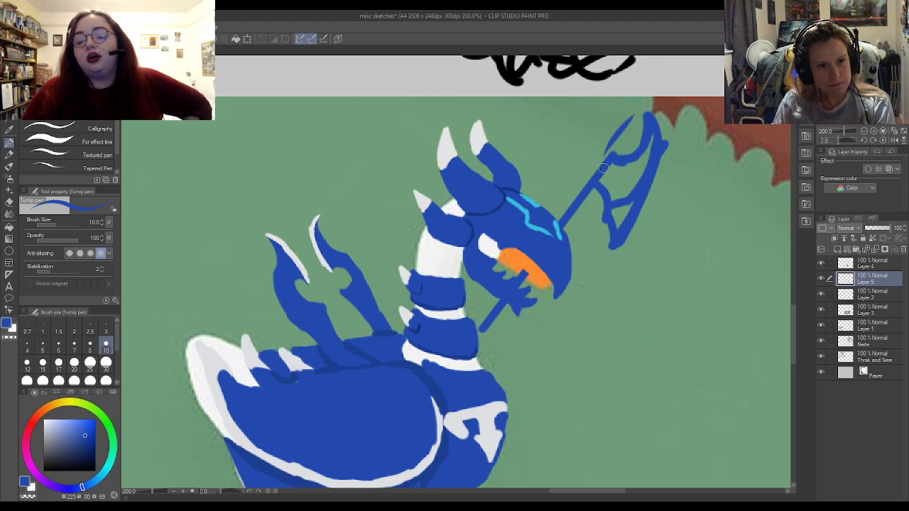
drag(604, 166, 646, 108)
mouse_move(626, 166)
mouse_down()
mouse_move(596, 184)
mouse_move(629, 155)
mouse_move(606, 208)
mouse_move(642, 156)
mouse_up()
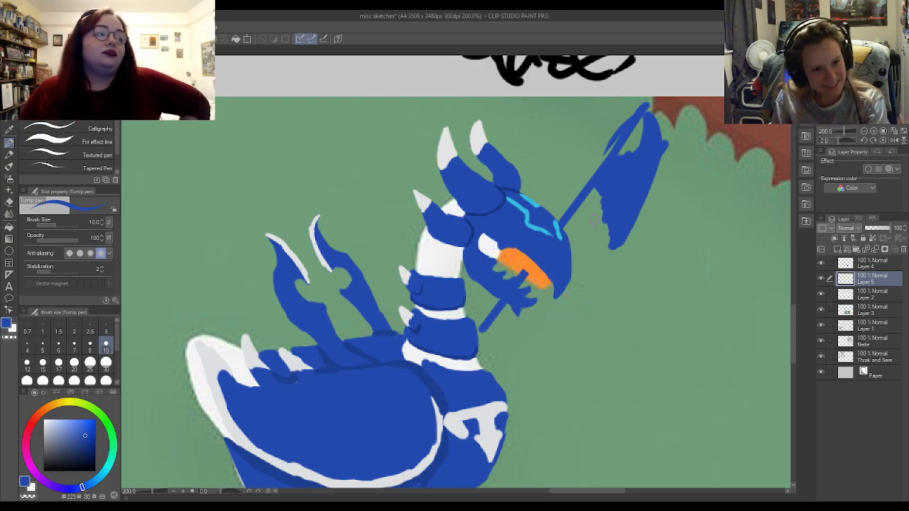
key(e)
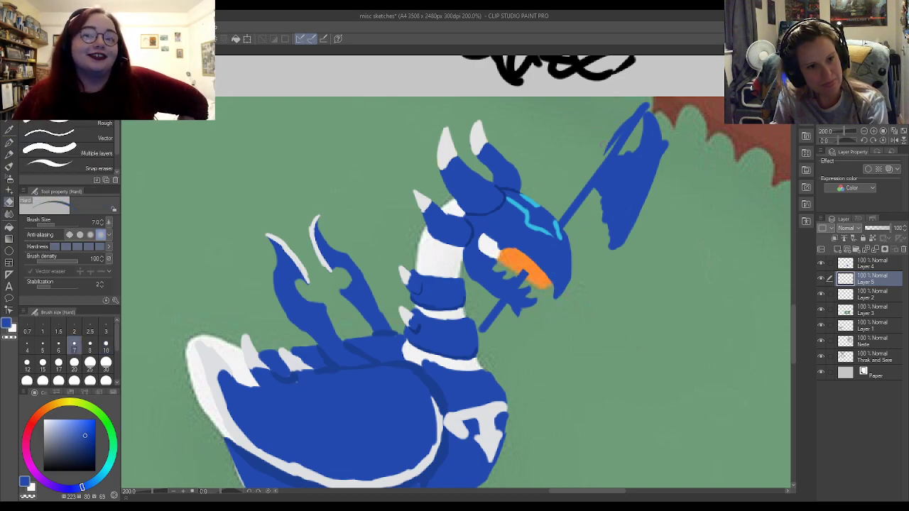
drag(626, 121, 605, 154)
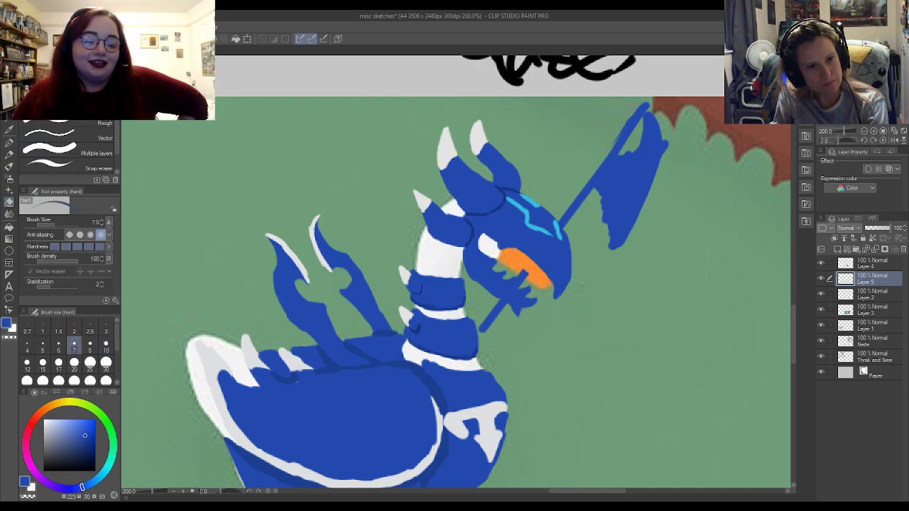
- Smooth the blade's outer edge with blue and trim its upper inner notch with the hard eraser at size 7
key(p)
mouse_move(657, 127)
mouse_down()
mouse_move(652, 182)
mouse_move(625, 228)
mouse_up()
key(e)
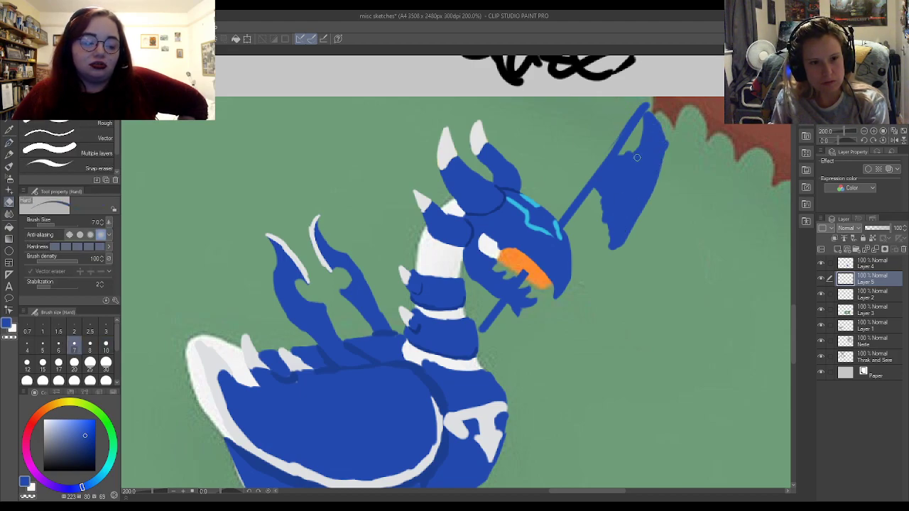
drag(639, 144, 647, 116)
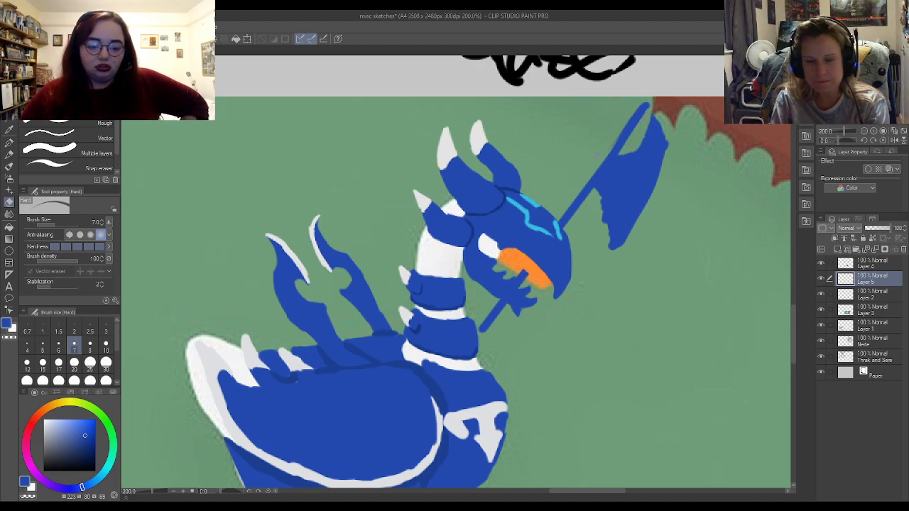
- Paint a smaller blue blade with a pointed upper tip on the opposite side of the axe shaft
key(p)
mouse_move(617, 150)
mouse_down()
mouse_move(617, 129)
mouse_move(618, 147)
mouse_up()
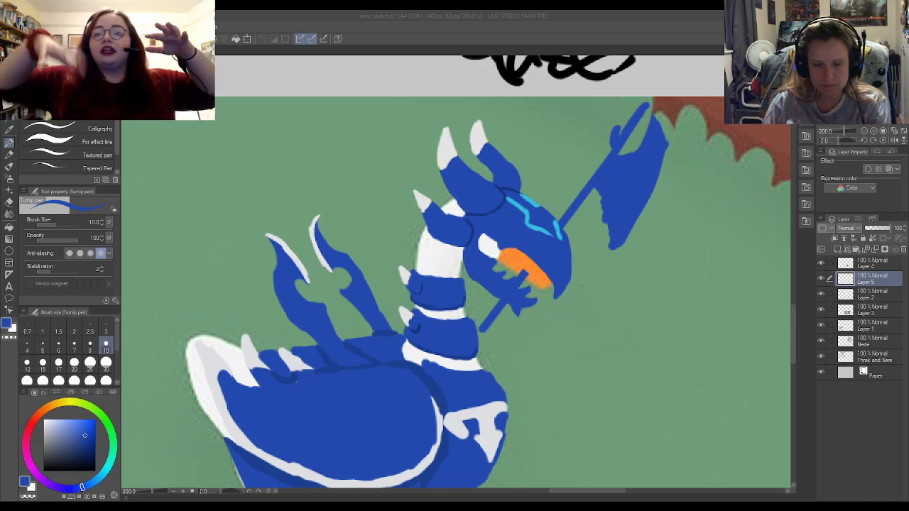
mouse_move(612, 138)
mouse_down()
mouse_move(624, 104)
mouse_move(611, 153)
mouse_move(607, 130)
mouse_move(627, 95)
mouse_up()
key(e)
key(p)
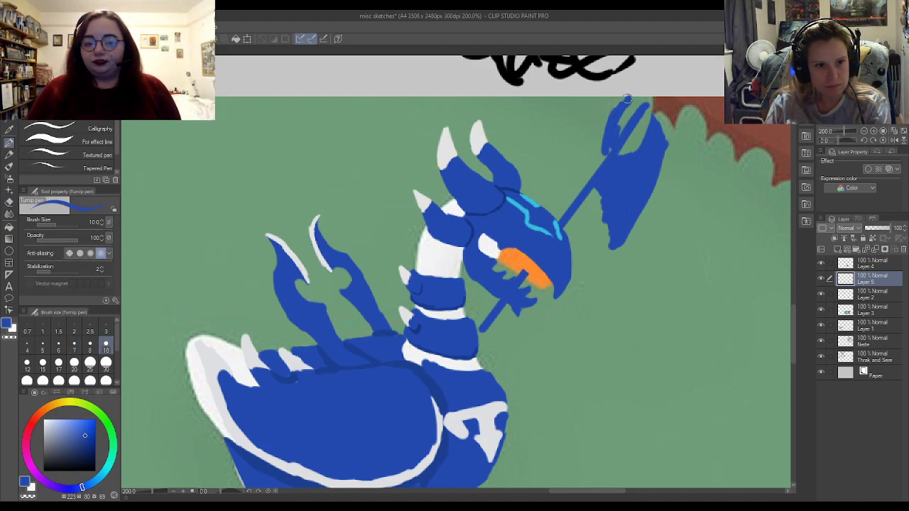
- Carve a concave curve into the large blade's lower inner edge, sharpen its lower tip and trim the outer edge
key(e)
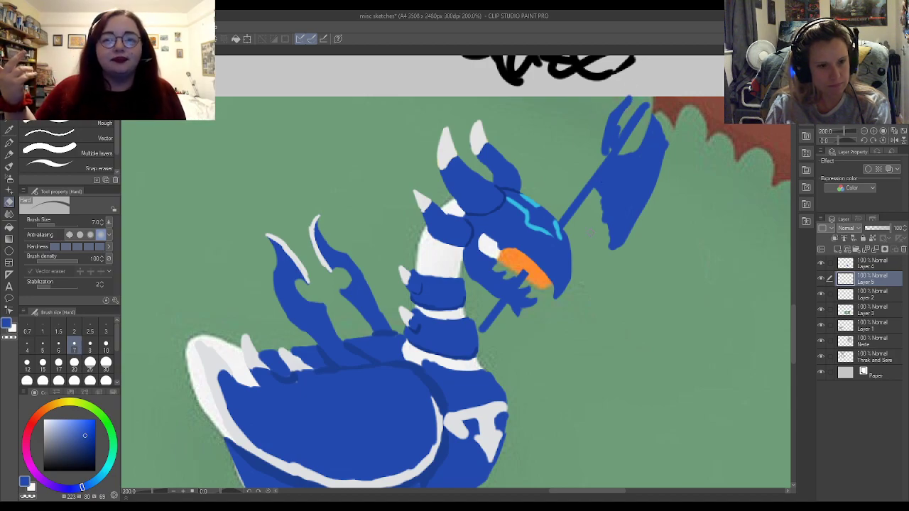
mouse_move(595, 190)
mouse_down()
mouse_move(604, 222)
mouse_move(616, 226)
mouse_move(605, 258)
mouse_move(640, 206)
mouse_up()
key(p)
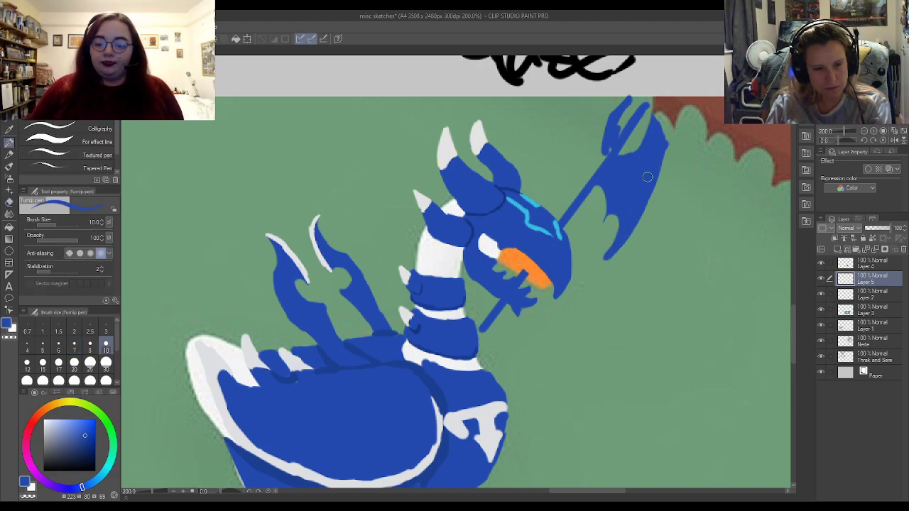
key(e)
drag(664, 112, 664, 152)
drag(654, 118, 661, 157)
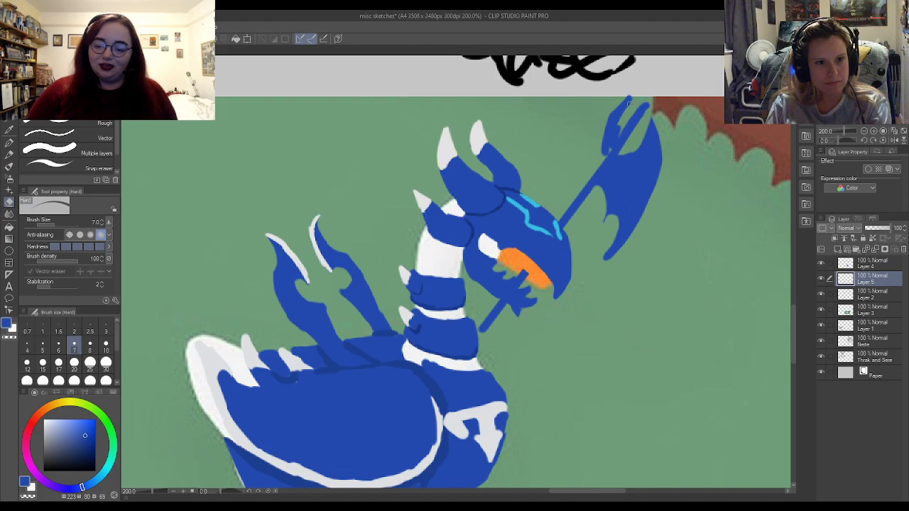
- Thicken the small rear blade and extend the blue shaft diagonally beyond the axe head as a spike
key(p)
drag(615, 134, 619, 106)
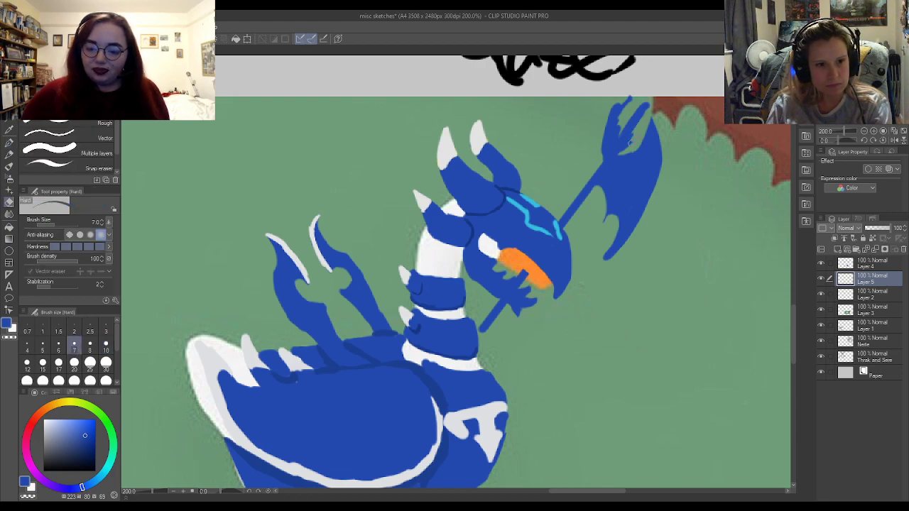
drag(627, 140, 667, 74)
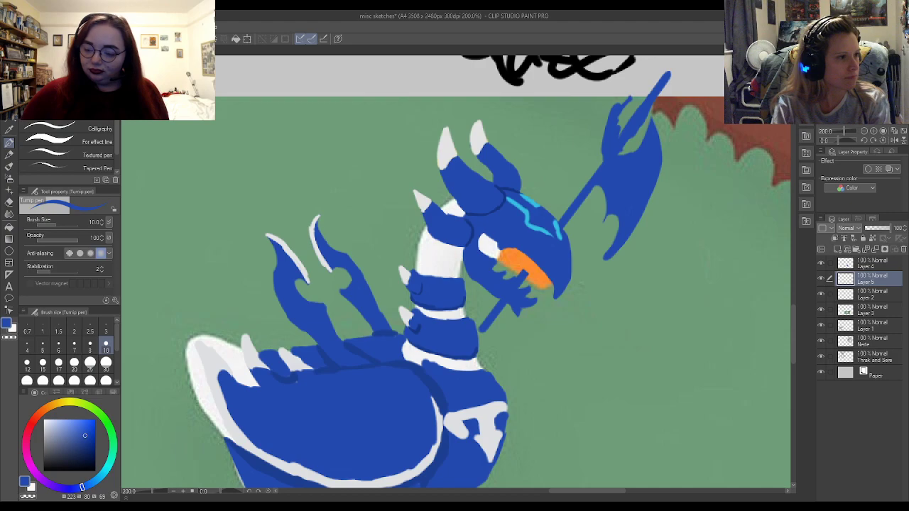
- Lasso the axe head and move it down along the shaft closer to the creature's head, clearing the selection
key(m)
mouse_move(578, 168)
mouse_down()
mouse_move(580, 217)
mouse_move(677, 250)
mouse_move(710, 78)
mouse_move(580, 160)
mouse_up()
drag(642, 168, 618, 203)
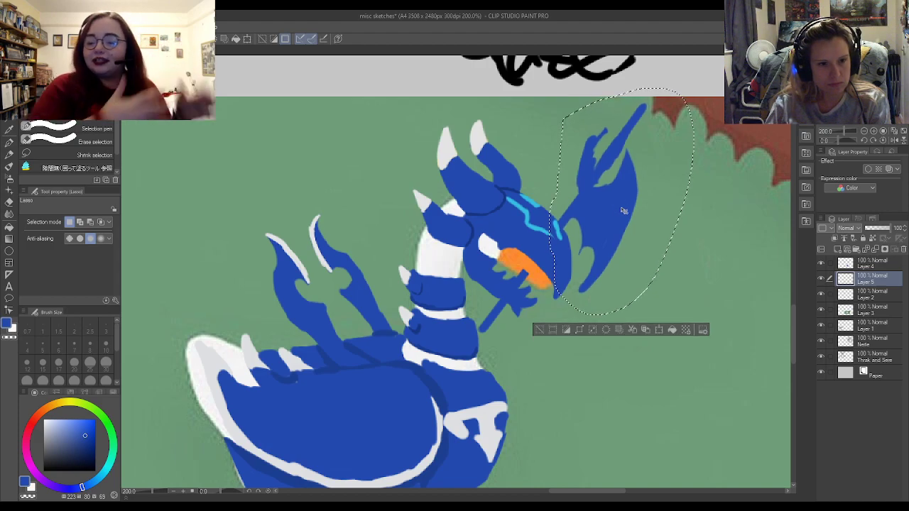
click(686, 260)
- Lock transparent pixels on Layer 5 and repaint the axe shaft in a darker blue with the Turnip pen
scroll(632, 244, down, 6)
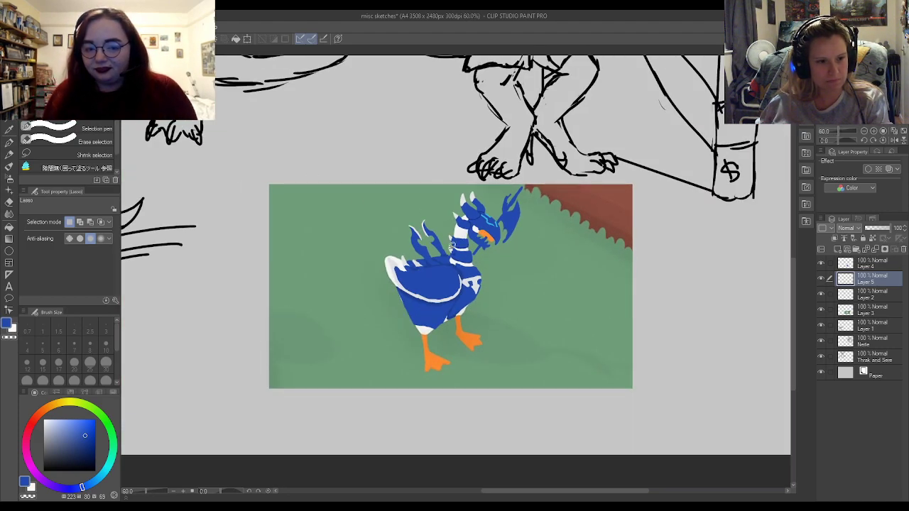
scroll(490, 267, up, 2)
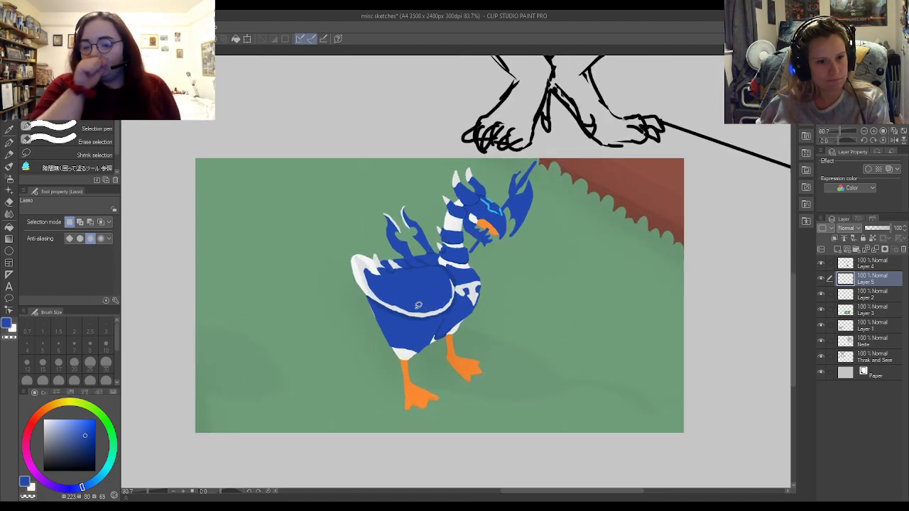
scroll(412, 198, up, 1)
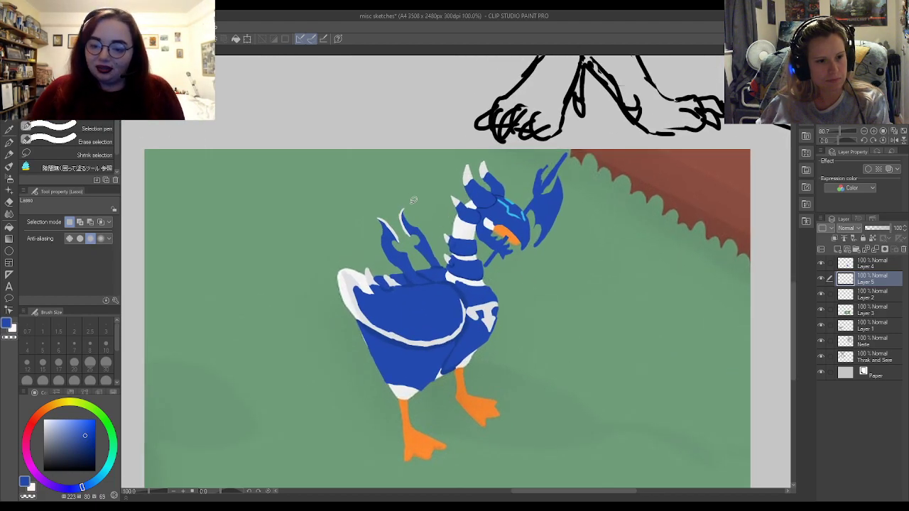
scroll(425, 235, up, 3)
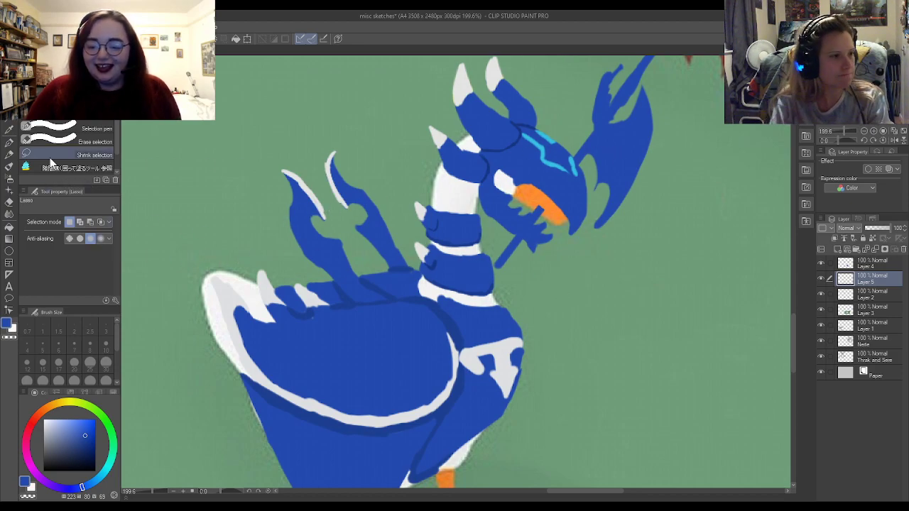
click(11, 143)
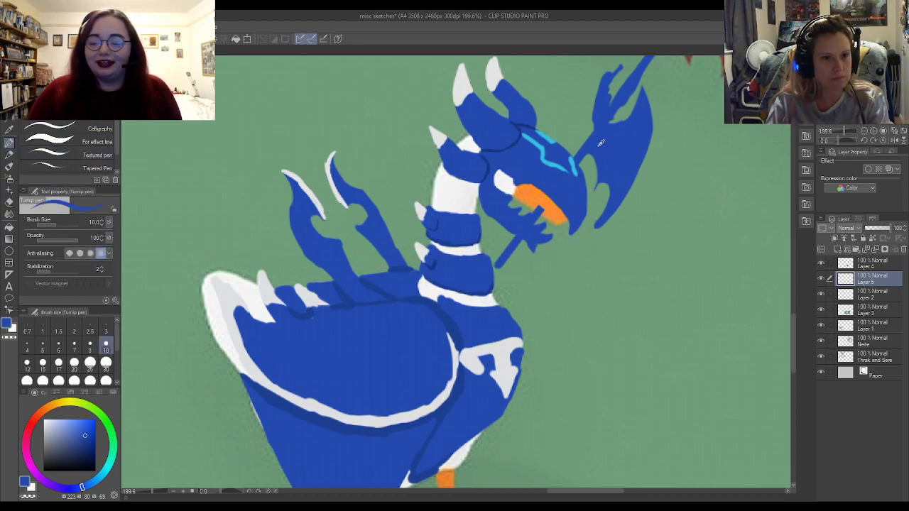
click(84, 445)
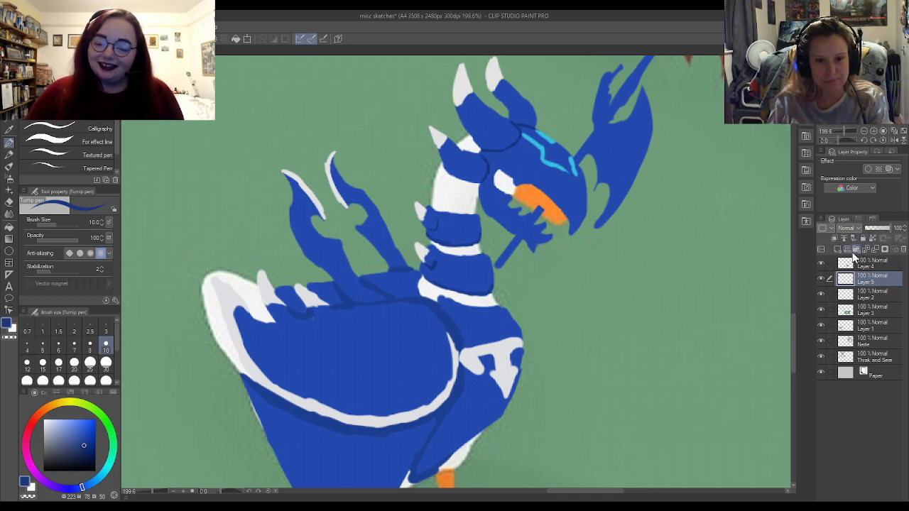
click(874, 242)
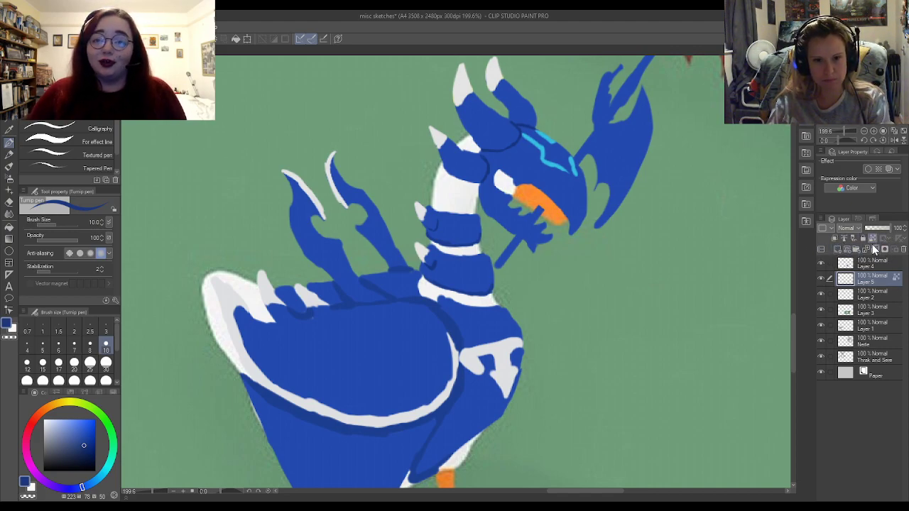
mouse_move(515, 237)
mouse_down()
mouse_move(499, 263)
mouse_move(532, 222)
mouse_up()
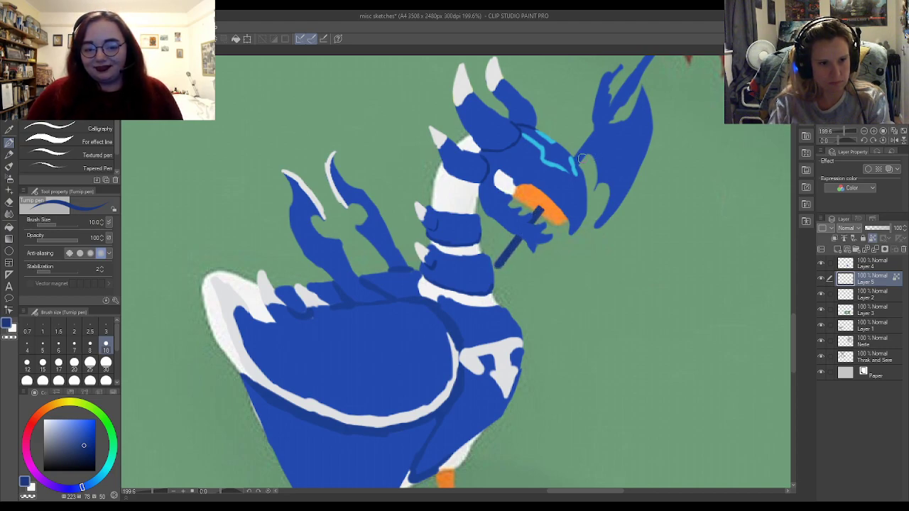
drag(580, 162, 635, 76)
- Place Layer 5 above Layer 4 so the axe lies in front of the head
scroll(636, 76, down, 3)
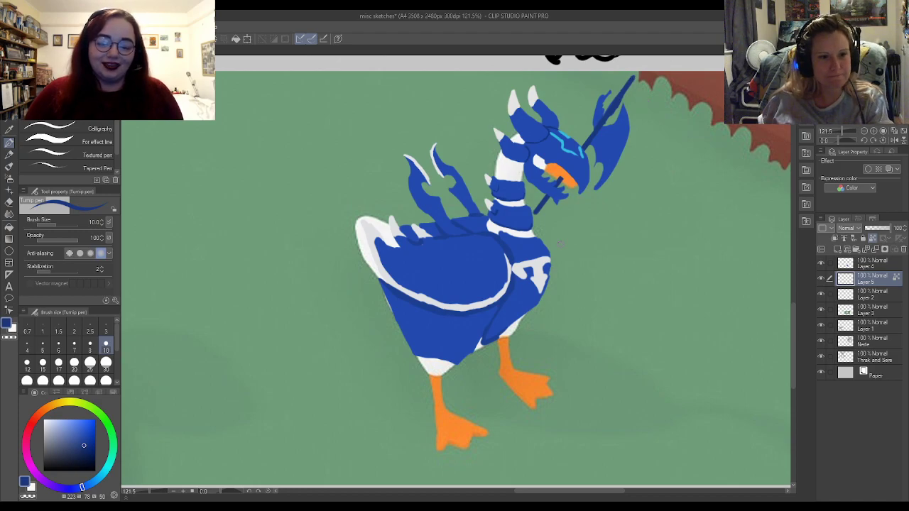
scroll(551, 164, up, 3)
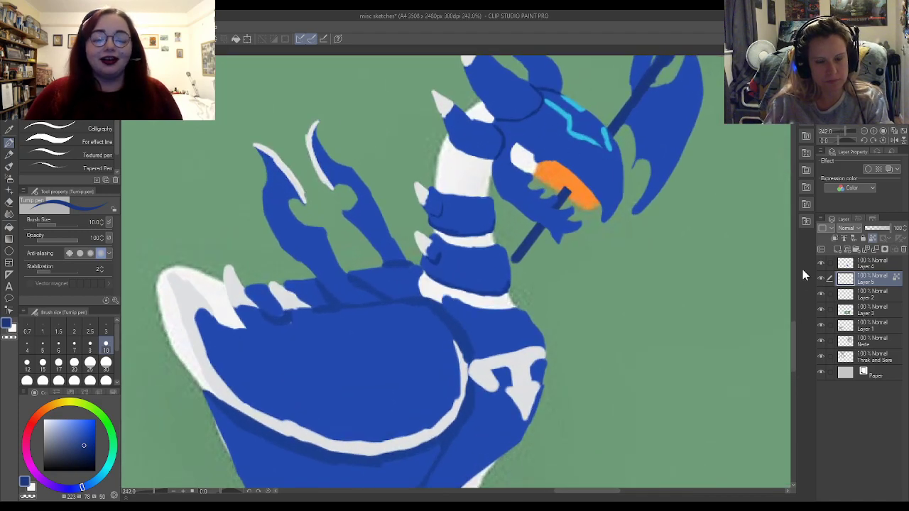
drag(861, 279, 861, 260)
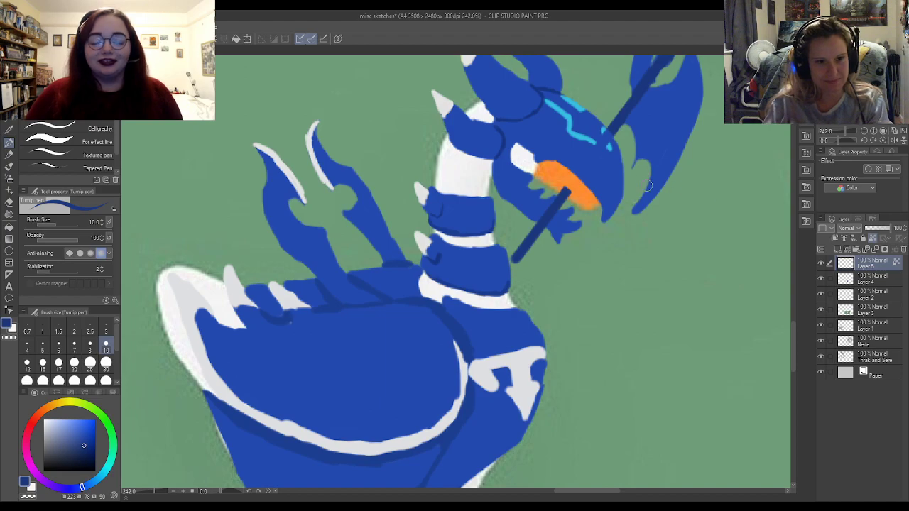
key(e)
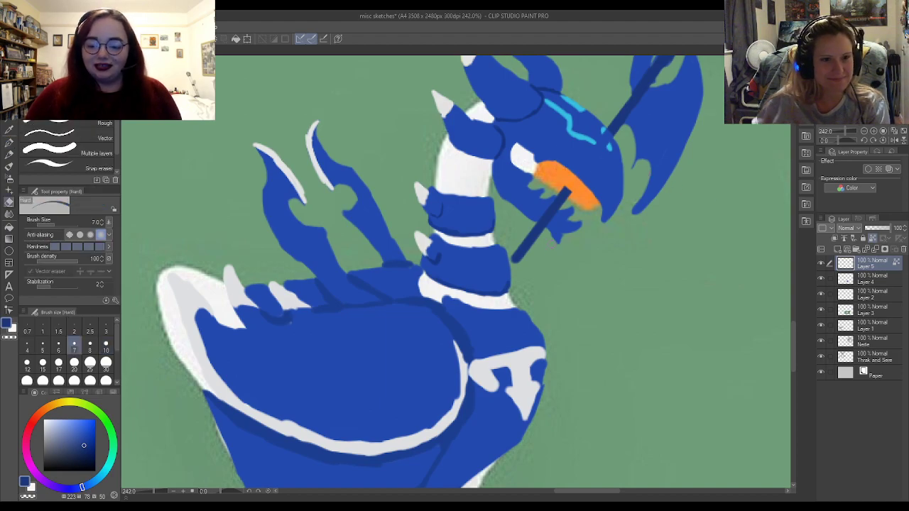
key(p)
- Try extending the axe shaft in a straight line from the beak down across the wing on Layer 5
scroll(578, 186, down, 4)
scroll(576, 249, up, 1)
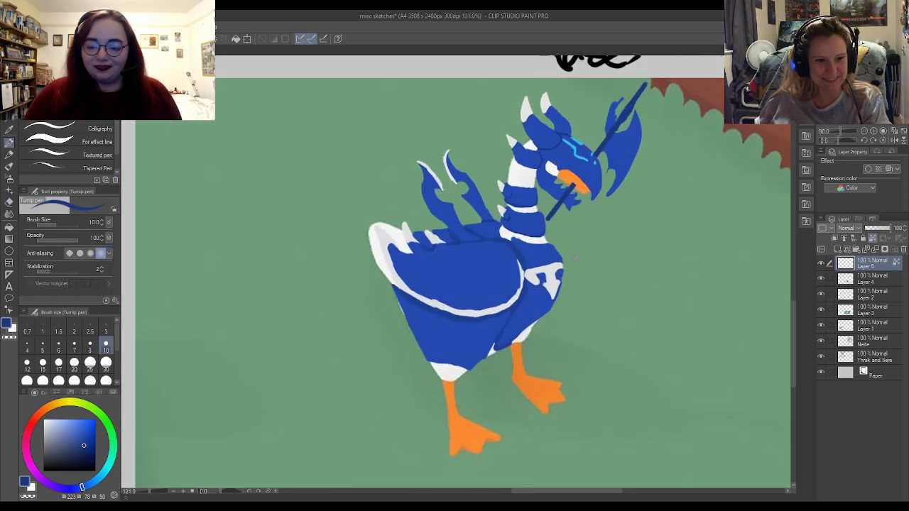
scroll(575, 257, up, 3)
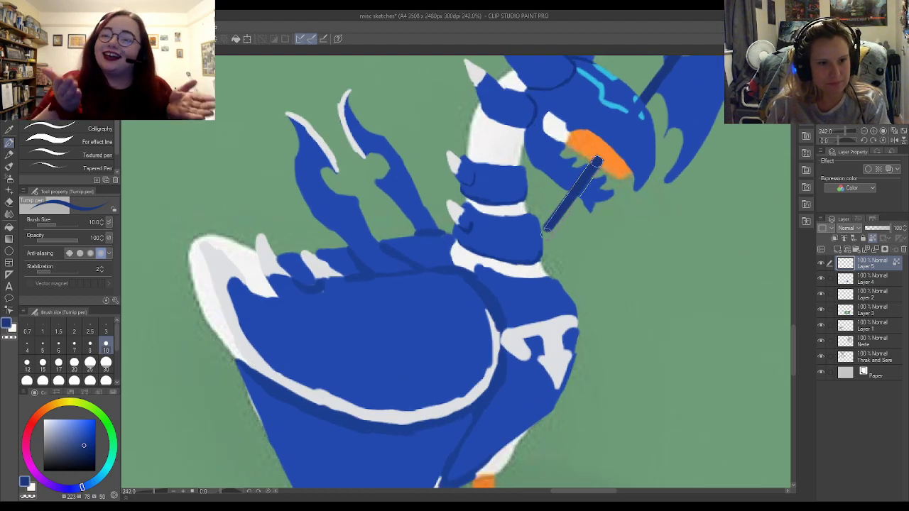
shift+click(473, 320)
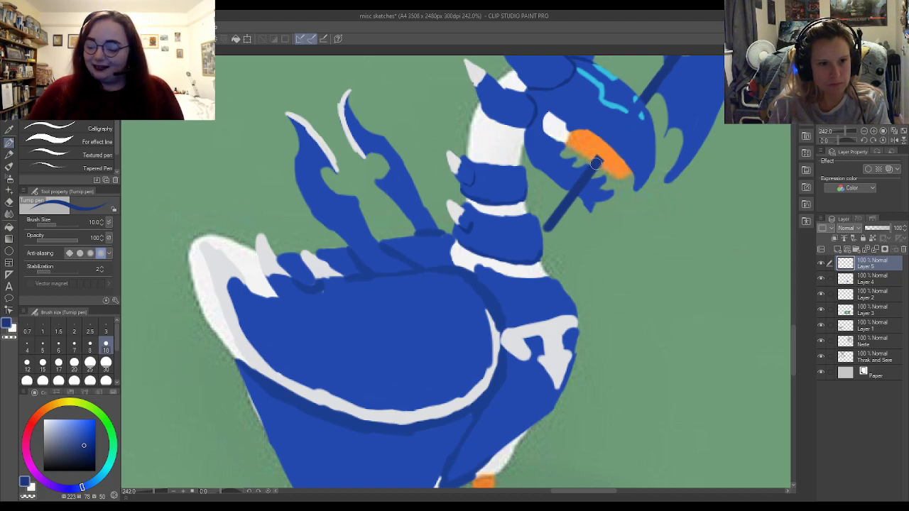
shift+click(457, 349)
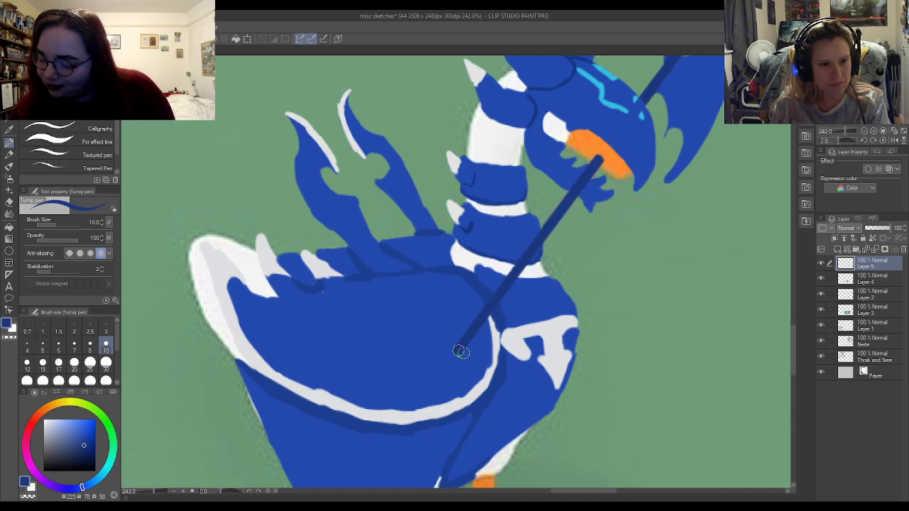
scroll(524, 266, down, 3)
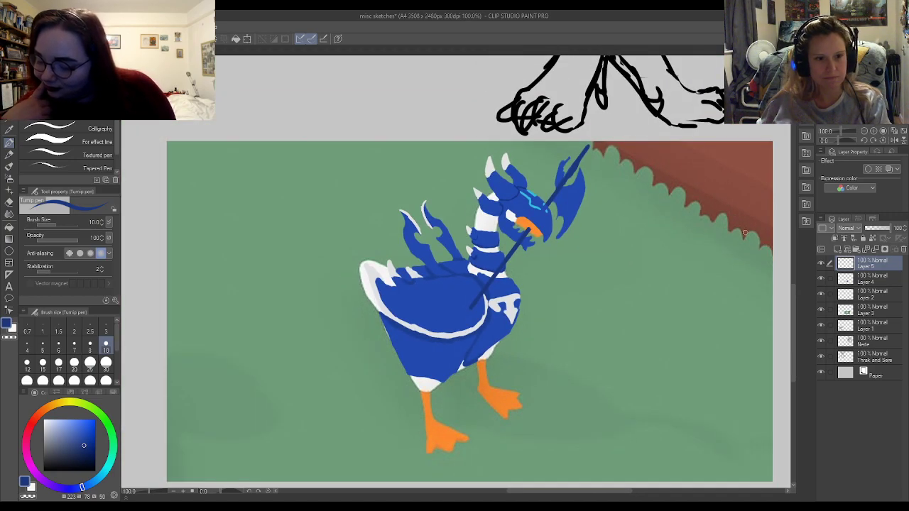
scroll(479, 283, up, 2)
scroll(475, 277, down, 2)
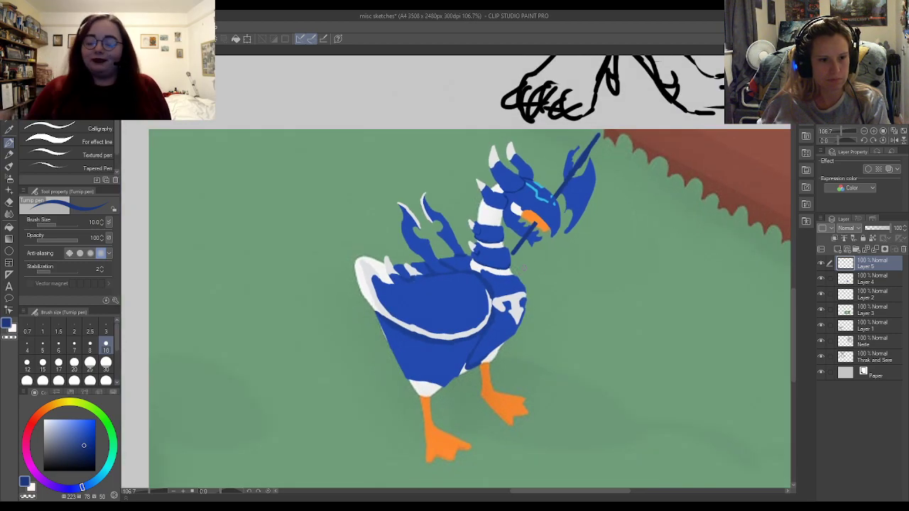
- Draw the dark blue axe shaft straight from the beak across the body to just above the white belly tip
scroll(473, 266, up, 1)
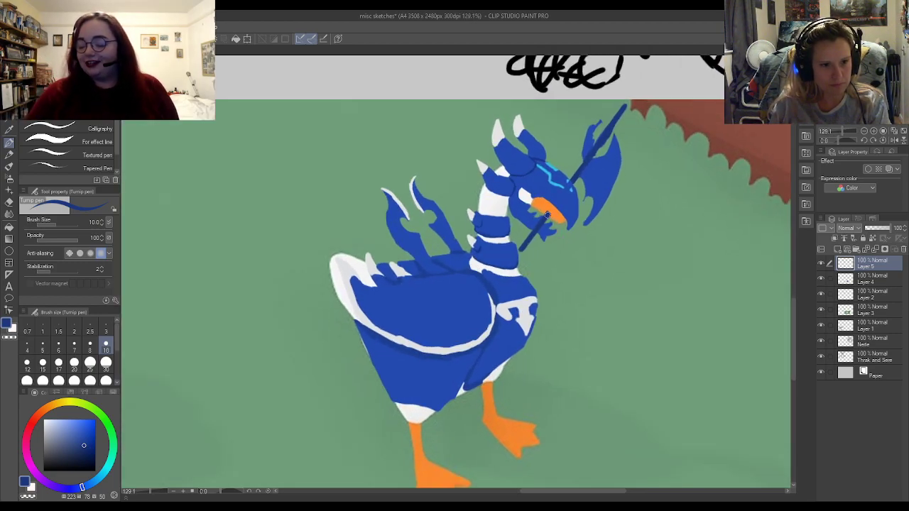
mouse_move(547, 213)
mouse_down()
mouse_move(425, 350)
mouse_move(430, 362)
mouse_move(441, 355)
mouse_move(423, 362)
mouse_move(426, 351)
mouse_move(419, 382)
mouse_up()
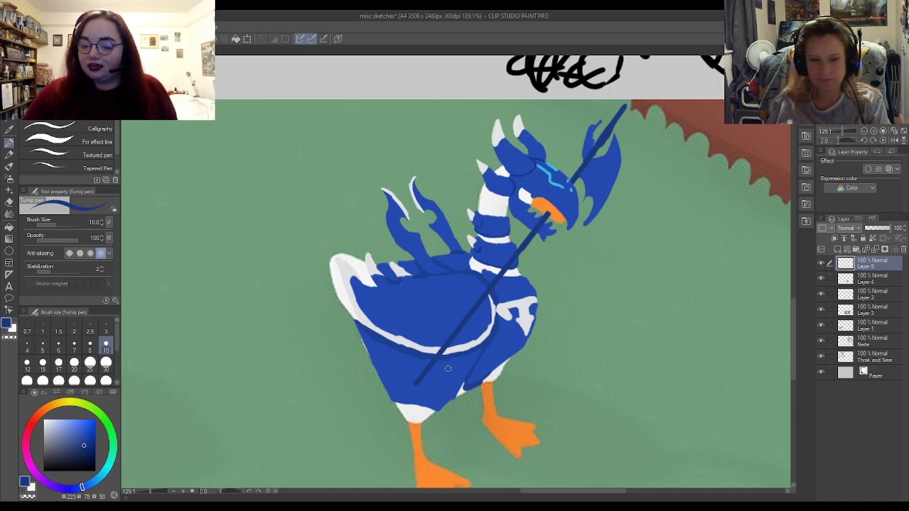
scroll(423, 384, down, 1)
scroll(383, 406, up, 2)
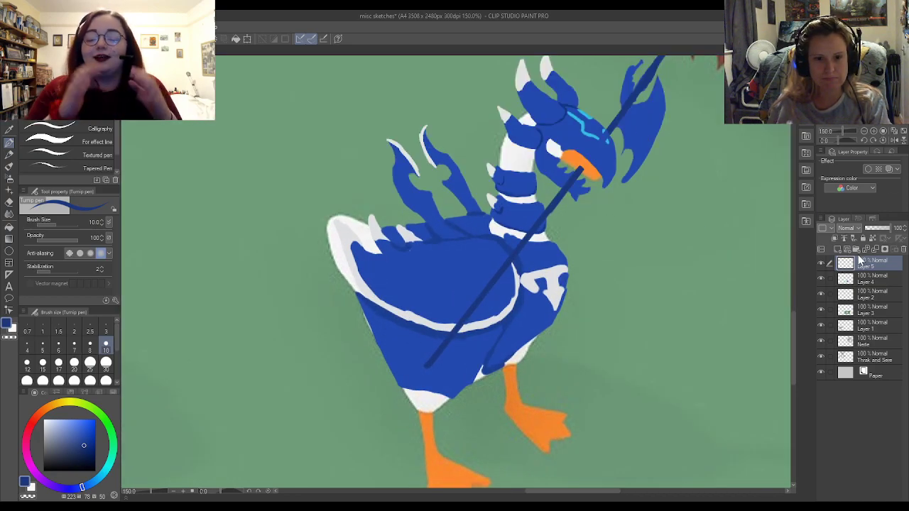
- Lock transparent pixels on Layer 5 and repaint the axe head in the shaft's dark blue
scroll(703, 165, down, 3)
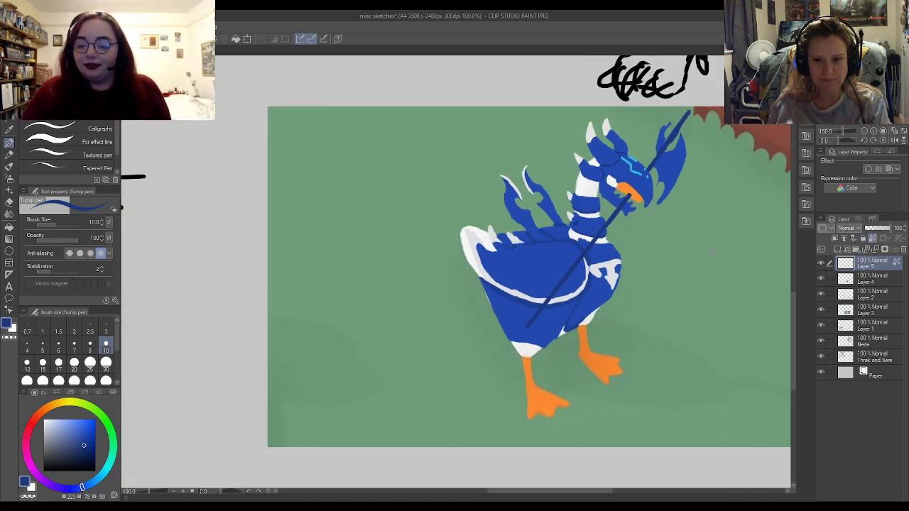
scroll(703, 165, up, 3)
mouse_move(586, 224)
mouse_down()
mouse_move(577, 241)
mouse_move(588, 257)
mouse_move(598, 214)
mouse_move(614, 209)
mouse_move(595, 274)
mouse_up()
drag(595, 177, 582, 173)
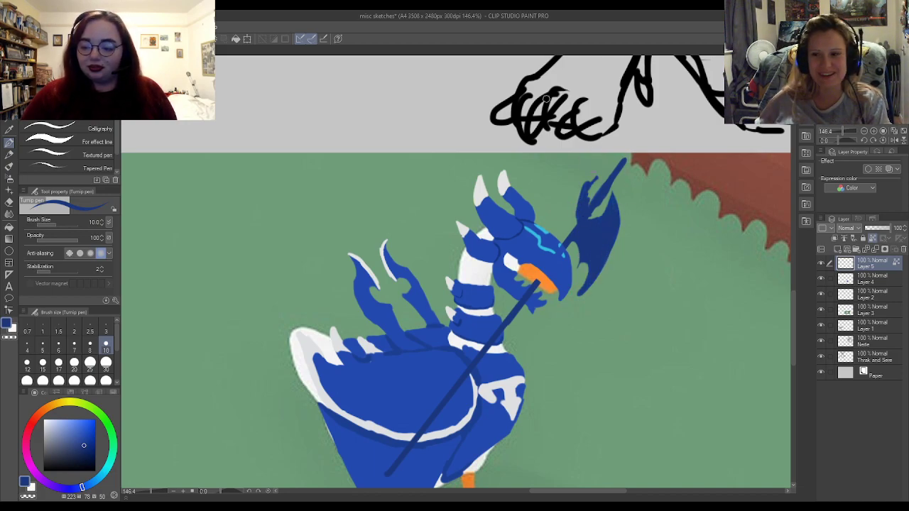
- Unlock transparent pixels on Layer 5 and paint a thick dark blue spike onto the shaft's lower end with the Turnip pen
scroll(543, 149, down, 3)
scroll(441, 358, up, 5)
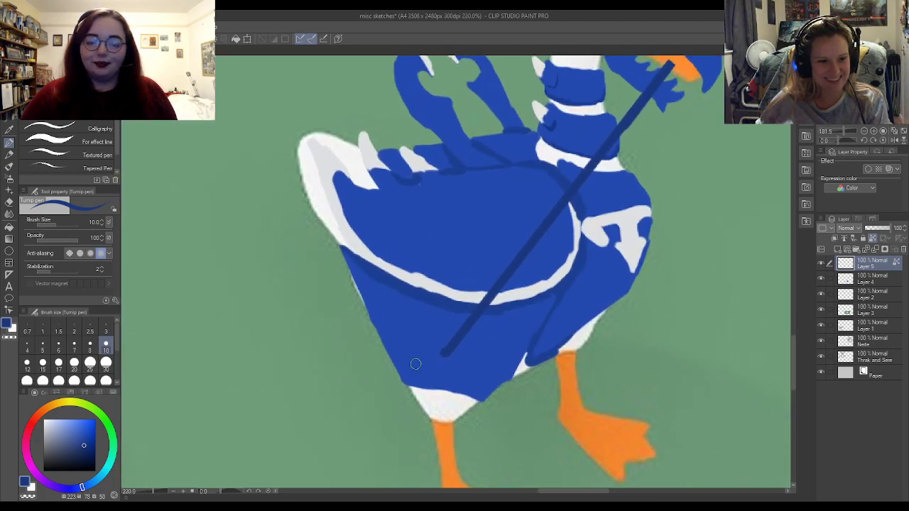
scroll(416, 364, up, 1)
click(870, 238)
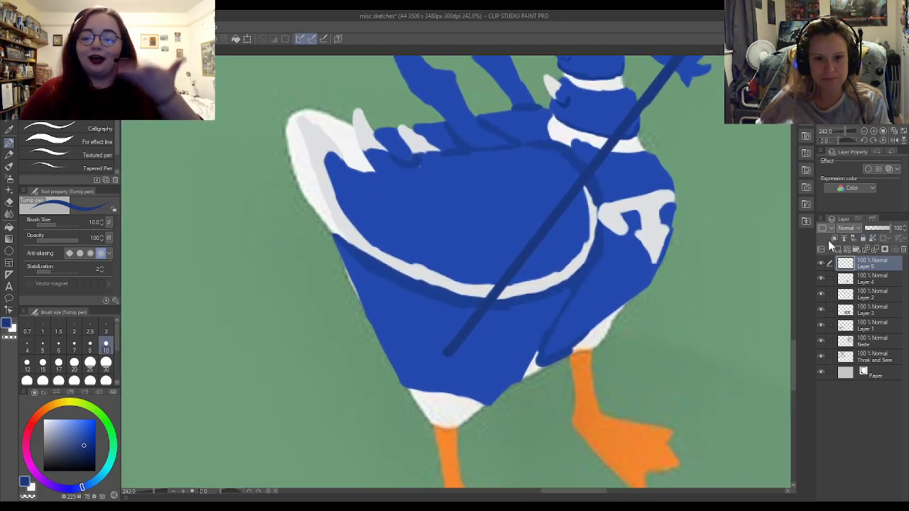
key(e)
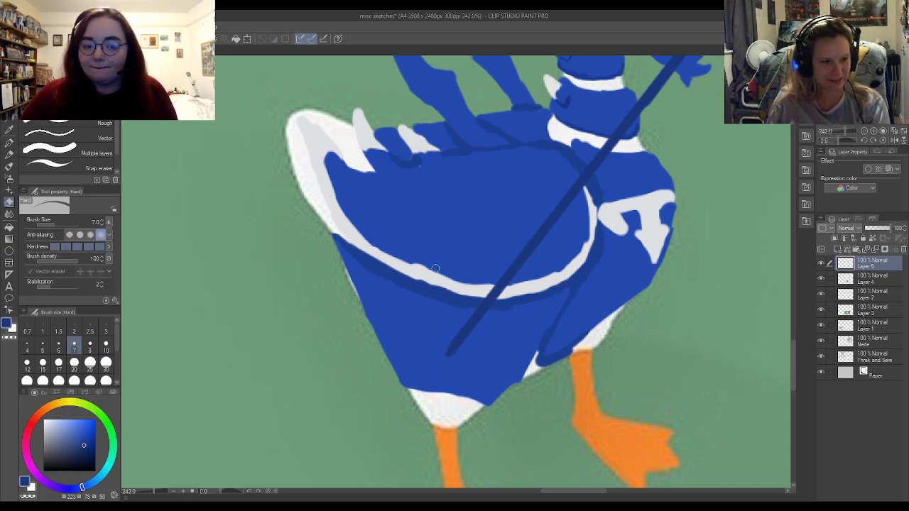
key(p)
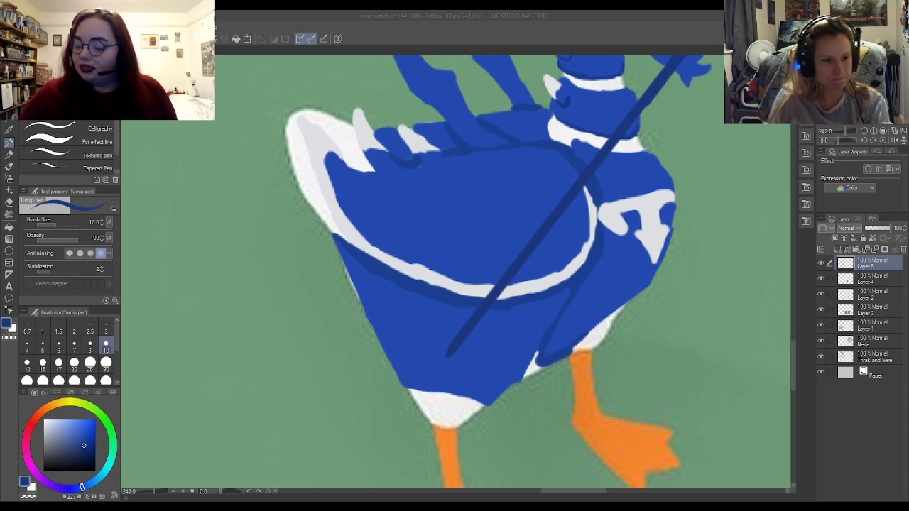
click(442, 359)
mouse_move(455, 348)
mouse_down()
mouse_move(429, 381)
mouse_move(462, 331)
mouse_move(412, 406)
mouse_move(463, 346)
mouse_move(407, 412)
mouse_up()
key(e)
key(p)
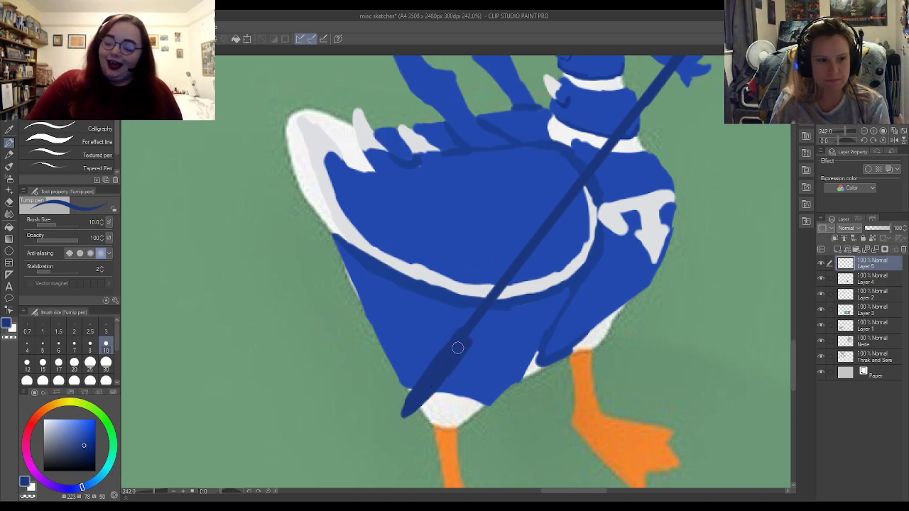
- Trim the edges of the shaft's lower spike with the Hard eraser so it tapers to a sharp point
key(e)
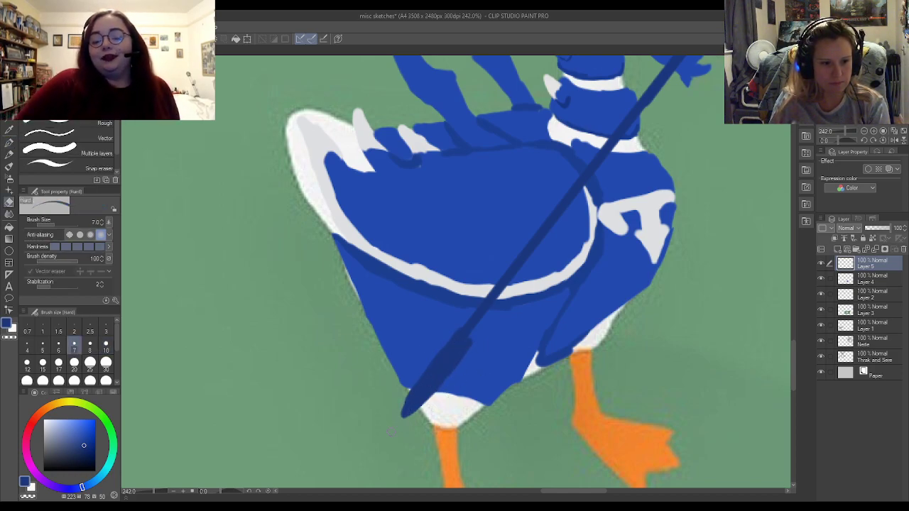
drag(402, 384, 417, 387)
drag(443, 338, 381, 435)
- Paint a dark blue barb beside the shaft just above the lower spike and sharpen its tip with the Hard eraser
key(p)
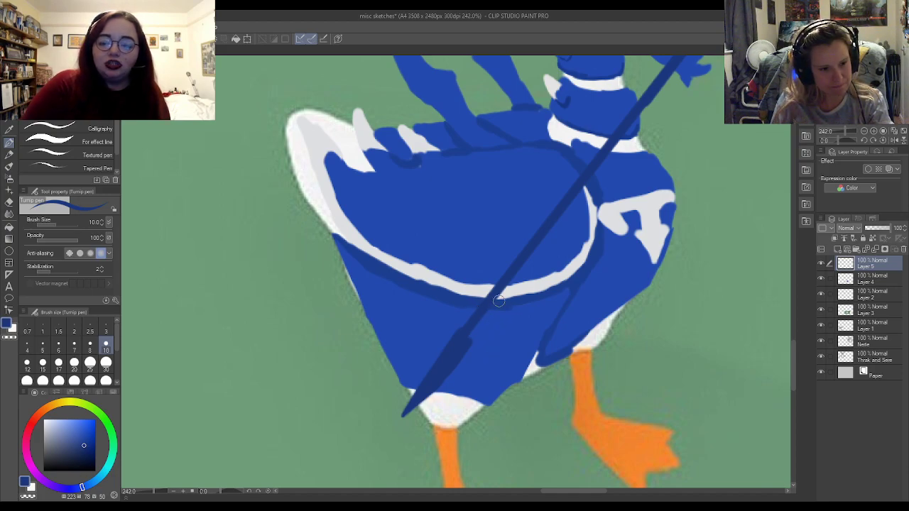
drag(510, 292, 500, 302)
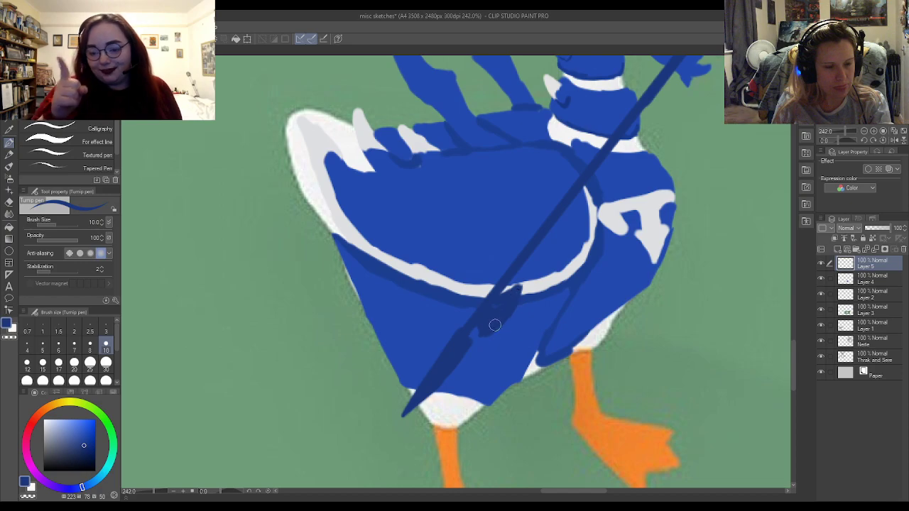
key(e)
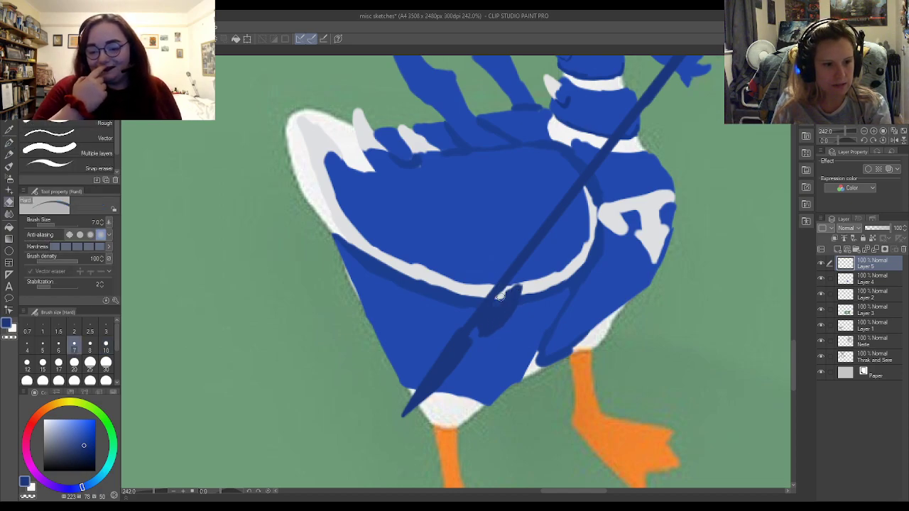
- Lock transparent pixels on Layer 5 and paint a dark yellow edge along the lower spike and the barb
key(p)
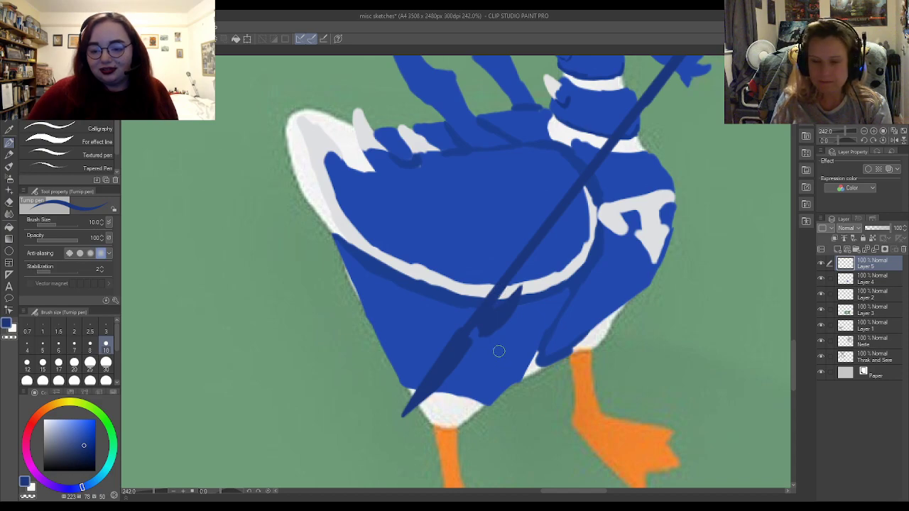
click(873, 239)
click(70, 408)
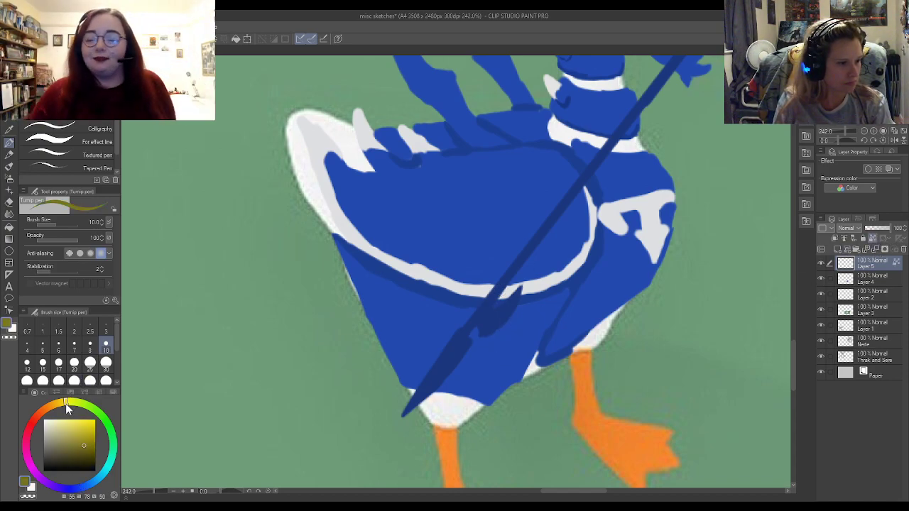
click(91, 433)
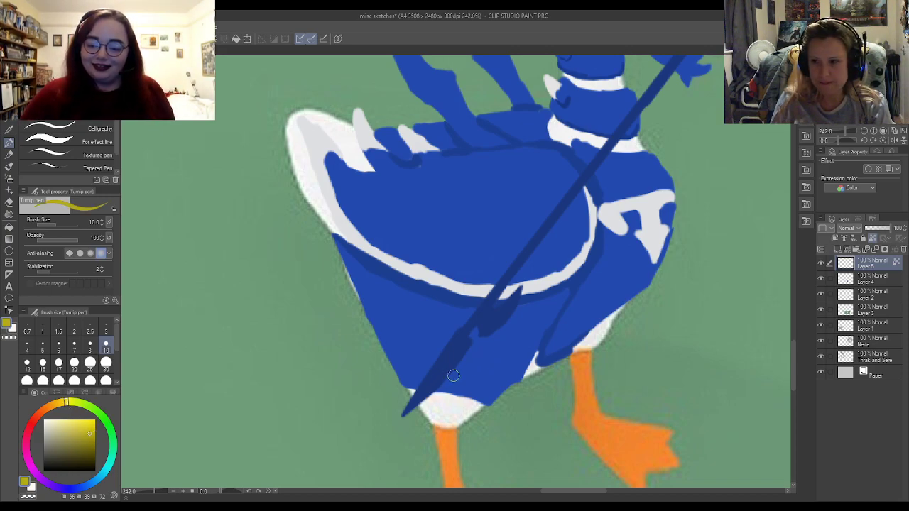
drag(470, 348, 405, 413)
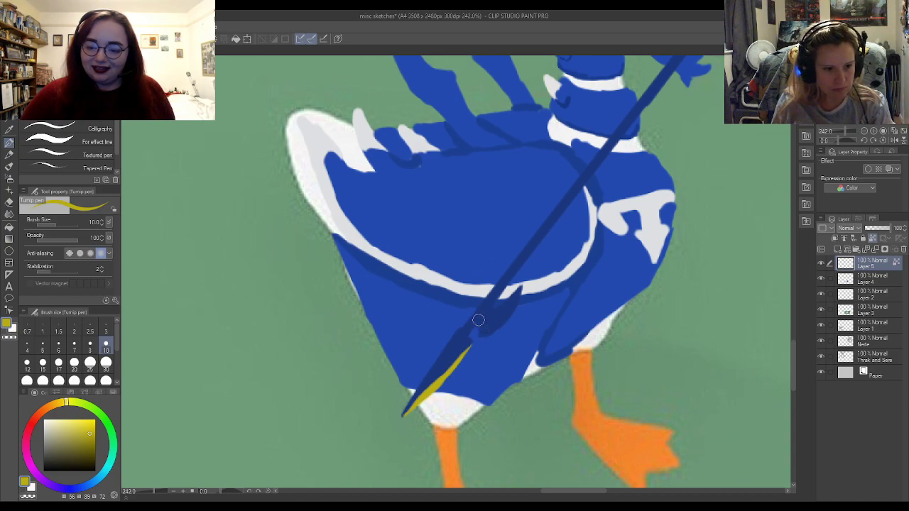
mouse_move(460, 359)
mouse_down()
mouse_move(478, 321)
mouse_move(494, 332)
mouse_move(522, 290)
mouse_up()
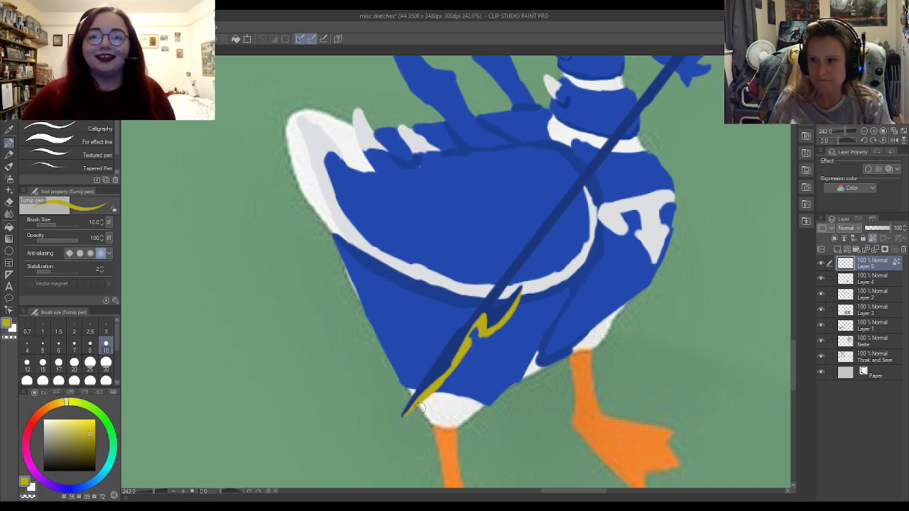
- Sample the axe head's dark blue, unlock transparent pixels on Layer 5, and erase the axe's small rear blade with the Hard eraser
scroll(420, 408, down, 4)
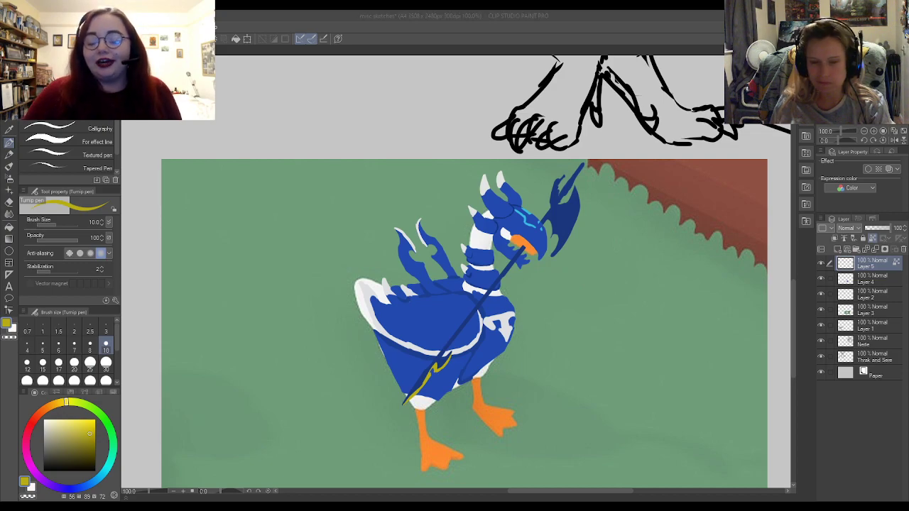
scroll(579, 189, up, 3)
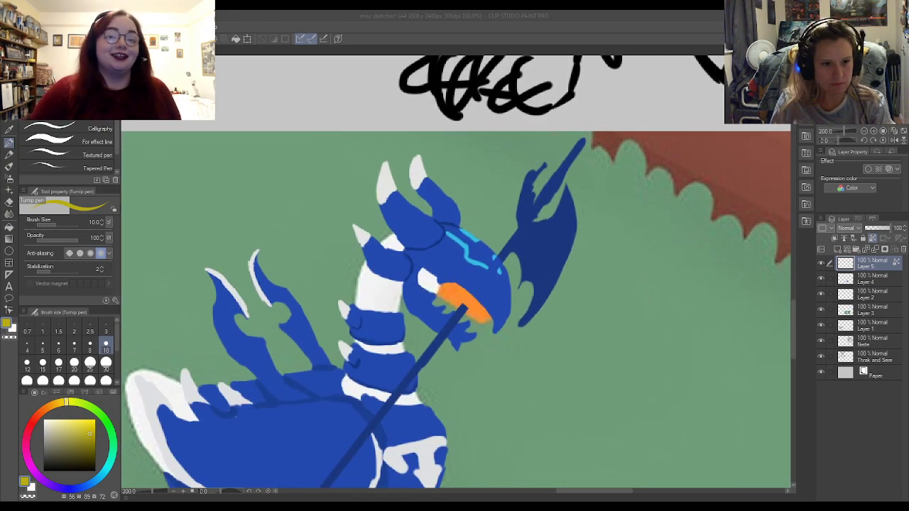
alt+click(548, 242)
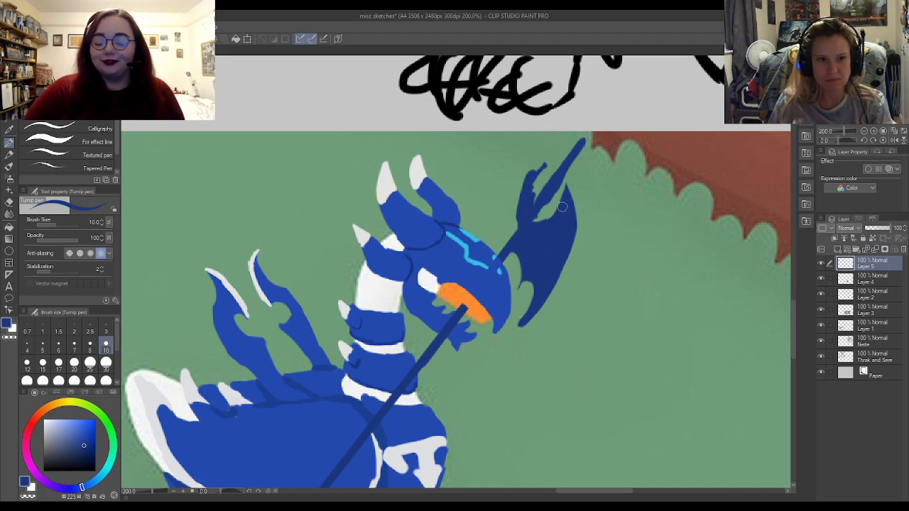
scroll(445, 238, down, 5)
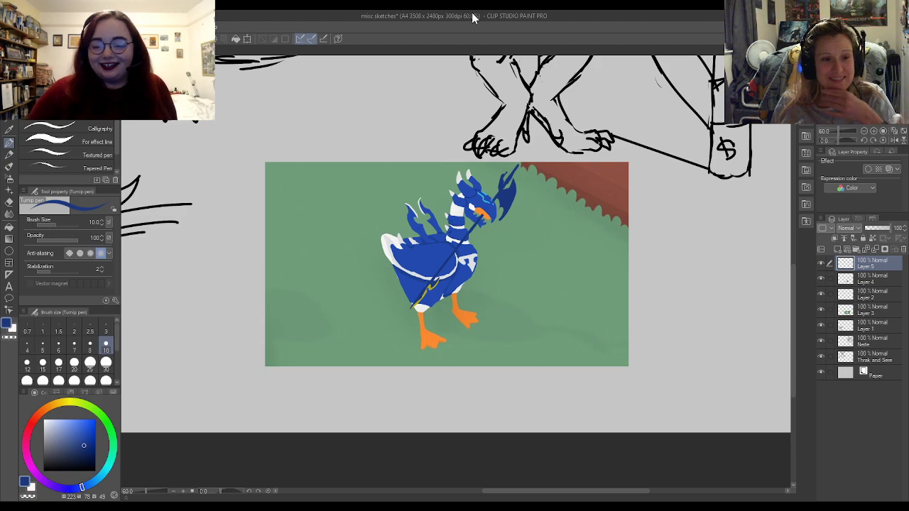
scroll(524, 144, up, 4)
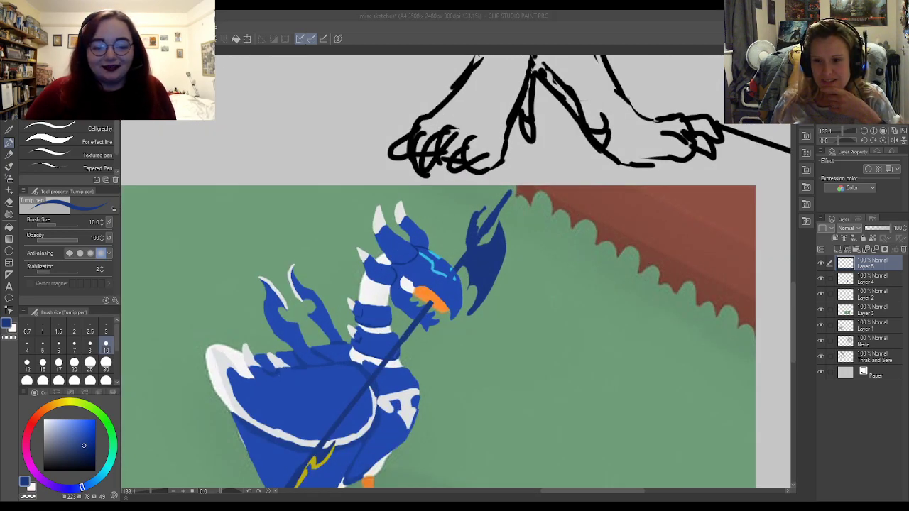
scroll(454, 202, up, 2)
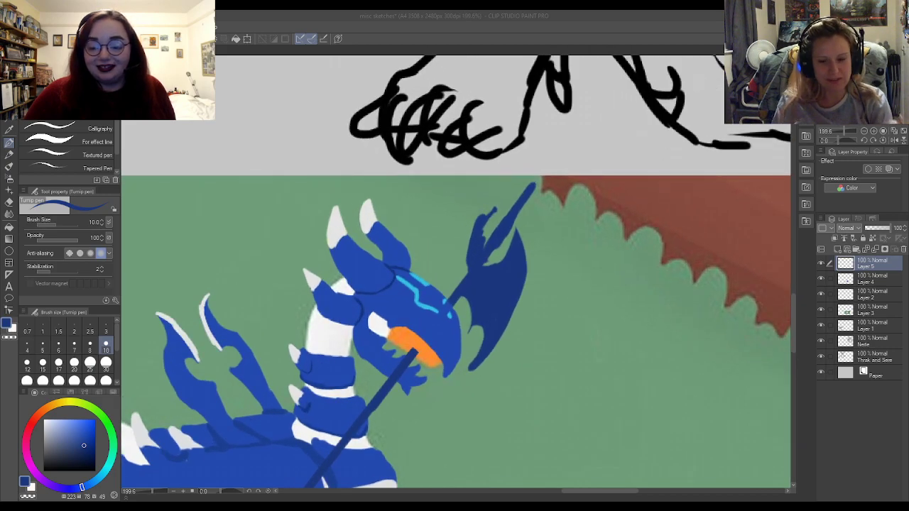
alt+click(518, 282)
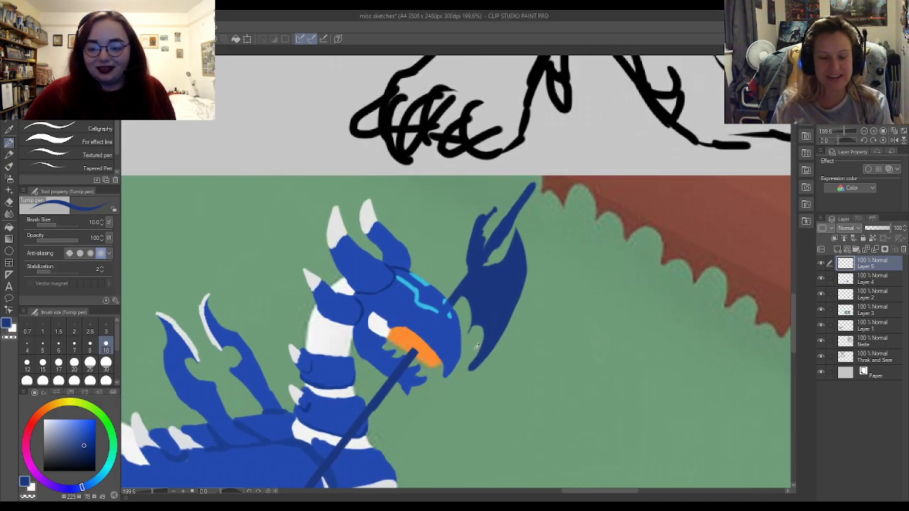
key(e)
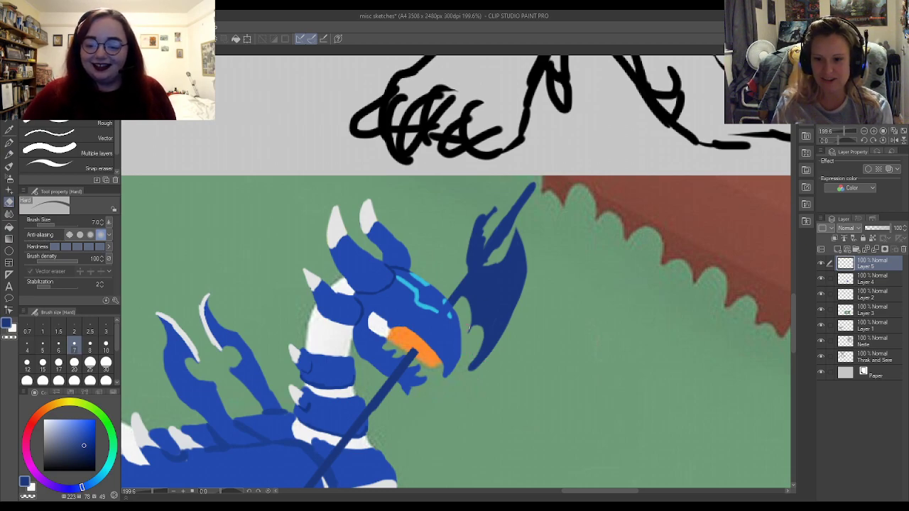
key(p)
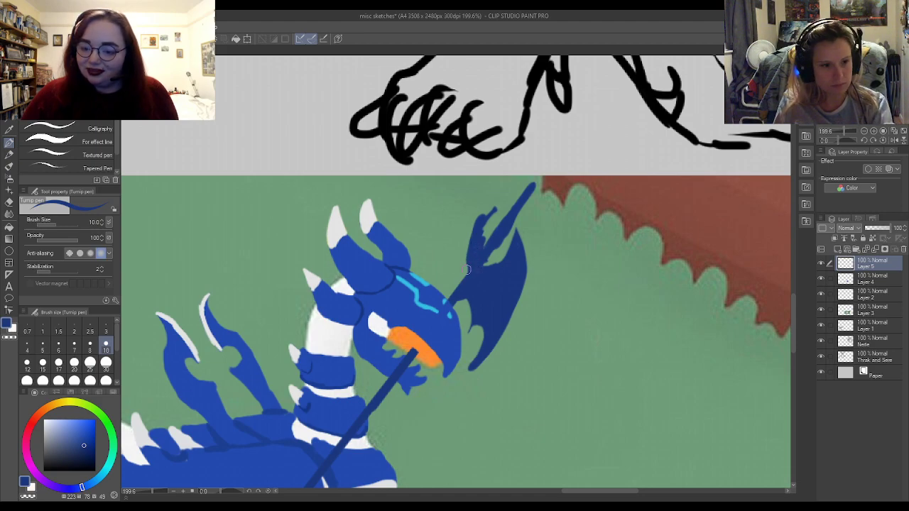
key(e)
drag(473, 251, 495, 206)
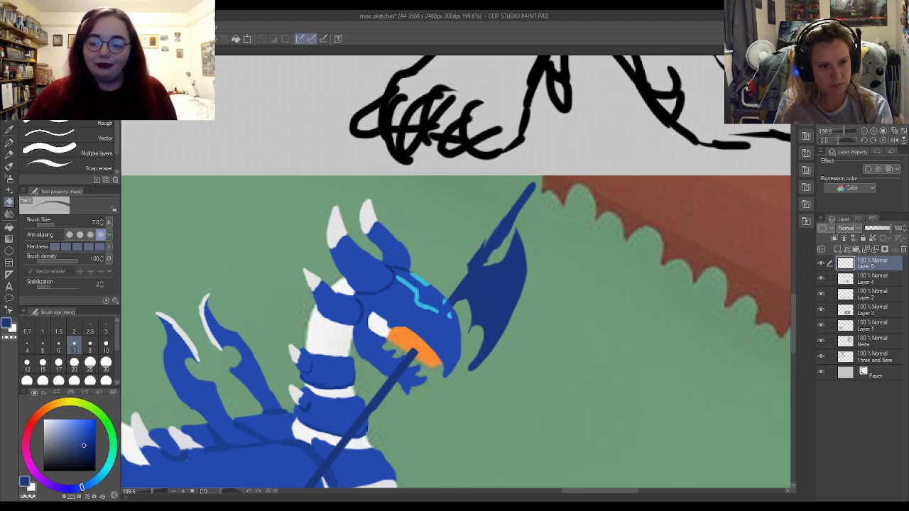
- Paint a dark blue hooked barb behind the axe head beside its top spike and refine its edges with the Hard eraser
key(p)
mouse_move(478, 262)
mouse_down()
mouse_move(477, 256)
mouse_move(472, 240)
mouse_move(489, 219)
mouse_move(468, 244)
mouse_up()
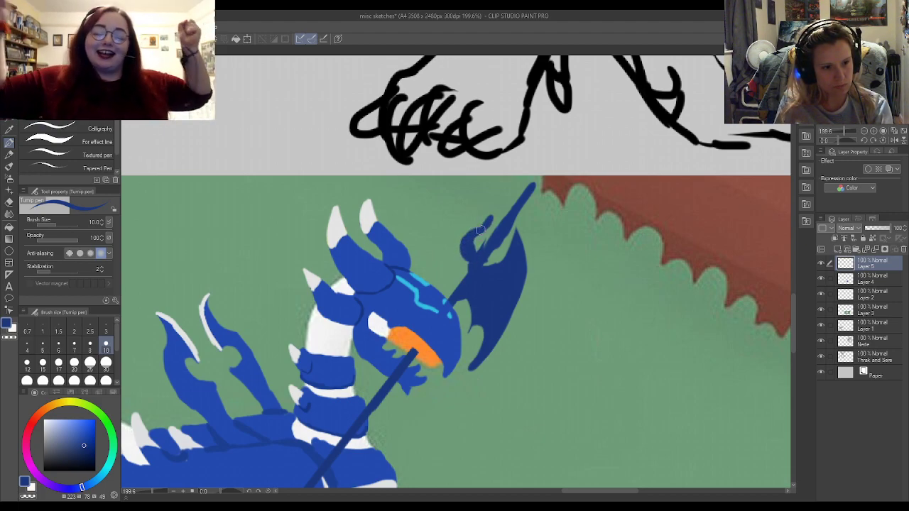
key(e)
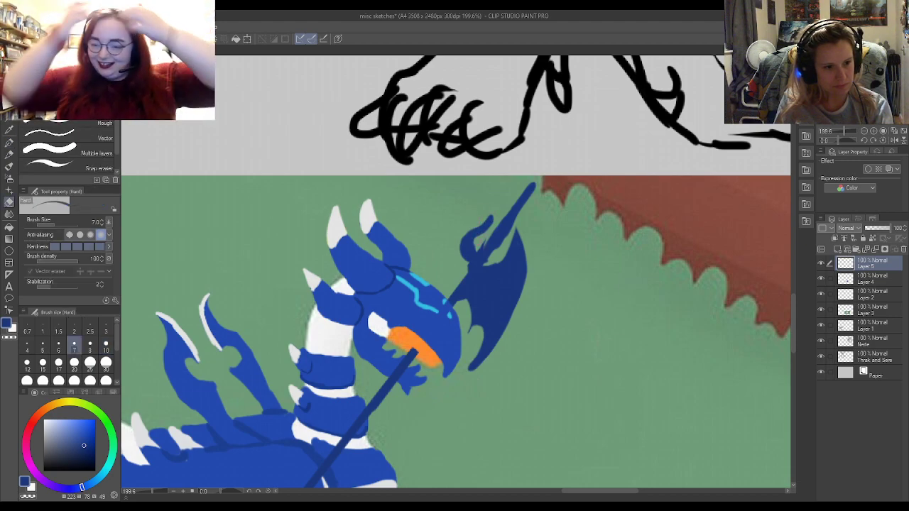
key(p)
key(e)
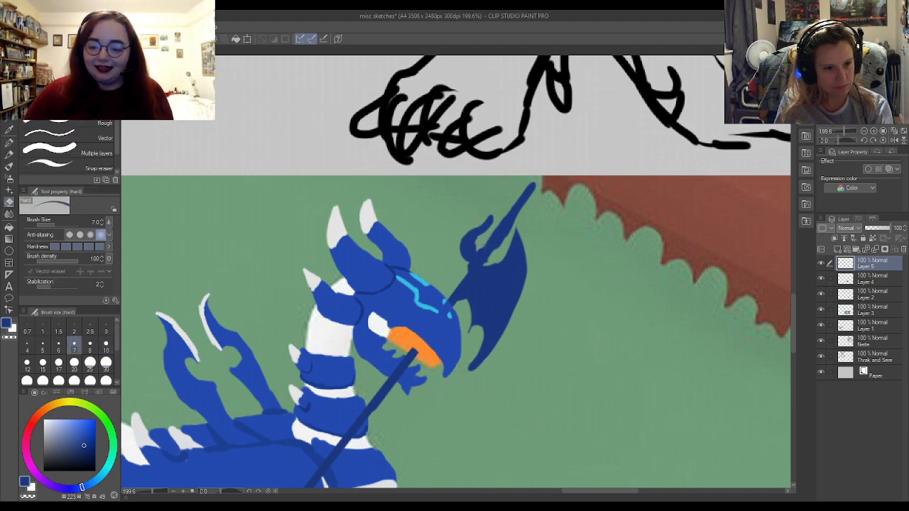
- Paint a smaller dark blue barb on the back of the axe head near the creature's forehead and shape it with the Hard eraser
key(p)
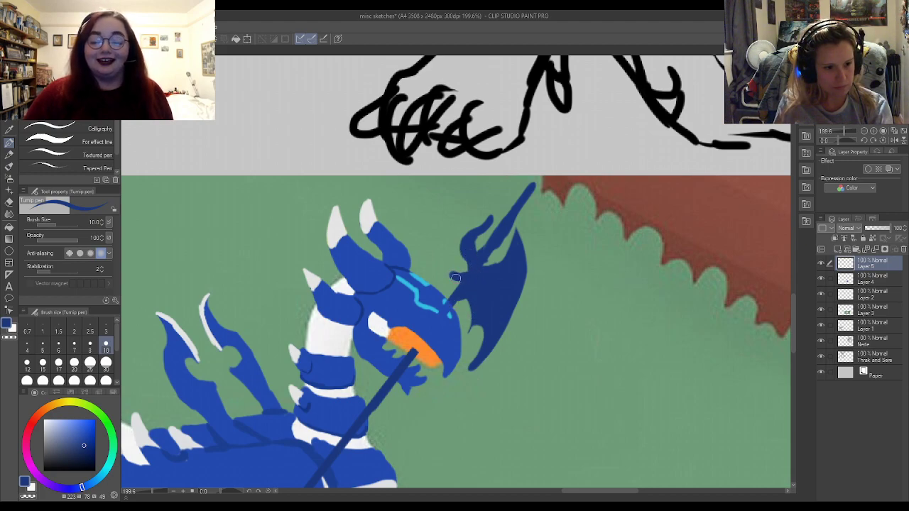
key(e)
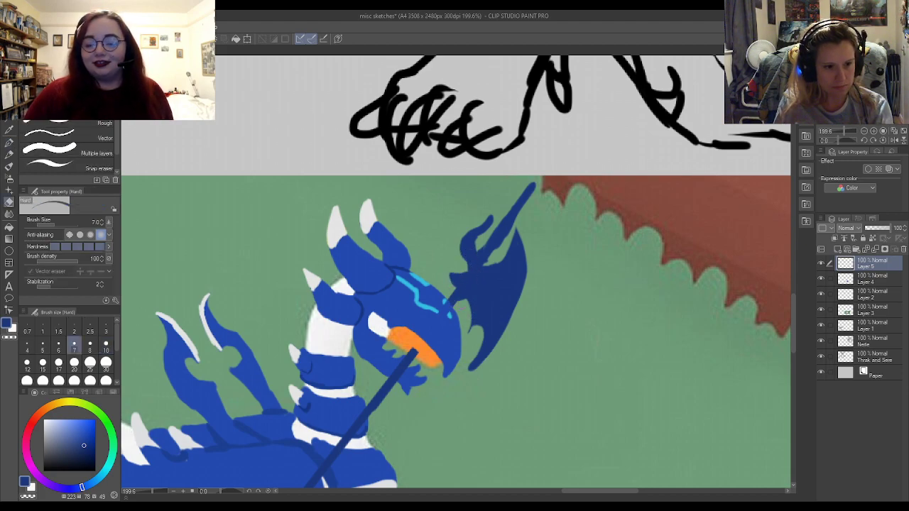
key(p)
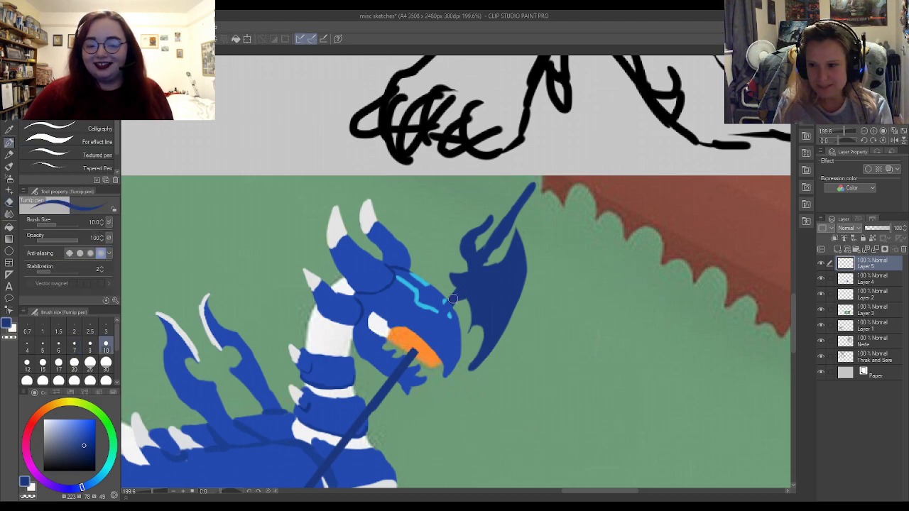
key(e)
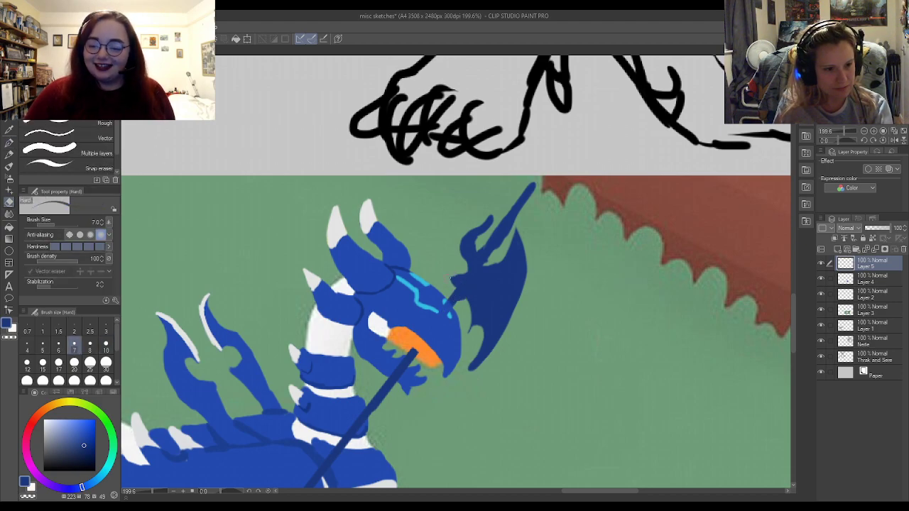
key(p)
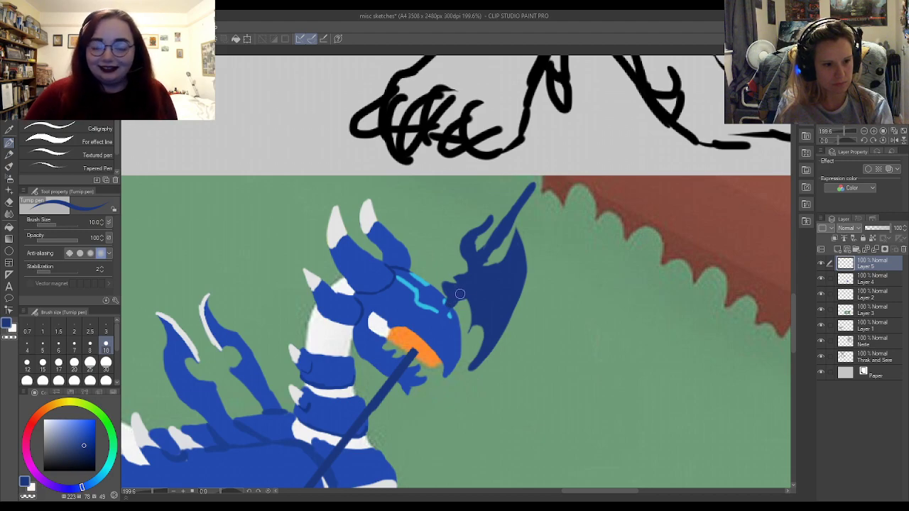
key(e)
key(p)
key(e)
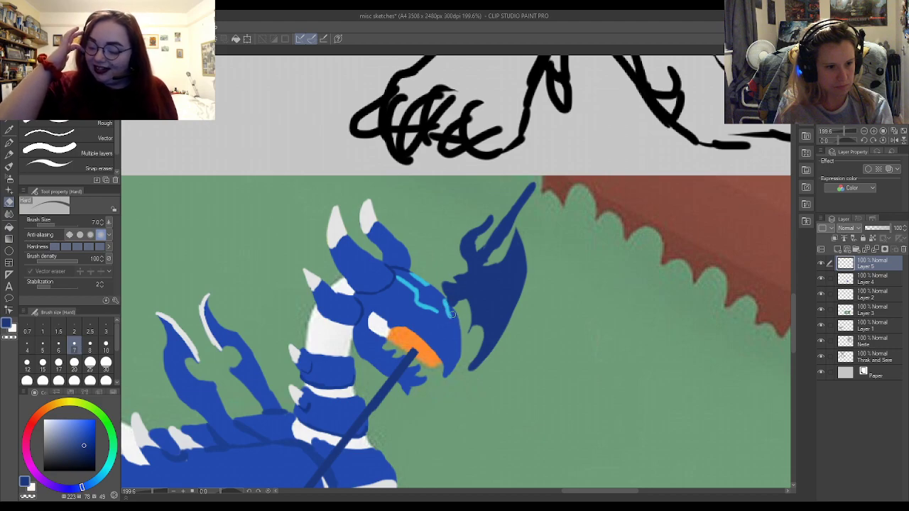
key(p)
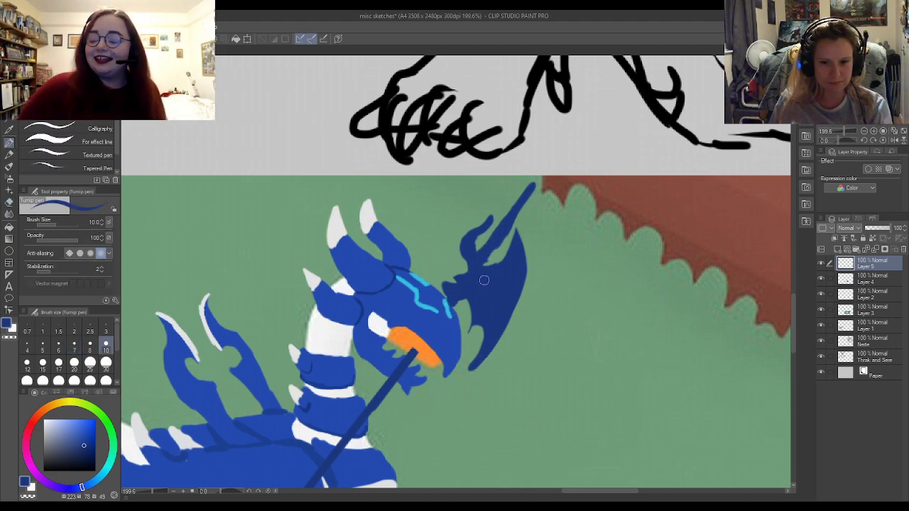
- Lock transparent pixels on Layer 5 and paint the lower spike's dark yellow onto the axe's rear hook and top spike
scroll(483, 280, down, 3)
scroll(367, 467, up, 2)
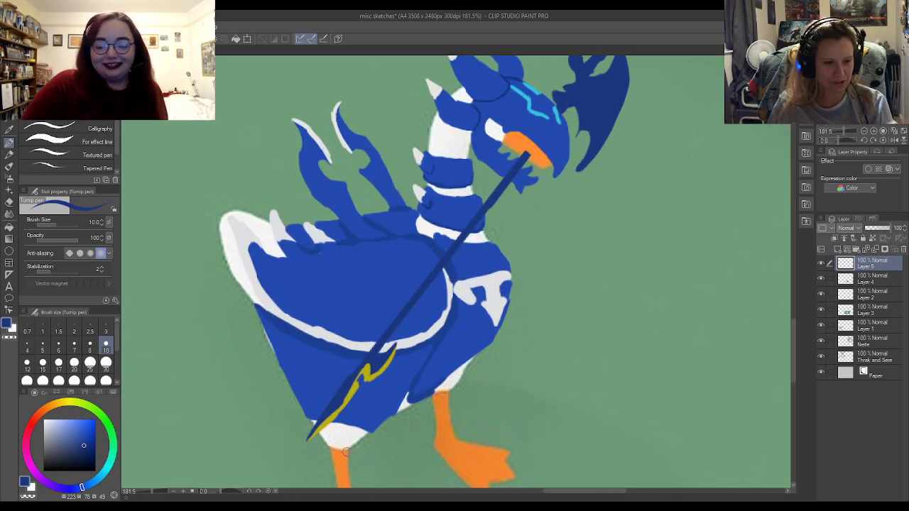
alt+click(357, 385)
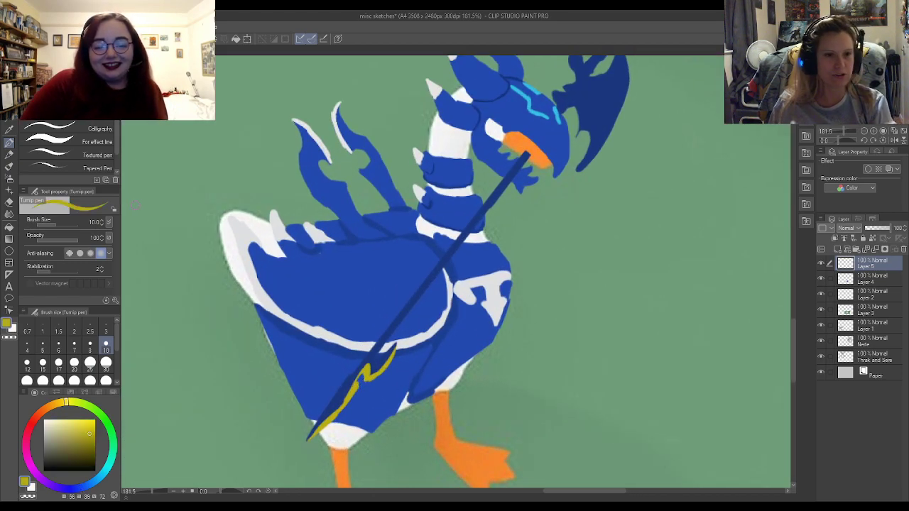
scroll(409, 82, down, 5)
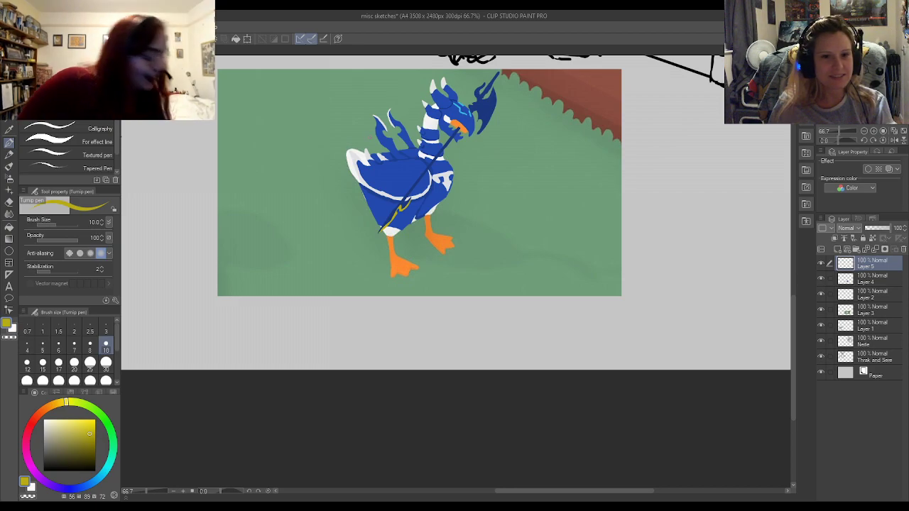
click(873, 238)
scroll(546, 250, down, 2)
scroll(497, 93, up, 4)
scroll(497, 182, up, 2)
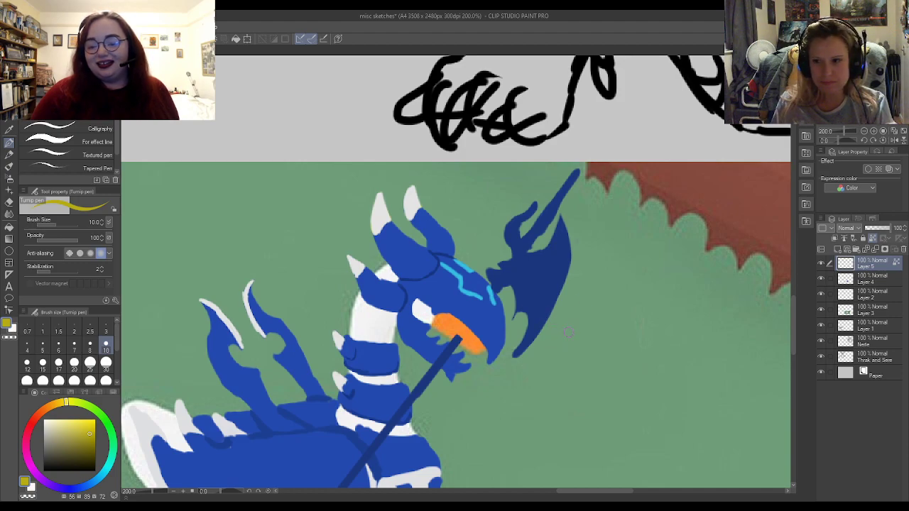
drag(535, 204, 525, 222)
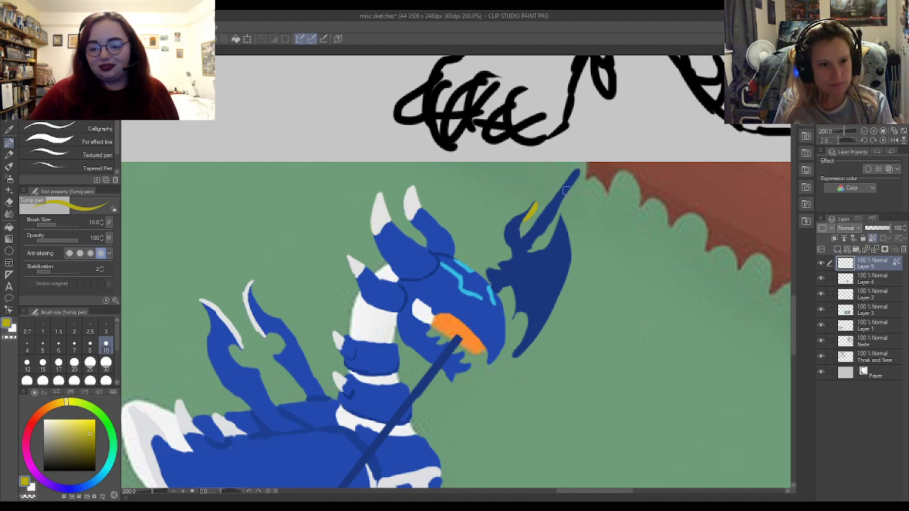
drag(547, 213, 576, 173)
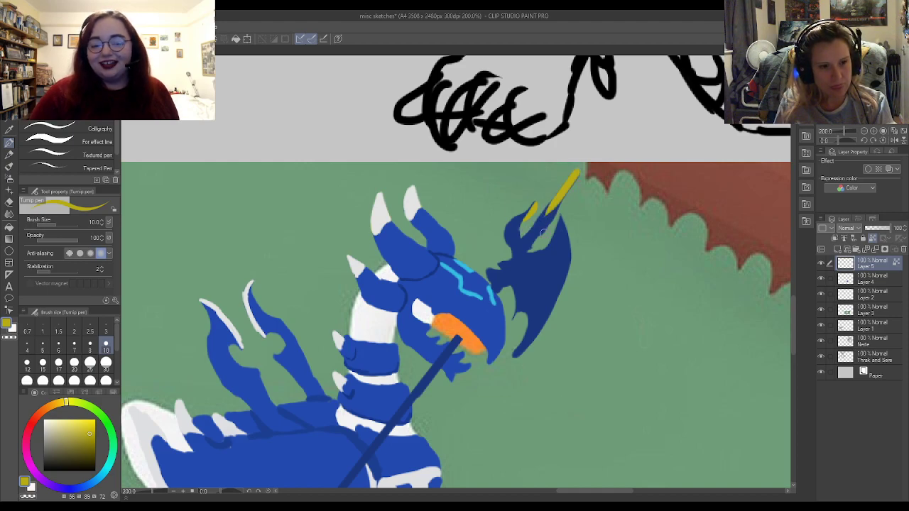
- Thin the yellow on the axe's top spike and rear hook to narrow edges by painting over it in the axe's dark blue
alt+click(534, 268)
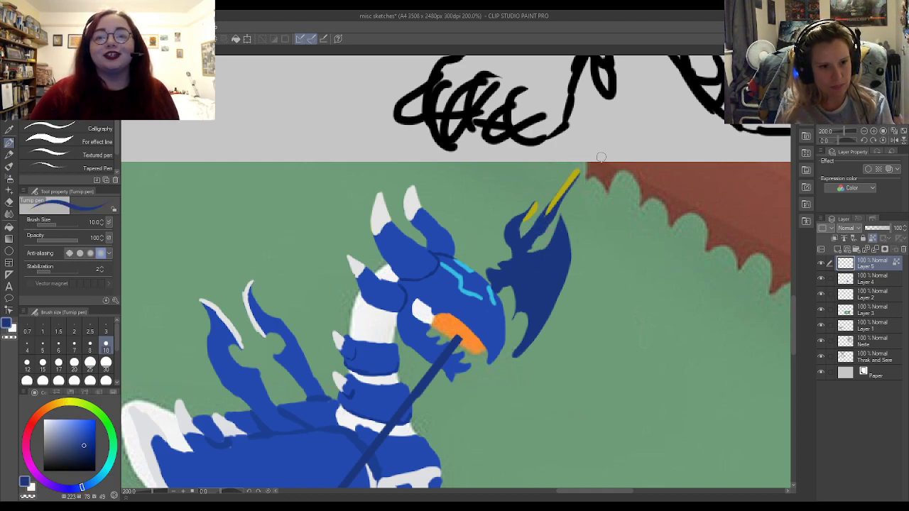
drag(565, 192, 581, 171)
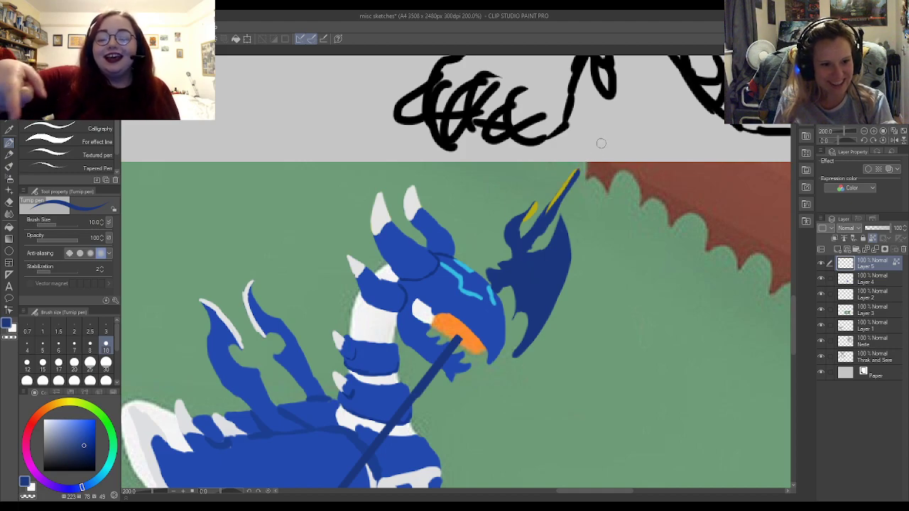
alt+click(534, 209)
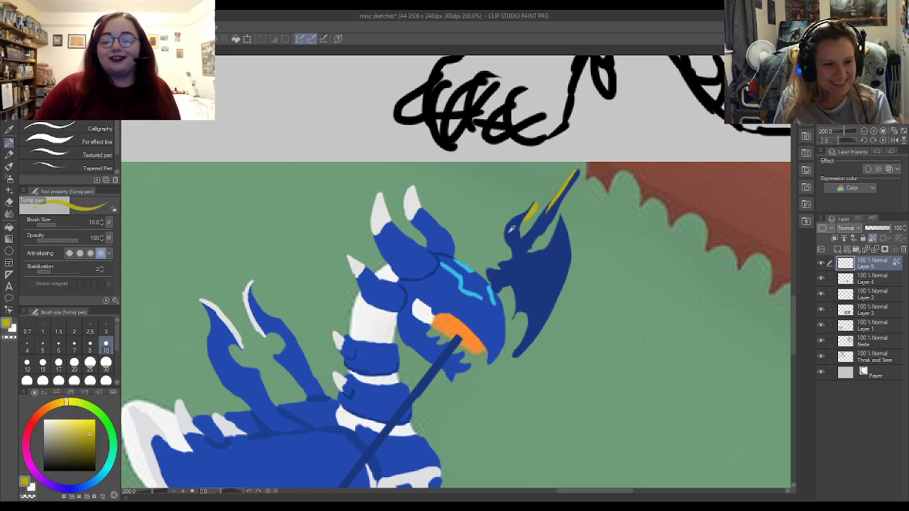
alt+click(511, 227)
mouse_move(511, 226)
mouse_down()
mouse_move(531, 203)
mouse_move(521, 216)
mouse_up()
- Paint a dark yellow lightning-shaped zigzag down the axe blade and neaten it with the blade's dark blue
alt+click(534, 213)
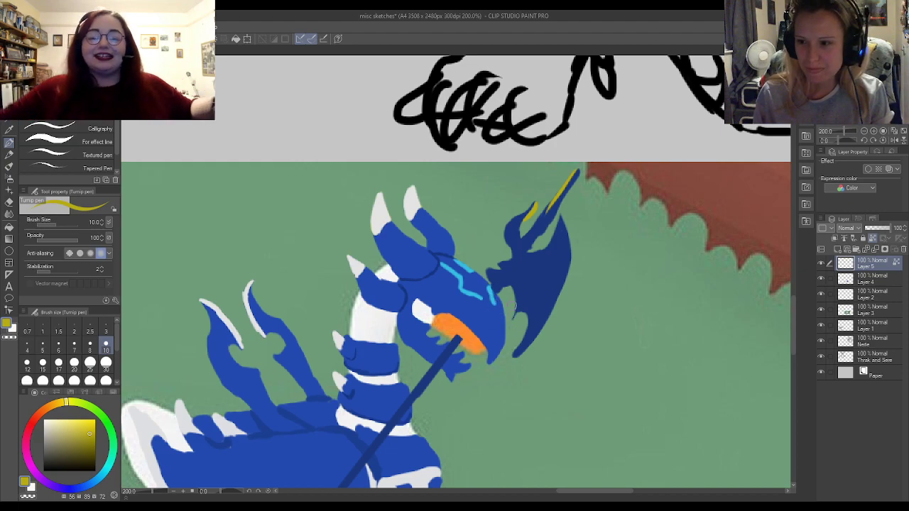
mouse_move(534, 265)
mouse_down()
mouse_move(550, 259)
mouse_move(524, 338)
mouse_up()
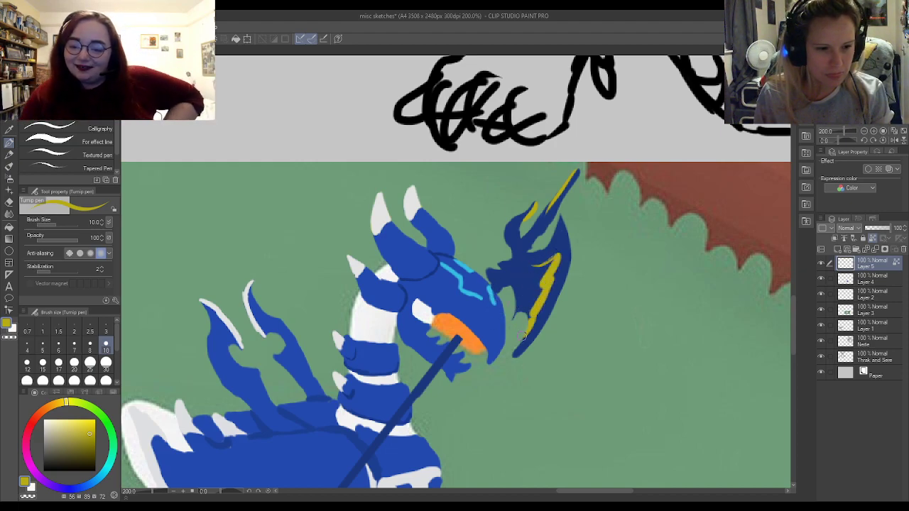
alt+click(529, 306)
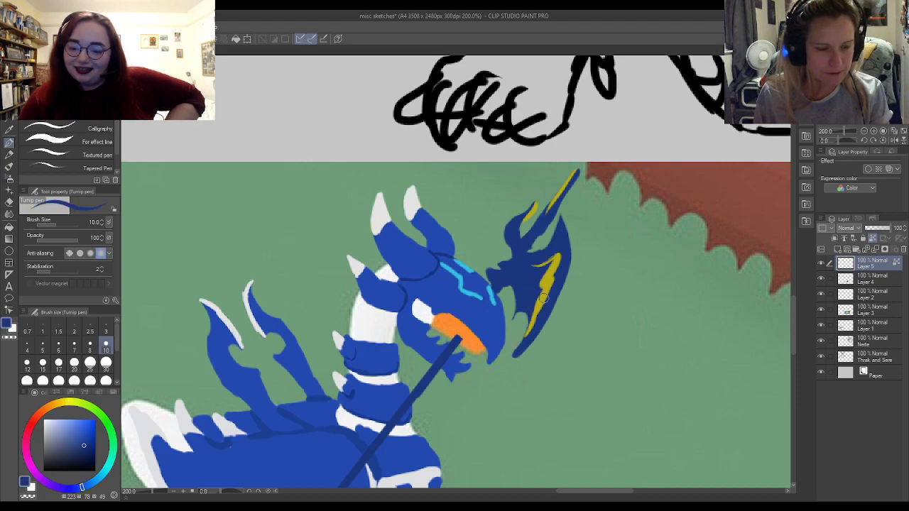
- Paint a dark red line over the yellow zigzag on the axe blade with the Turnip pen at size 7
click(31, 427)
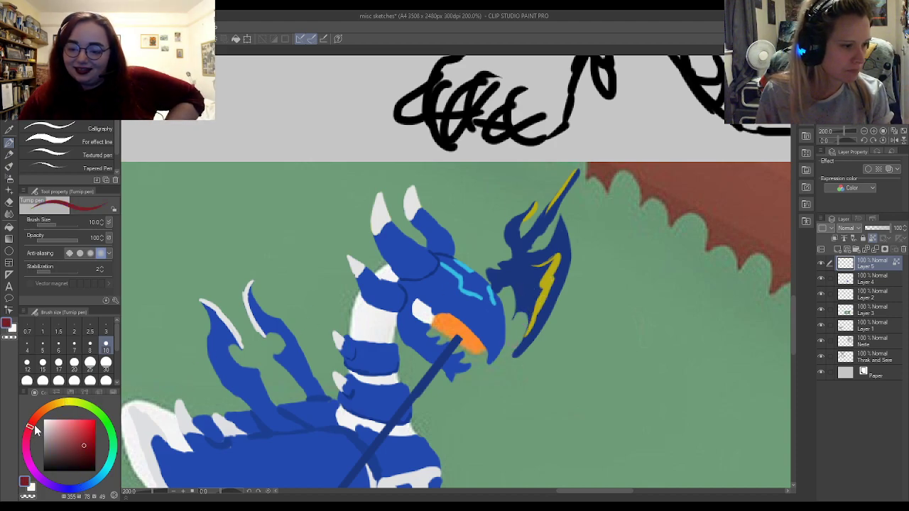
click(74, 346)
mouse_move(538, 270)
mouse_down()
mouse_move(557, 256)
mouse_move(524, 339)
mouse_up()
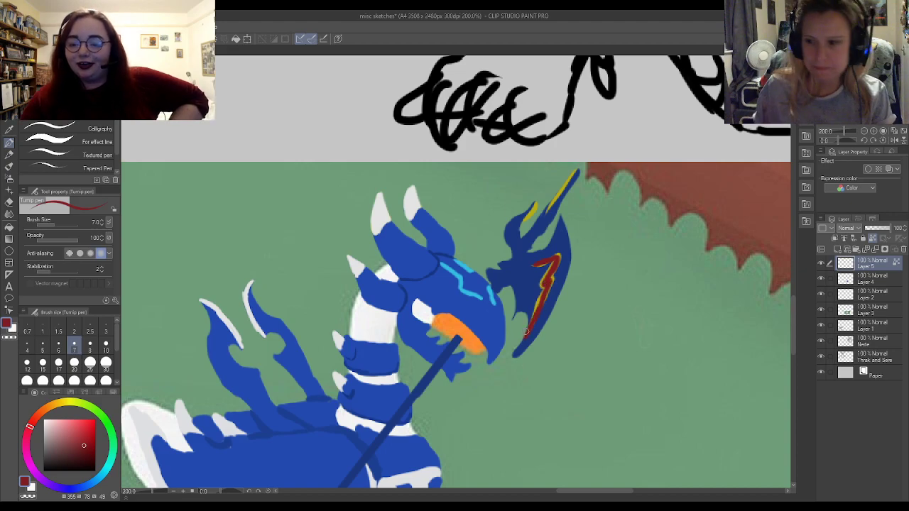
- Check the whole creature and its axe, and save the misc sketches file
scroll(516, 314, down, 5)
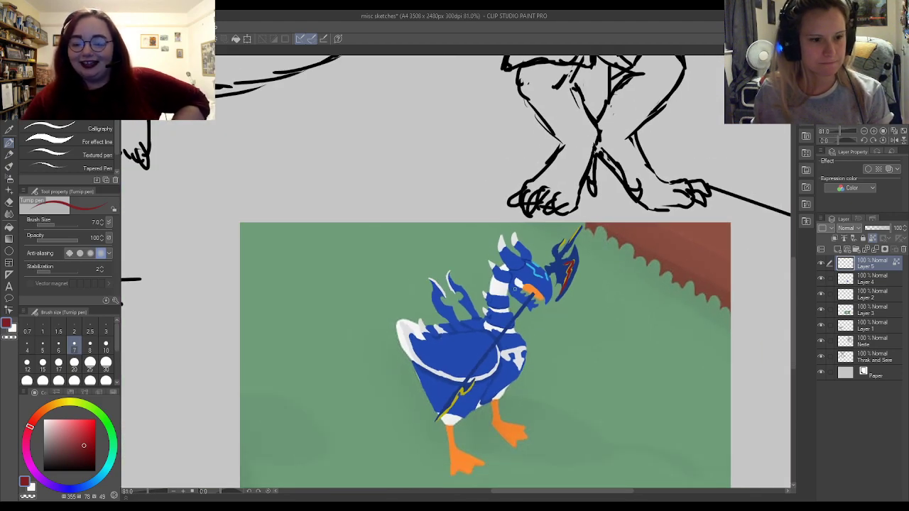
scroll(497, 338, up, 5)
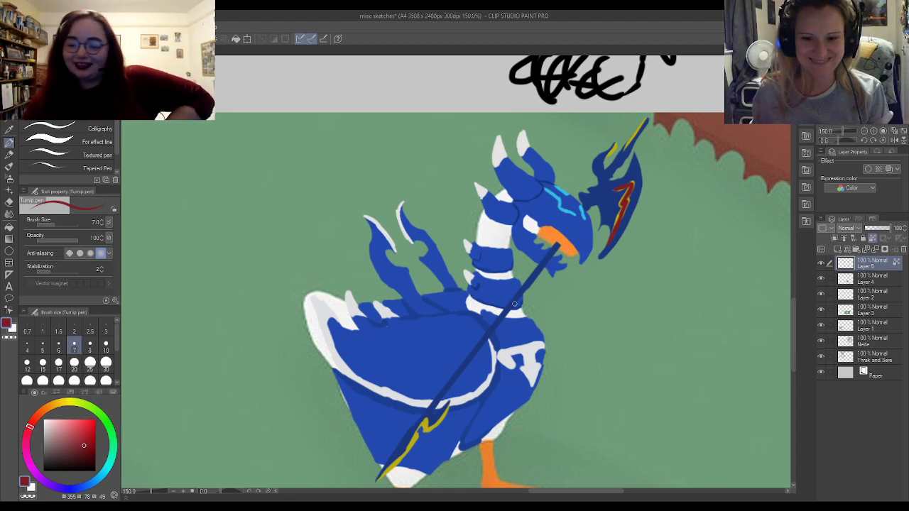
scroll(412, 359, down, 4)
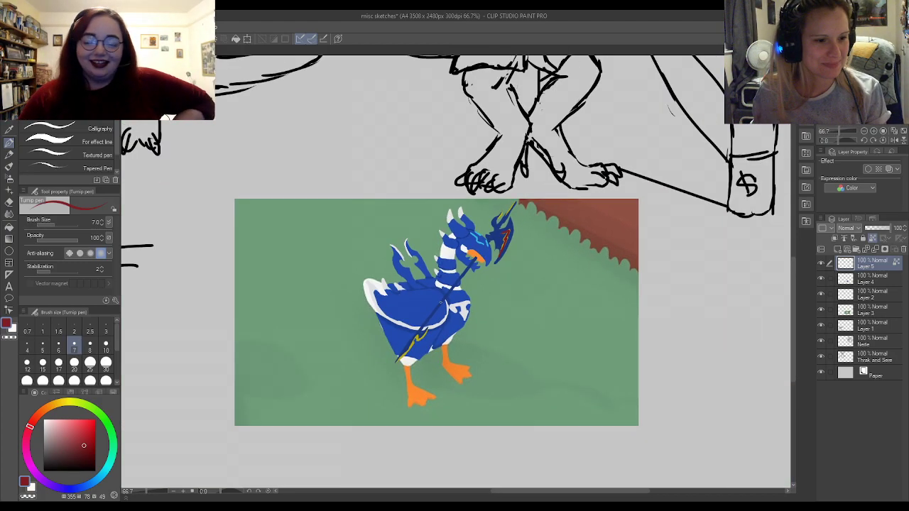
scroll(430, 377, up, 2)
scroll(431, 375, up, 1)
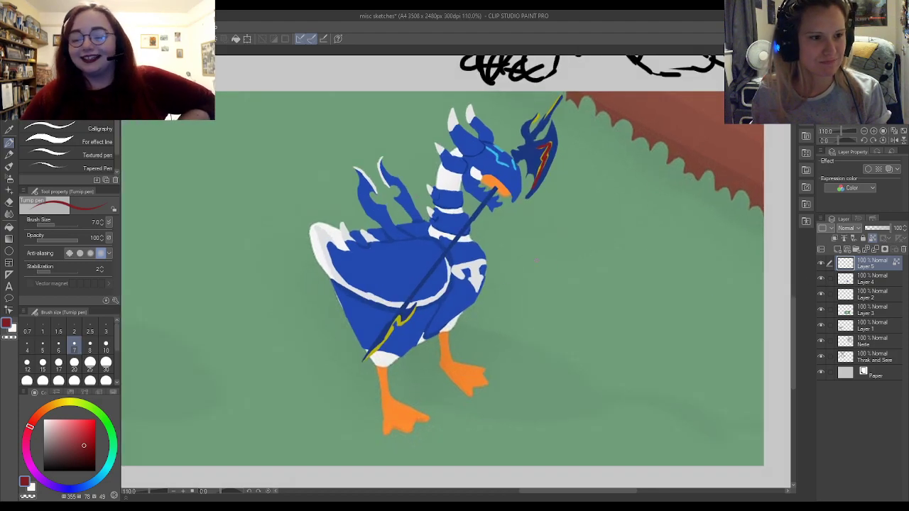
scroll(426, 243, up, 1)
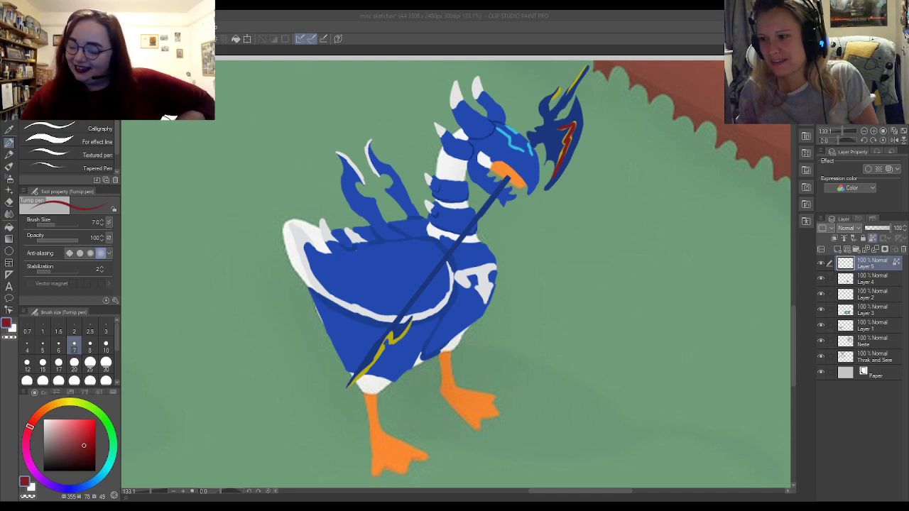
click(634, 358)
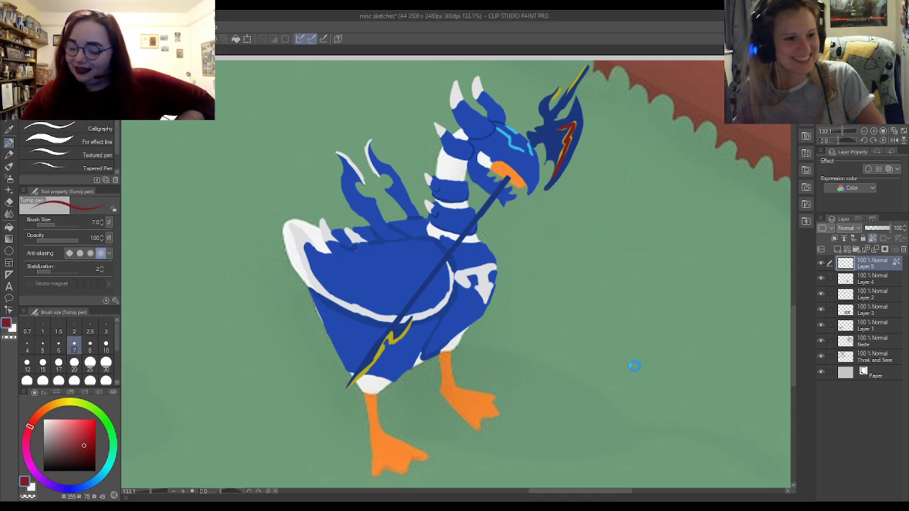
key(ctrl+s)
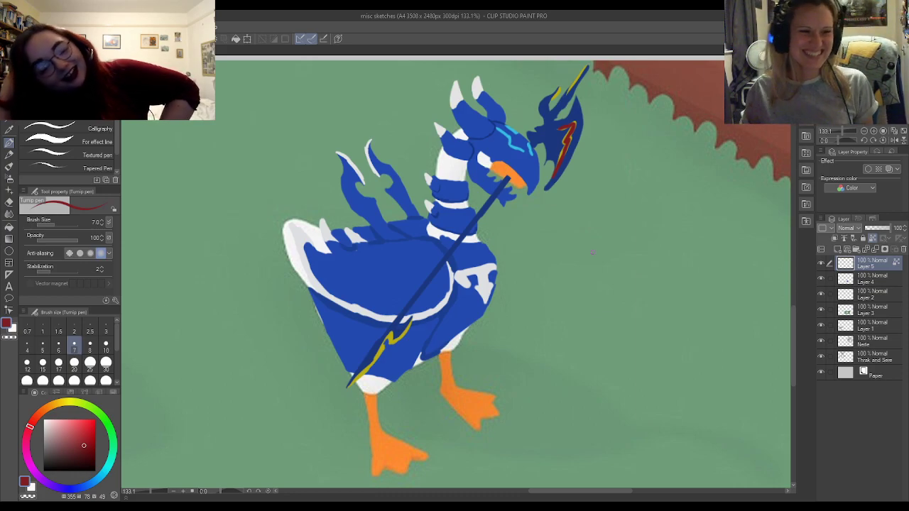
key(ctrl+minus)
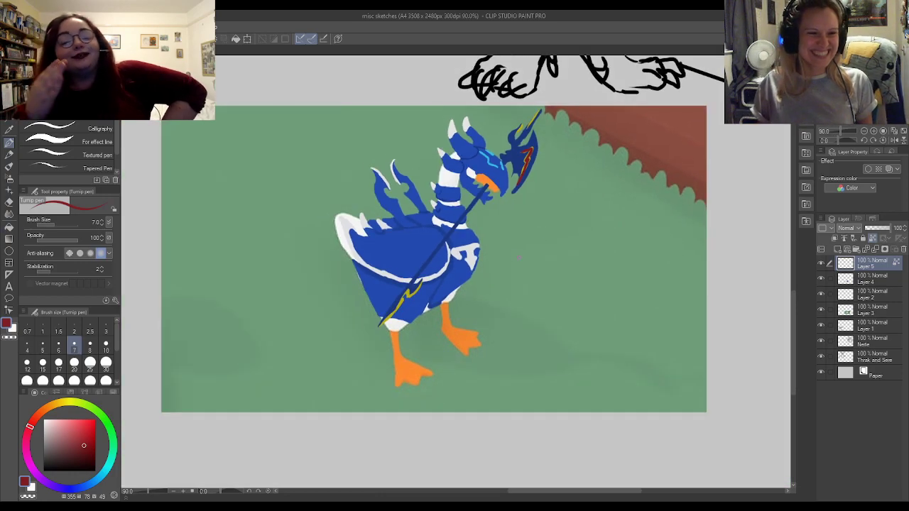
scroll(518, 258, down, 3)
scroll(525, 241, up, 3)
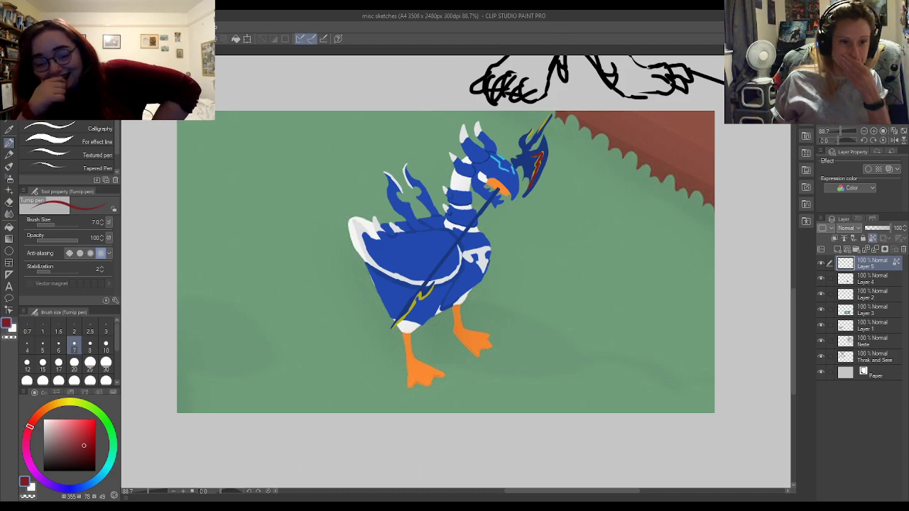
scroll(543, 247, down, 6)
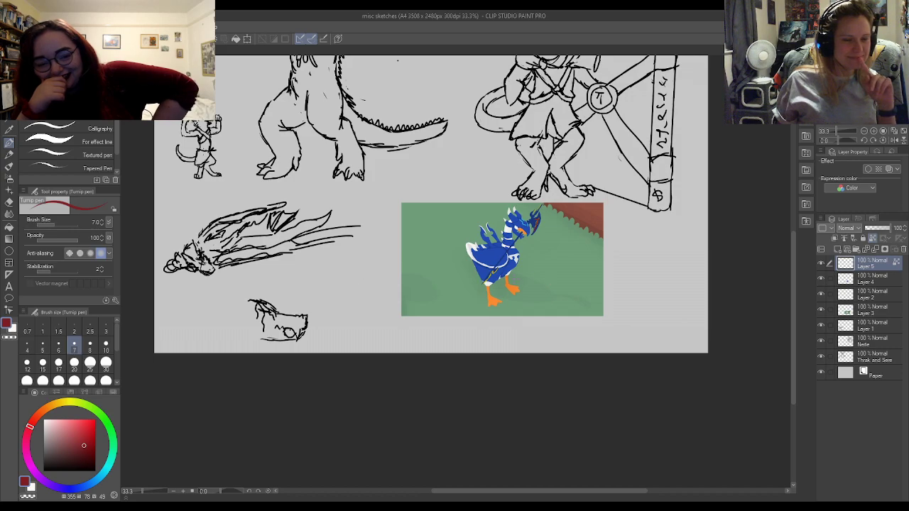
scroll(556, 243, up, 6)
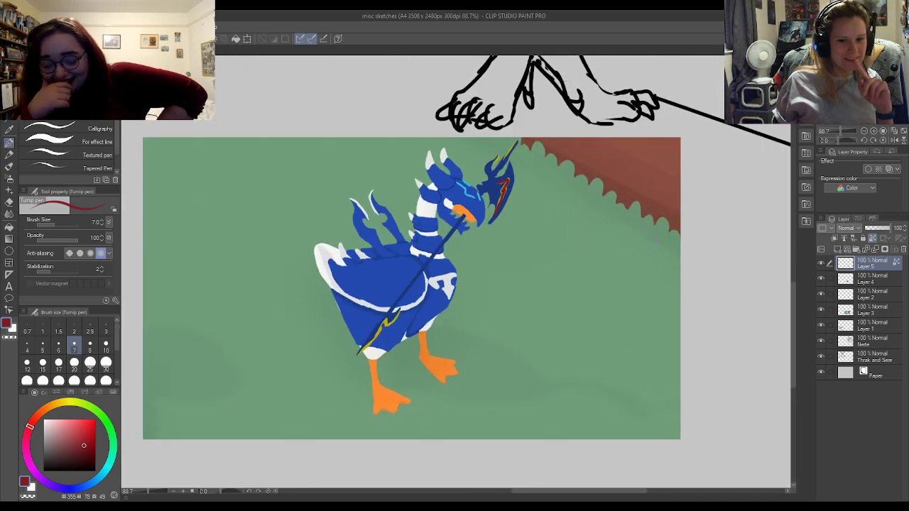
- Set the Turnip pen to the head markings' light blue at size 5 and make Layer 4 the active layer
scroll(556, 242, up, 1)
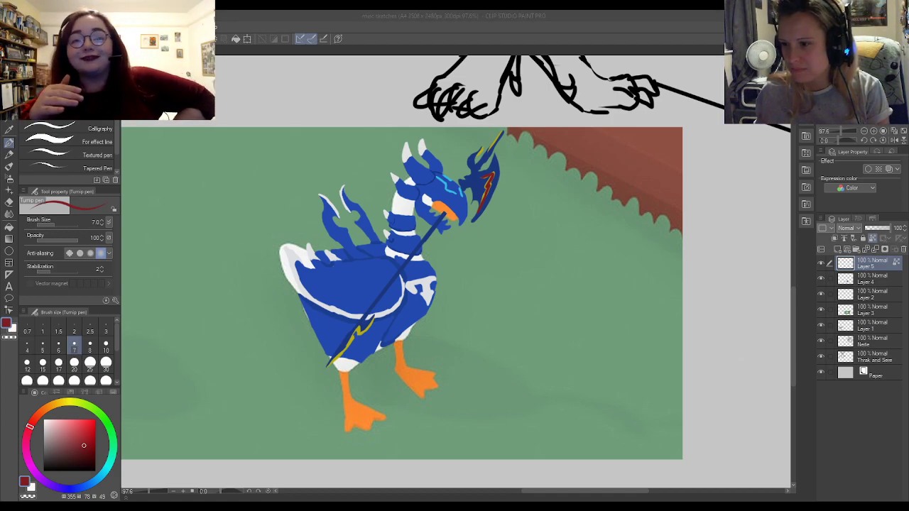
scroll(438, 170, up, 3)
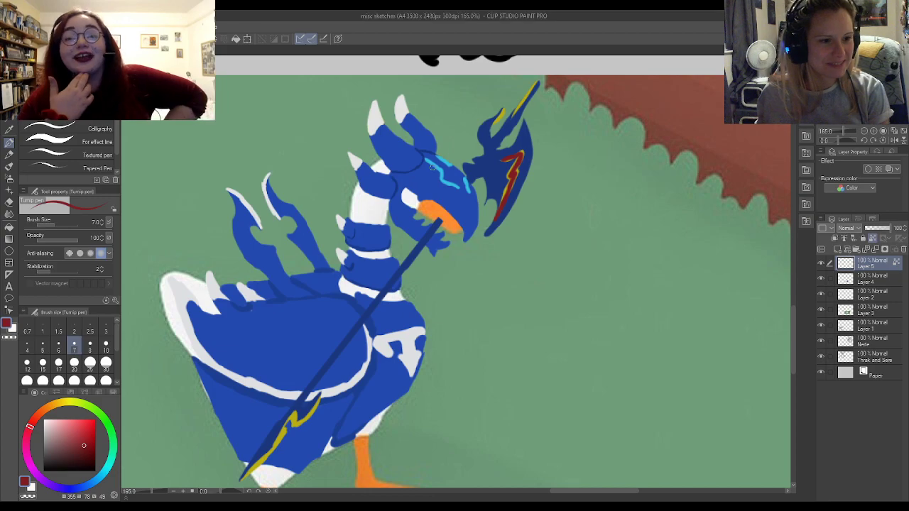
alt+click(438, 164)
scroll(317, 374, up, 2)
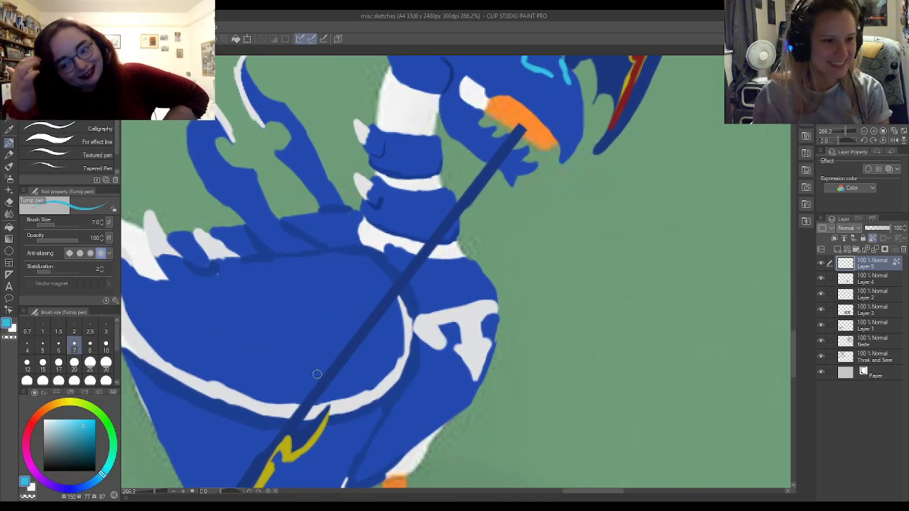
click(43, 346)
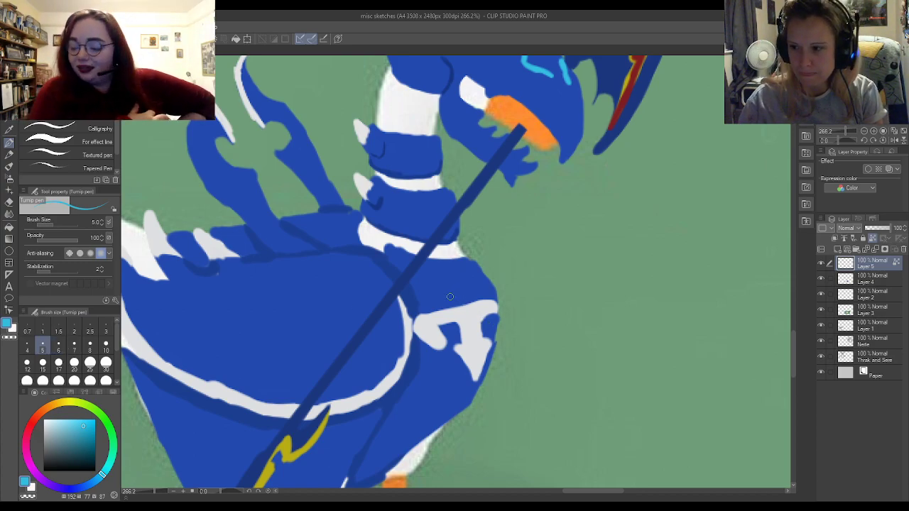
drag(434, 282, 455, 285)
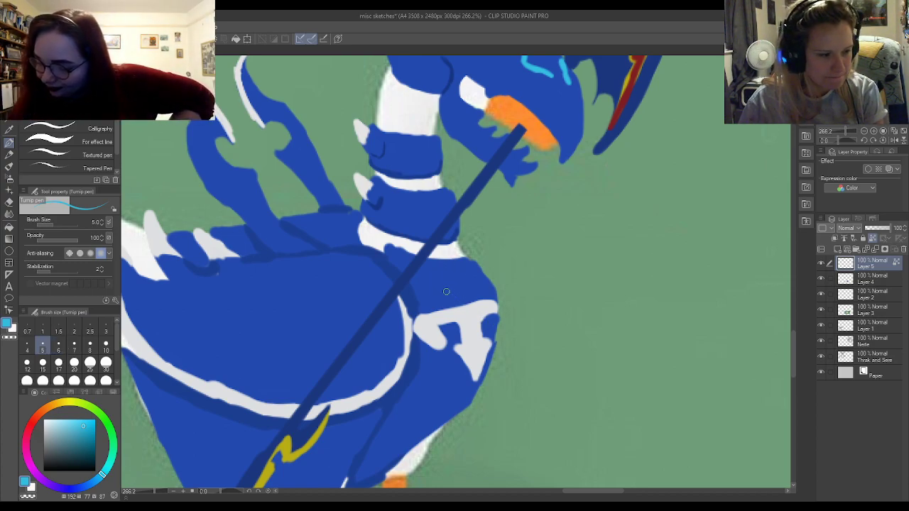
click(863, 280)
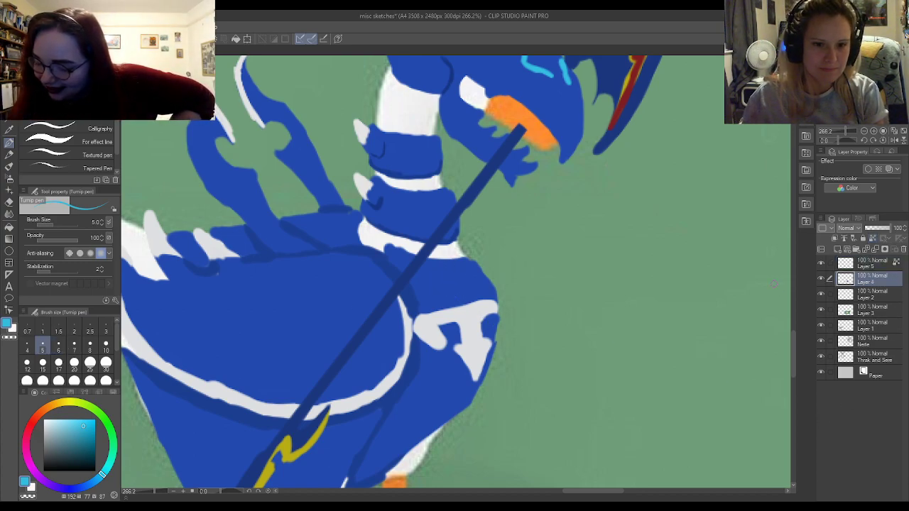
click(821, 278)
click(821, 278)
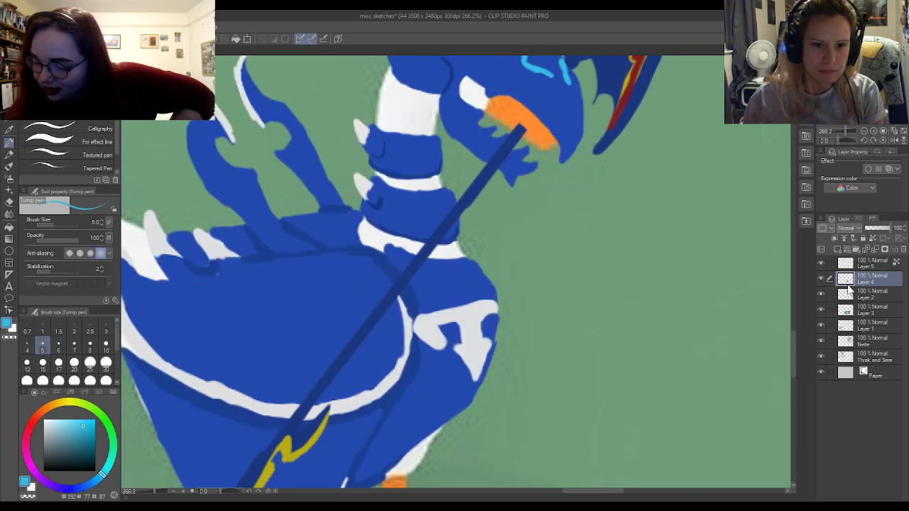
- Shade the wing-side tip of the white chest marking in a darker grey and neaten its edge with dark blue
alt+click(418, 328)
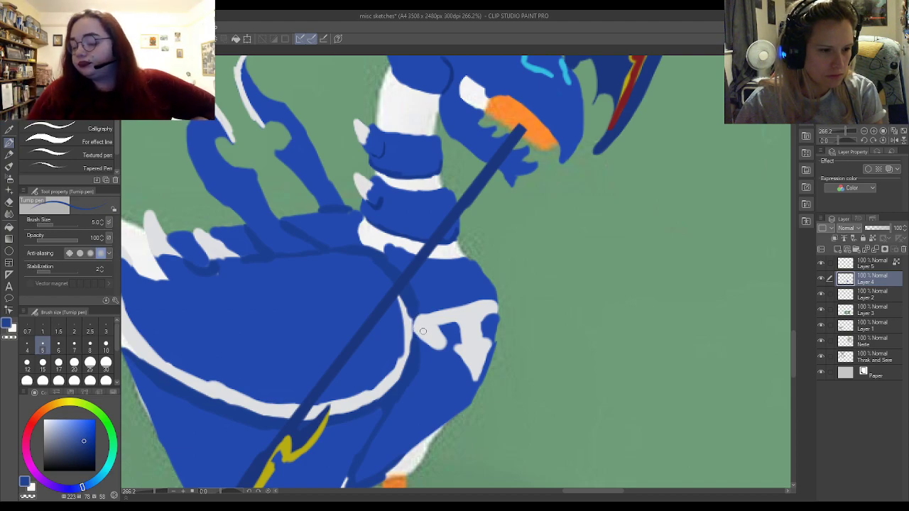
alt+click(427, 323)
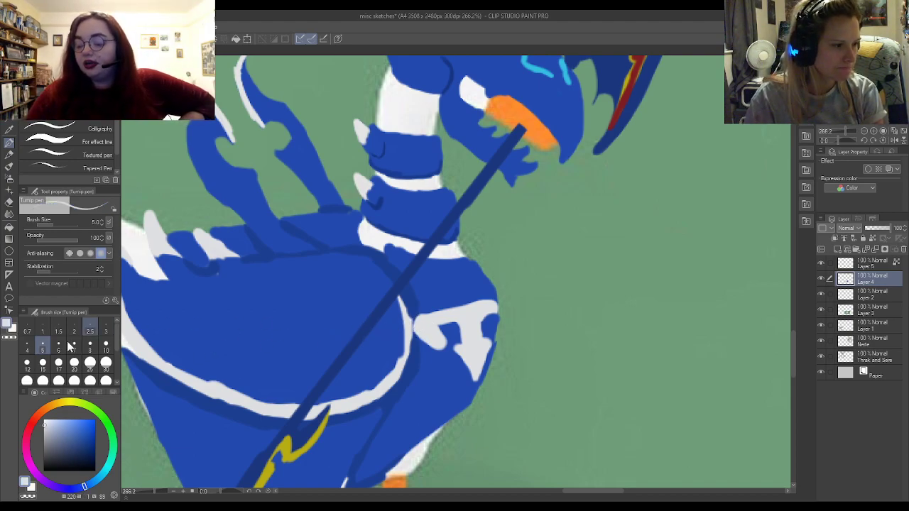
click(44, 434)
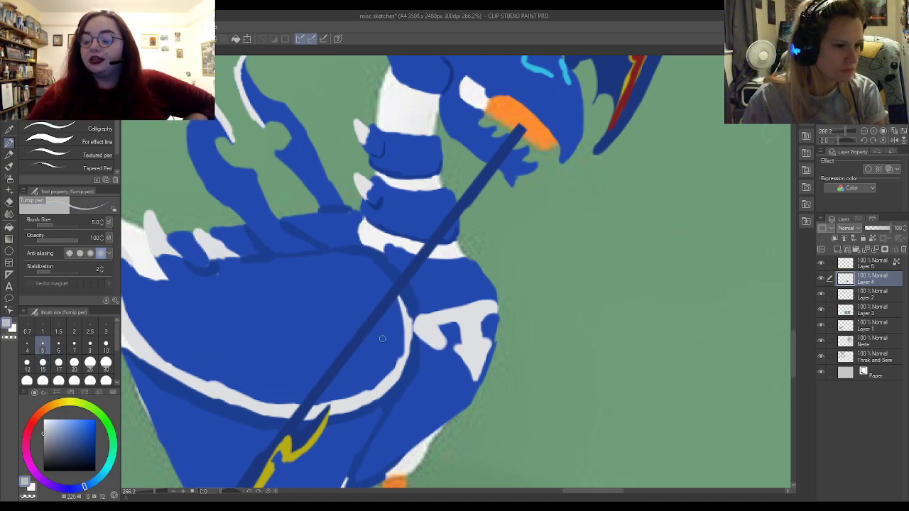
alt+click(414, 315)
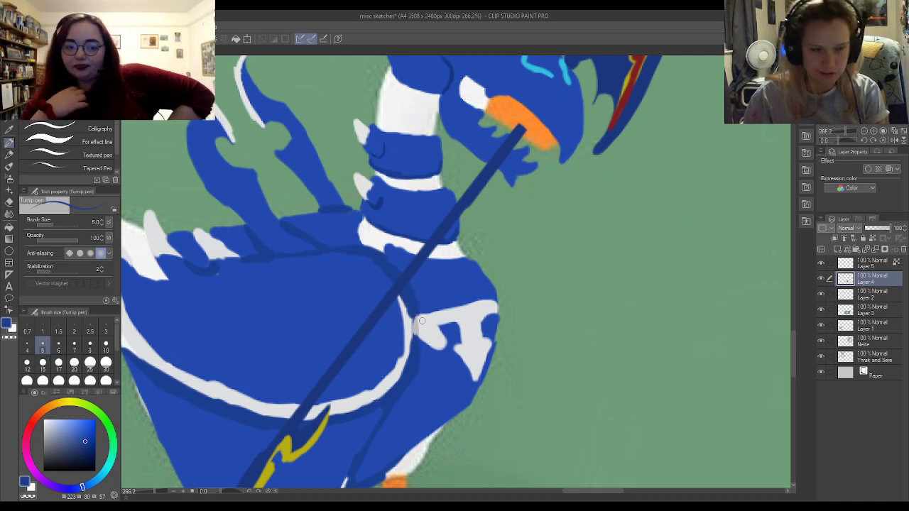
- Paint small light blue scale marks on the chest below the white marking and short curved strokes above it
alt+click(539, 67)
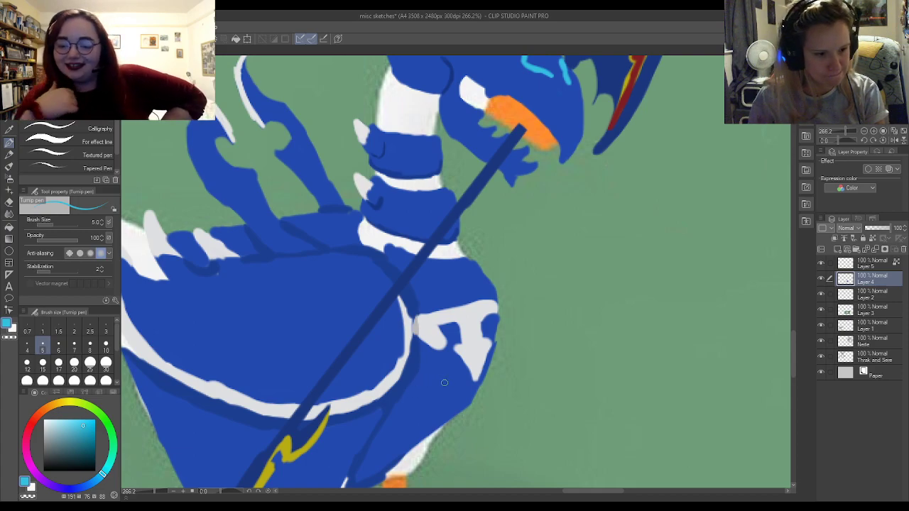
mouse_move(444, 382)
mouse_down()
mouse_move(469, 384)
mouse_move(454, 416)
mouse_up()
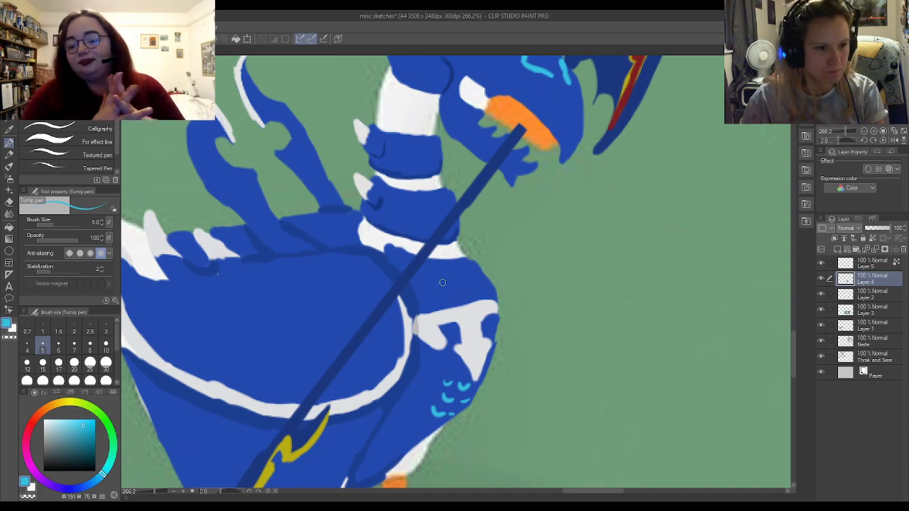
drag(432, 283, 448, 289)
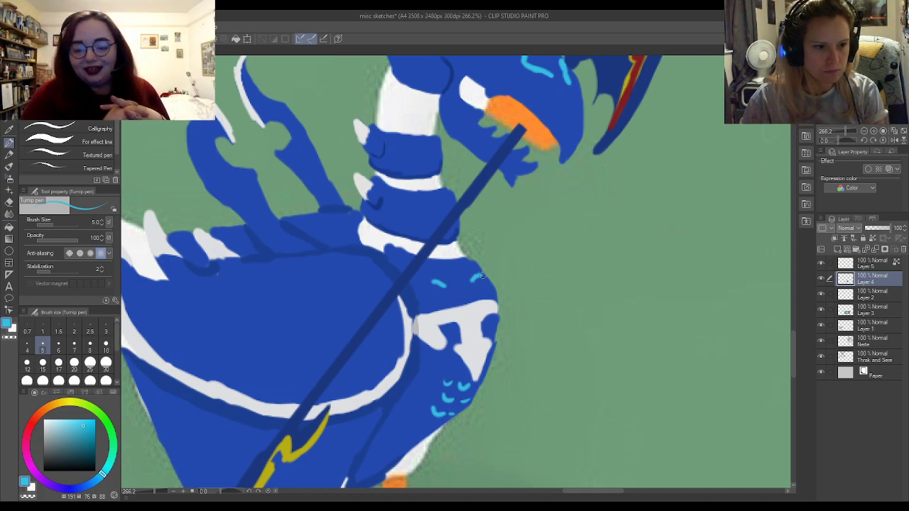
mouse_move(478, 277)
mouse_down()
mouse_move(489, 283)
mouse_move(455, 294)
mouse_up()
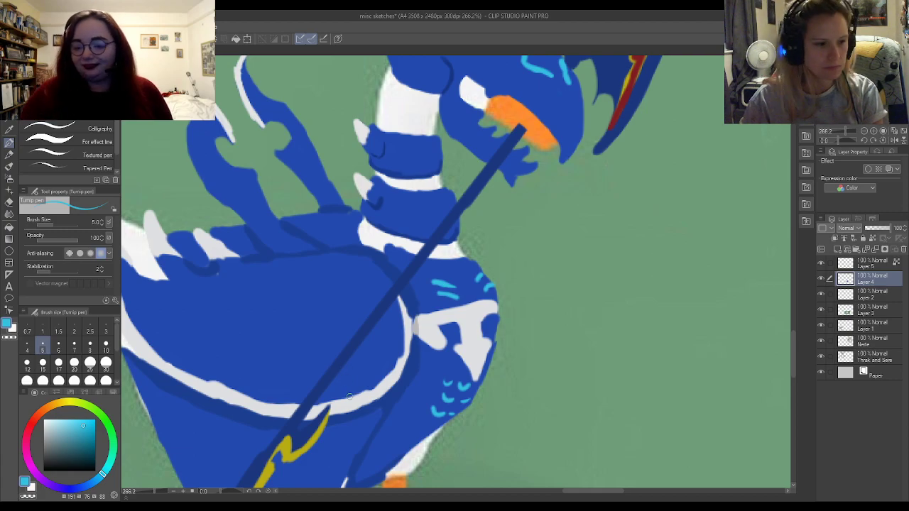
- Paint light blue streaks on the near thigh beside the axe handle's yellow zigzag and tidy their edges with the eraser and body blue
scroll(362, 270, down, 6)
scroll(288, 397, up, 6)
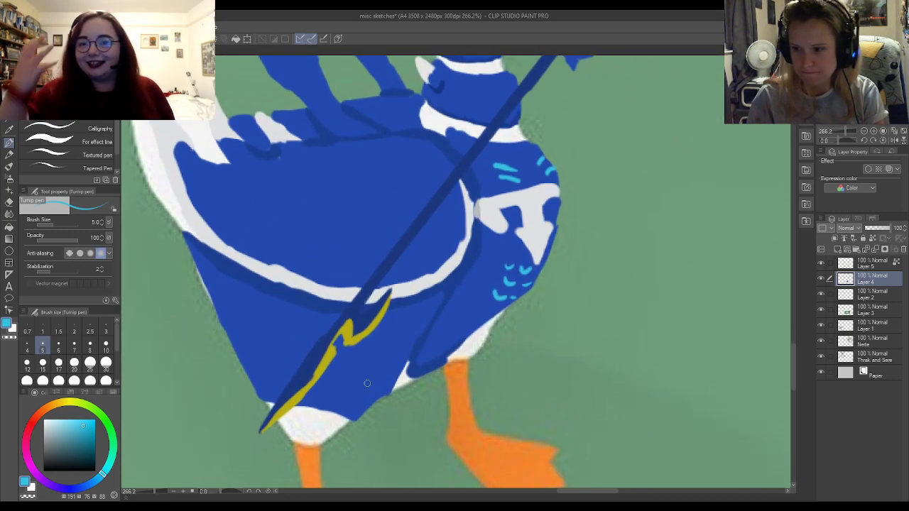
drag(345, 355, 359, 387)
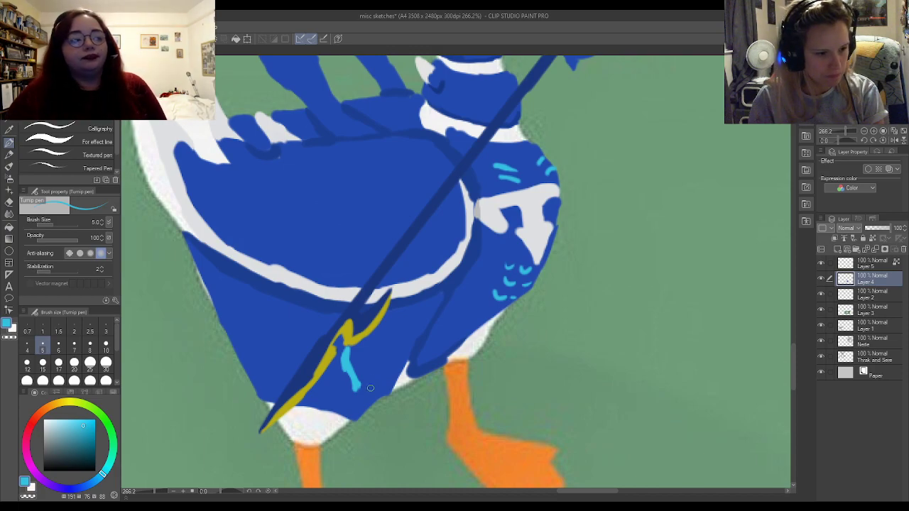
drag(373, 384, 405, 361)
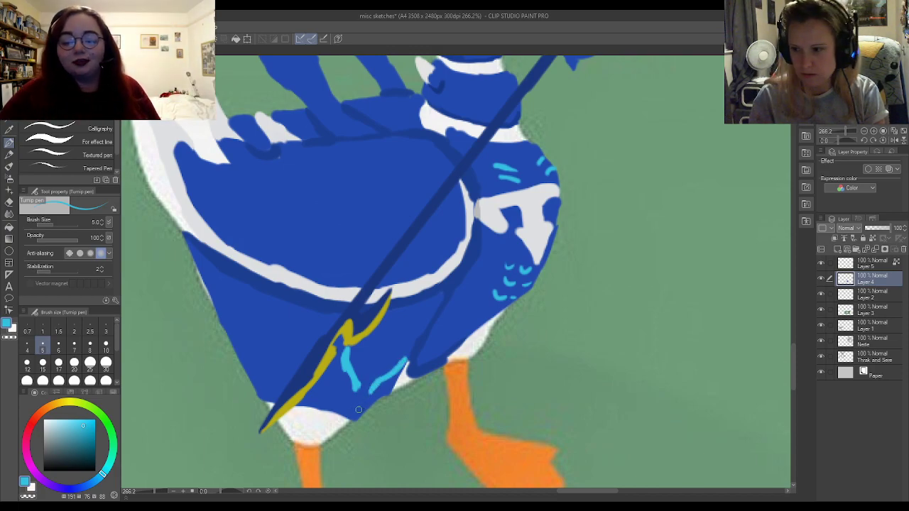
mouse_move(348, 416)
mouse_down()
mouse_move(335, 390)
mouse_move(369, 407)
mouse_up()
key(e)
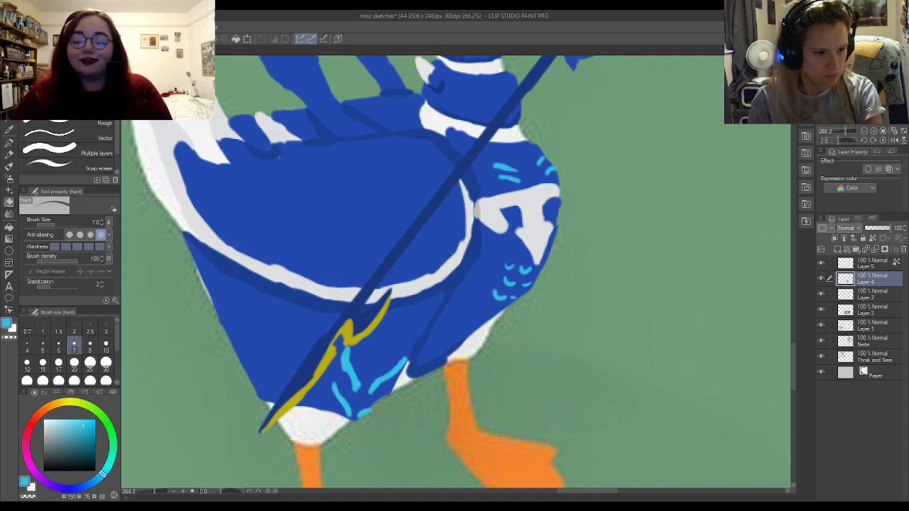
key(p)
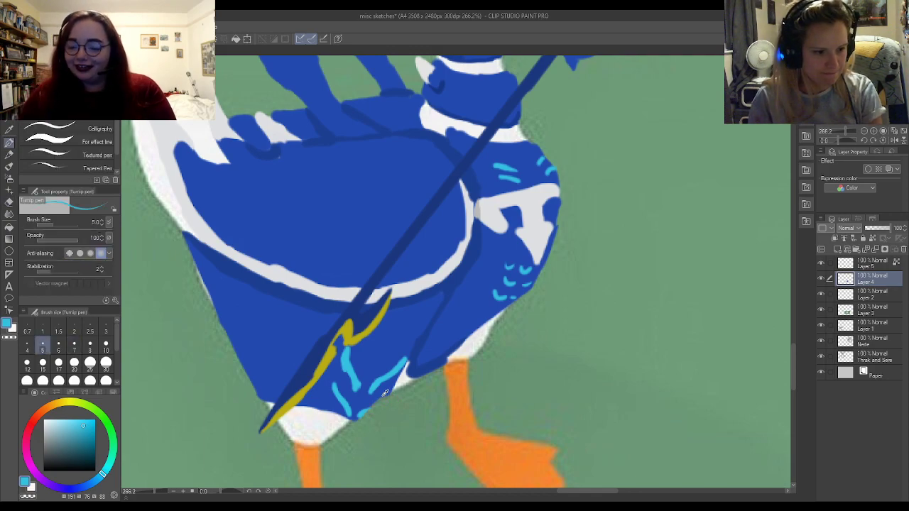
alt+click(384, 392)
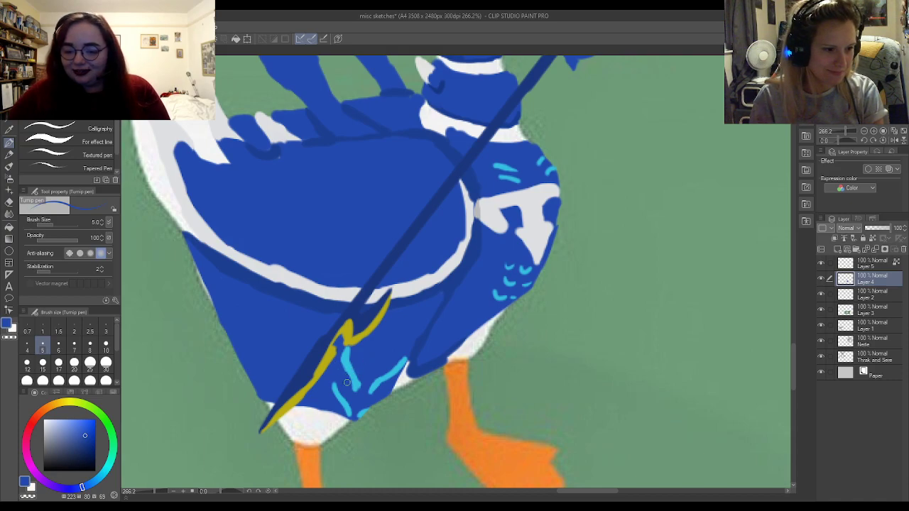
alt+click(355, 369)
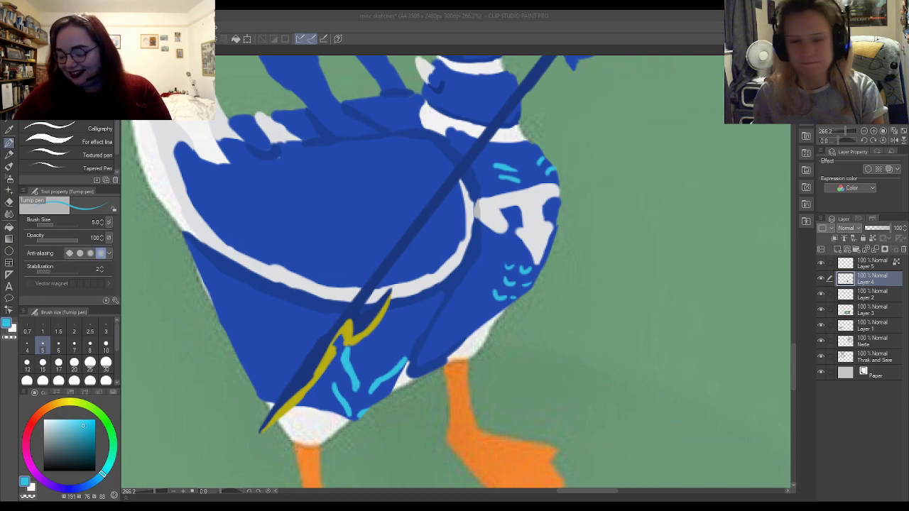
- Cover the white sliver along the body's rear edge below the wing with body blue and erase the stray paint outside it
scroll(522, 291, down, 5)
scroll(703, 128, up, 3)
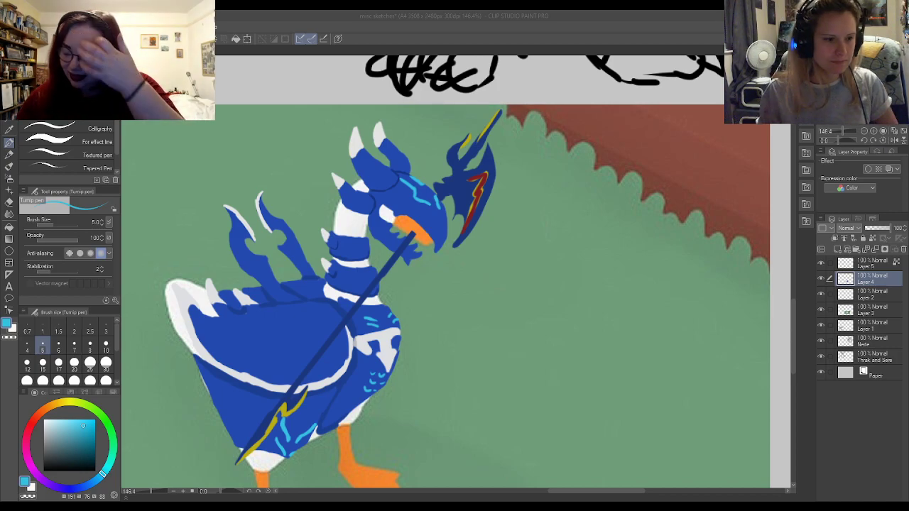
scroll(576, 245, down, 4)
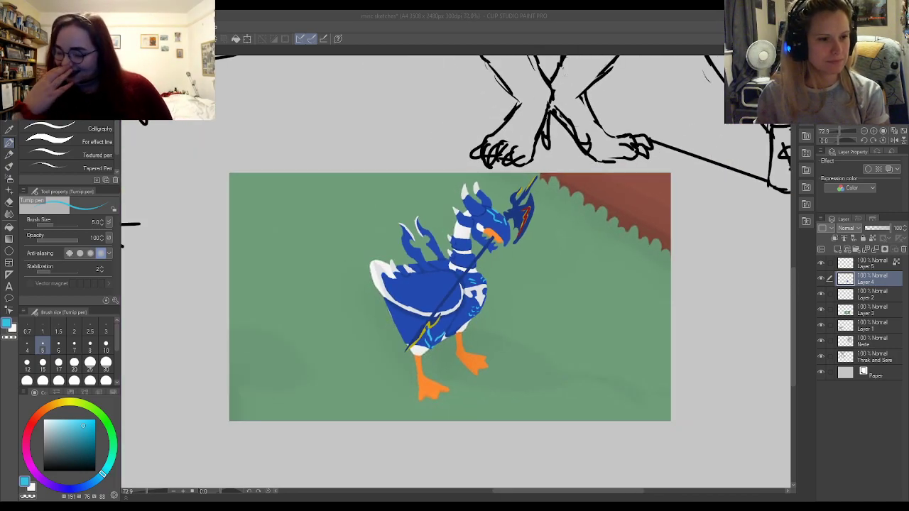
scroll(385, 384, up, 2)
scroll(388, 307, up, 2)
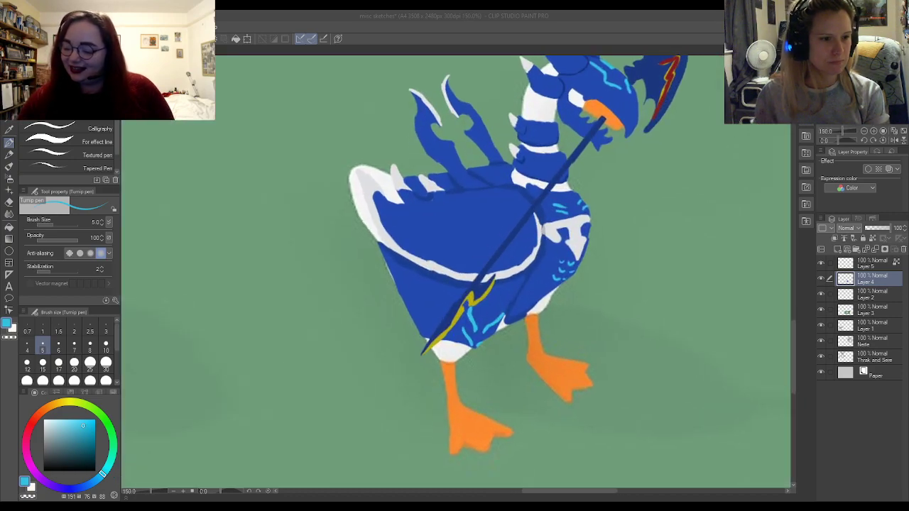
alt+click(414, 285)
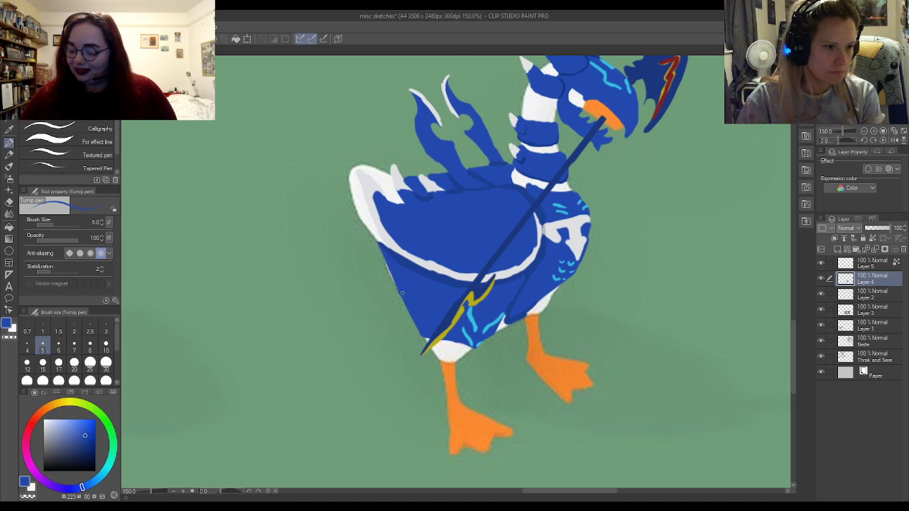
drag(397, 285, 399, 292)
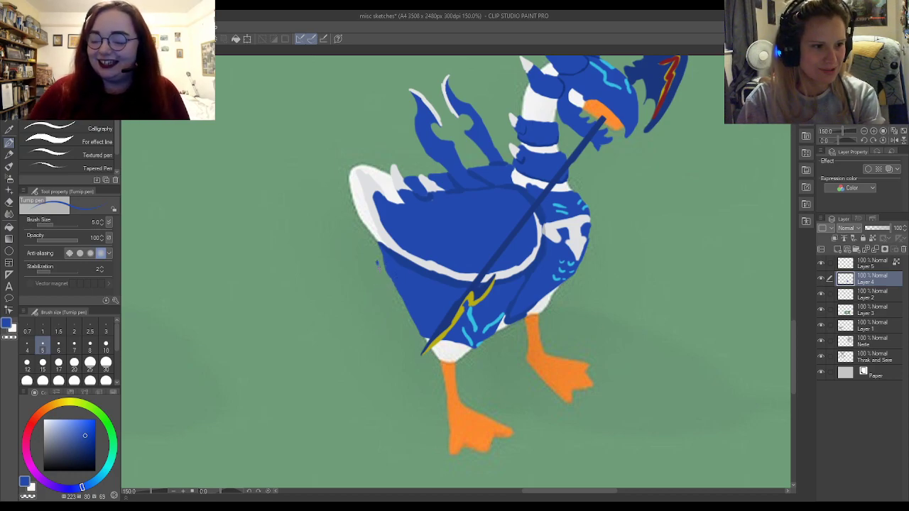
key(e)
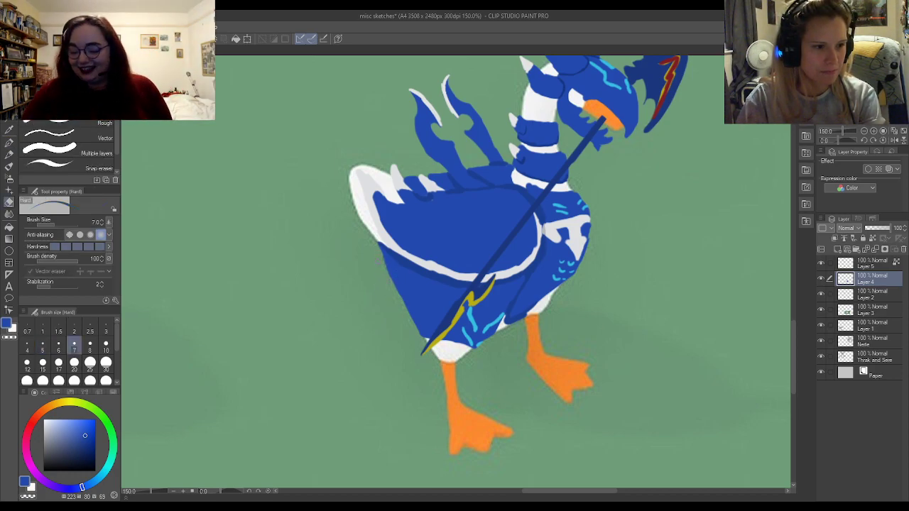
key(p)
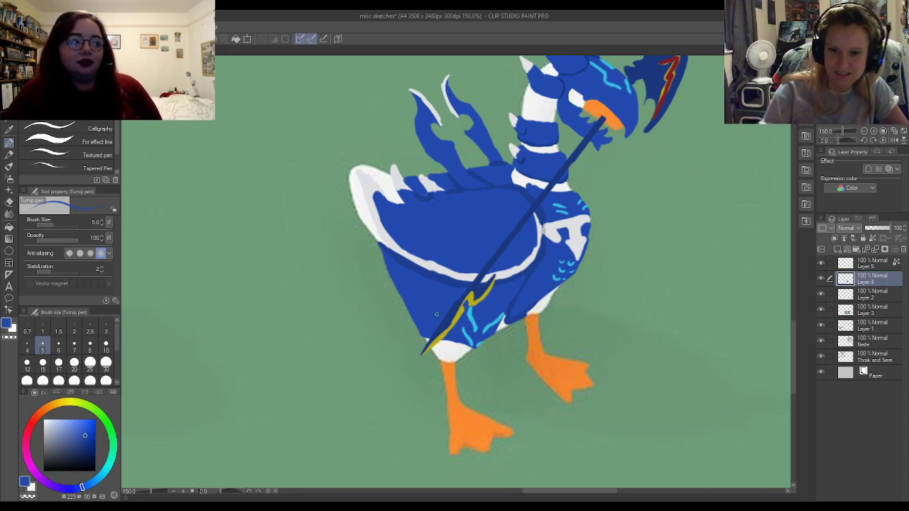
- Paint dark blue shading under the base of the rearmost white spike on the back
scroll(483, 281, down, 3)
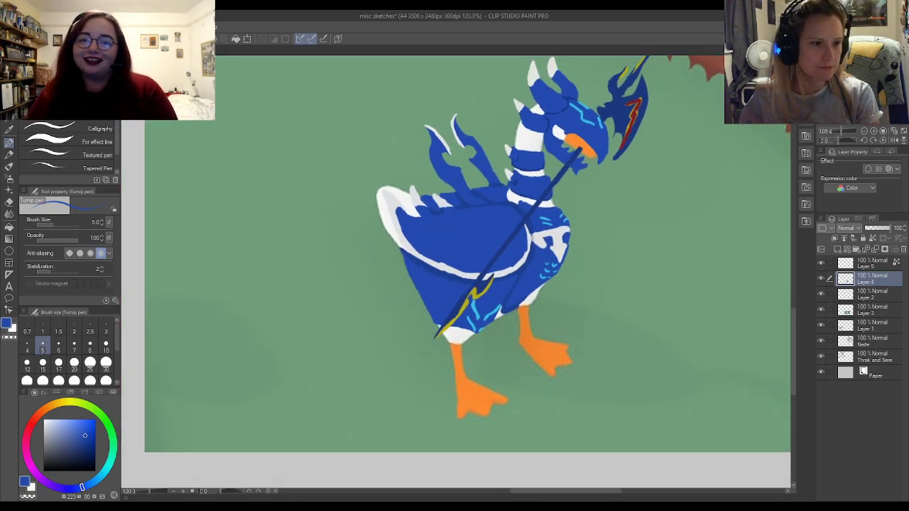
scroll(445, 224, up, 7)
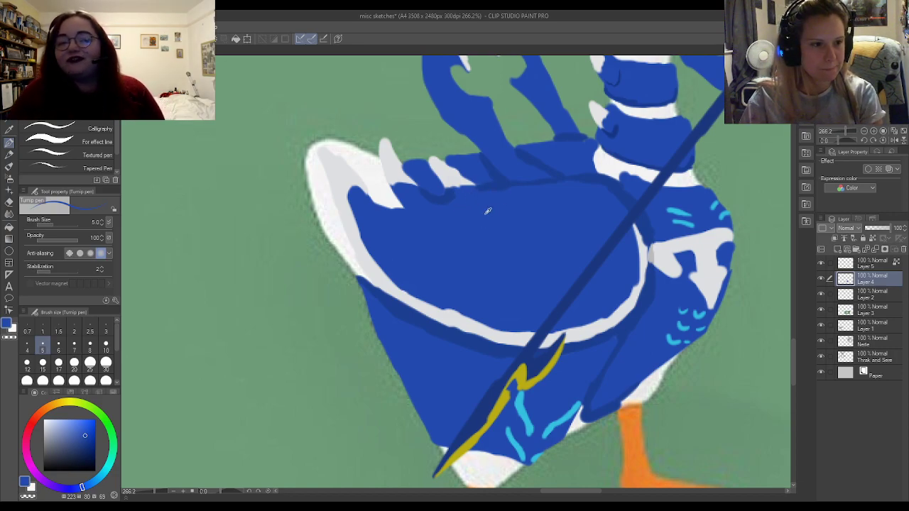
alt+click(435, 198)
mouse_move(380, 206)
mouse_down()
mouse_move(404, 206)
mouse_move(398, 197)
mouse_move(406, 205)
mouse_up()
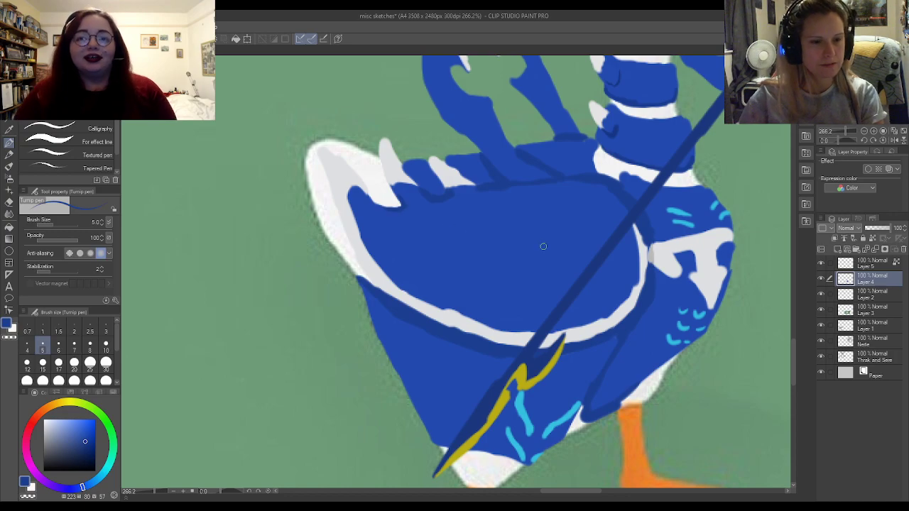
- Smooth the wing's white border and the dark blue shading beneath it using sampled white, body blue and dark blue
scroll(436, 266, down, 2)
scroll(437, 266, down, 2)
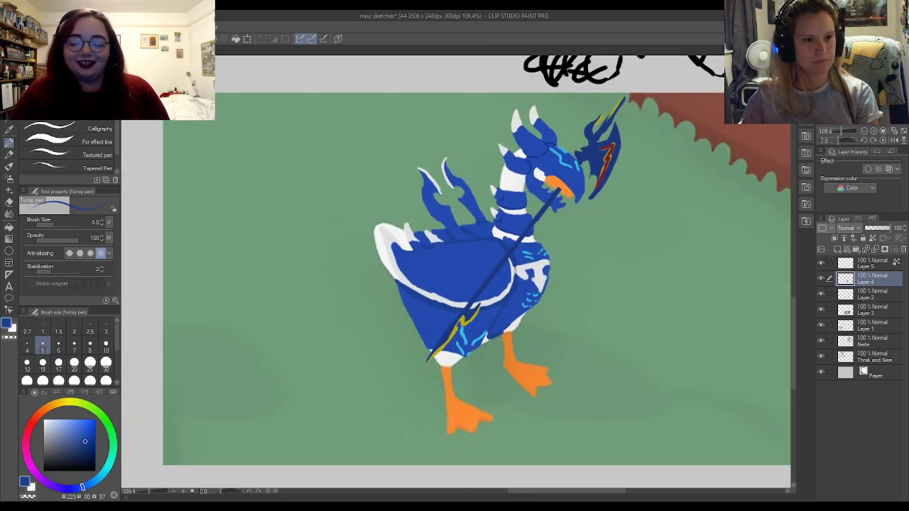
scroll(511, 291, up, 6)
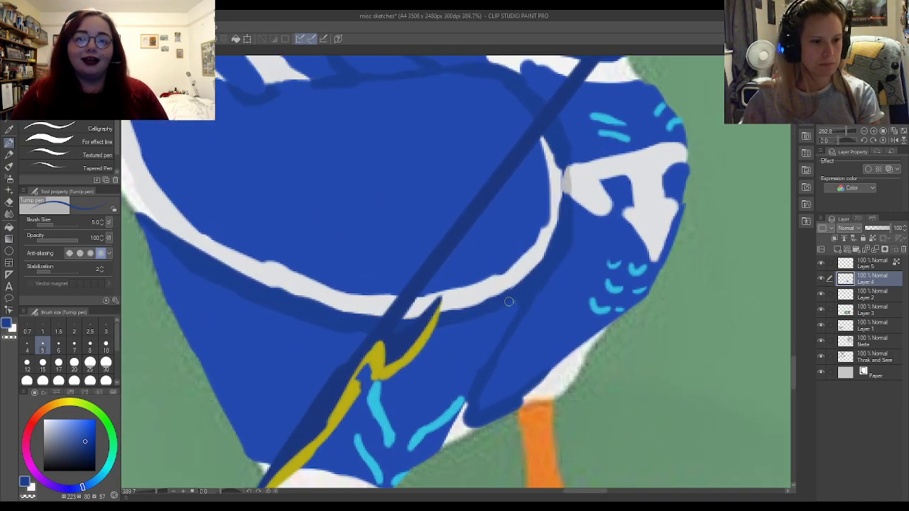
alt+click(511, 279)
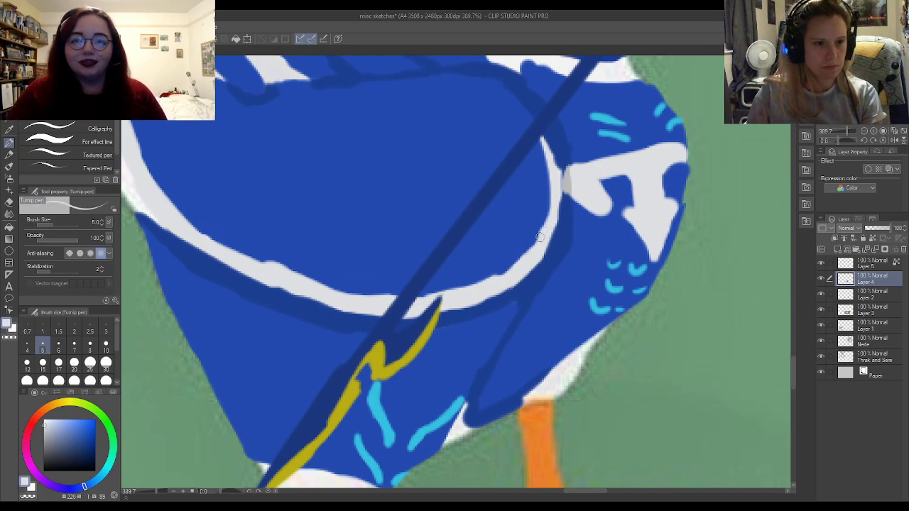
alt+click(522, 252)
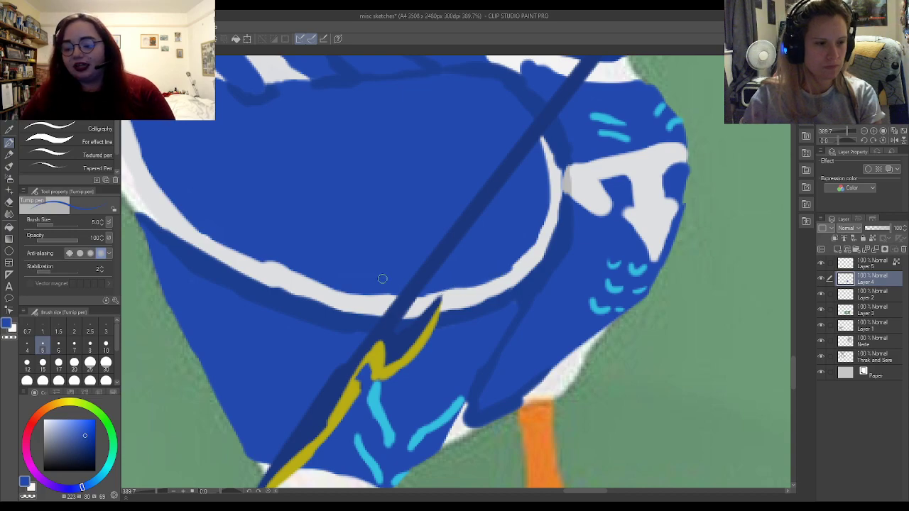
mouse_move(253, 252)
mouse_down()
mouse_move(329, 277)
mouse_move(313, 287)
mouse_move(318, 313)
mouse_move(308, 305)
mouse_move(335, 300)
mouse_move(280, 288)
mouse_up()
alt+click(311, 305)
alt+click(336, 297)
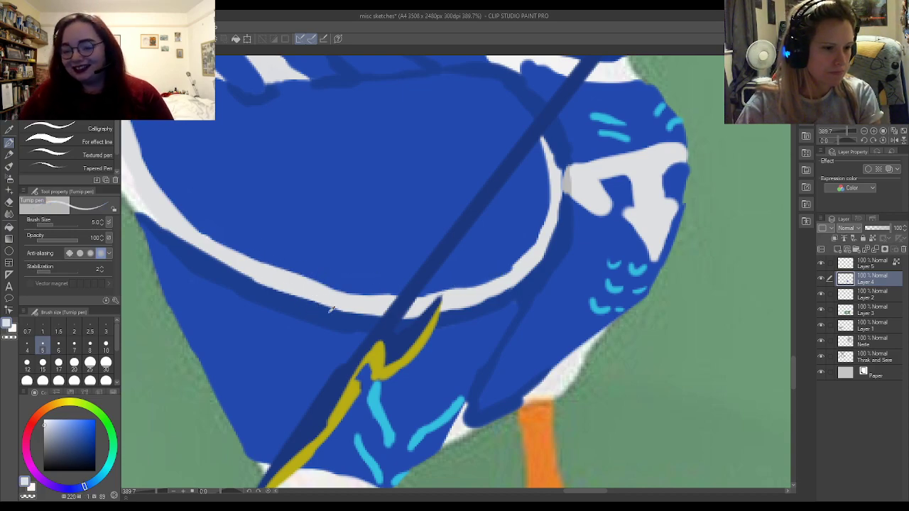
alt+click(516, 308)
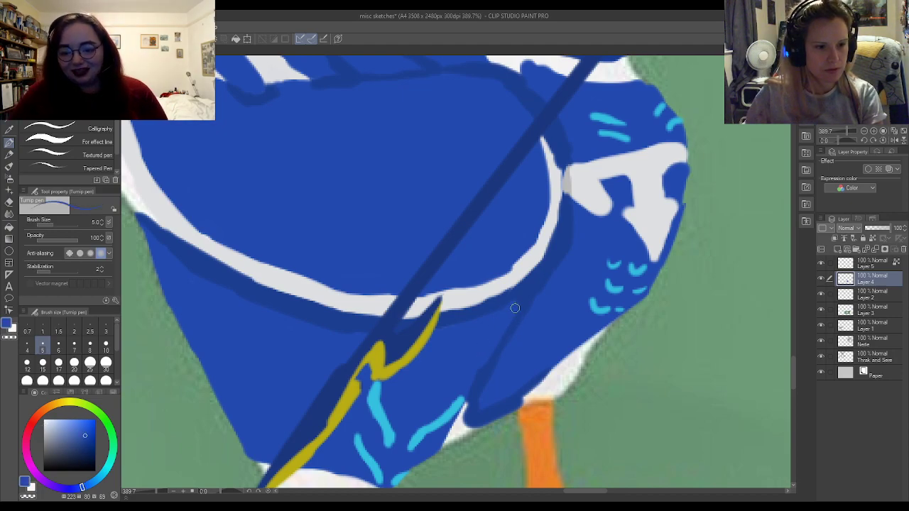
alt+click(534, 291)
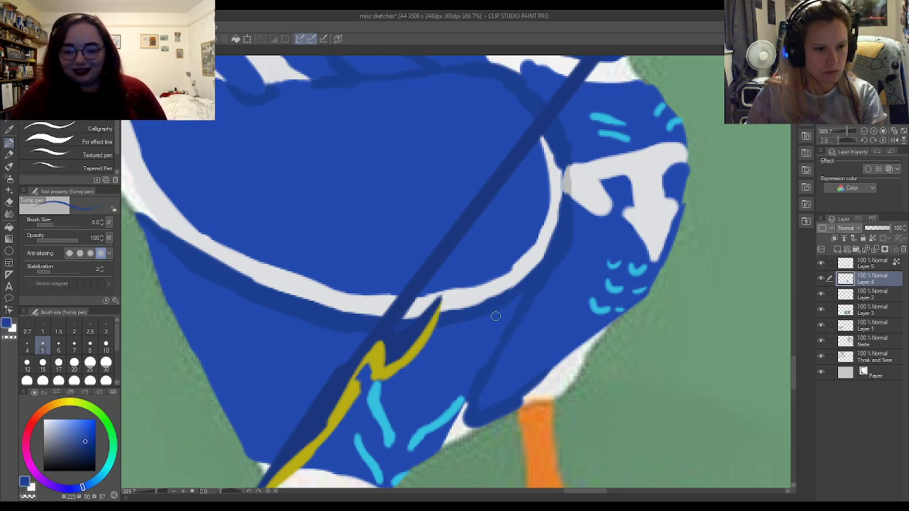
- Extend the dark blue thigh line to a sharp point at the belly edge and tidy the shading beside the far leg
alt+click(492, 395)
alt+click(476, 411)
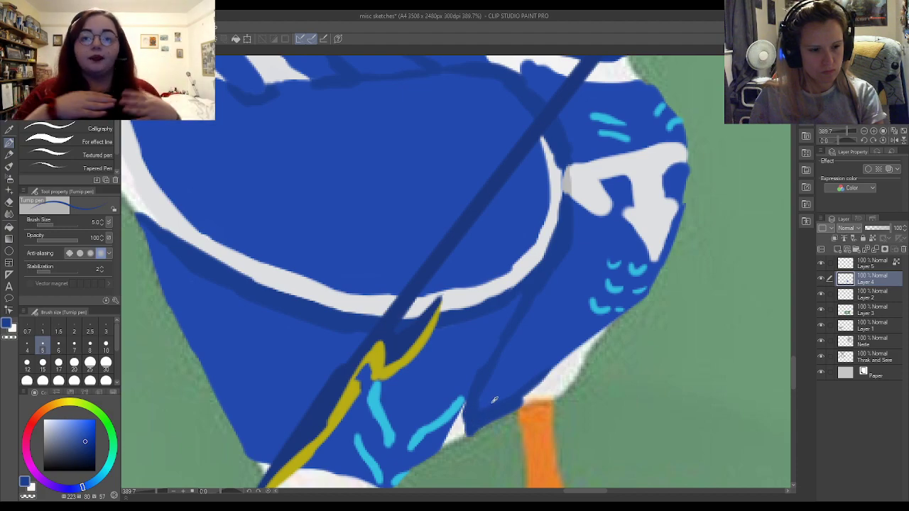
drag(470, 431, 522, 403)
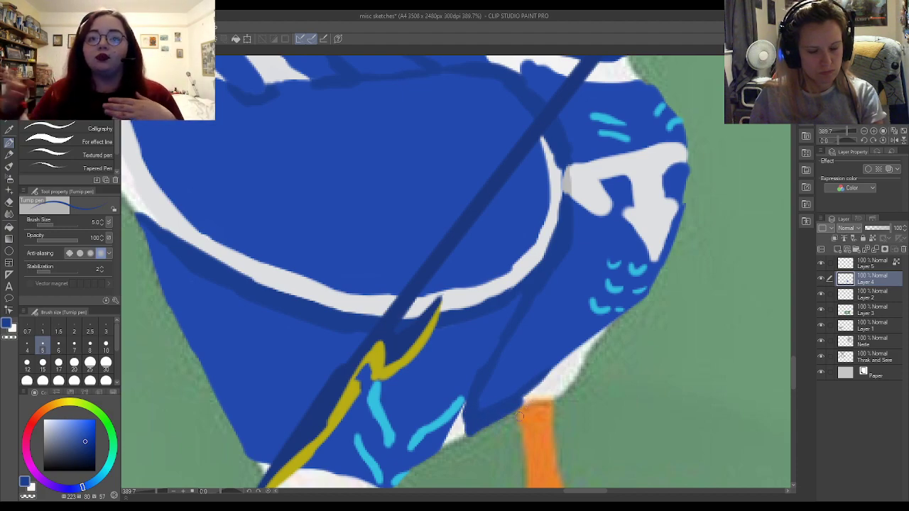
mouse_move(495, 437)
mouse_down()
mouse_move(545, 392)
mouse_move(502, 430)
mouse_move(537, 392)
mouse_move(516, 408)
mouse_up()
key(e)
key(p)
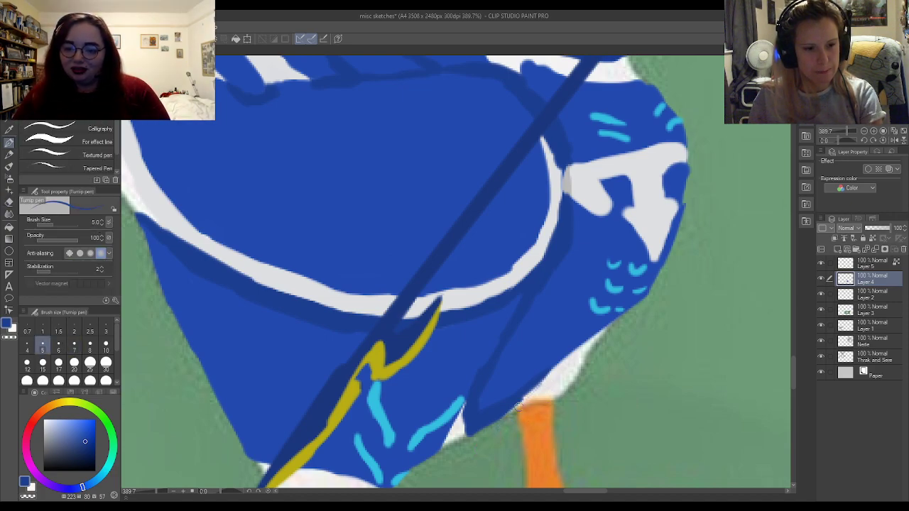
- Paint body blue over part of the white patch above the far leg and clean up the belly and chest outline with the eraser
alt+click(569, 351)
drag(594, 329, 538, 378)
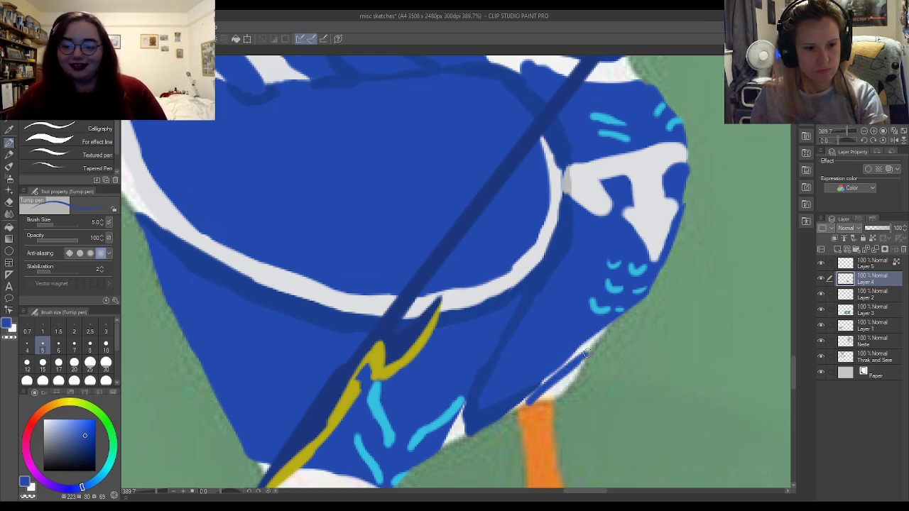
key(e)
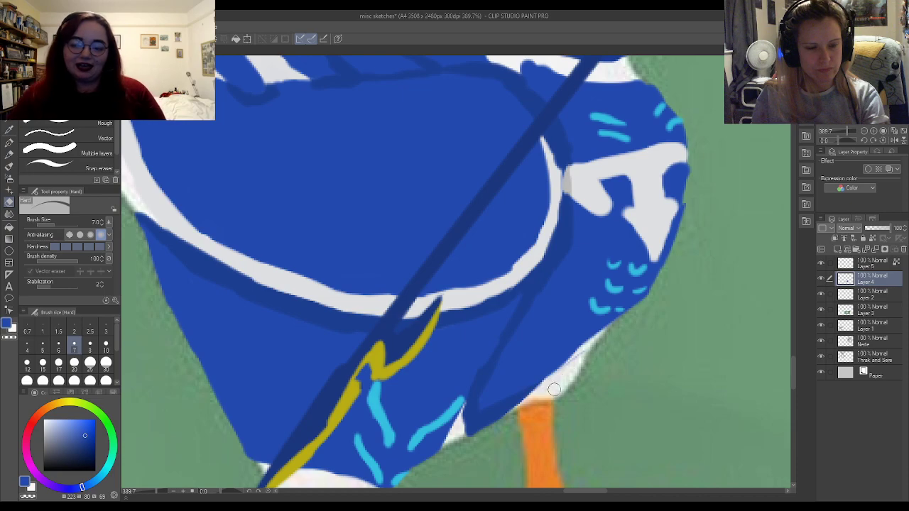
key(p)
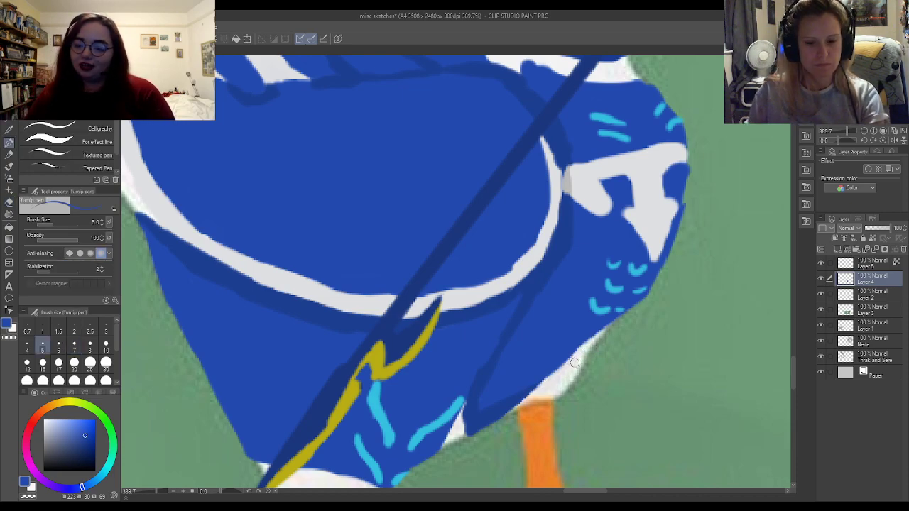
key(e)
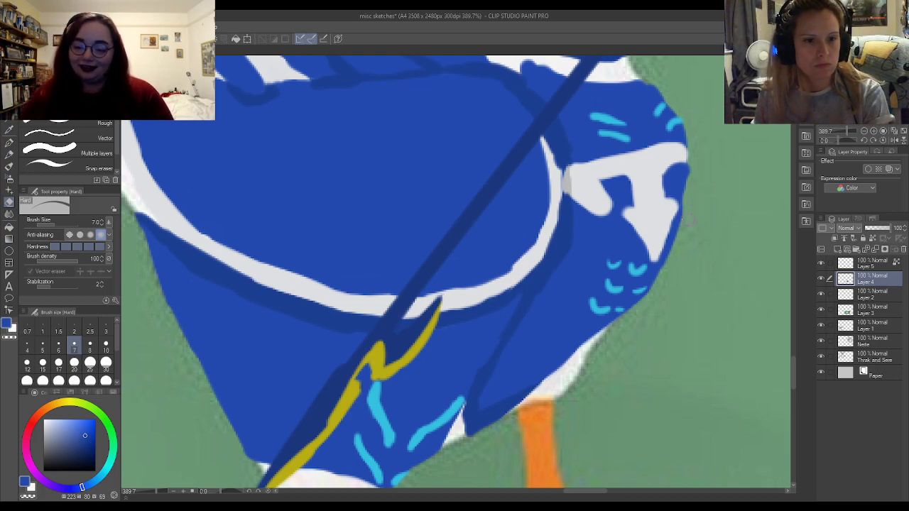
key(p)
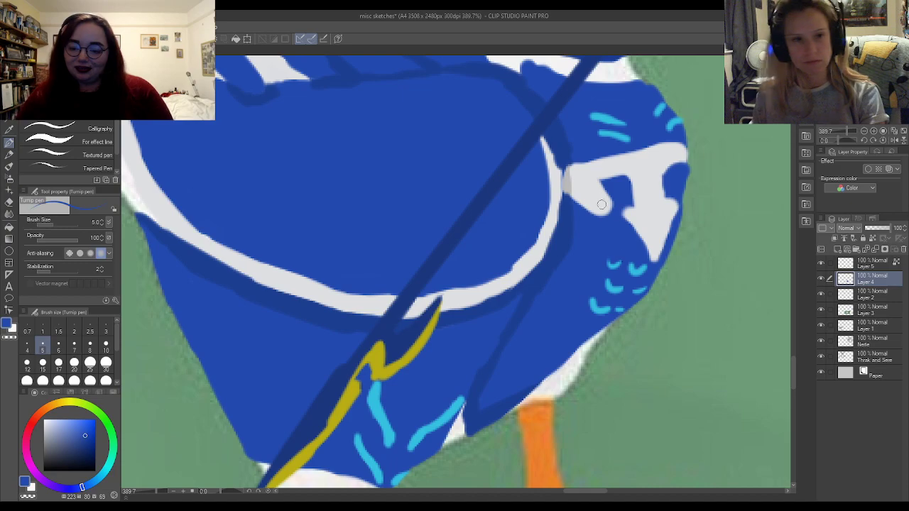
key(e)
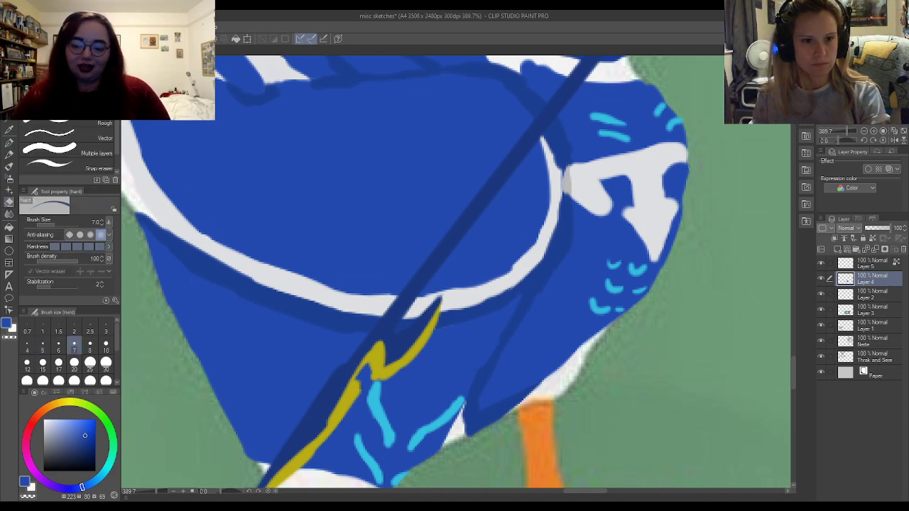
key(p)
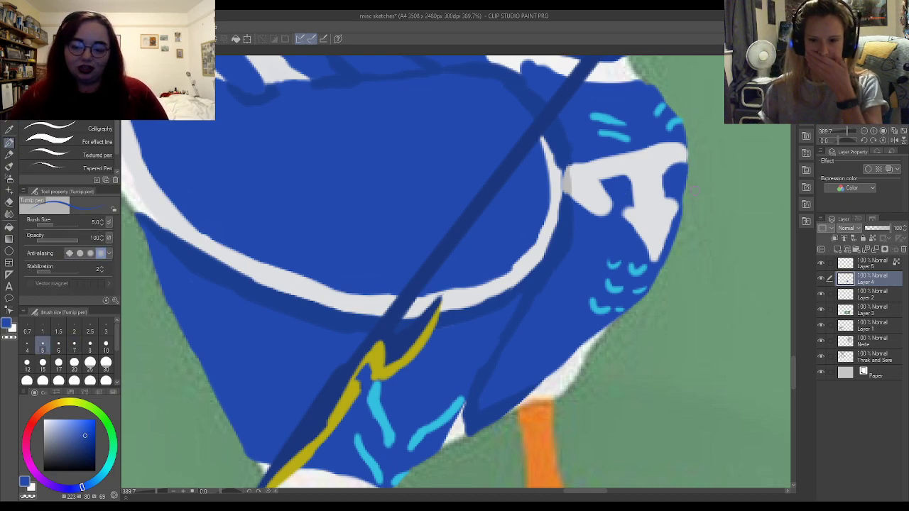
- Try a light blue pen colour (hue 208, saturation 70, value 100) at size 8 beside the feet and undo the test stroke
scroll(683, 186, down, 8)
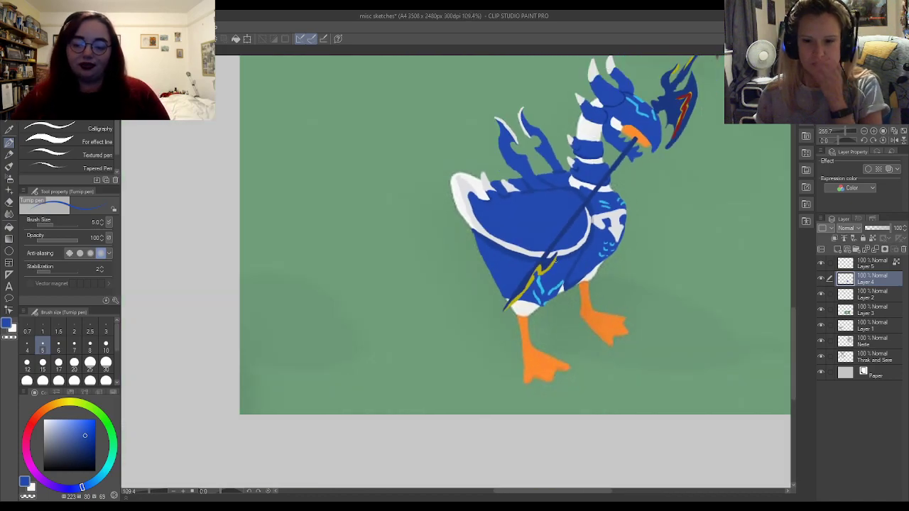
scroll(556, 260, down, 2)
scroll(688, 214, up, 2)
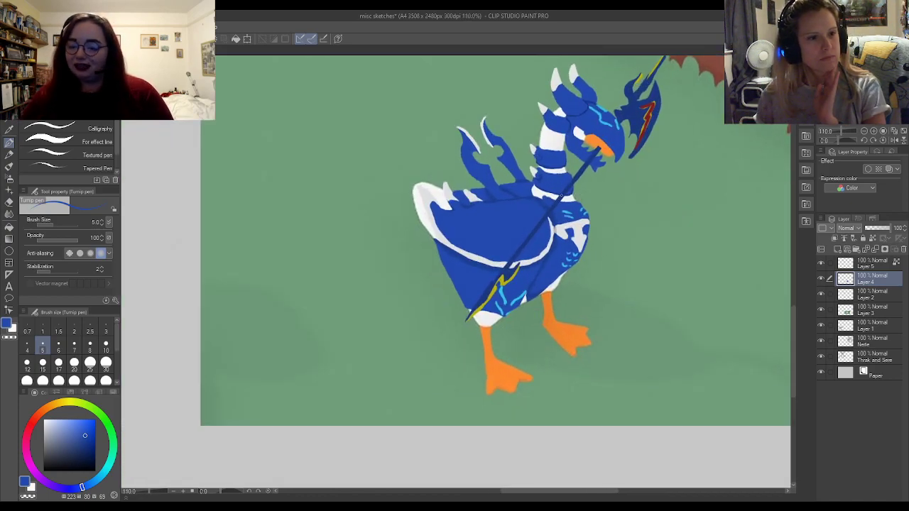
scroll(522, 195, down, 3)
scroll(680, 151, up, 3)
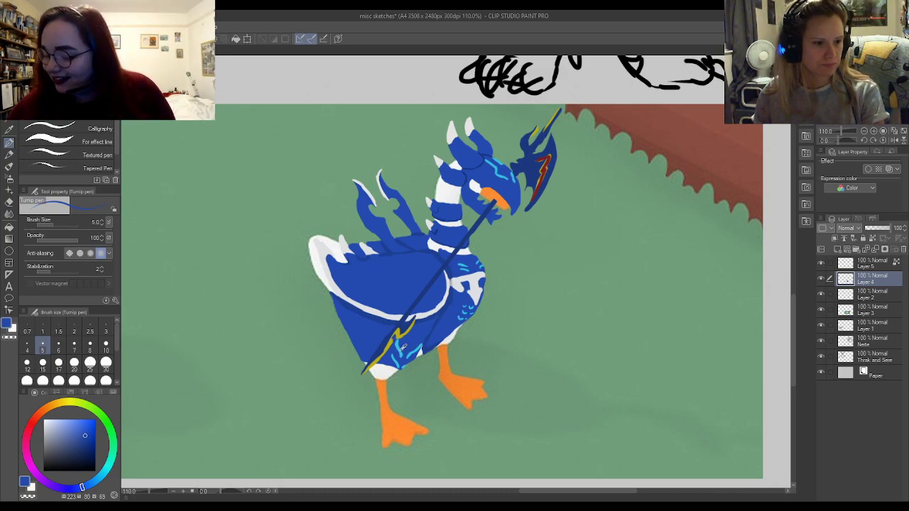
click(99, 478)
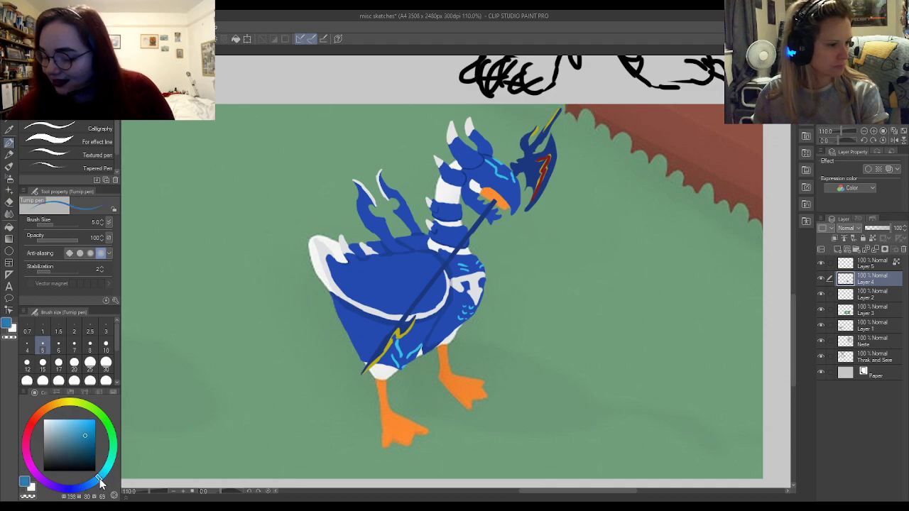
click(81, 420)
drag(78, 424, 97, 417)
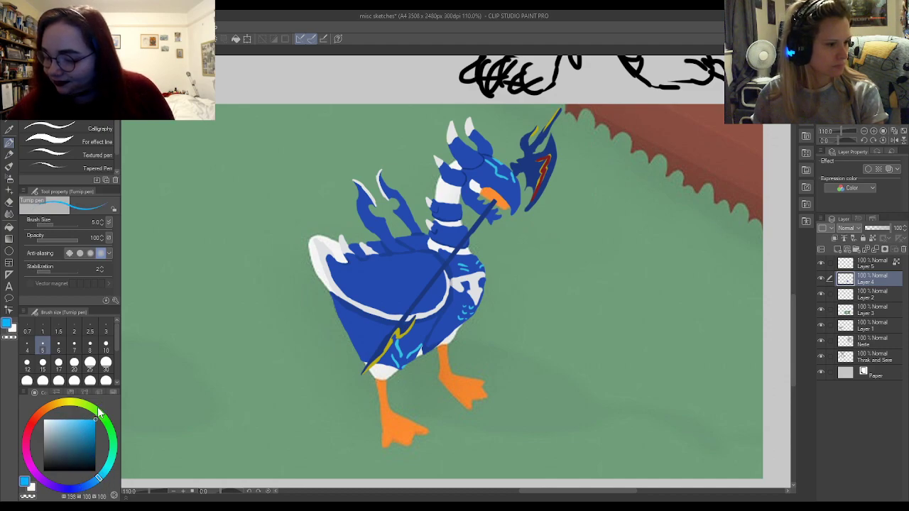
click(92, 484)
click(79, 420)
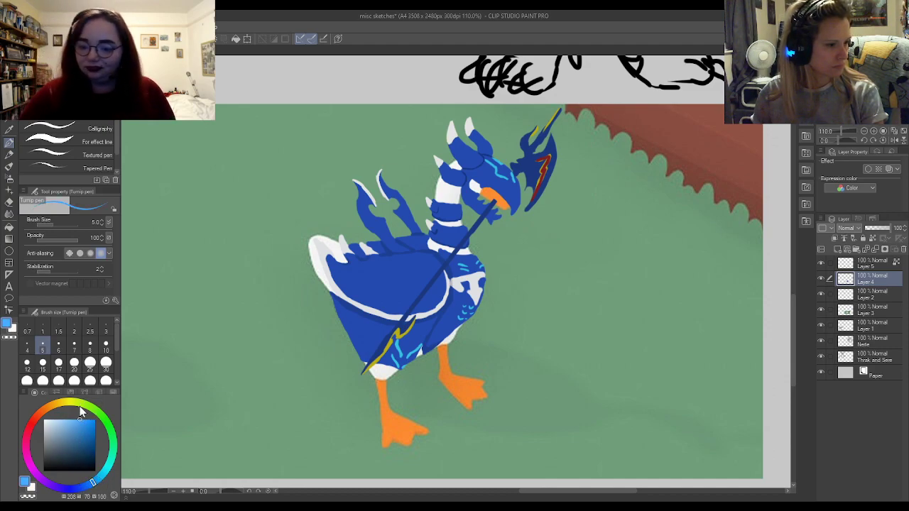
click(89, 346)
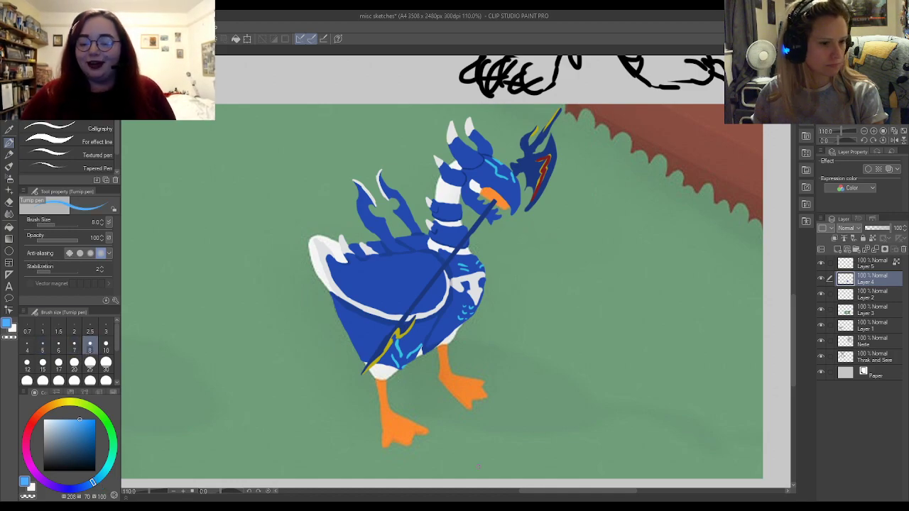
scroll(469, 384, up, 3)
scroll(439, 338, down, 3)
scroll(451, 382, up, 5)
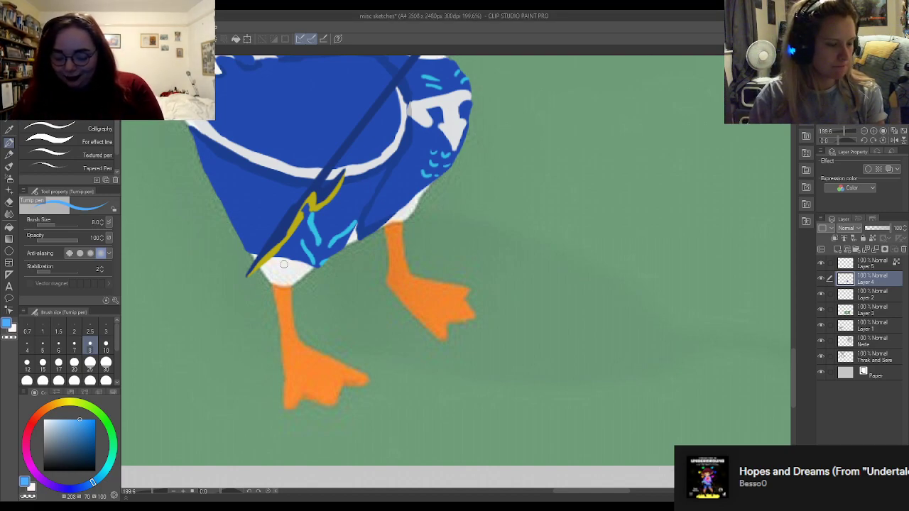
drag(419, 342, 418, 385)
key(ctrl+z)
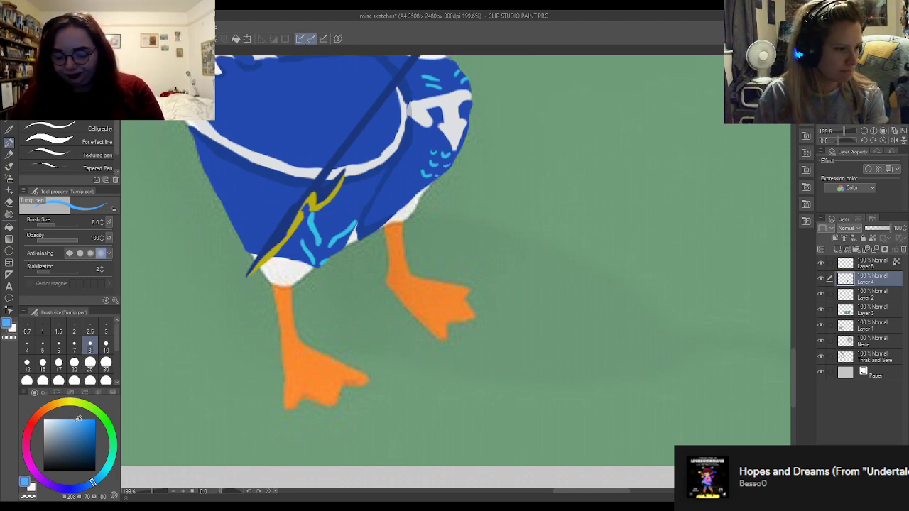
- Set the pen colour to bright sky blue (hue 195, saturation 90, value 100), undoing the test strokes beside the feet
click(97, 480)
drag(78, 420, 86, 419)
drag(425, 357, 426, 386)
key(ctrl+z)
click(101, 476)
drag(89, 420, 91, 415)
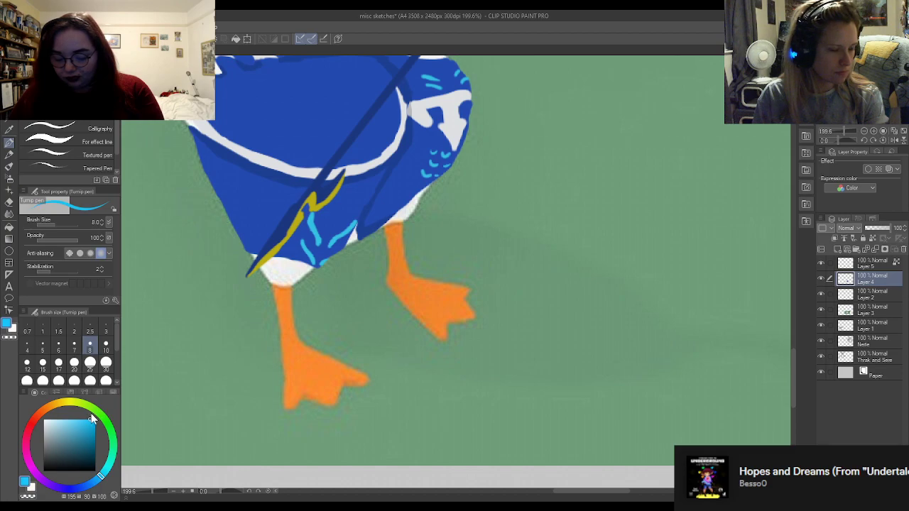
mouse_move(434, 357)
mouse_down()
mouse_move(435, 394)
mouse_move(456, 369)
mouse_move(439, 391)
mouse_up()
key(ctrl+z)
key(ctrl+z)
key(ctrl+z)
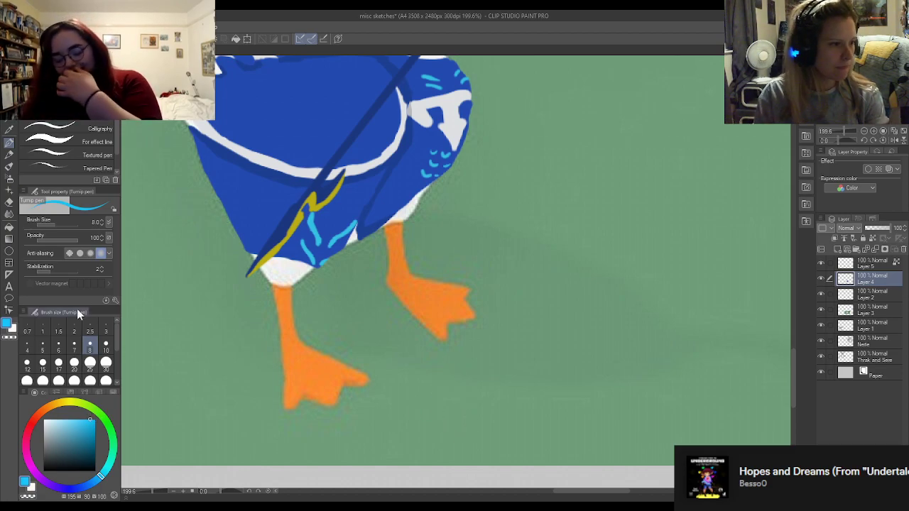
- Hand-letter "BlueSky" on the grass beside the feet with the pen at size 7, redoing the last letters
click(73, 345)
mouse_move(428, 347)
mouse_down()
mouse_move(455, 361)
mouse_move(456, 373)
mouse_move(429, 394)
mouse_up()
mouse_move(463, 348)
mouse_down()
mouse_move(463, 394)
mouse_move(483, 383)
mouse_move(486, 395)
mouse_up()
mouse_move(492, 385)
mouse_down()
mouse_move(506, 369)
mouse_move(506, 391)
mouse_up()
mouse_move(534, 352)
mouse_down()
mouse_move(533, 388)
mouse_move(488, 389)
mouse_move(539, 392)
mouse_up()
mouse_move(550, 375)
mouse_down()
mouse_move(551, 389)
mouse_move(541, 378)
mouse_move(570, 395)
mouse_up()
drag(586, 383, 541, 423)
key(ctrl+z)
key(ctrl+z)
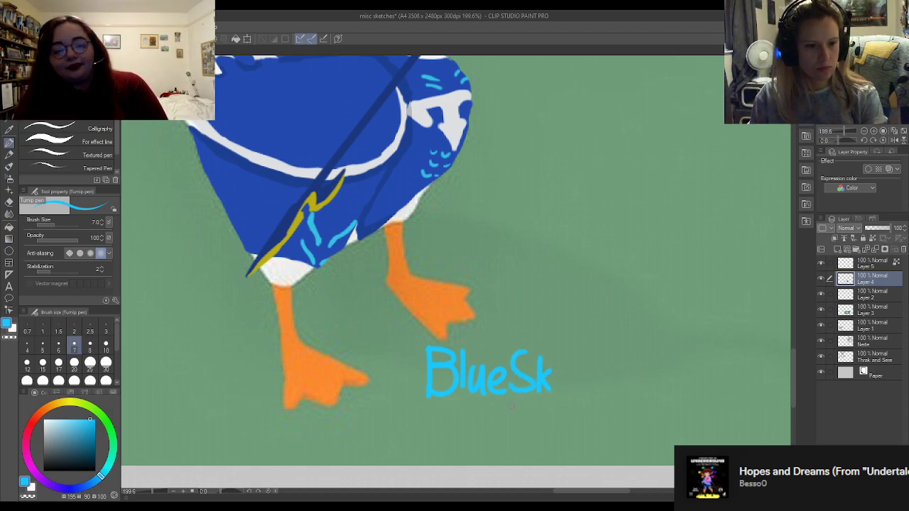
drag(537, 364, 553, 389)
drag(568, 364, 540, 414)
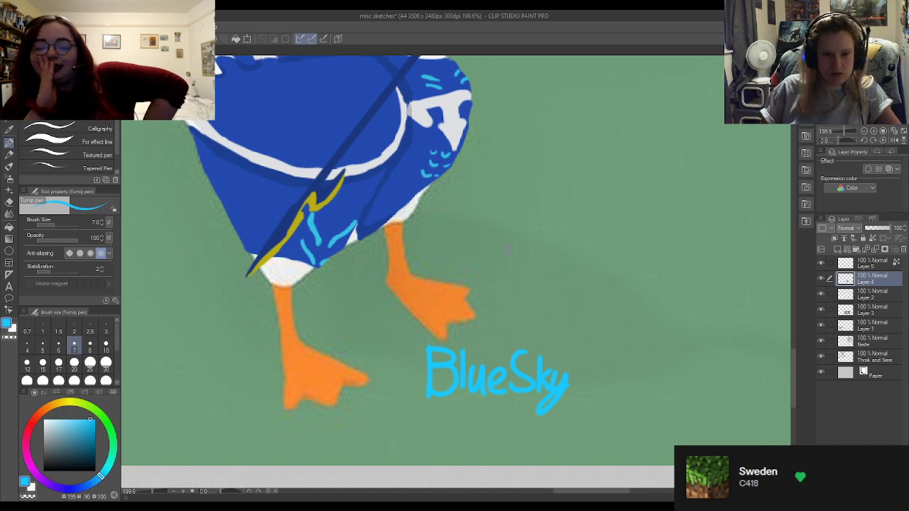
- Undo the "y" of the BlueSky lettering and redraw it with a straight, slanted tail
scroll(505, 333, down, 6)
scroll(528, 342, up, 6)
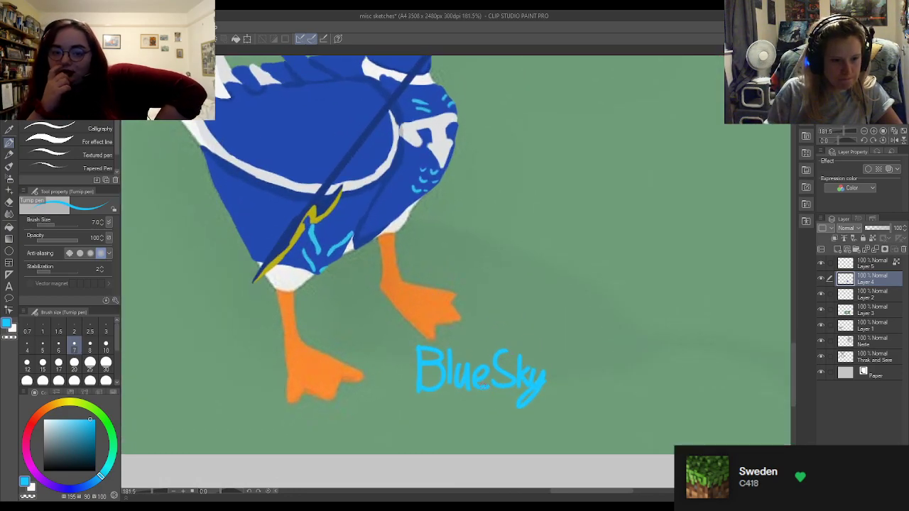
key(ctrl+z)
drag(532, 367, 537, 387)
drag(545, 367, 531, 414)
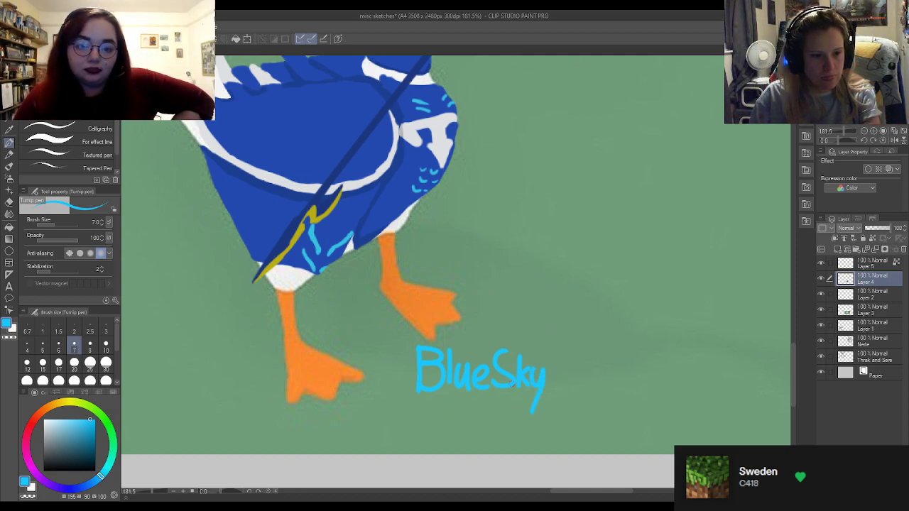
- Underline the BlueSky lettering with a zigzag stroke and add three short accent strokes after the "y"
drag(431, 409, 558, 402)
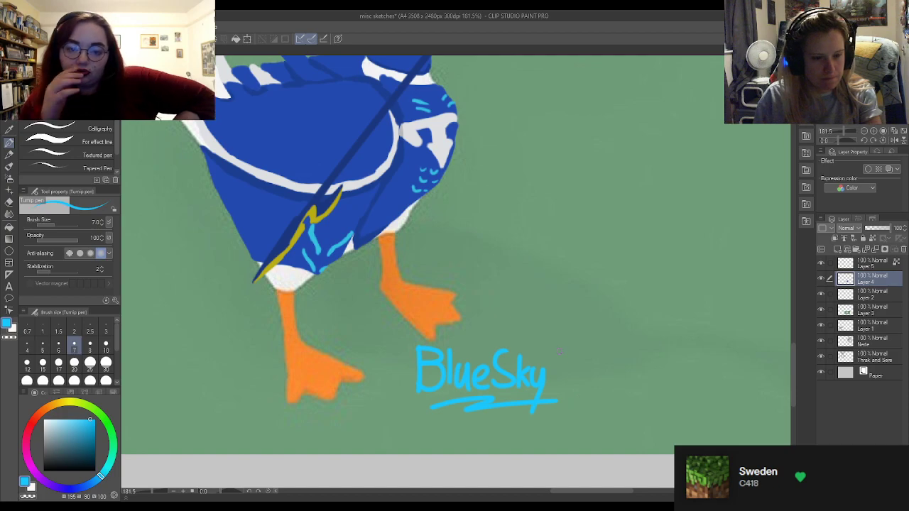
mouse_move(561, 349)
mouse_down()
mouse_move(551, 359)
mouse_move(581, 369)
mouse_up()
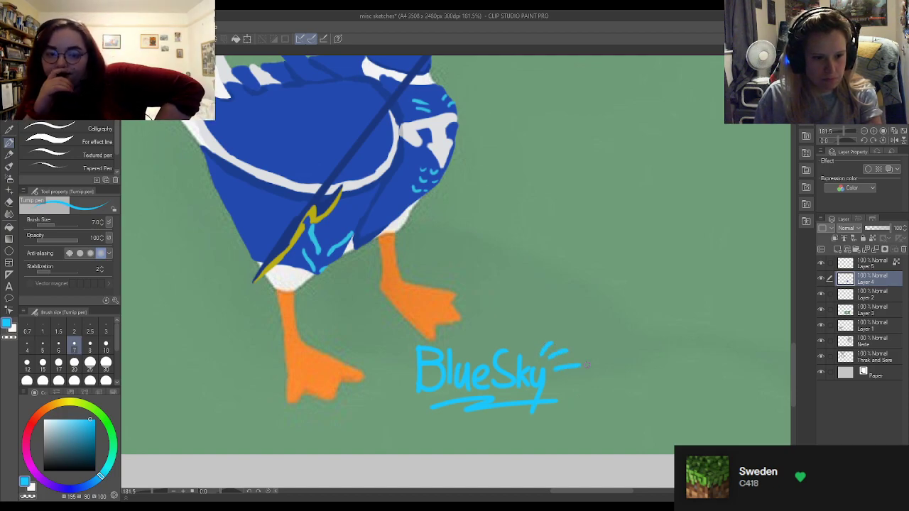
scroll(591, 368, down, 2)
scroll(591, 369, down, 5)
scroll(674, 206, up, 2)
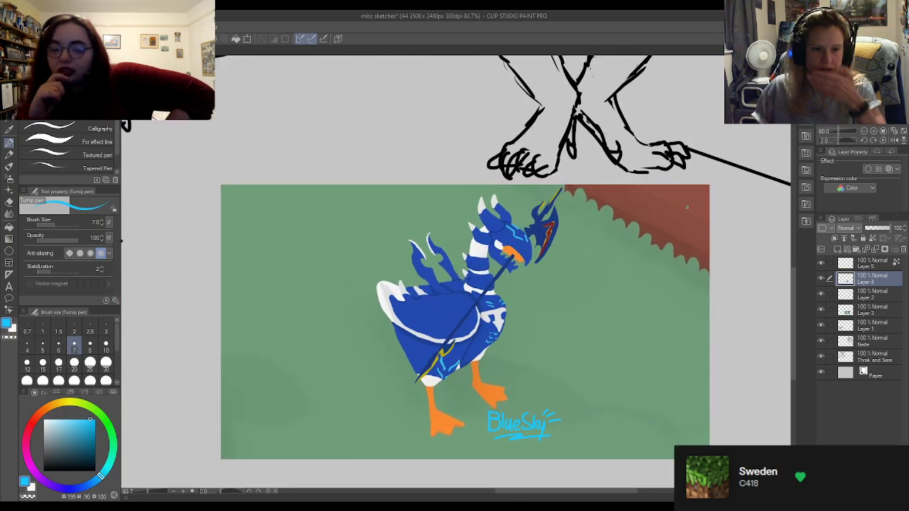
- Save the misc sketches page and check the finished BlueSky creature against the other sketches
key(ctrl+s)
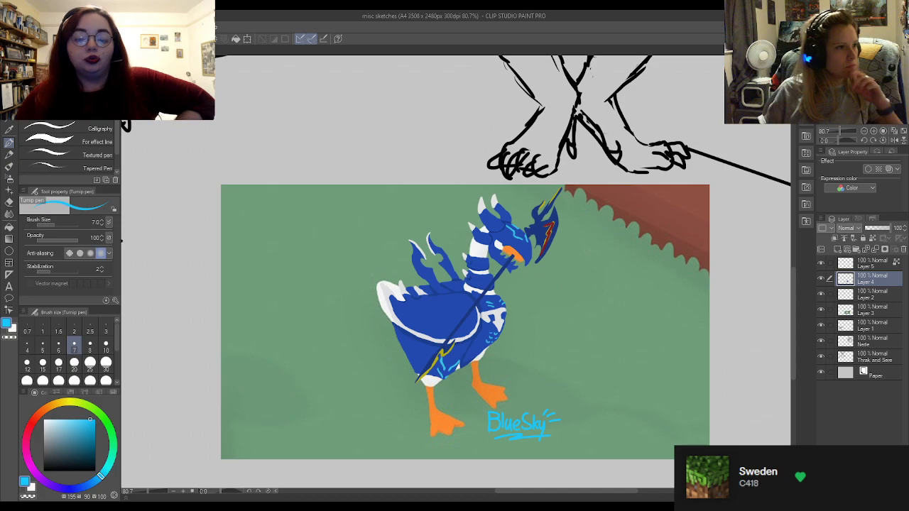
scroll(274, 201, down, 2)
scroll(426, 241, down, 4)
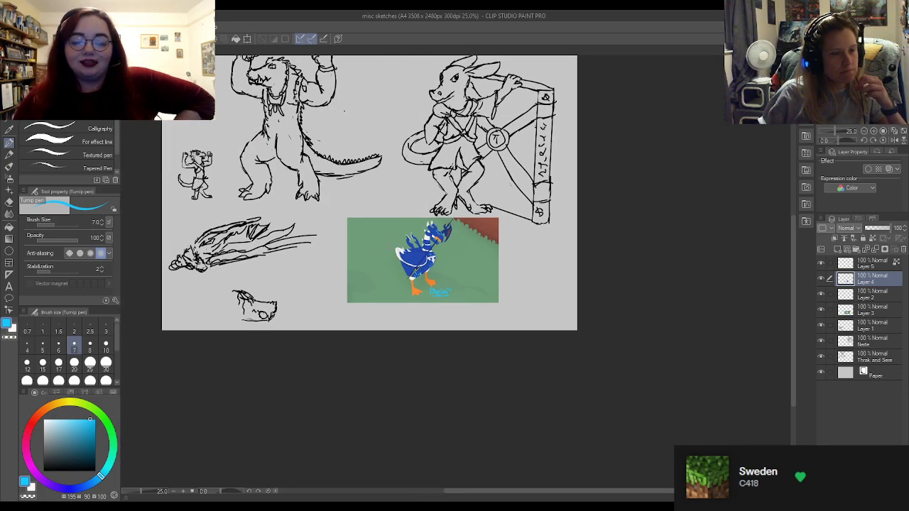
scroll(415, 218, up, 5)
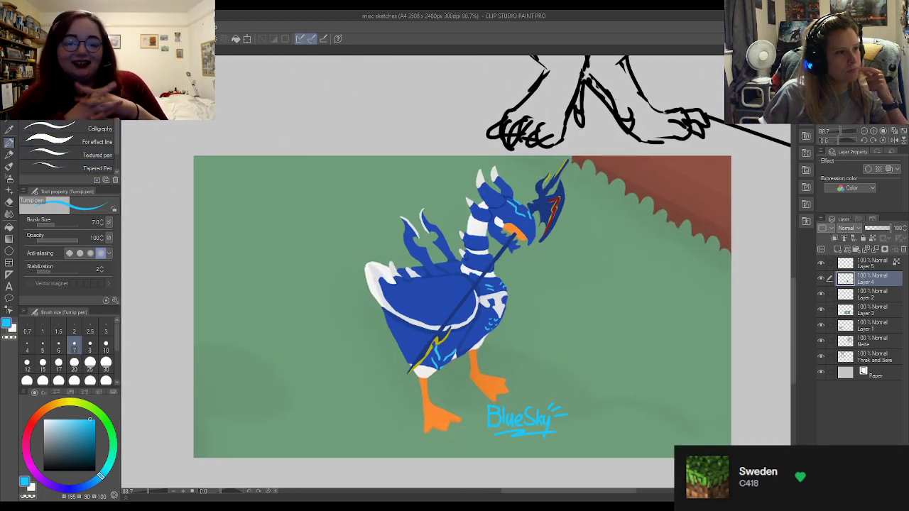
- Select the goose picture with a rectangular marquee, crop the canvas to it at 1278 x 717 px, and clear the selection
key(k)
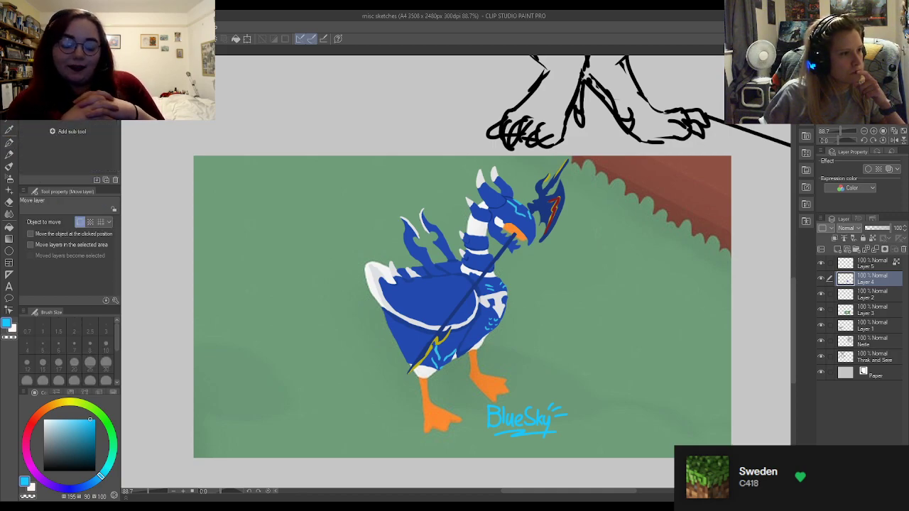
key(r)
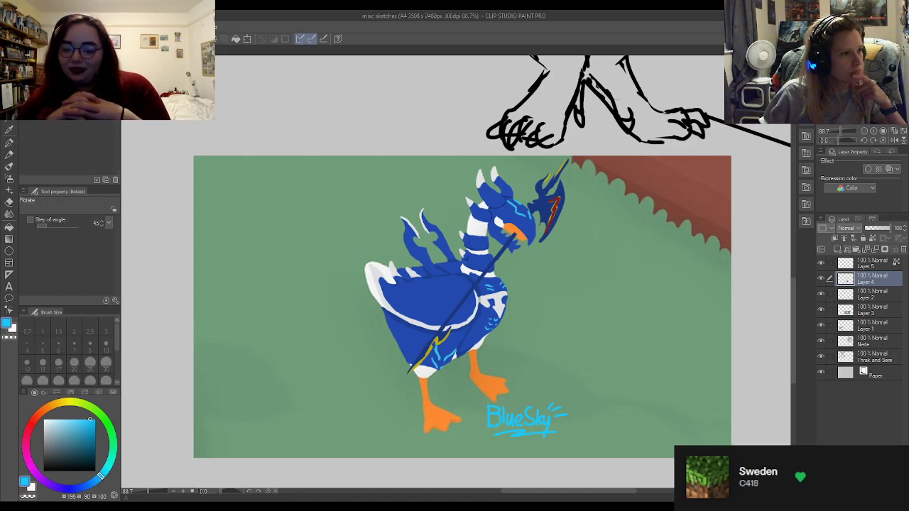
key(o)
key(m)
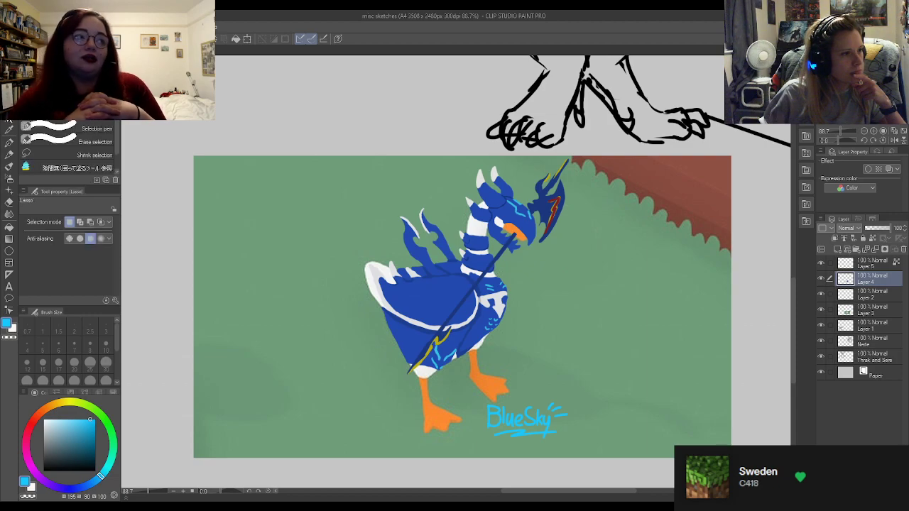
key(m)
scroll(341, 239, down, 1)
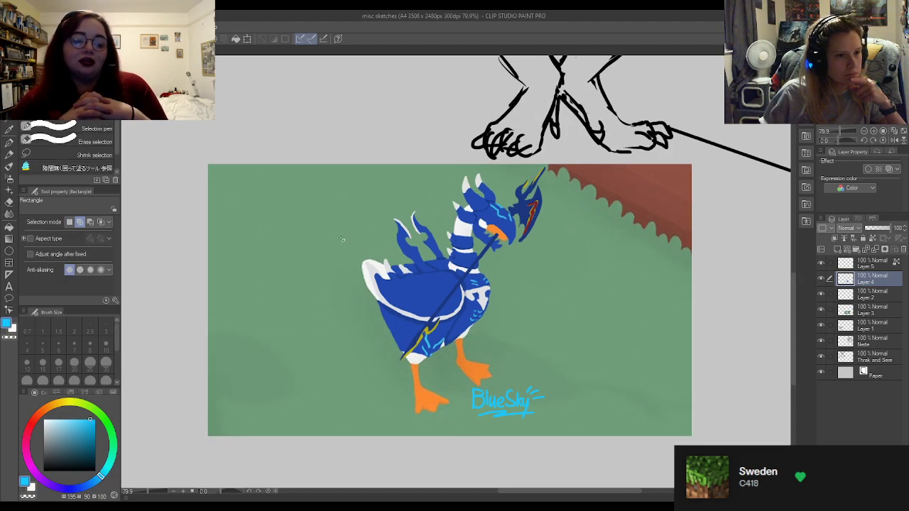
drag(209, 166, 693, 437)
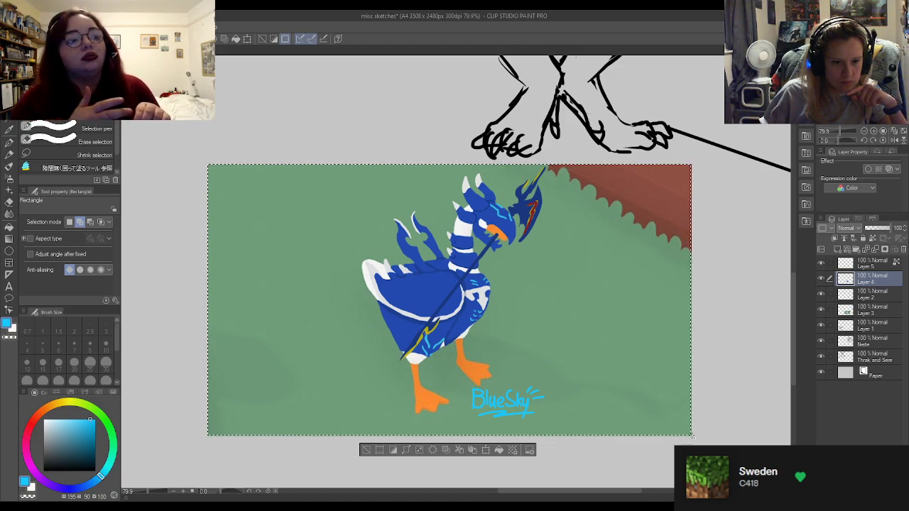
scroll(181, 169, up, 3)
scroll(309, 316, down, 4)
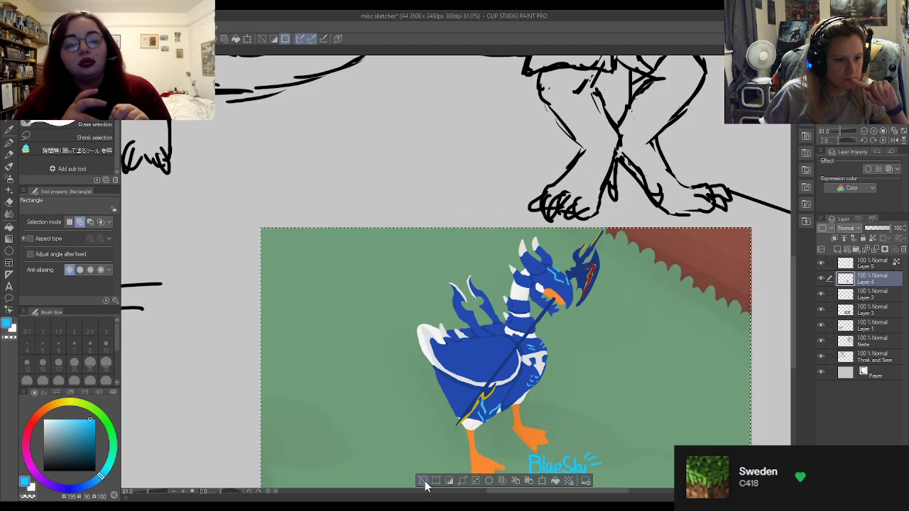
click(436, 483)
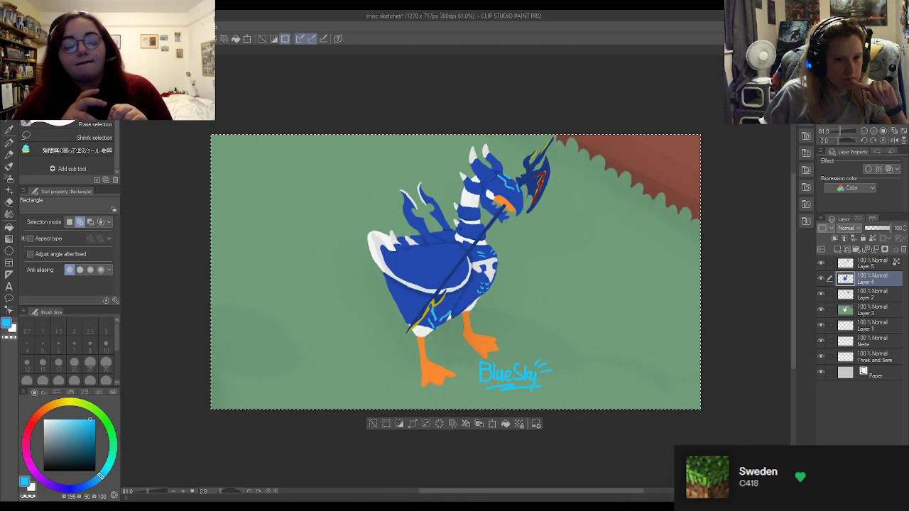
click(614, 363)
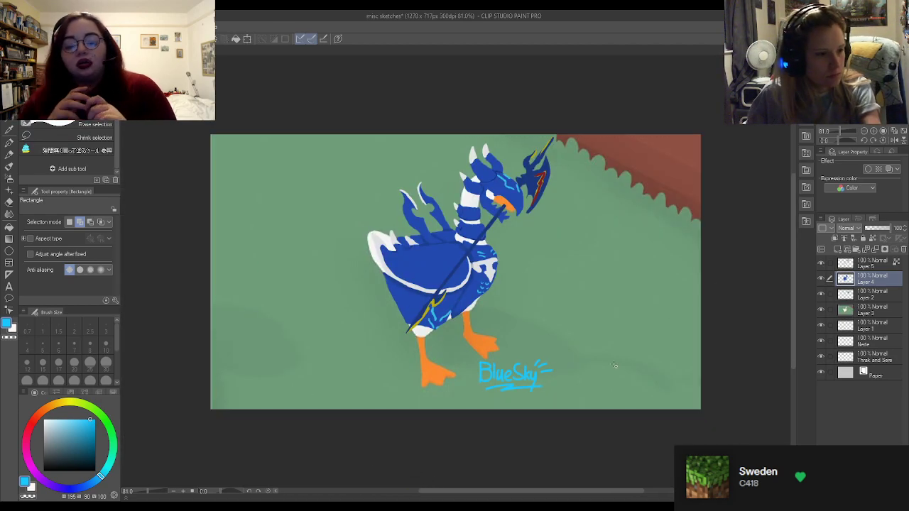
- Trim the canvas to 1277 x 717 px, clear the selection, and save the cropped picture as Azure Dragoose
drag(727, 456, 211, 66)
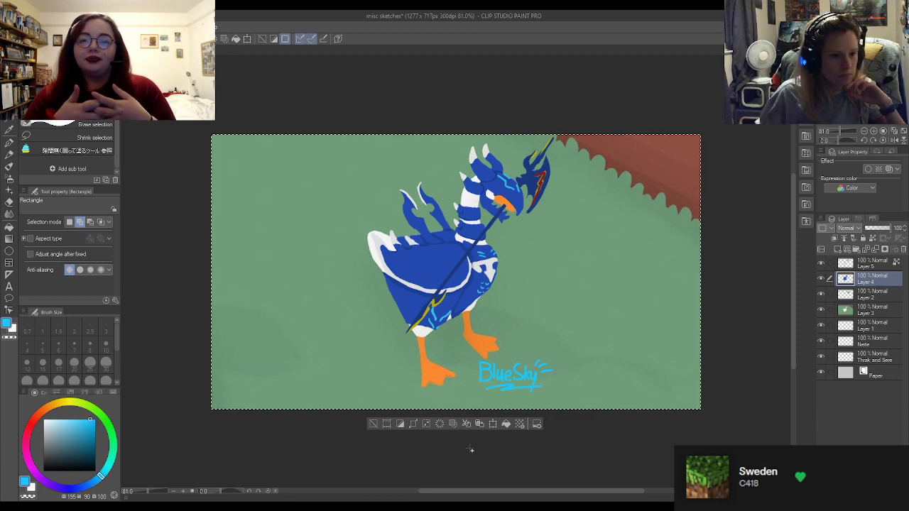
key(ctrl+d)
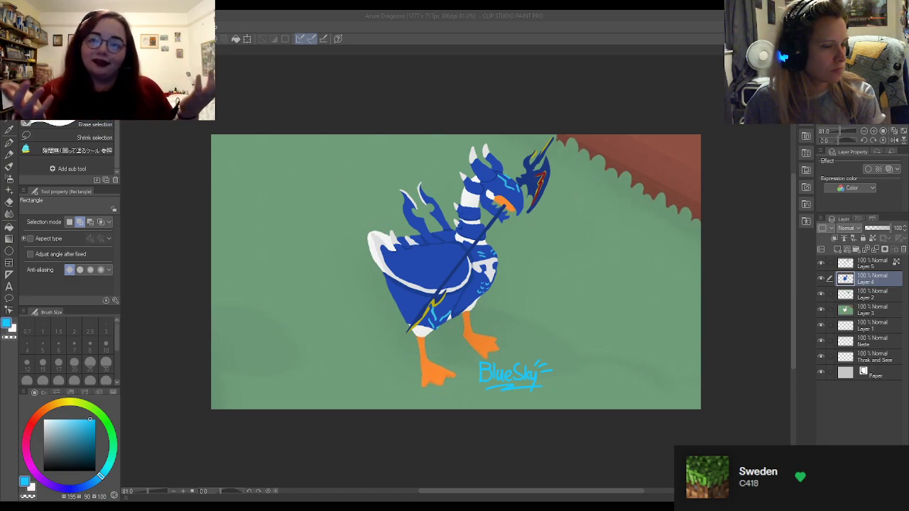
- Return to the misc sketches page and set the drawing colour to black, comparing it briefly with the Azure Dragoose document
click(186, 51)
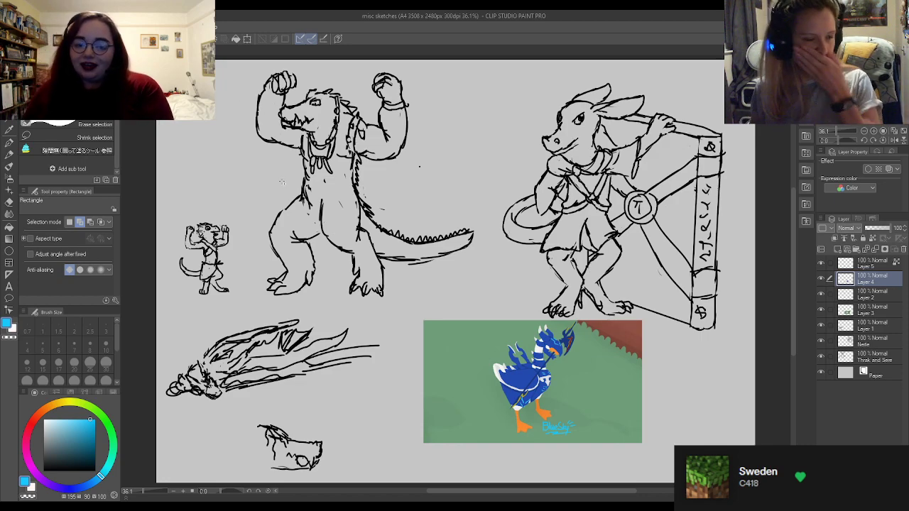
click(44, 471)
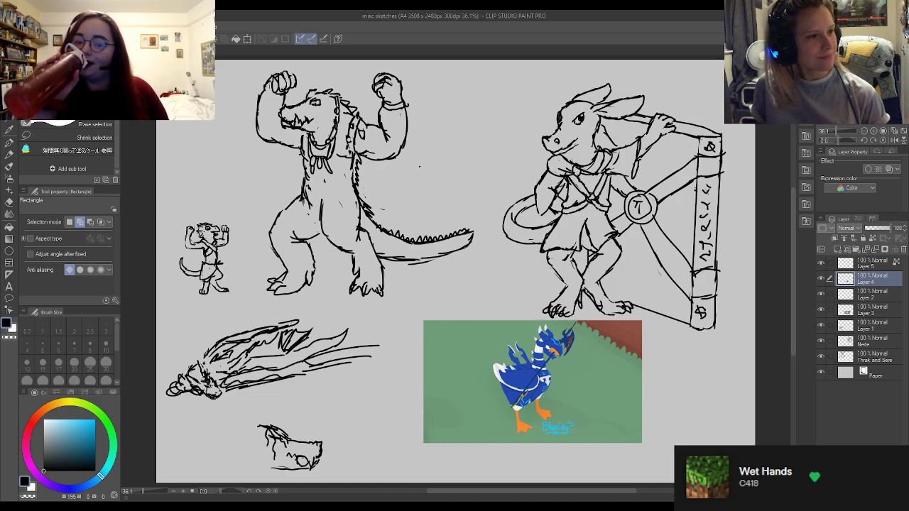
key(ctrl+Tab)
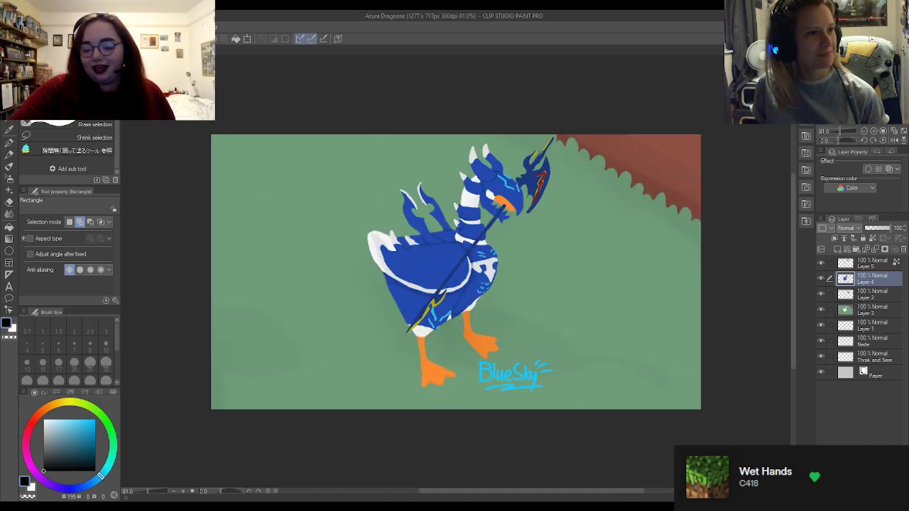
key(ctrl+Tab)
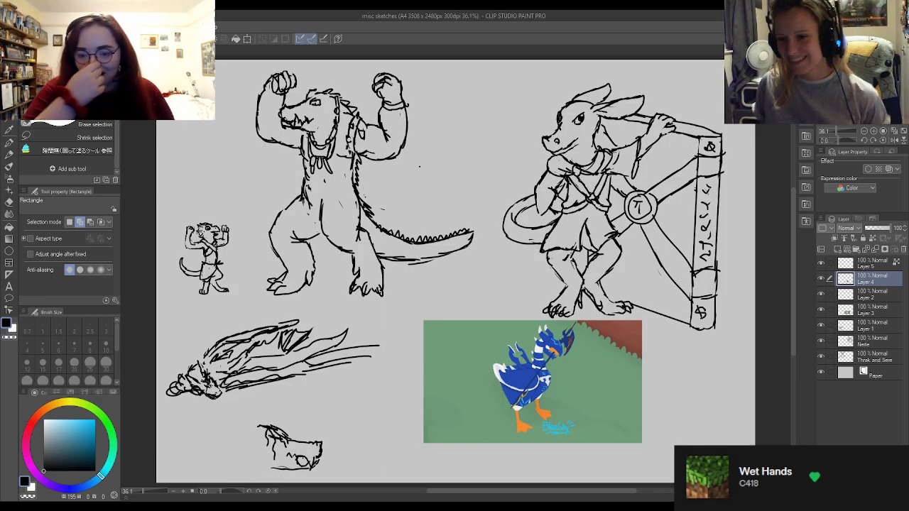